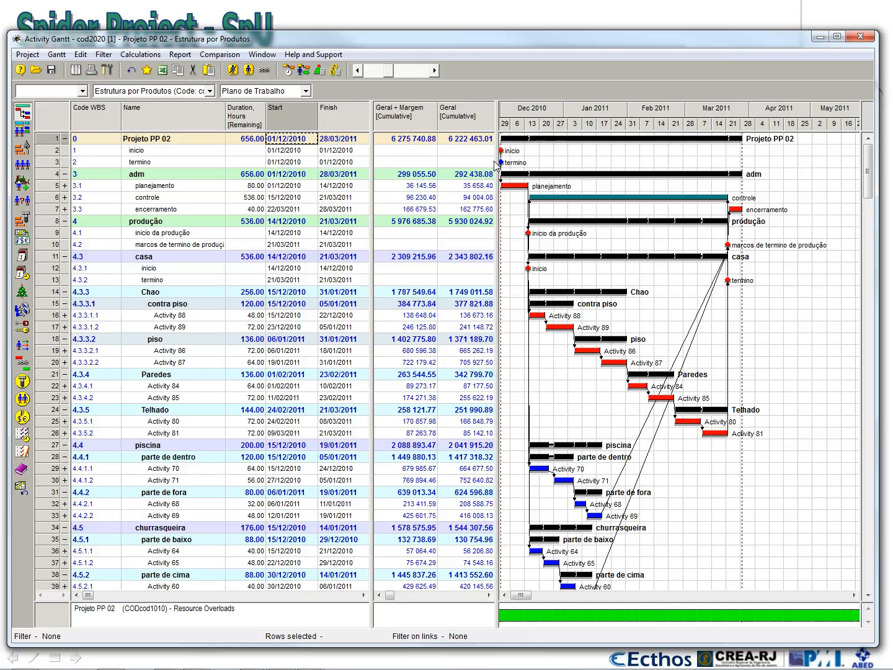
Review the project's properties, checking its code, baseline version and data date, and accept them as they are.
{"action": "left_click", "coordinate": [27, 55]}
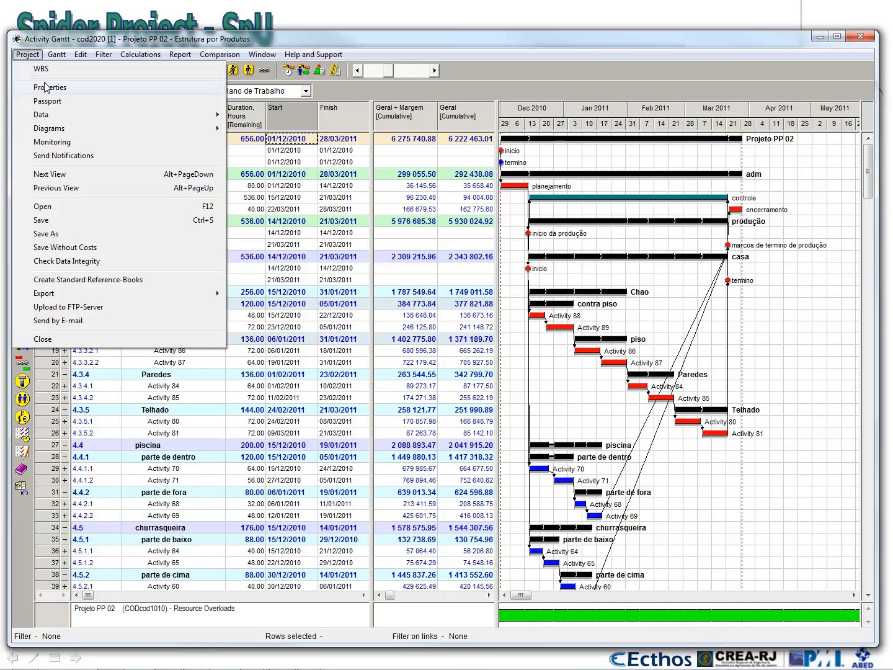
{"action": "left_click", "coordinate": [46, 88]}
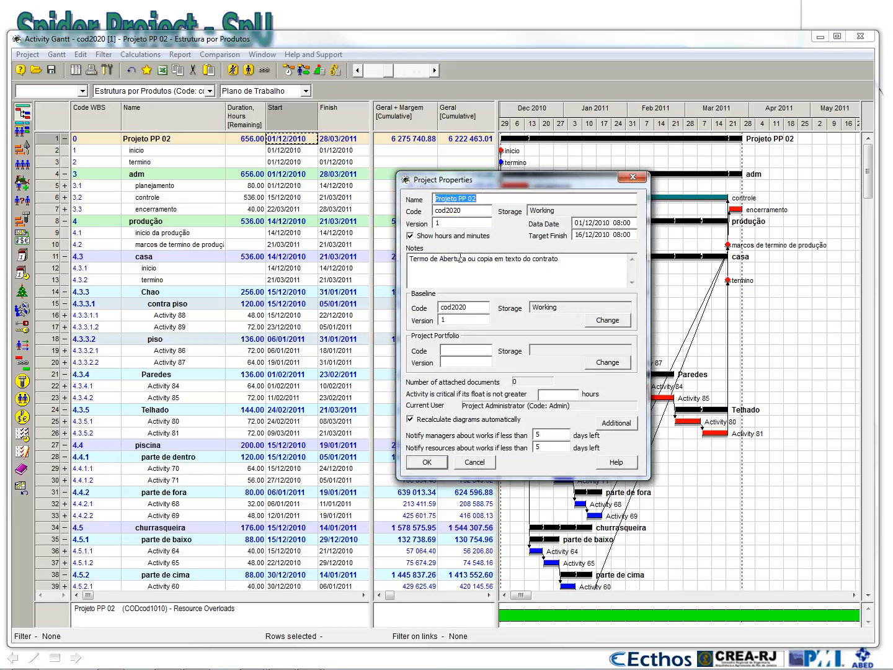
{"action": "left_click", "coordinate": [460, 213]}
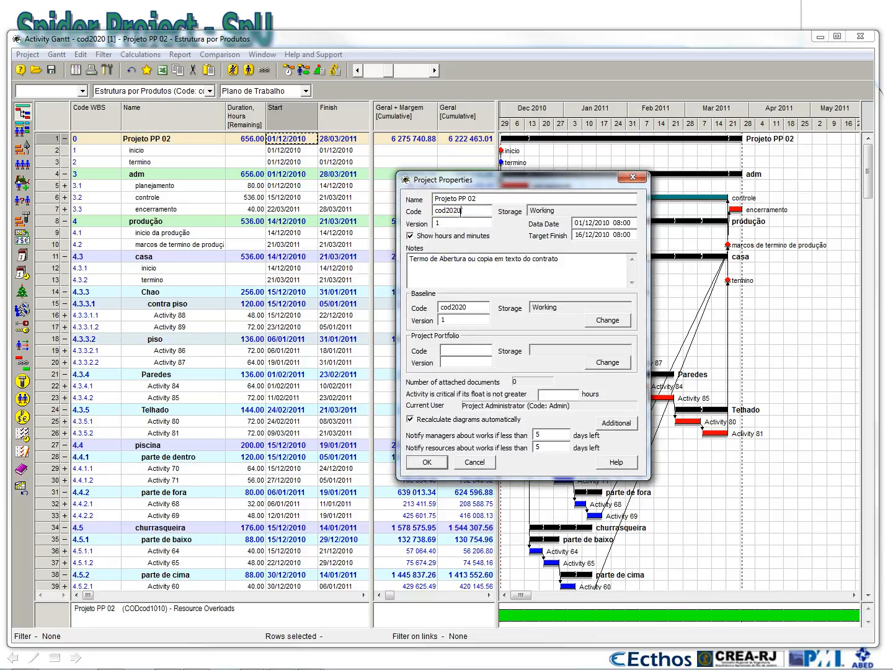
{"action": "left_click", "coordinate": [467, 319]}
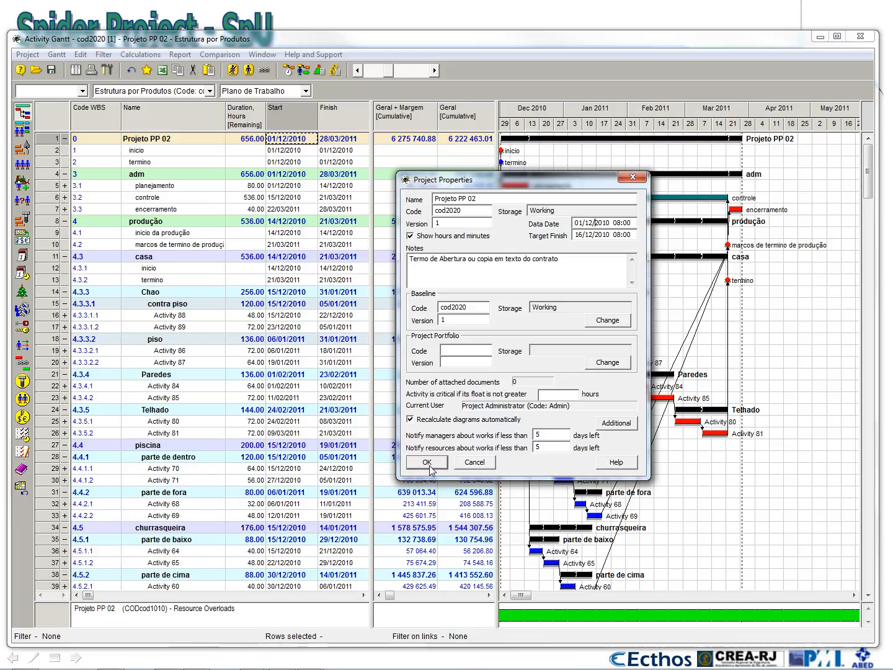
{"action": "left_click", "coordinate": [428, 463]}
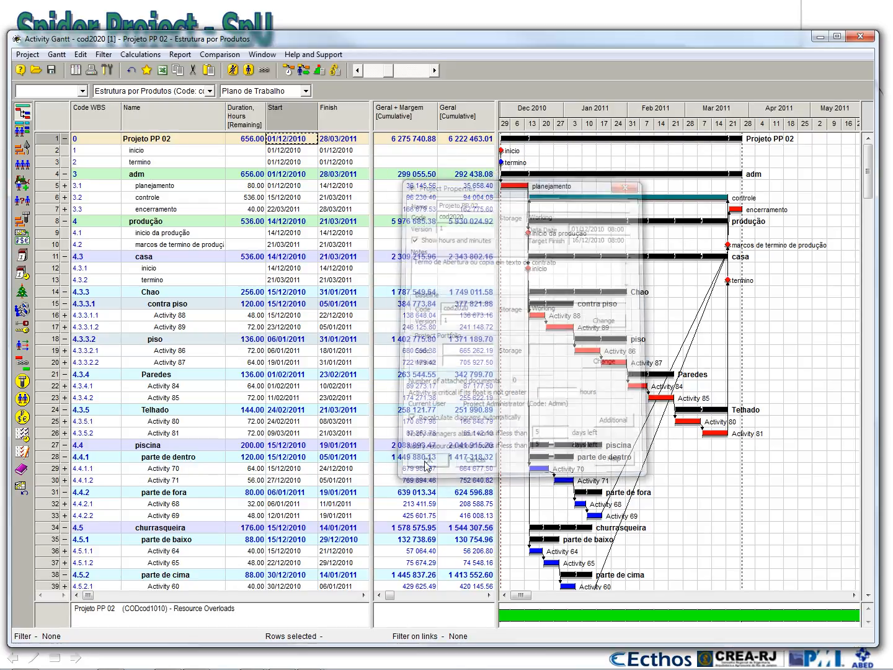
Review the properties of the top-level phase Projeto PP 02, including its dates, managers and variance trends option.
{"action": "right_click", "coordinate": [55, 144]}
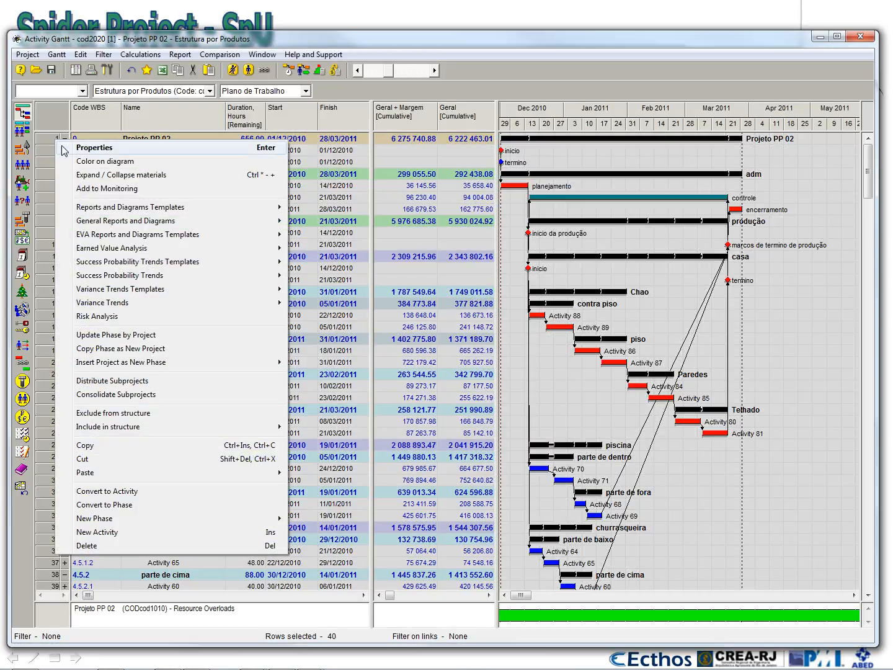
{"action": "left_click", "coordinate": [67, 151]}
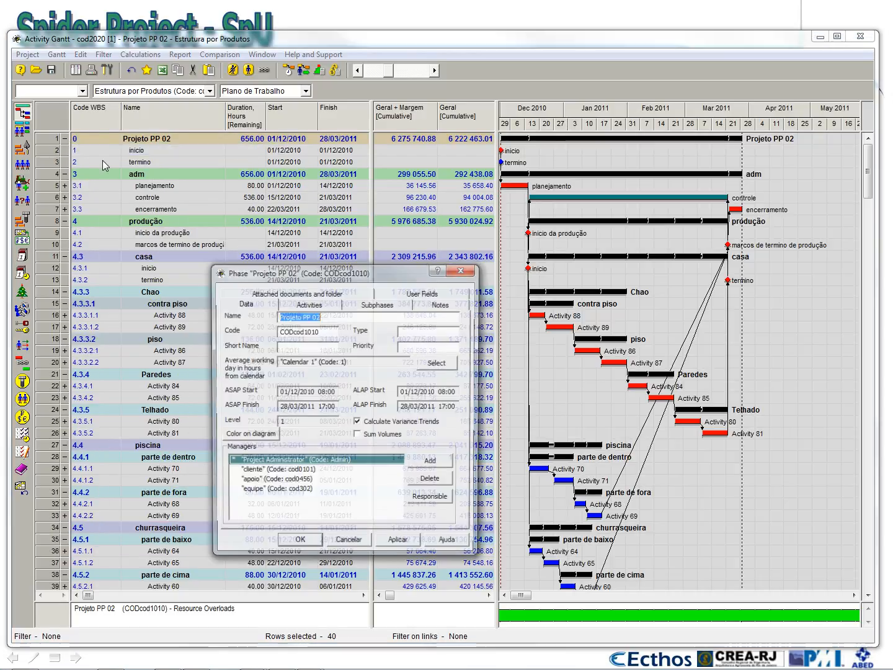
{"action": "left_click_drag", "start_coordinate": [371, 270], "coordinate": [373, 178]}
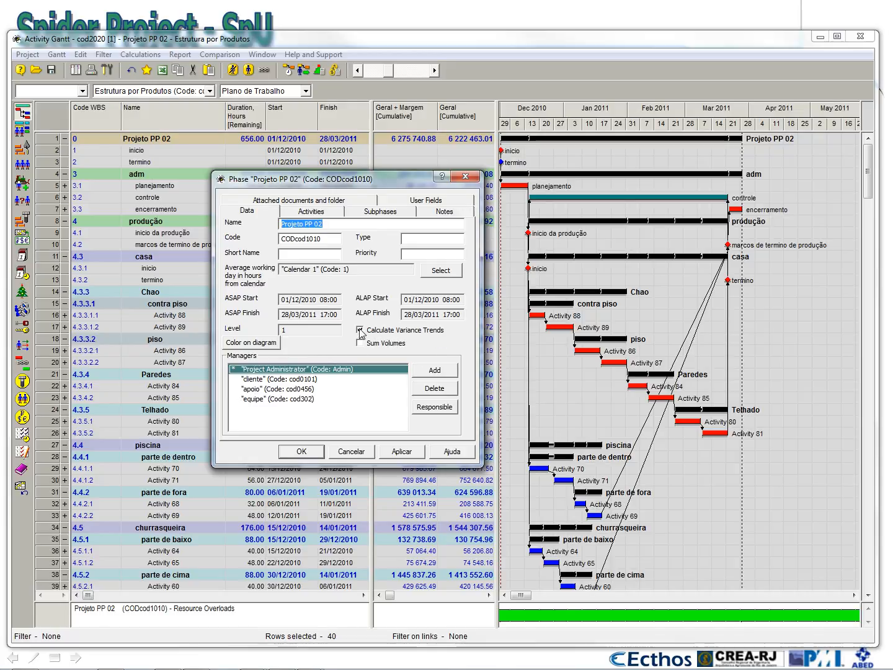
{"action": "left_click", "coordinate": [316, 451]}
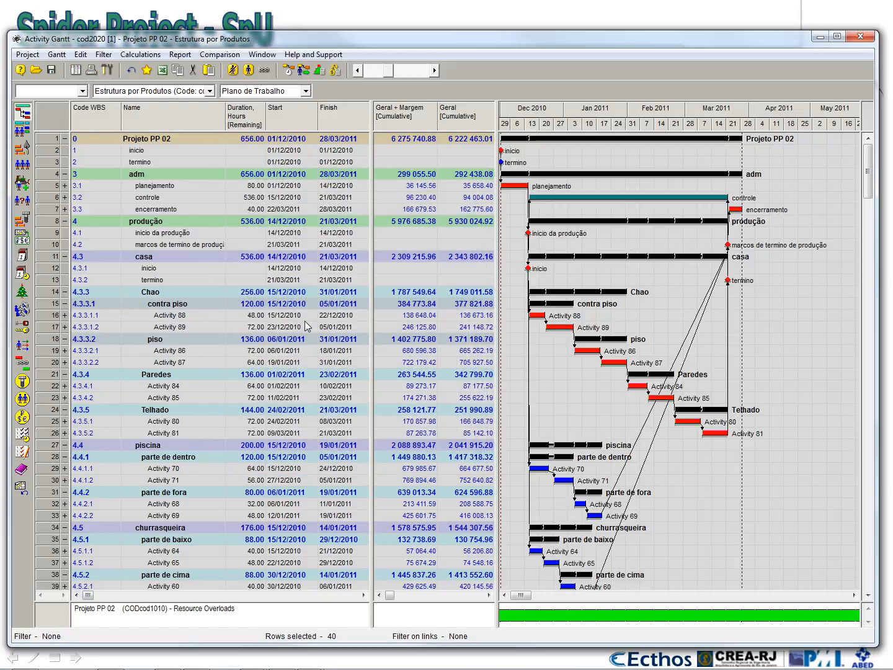
{"action": "left_click", "coordinate": [304, 318]}
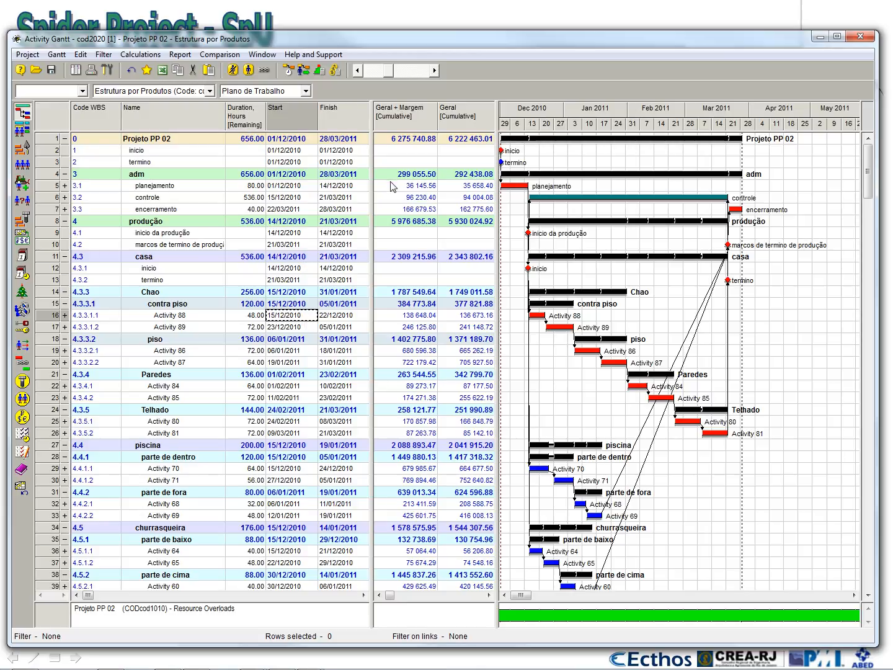
{"action": "left_click", "coordinate": [306, 91]}
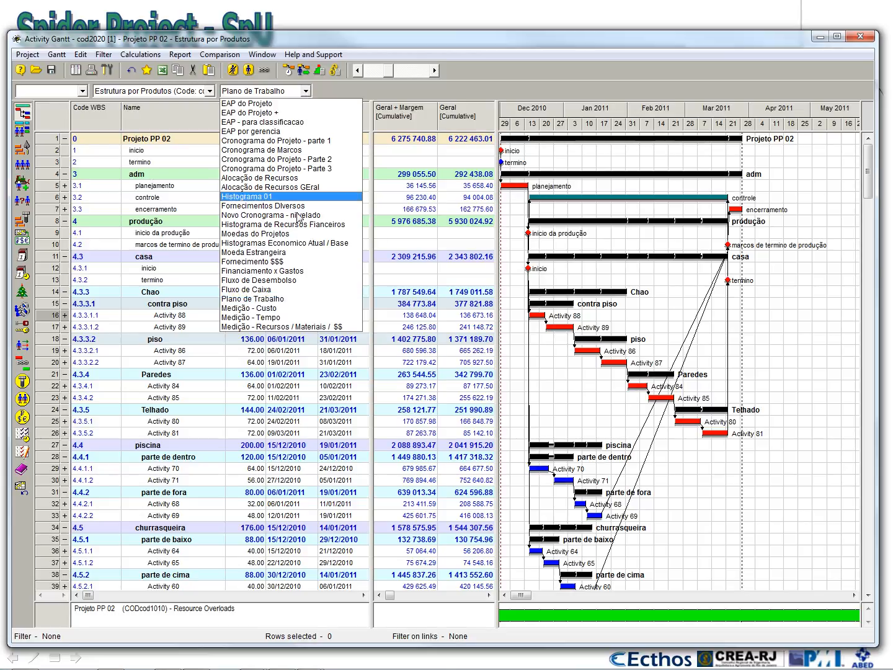
{"action": "left_click", "coordinate": [210, 301]}
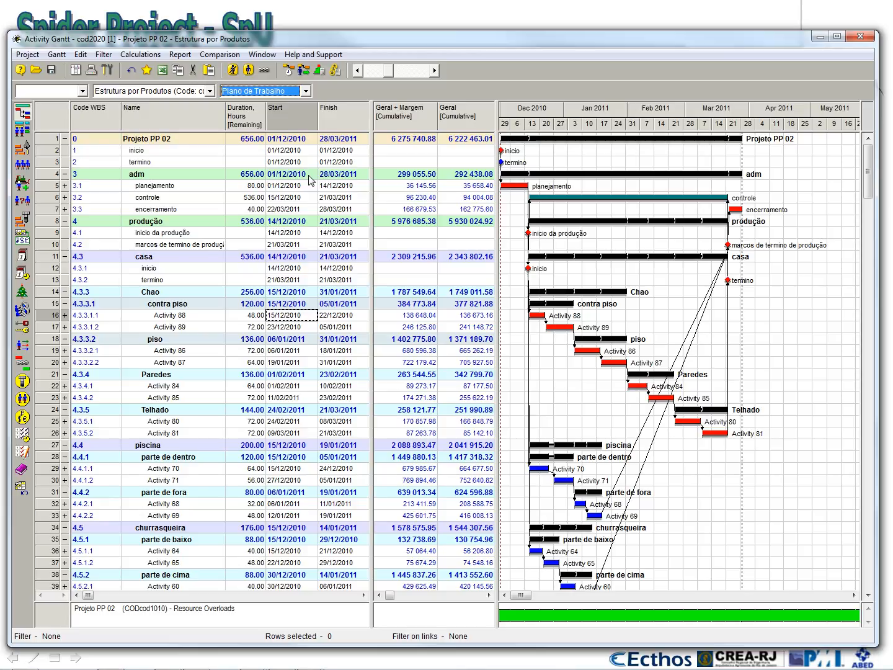
Add the Projeto PP 02 phase to monitoring for the period from 01/12/2010 08:00 to 15/12/2010 08:00, scheduled activities only, with assignments shown.
{"action": "right_click", "coordinate": [48, 144]}
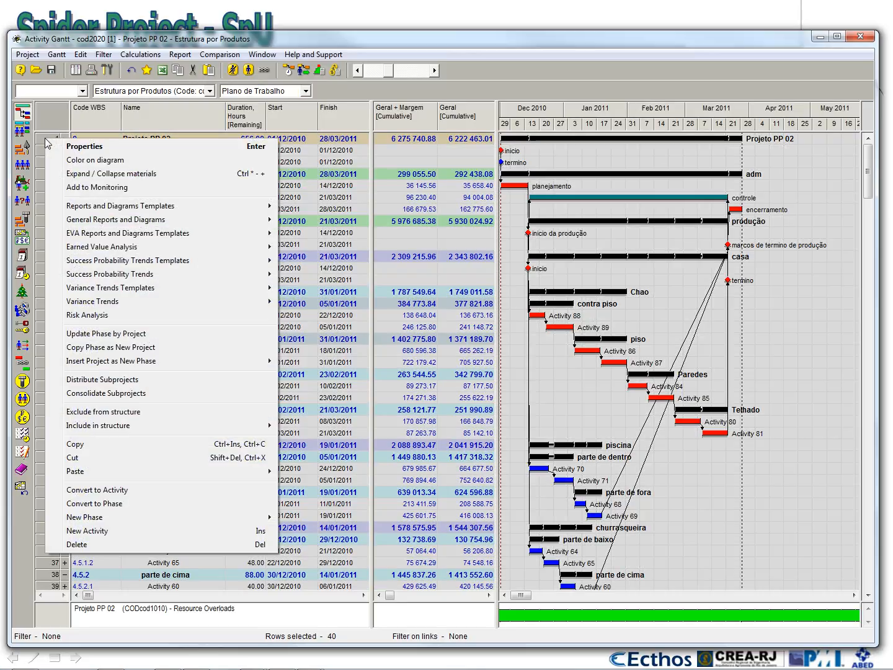
{"action": "left_click", "coordinate": [84, 188]}
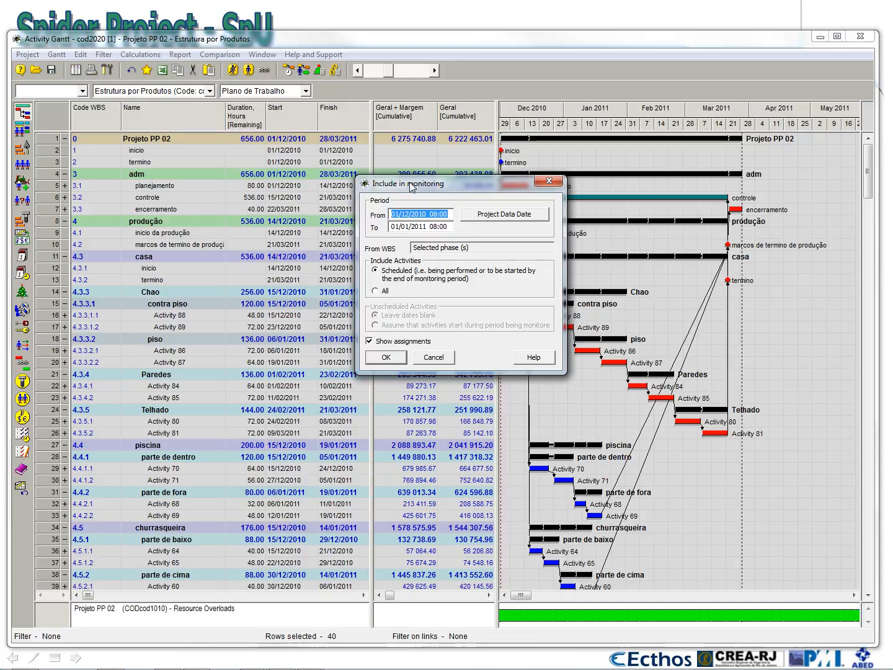
{"action": "left_click", "coordinate": [315, 188]}
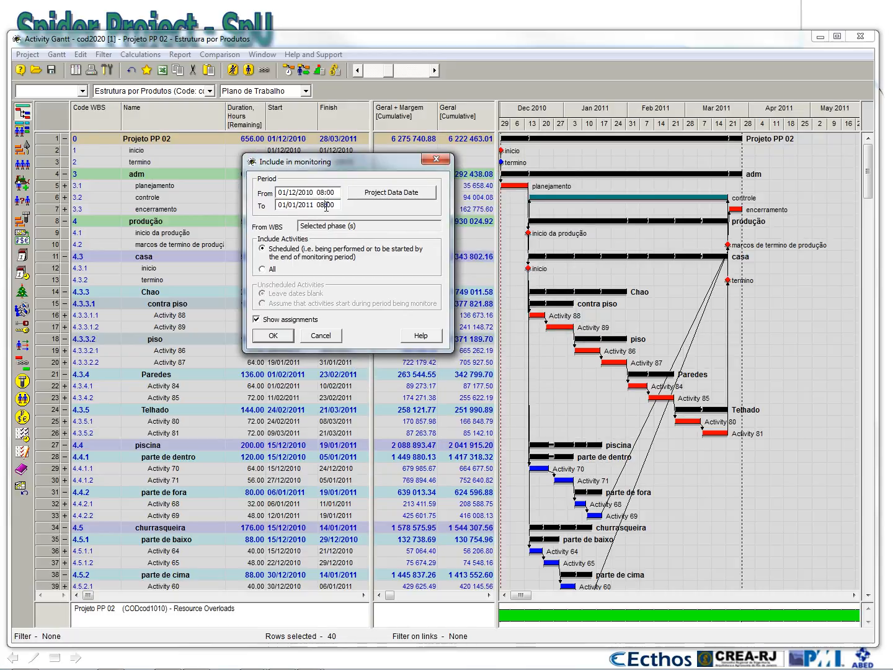
{"action": "left_click", "coordinate": [337, 207]}
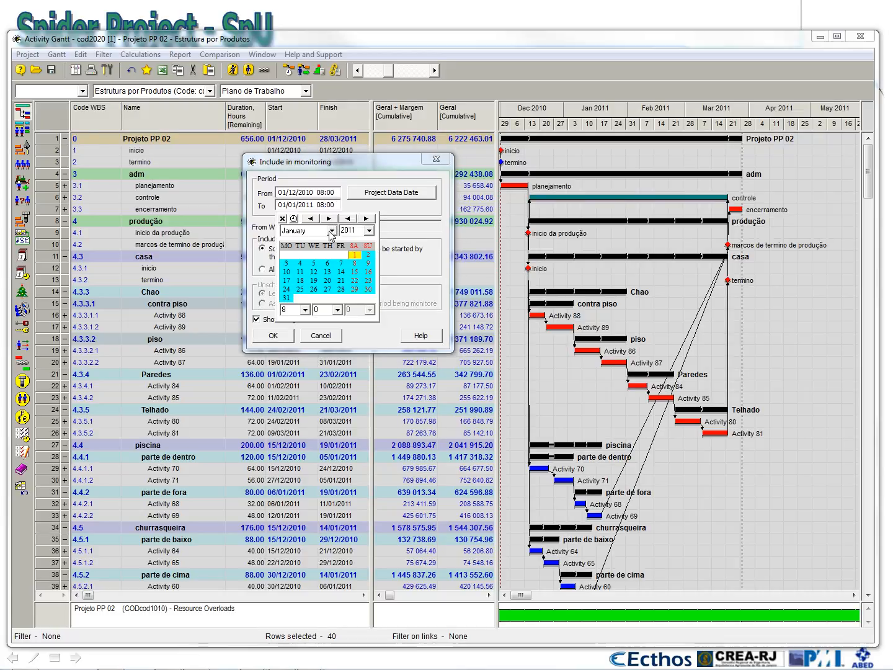
{"action": "left_click", "coordinate": [311, 219]}
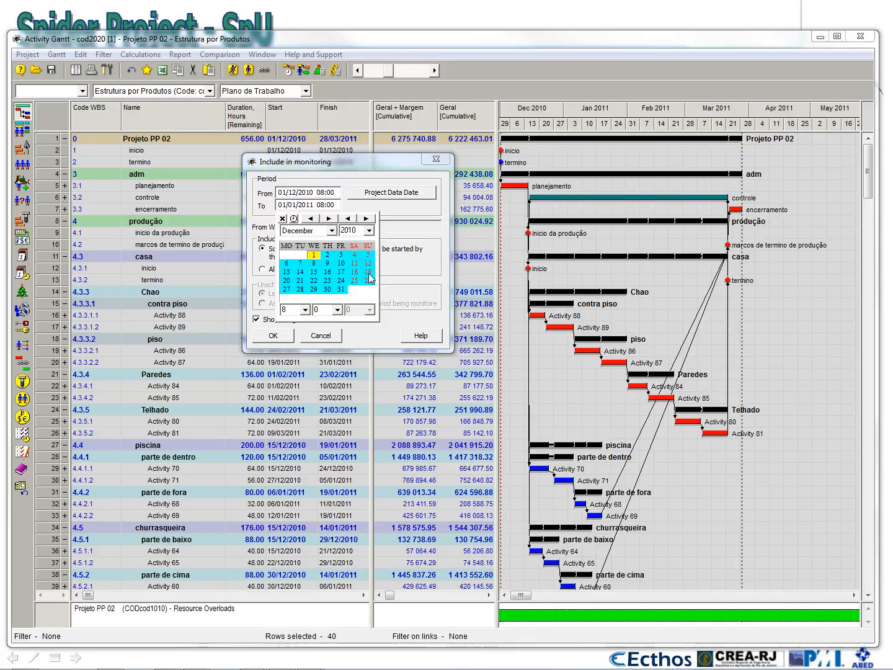
{"action": "left_click", "coordinate": [313, 271]}
{"action": "left_click", "coordinate": [289, 341]}
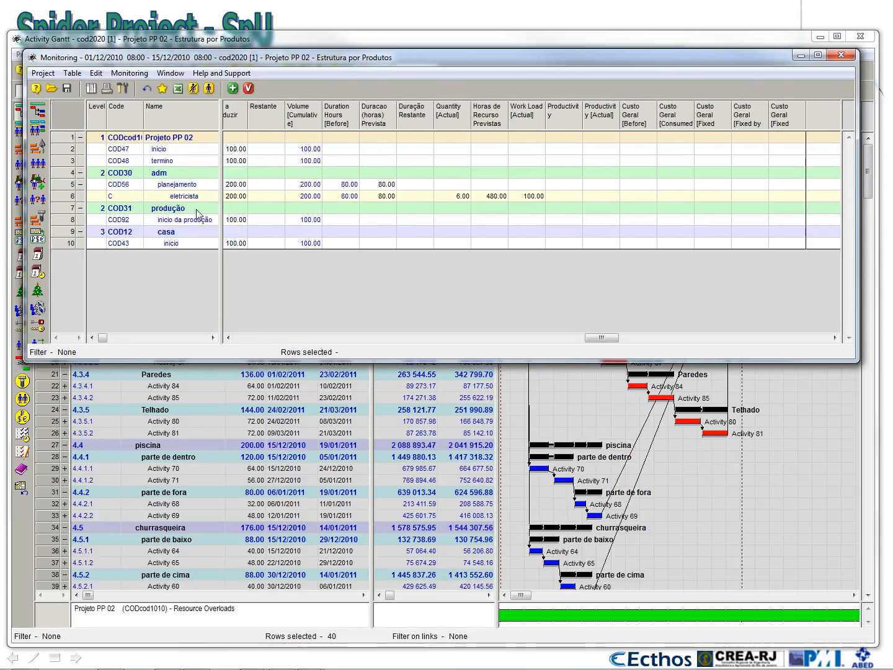
Widen the monitoring table's fixed columns to show Data de Inicio Real and Data de Término Real, and select planejamento's actual start.
{"action": "left_click_drag", "start_coordinate": [221, 205], "coordinate": [358, 214]}
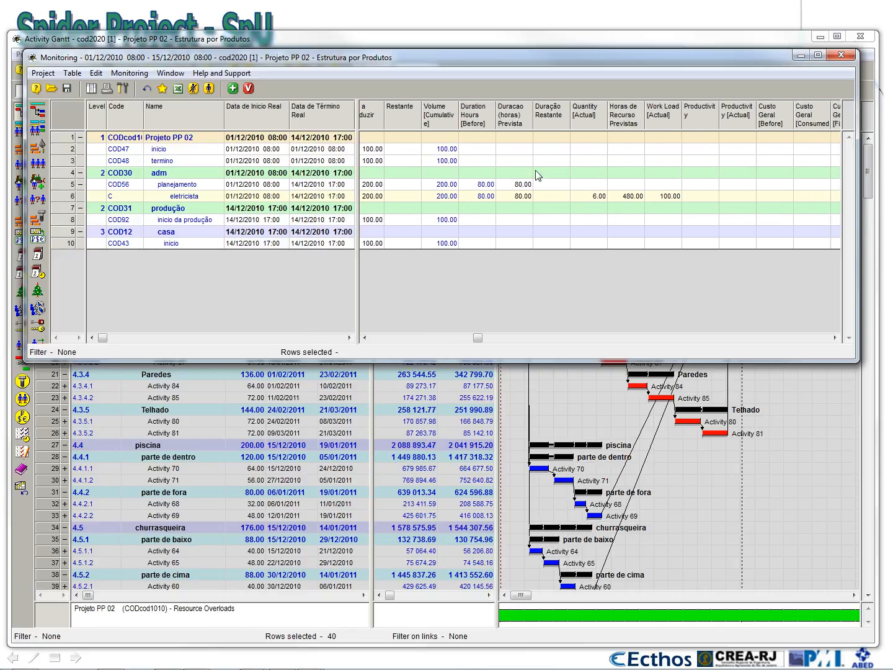
{"action": "mouse_move", "coordinate": [356, 196]}
{"action": "left_mouse_down"}
{"action": "mouse_move", "coordinate": [626, 193]}
{"action": "mouse_move", "coordinate": [357, 207]}
{"action": "left_mouse_up"}
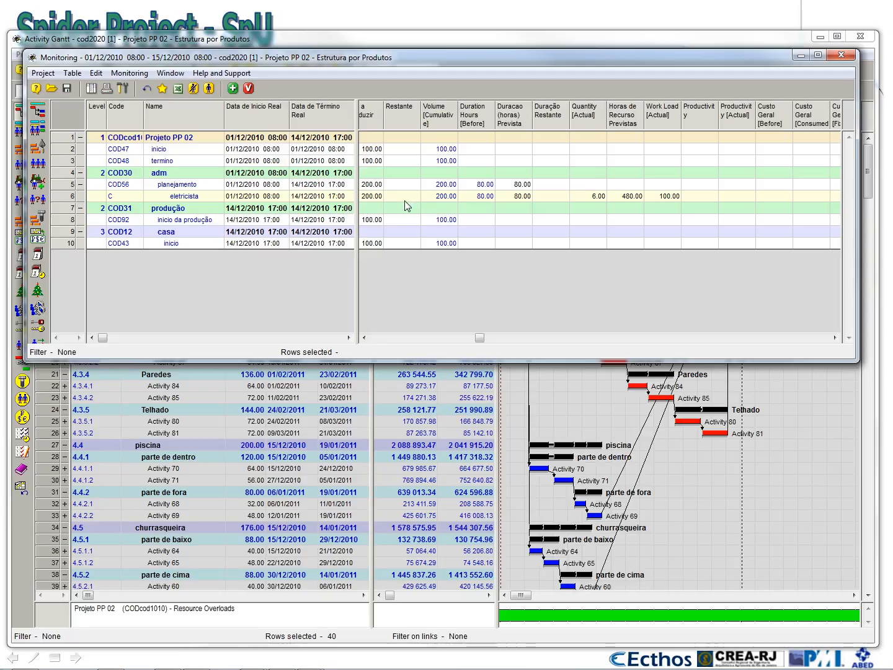
{"action": "left_click", "coordinate": [240, 186]}
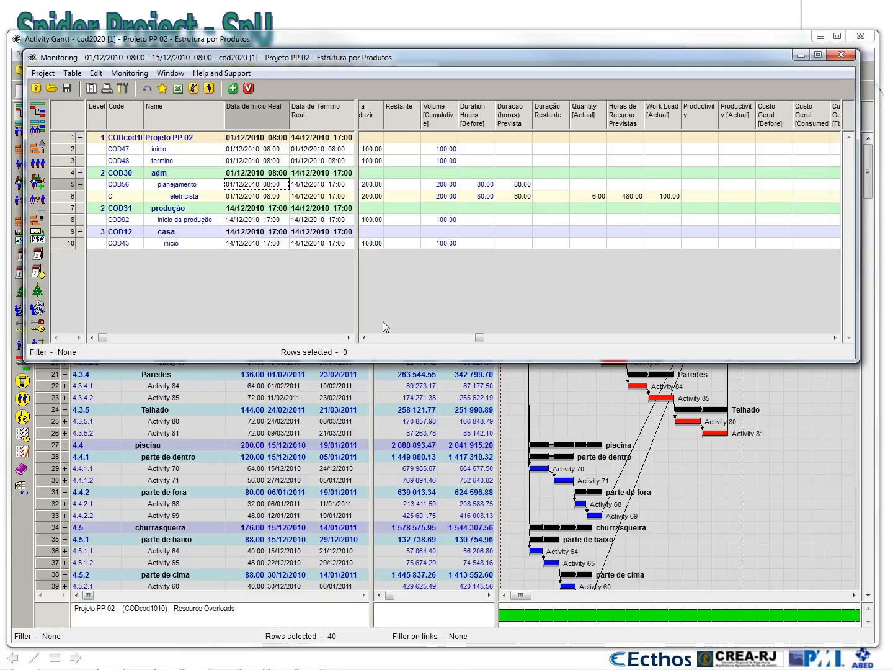
Inspect planejamento's Volume [Before] and Qtd a Produzir values, with the monitoring window moved down to uncover the first Gantt rows.
{"action": "left_click", "coordinate": [383, 338]}
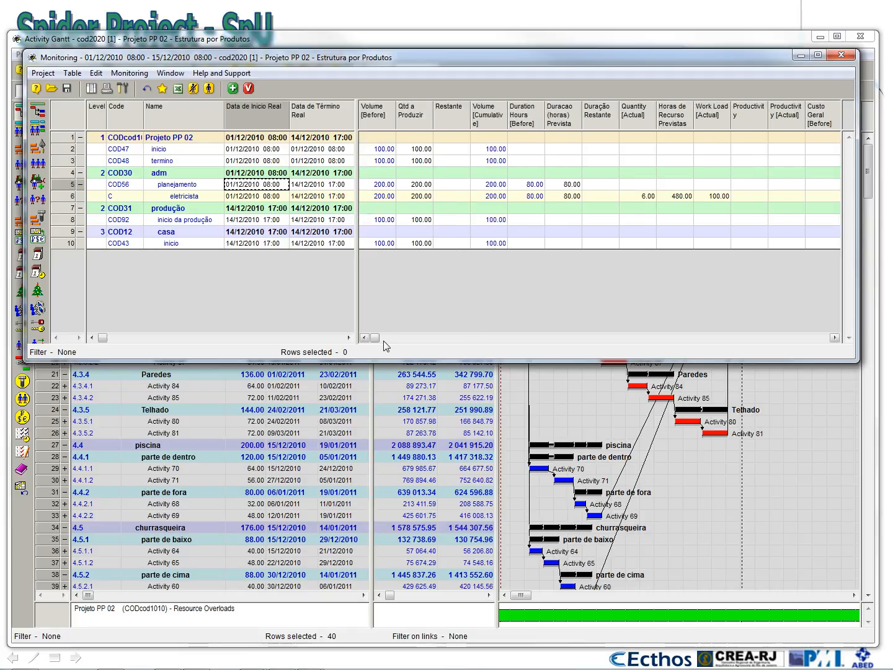
{"action": "left_click", "coordinate": [386, 187]}
{"action": "left_click_drag", "start_coordinate": [389, 61], "coordinate": [388, 233]}
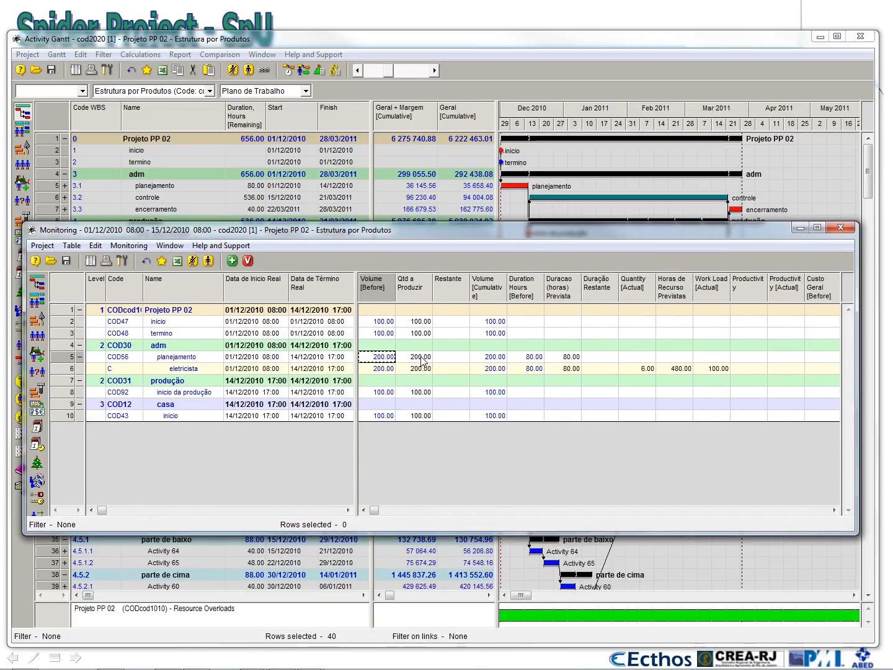
{"action": "left_click", "coordinate": [420, 358]}
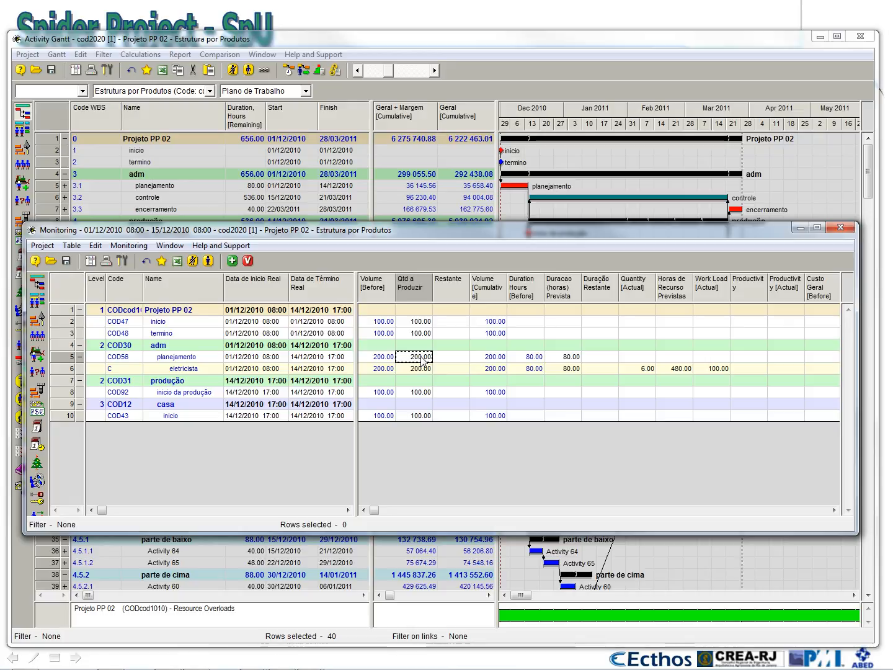
{"action": "double_click", "coordinate": [422, 358]}
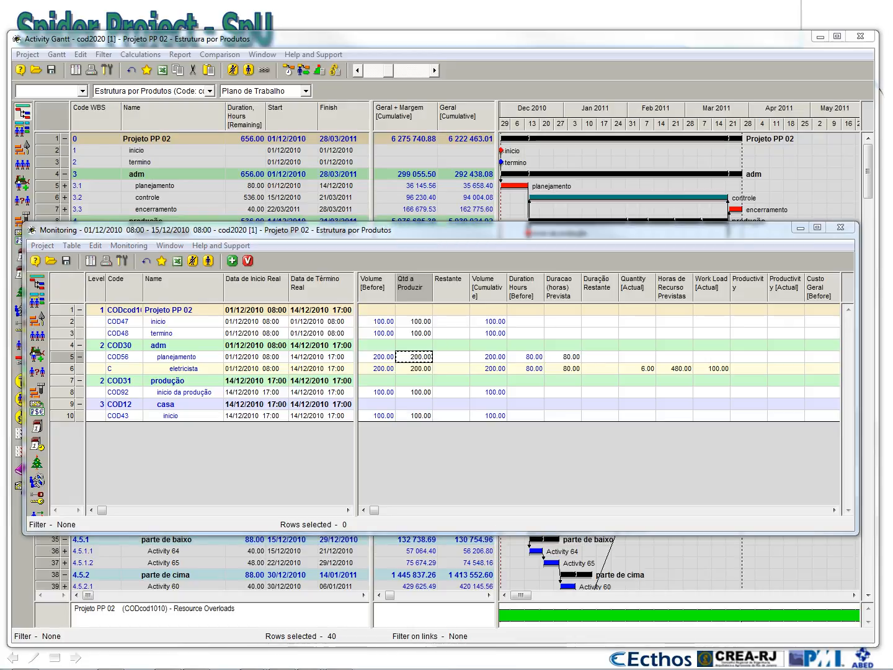
Switch to Paint, fill the upper-left square of the empty four-square block with indigo, and move the drawing aside.
{"action": "left_click_drag", "start_coordinate": [0, 162], "coordinate": [459, 137]}
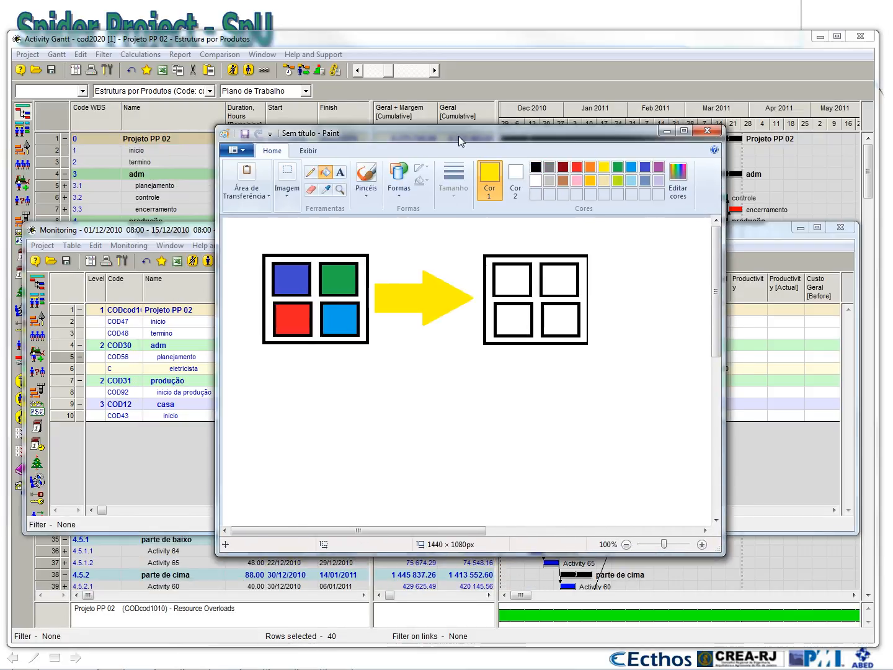
{"action": "left_click", "coordinate": [646, 169]}
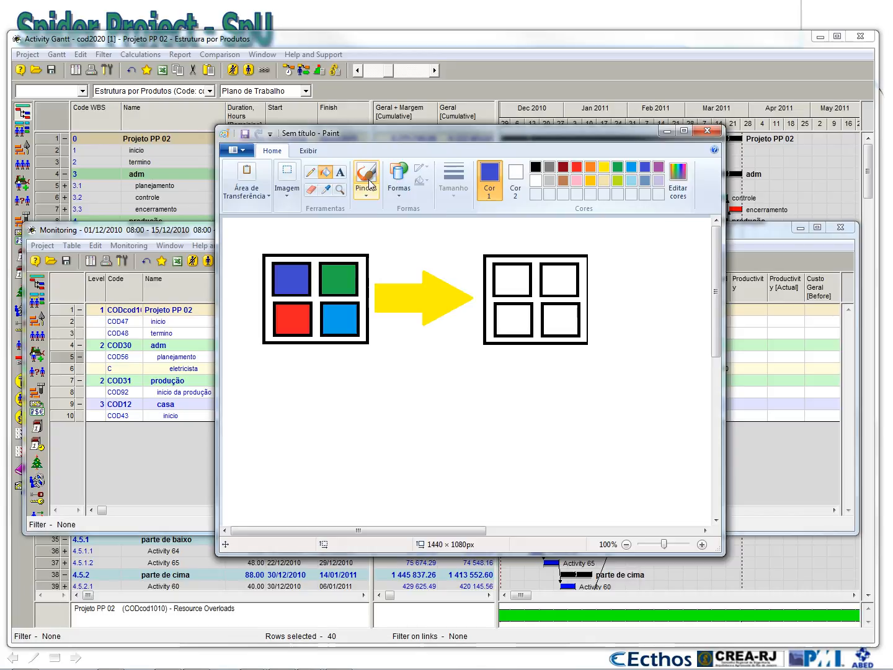
{"action": "left_click", "coordinate": [525, 279]}
{"action": "left_click_drag", "start_coordinate": [644, 135], "coordinate": [0, 155]}
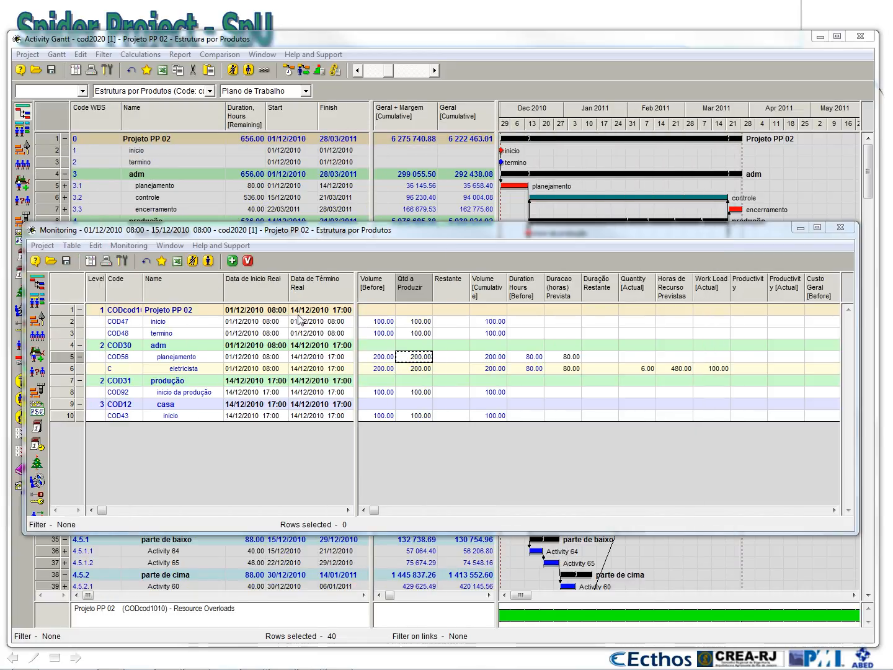
Set the actual finish date of the planejamento activity to 13/12/2010 17:00 in the monitoring table.
{"action": "left_click", "coordinate": [236, 364]}
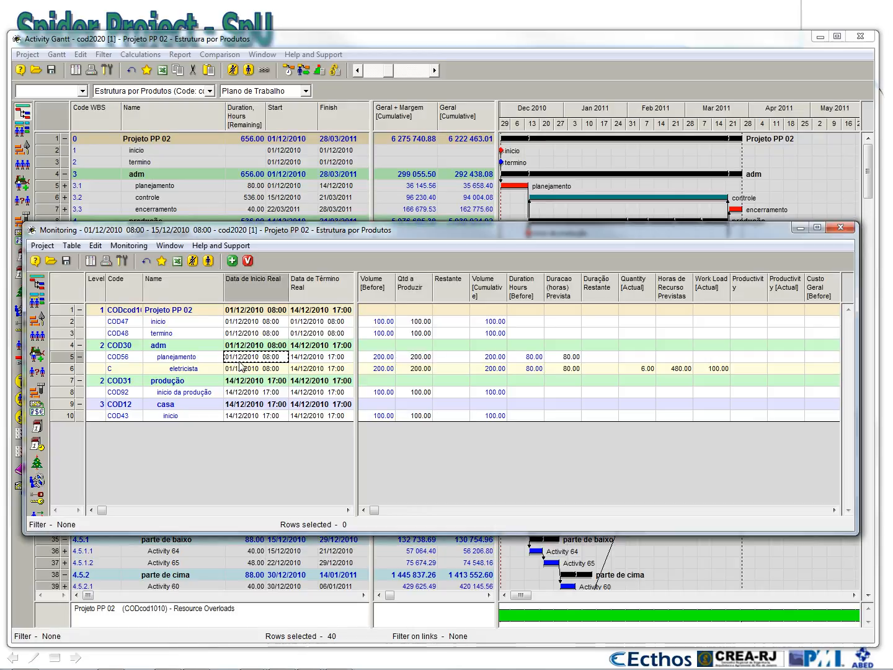
{"action": "left_click", "coordinate": [310, 365]}
{"action": "left_click", "coordinate": [325, 363]}
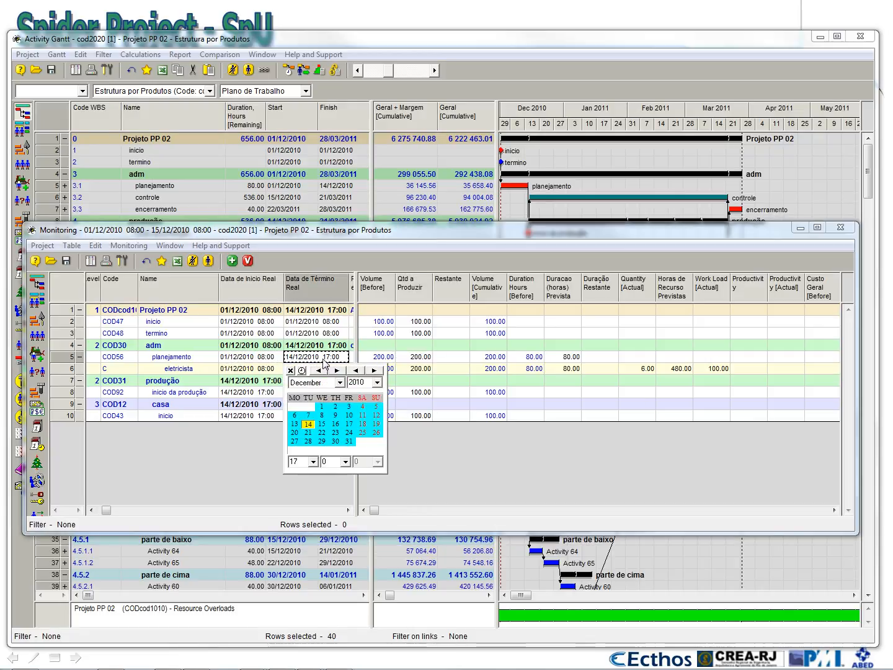
{"action": "left_click", "coordinate": [296, 424]}
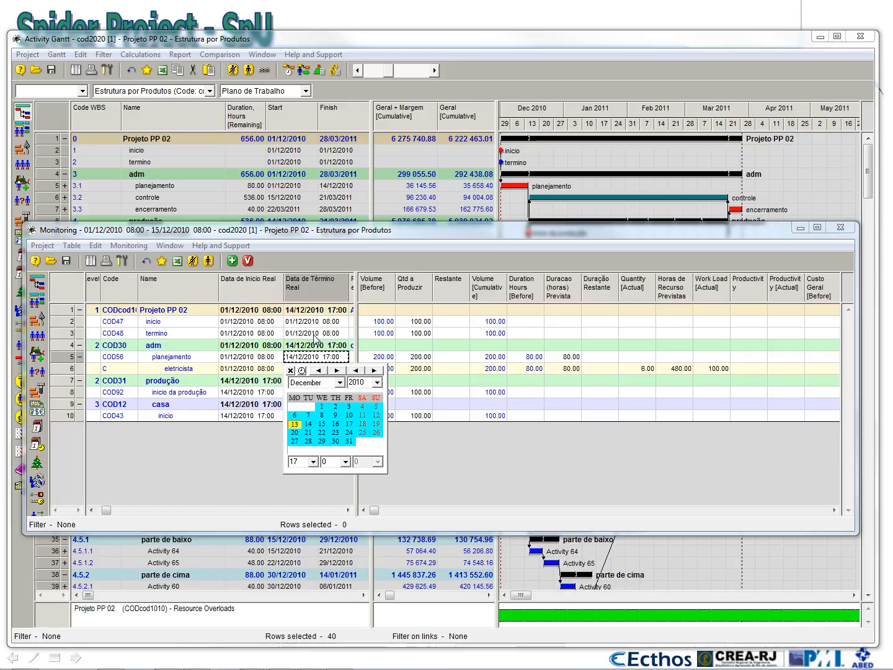
{"action": "left_click", "coordinate": [295, 425]}
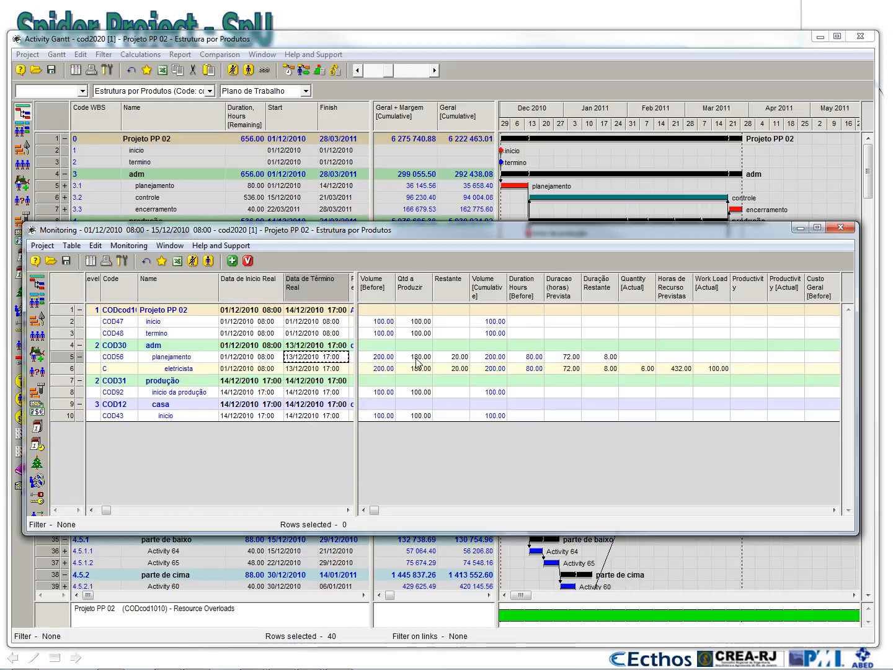
Set Qtd a Produzir of the planejamento activity to 200.
{"action": "left_click", "coordinate": [420, 359]}
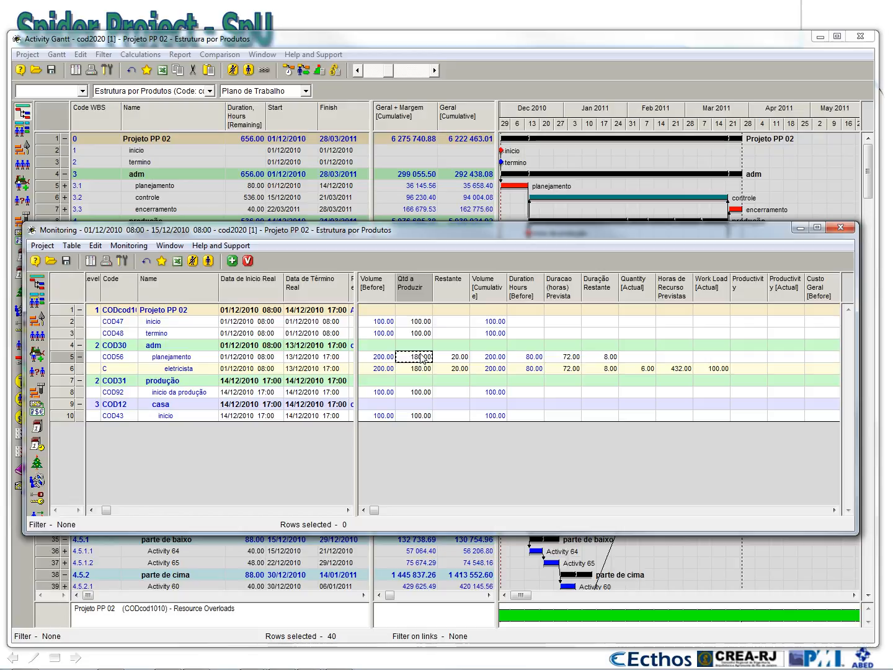
{"action": "type", "text": "200"}
{"action": "key", "text": "Return"}
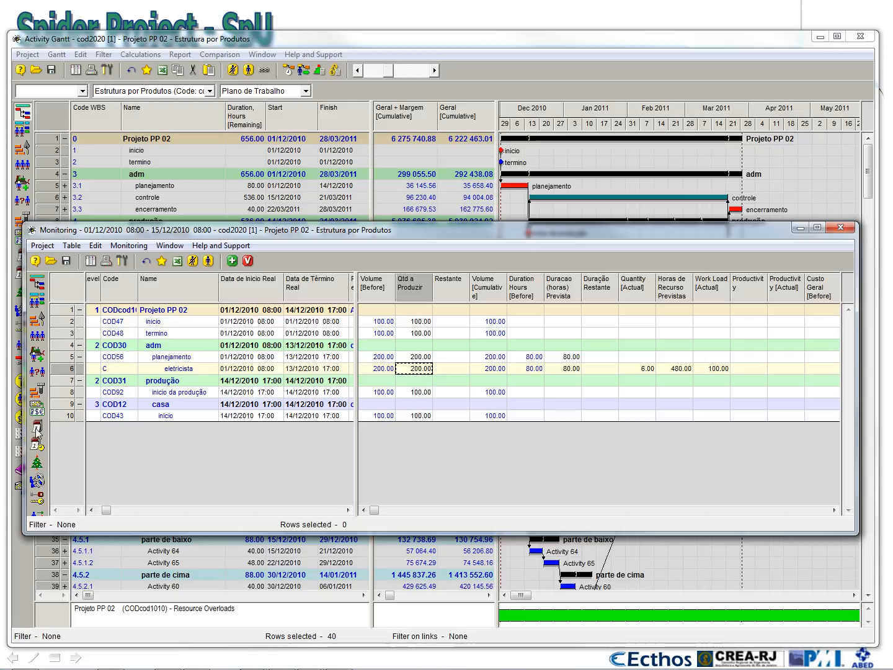
Switch to Paint, fill the lower-left square of the second four-square block with red, and move the drawing aside.
{"action": "left_click_drag", "start_coordinate": [0, 174], "coordinate": [561, 147]}
{"action": "left_click", "coordinate": [549, 183]}
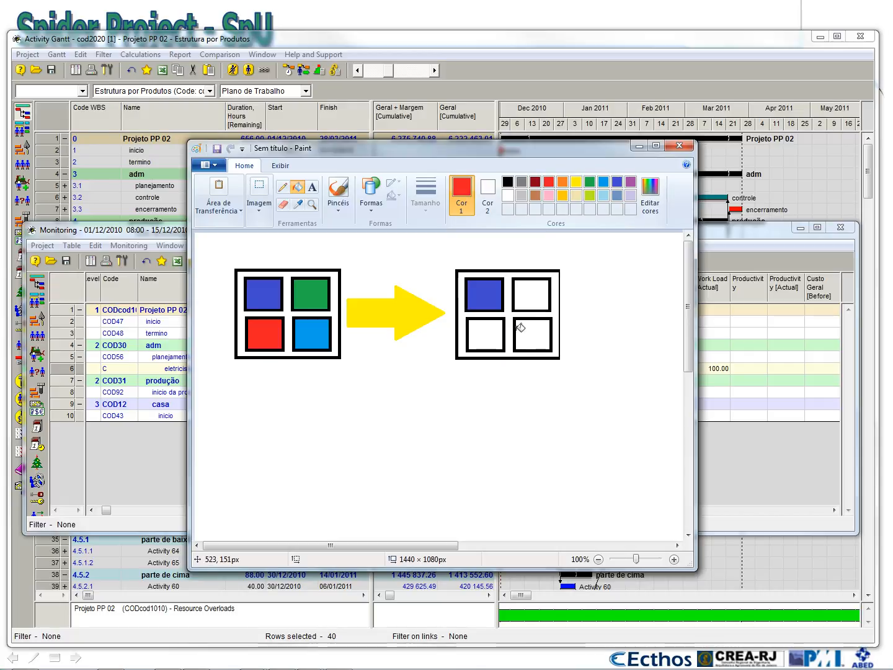
{"action": "left_click", "coordinate": [494, 336]}
{"action": "left_click_drag", "start_coordinate": [614, 147], "coordinate": [0, 149]}
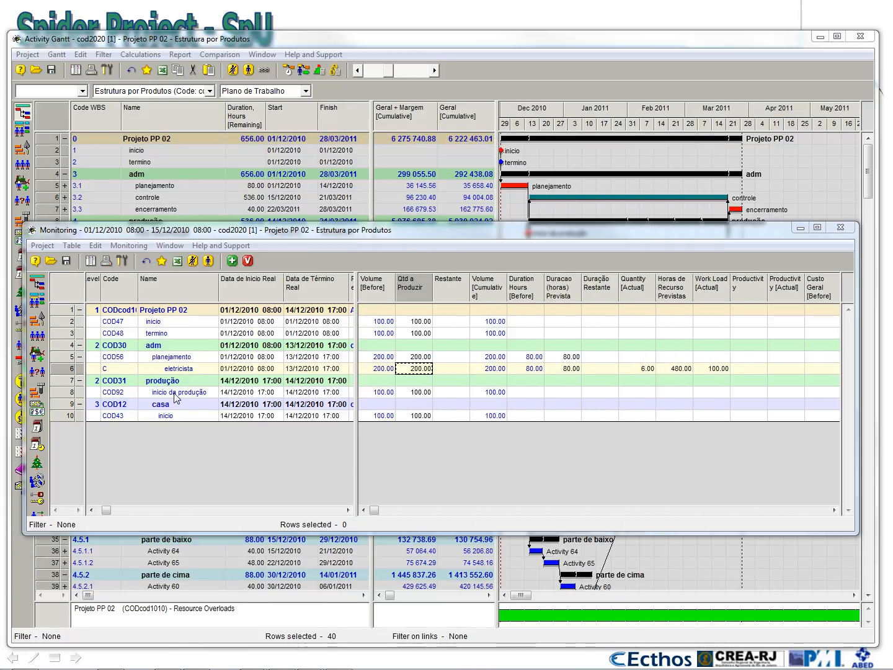
Examine the actual dates of casa's inicio milestone and planejamento's start date, Qtd a Produzir and duration values in the monitoring table.
{"action": "left_click", "coordinate": [250, 415]}
{"action": "left_click", "coordinate": [312, 417]}
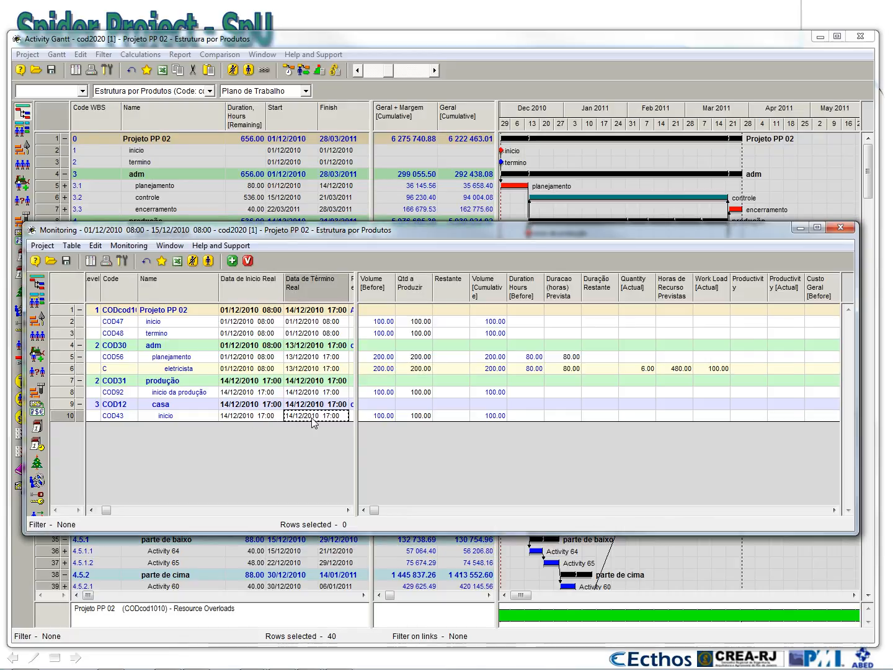
{"action": "left_click", "coordinate": [250, 417]}
{"action": "left_click", "coordinate": [172, 417]}
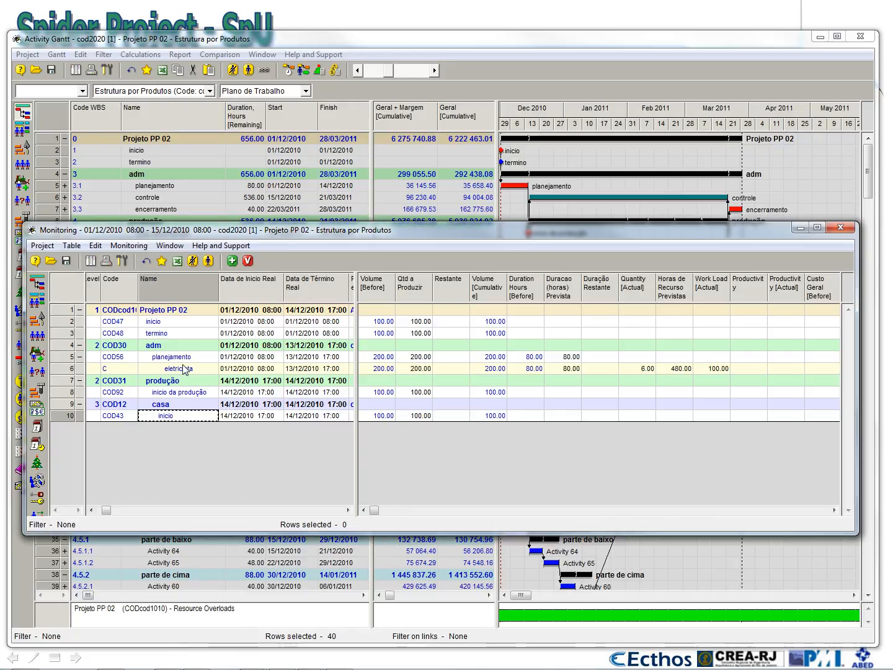
{"action": "left_click", "coordinate": [185, 358]}
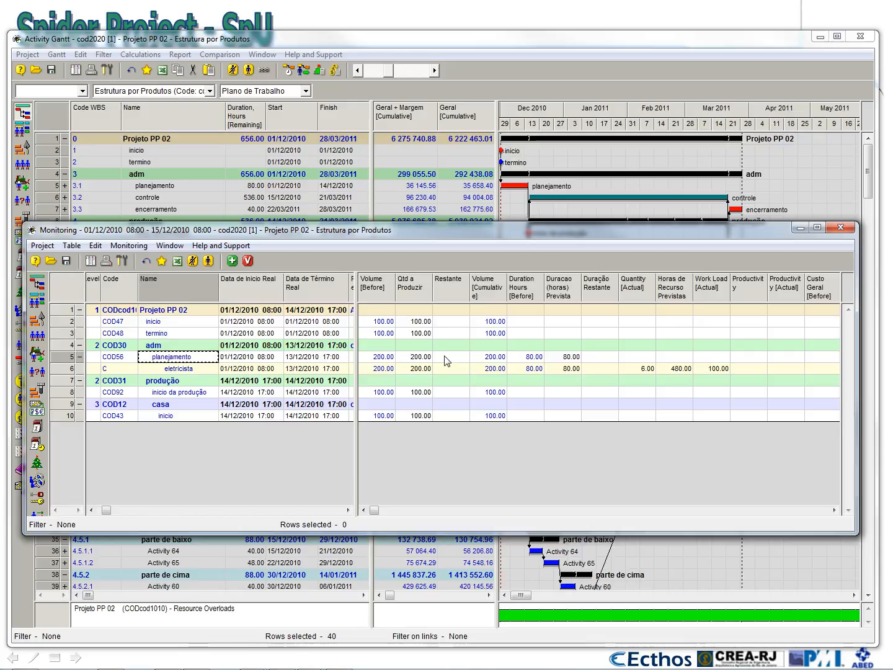
{"action": "left_click", "coordinate": [374, 359]}
{"action": "left_click", "coordinate": [408, 357]}
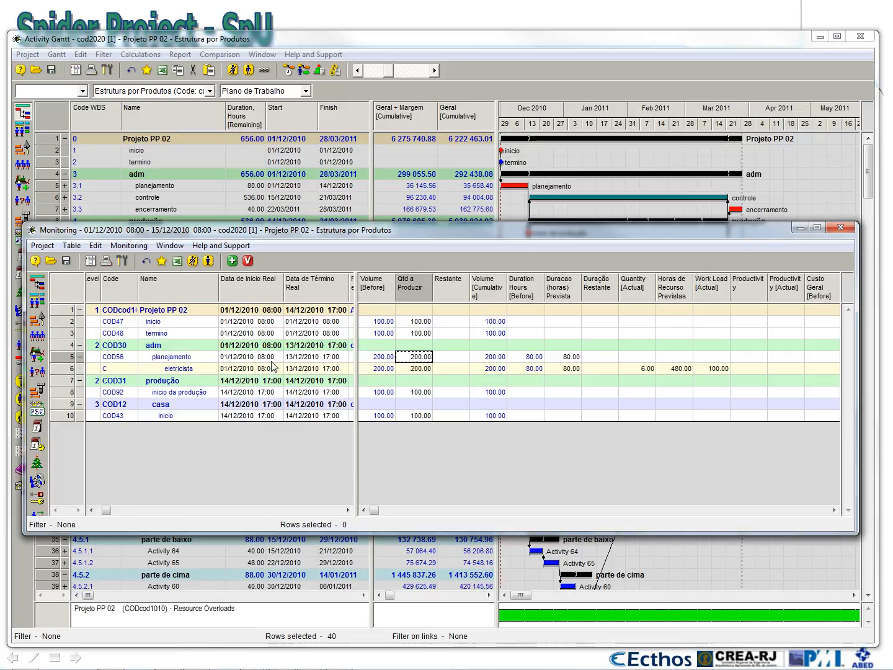
{"action": "left_click", "coordinate": [271, 360]}
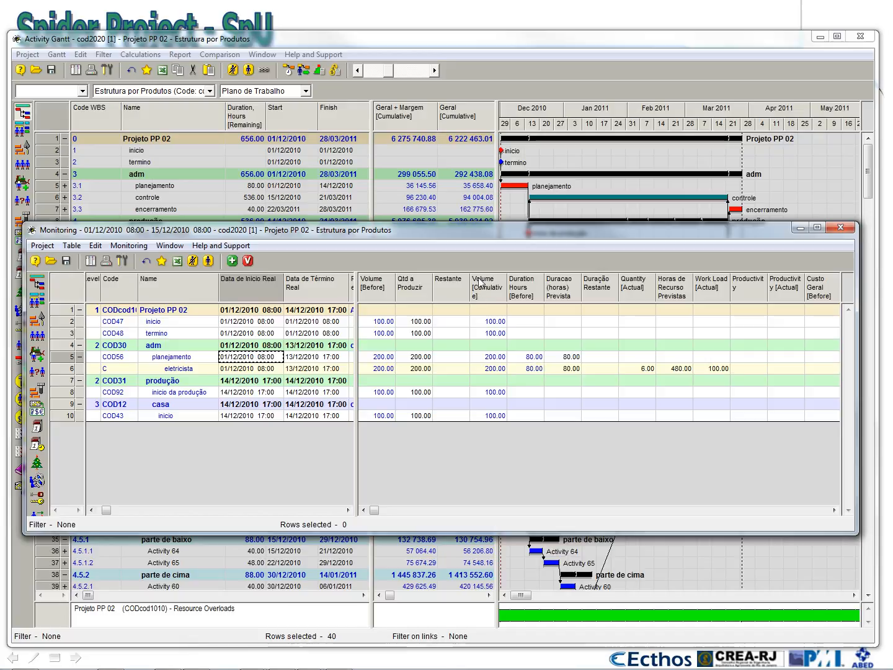
{"action": "left_click", "coordinate": [534, 357]}
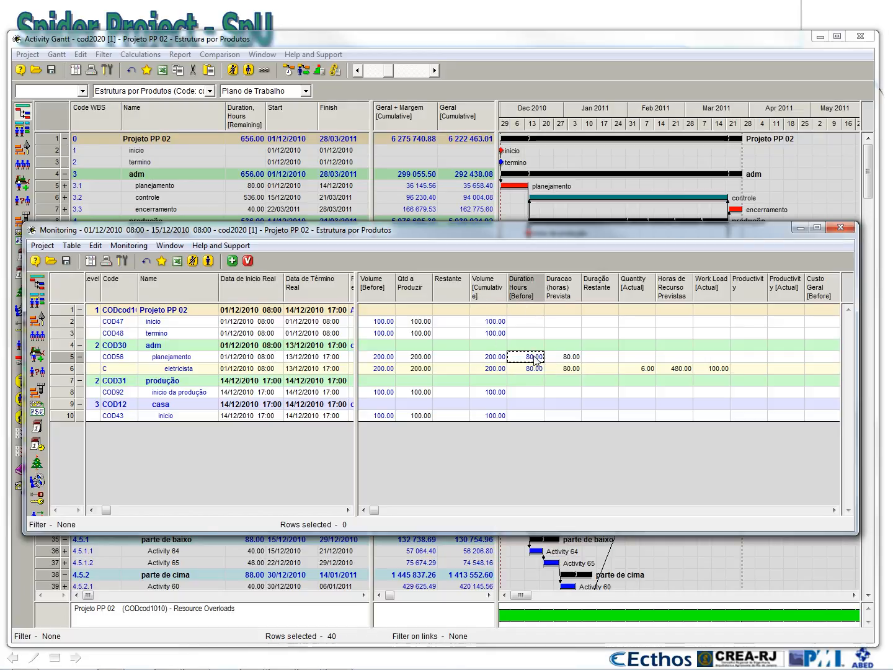
{"action": "left_click", "coordinate": [574, 359]}
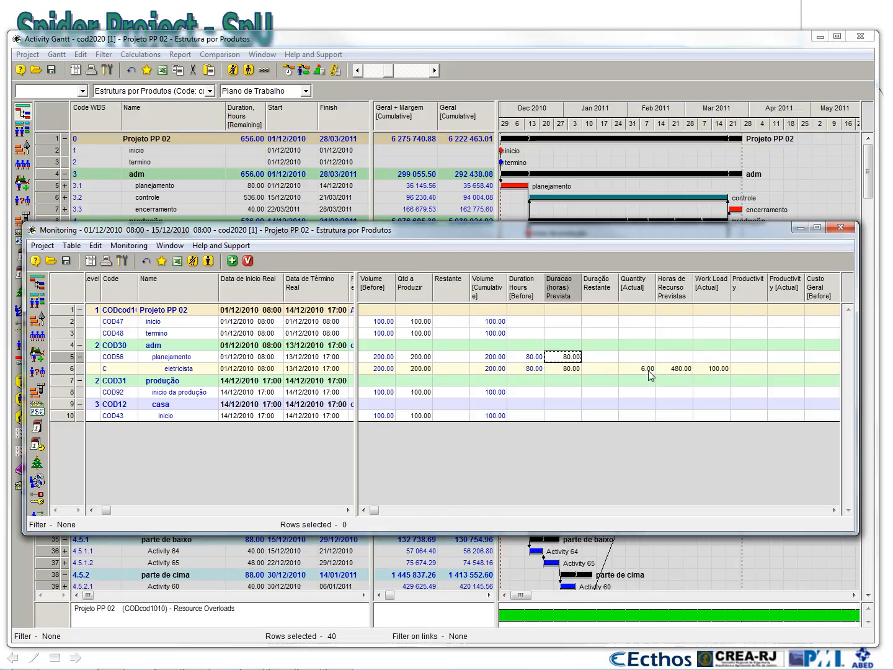
Set Quantity [Actual] of the eletricista resource under planejamento to 5.
{"action": "left_click", "coordinate": [648, 371]}
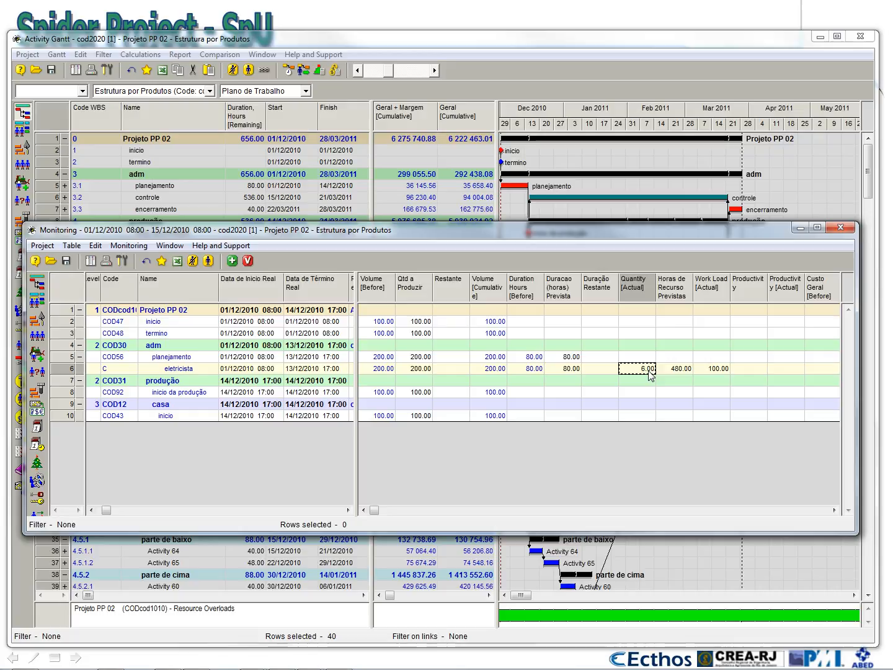
{"action": "type", "text": "5"}
{"action": "left_click", "coordinate": [669, 373]}
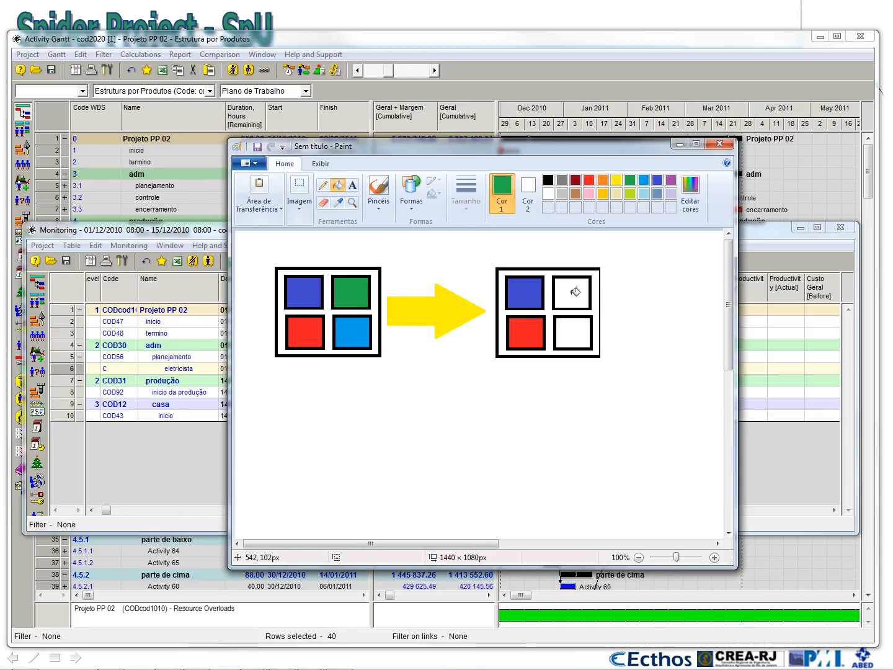
In Paint, fill the upper-right square of the second four-square block with green and move the drawing aside.
{"action": "left_click", "coordinate": [574, 292]}
{"action": "left_click_drag", "start_coordinate": [644, 144], "coordinate": [431, 149]}
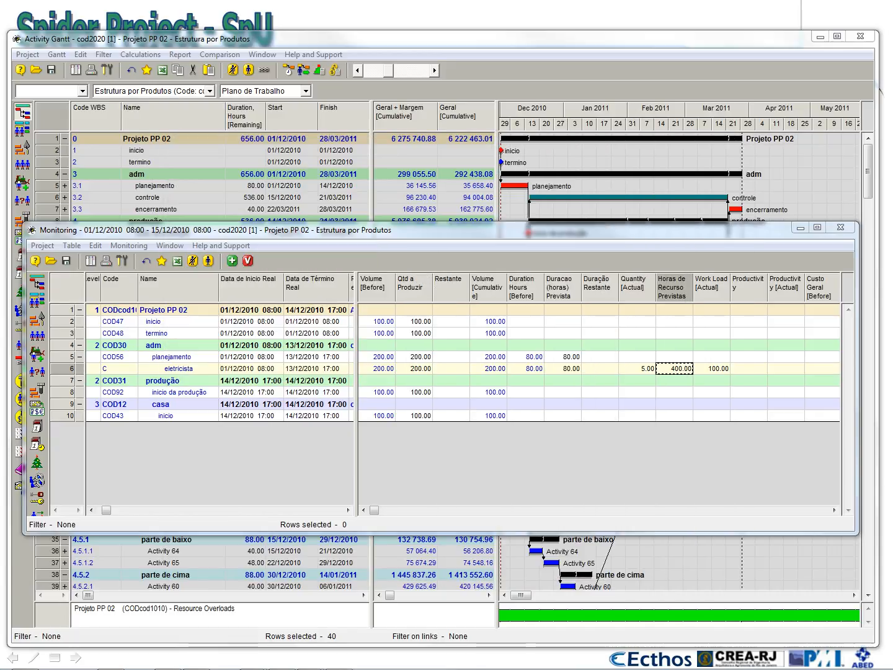
Add the ferro and H2O material fields before the last Custo Geral column, and widen the H2O [Before] column.
{"action": "left_click", "coordinate": [825, 514]}
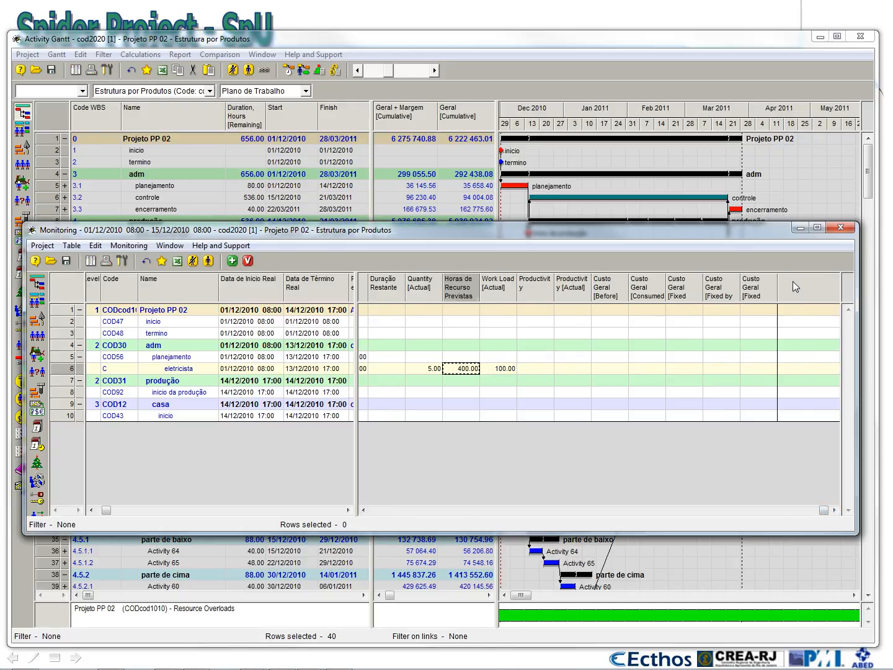
{"action": "left_click", "coordinate": [759, 287]}
{"action": "right_click", "coordinate": [757, 289]}
{"action": "left_click", "coordinate": [768, 299]}
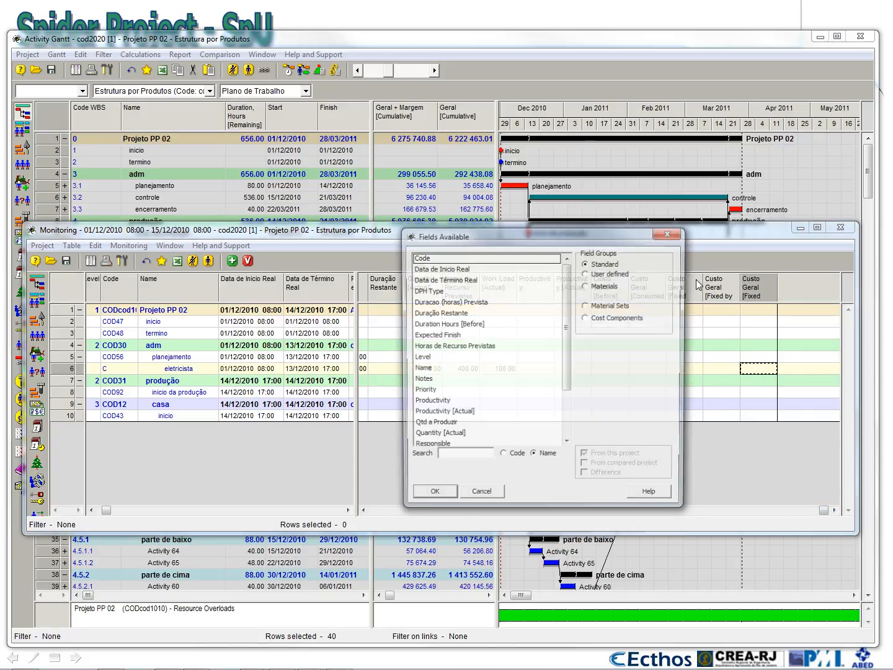
{"action": "left_click", "coordinate": [607, 287]}
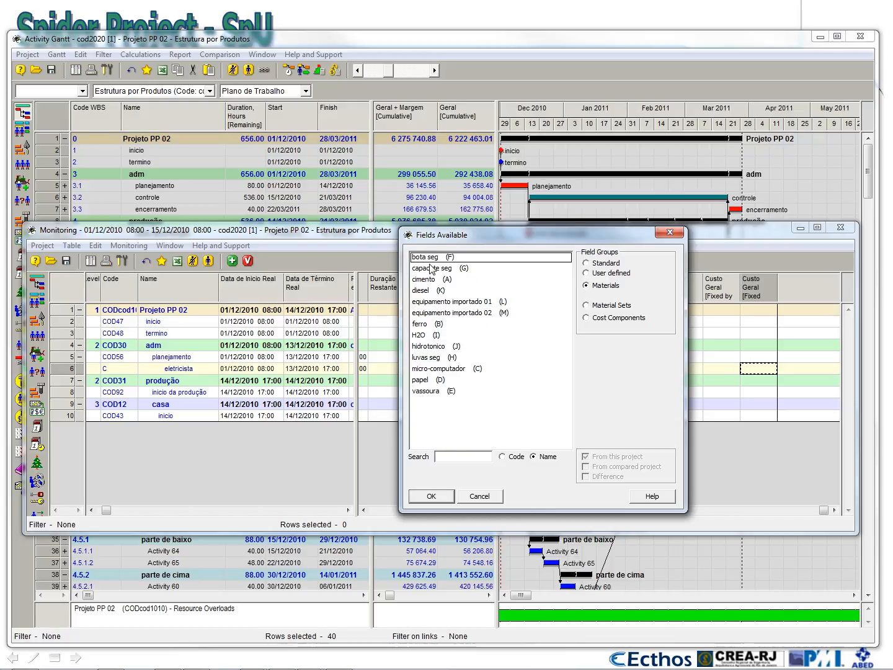
{"action": "left_click_drag", "start_coordinate": [424, 323], "coordinate": [423, 336]}
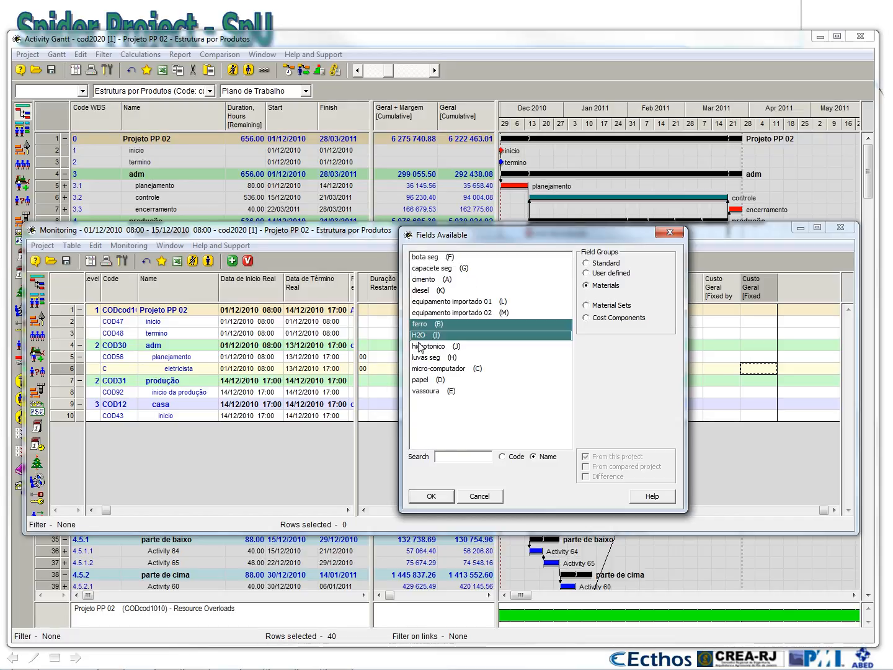
{"action": "left_click", "coordinate": [431, 496]}
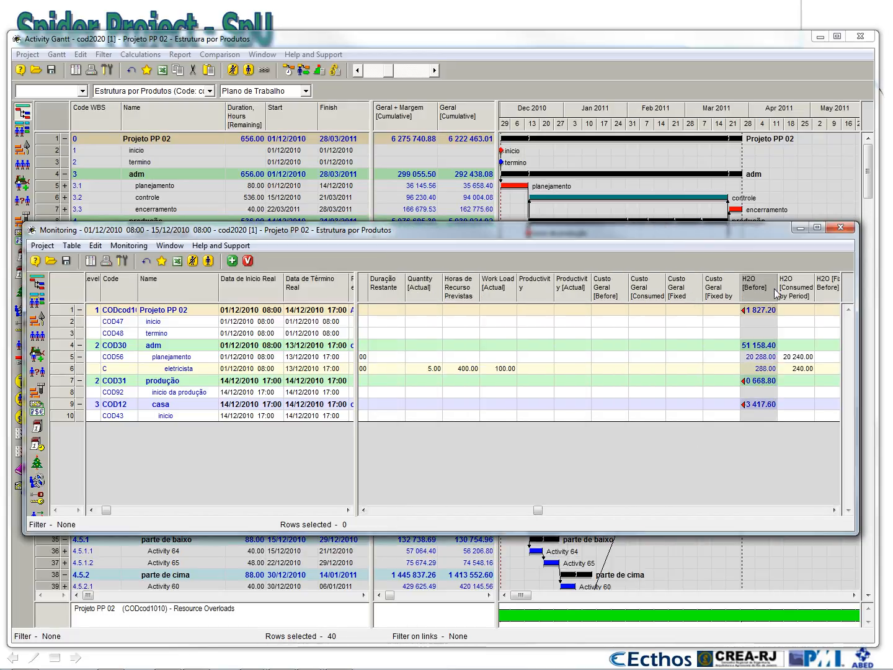
{"action": "left_click_drag", "start_coordinate": [778, 283], "coordinate": [781, 282]}
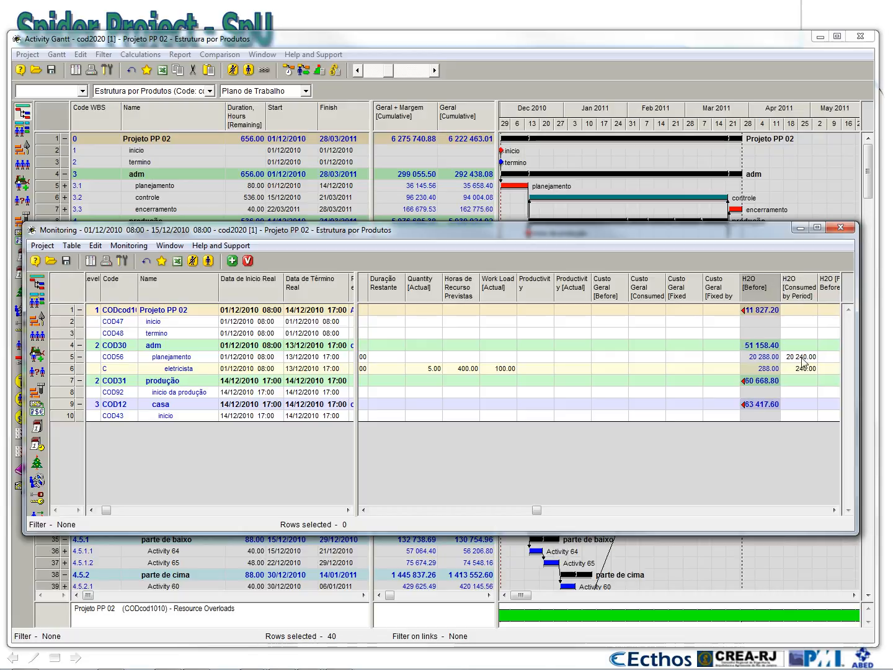
Set H2O [Consumed by Period] of planejamento's eletricista resource to 300 and check the planejamento value.
{"action": "left_click", "coordinate": [804, 370]}
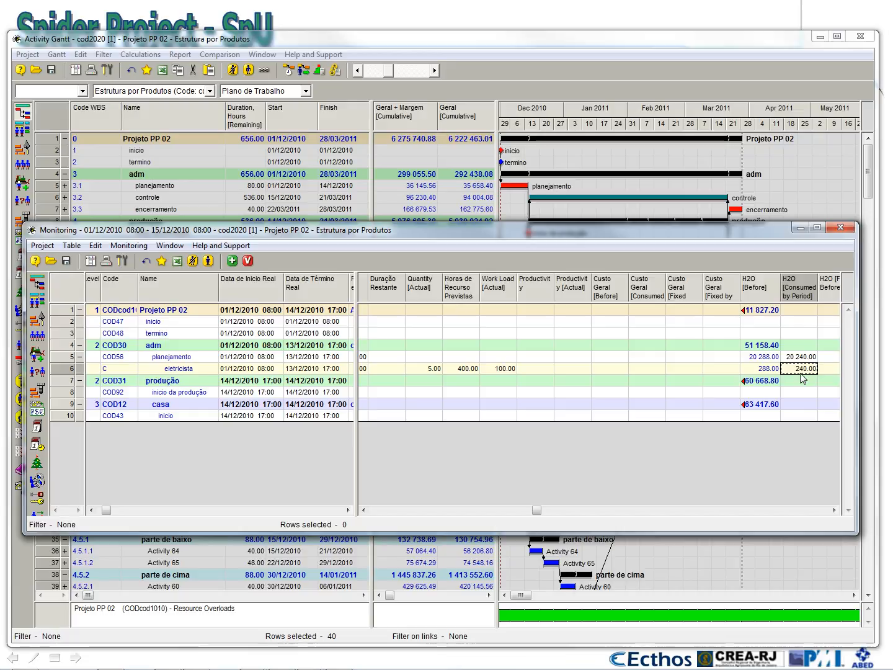
{"action": "type", "text": "3"}
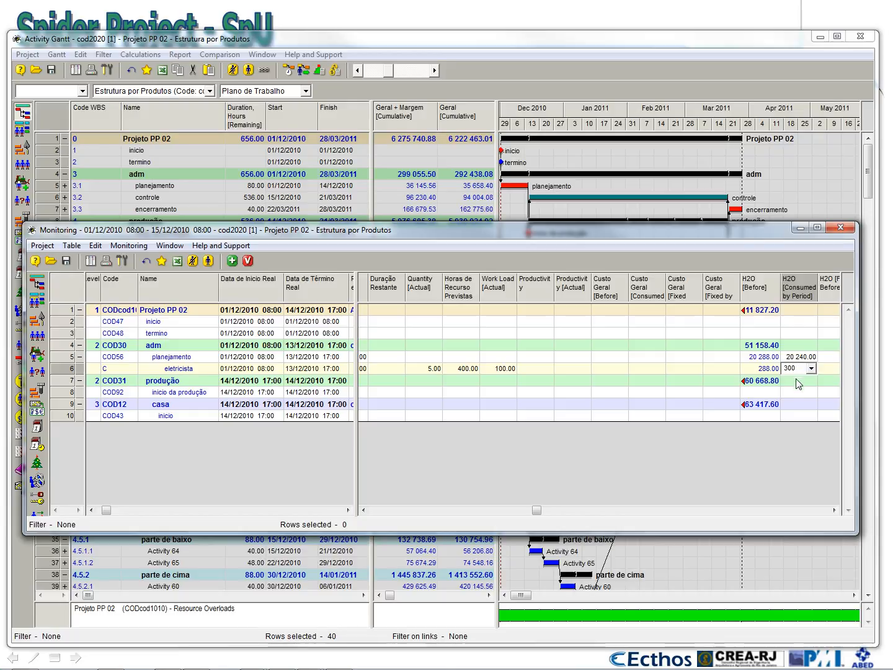
{"action": "left_click", "coordinate": [796, 385]}
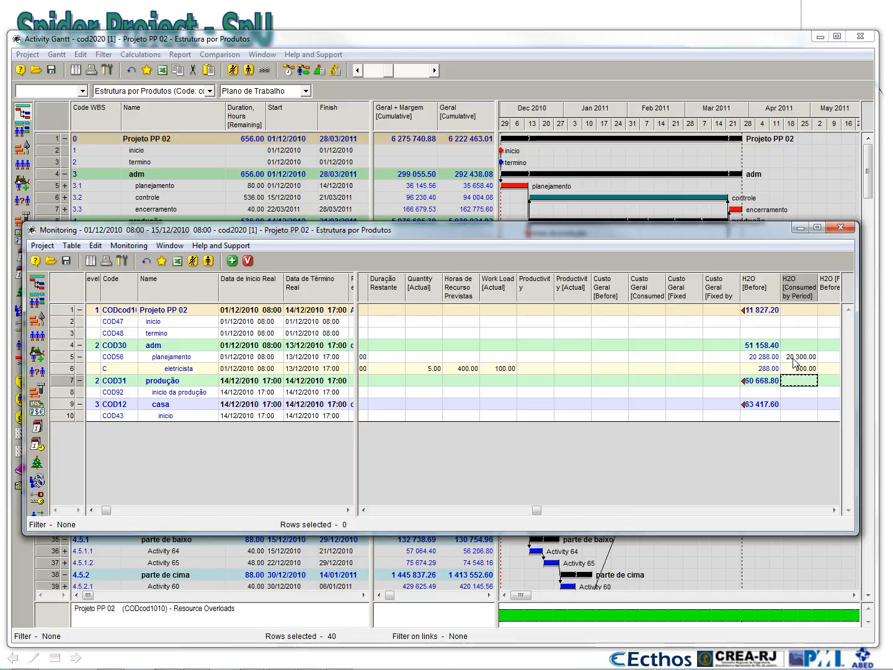
{"action": "left_click", "coordinate": [794, 358]}
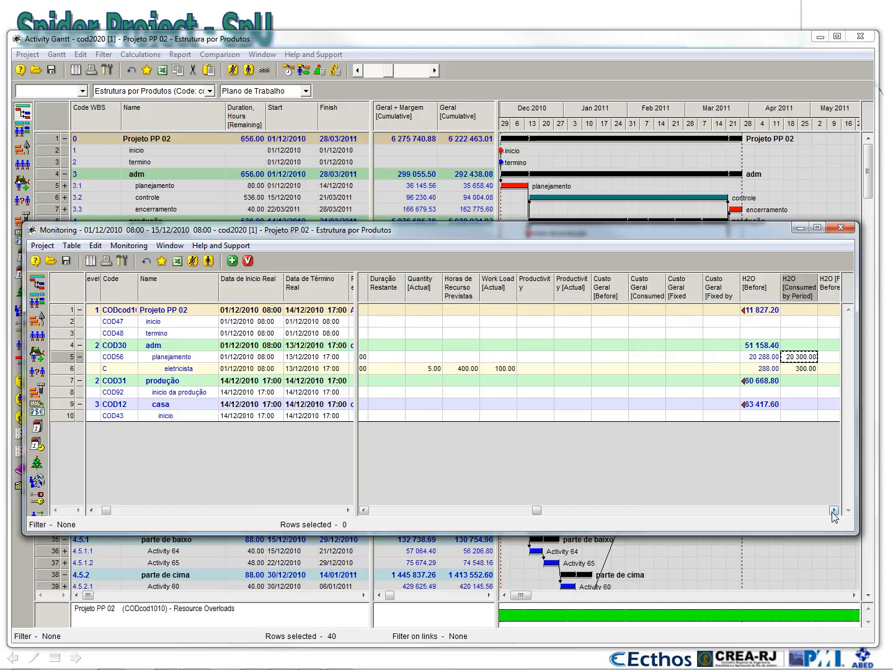
Widen the ferro [Consumed by Period] column and set its value for the planejamento activity to 1 200.
{"action": "left_click_drag", "start_coordinate": [833, 511], "coordinate": [833, 510]}
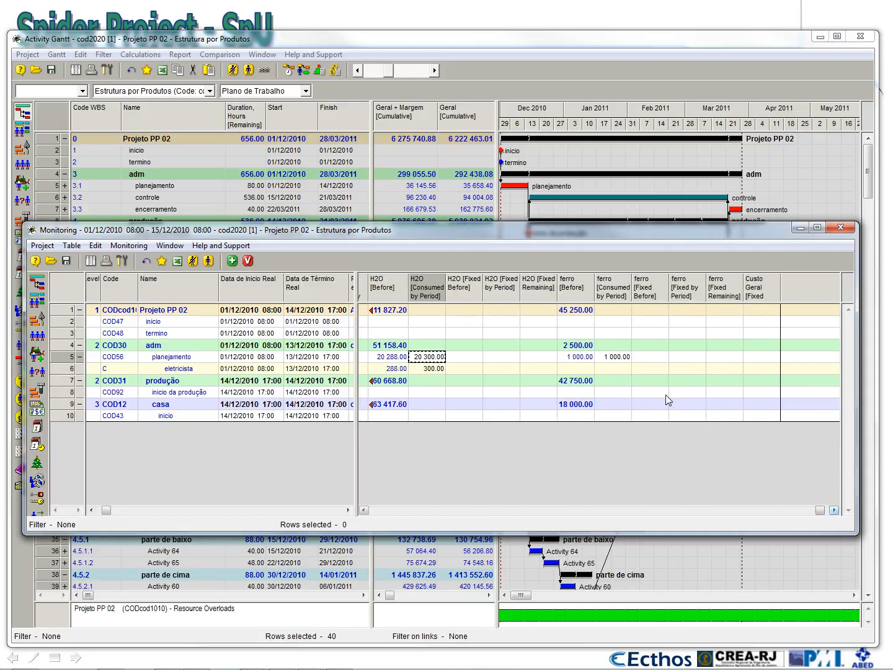
{"action": "left_click_drag", "start_coordinate": [632, 292], "coordinate": [674, 291]}
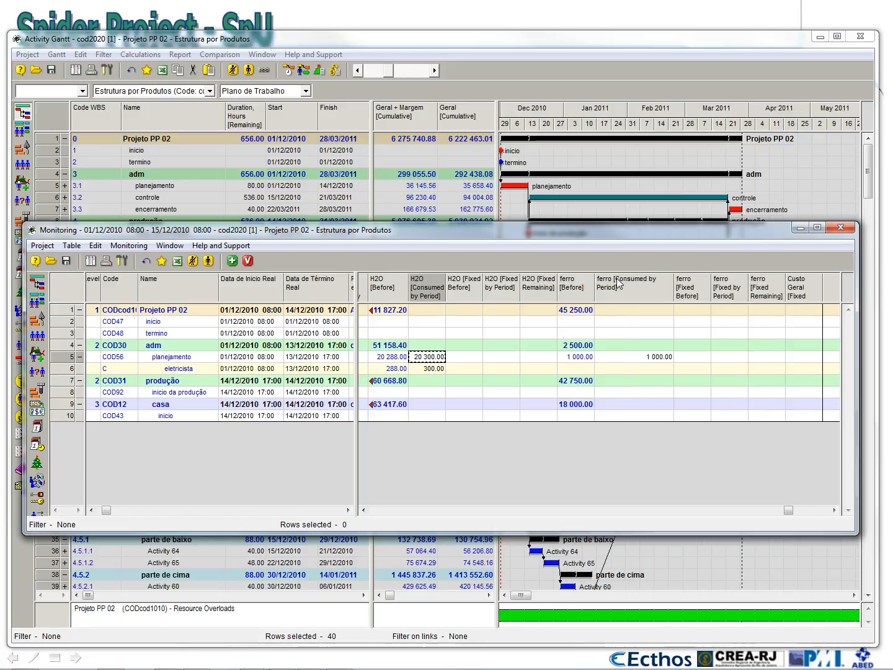
{"action": "left_click", "coordinate": [651, 356]}
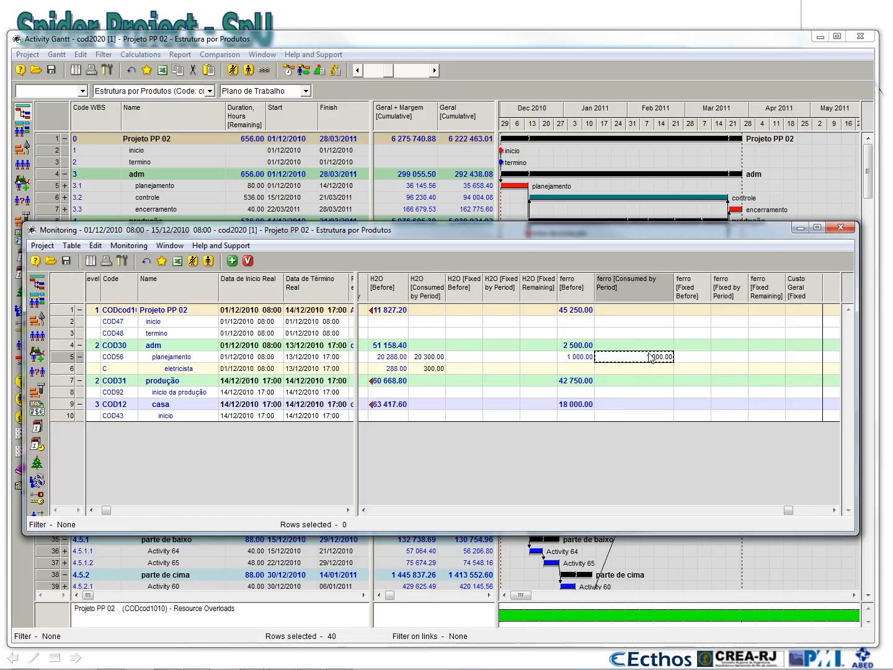
{"action": "type", "text": "1 200"}
{"action": "key", "text": "Tab"}
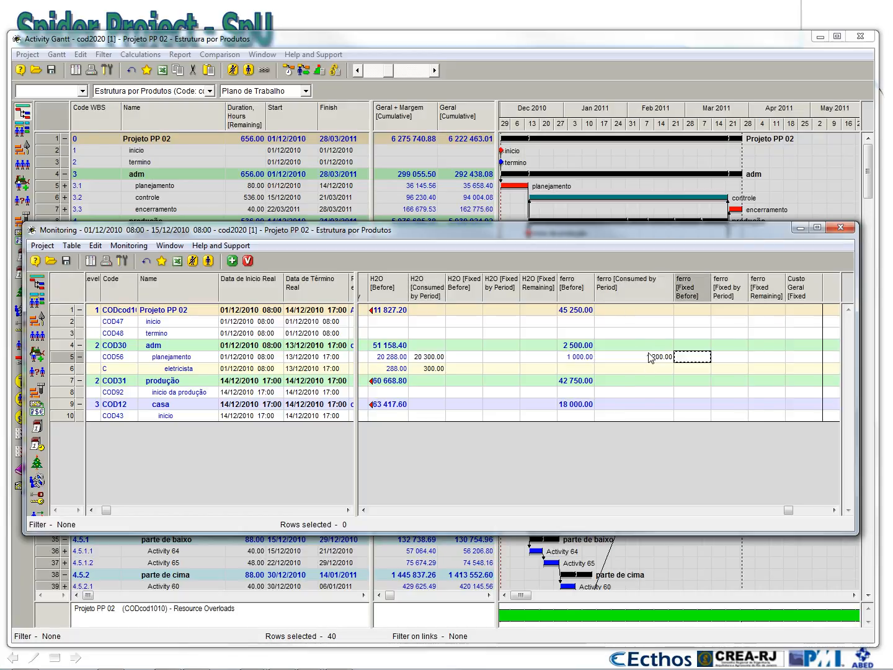
Add the cost components custo, imposto sobre o produto and imposto sobre o serviço as columns, widening the imposto sobre o serviço [Before] column.
{"action": "left_click", "coordinate": [823, 511]}
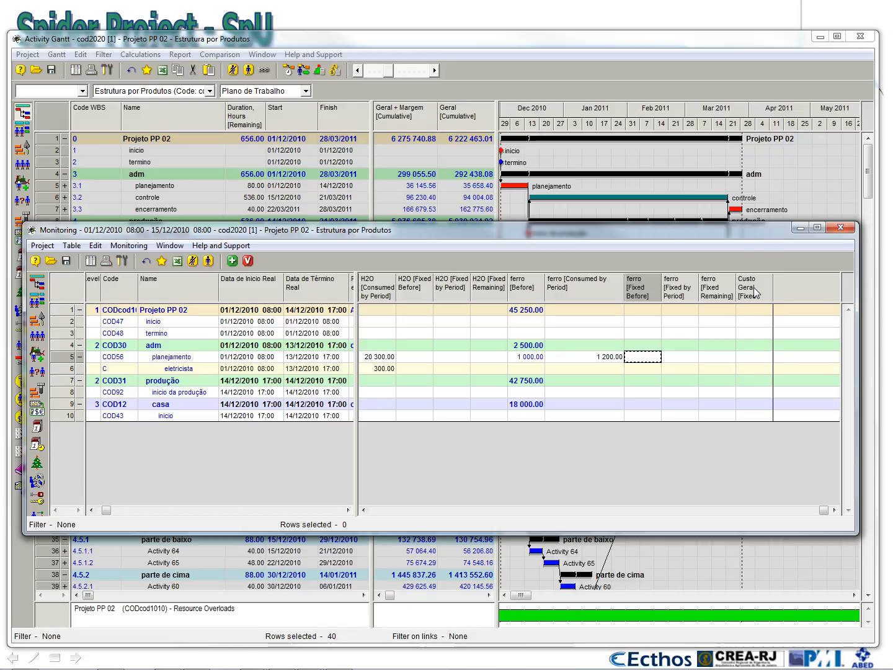
{"action": "right_click", "coordinate": [756, 293]}
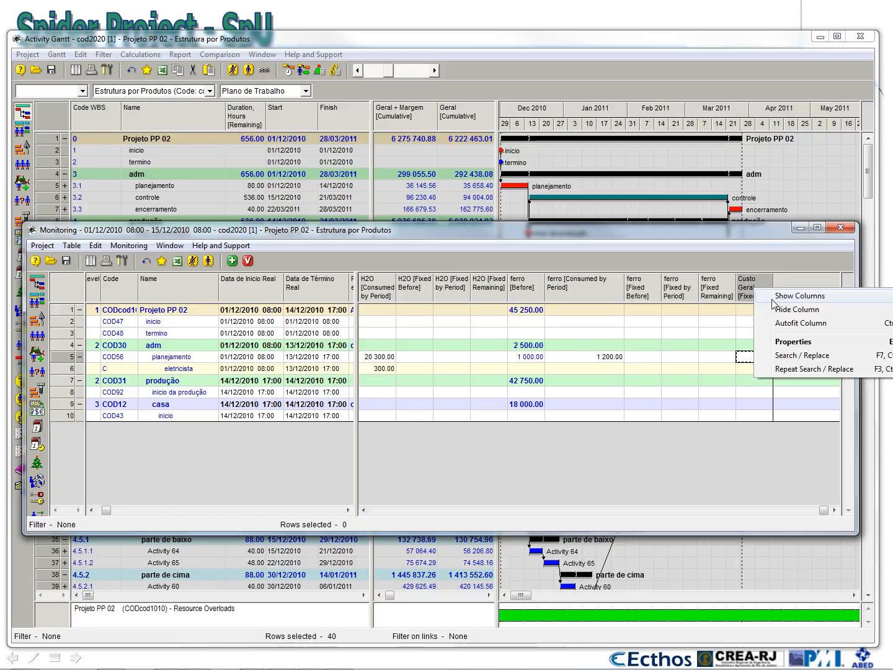
{"action": "left_click", "coordinate": [774, 299]}
{"action": "left_click", "coordinate": [608, 317]}
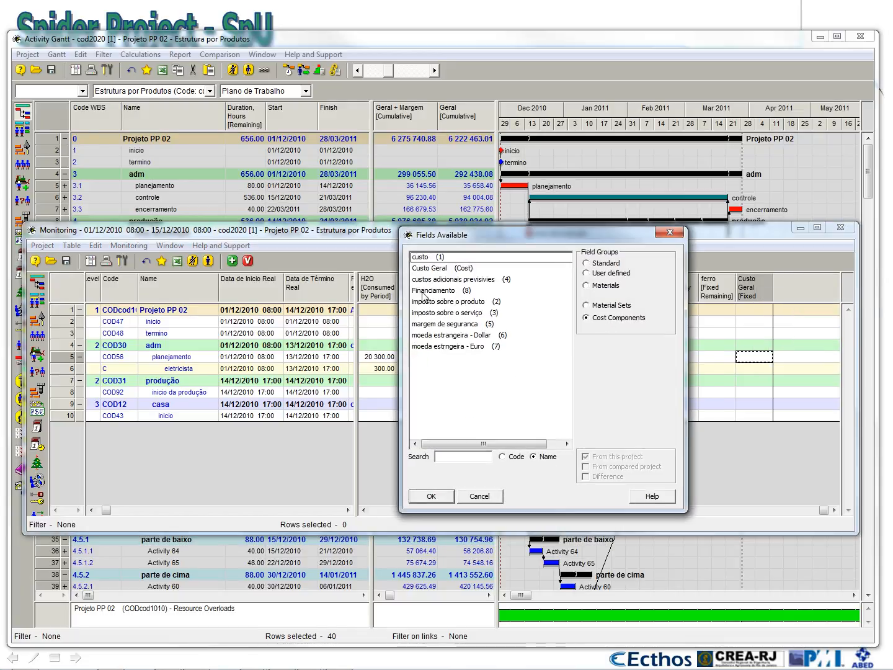
{"action": "left_click", "coordinate": [420, 257]}
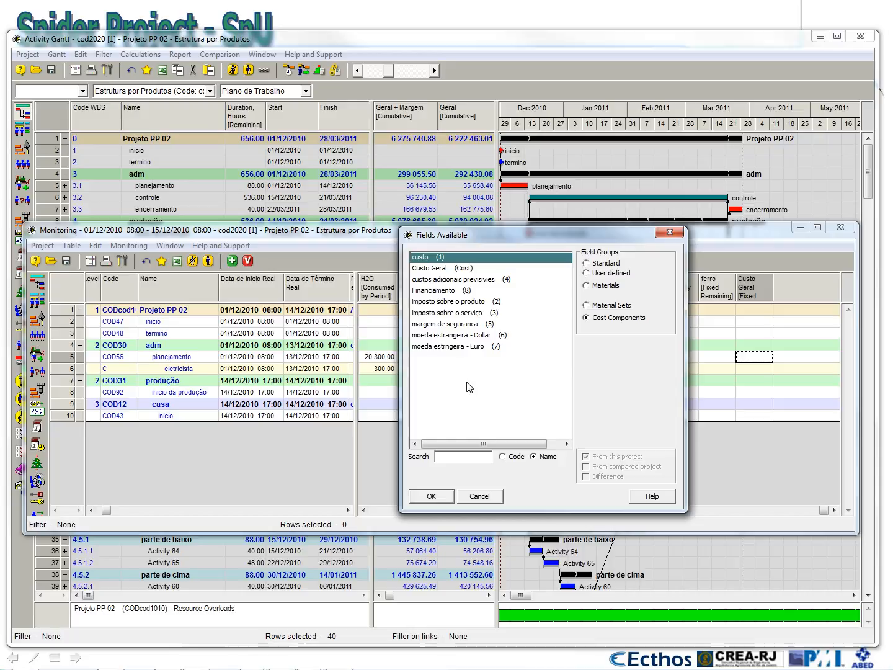
{"action": "left_click", "coordinate": [423, 303]}
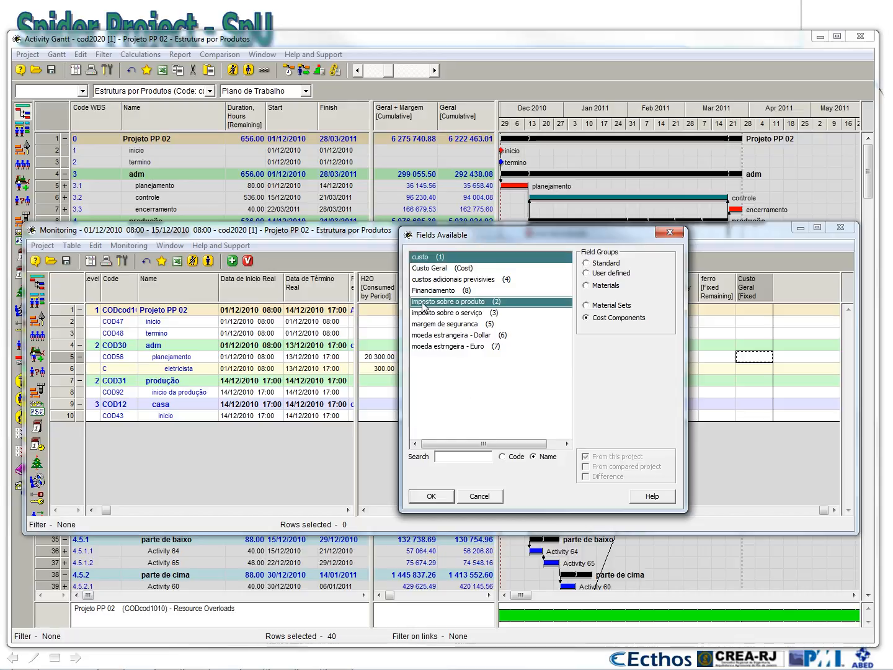
{"action": "left_click", "coordinate": [424, 313]}
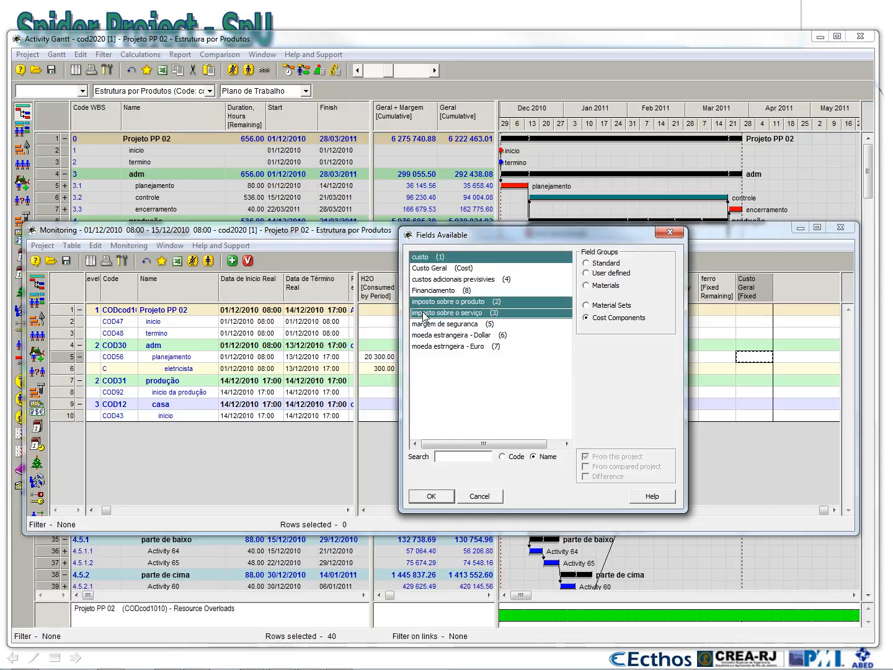
{"action": "left_click", "coordinate": [433, 496]}
{"action": "left_click_drag", "start_coordinate": [771, 283], "coordinate": [782, 283]}
Widen the consumed-by-period column of imposto sobre o produto and select eletricista's value in it.
{"action": "left_click", "coordinate": [835, 510]}
{"action": "left_click_drag", "start_coordinate": [834, 511], "coordinate": [834, 510]}
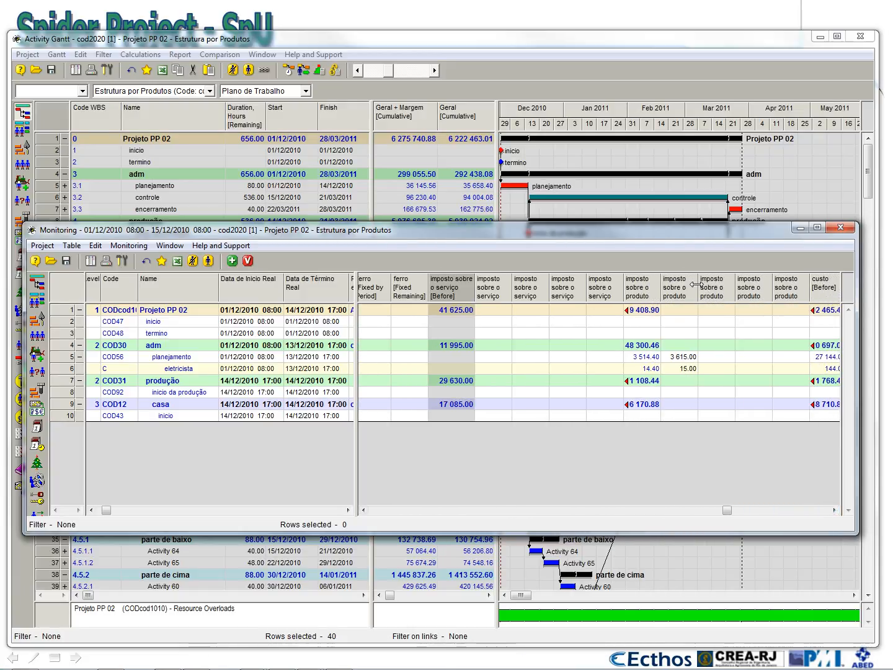
{"action": "left_click_drag", "start_coordinate": [697, 284], "coordinate": [711, 283]}
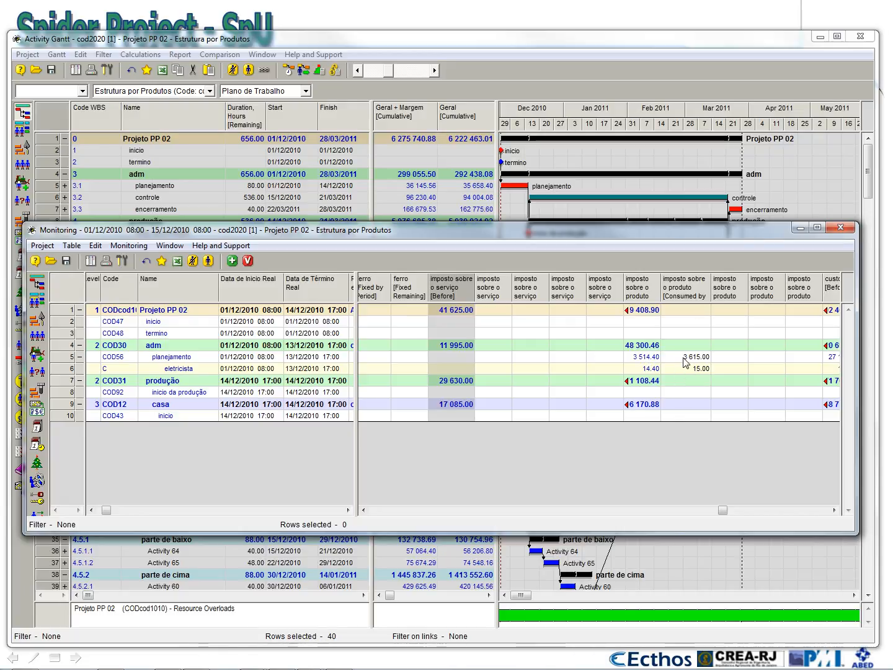
{"action": "left_click", "coordinate": [684, 369]}
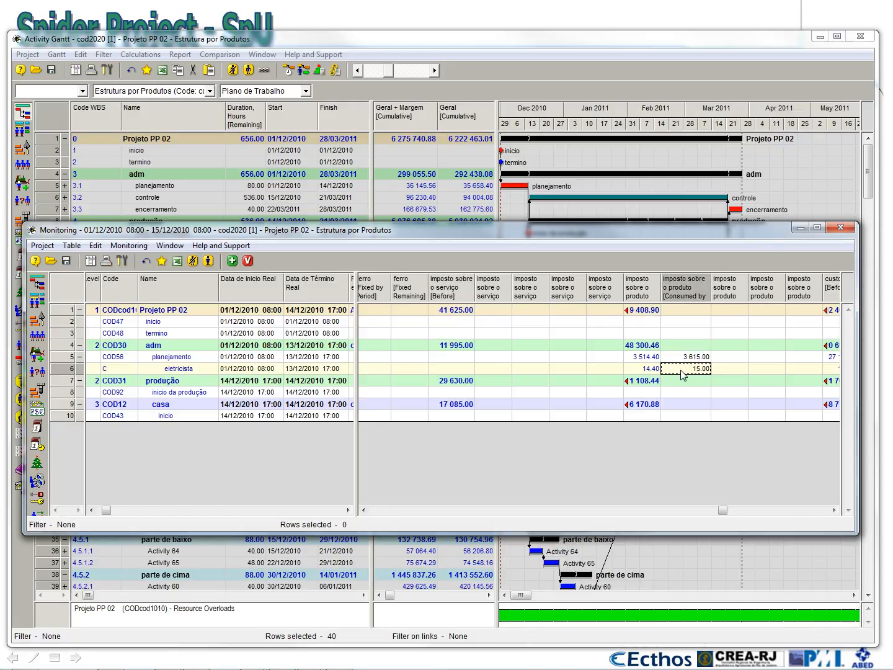
Try 4000 as planejamento's imposto sobre o produto [Consumed by Period] value and set eletricista's value in that column to 16.
{"action": "left_click", "coordinate": [683, 360]}
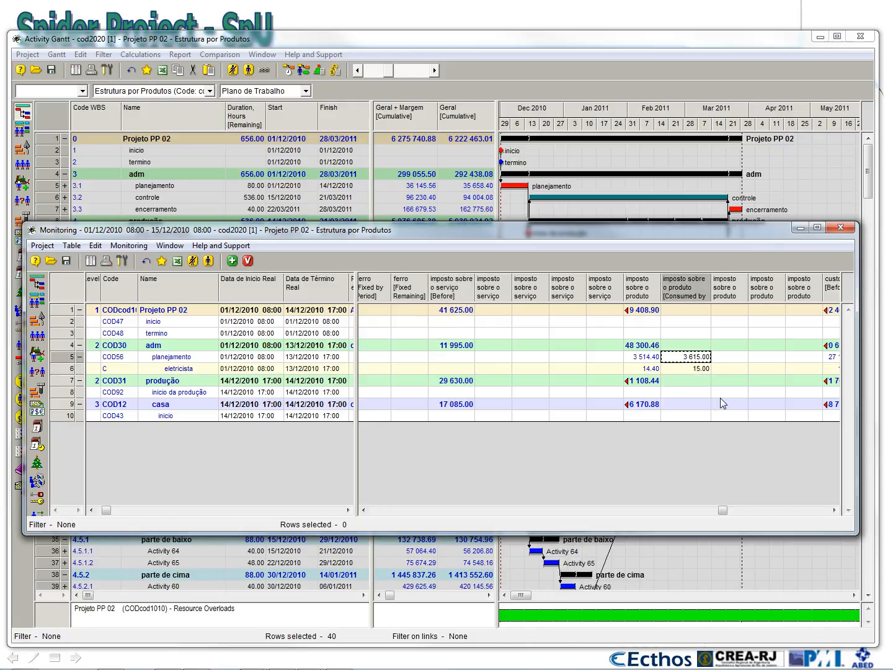
{"action": "type", "text": "4000"}
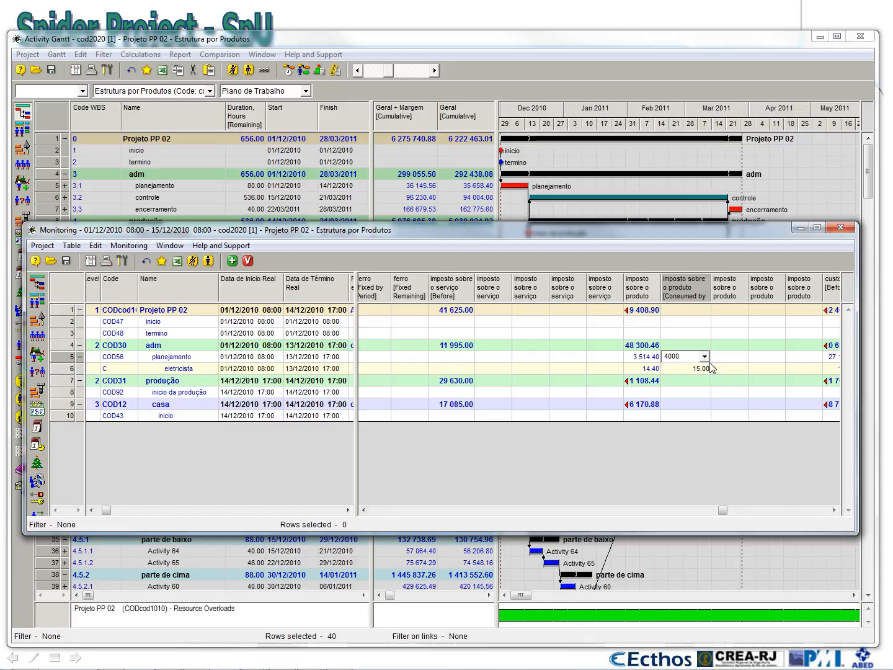
{"action": "left_click", "coordinate": [692, 373]}
{"action": "type", "text": "16"}
{"action": "key", "text": "Tab"}
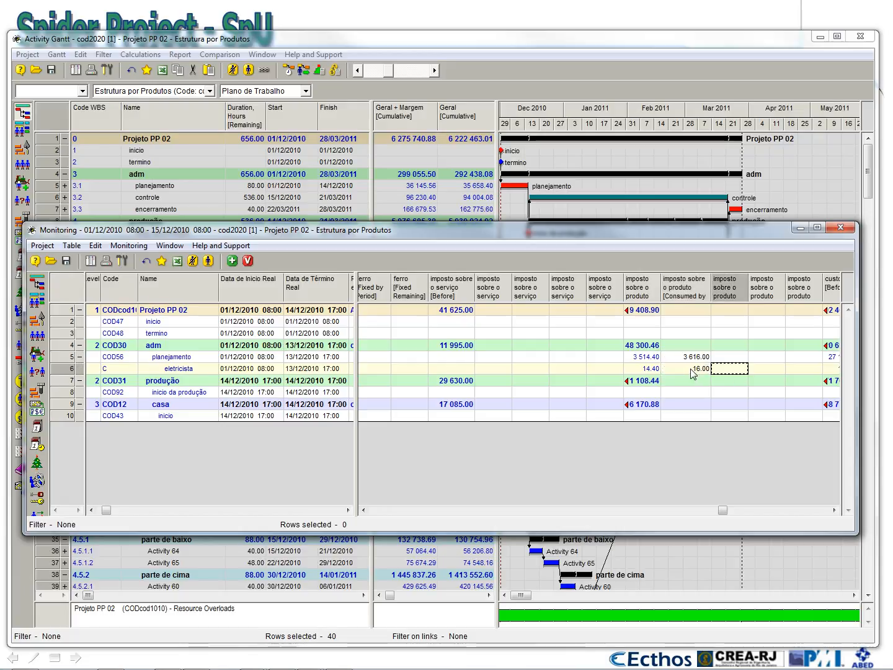
Widen the custo [Consumed by Period] column, set eletricista's value to 200, and check the planejamento value.
{"action": "left_click", "coordinate": [835, 510]}
{"action": "left_click", "coordinate": [834, 510]}
{"action": "left_click", "coordinate": [834, 510]}
{"action": "left_click", "coordinate": [835, 510]}
{"action": "left_click", "coordinate": [835, 510]}
{"action": "left_click", "coordinate": [834, 510]}
{"action": "left_click", "coordinate": [834, 510]}
{"action": "left_click", "coordinate": [834, 510]}
{"action": "left_click_drag", "start_coordinate": [654, 288], "coordinate": [668, 289]}
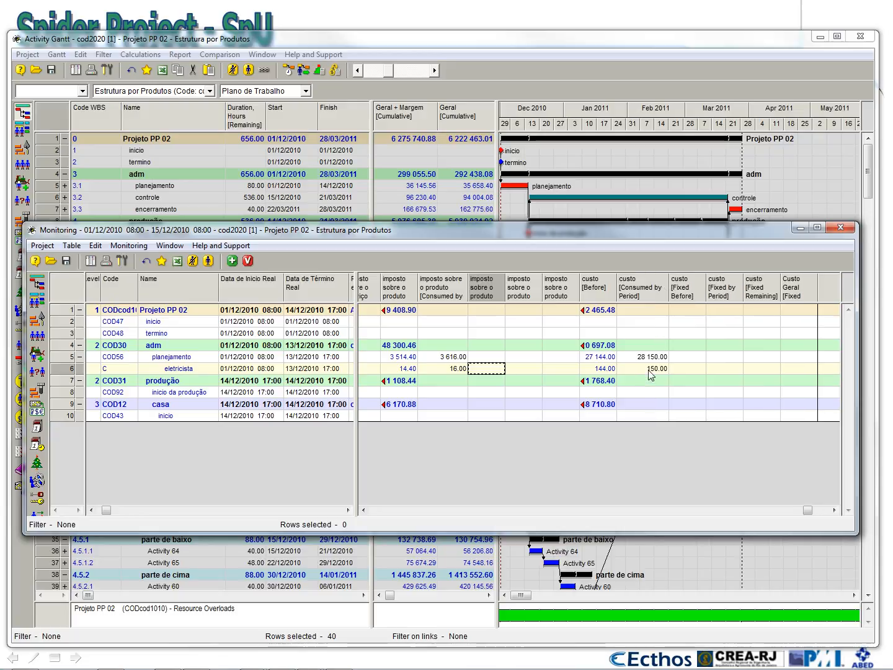
{"action": "left_click", "coordinate": [649, 369]}
{"action": "type", "text": "200"}
{"action": "left_click", "coordinate": [701, 368]}
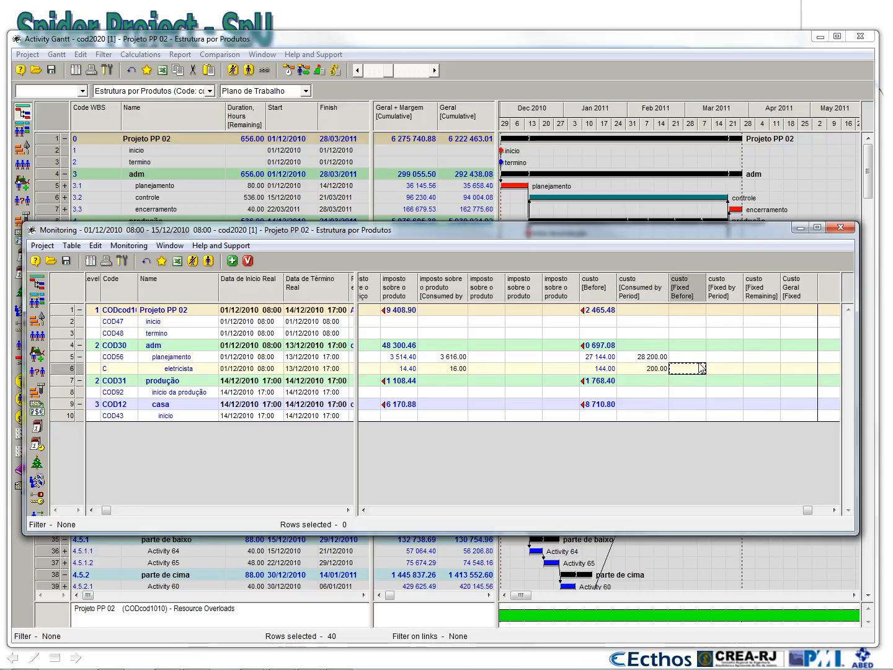
{"action": "left_click", "coordinate": [645, 356]}
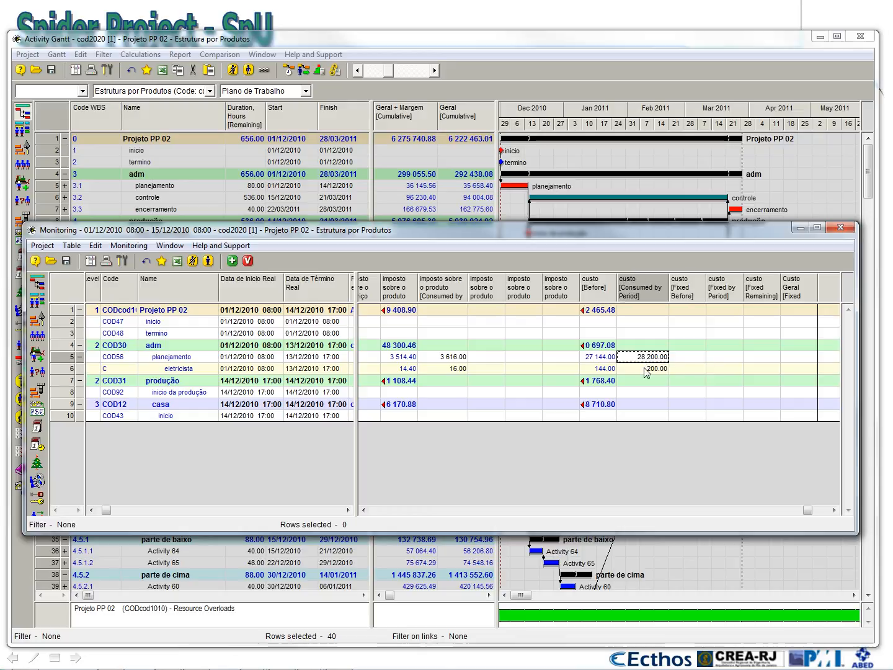
{"action": "left_click", "coordinate": [833, 511]}
{"action": "left_click", "coordinate": [834, 511]}
{"action": "left_click", "coordinate": [834, 510]}
{"action": "left_click", "coordinate": [833, 511]}
In Paint, fill the empty fourth square of the second box with light blue and return to the monitoring table.
{"action": "mouse_move", "coordinate": [0, 211]}
{"action": "left_mouse_down"}
{"action": "mouse_move", "coordinate": [281, 209]}
{"action": "mouse_move", "coordinate": [493, 189]}
{"action": "left_mouse_up"}
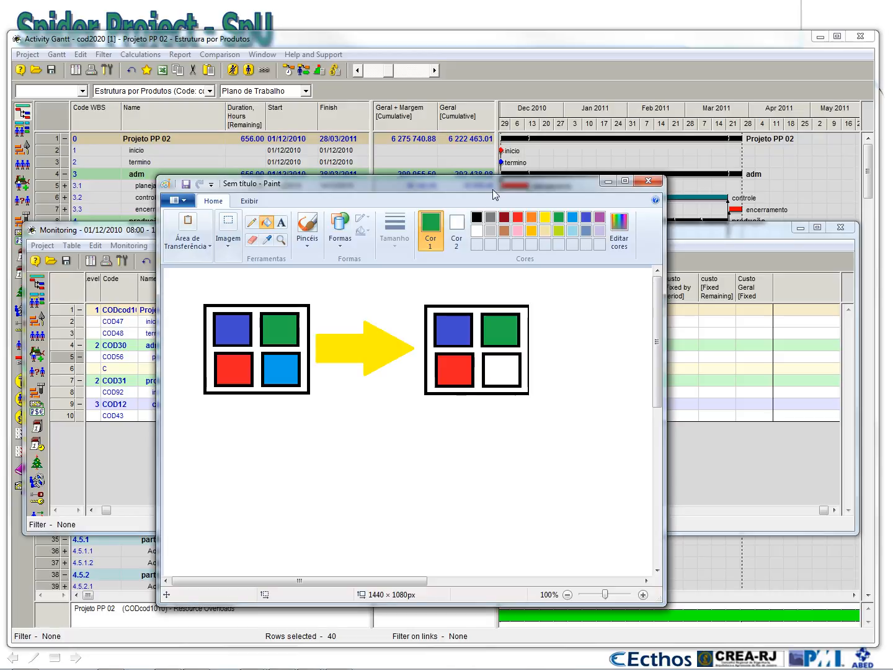
{"action": "left_click", "coordinate": [573, 217]}
{"action": "left_click", "coordinate": [509, 371]}
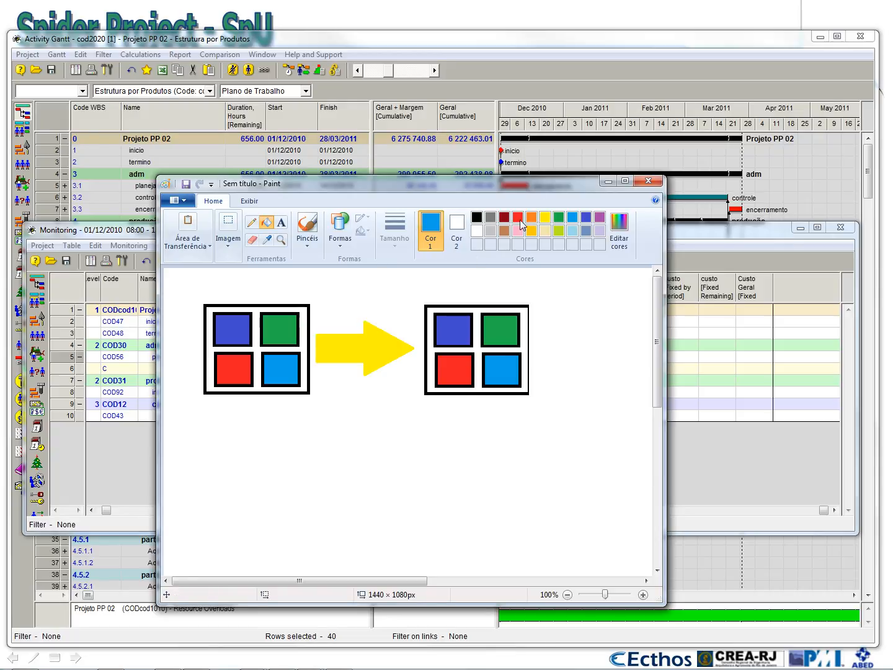
{"action": "left_click", "coordinate": [609, 180]}
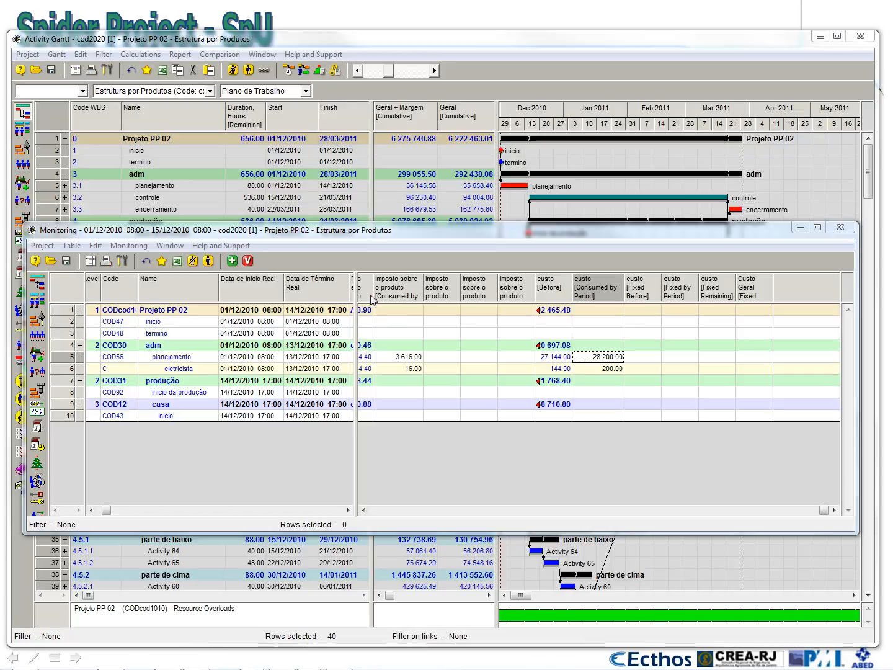
Transfer the period's actual data into the project, accepting the increase of the version number.
{"action": "left_click", "coordinate": [248, 261]}
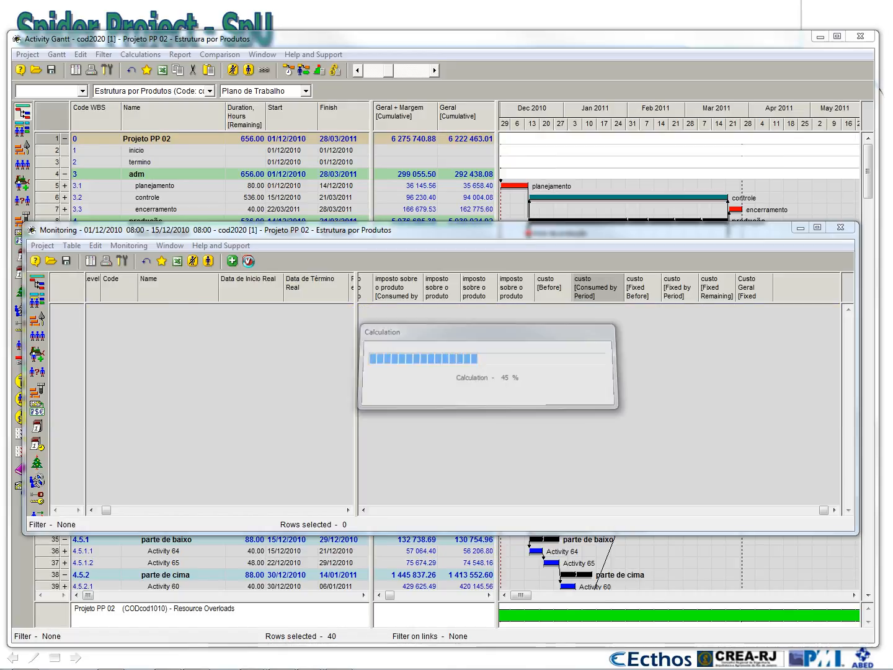
{"action": "left_click_drag", "start_coordinate": [420, 310], "coordinate": [403, 228]}
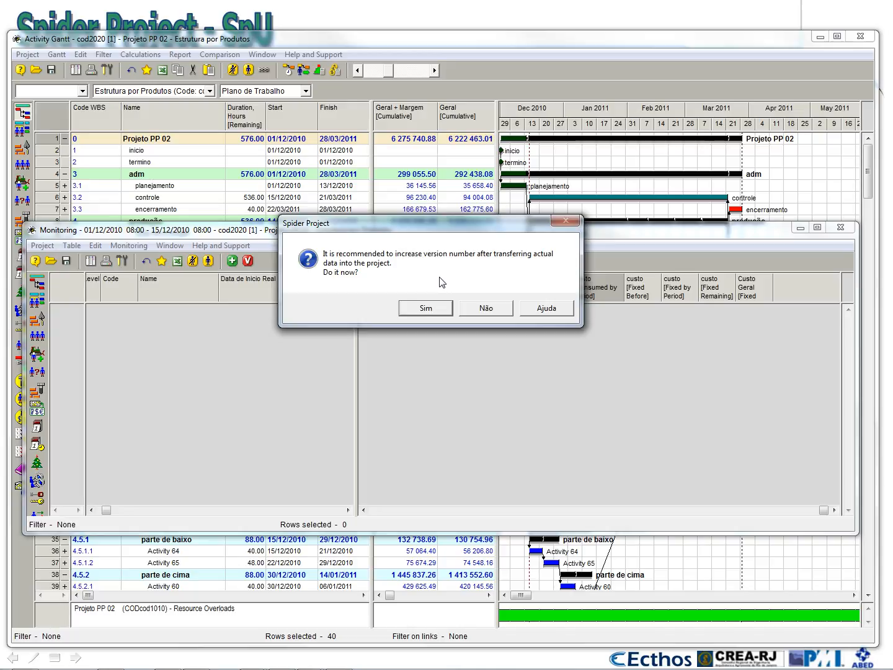
{"action": "left_click", "coordinate": [431, 315]}
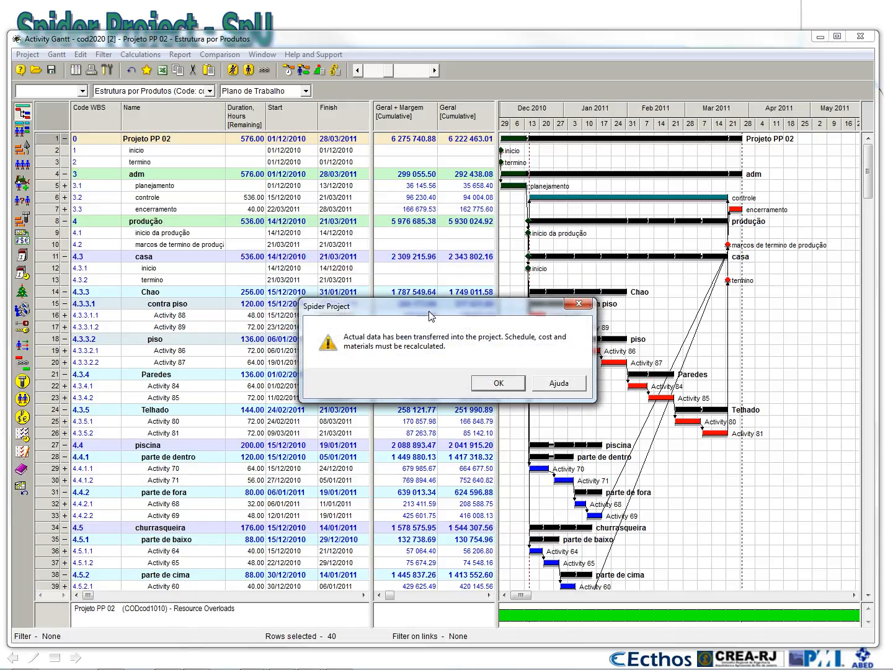
{"action": "left_click", "coordinate": [499, 384]}
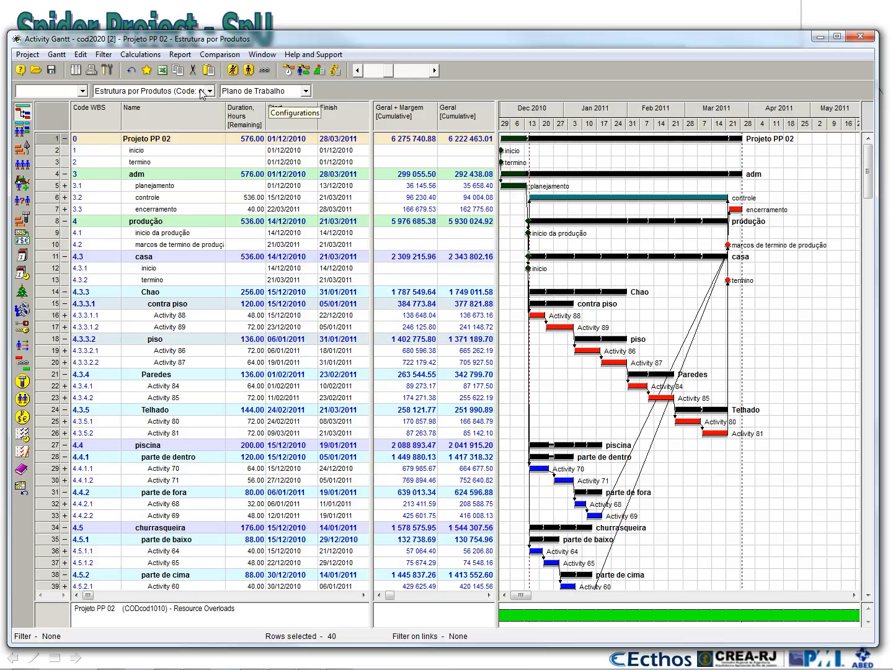
Compare the finish dates in the Medição - Tempo configuration and switch the Gantt to Medição - Custo.
{"action": "left_click", "coordinate": [251, 93]}
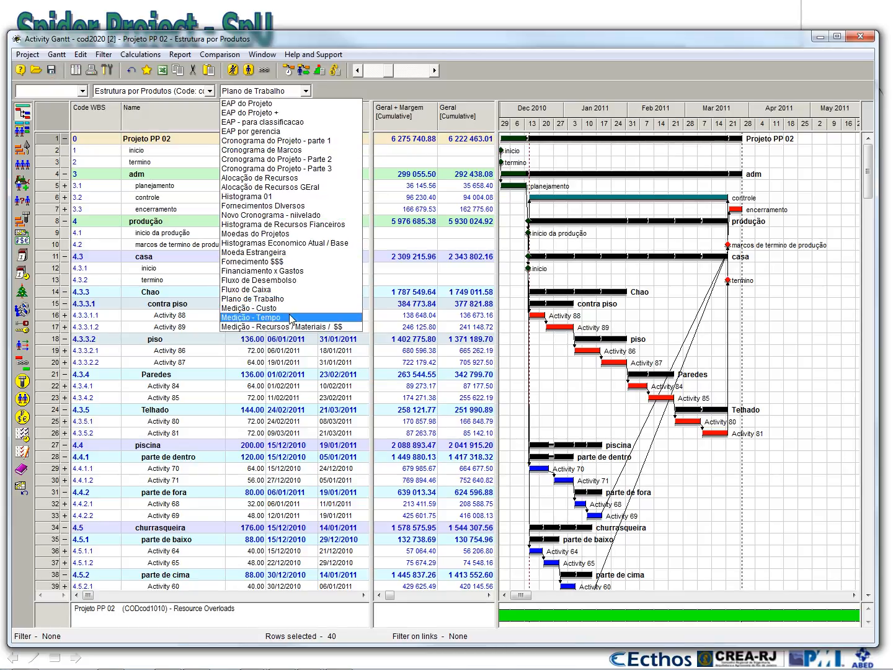
{"action": "left_click", "coordinate": [290, 317]}
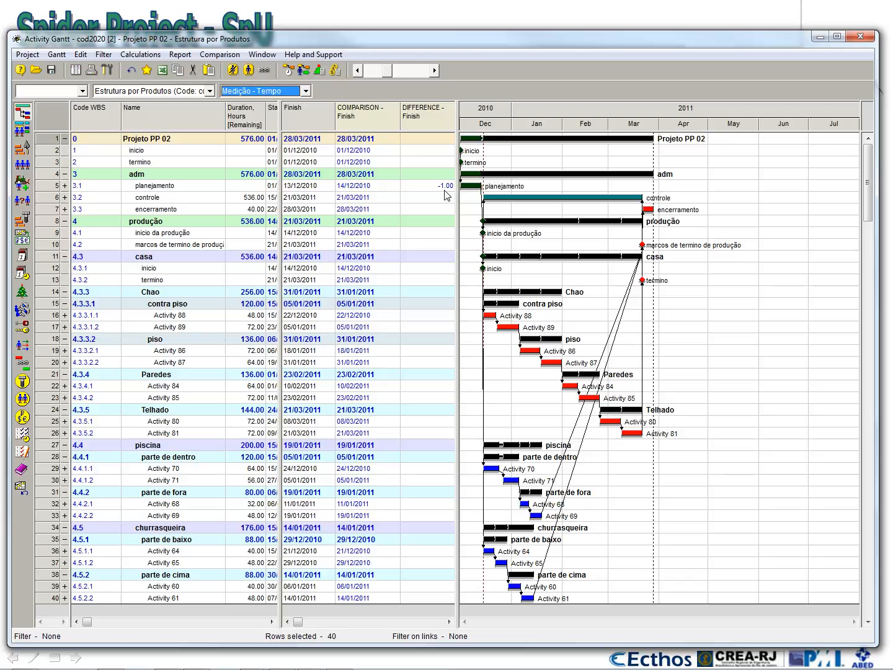
{"action": "left_click", "coordinate": [264, 91]}
{"action": "left_click", "coordinate": [305, 306]}
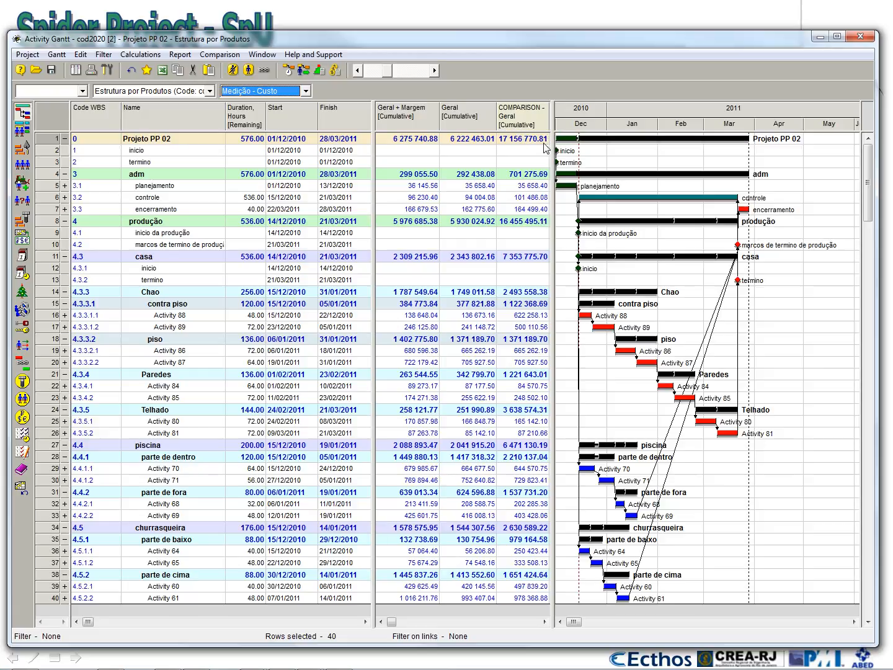
Run the cost and material calculation and widen the cost table to show the DIFFERENCE - Geral [Cumulative] column.
{"action": "left_click", "coordinate": [335, 70]}
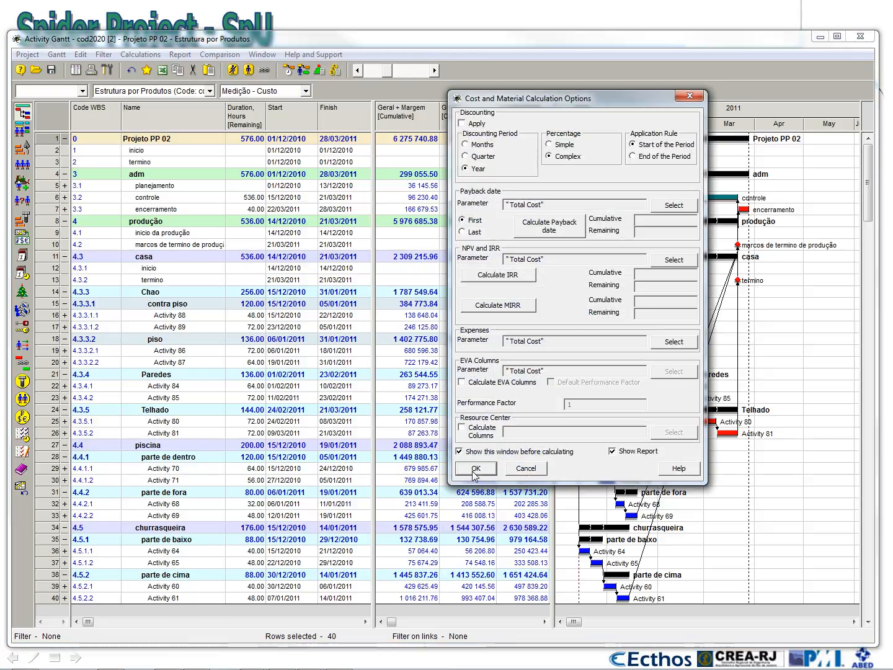
{"action": "left_click", "coordinate": [475, 469]}
{"action": "left_click", "coordinate": [126, 544]}
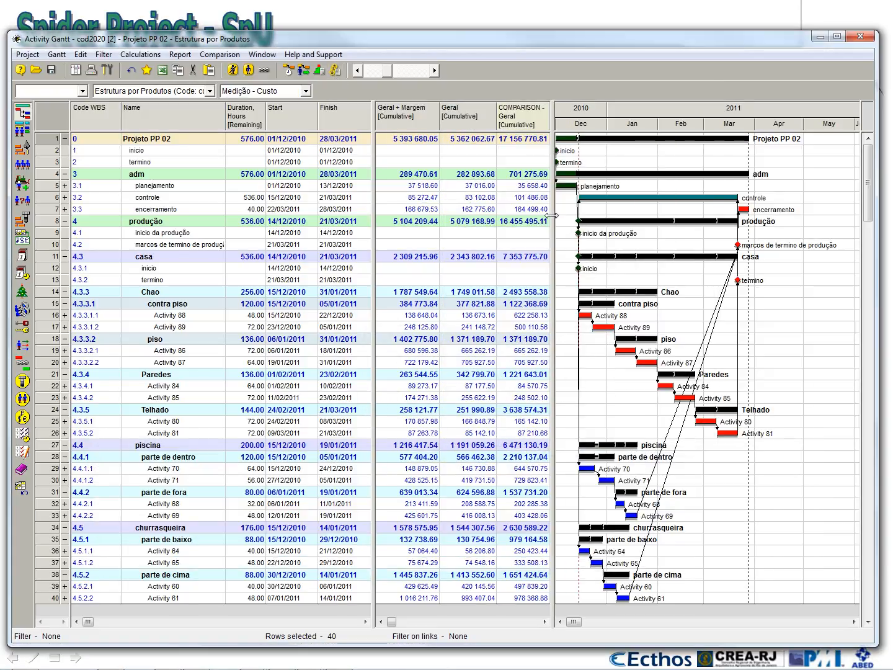
{"action": "left_click_drag", "start_coordinate": [551, 141], "coordinate": [618, 139]}
{"action": "left_click_drag", "start_coordinate": [597, 116], "coordinate": [616, 121]}
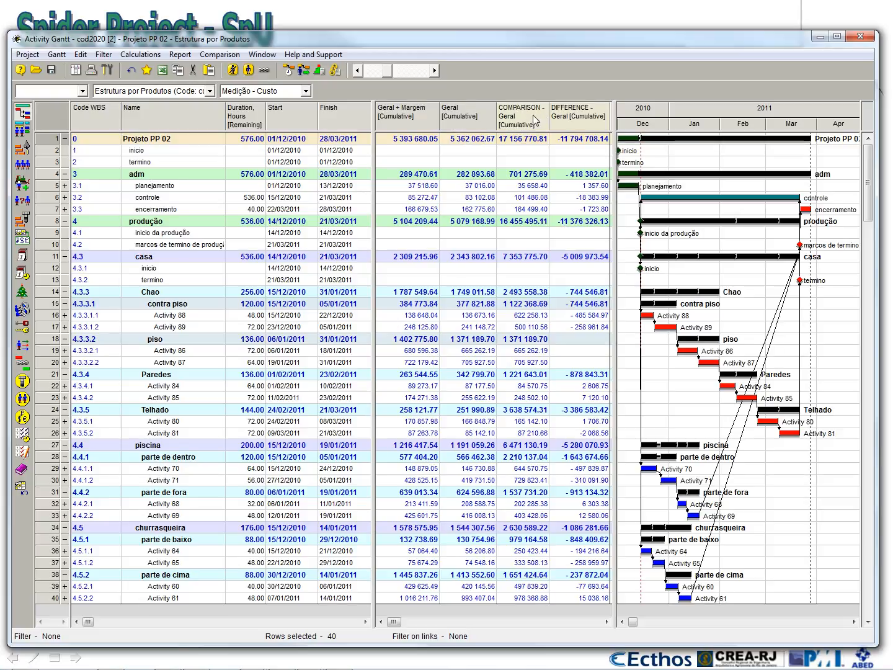
{"action": "left_click", "coordinate": [588, 144]}
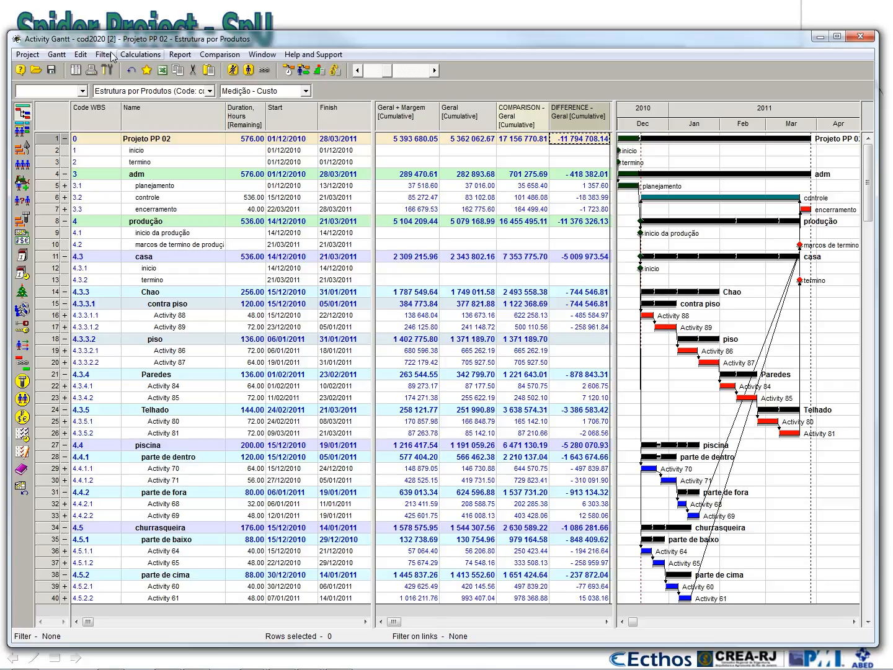
Open version 1 of project cod2020 from the Working storage with Project Administrator access and move its Gantt window into view.
{"action": "left_click", "coordinate": [36, 69]}
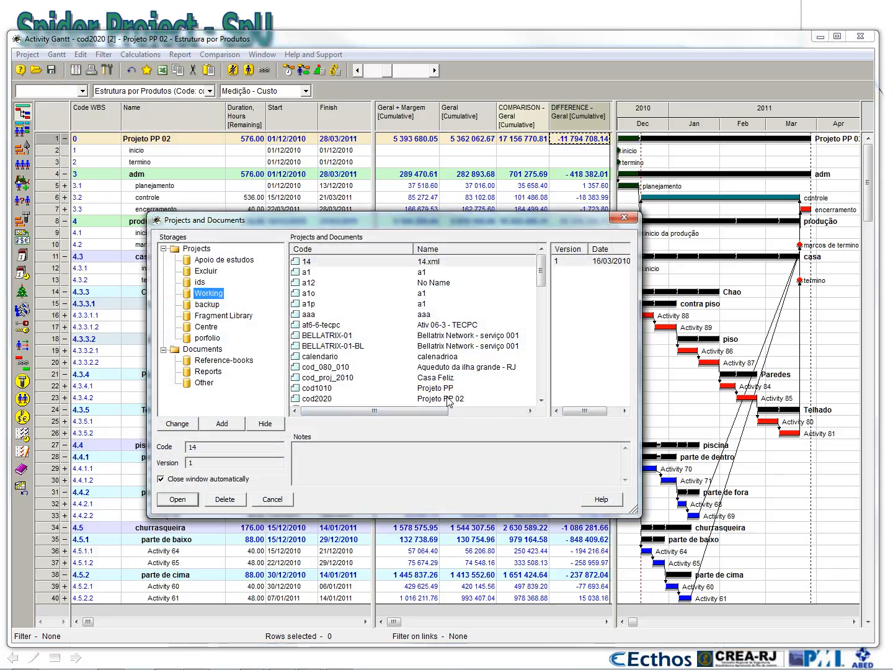
{"action": "left_click", "coordinate": [448, 398]}
{"action": "left_click", "coordinate": [576, 263]}
{"action": "double_click", "coordinate": [575, 263]}
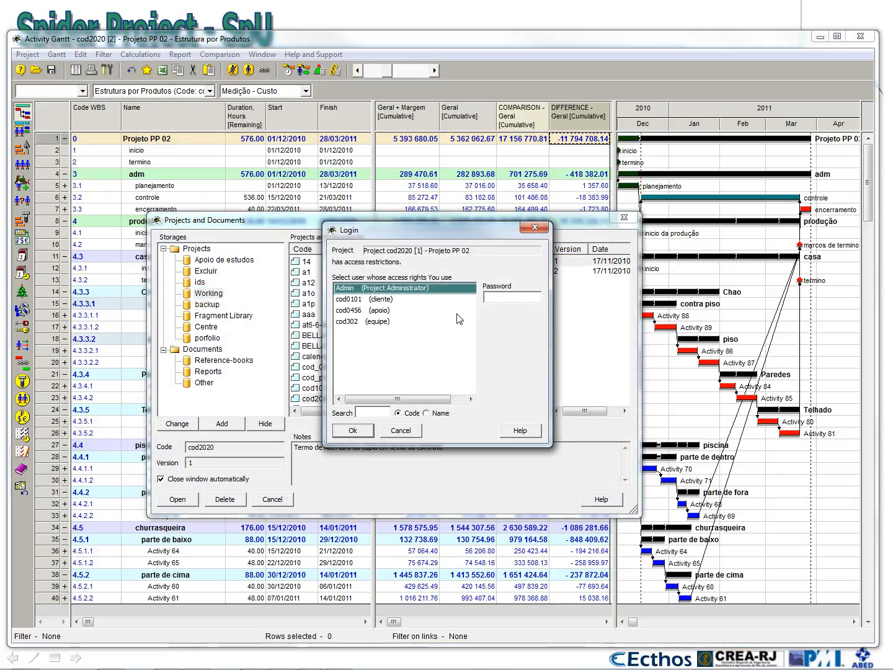
{"action": "left_click", "coordinate": [355, 431]}
{"action": "left_click_drag", "start_coordinate": [560, 120], "coordinate": [418, 87]}
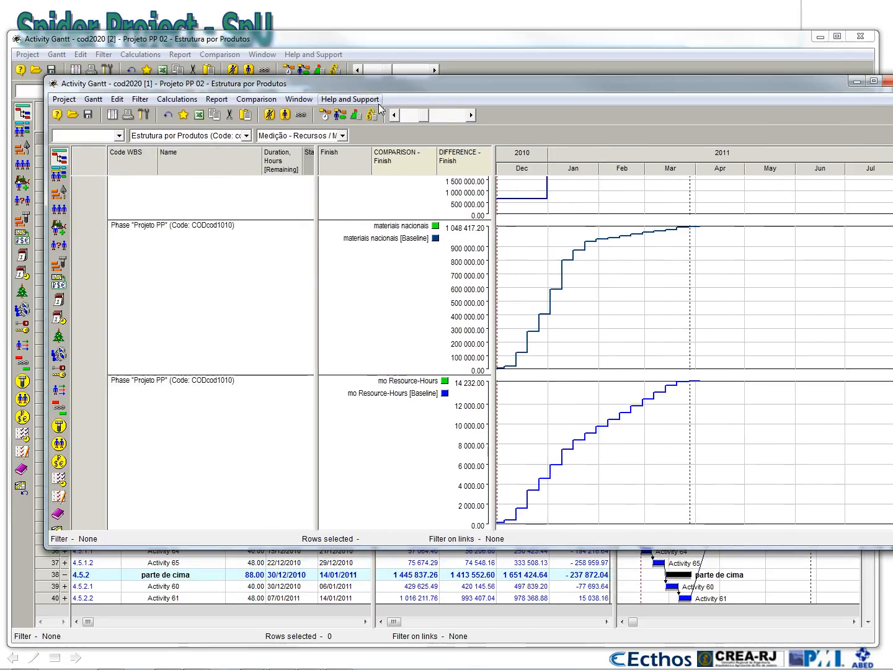
Recalculate the schedule and the cost and materials of version 1 with the existing options, and close its Gantt window.
{"action": "left_click", "coordinate": [329, 117]}
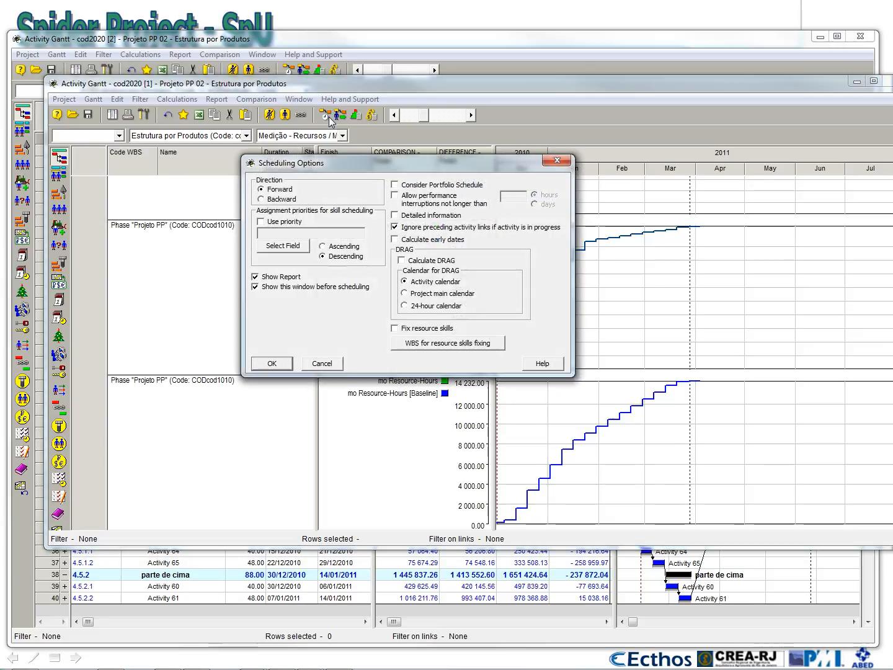
{"action": "left_click", "coordinate": [280, 364]}
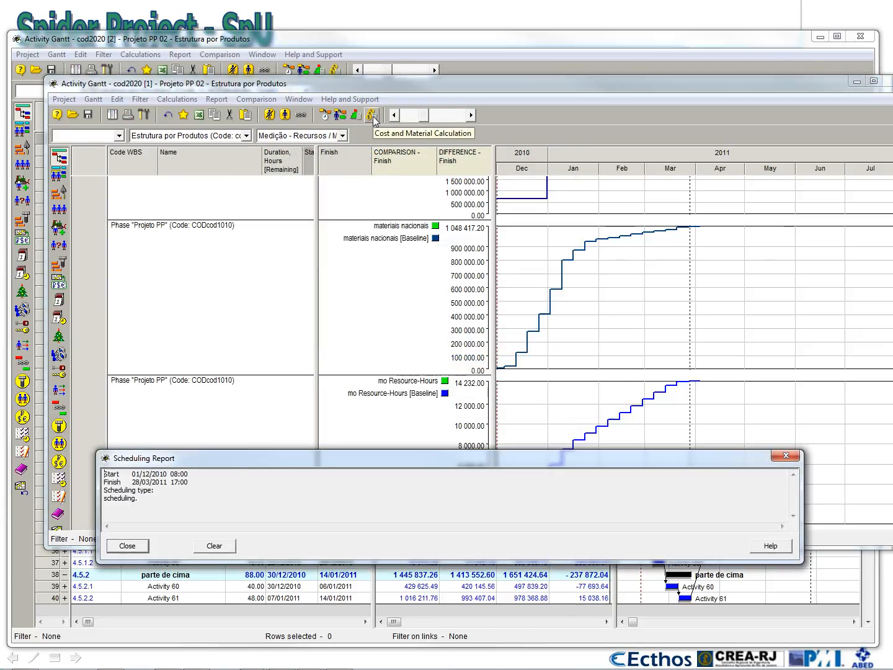
{"action": "left_click", "coordinate": [371, 116]}
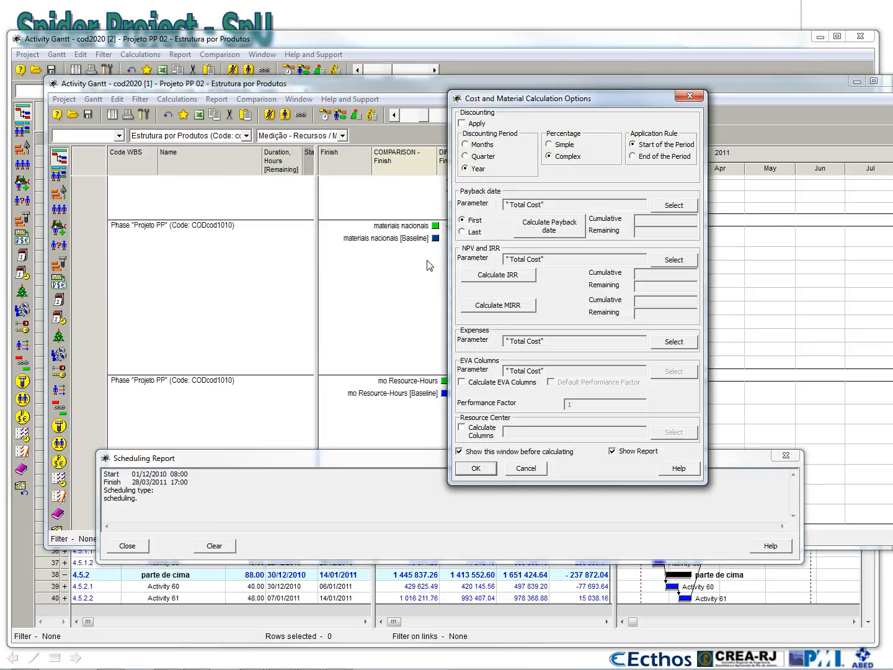
{"action": "left_click", "coordinate": [469, 472]}
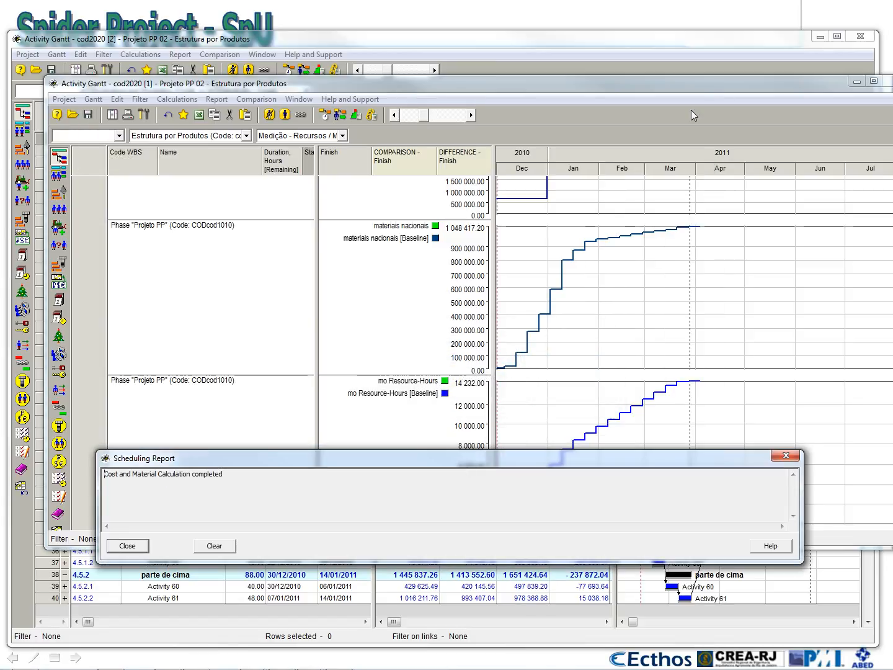
{"action": "left_click", "coordinate": [888, 81]}
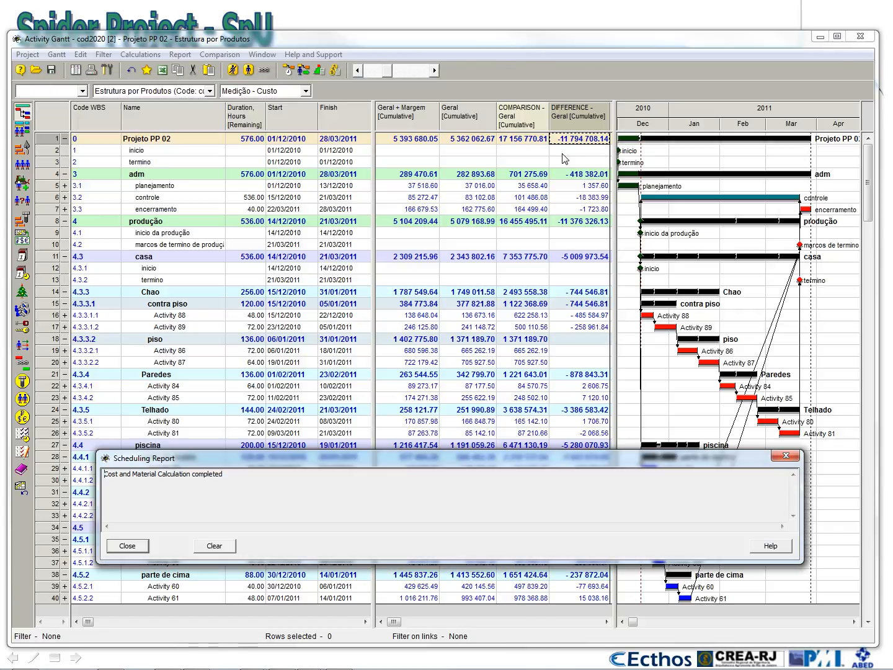
Compare version 2 of the project with the baseline.
{"action": "left_click", "coordinate": [219, 54]}
{"action": "left_click", "coordinate": [239, 69]}
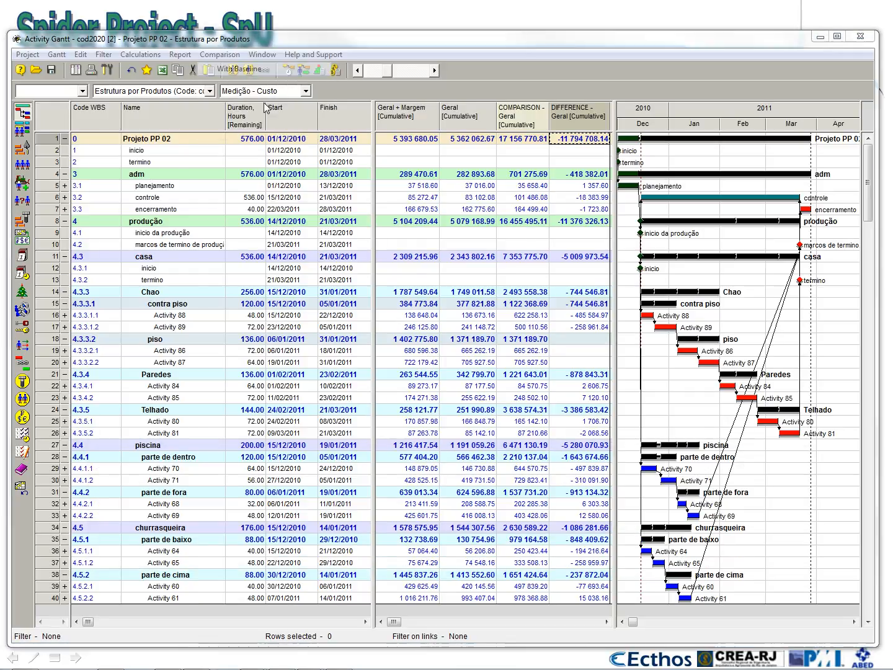
{"action": "key", "text": "Return"}
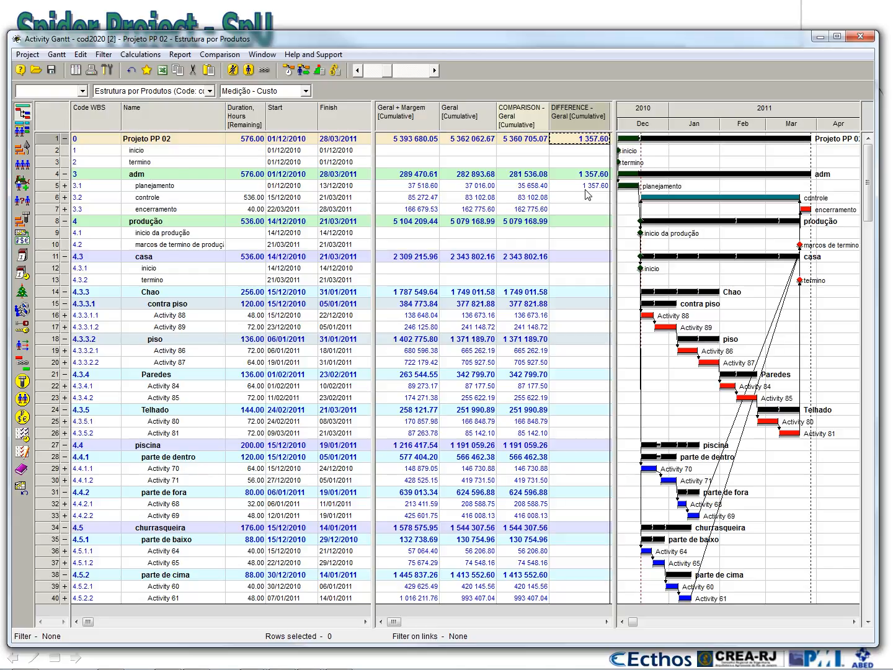
Switch to the Medição - Recursos / Materiais / $$ configuration, fit the timescale to the whole project, and shrink the Gantt window.
{"action": "left_click", "coordinate": [305, 91]}
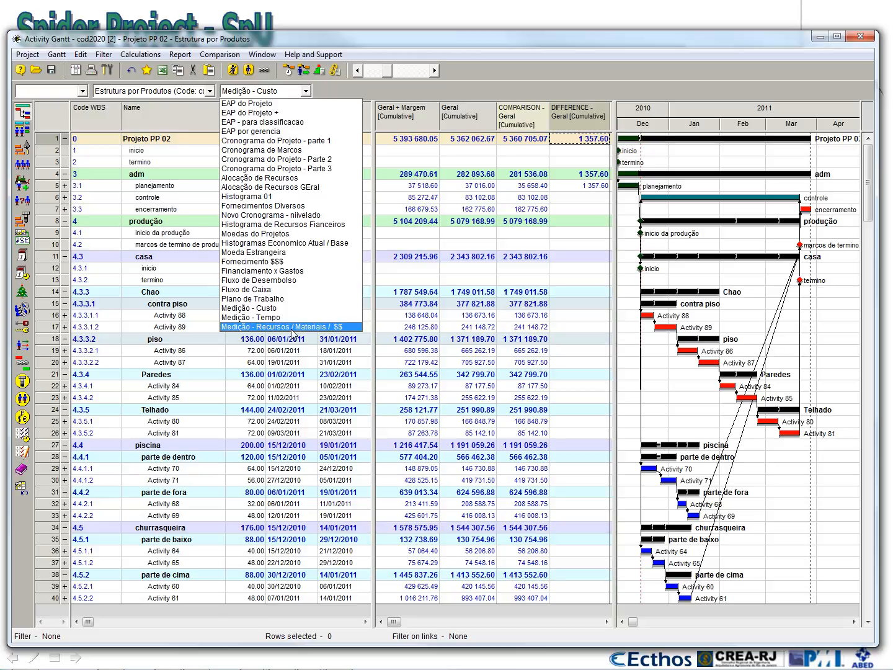
{"action": "left_click", "coordinate": [292, 327]}
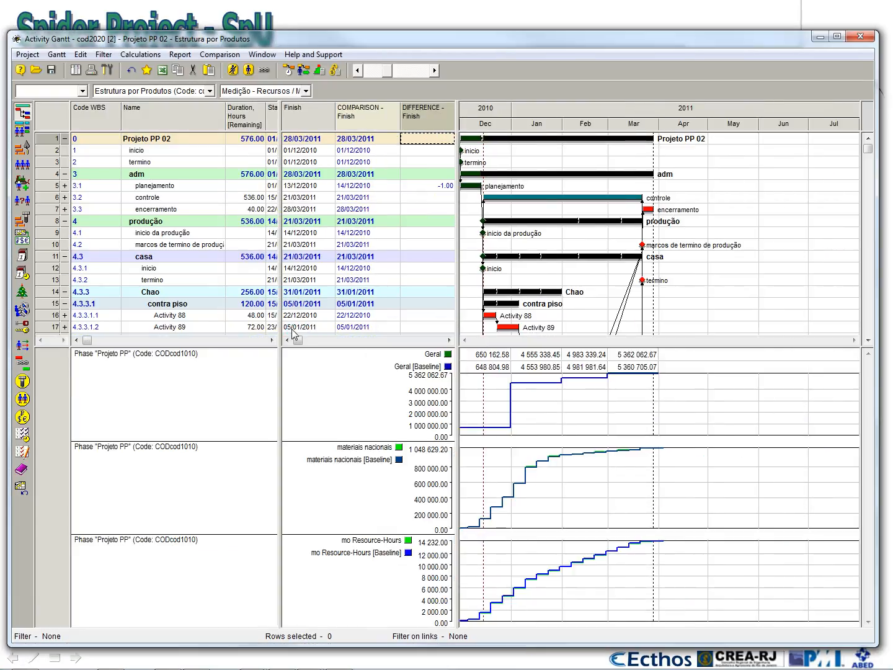
{"action": "right_click", "coordinate": [655, 111]}
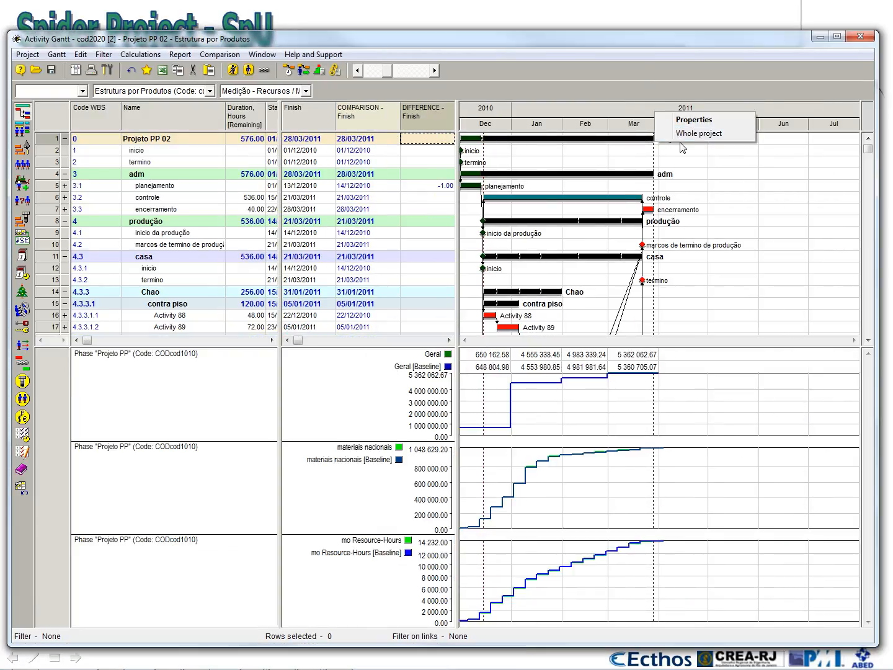
{"action": "left_click", "coordinate": [713, 133]}
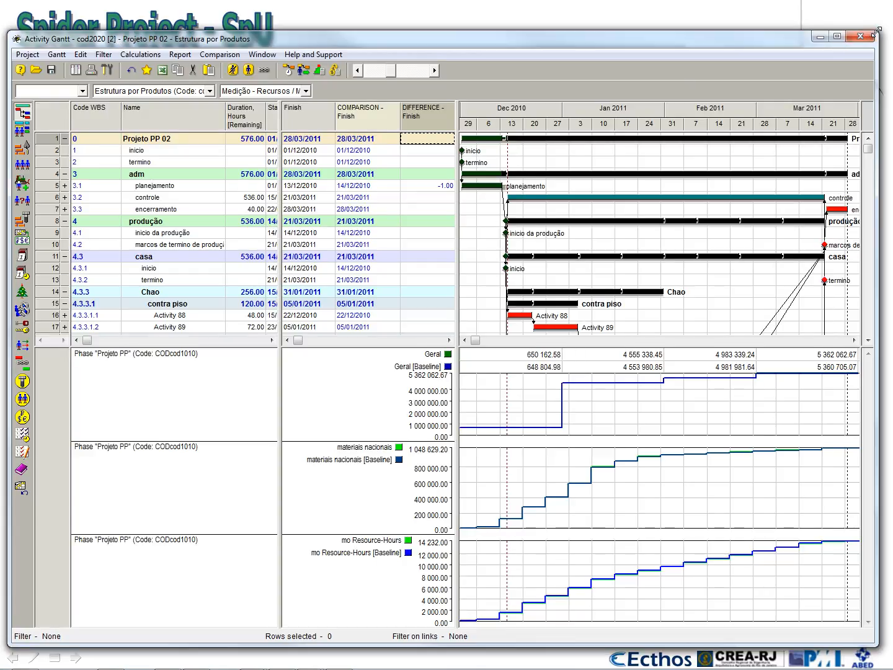
{"action": "left_click_drag", "start_coordinate": [874, 38], "coordinate": [784, 296]}
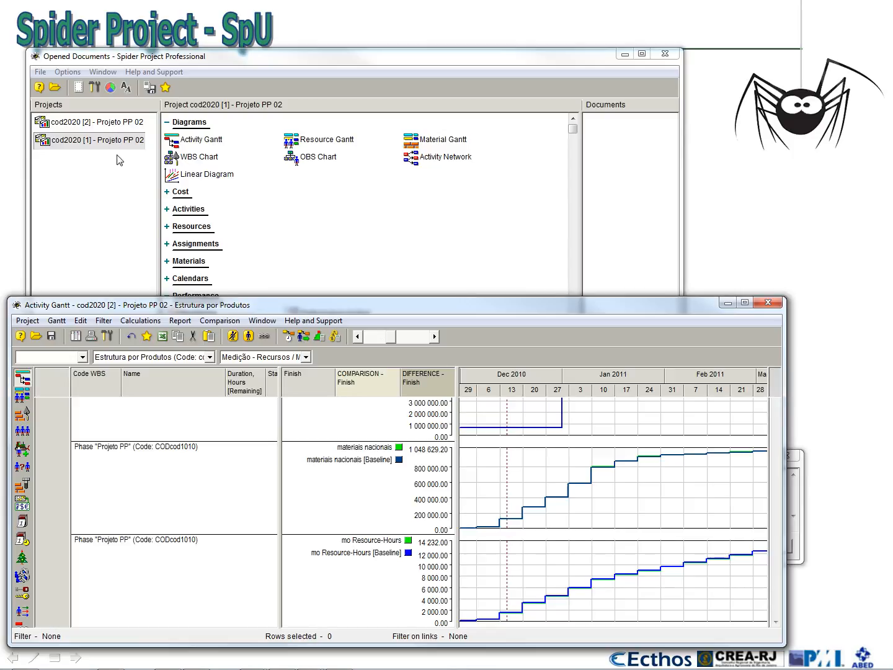
Move version 2's Activity Gantt window up and switch it to the Plano de Trabalho configuration.
{"action": "left_click_drag", "start_coordinate": [171, 305], "coordinate": [188, 105]}
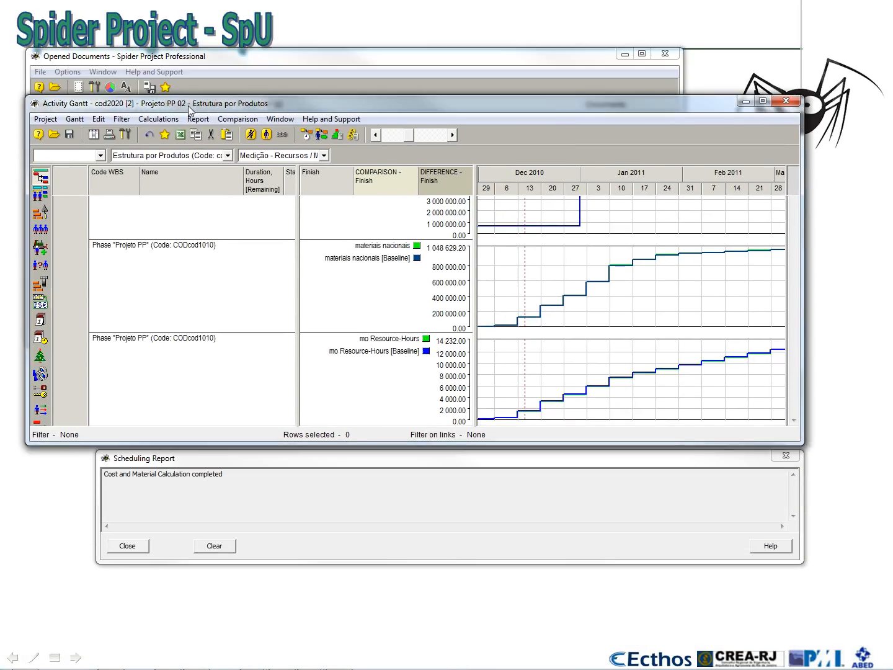
{"action": "left_click", "coordinate": [273, 156]}
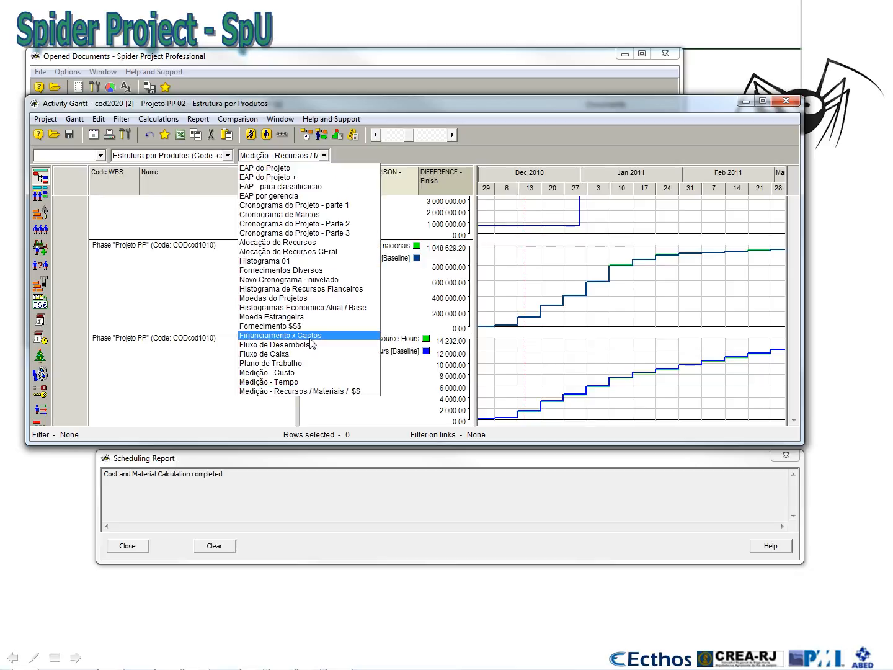
{"action": "left_click", "coordinate": [307, 364]}
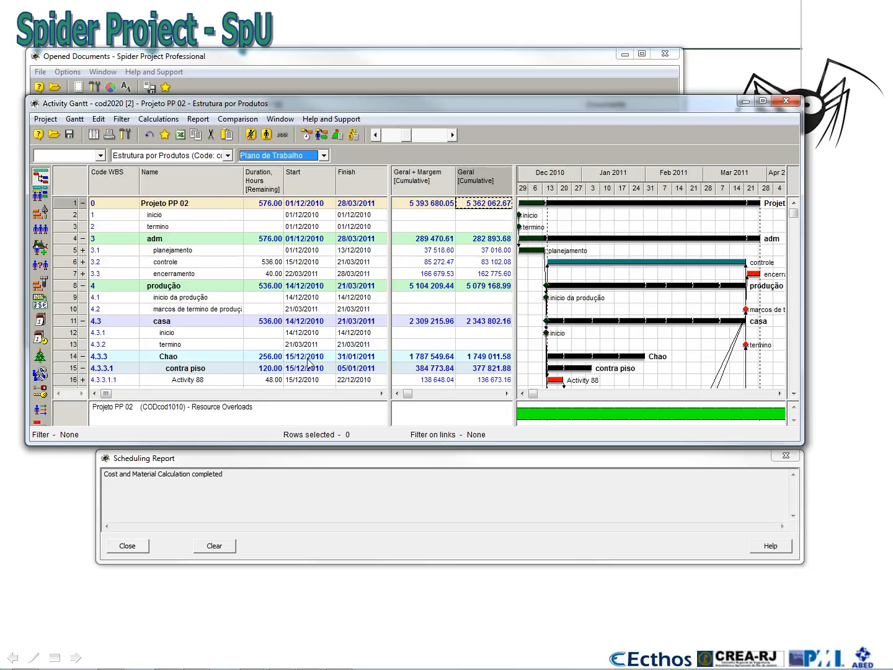
Add the scheduled activities of the Projeto PP 02 phase to monitoring, from the project data date 15/12/2010 08:00 to 31/12/2010 08:00, with assignments shown.
{"action": "left_click", "coordinate": [71, 201]}
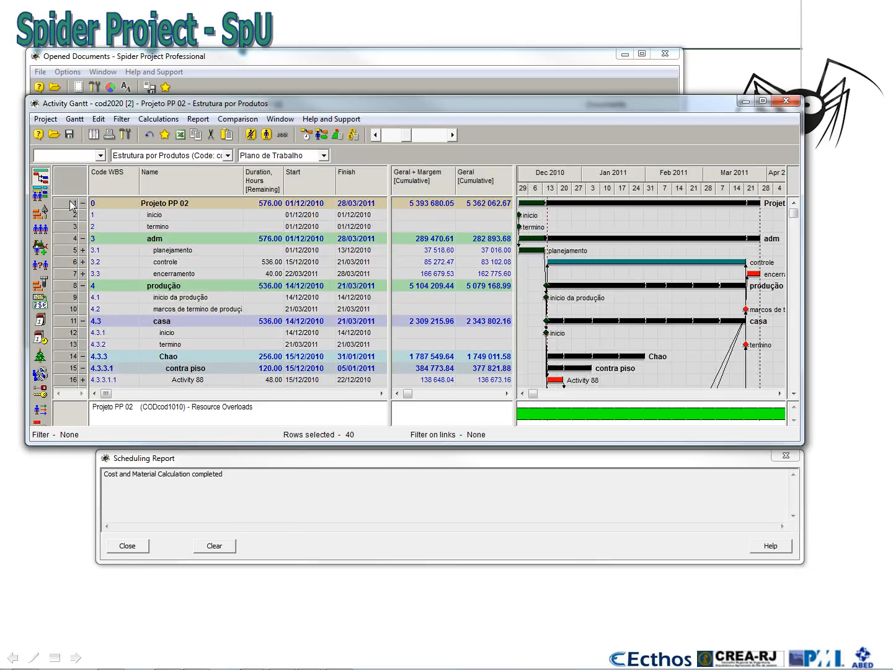
{"action": "right_click", "coordinate": [72, 202]}
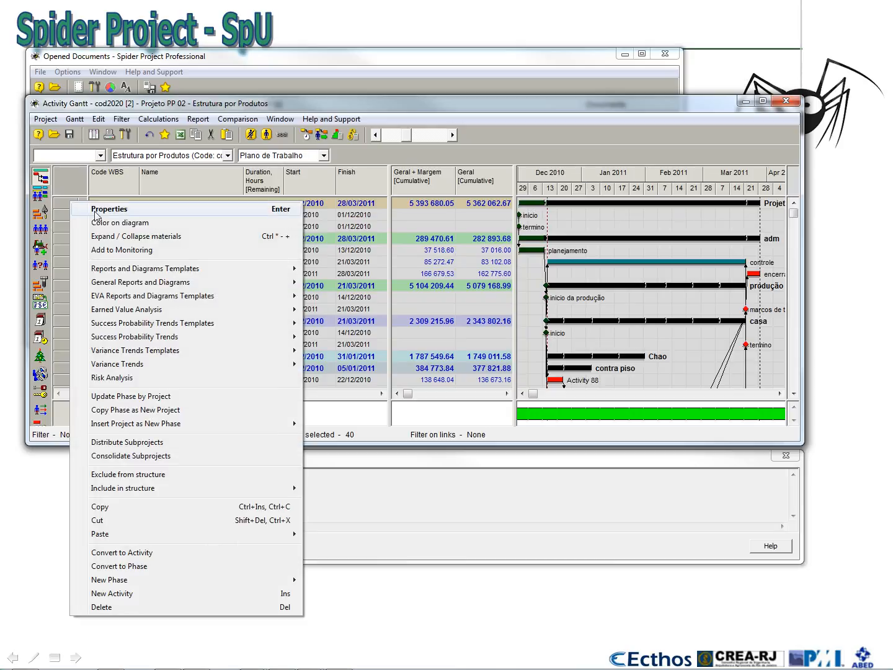
{"action": "left_click", "coordinate": [118, 250]}
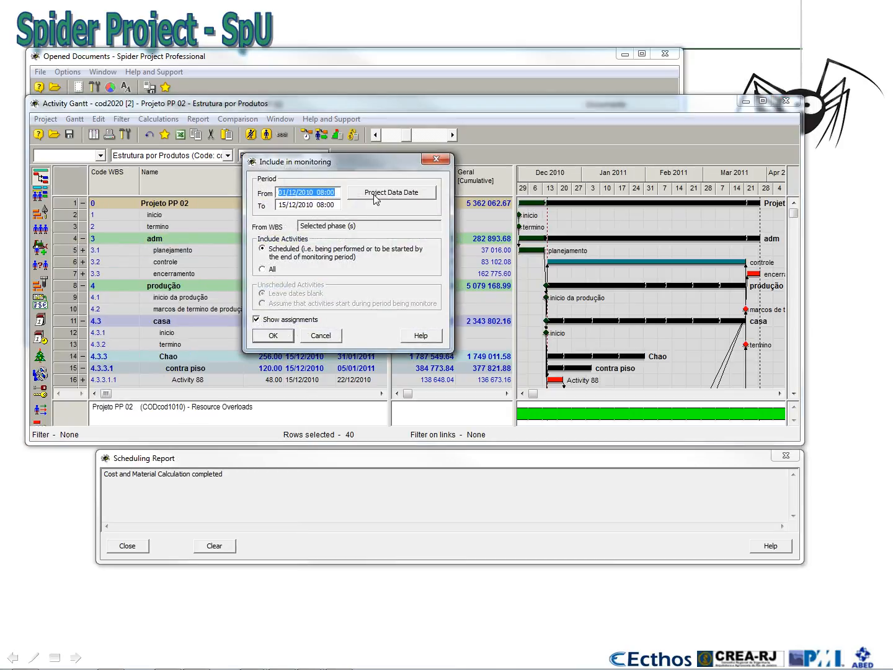
{"action": "left_click", "coordinate": [376, 196]}
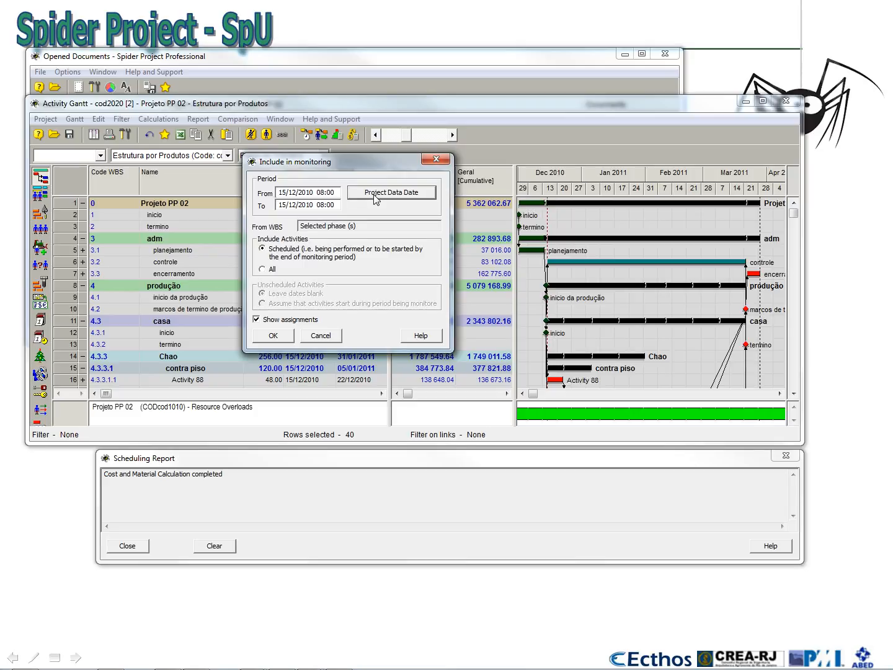
{"action": "left_click", "coordinate": [333, 206]}
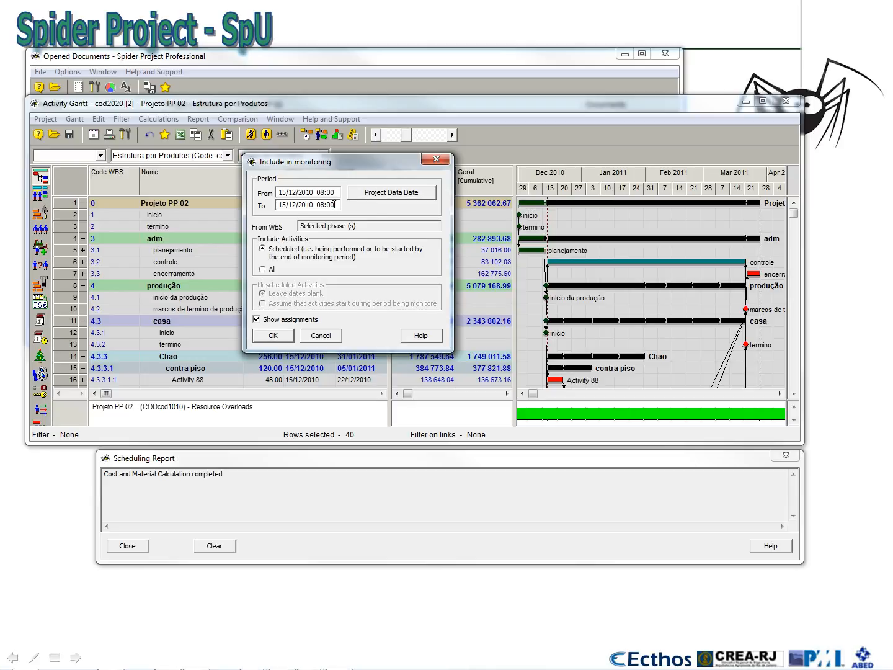
{"action": "left_click", "coordinate": [344, 296]}
{"action": "left_click", "coordinate": [275, 336]}
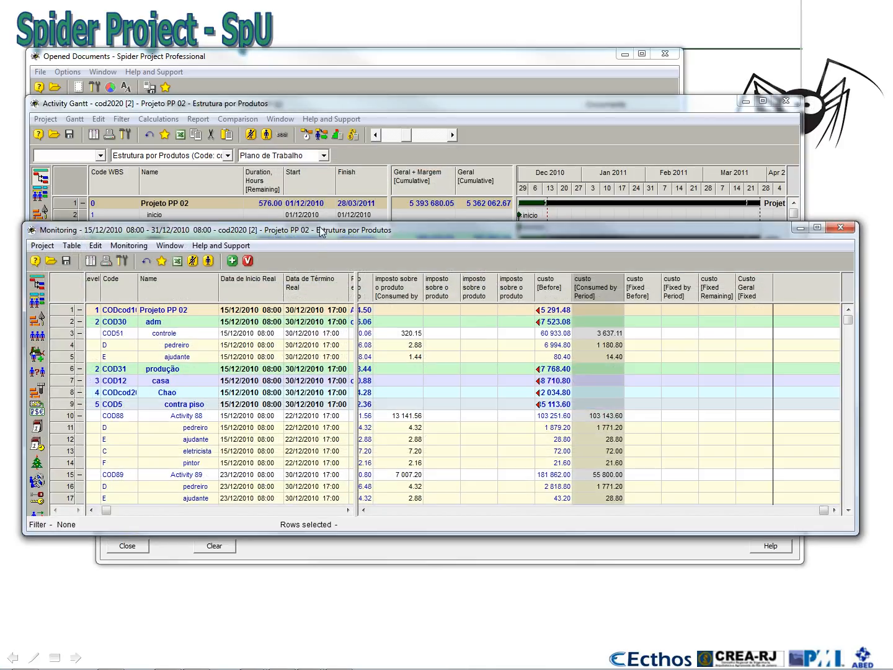
Enlarge the Monitoring window and collapse the resource assignments under all activities.
{"action": "left_click_drag", "start_coordinate": [324, 225], "coordinate": [327, 54]}
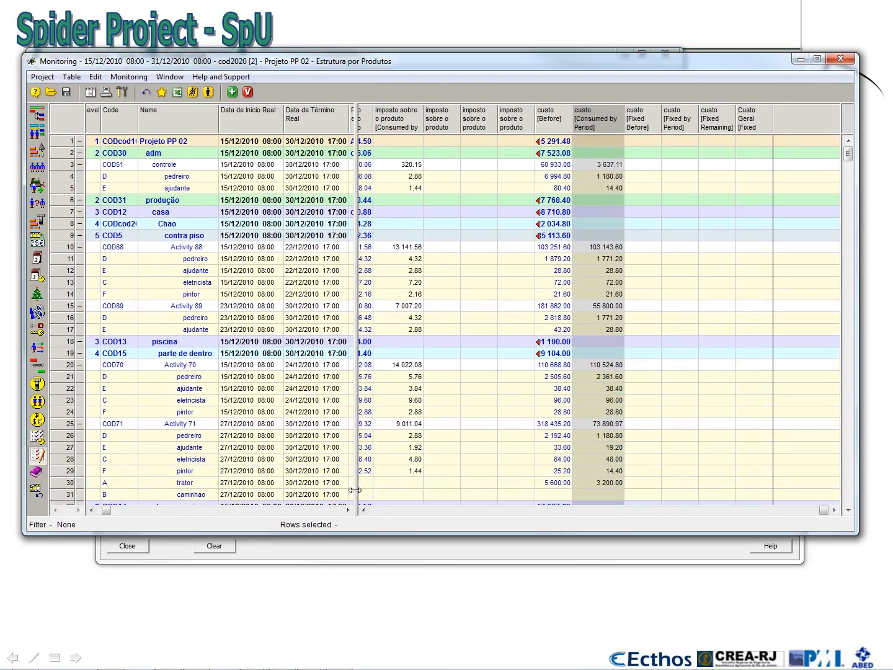
{"action": "left_click", "coordinate": [192, 92]}
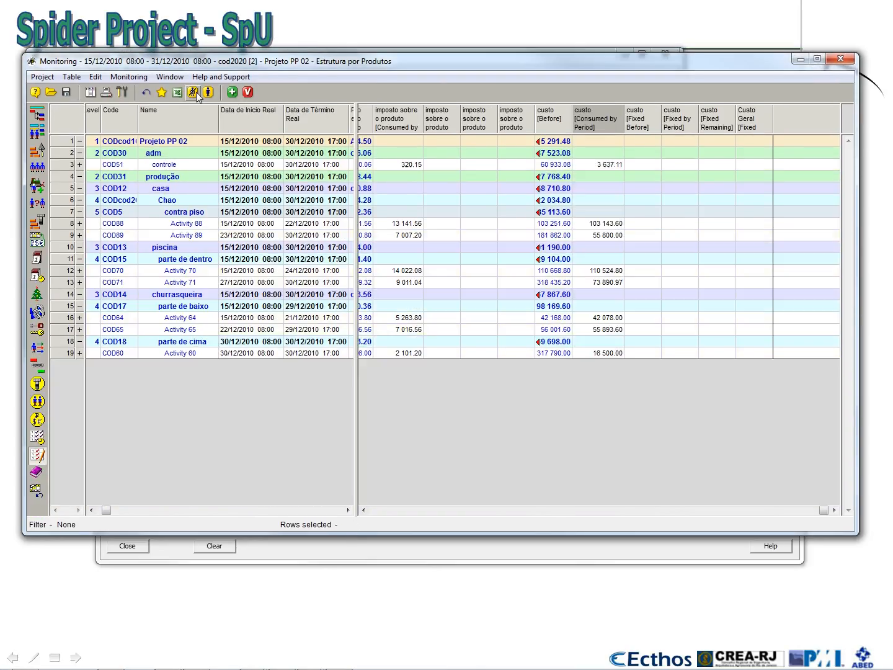
{"action": "left_click_drag", "start_coordinate": [386, 536], "coordinate": [385, 574]}
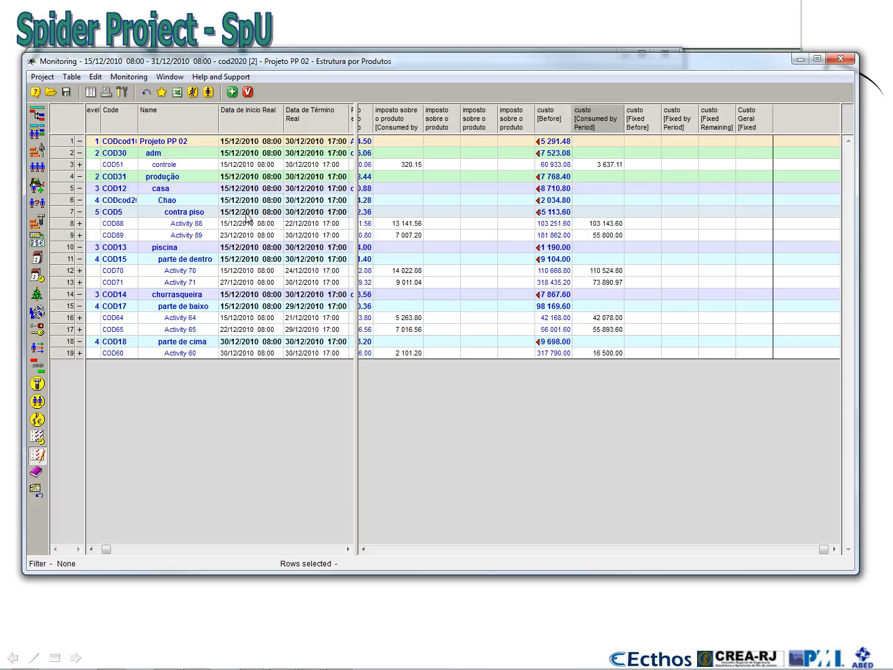
Review the controle activity's volume before, quantity to produce, remaining volume, cumulative volume, and prior, planned and remaining durations.
{"action": "left_click", "coordinate": [155, 164]}
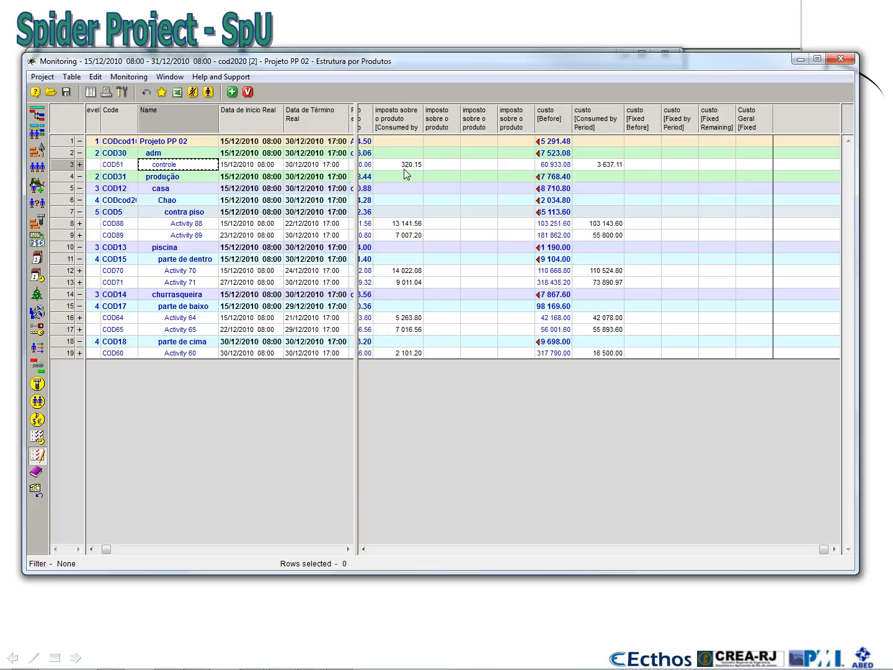
{"action": "left_click", "coordinate": [377, 549]}
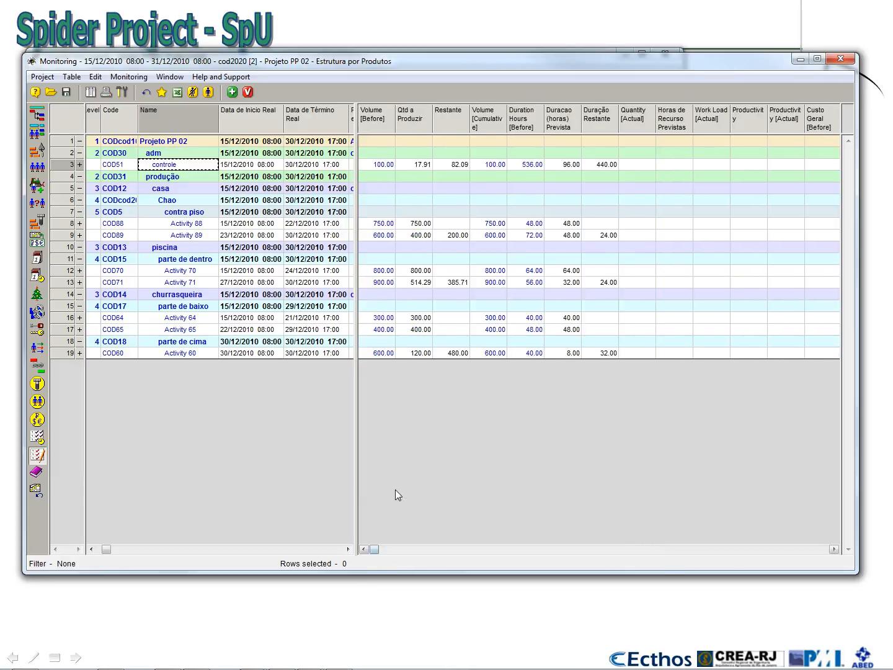
{"action": "left_click", "coordinate": [377, 165]}
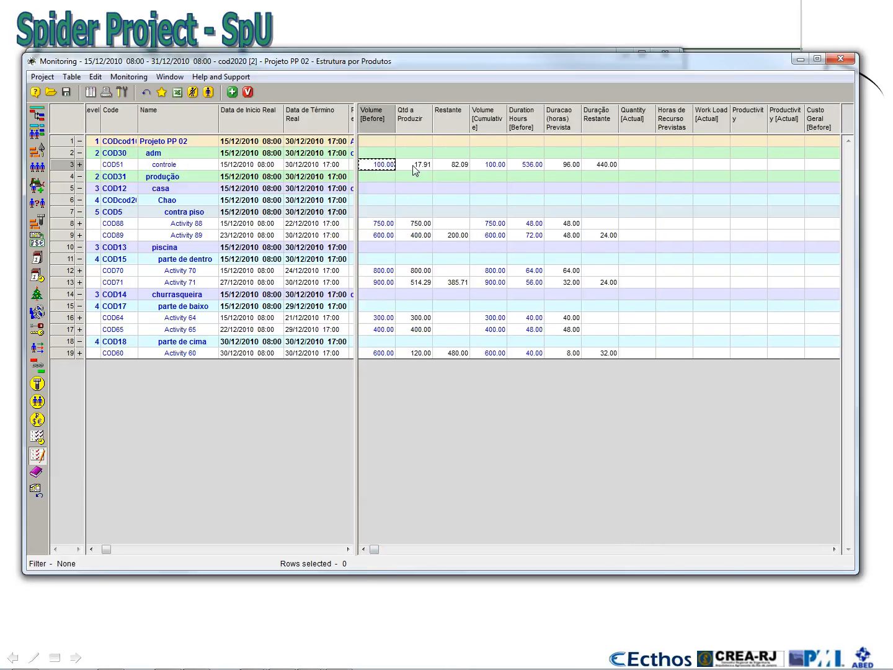
{"action": "left_click", "coordinate": [413, 167]}
{"action": "left_click", "coordinate": [448, 169]}
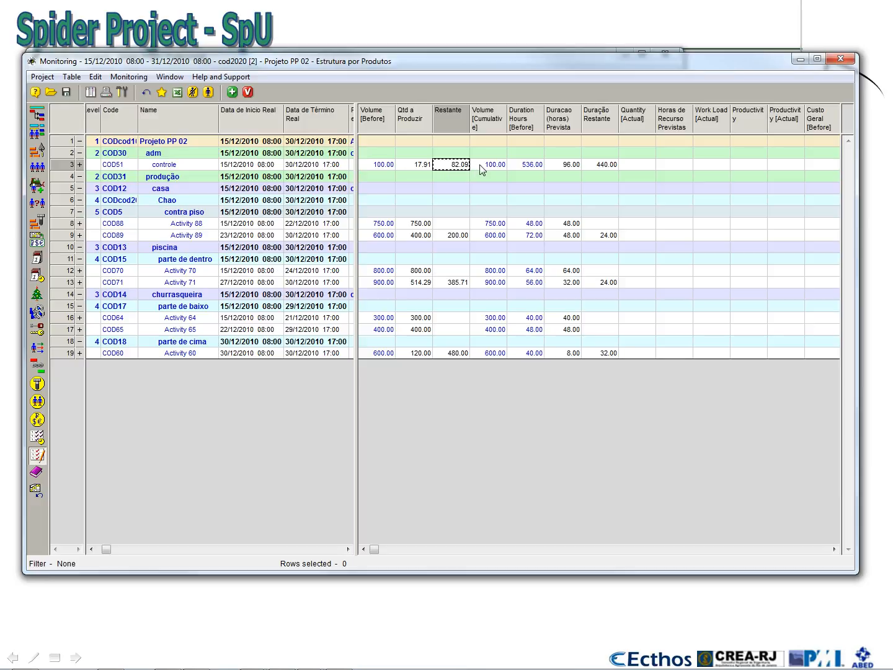
{"action": "left_click", "coordinate": [481, 167]}
{"action": "left_click", "coordinate": [526, 167]}
{"action": "left_click", "coordinate": [566, 166]}
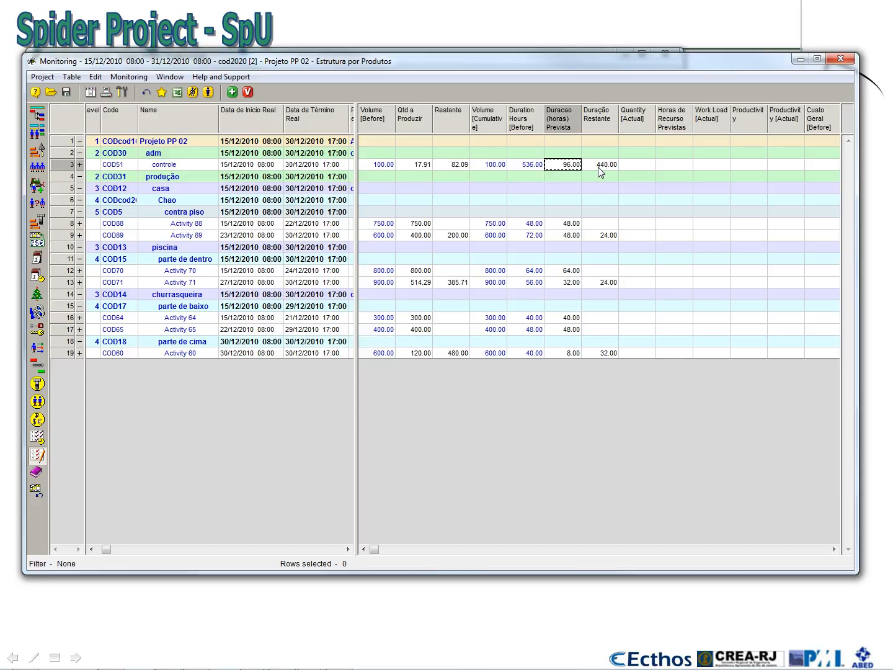
{"action": "left_click", "coordinate": [600, 171]}
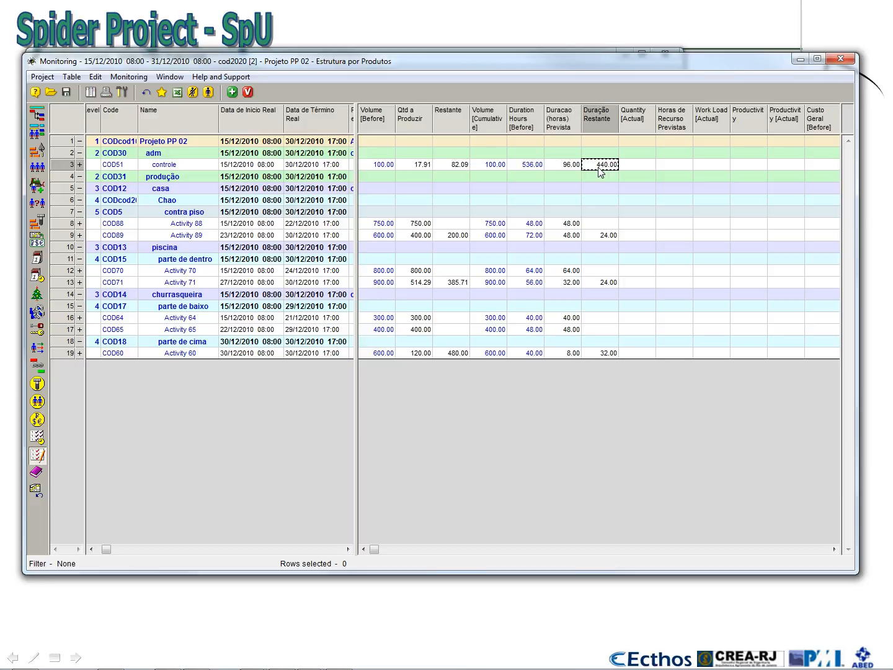
Set the controle activity's consumption for the period to 2000 for H2O and 92 for ferro.
{"action": "left_click", "coordinate": [822, 549]}
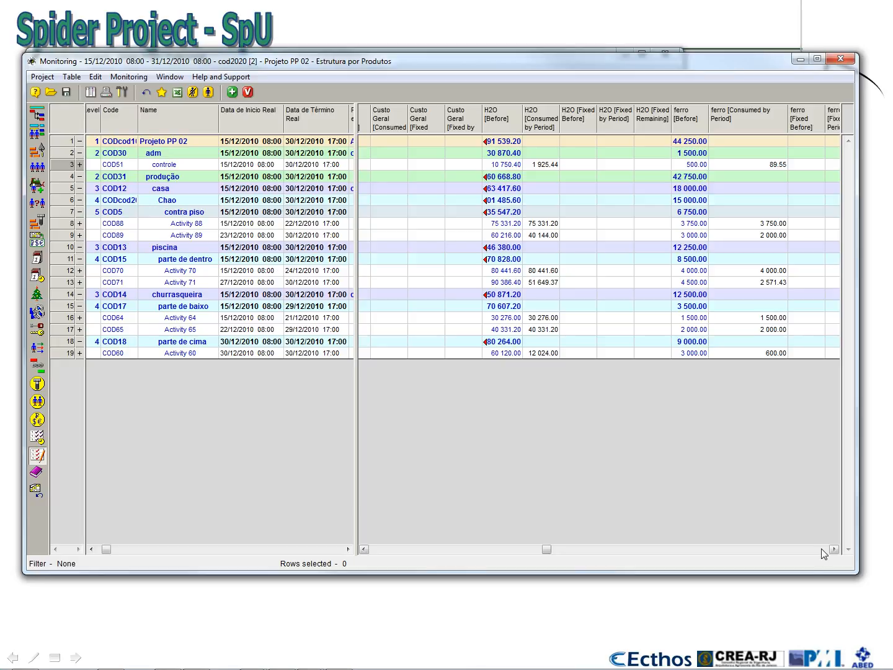
{"action": "left_click", "coordinate": [546, 165]}
{"action": "type", "text": "2 0"}
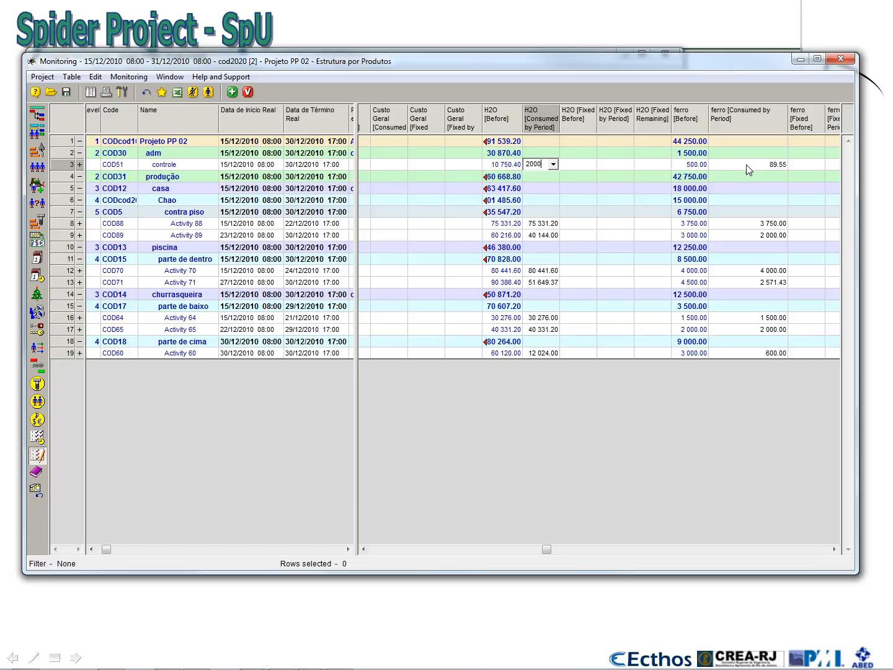
{"action": "type", "text": "00"}
{"action": "left_click", "coordinate": [748, 165]}
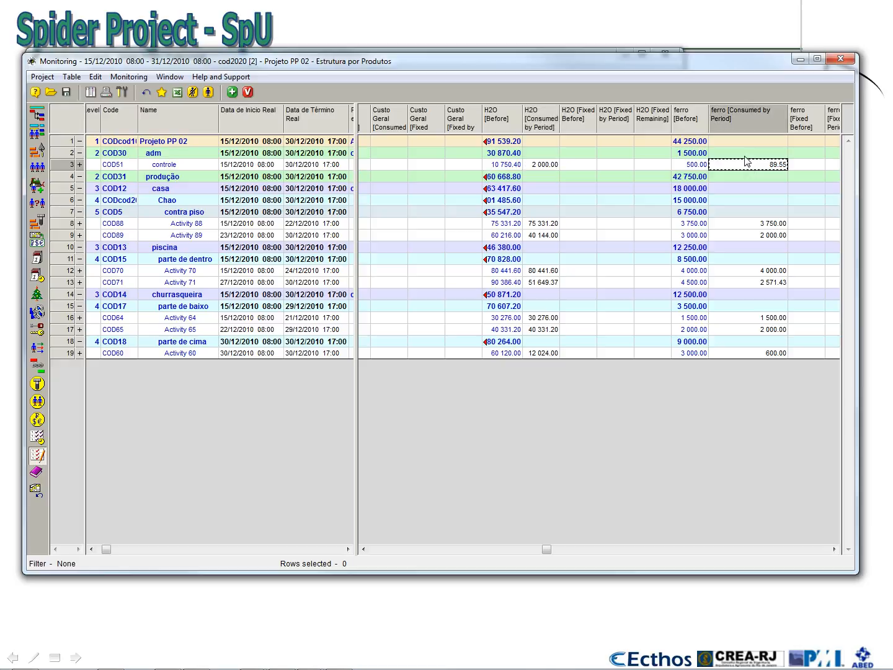
{"action": "type", "text": "92"}
{"action": "key", "text": "Tab"}
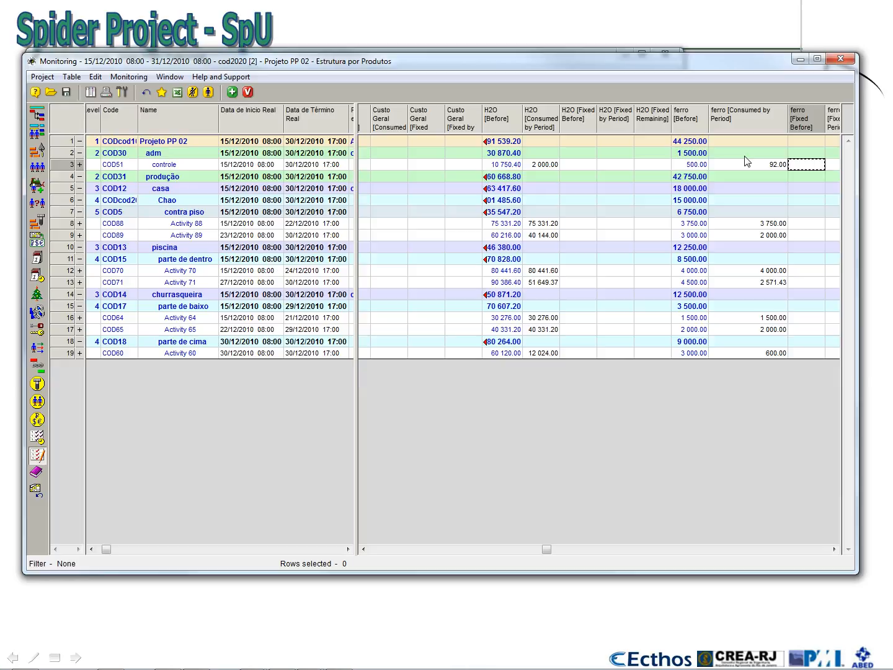
Set the controle activity's custo [Consumed by Period] to 3800.
{"action": "key", "text": "Tab"}
{"action": "key", "text": "Tab"}
{"action": "key", "text": "Tab"}
{"action": "key", "text": "Tab"}
{"action": "key", "text": "Tab"}
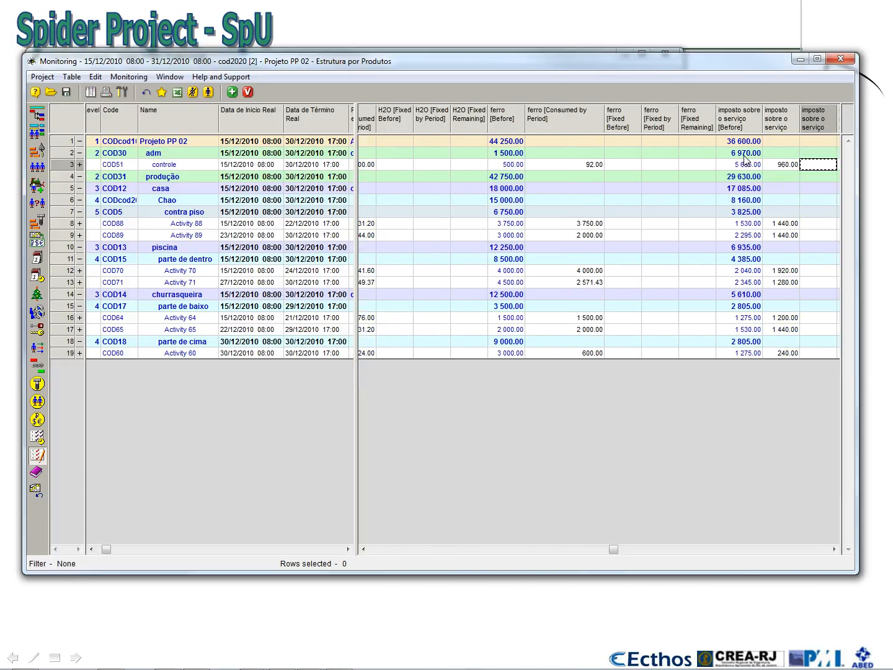
{"action": "key", "text": "Tab"}
{"action": "key", "text": "Tab"}
{"action": "key", "text": "Tab"}
{"action": "key", "text": "Tab"}
{"action": "key", "text": "Tab"}
{"action": "key", "text": "Tab"}
{"action": "key", "text": "Tab"}
{"action": "key", "text": "Tab"}
{"action": "key", "text": "Tab"}
{"action": "key", "text": "Tab"}
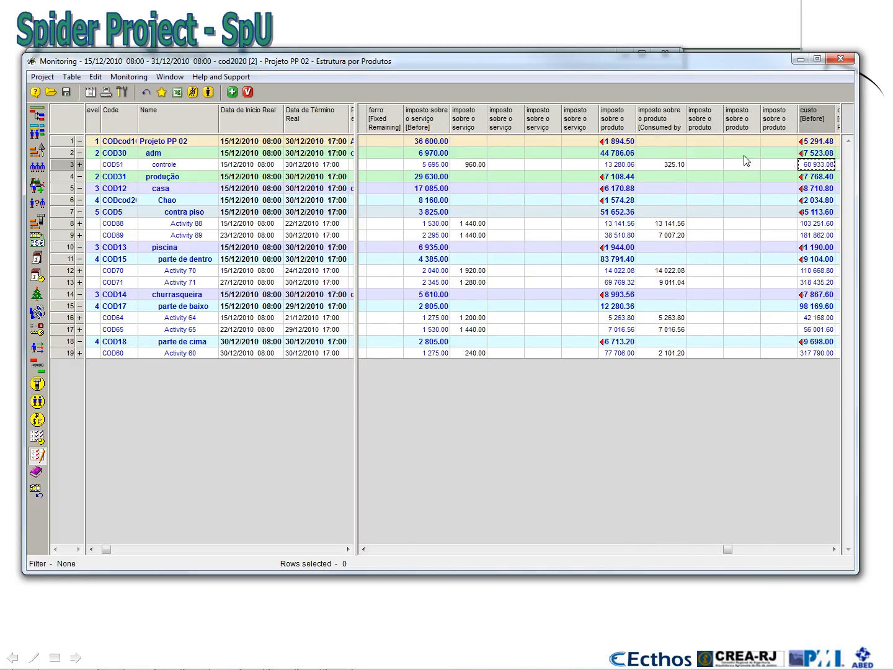
{"action": "key", "text": "shift+Tab"}
{"action": "key", "text": "shift+Tab"}
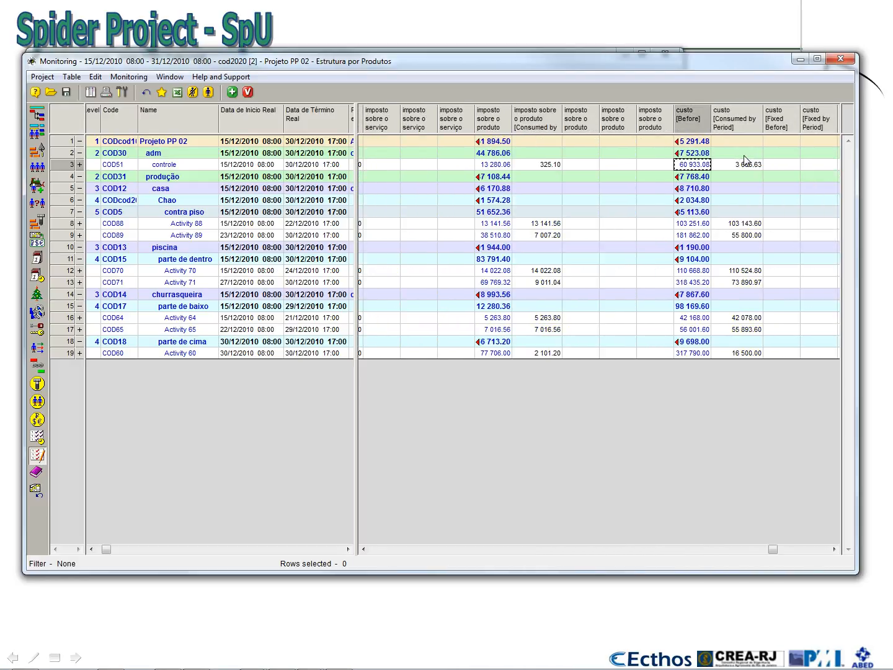
{"action": "key", "text": "Tab"}
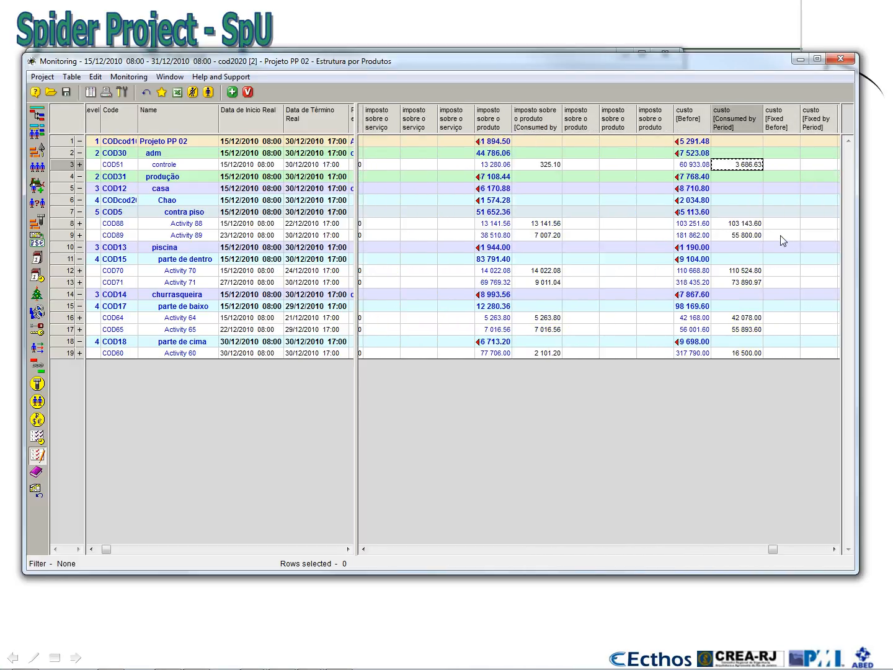
{"action": "type", "text": "3 800"}
{"action": "key", "text": "Return"}
{"action": "key", "text": "Tab"}
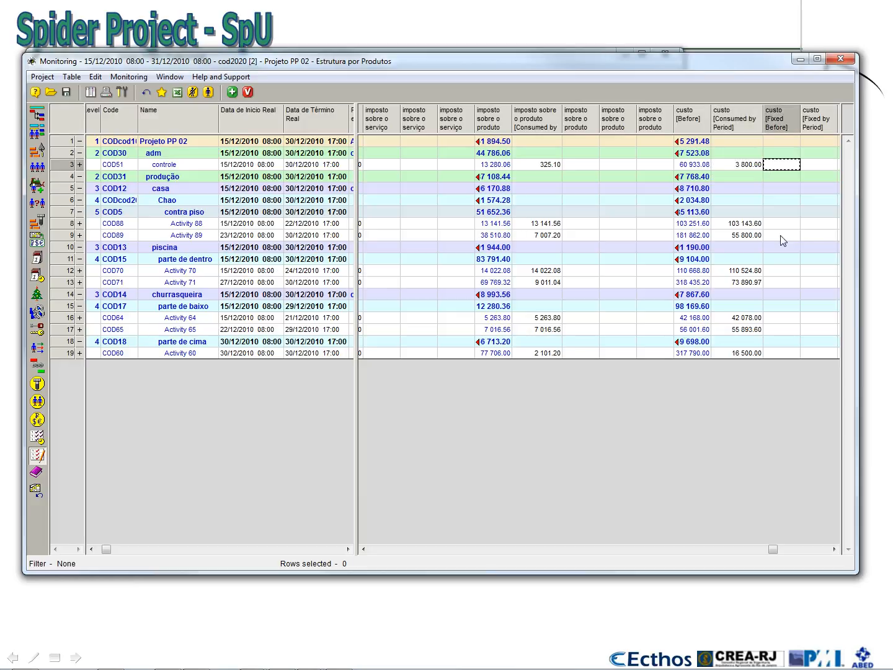
Set Activity 89's Qtd a Produzir to 500.
{"action": "key", "text": "Tab"}
{"action": "key", "text": "Tab"}
{"action": "key", "text": "Tab"}
{"action": "key", "text": "Left"}
{"action": "key", "text": "Left"}
{"action": "key", "text": "Left"}
{"action": "key", "text": "Left"}
{"action": "key", "text": "Left"}
{"action": "key", "text": "Left"}
{"action": "key", "text": "Left"}
{"action": "key", "text": "Left"}
{"action": "key", "text": "Left"}
{"action": "key", "text": "Left"}
{"action": "key", "text": "Left"}
{"action": "key", "text": "Left"}
{"action": "key", "text": "Left"}
{"action": "key", "text": "Left"}
{"action": "key", "text": "Left"}
{"action": "key", "text": "Left"}
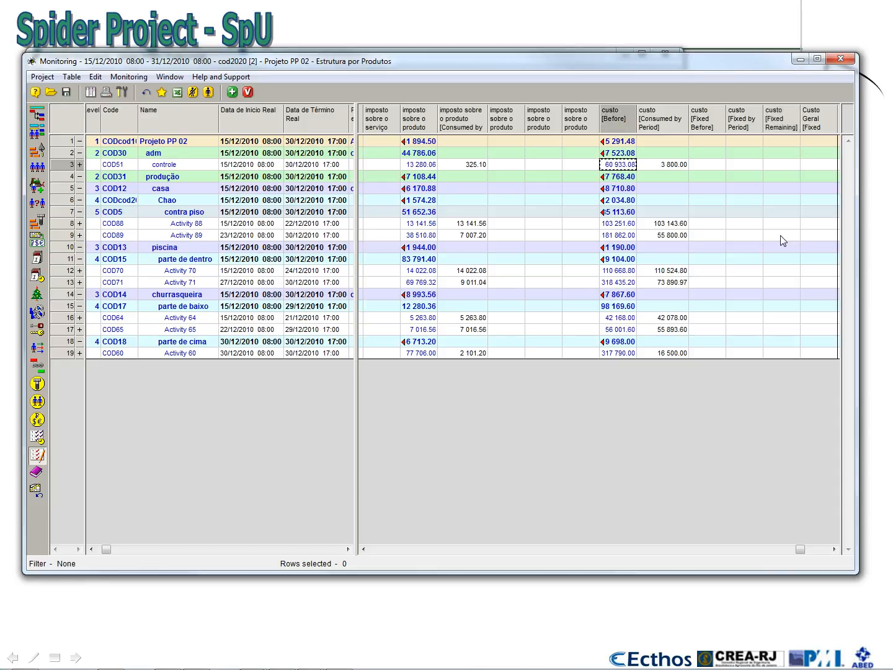
{"action": "key", "text": "Left"}
{"action": "key", "text": "Left"}
{"action": "key", "text": "Left"}
{"action": "key", "text": "Left"}
{"action": "key", "text": "Left"}
{"action": "key", "text": "Left"}
{"action": "key", "text": "Left"}
{"action": "key", "text": "Left"}
{"action": "key", "text": "Left"}
{"action": "key", "text": "Left"}
{"action": "key", "text": "Left"}
{"action": "key", "text": "Left"}
{"action": "key", "text": "Left"}
{"action": "key", "text": "Left"}
{"action": "key", "text": "Right"}
{"action": "key", "text": "Left"}
{"action": "key", "text": "Left"}
{"action": "key", "text": "Left"}
{"action": "key", "text": "Left"}
{"action": "key", "text": "Left"}
{"action": "key", "text": "Left"}
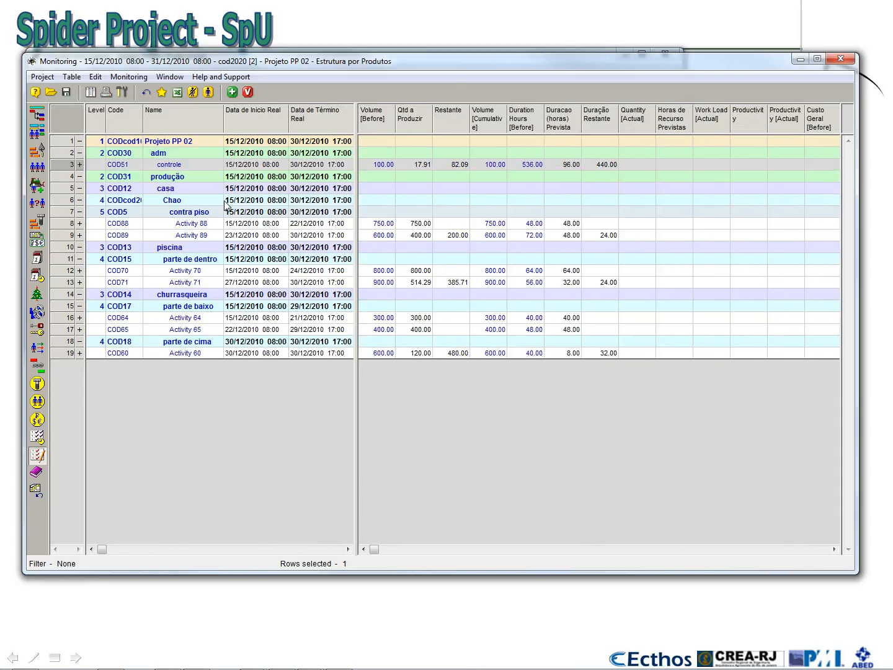
{"action": "left_click", "coordinate": [185, 236]}
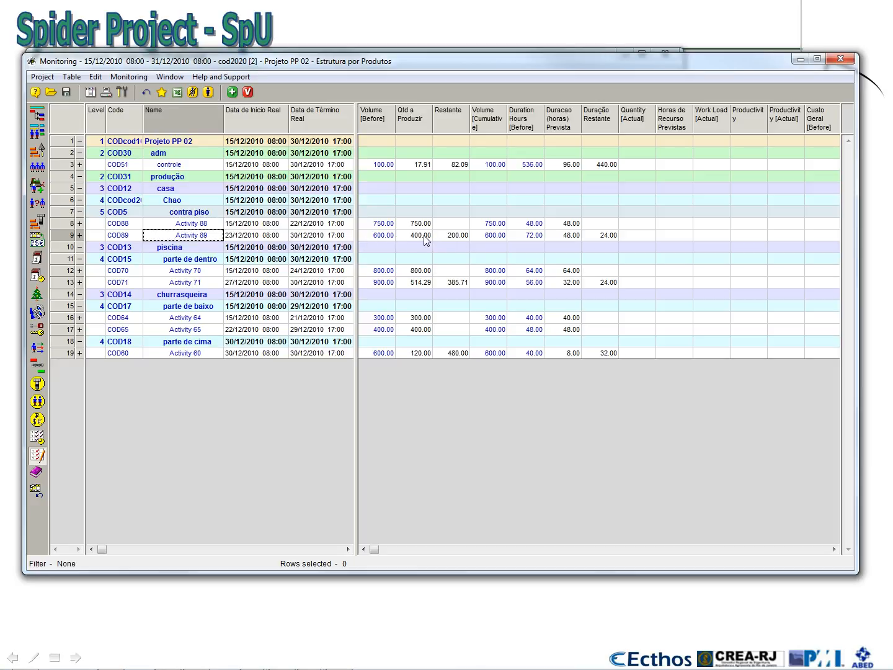
{"action": "left_click", "coordinate": [420, 235]}
{"action": "type", "text": "500"}
{"action": "left_click", "coordinate": [466, 235]}
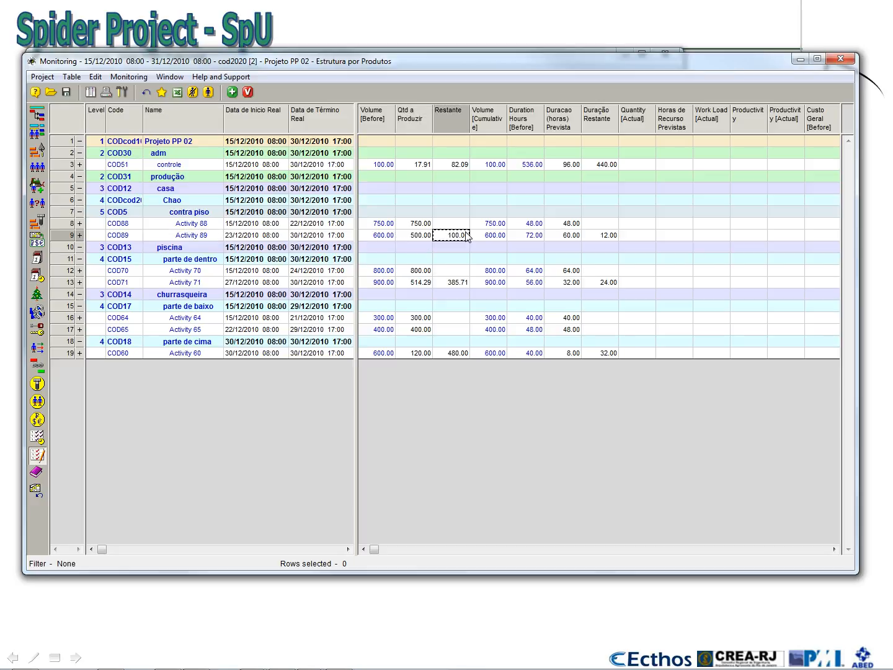
Set Activity 89's Duração Restante to 48 hours.
{"action": "left_click", "coordinate": [577, 239]}
{"action": "left_click", "coordinate": [602, 239]}
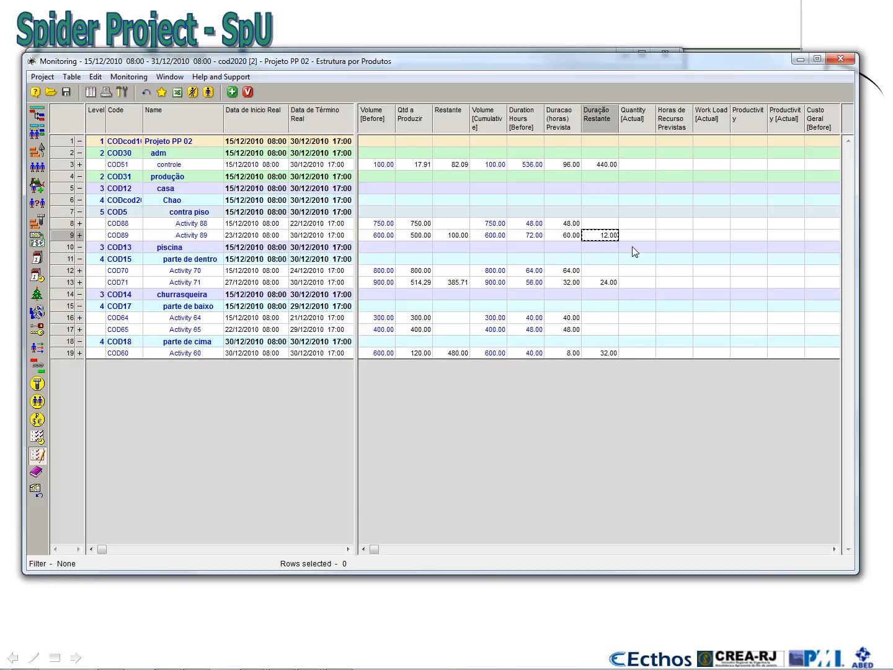
{"action": "type", "text": "48"}
{"action": "left_click", "coordinate": [634, 247]}
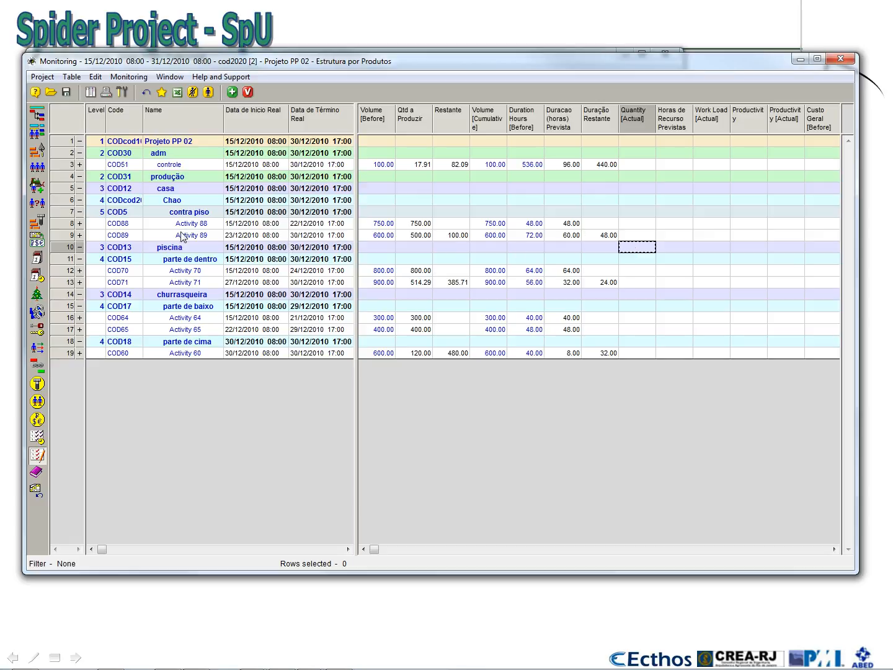
Expand Activity 89's assignments, set the ajudante's actual quantity to 3, and collapse them again.
{"action": "left_click", "coordinate": [80, 235]}
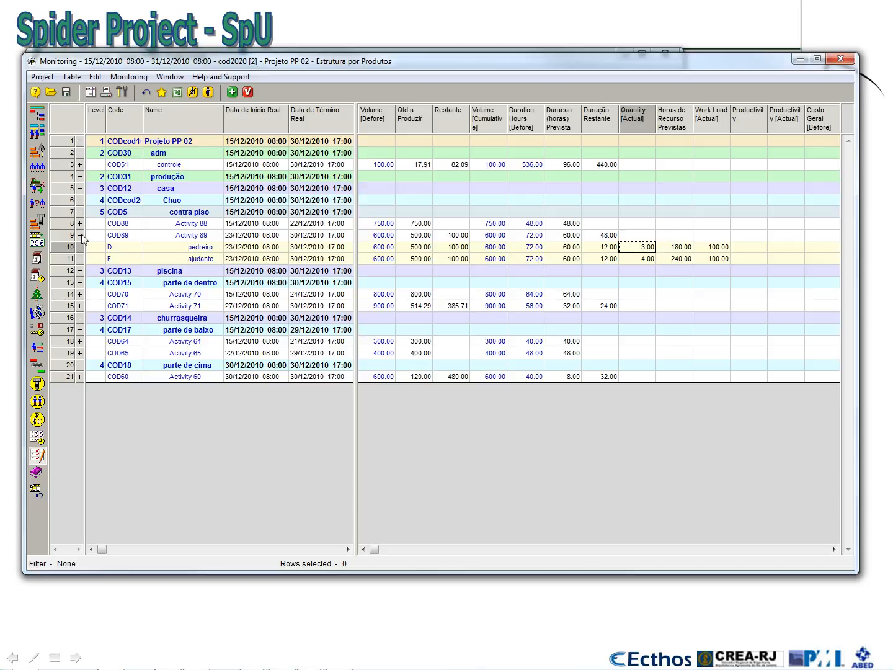
{"action": "left_click", "coordinate": [641, 259]}
{"action": "type", "text": "3"}
{"action": "left_click", "coordinate": [637, 247]}
{"action": "left_click", "coordinate": [79, 235]}
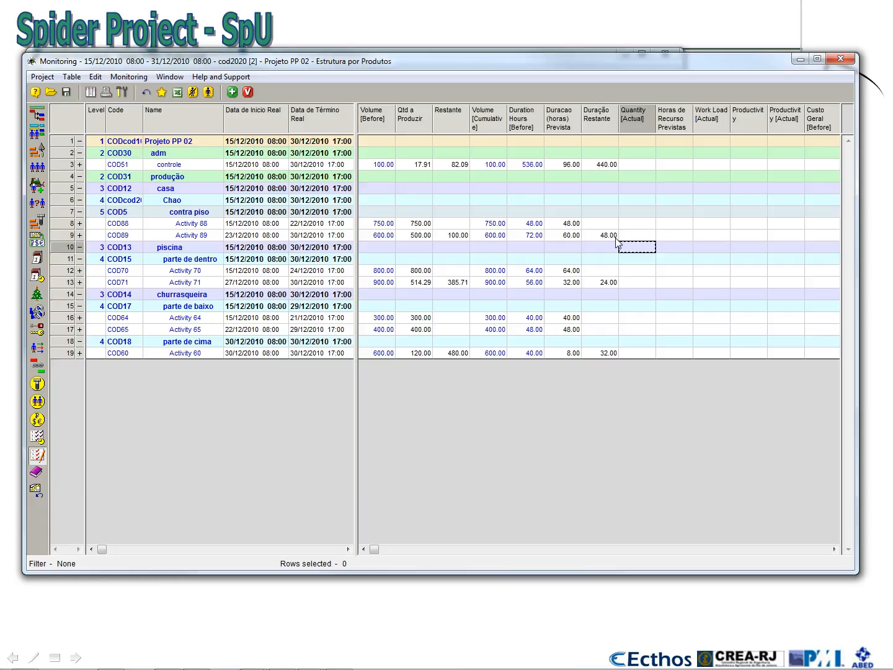
Set Activity 89's Data de Inicio Real to 24/12/2010 at 08:00.
{"action": "left_click", "coordinate": [422, 237]}
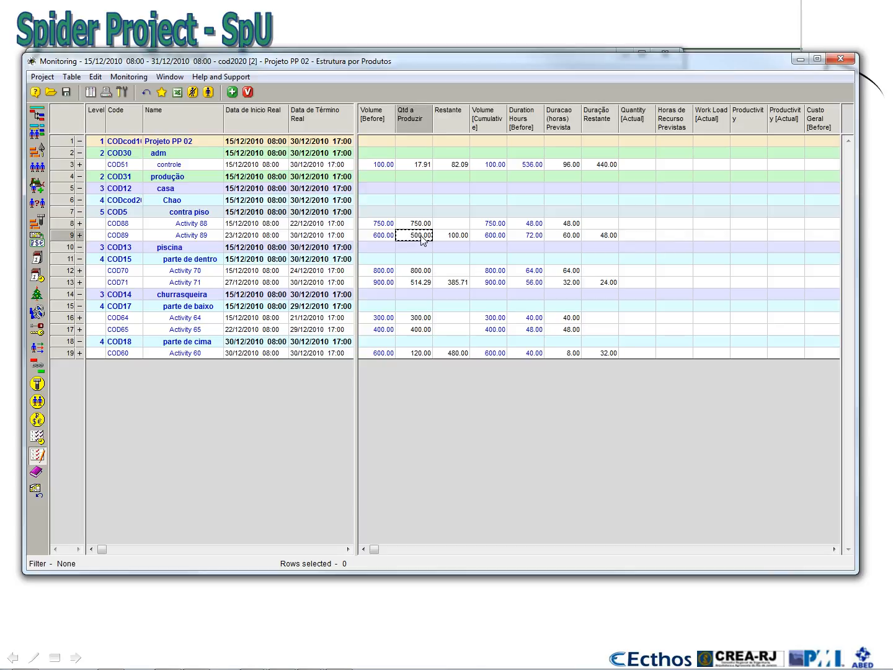
{"action": "left_click", "coordinate": [280, 238]}
{"action": "left_click", "coordinate": [280, 238]}
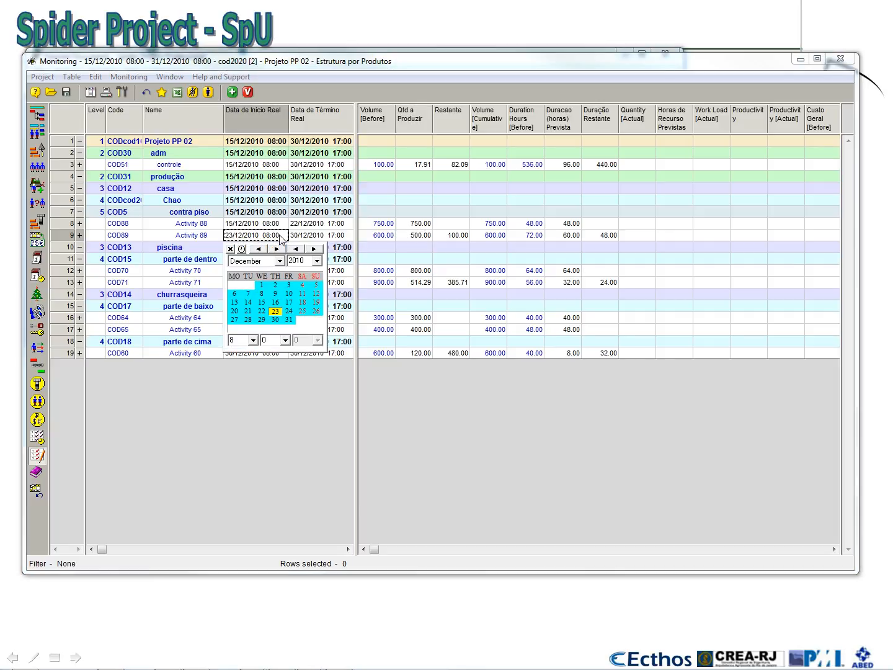
{"action": "left_click", "coordinate": [289, 311]}
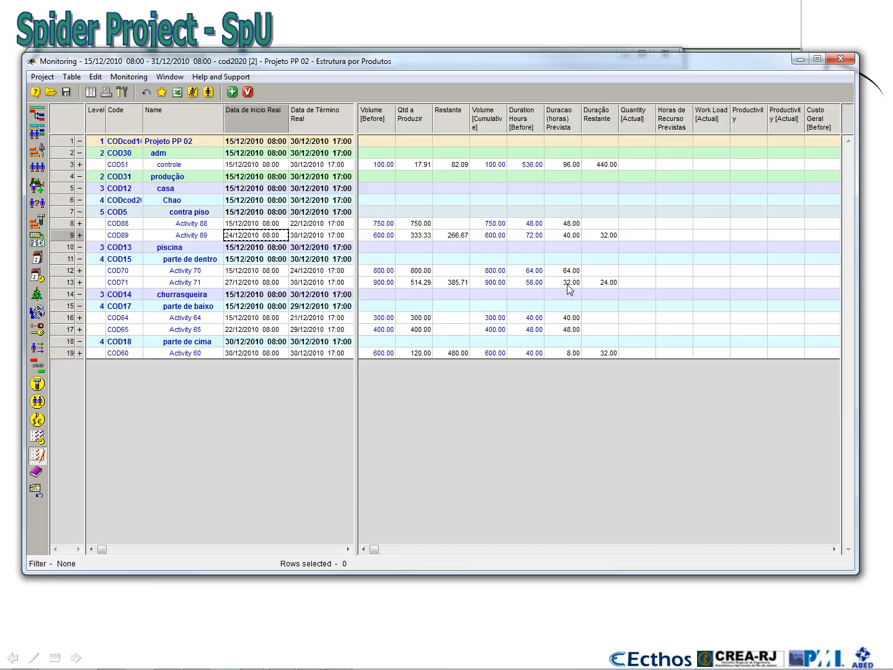
Set Activity 71's Qtd a Produzir to 400 and its Duração Restante to 96 hours.
{"action": "left_click", "coordinate": [424, 284]}
{"action": "type", "text": "400"}
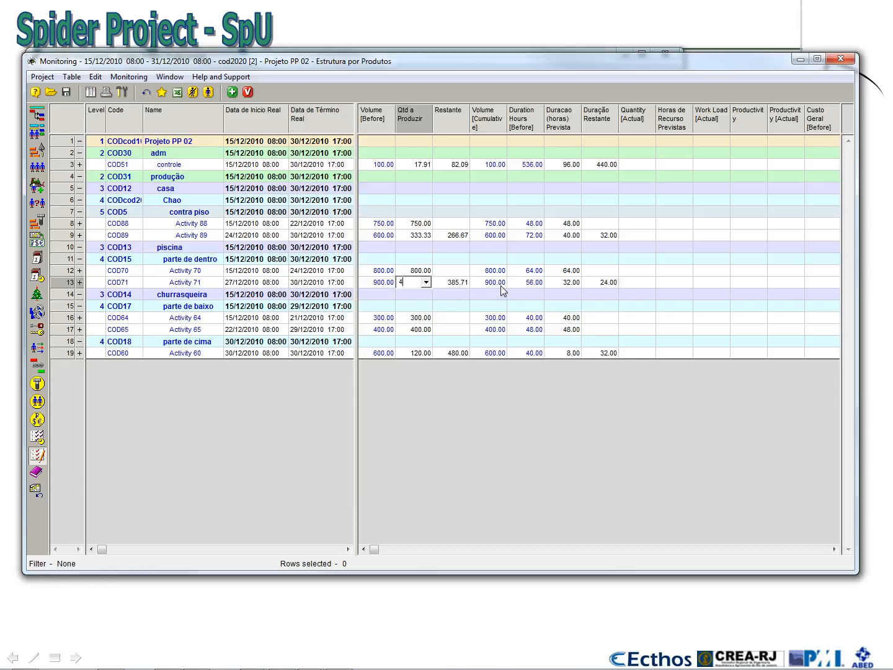
{"action": "key", "text": "Tab"}
{"action": "left_click", "coordinate": [602, 284]}
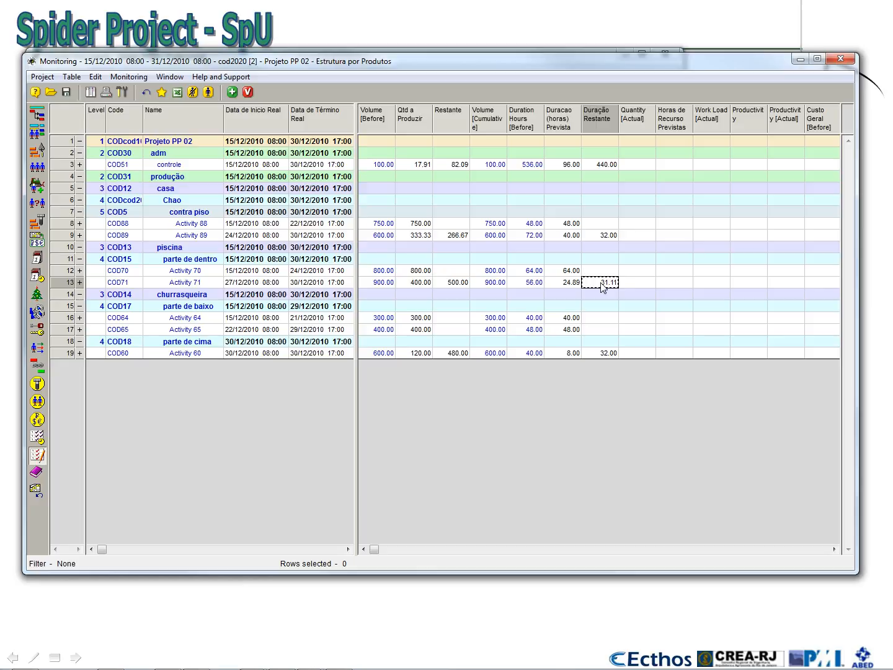
{"action": "type", "text": "96"}
{"action": "left_click", "coordinate": [609, 291]}
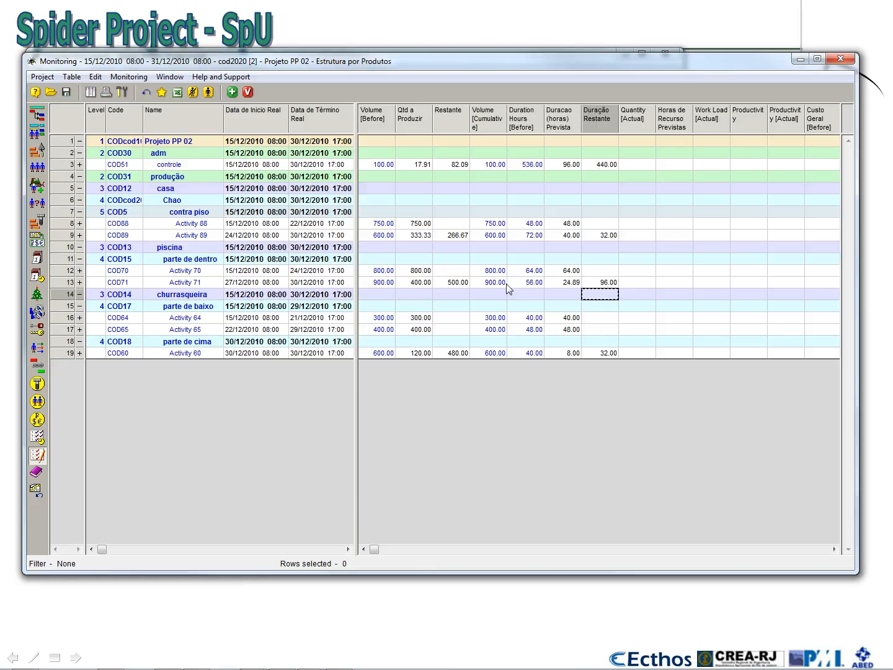
Expand Activity 71, set Duração Restante to 96 hours for all its resource assignments from pedreiro to caminhao, and collapse it again.
{"action": "left_click", "coordinate": [80, 282]}
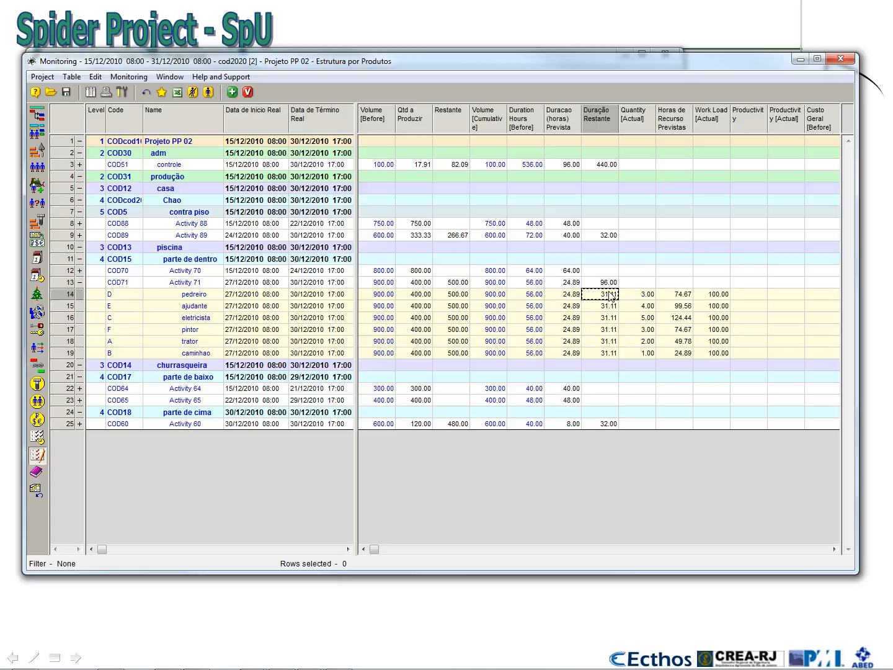
{"action": "type", "text": "96"}
{"action": "key", "text": "Return"}
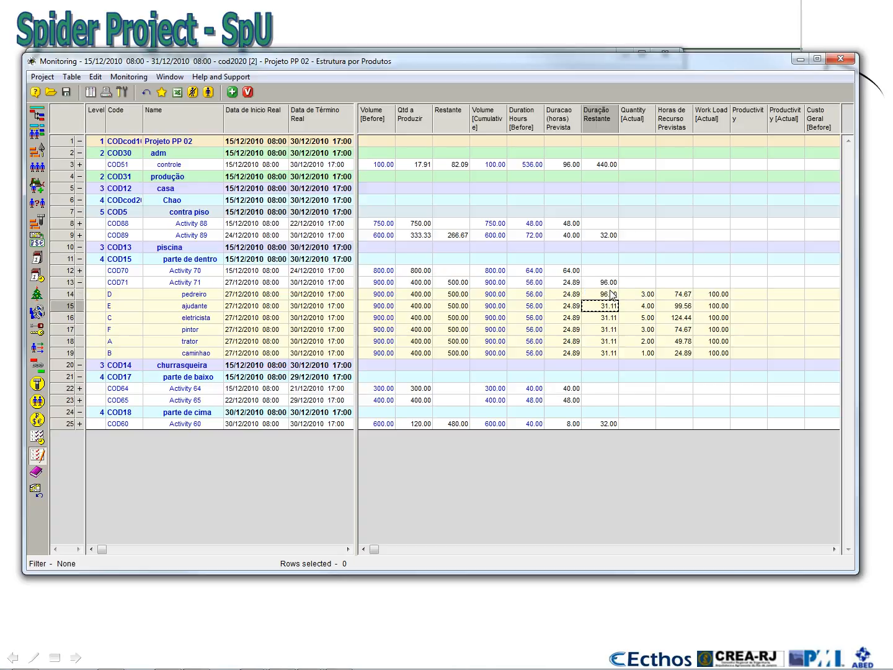
{"action": "left_click", "coordinate": [612, 295]}
{"action": "key", "text": "Down"}
{"action": "key", "text": "ctrl+v"}
{"action": "key", "text": "Down"}
{"action": "key", "text": "ctrl+v"}
{"action": "key", "text": "Down"}
{"action": "type", "text": "96.00"}
{"action": "key", "text": "Down"}
{"action": "type", "text": "96.00"}
{"action": "key", "text": "Down"}
{"action": "key", "text": "ctrl+v"}
{"action": "key", "text": "Down"}
{"action": "key", "text": "Up"}
{"action": "left_click", "coordinate": [618, 310]}
{"action": "left_click", "coordinate": [79, 282]}
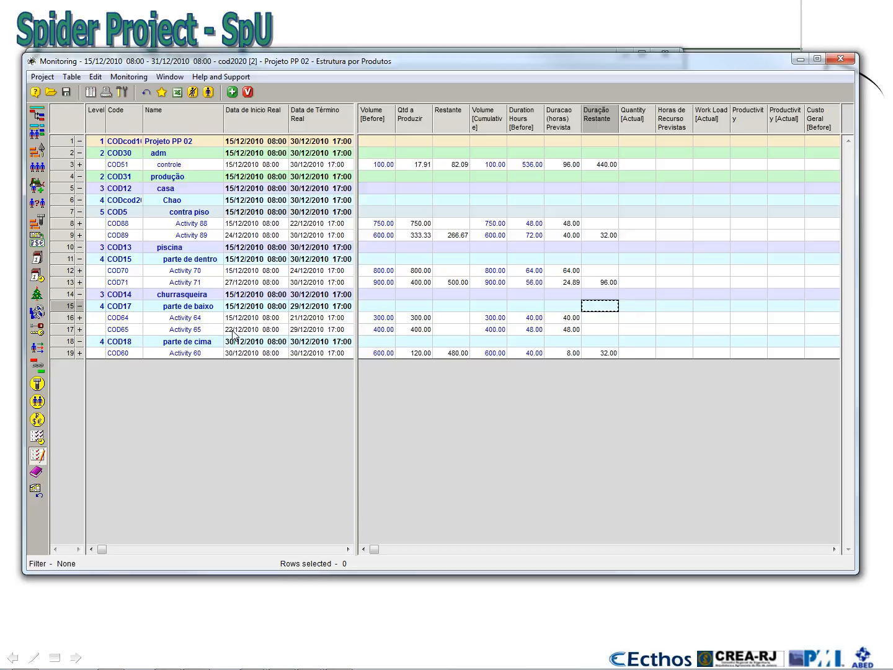
Set Activity 65's Data de Inicio Real to 23/12/2010 and its Qtd a Produzir to 300.
{"action": "double_click", "coordinate": [233, 331]}
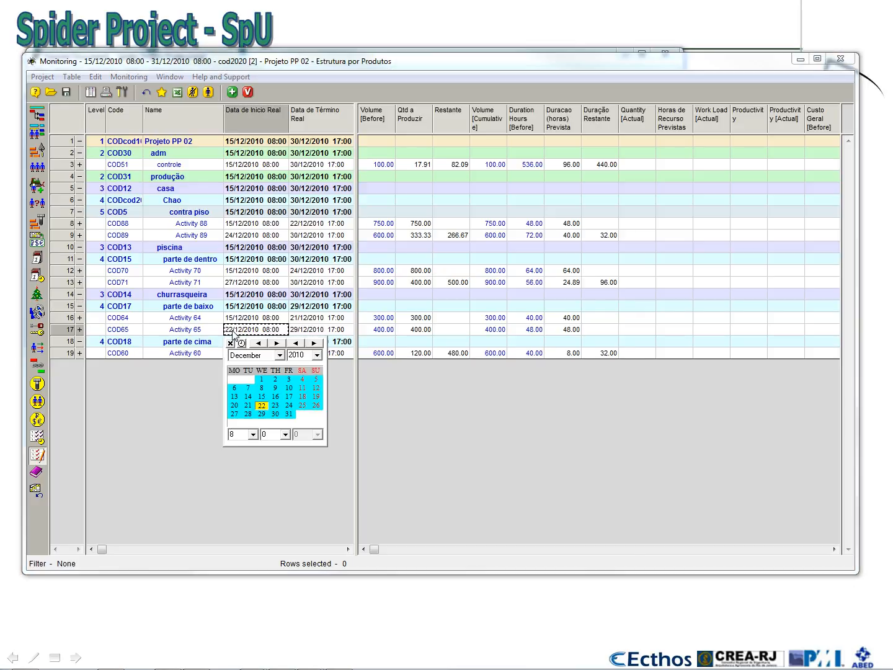
{"action": "left_click", "coordinate": [276, 406]}
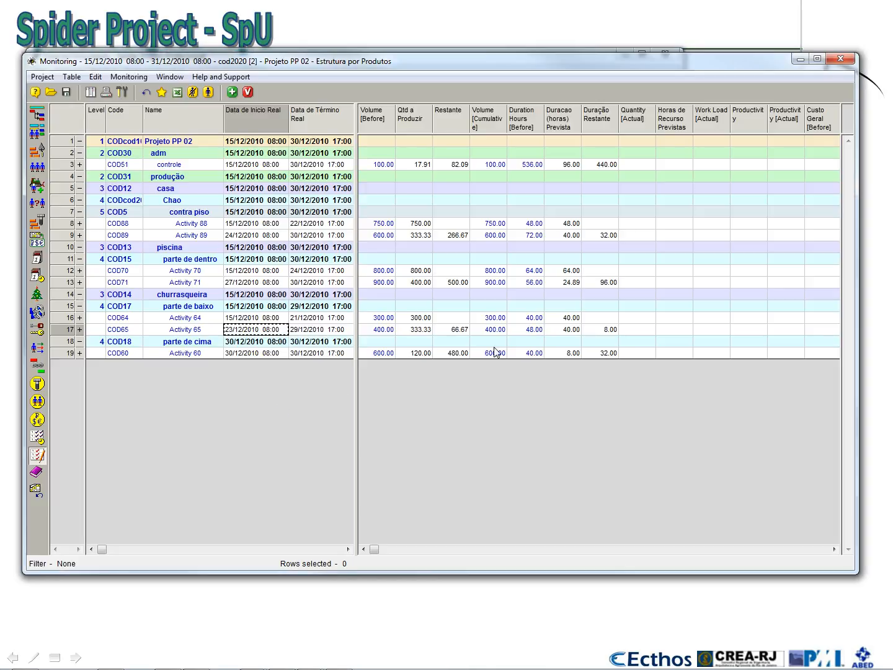
{"action": "left_click", "coordinate": [421, 330]}
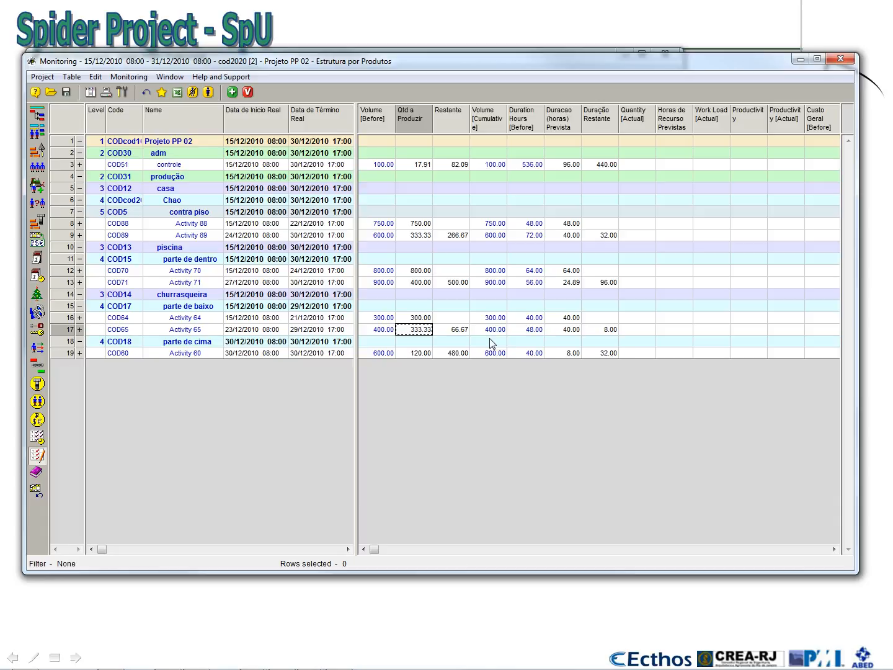
{"action": "type", "text": "300"}
{"action": "left_click", "coordinate": [490, 308]}
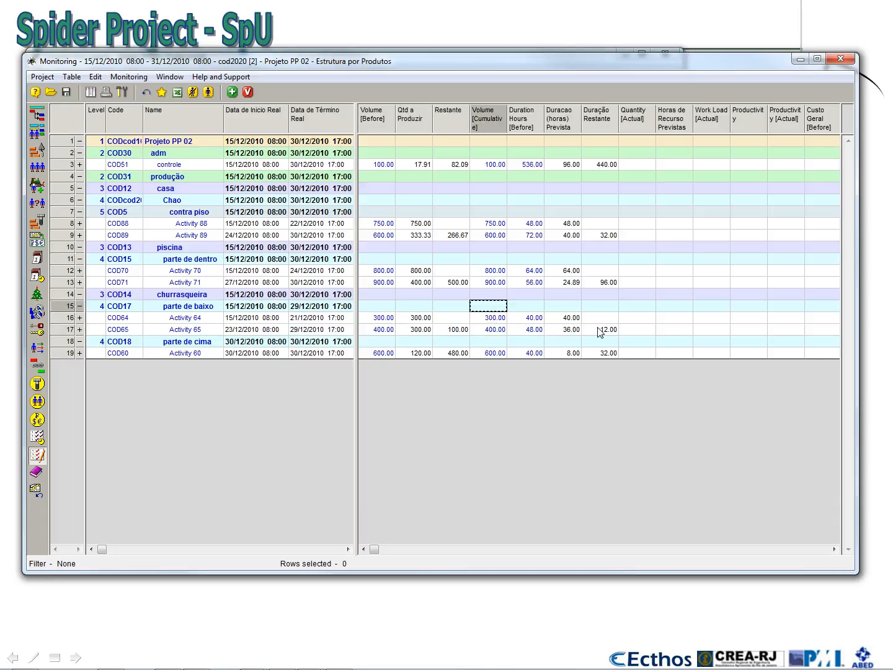
Set Duração Restante to 48 hours for Activity 65 and its pedreiro, ajudante, eletricista and pintor assignments, and collapse it again.
{"action": "left_click", "coordinate": [599, 330]}
{"action": "left_click", "coordinate": [80, 330]}
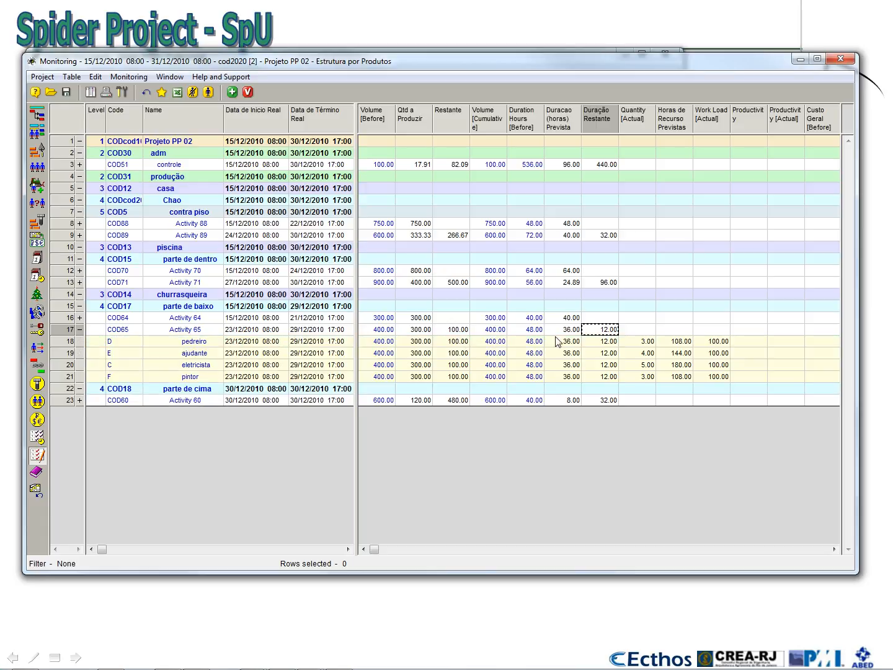
{"action": "type", "text": "48"}
{"action": "key", "text": "Return"}
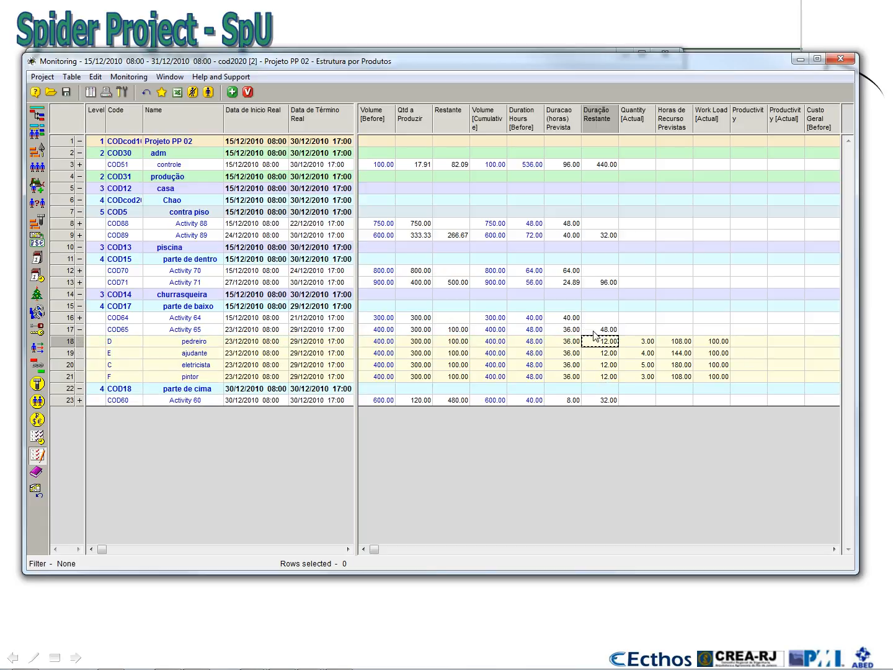
{"action": "key", "text": "Down"}
{"action": "type", "text": "48.00"}
{"action": "key", "text": "Down"}
{"action": "key", "text": "ctrl+v"}
{"action": "key", "text": "Down"}
{"action": "key", "text": "ctrl+v"}
{"action": "key", "text": "Down"}
{"action": "type", "text": "48.00"}
{"action": "key", "text": "Down"}
{"action": "key", "text": "Up"}
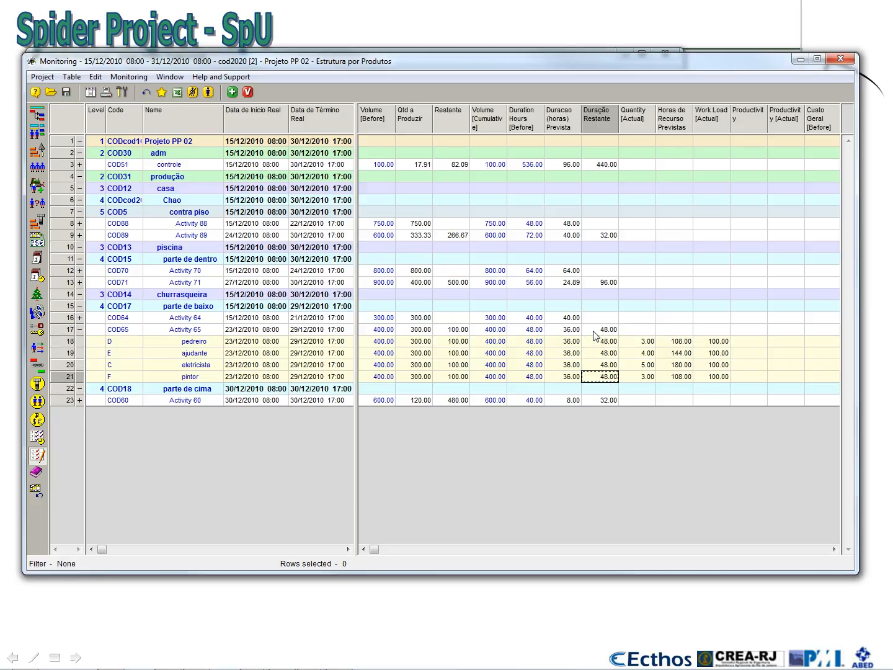
{"action": "left_click", "coordinate": [80, 330]}
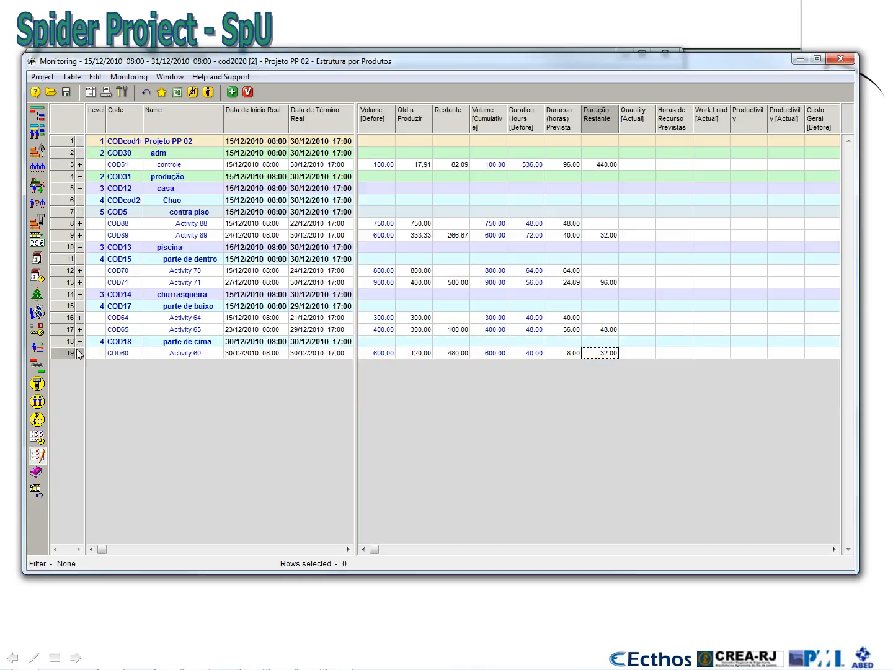
Expand Activity 60's assignments and set the activity's Qtd a Produzir to 200.
{"action": "left_click", "coordinate": [79, 353]}
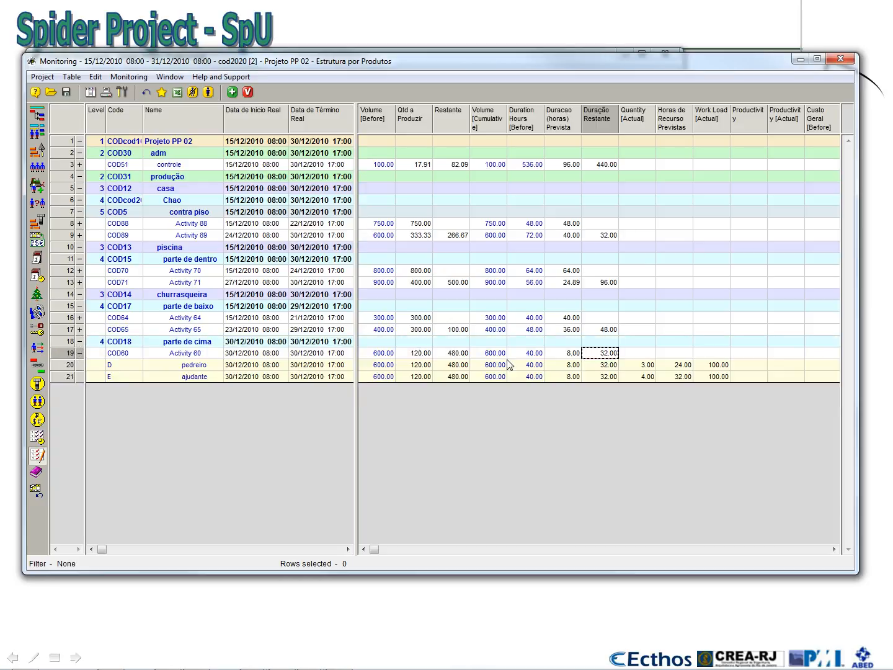
{"action": "left_click", "coordinate": [424, 356]}
{"action": "type", "text": "20"}
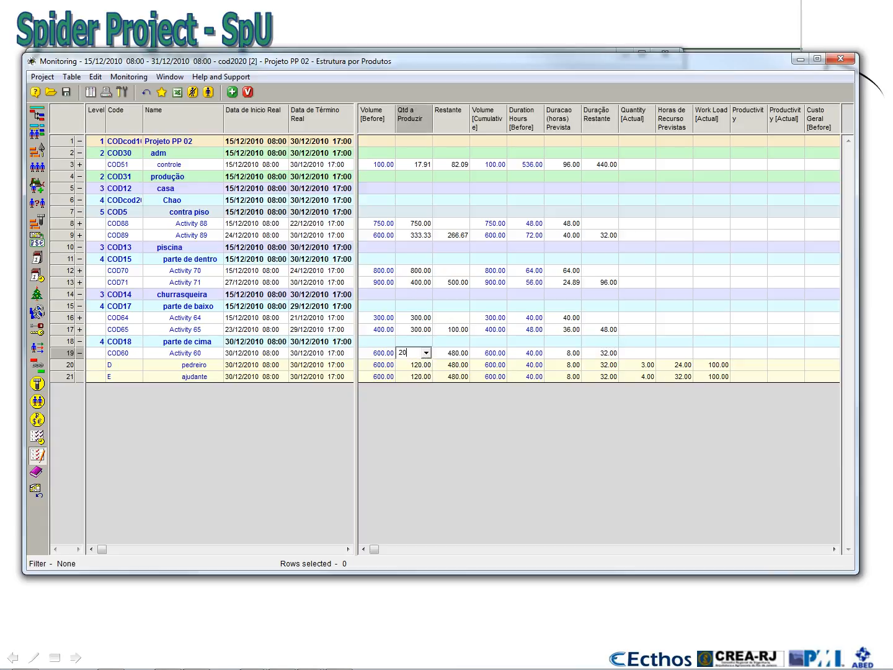
{"action": "type", "text": "0"}
{"action": "key", "text": "Tab"}
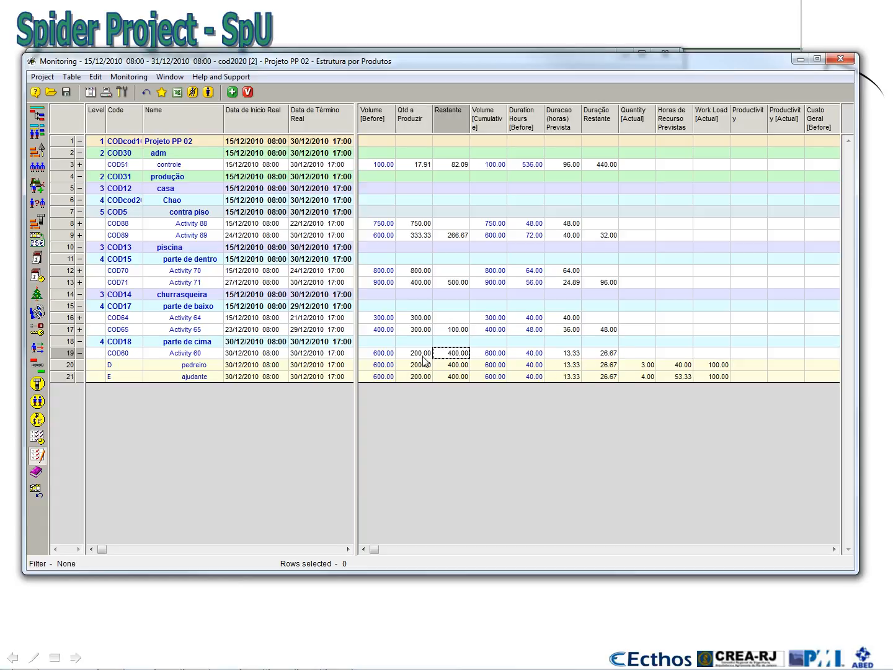
Set Duração Restante to 20 hours for Activity 60 and for its pedreiro and ajudante assignments.
{"action": "left_click", "coordinate": [606, 355]}
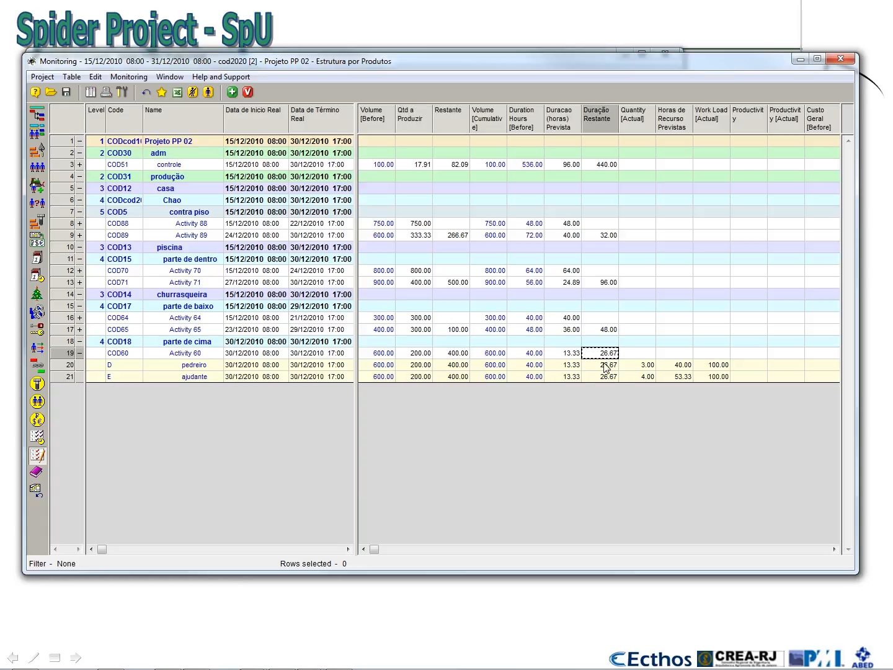
{"action": "type", "text": "20"}
{"action": "left_click", "coordinate": [605, 366]}
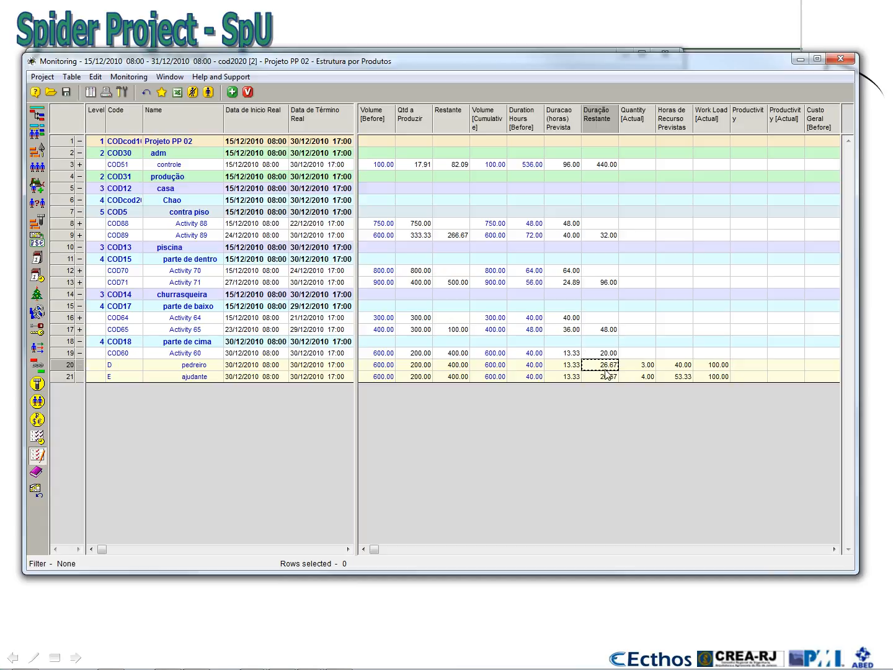
{"action": "type", "text": "20"}
{"action": "left_click", "coordinate": [601, 379]}
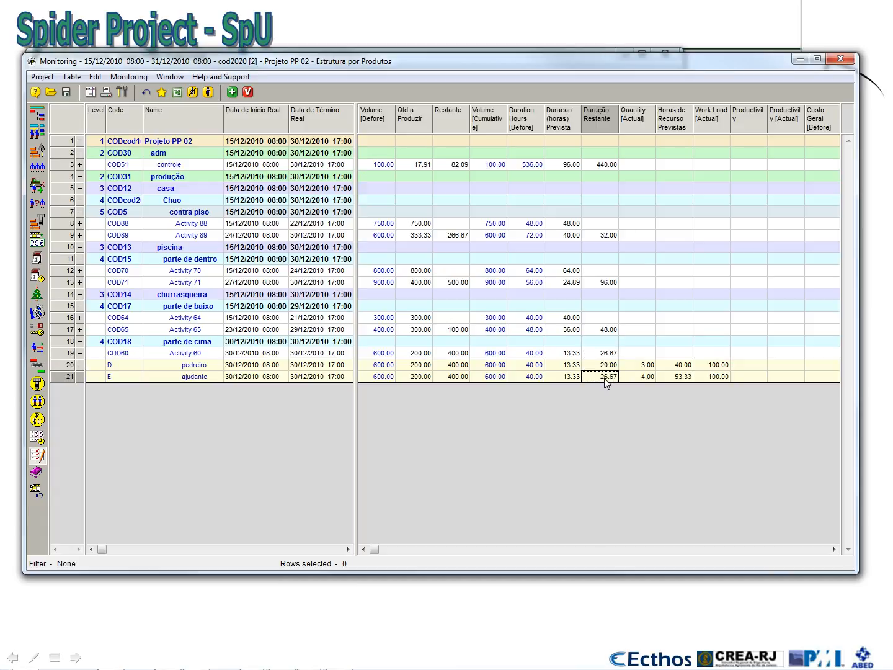
{"action": "type", "text": "20"}
Set the actual quantity to 2 for Activity 60's ajudante and pedreiro, and collapse the parte de cima phase.
{"action": "left_click", "coordinate": [641, 380]}
{"action": "type", "text": "2"}
{"action": "left_click", "coordinate": [642, 367]}
{"action": "type", "text": "2"}
{"action": "left_click", "coordinate": [647, 377]}
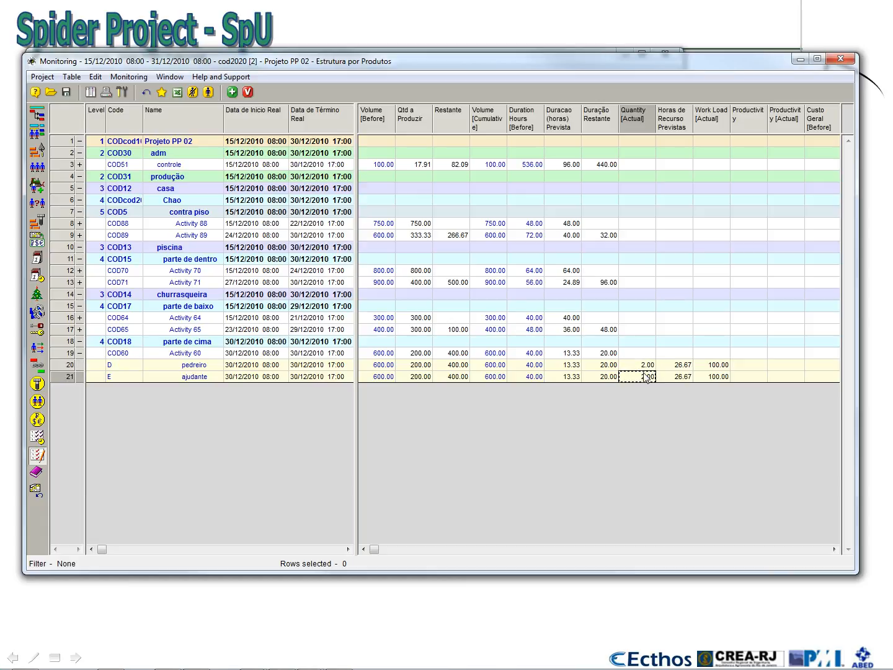
{"action": "left_click", "coordinate": [80, 341]}
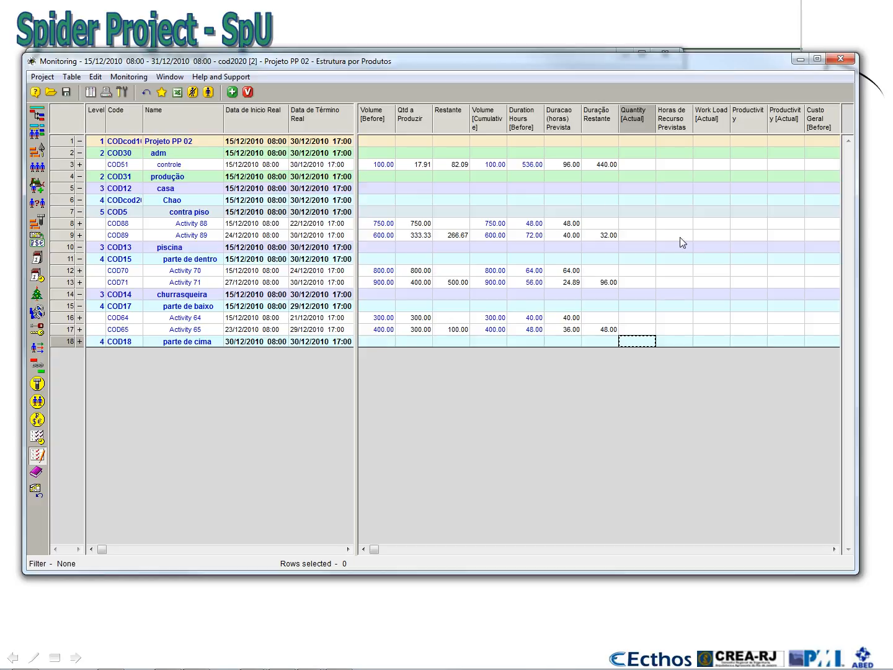
Examine which material fields can be added as columns to the monitoring table, and close the field list without adding any.
{"action": "left_click", "coordinate": [834, 550]}
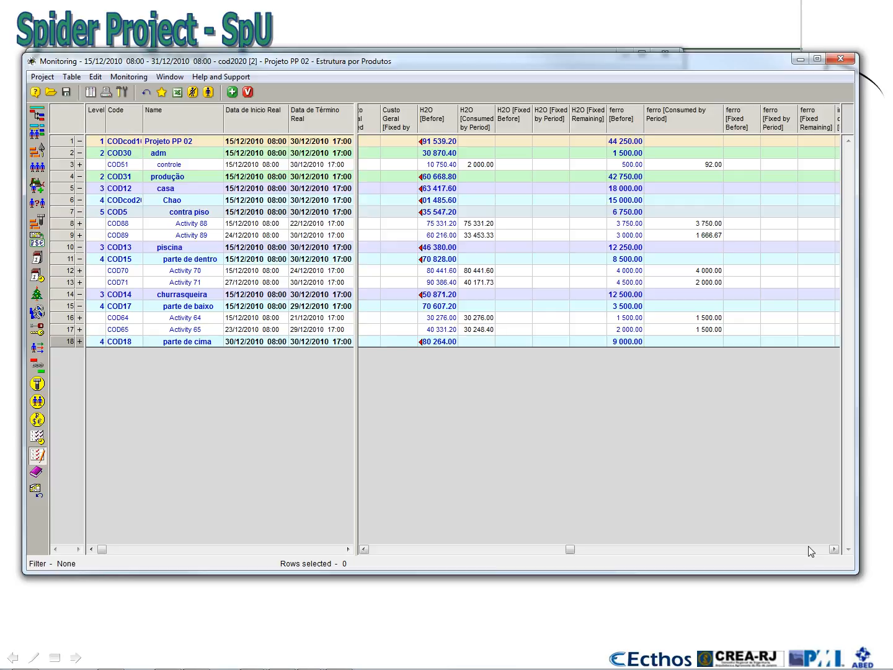
{"action": "right_click", "coordinate": [513, 121]}
{"action": "left_click", "coordinate": [524, 129]}
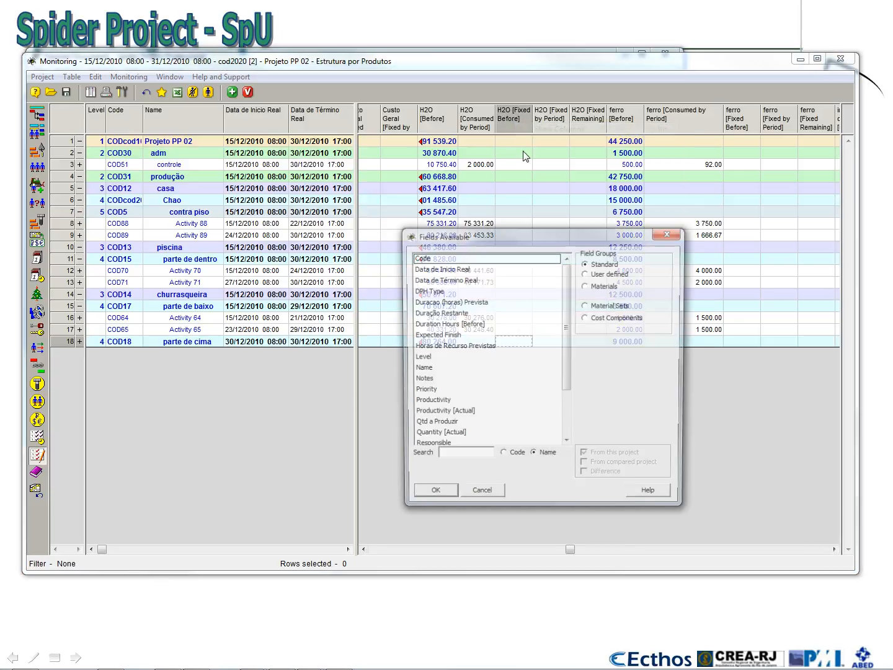
{"action": "left_click", "coordinate": [586, 286]}
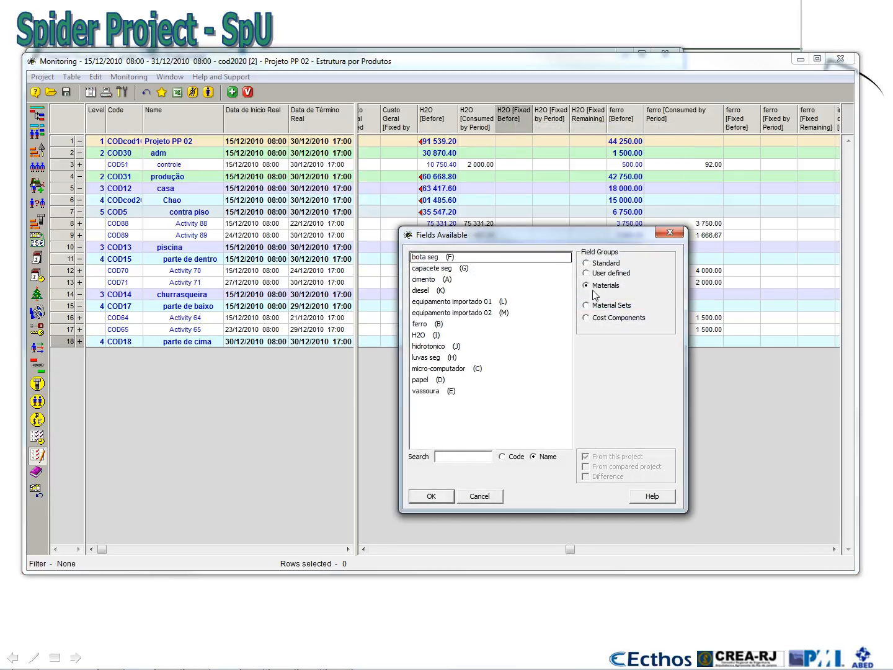
{"action": "left_click", "coordinate": [667, 236]}
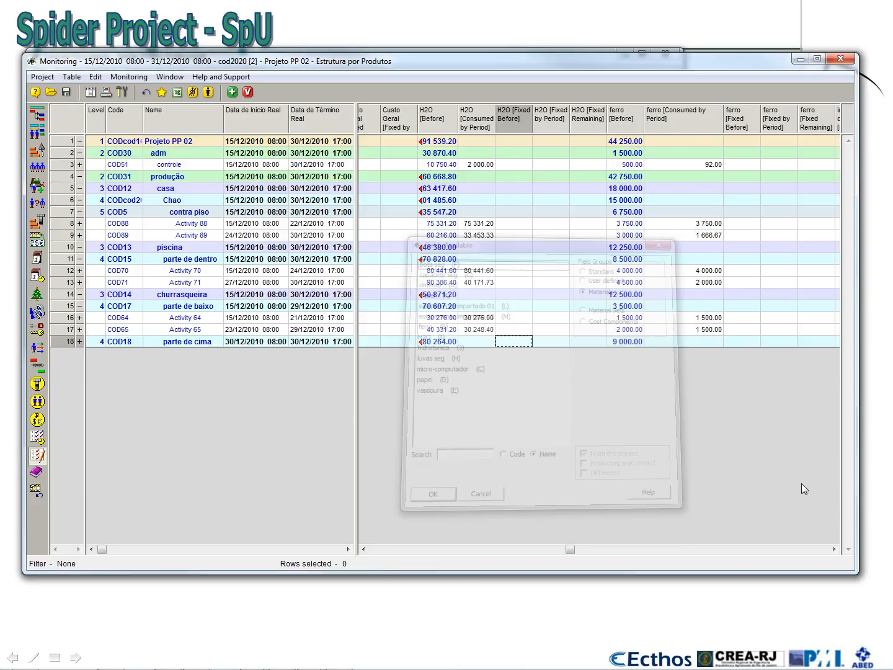
Expand Activities 64 and 65 and set the custo [Consumed by Period] of Activity 65's pintor to 30.
{"action": "left_click", "coordinate": [816, 549]}
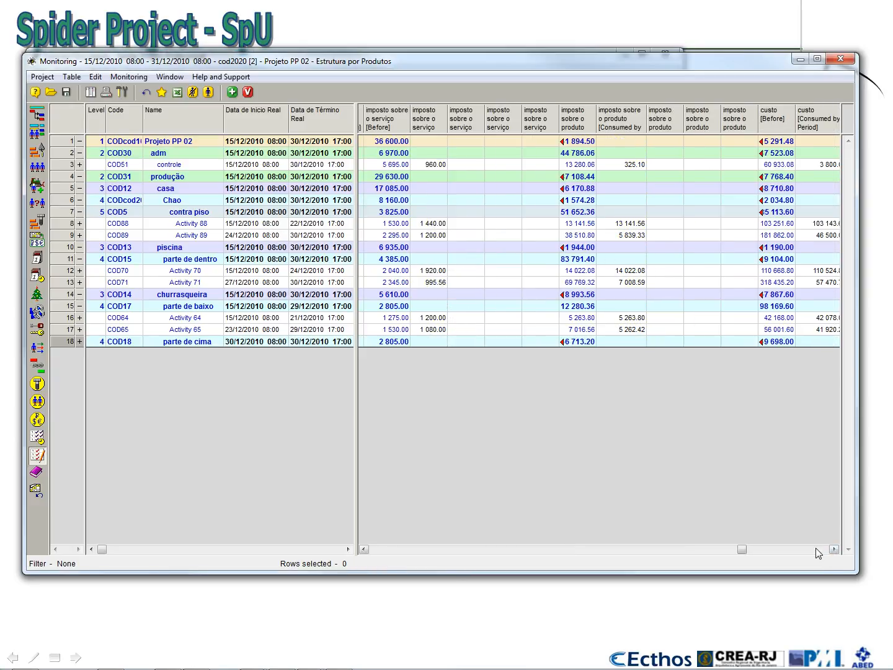
{"action": "left_click", "coordinate": [833, 548]}
{"action": "left_click", "coordinate": [834, 549]}
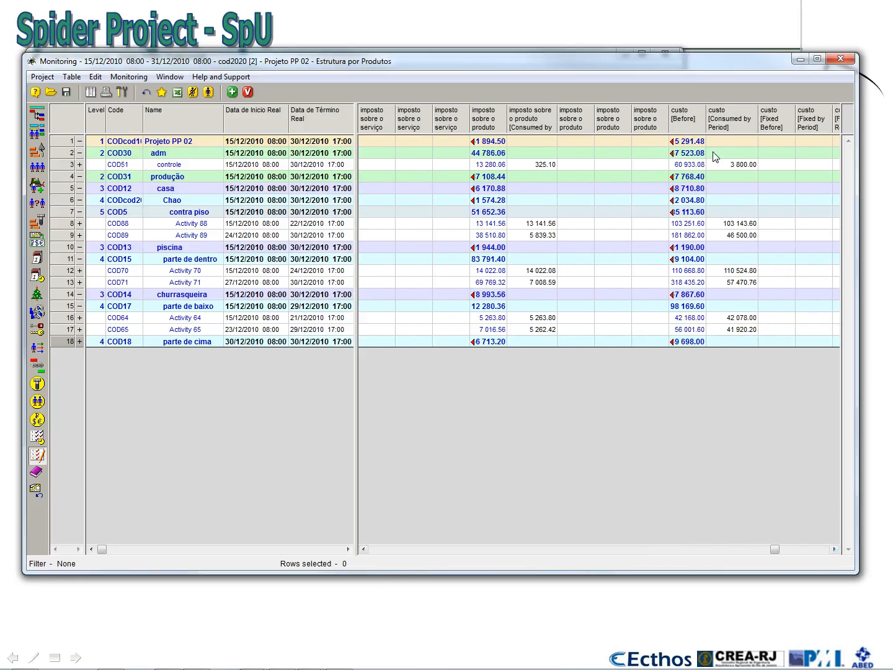
{"action": "left_click", "coordinate": [79, 329]}
{"action": "left_click", "coordinate": [80, 319]}
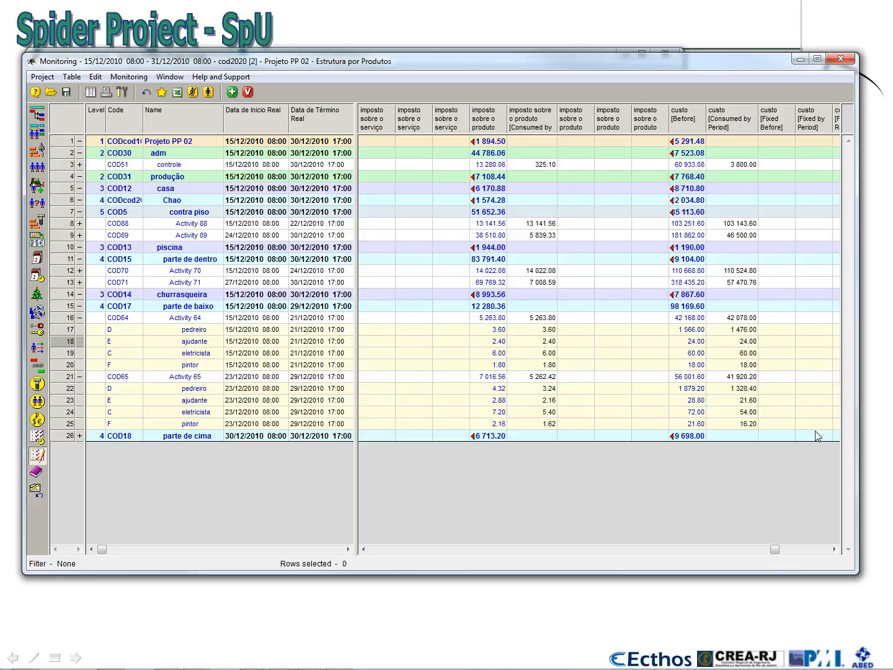
{"action": "left_click", "coordinate": [744, 426]}
{"action": "type", "text": "30"}
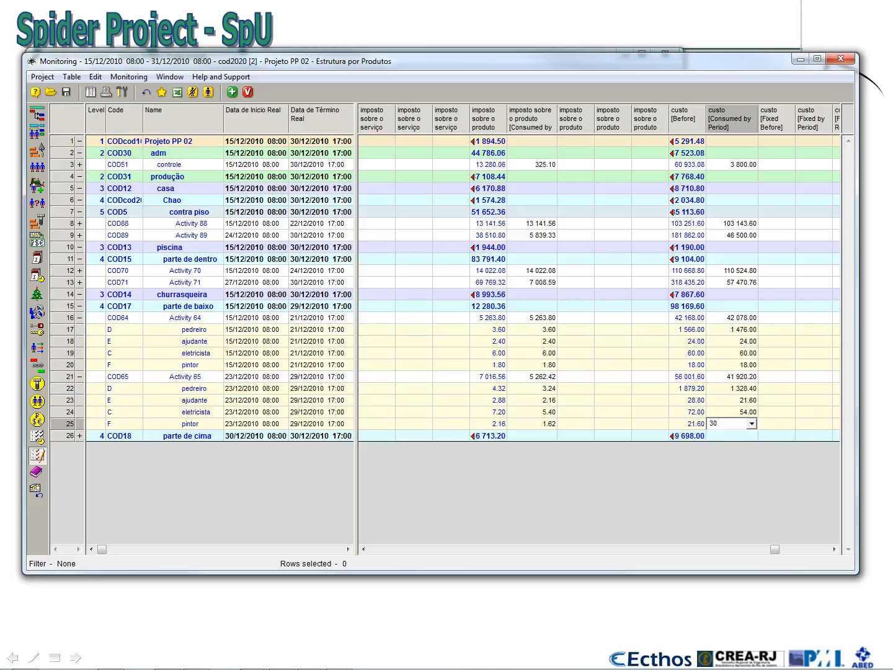
{"action": "key", "text": "Up"}
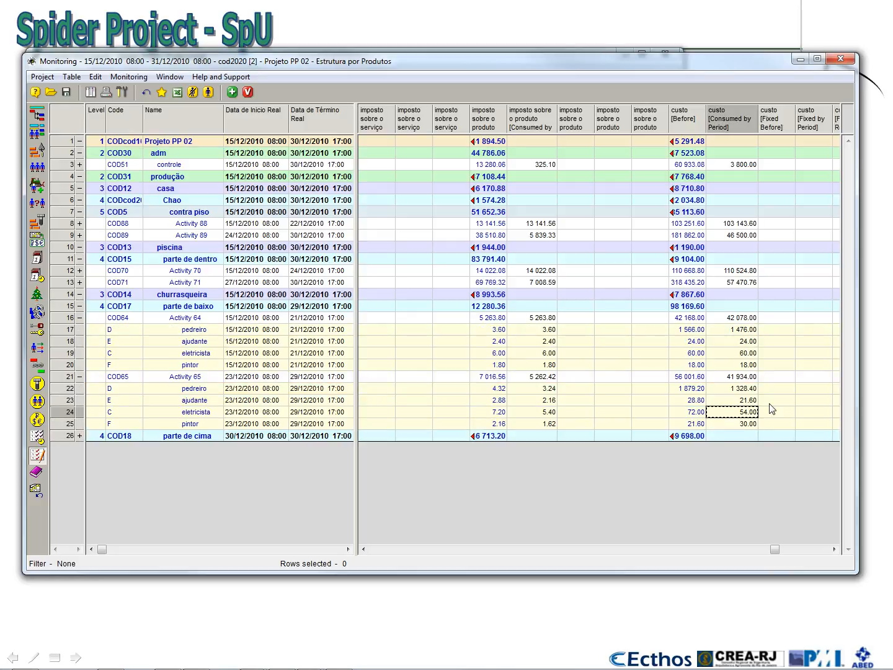
Set custo [Consumed by Period] for Activity 65's eletricista to 60, ajudante to 40 and pedreiro to 1500.
{"action": "type", "text": "60"}
{"action": "key", "text": "Up"}
{"action": "type", "text": "40"}
{"action": "key", "text": "Up"}
{"action": "type", "text": "1500"}
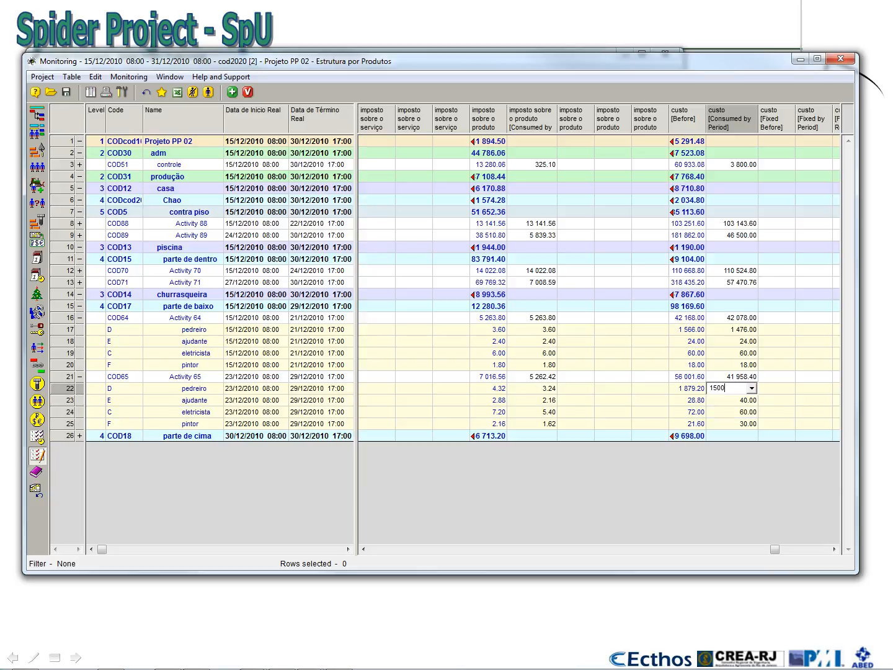
{"action": "key", "text": "Up"}
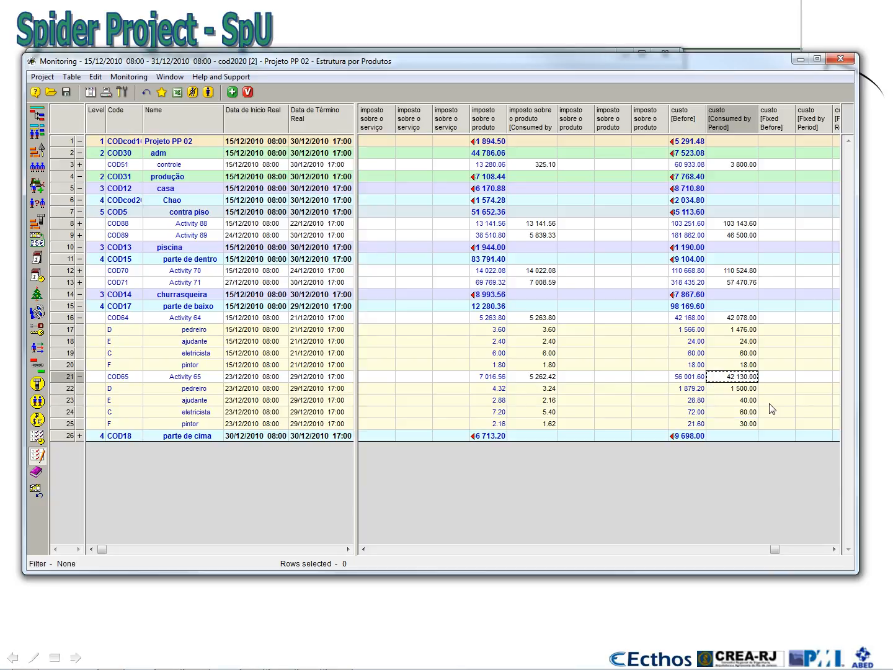
Try to set Activity 64's own custo [Consumed by Period] to 50 000.
{"action": "left_click", "coordinate": [742, 318]}
{"action": "type", "text": "50 000"}
{"action": "key", "text": "Tab"}
{"action": "left_click", "coordinate": [747, 321]}
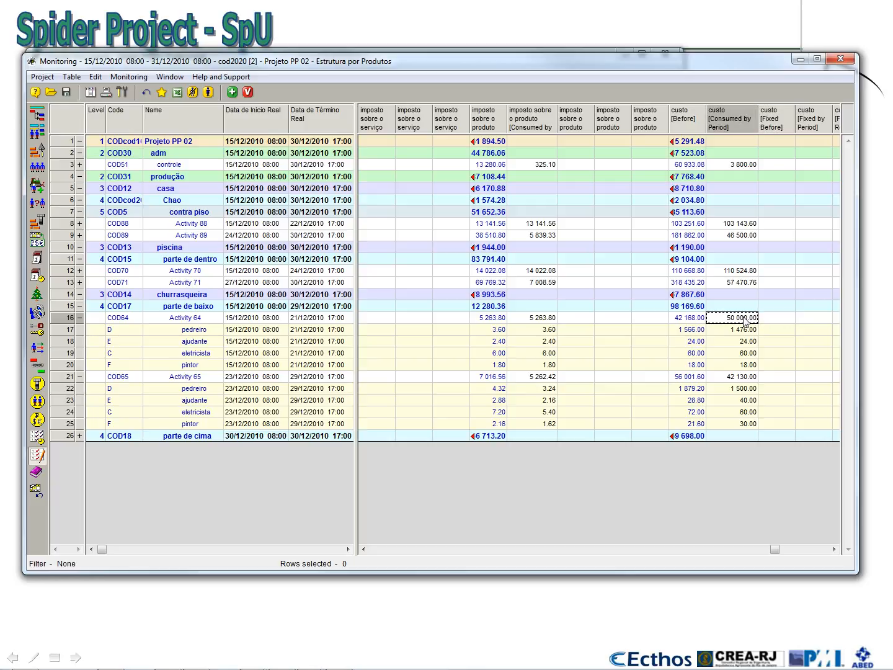
Set the custo [Consumed by Period] of Activity 64's ajudante to 30.
{"action": "left_click", "coordinate": [741, 342]}
{"action": "type", "text": "30"}
{"action": "key", "text": "Tab"}
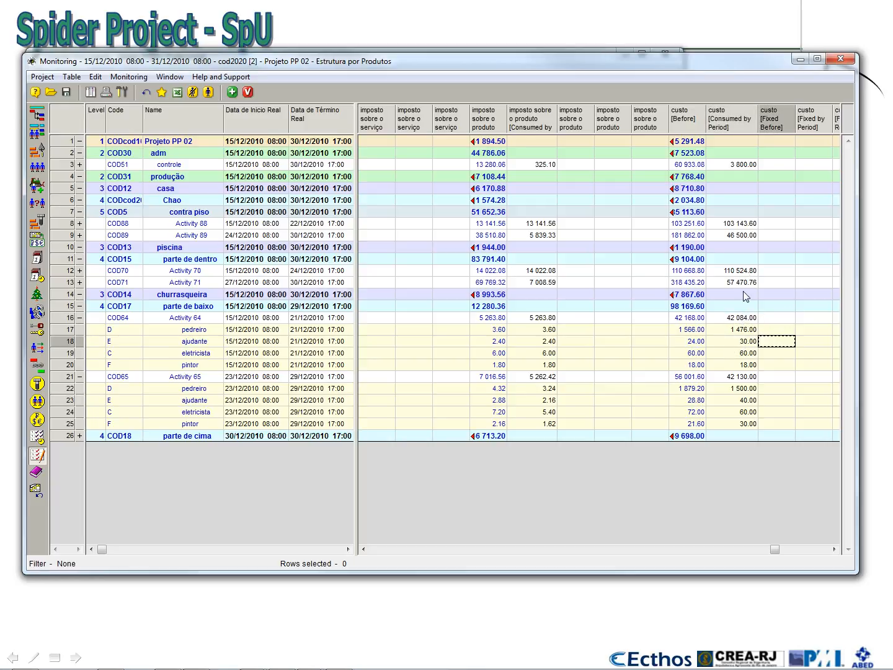
Collapse the assignments of Activities 64 and 65 and expand the parte de cima phase down to Activity 60.
{"action": "left_click", "coordinate": [79, 306]}
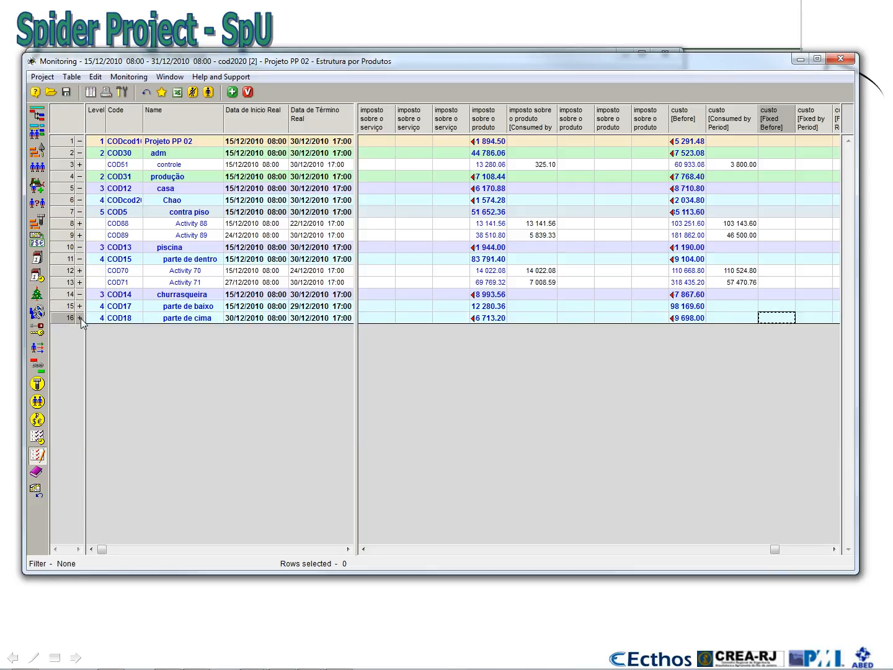
{"action": "left_click", "coordinate": [79, 318]}
{"action": "left_click", "coordinate": [80, 326]}
{"action": "left_click", "coordinate": [80, 307]}
{"action": "left_click", "coordinate": [81, 319]}
{"action": "left_click", "coordinate": [80, 329]}
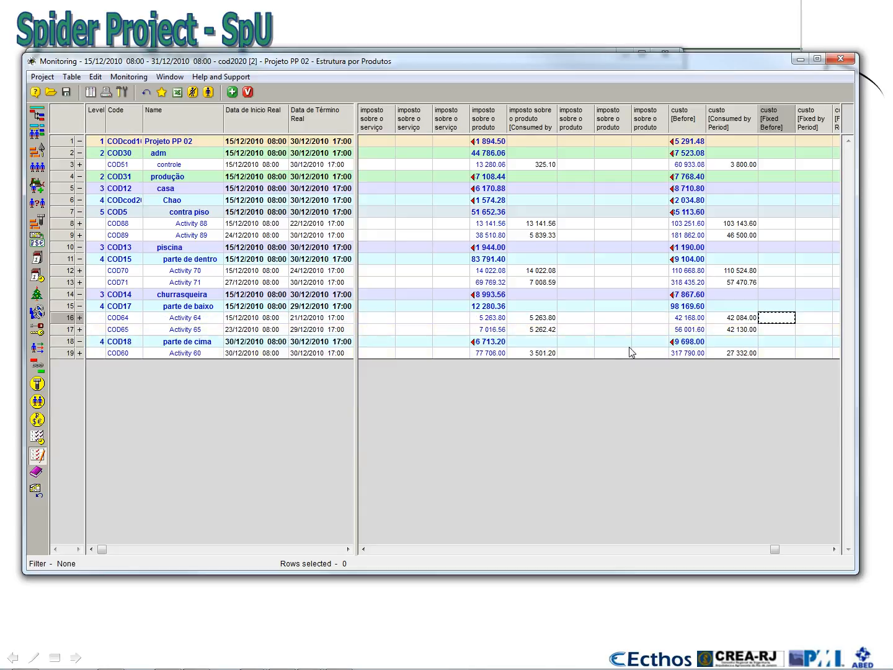
Transfer the monitoring period's actual data into the project, accept the increased version number and acknowledge the recalculation notice.
{"action": "left_click", "coordinate": [247, 93]}
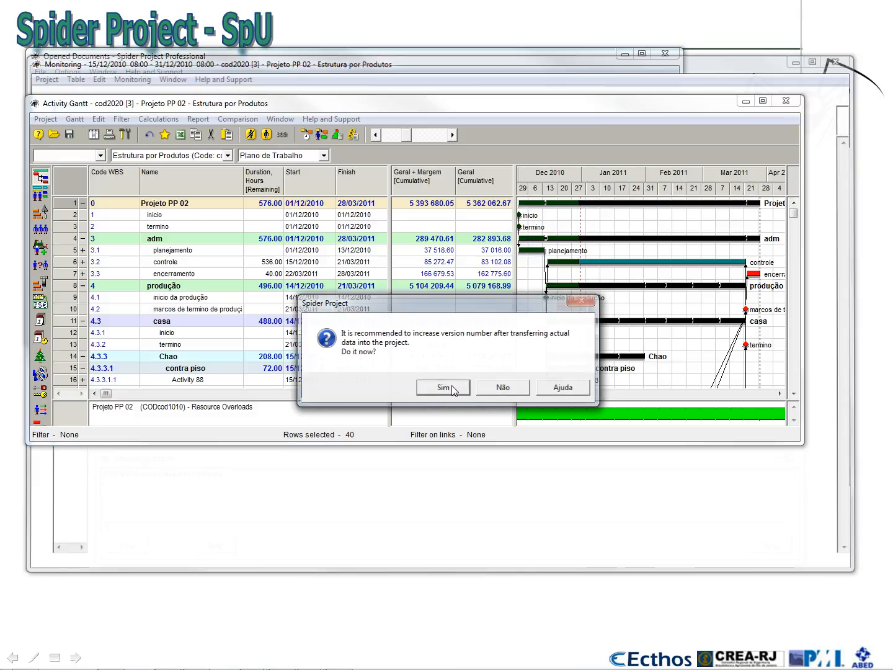
{"action": "left_click", "coordinate": [453, 389]}
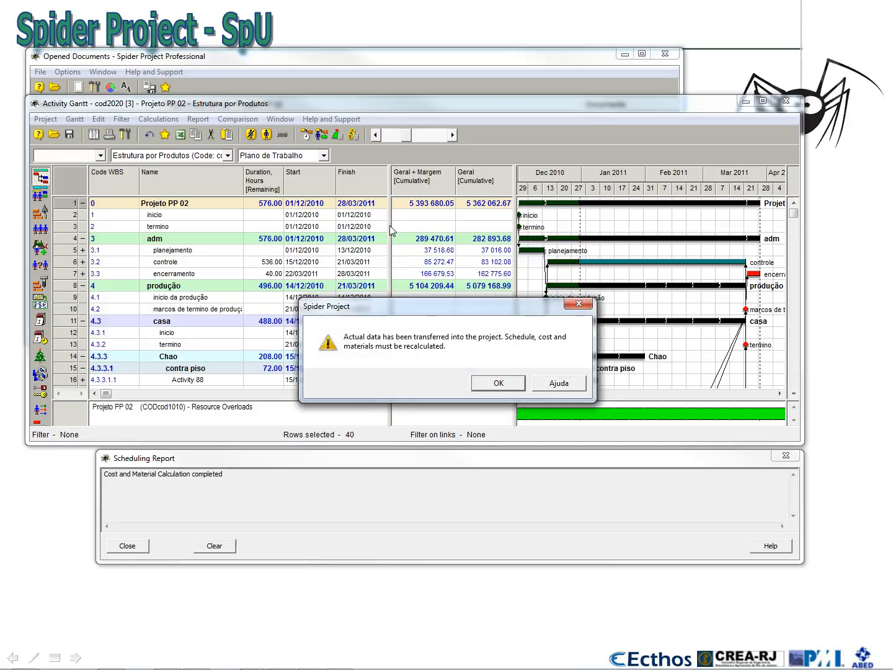
{"action": "left_click", "coordinate": [494, 386]}
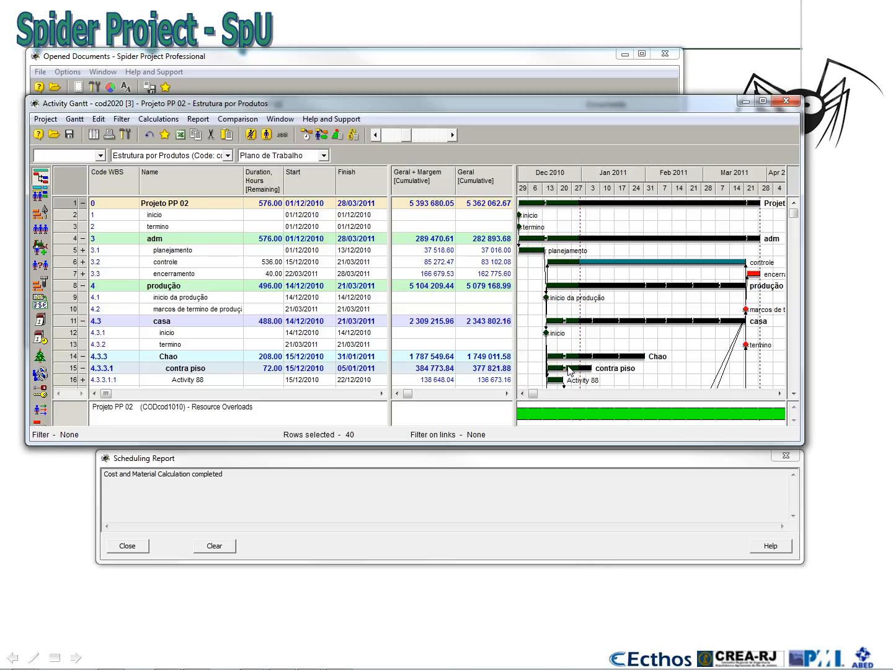
Enlarge the Activity Gantt window, run Scheduling with the existing options and close the scheduling report.
{"action": "left_click_drag", "start_coordinate": [221, 101], "coordinate": [222, 45]}
{"action": "left_click_drag", "start_coordinate": [362, 388], "coordinate": [402, 632]}
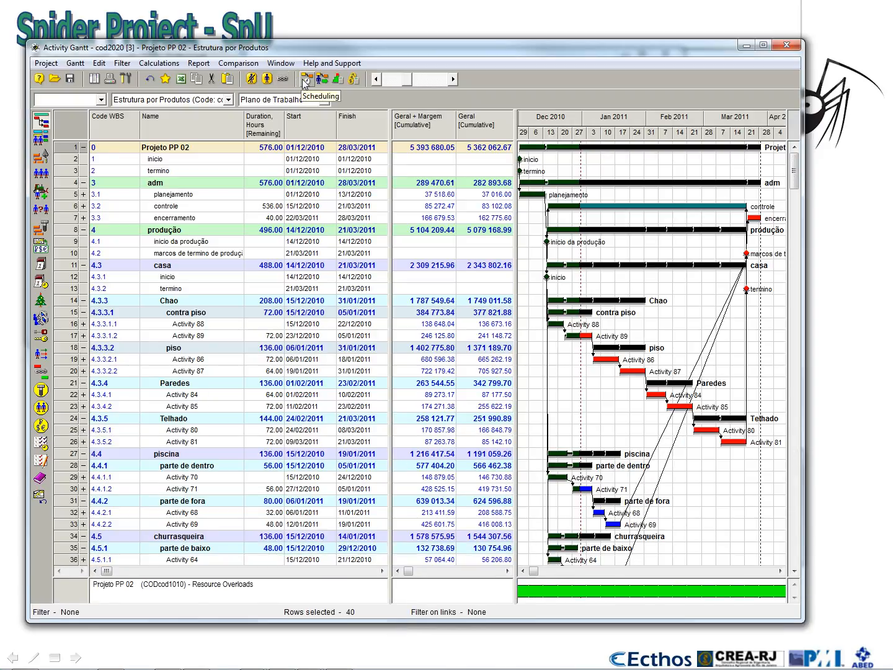
{"action": "left_click", "coordinate": [306, 80]}
{"action": "left_click", "coordinate": [277, 367]}
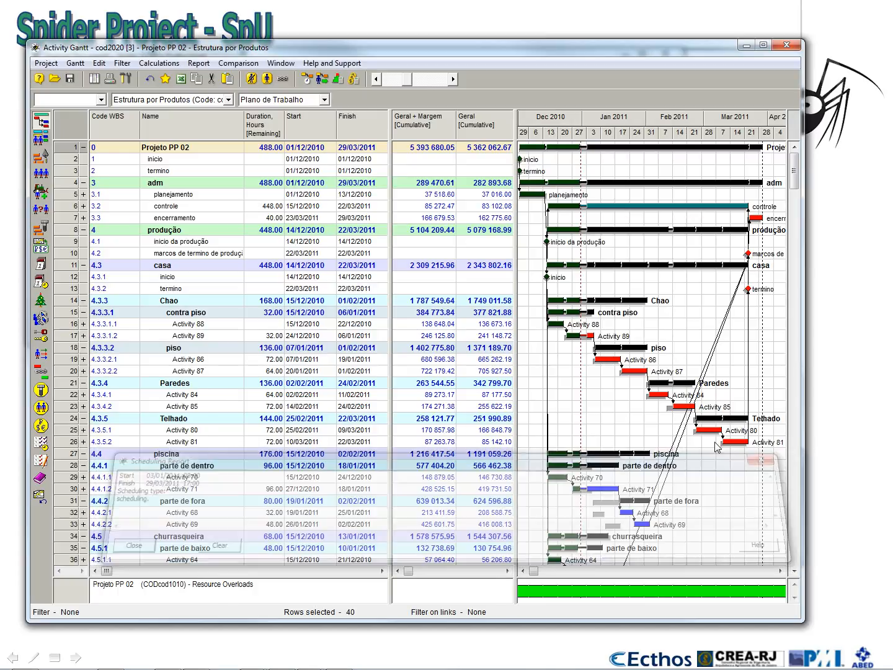
{"action": "left_click", "coordinate": [126, 546]}
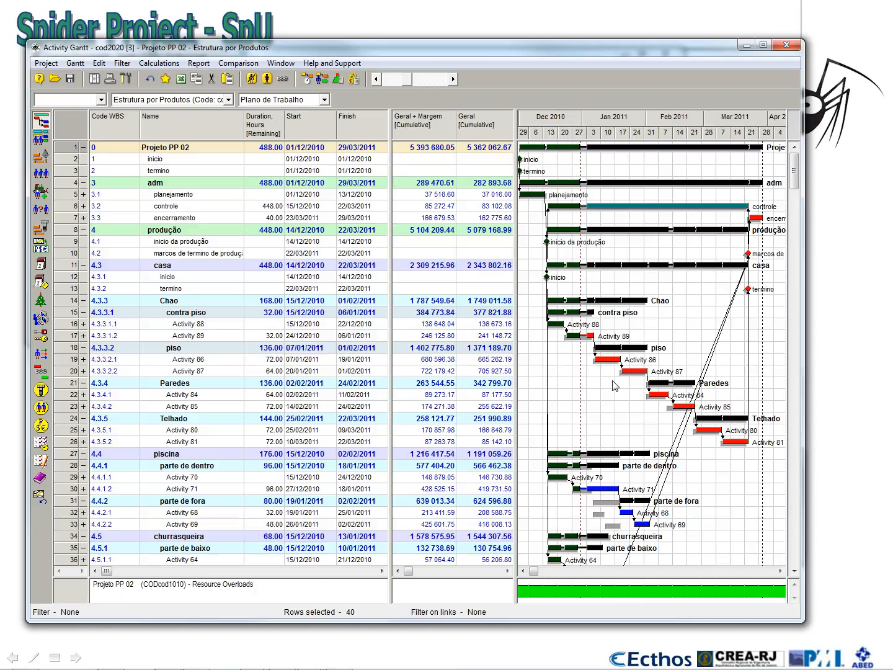
Compare finish dates with the baseline in Medição - Tempo and costs in Medição - Custo, widening the table to include the cost difference column.
{"action": "left_click", "coordinate": [299, 99]}
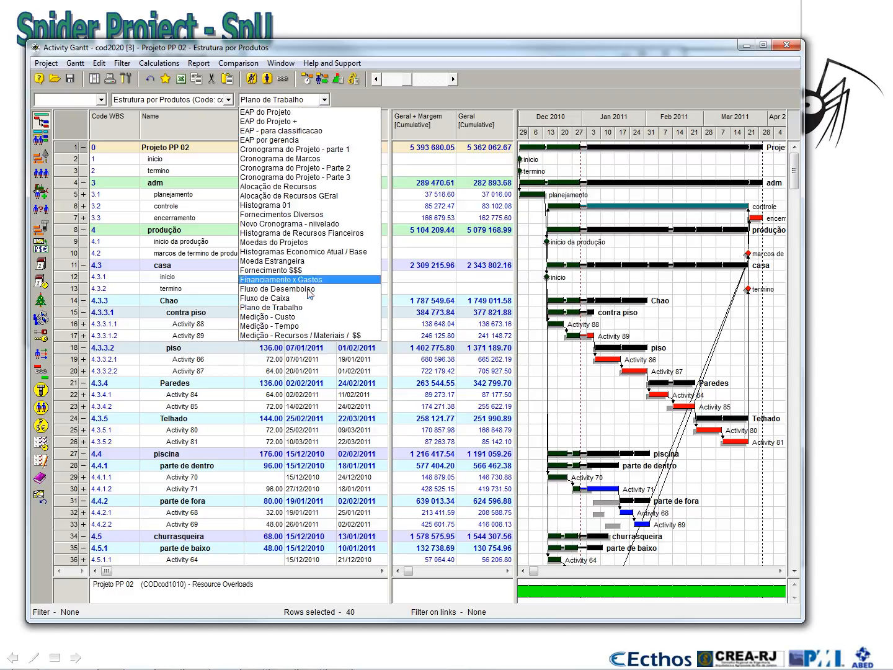
{"action": "left_click", "coordinate": [273, 326]}
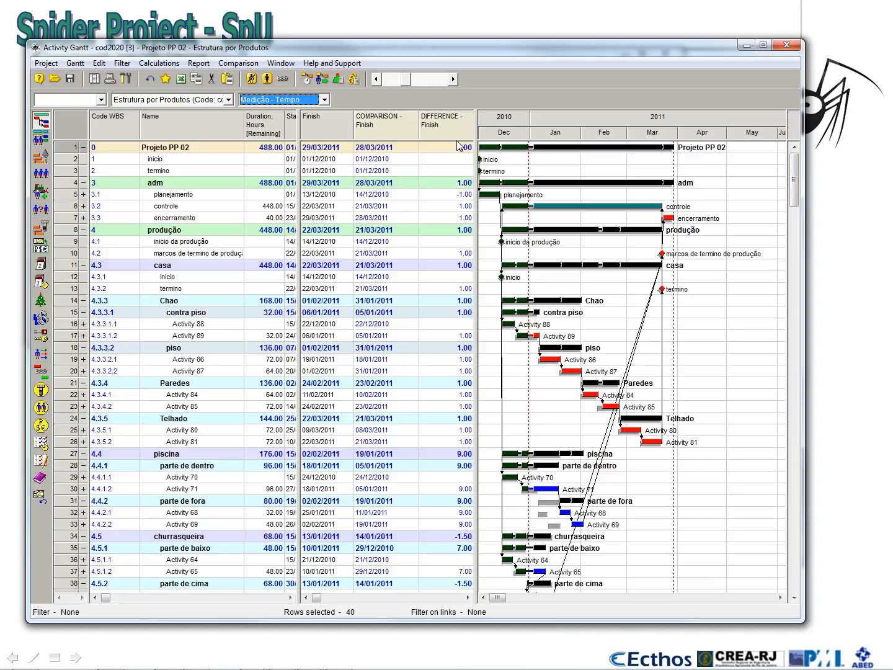
{"action": "left_click", "coordinate": [309, 100]}
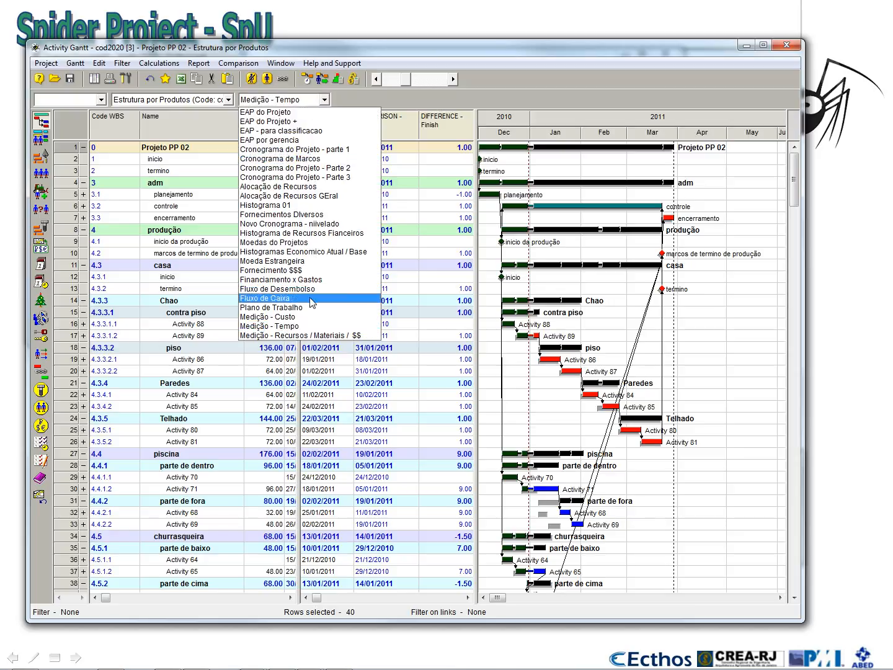
{"action": "left_click", "coordinate": [309, 317]}
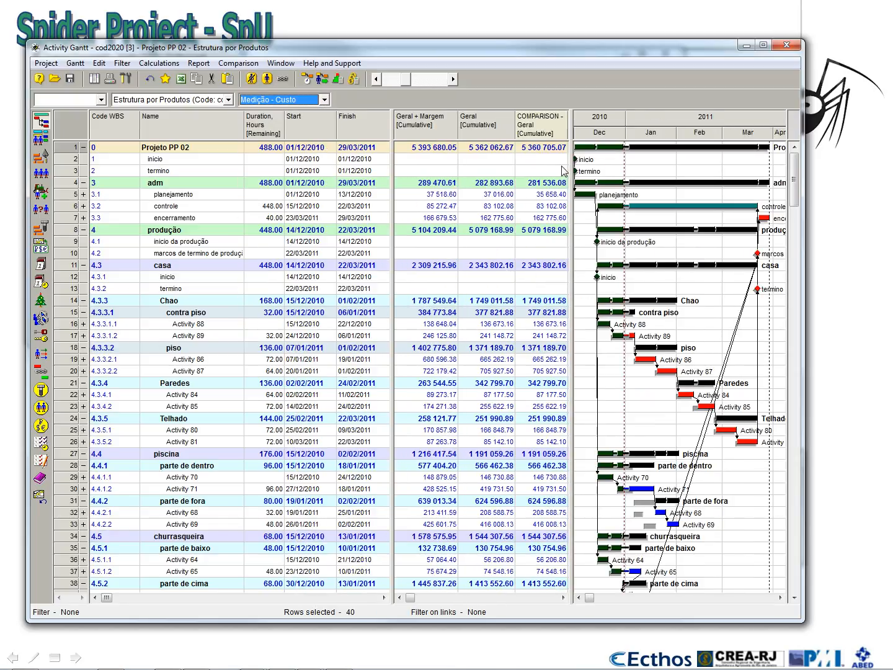
{"action": "left_click_drag", "start_coordinate": [570, 155], "coordinate": [618, 161]}
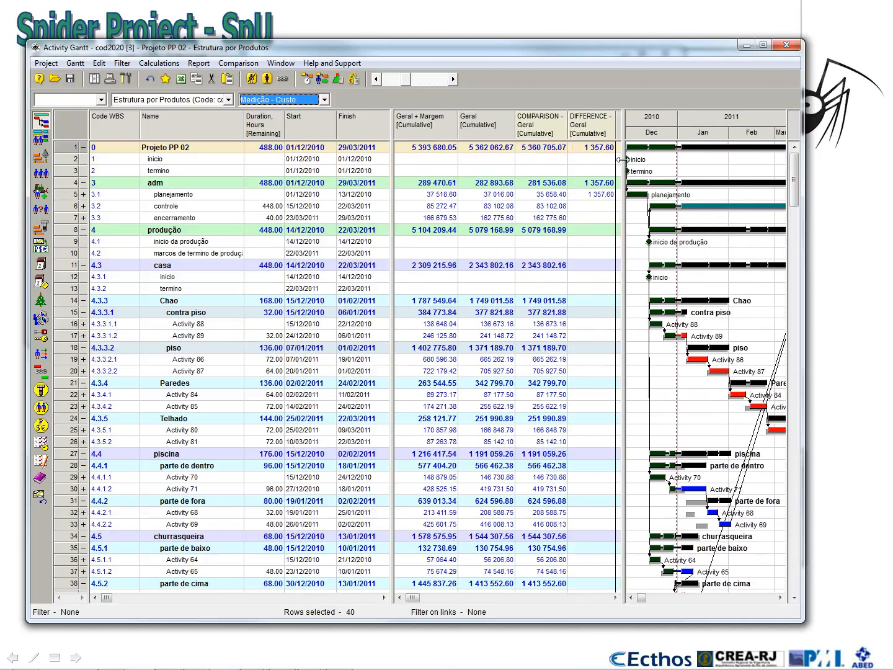
Run Cost and Material Calculation with the existing options and close its report.
{"action": "left_click", "coordinate": [353, 78]}
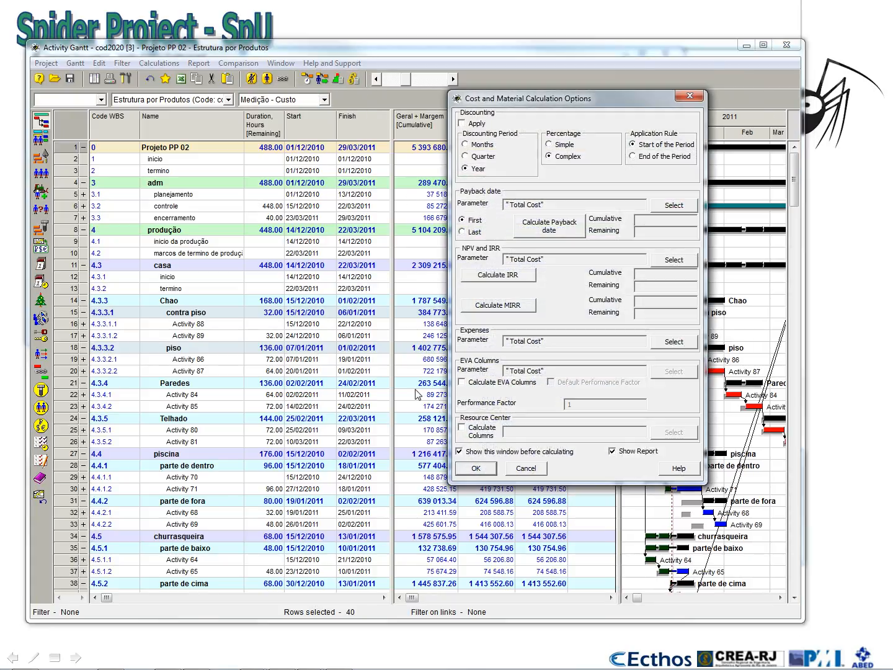
{"action": "left_click", "coordinate": [472, 469]}
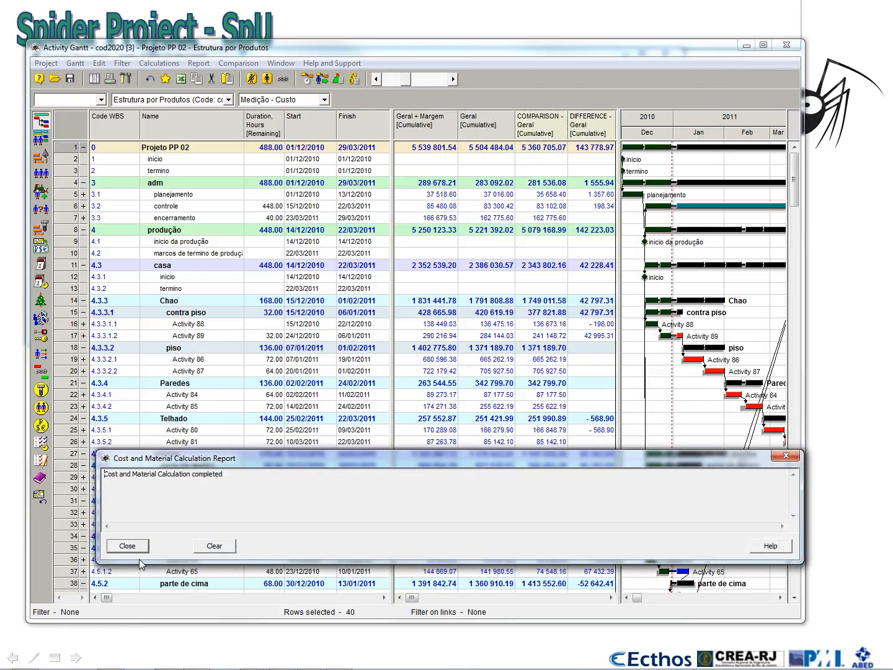
{"action": "left_click", "coordinate": [130, 545]}
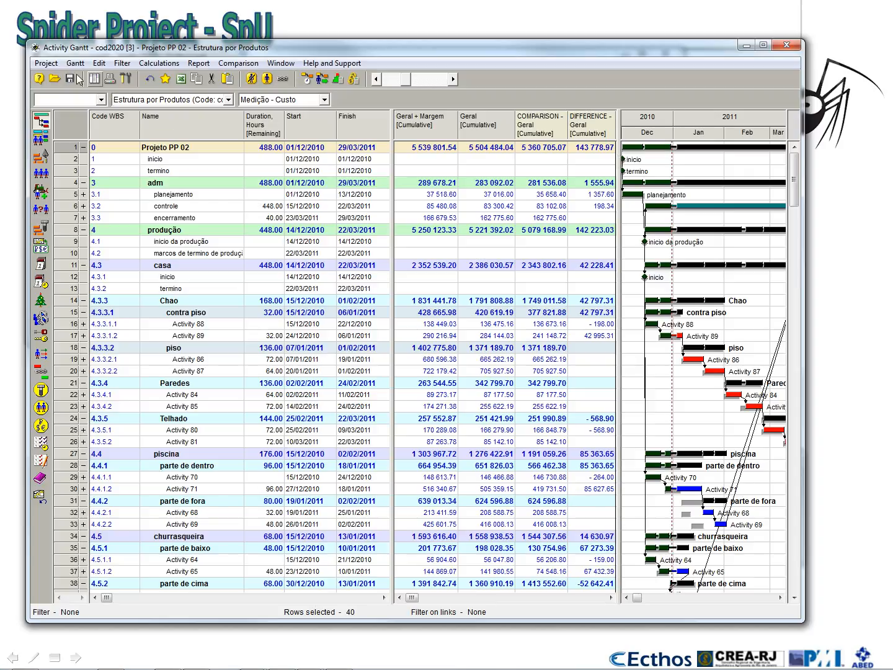
Check the project version and baseline version in the project properties, and close them.
{"action": "left_click", "coordinate": [46, 63]}
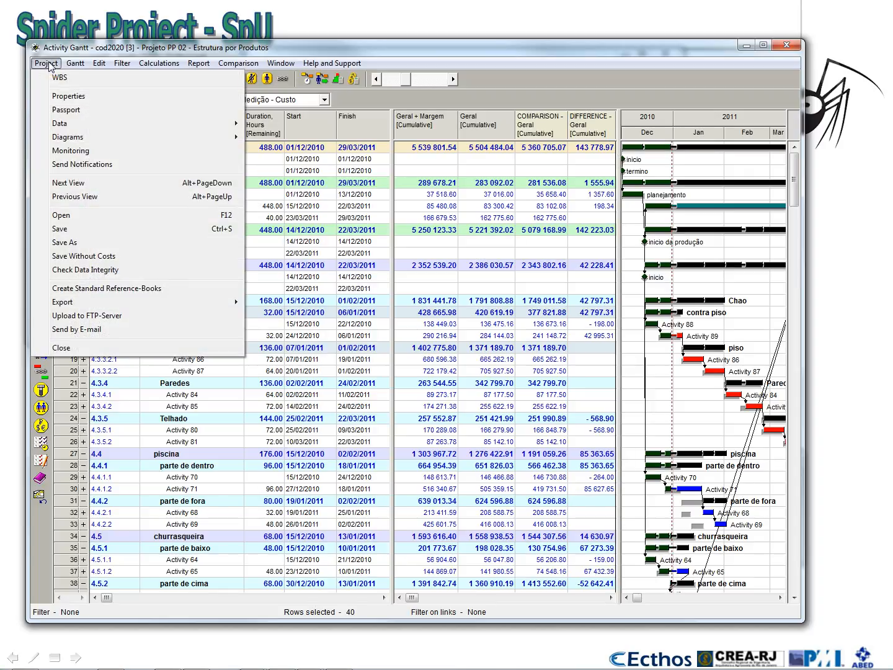
{"action": "left_click", "coordinate": [61, 97]}
{"action": "left_click", "coordinate": [456, 320]}
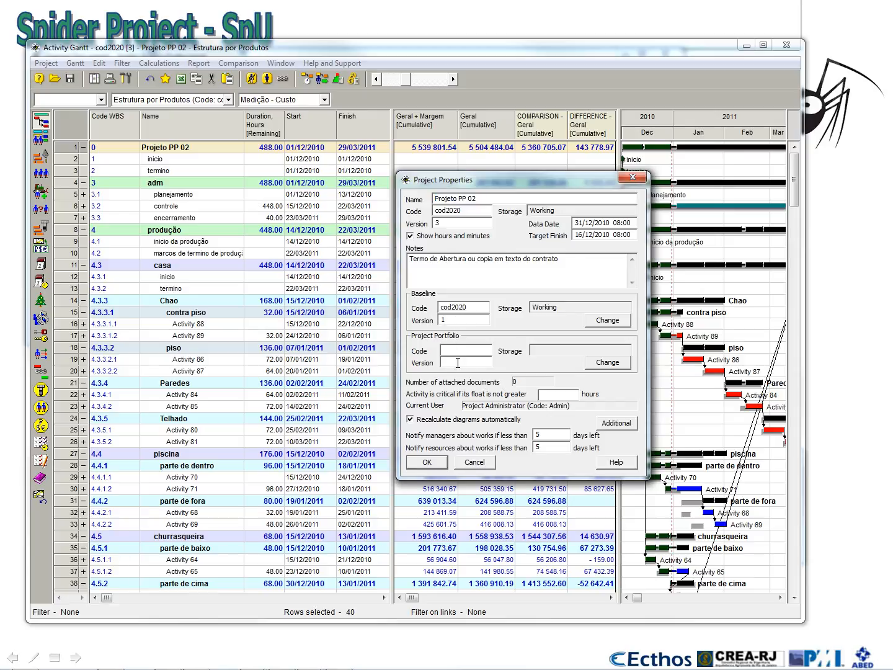
{"action": "left_click", "coordinate": [437, 467]}
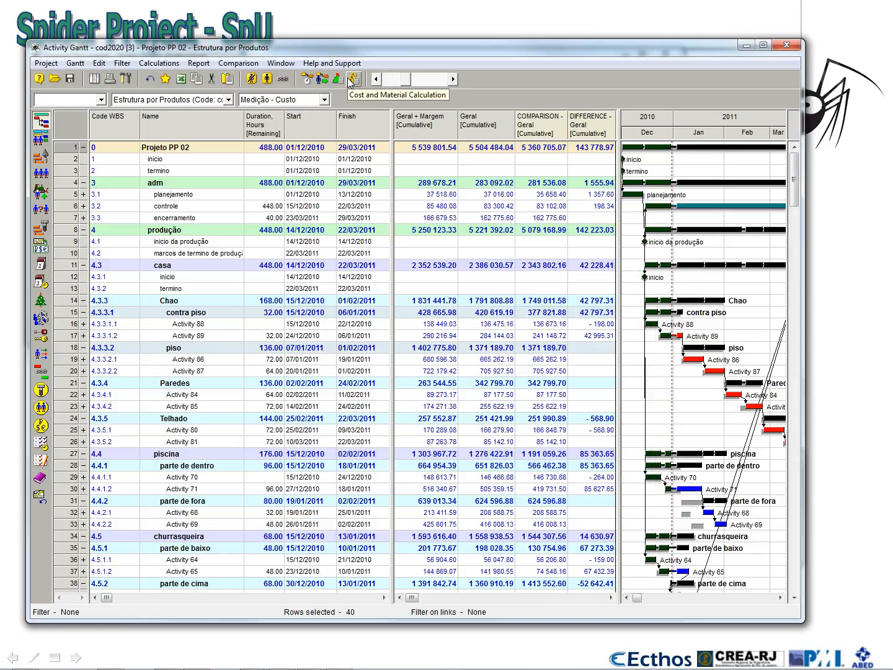
Examine the baseline charts in Medição - Recursos / Materiais / $$ and the project result in Fluxo de Caixa.
{"action": "left_click", "coordinate": [323, 100]}
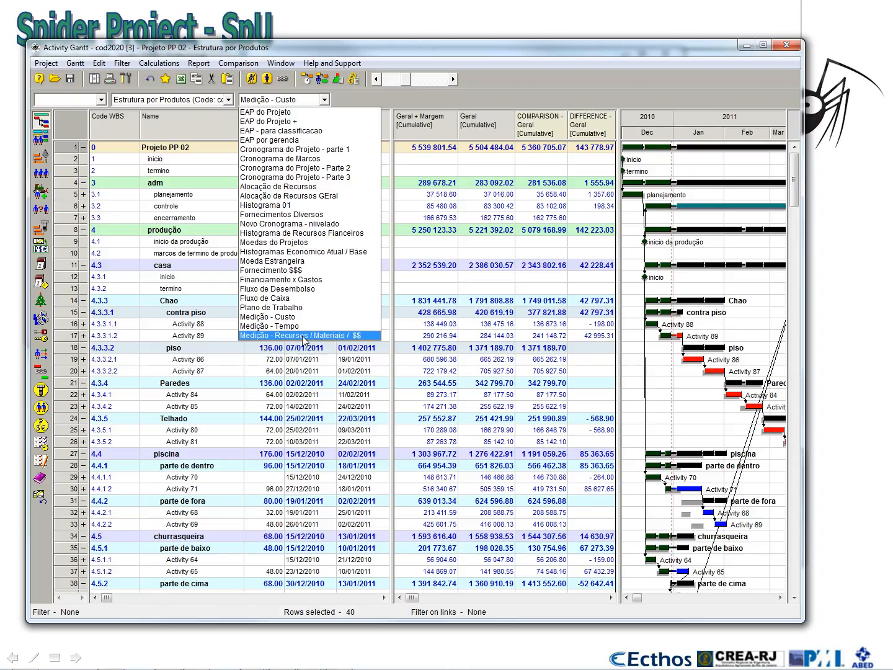
{"action": "left_click", "coordinate": [304, 336]}
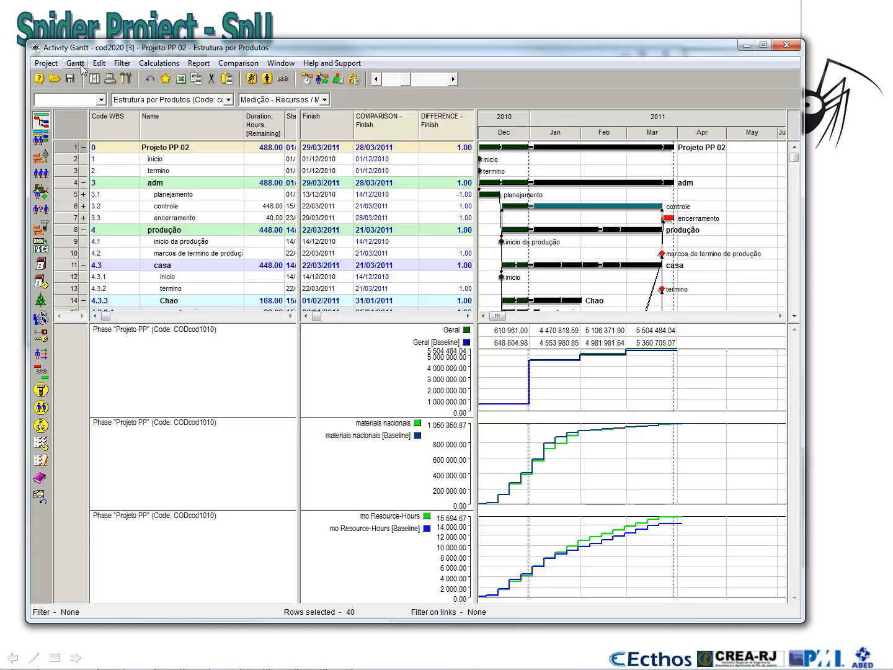
{"action": "left_click", "coordinate": [276, 99]}
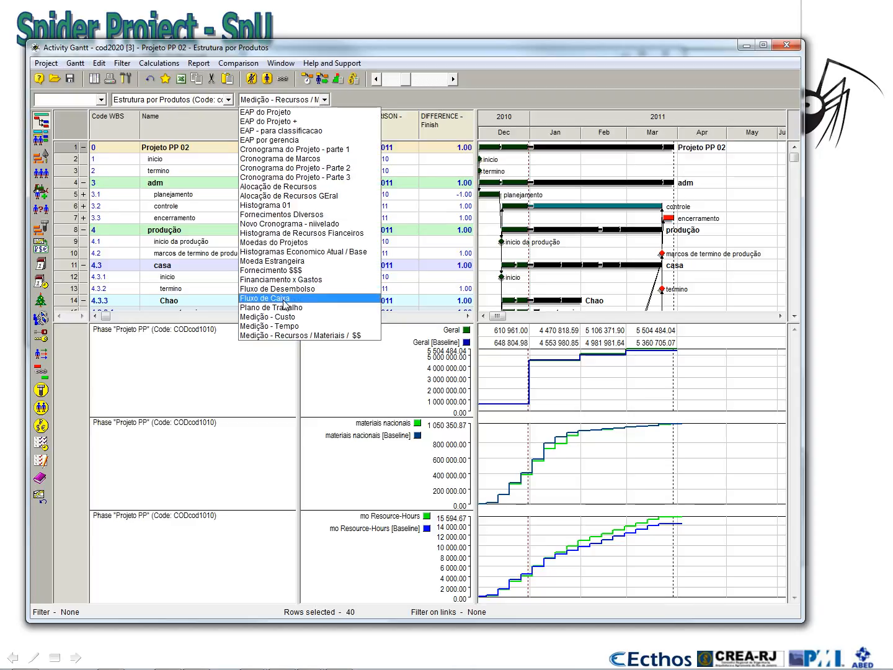
{"action": "left_click", "coordinate": [285, 299]}
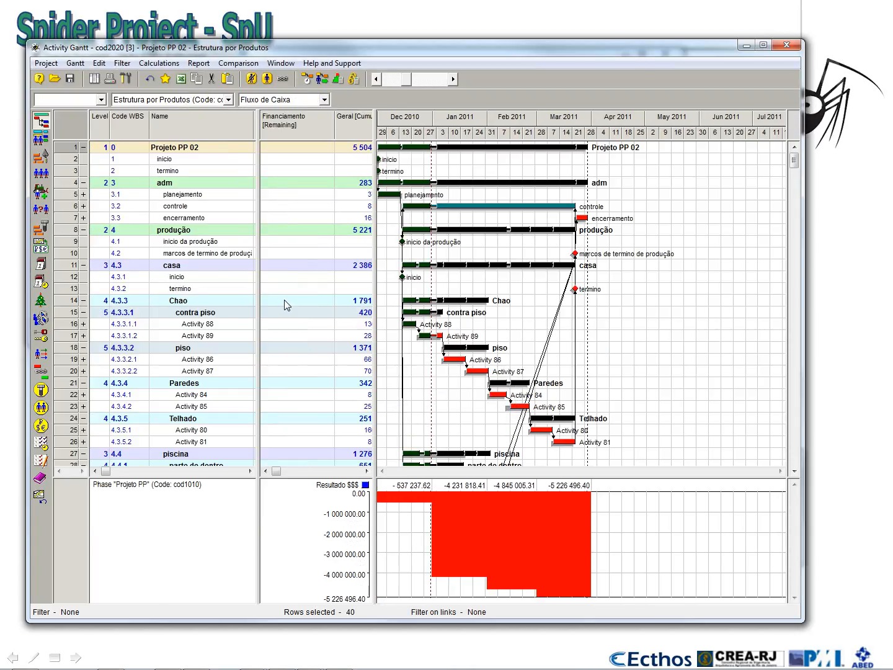
Create a Gantt configuration named "Analise de EVM" based on Plano de Trabalho and delete its resource overloads diagram.
{"action": "left_click", "coordinate": [271, 99]}
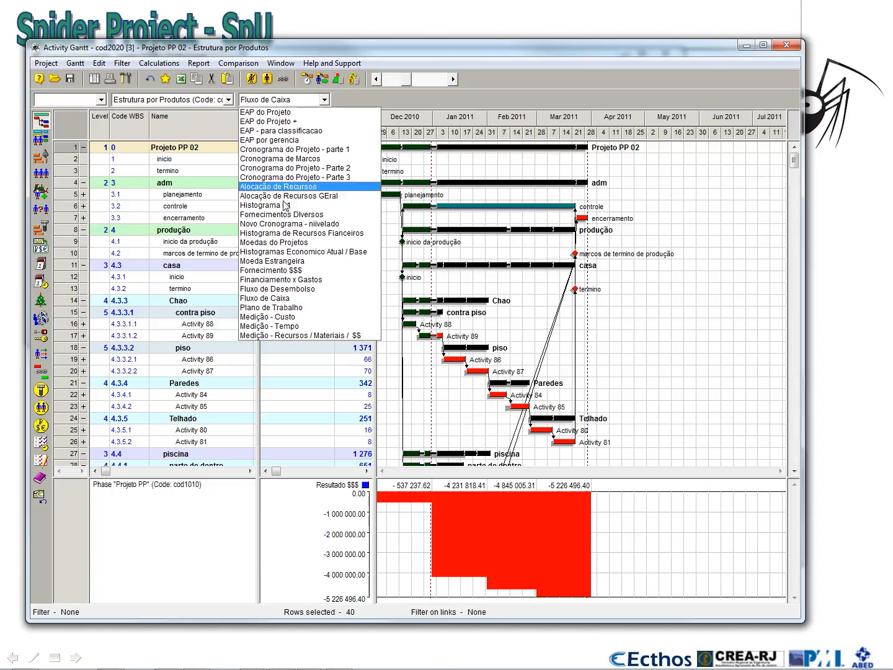
{"action": "left_click", "coordinate": [289, 308]}
{"action": "left_click", "coordinate": [75, 63]}
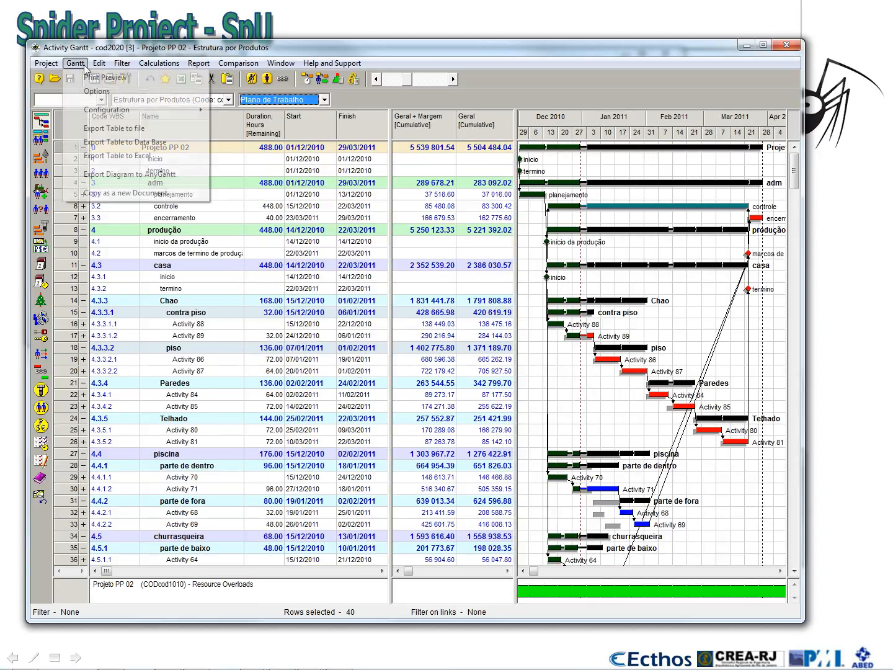
{"action": "mouse_move", "coordinate": [106, 110]}
{"action": "left_click", "coordinate": [305, 152]}
{"action": "key", "text": "Tab"}
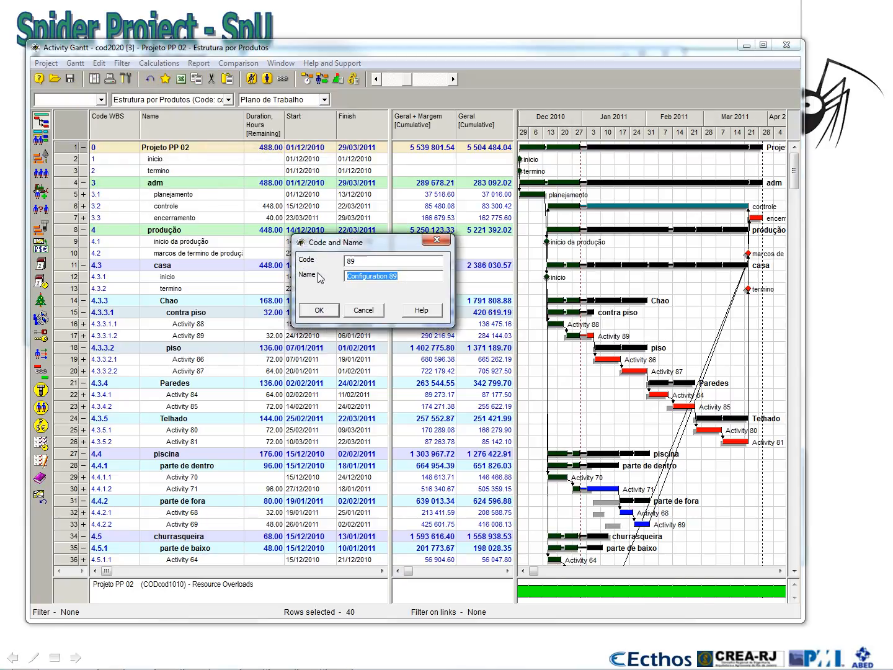
{"action": "type", "text": "Analise de EVM"}
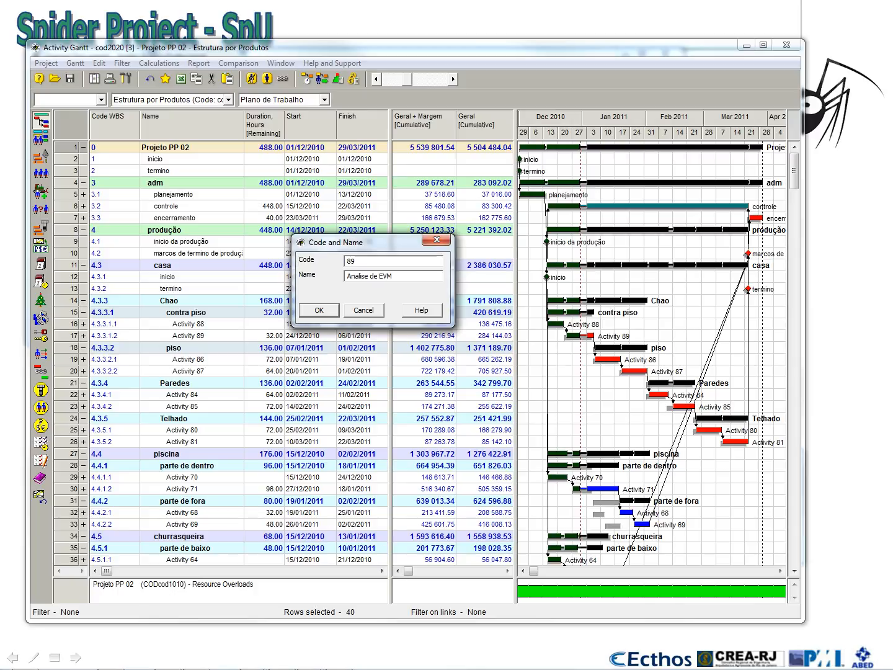
{"action": "left_click", "coordinate": [321, 313]}
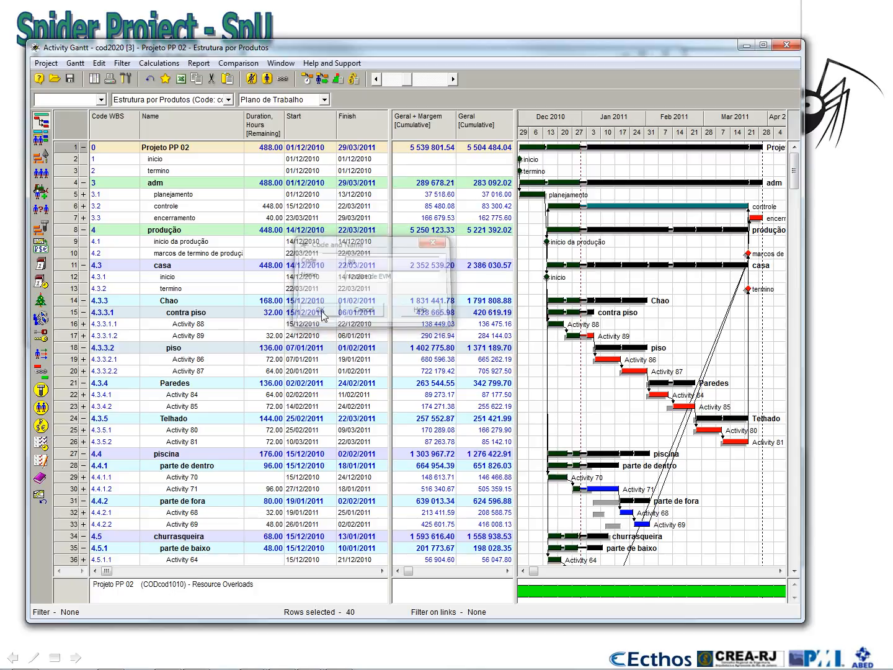
{"action": "right_click", "coordinate": [603, 594]}
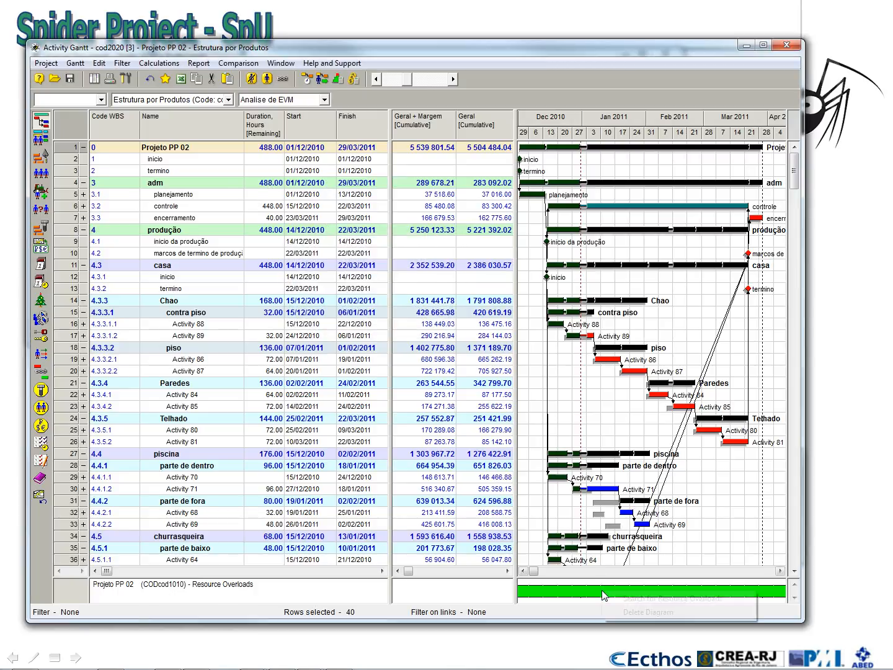
{"action": "left_click", "coordinate": [648, 613]}
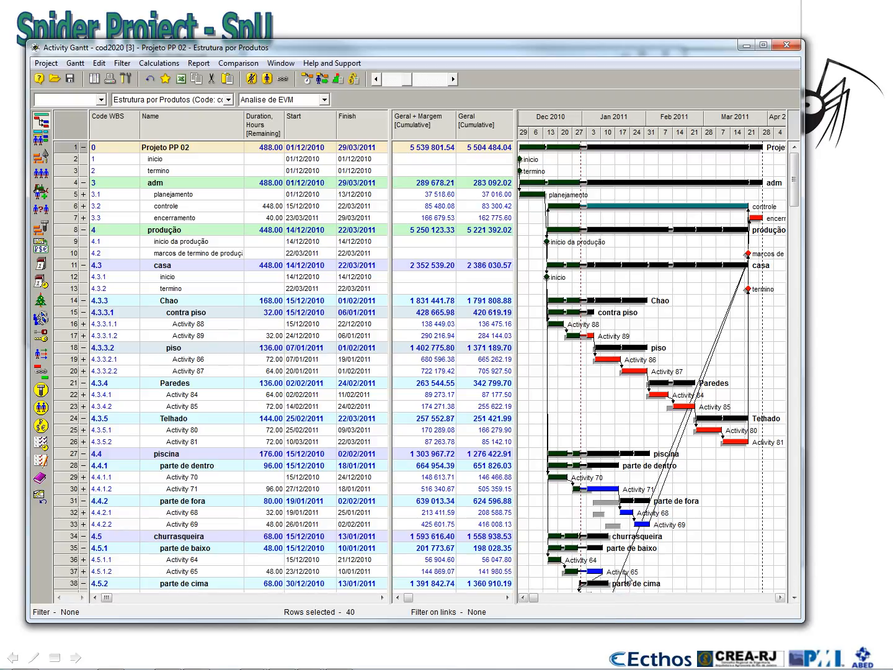
Start an Earned Value Analysis diagram for the Projeto PP 02 phase, adding ACWP, BCWP and BCWS for the Geral cost center.
{"action": "right_click", "coordinate": [75, 150]}
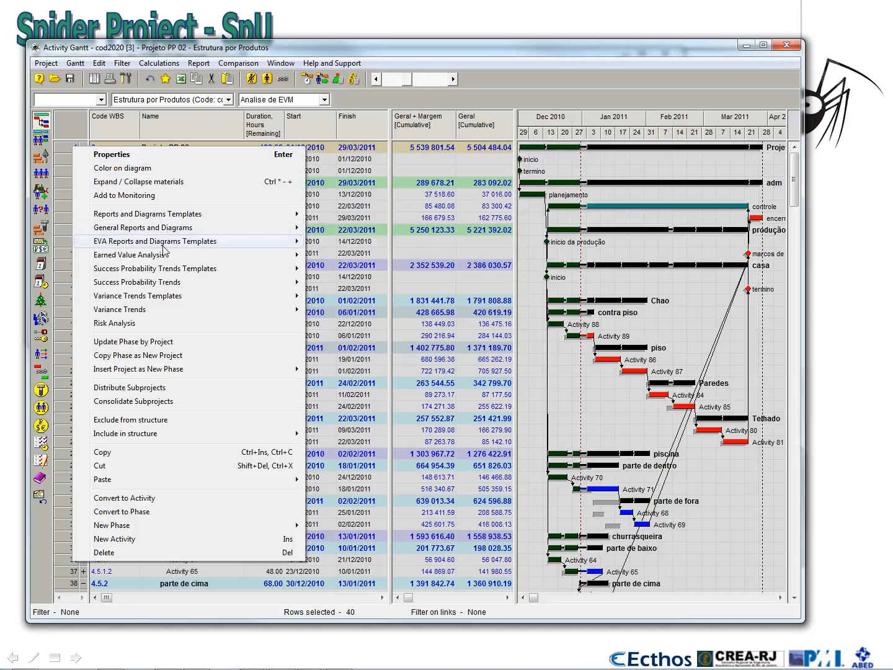
{"action": "mouse_move", "coordinate": [165, 256]}
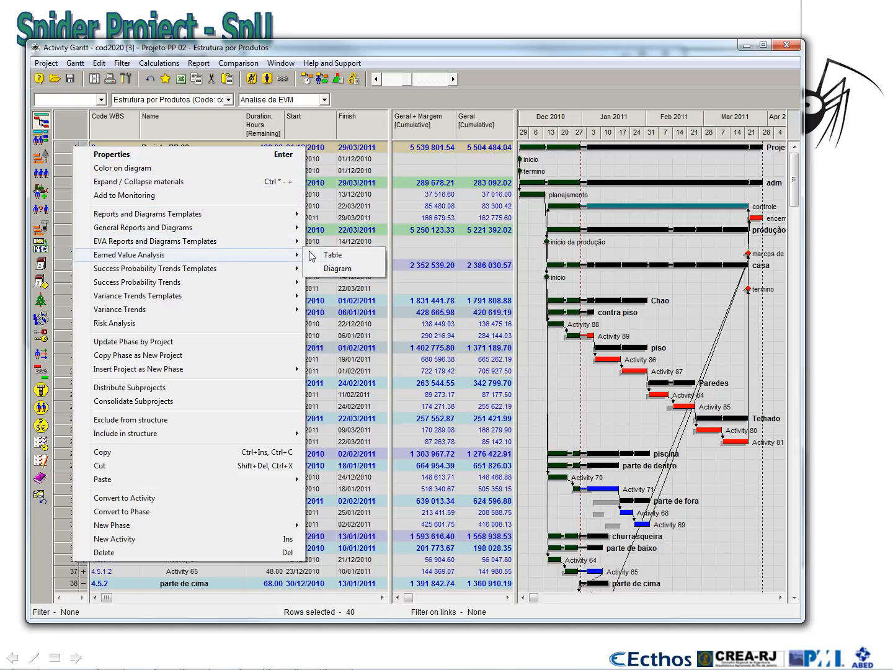
{"action": "left_click", "coordinate": [339, 269]}
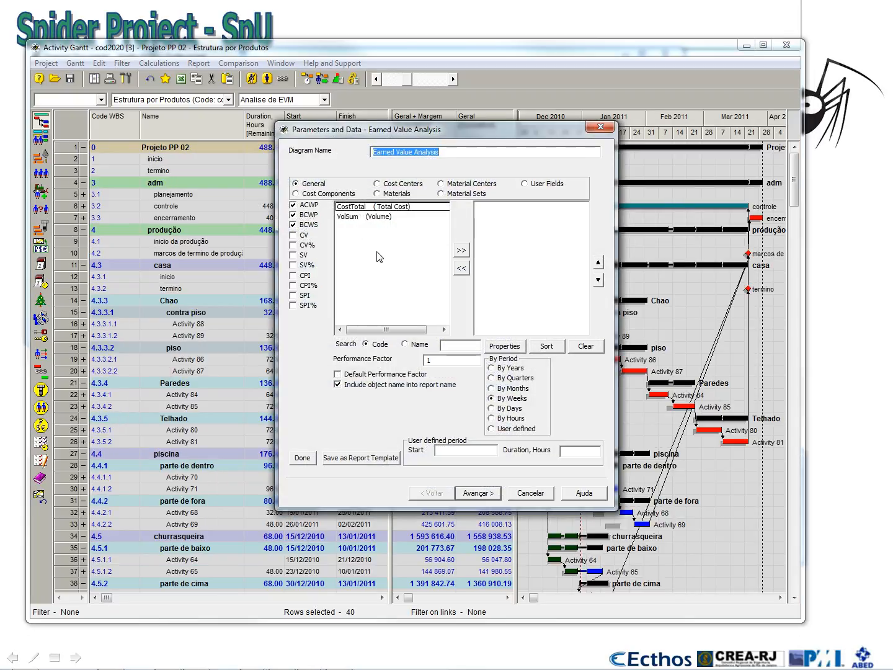
{"action": "left_click", "coordinate": [365, 212]}
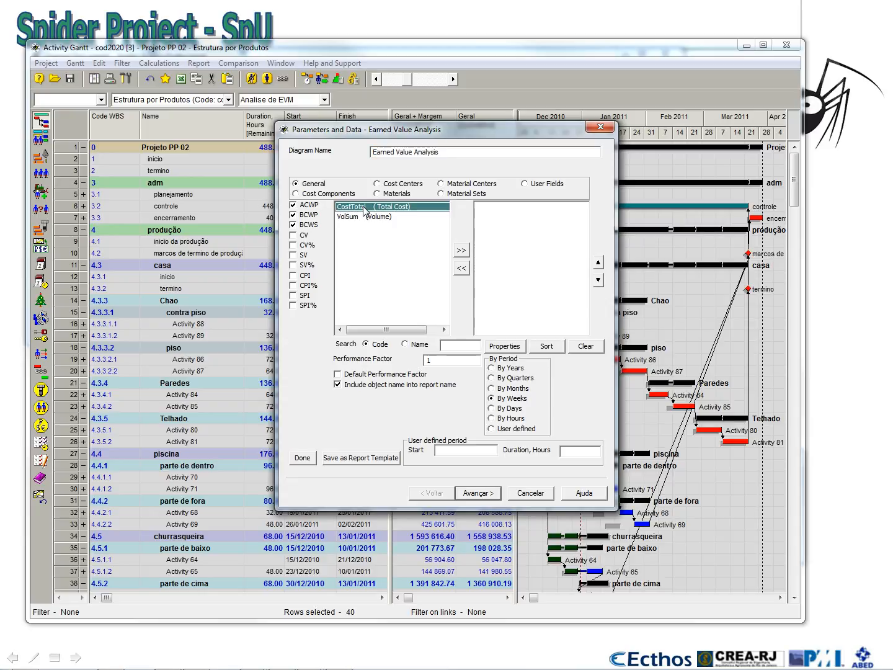
{"action": "left_click", "coordinate": [388, 187]}
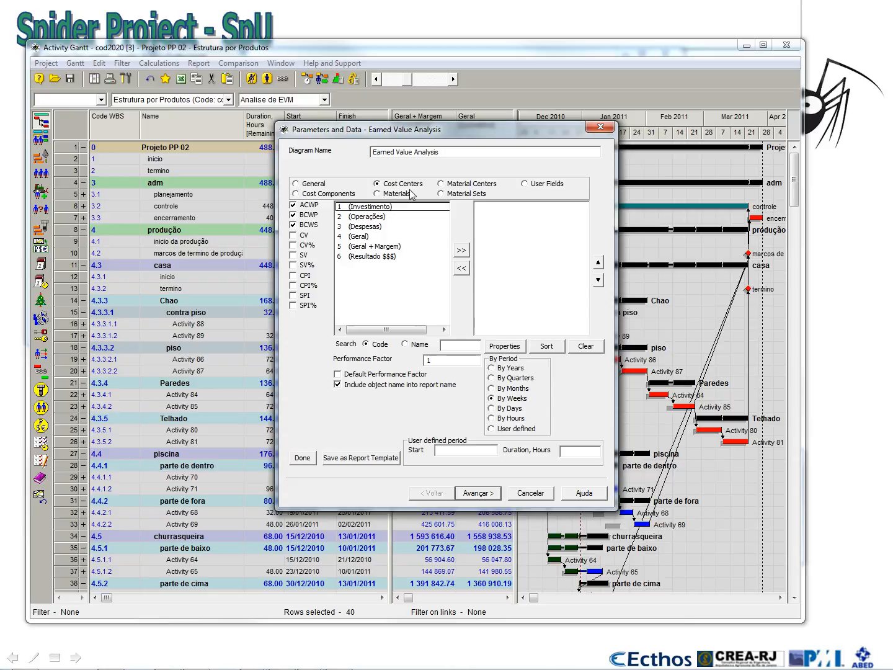
{"action": "left_click", "coordinate": [334, 194]}
{"action": "left_click", "coordinate": [394, 184]}
{"action": "left_click", "coordinate": [353, 238]}
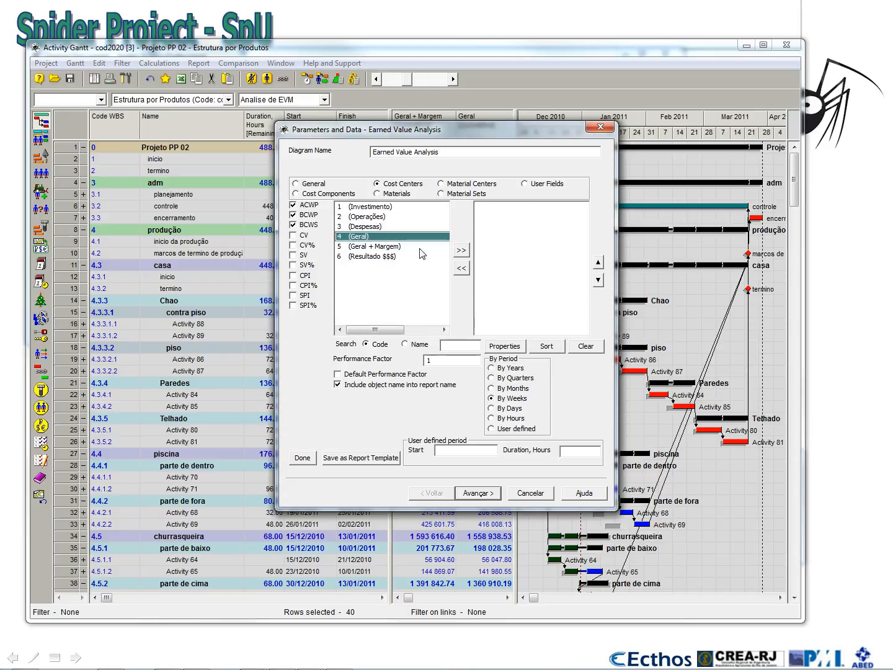
{"action": "left_click", "coordinate": [461, 249]}
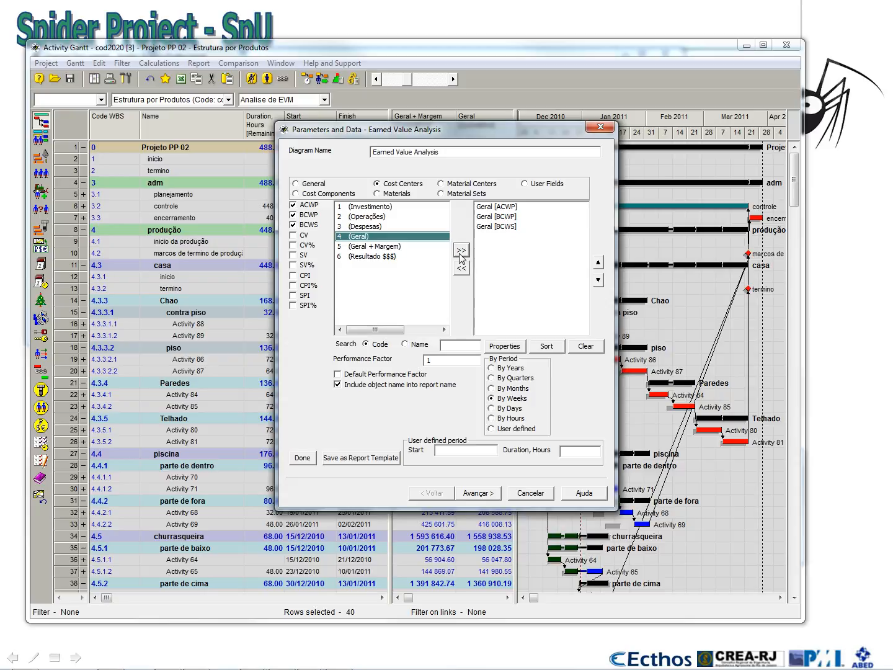
Select the Geral BCWS, BCWP and ACWP entries, set the period to By Months, and proceed to the diagram settings.
{"action": "left_click", "coordinate": [503, 227]}
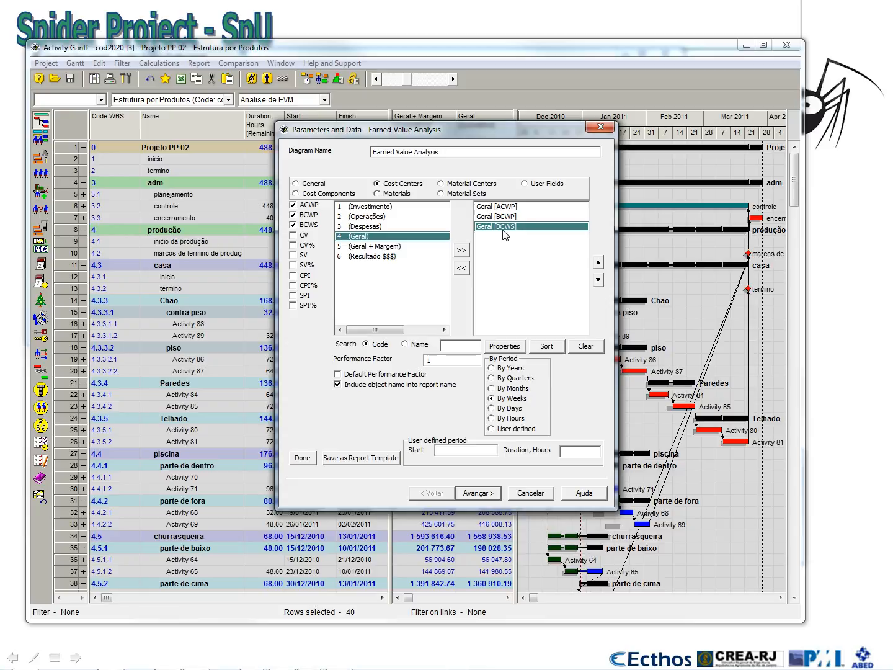
{"action": "left_click", "coordinate": [508, 218], "text": "shift"}
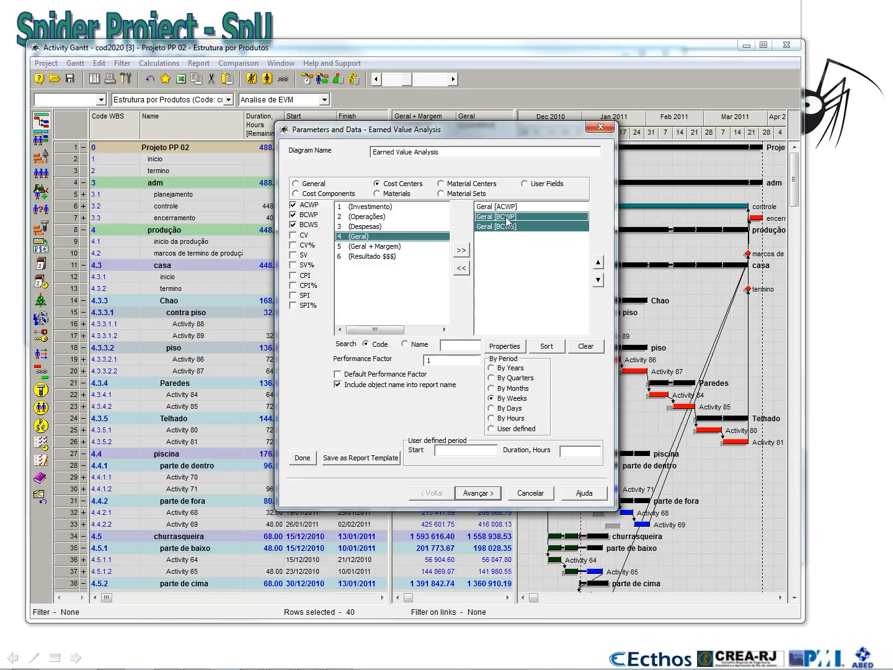
{"action": "left_click", "coordinate": [508, 207], "text": "ctrl"}
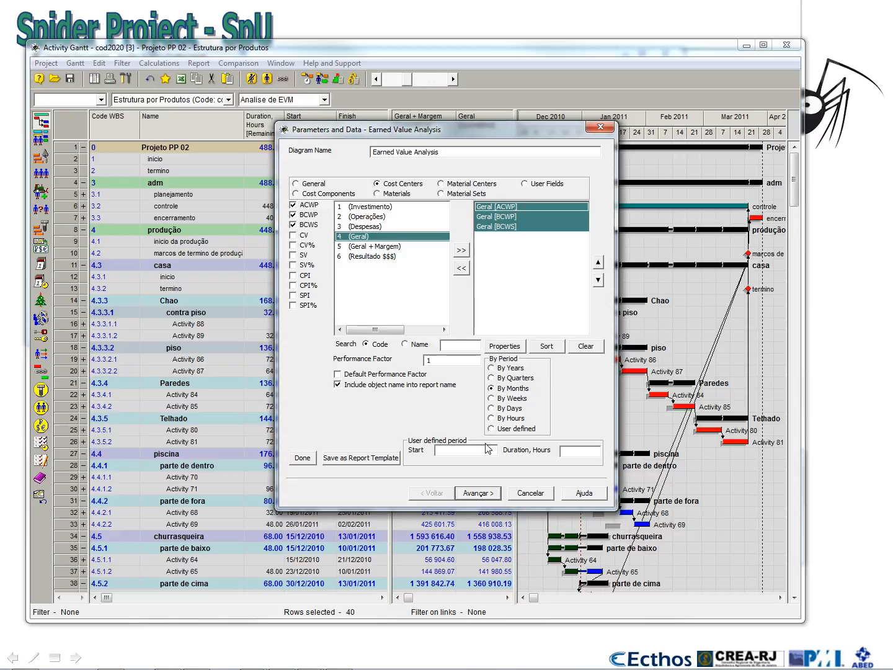
{"action": "left_click", "coordinate": [477, 494]}
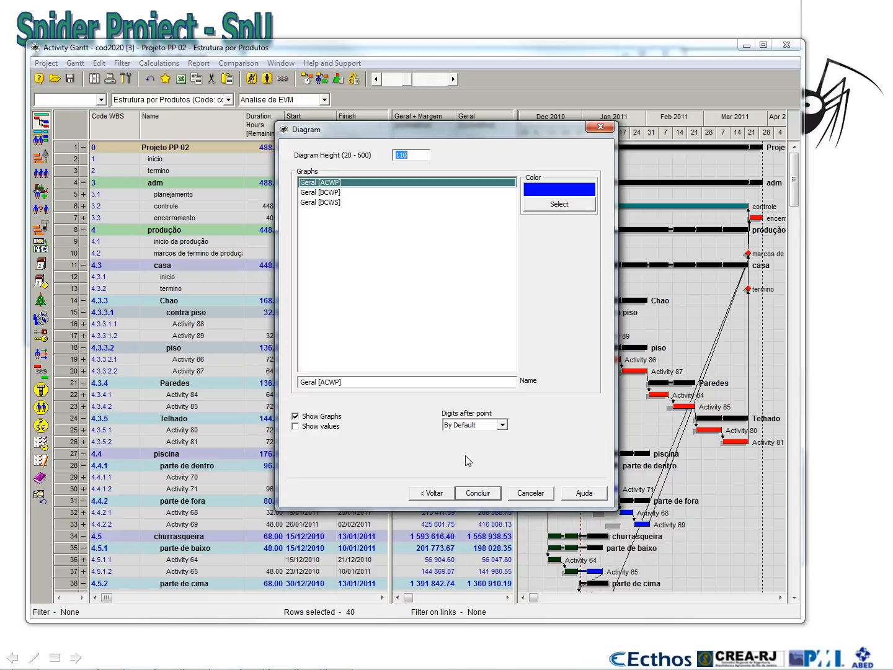
Set the color of the Geral [BCWS] graph to dark blue.
{"action": "left_click", "coordinate": [329, 202]}
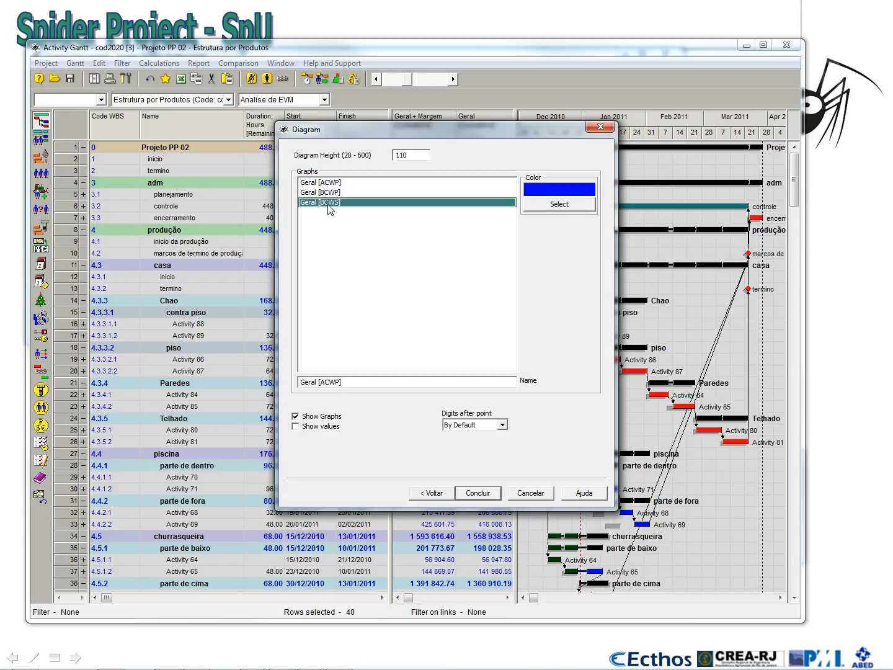
{"action": "left_click", "coordinate": [535, 210]}
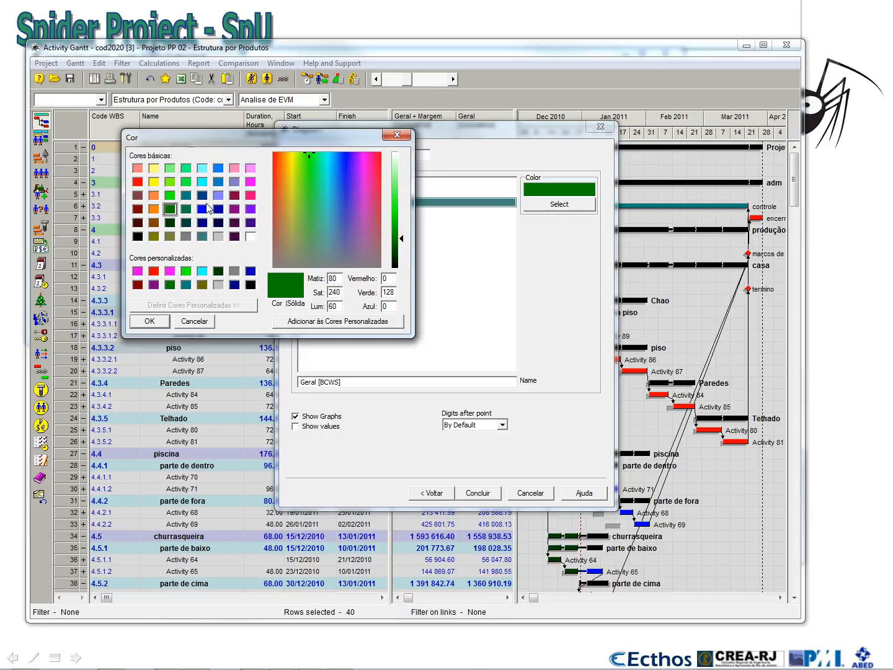
{"action": "left_click", "coordinate": [202, 196]}
{"action": "left_click", "coordinate": [149, 321]}
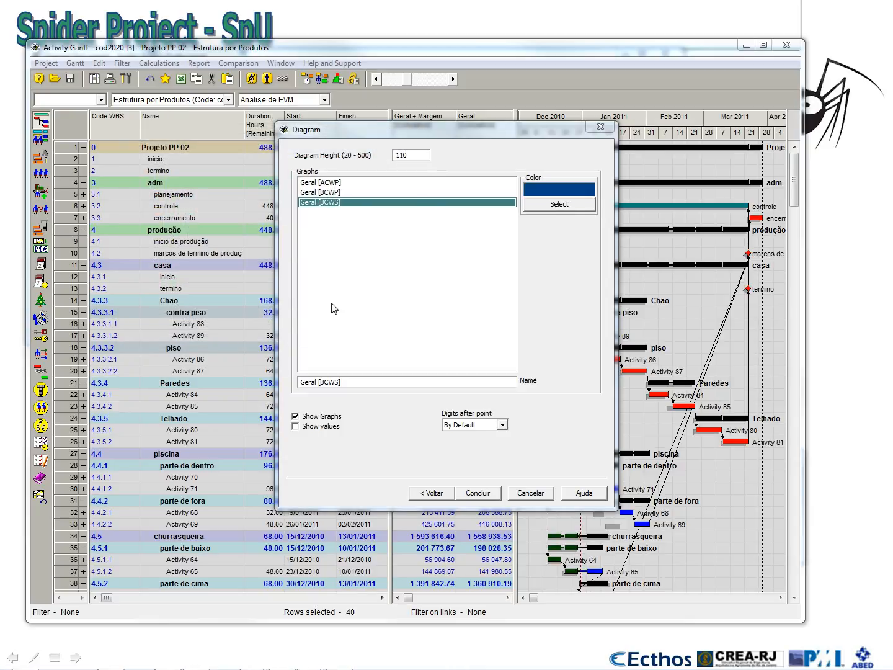
Set the color of the Geral [BCWP] graph to bright green.
{"action": "left_click", "coordinate": [334, 194]}
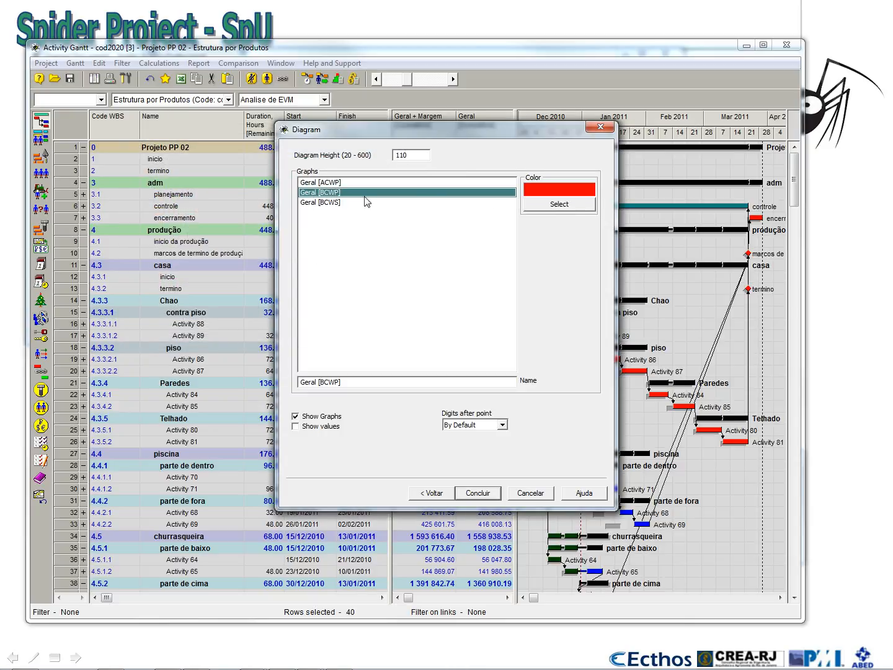
{"action": "left_click", "coordinate": [540, 204]}
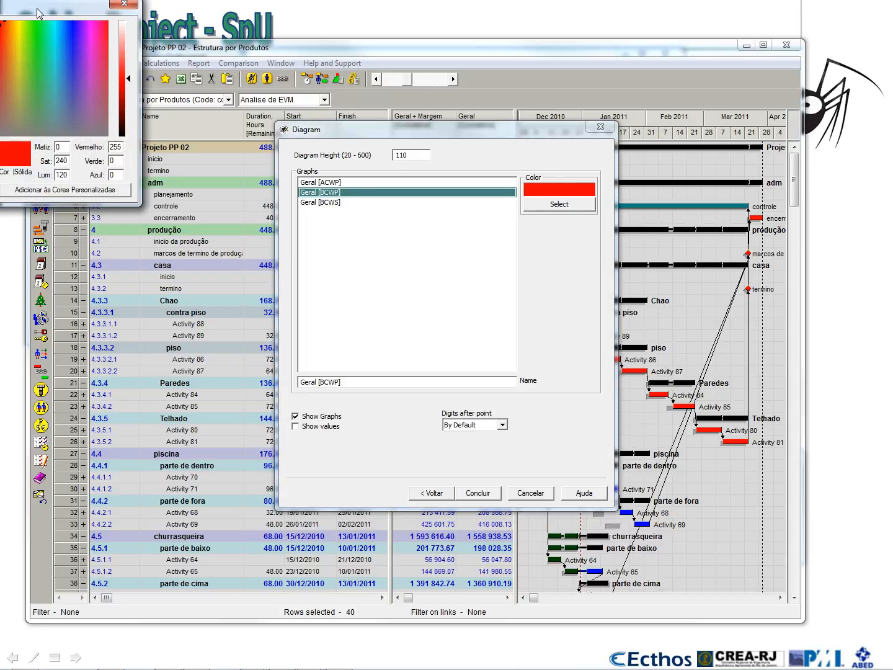
{"action": "left_click_drag", "start_coordinate": [36, 9], "coordinate": [318, 118]}
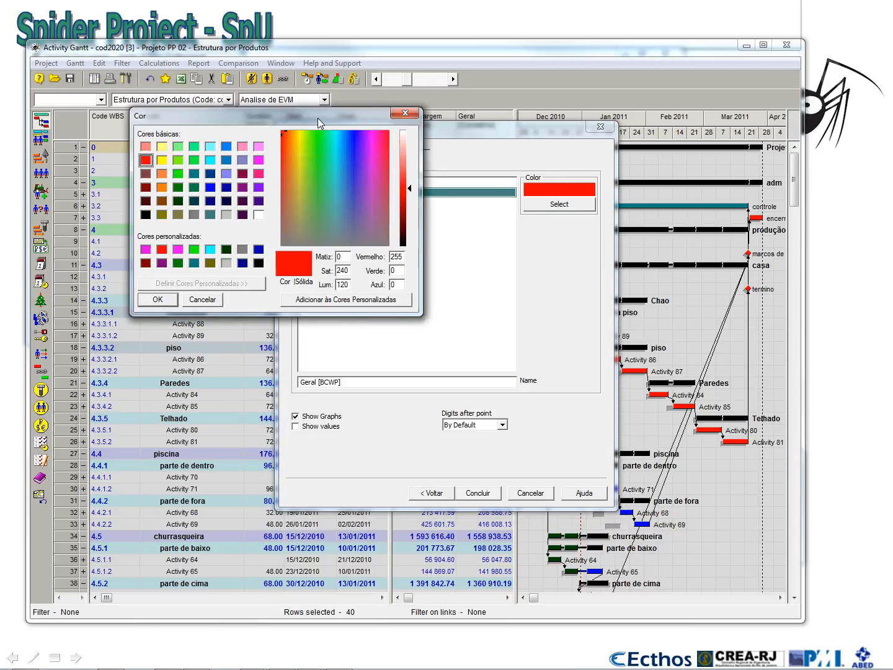
{"action": "left_click", "coordinate": [179, 176]}
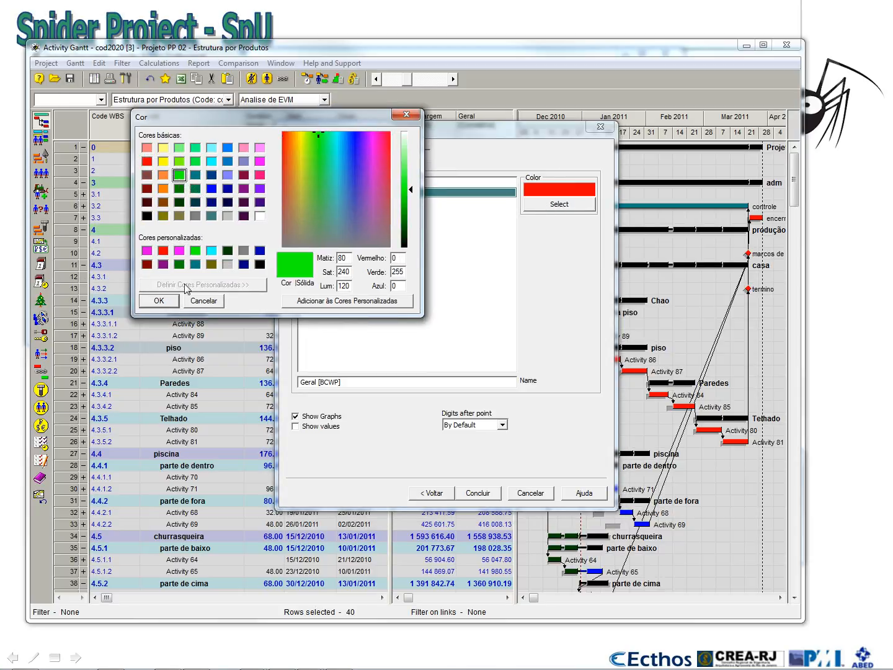
{"action": "left_click", "coordinate": [161, 300]}
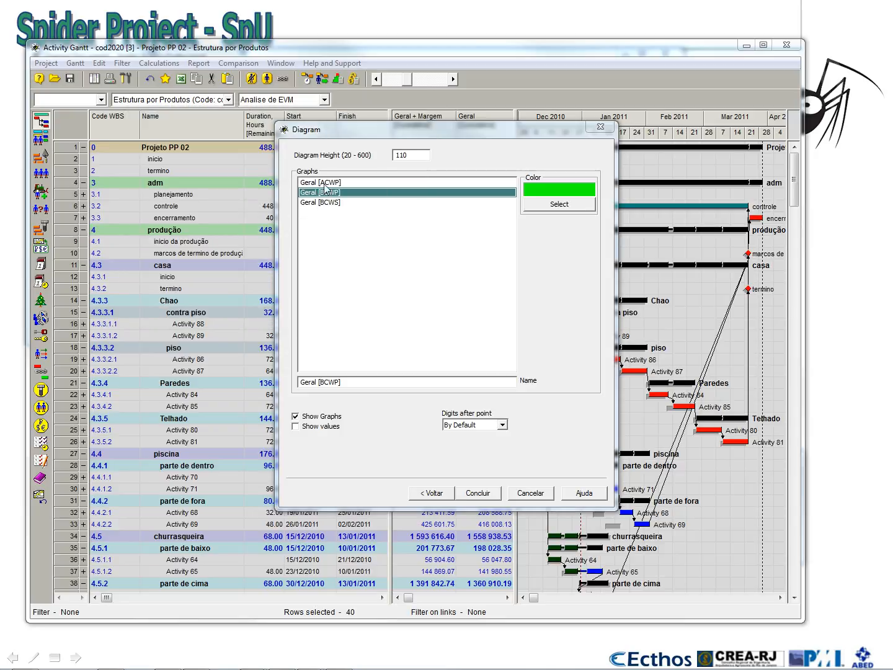
Set the Geral [ACWP] graph to red, enable Show values, and finish the Earned Value Analysis diagram.
{"action": "left_click", "coordinate": [327, 185]}
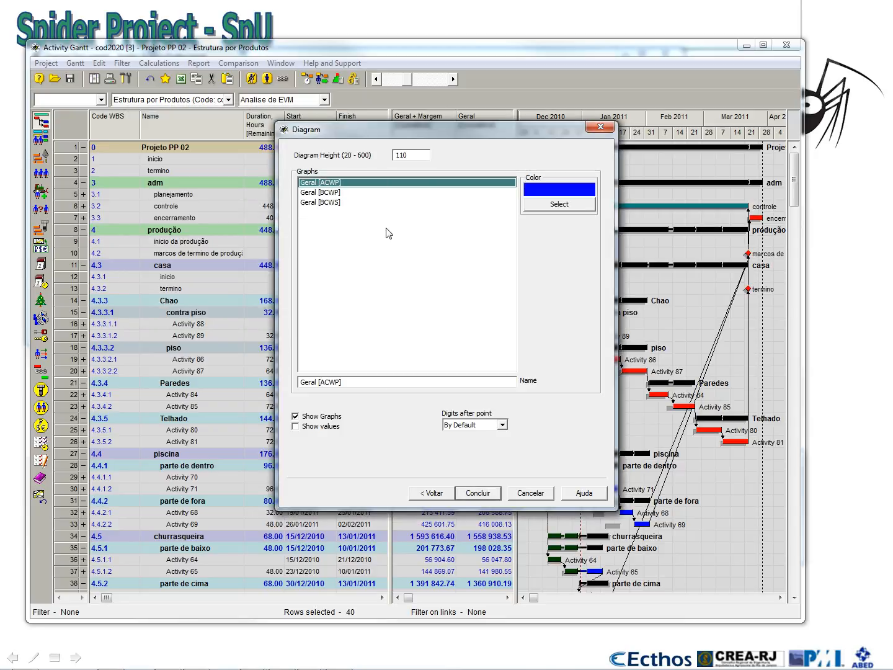
{"action": "left_click", "coordinate": [528, 210]}
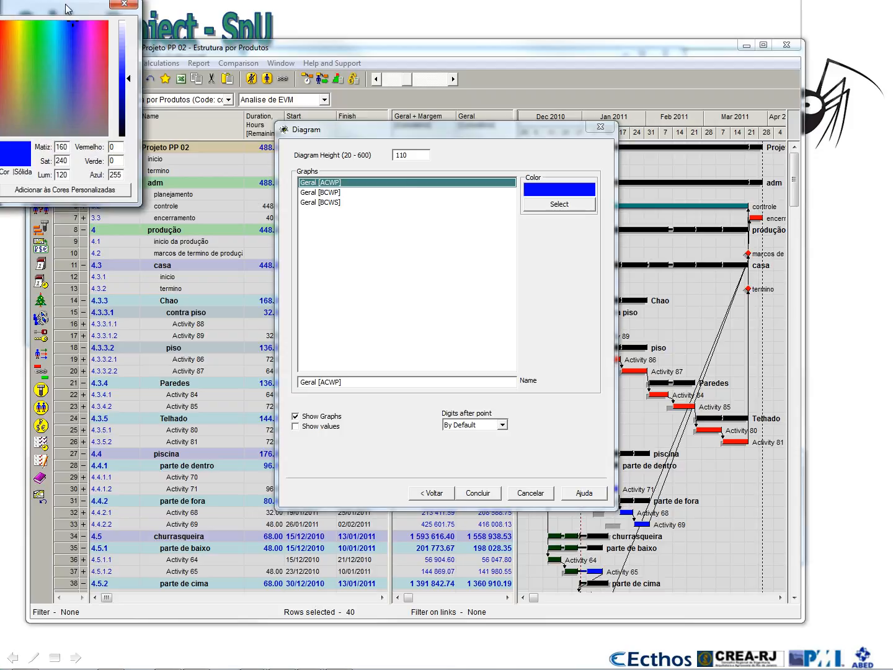
{"action": "left_click", "coordinate": [167, 166]}
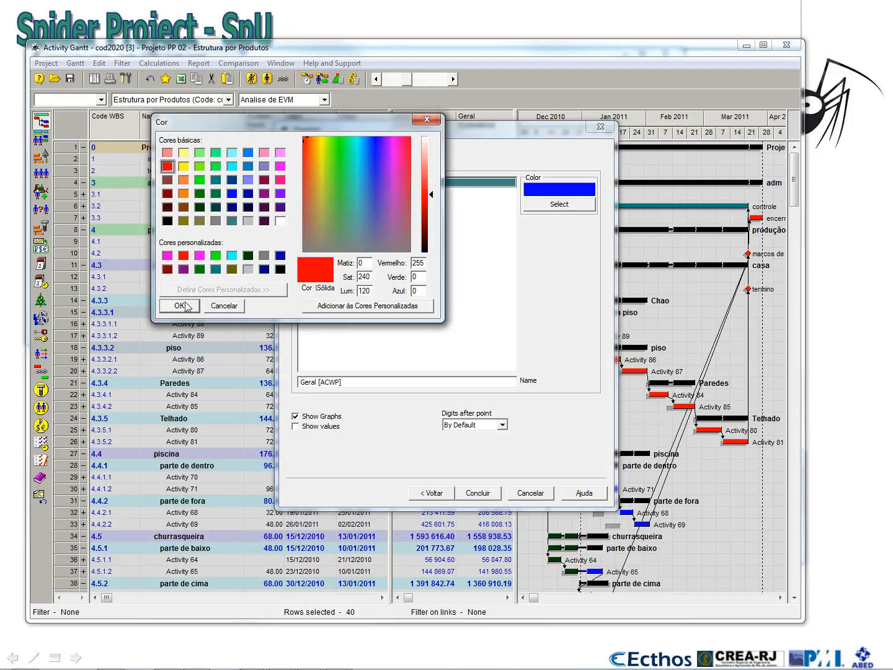
{"action": "left_click", "coordinate": [179, 305]}
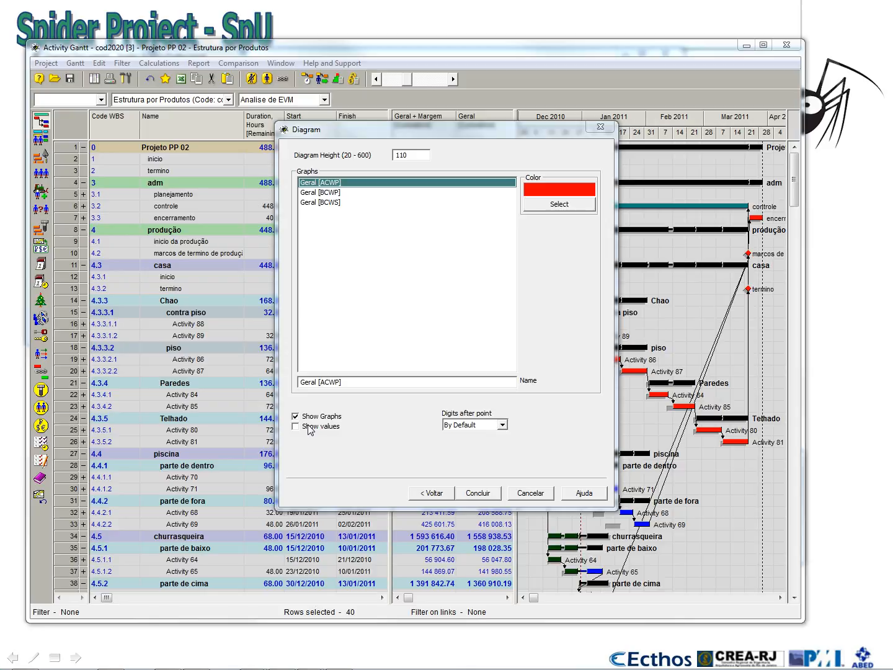
{"action": "left_click", "coordinate": [309, 428]}
{"action": "left_click", "coordinate": [477, 493]}
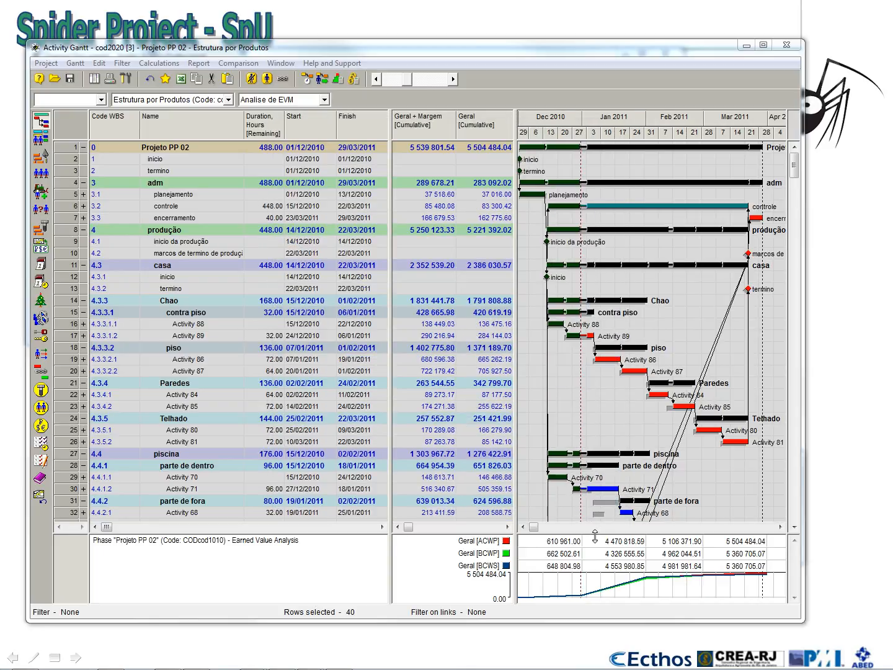
Set the height of the Earned Value Analysis diagram to 400.
{"action": "right_click", "coordinate": [597, 546]}
{"action": "left_click", "coordinate": [623, 552]}
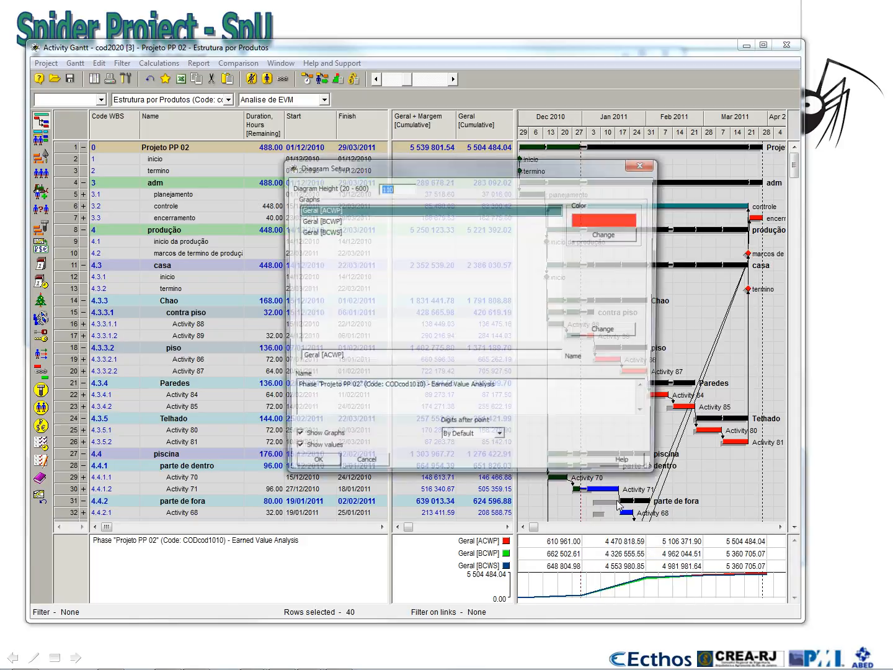
{"action": "type", "text": "400"}
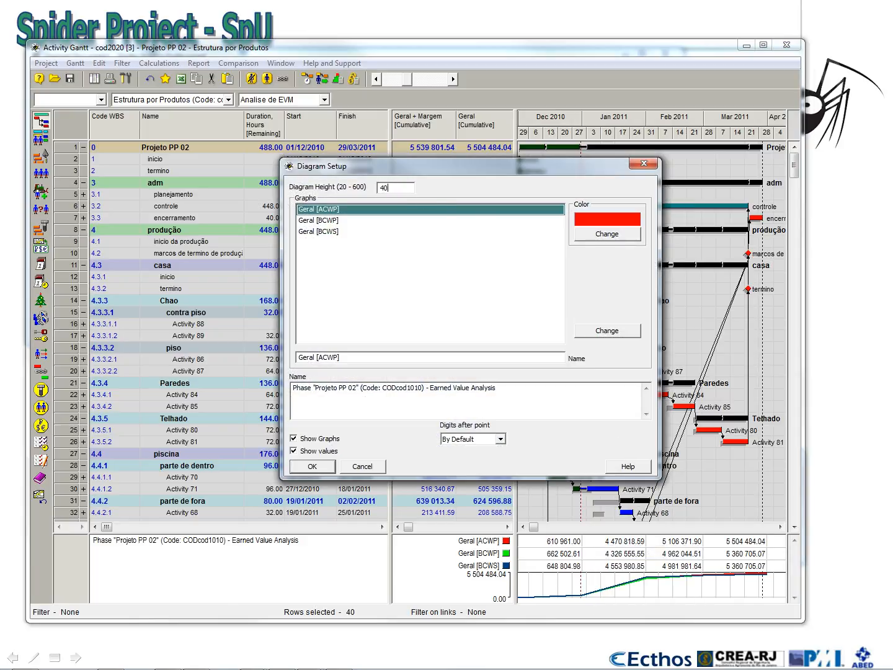
{"action": "left_click", "coordinate": [323, 465]}
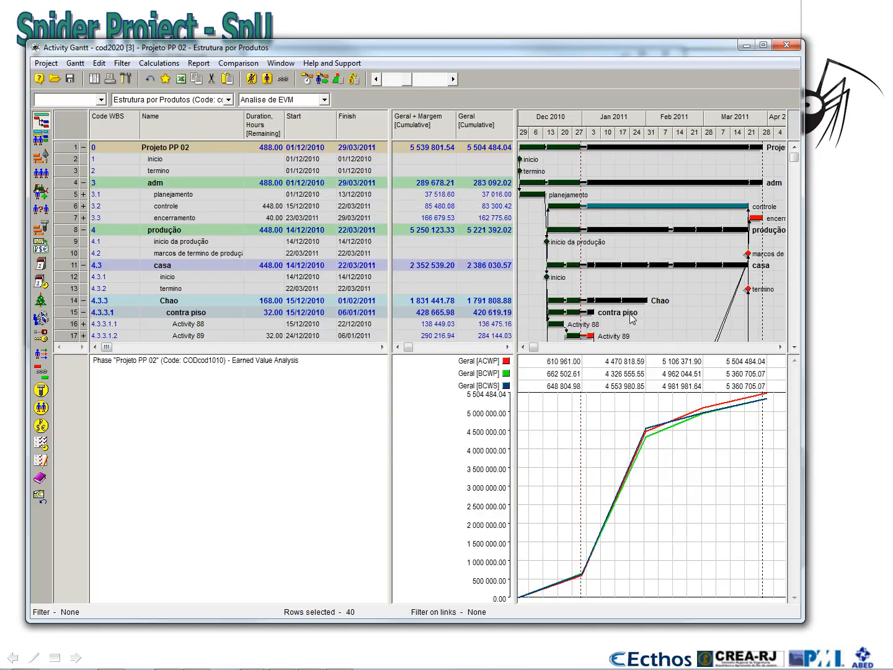
Save the Gantt configuration with the earned value diagram in the project as current.
{"action": "left_click", "coordinate": [79, 66]}
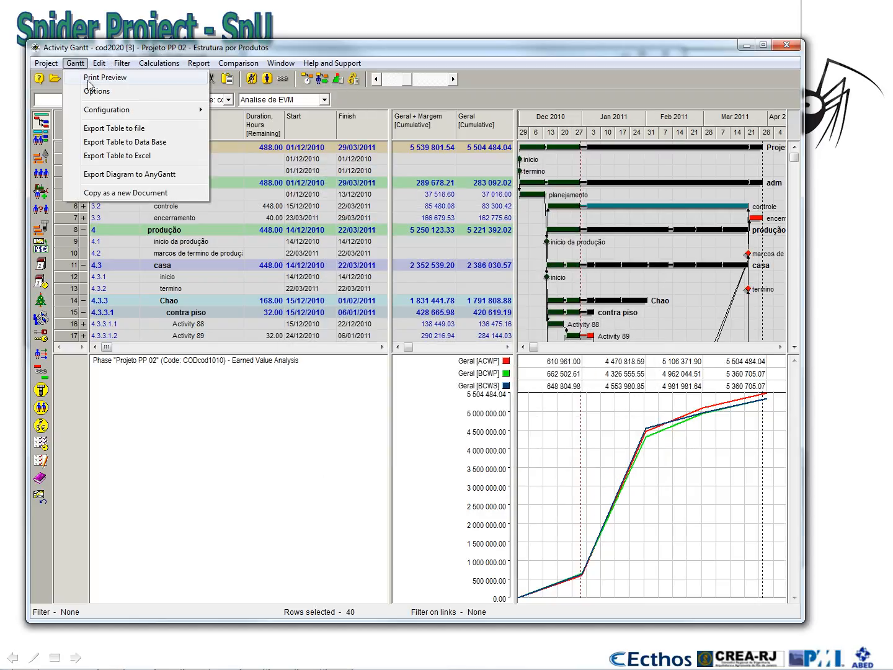
{"action": "mouse_move", "coordinate": [181, 112]}
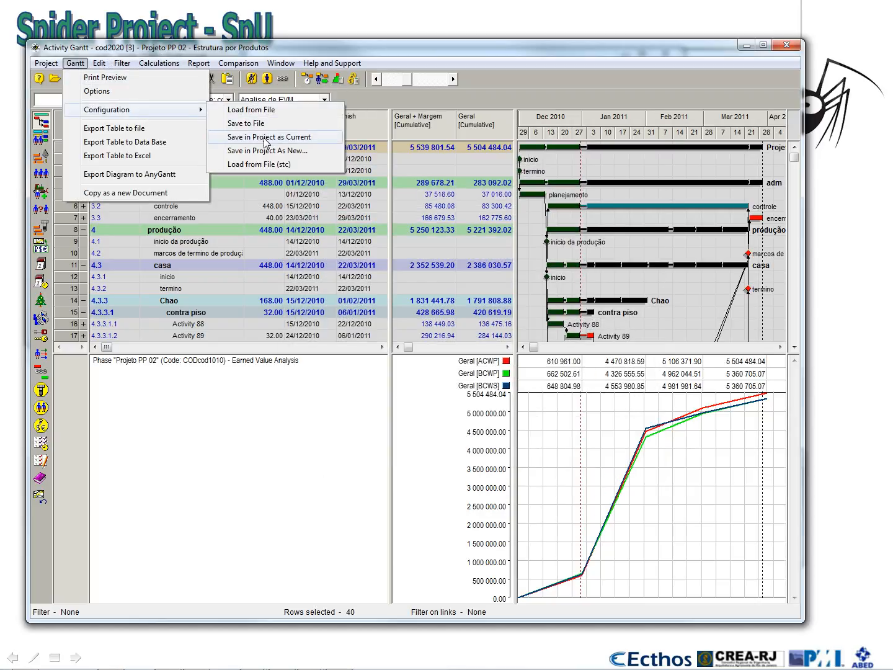
{"action": "left_click", "coordinate": [265, 138]}
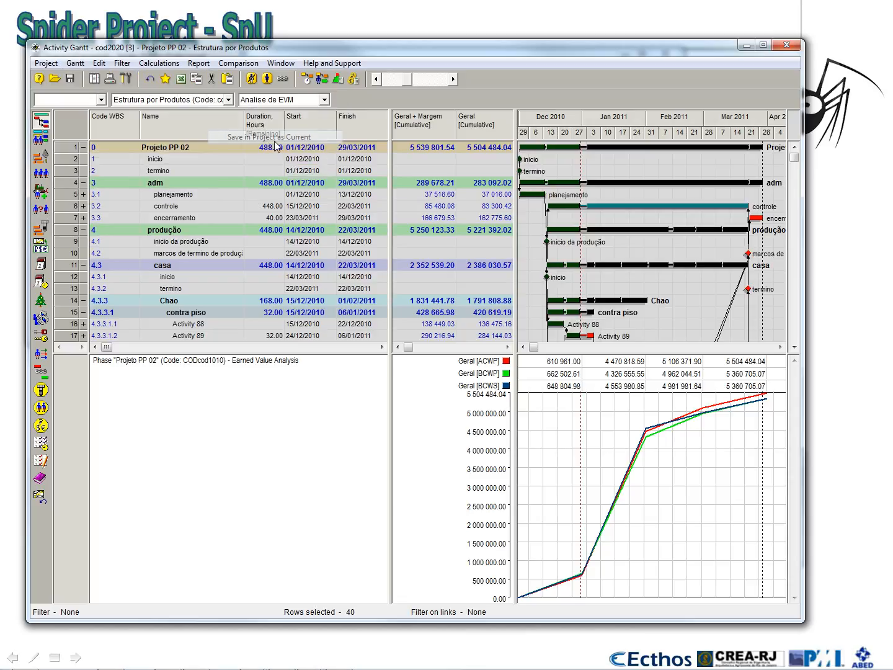
Narrow the table areas, fit the timescale to the whole project, and reveal the Geral + Margem column with the graph legend.
{"action": "left_click_drag", "start_coordinate": [390, 213], "coordinate": [246, 231]}
{"action": "left_click_drag", "start_coordinate": [515, 178], "coordinate": [249, 229]}
{"action": "right_click", "coordinate": [379, 114]}
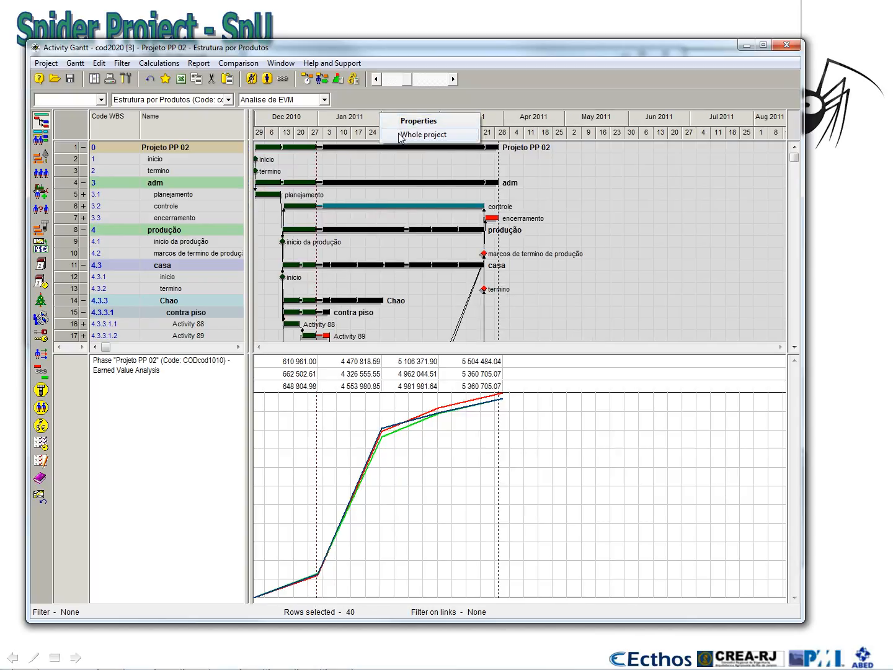
{"action": "left_click", "coordinate": [401, 137]}
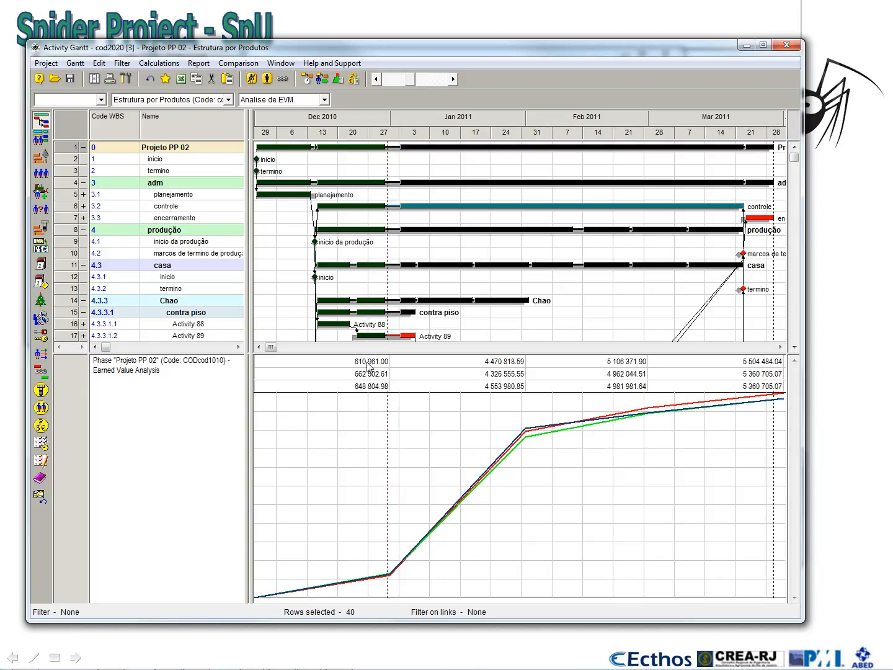
{"action": "left_click_drag", "start_coordinate": [249, 391], "coordinate": [319, 400]}
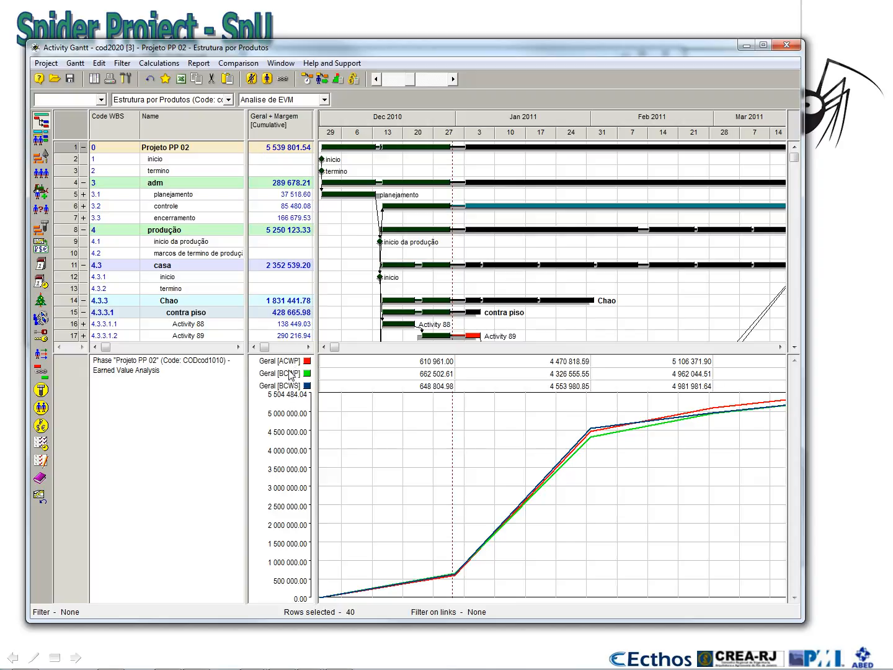
In the Earned Value Analysis diagram's properties, rename the Geral [ACWP] graph to "Geral - custos incorridos".
{"action": "right_click", "coordinate": [374, 379]}
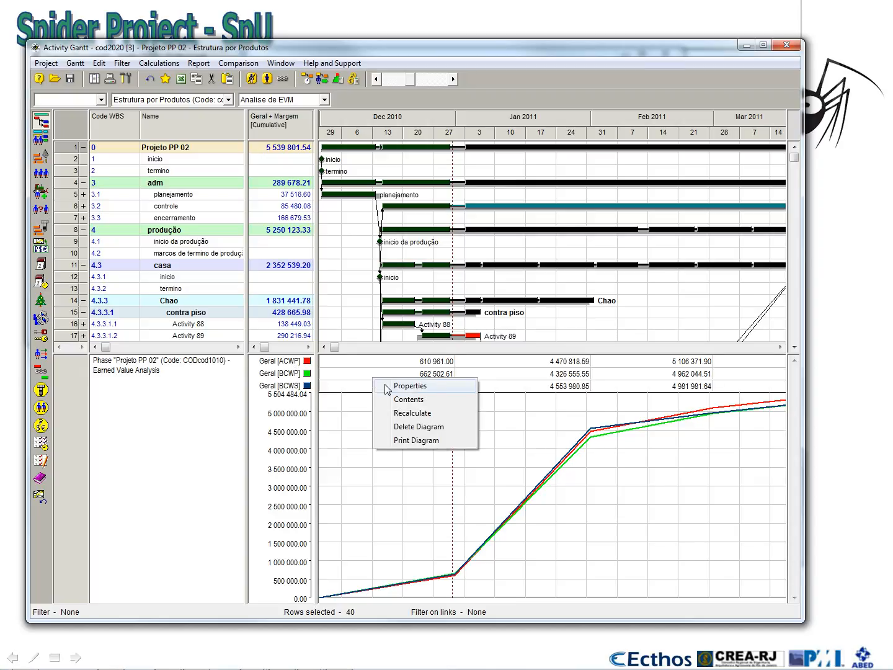
{"action": "left_click", "coordinate": [388, 386]}
{"action": "left_click", "coordinate": [344, 222]}
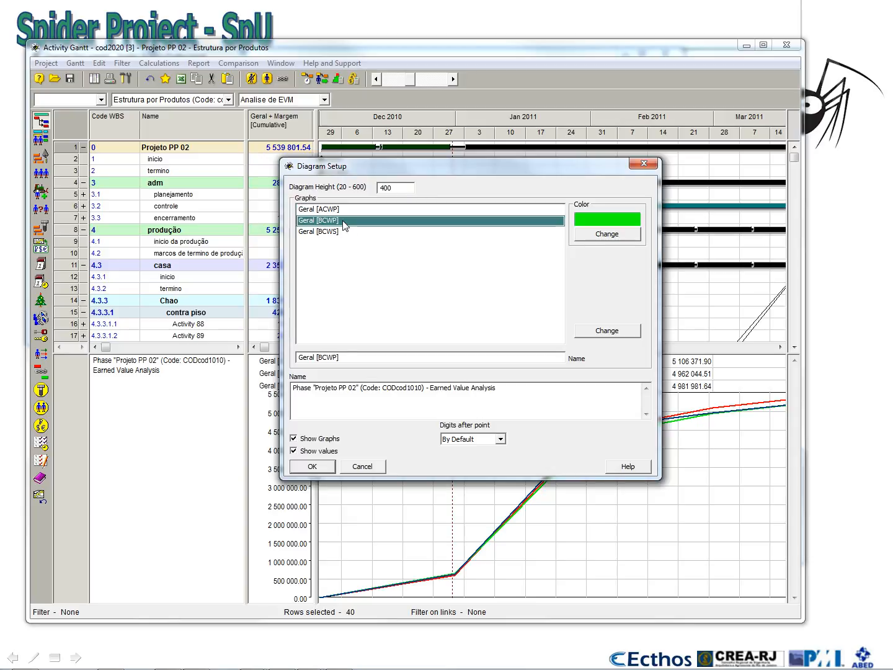
{"action": "left_click", "coordinate": [341, 232]}
{"action": "left_click", "coordinate": [336, 213]}
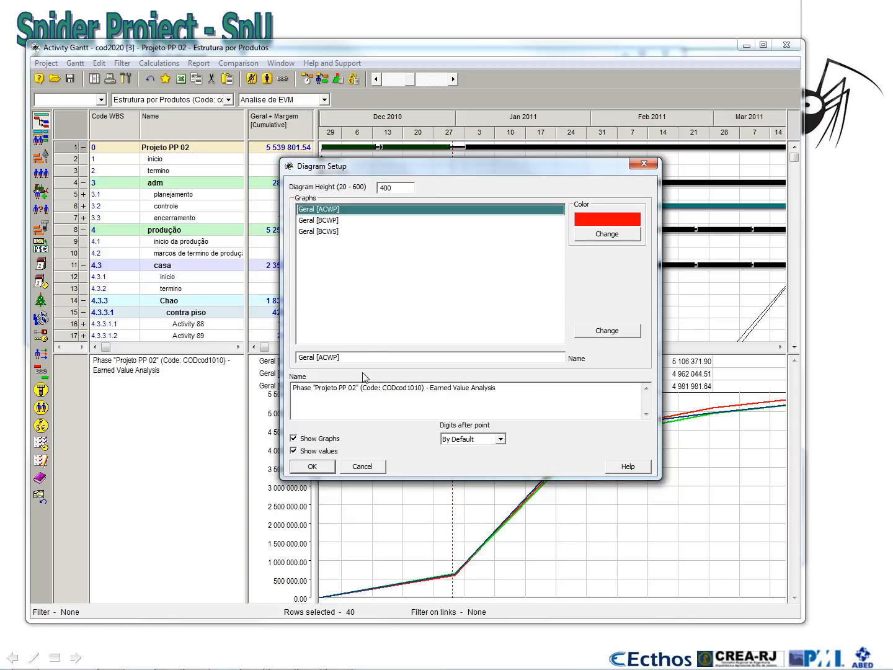
{"action": "left_click_drag", "start_coordinate": [316, 357], "coordinate": [360, 357]}
{"action": "type", "text": "- custos incorridos"}
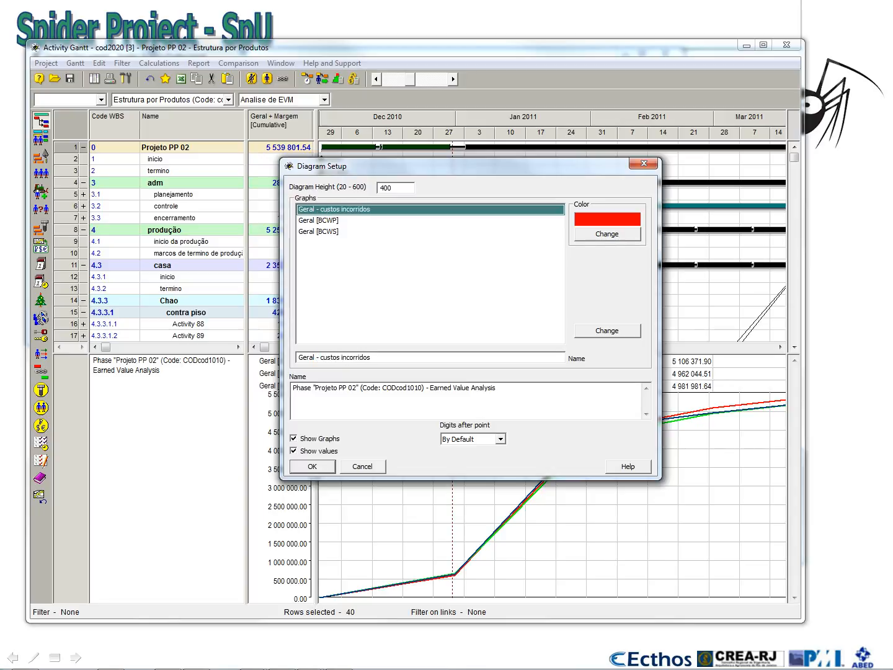
Rename the Geral [BCWP] graph to "Geral - trabalho realizado" and the Geral [BCWS] graph to "Geral - trabalho planejado".
{"action": "left_click", "coordinate": [335, 221]}
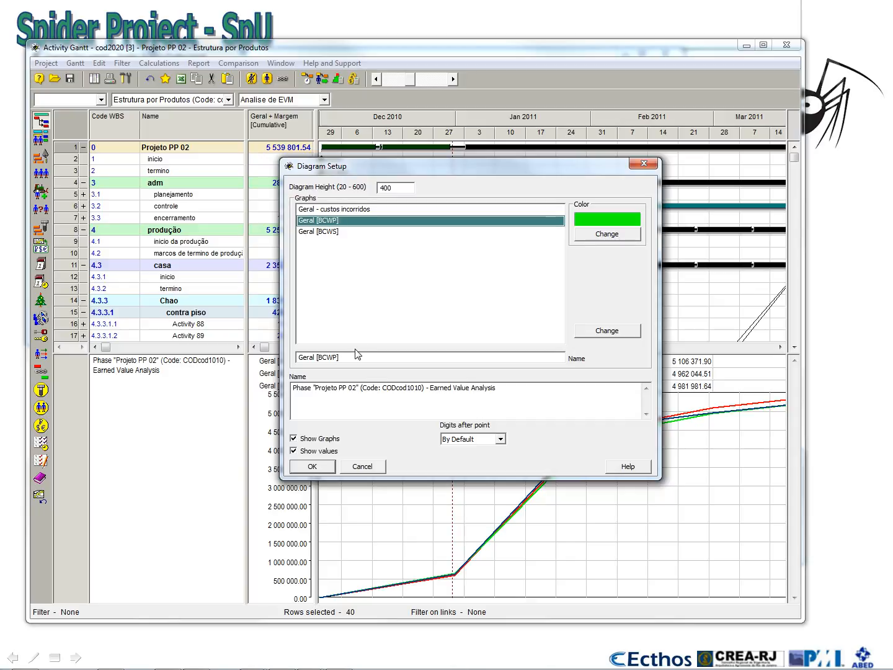
{"action": "left_click_drag", "start_coordinate": [317, 357], "coordinate": [364, 351]}
{"action": "type", "text": "- trabalho realizado"}
{"action": "left_click", "coordinate": [332, 232]}
{"action": "left_click_drag", "start_coordinate": [317, 359], "coordinate": [361, 345]}
{"action": "type", "text": "- "}
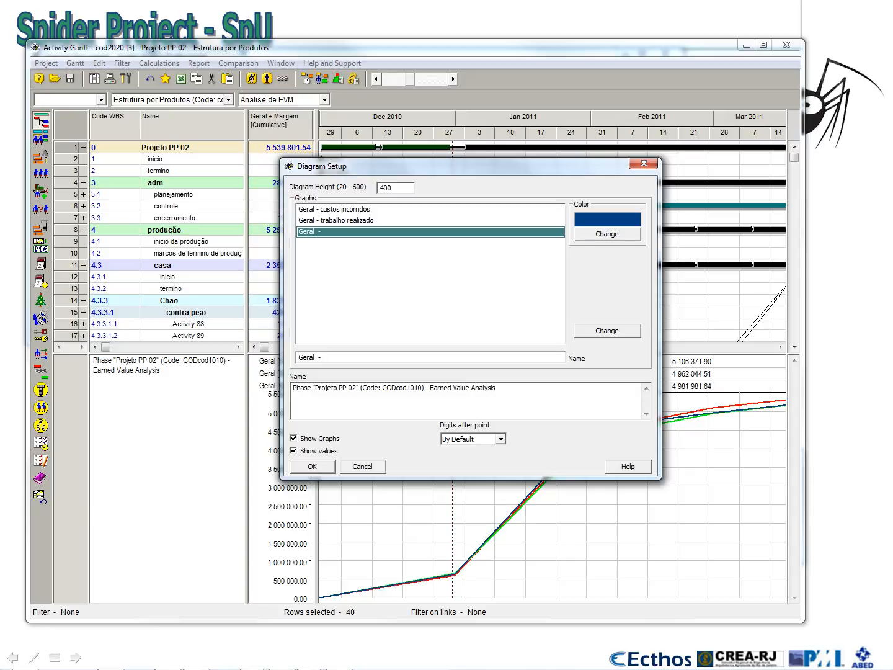
{"action": "type", "text": "trabalho planejado"}
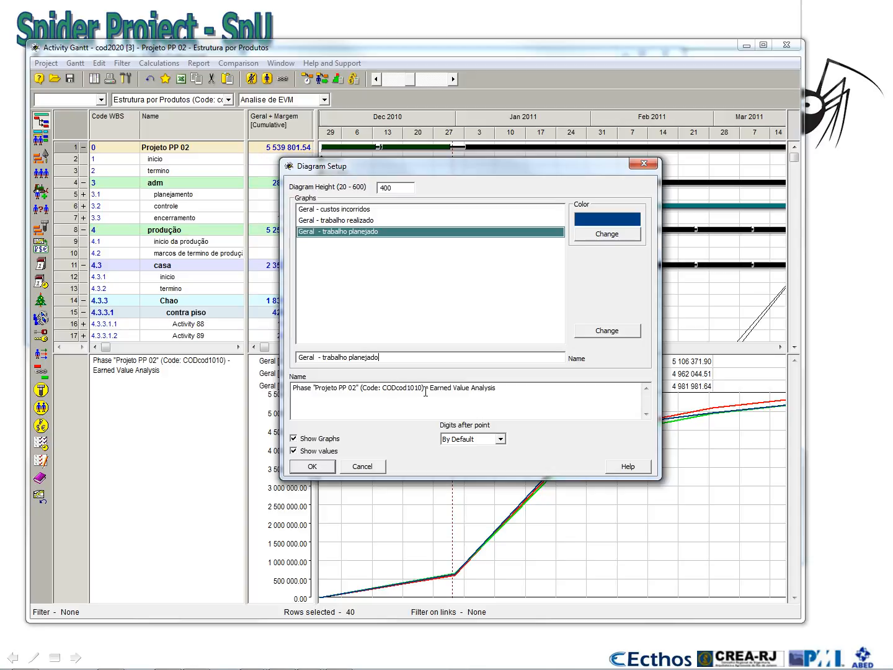
Rename the diagram to "Earned Value Analysis - do Projeto" and apply the diagram setup.
{"action": "left_click_drag", "start_coordinate": [428, 389], "coordinate": [241, 378]}
{"action": "key", "text": "Delete"}
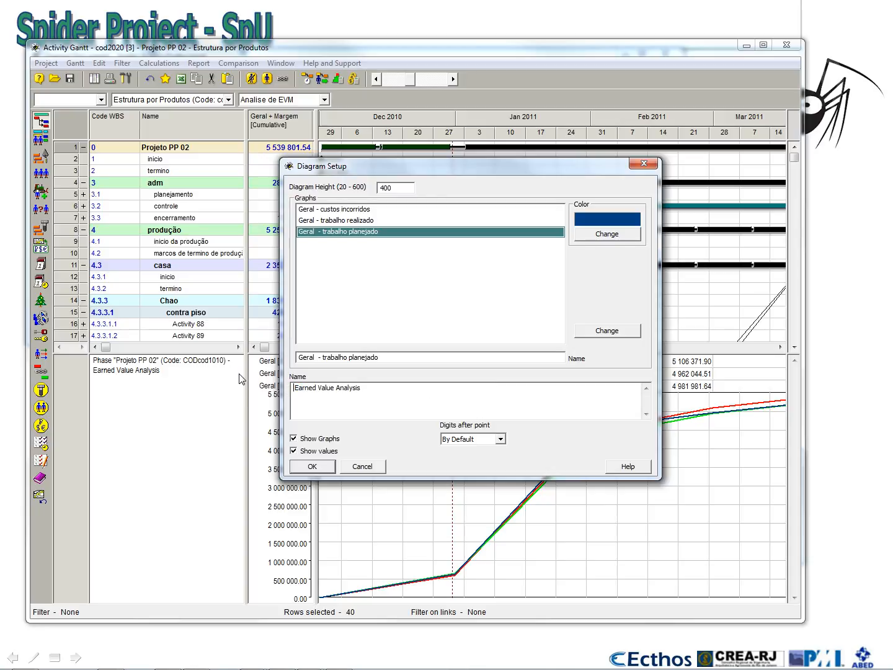
{"action": "type", "text": "do Projeto"}
{"action": "left_click", "coordinate": [311, 466]}
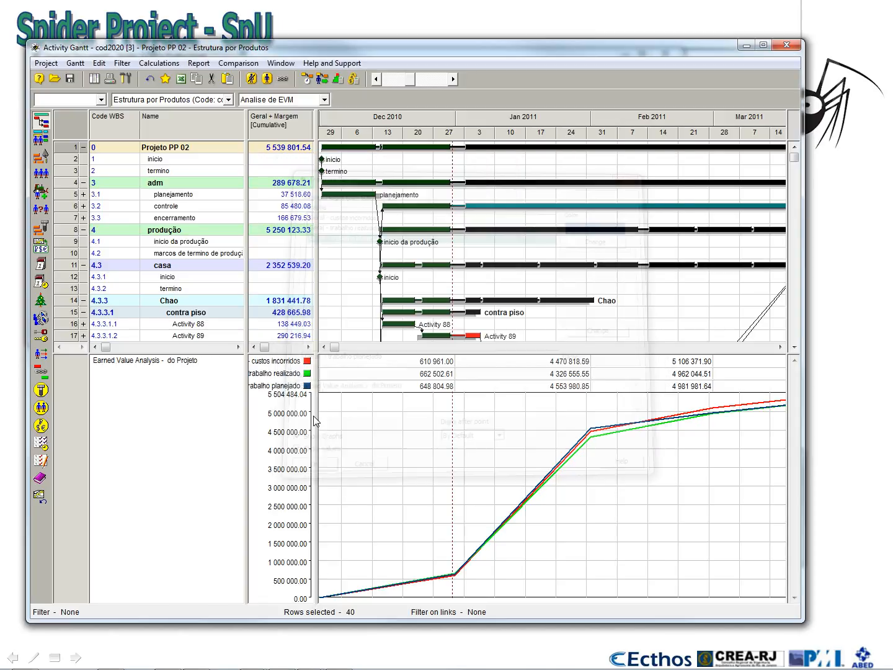
Save the updated configuration in the project as current and widen the cost column area to fit the full graph names.
{"action": "left_click", "coordinate": [75, 63]}
{"action": "mouse_move", "coordinate": [170, 111]}
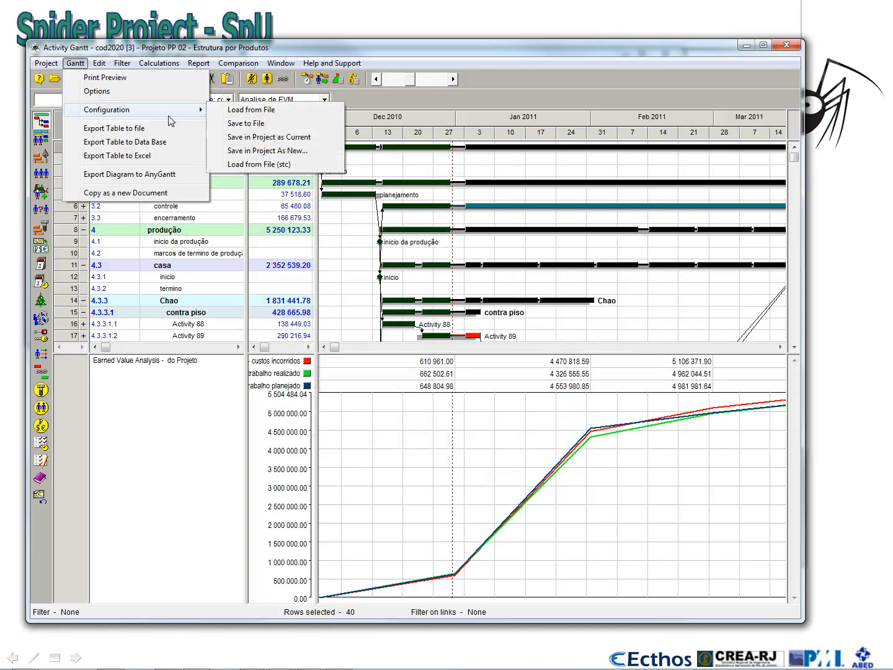
{"action": "left_click", "coordinate": [292, 137]}
{"action": "left_click_drag", "start_coordinate": [316, 430], "coordinate": [350, 425]}
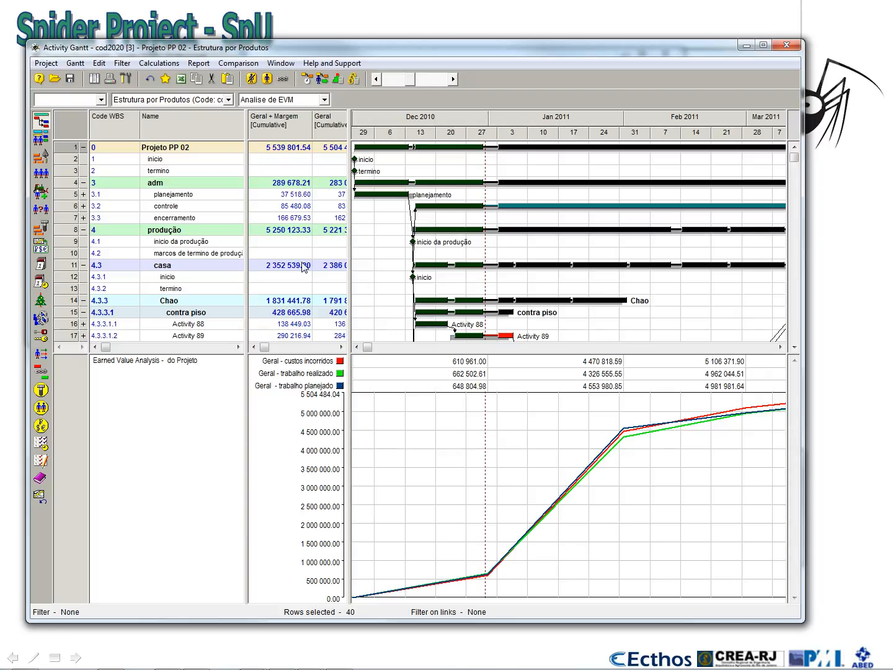
Start a second Earned Value Analysis diagram for the Projeto PP 02 phase, based on the Geral cost center.
{"action": "left_click", "coordinate": [69, 151]}
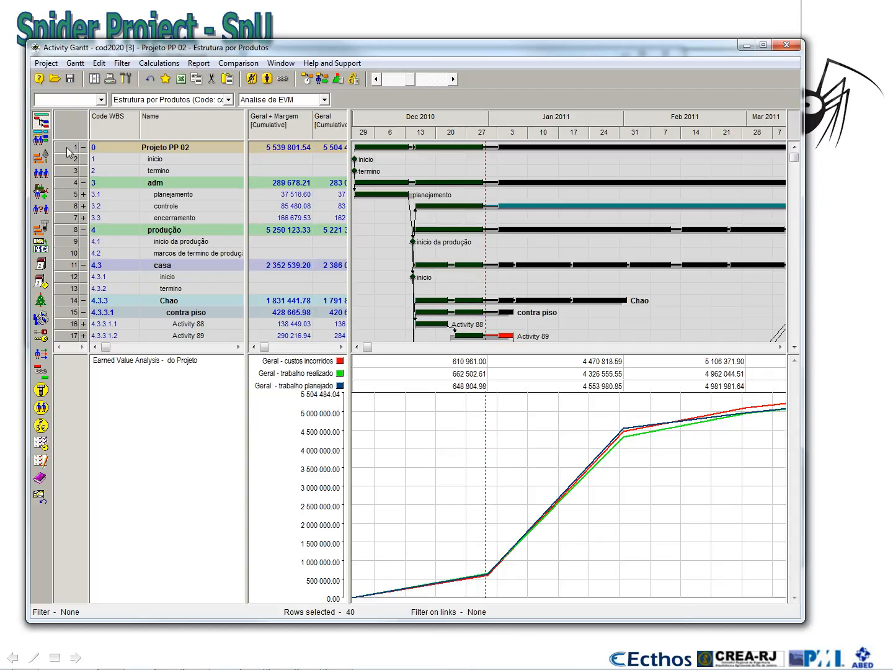
{"action": "right_click", "coordinate": [69, 153]}
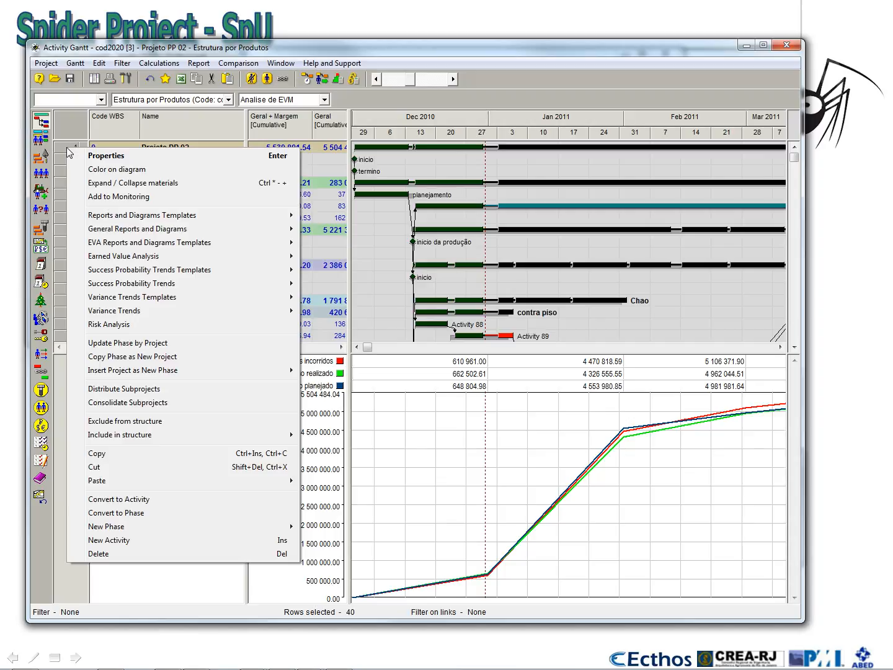
{"action": "mouse_move", "coordinate": [104, 256]}
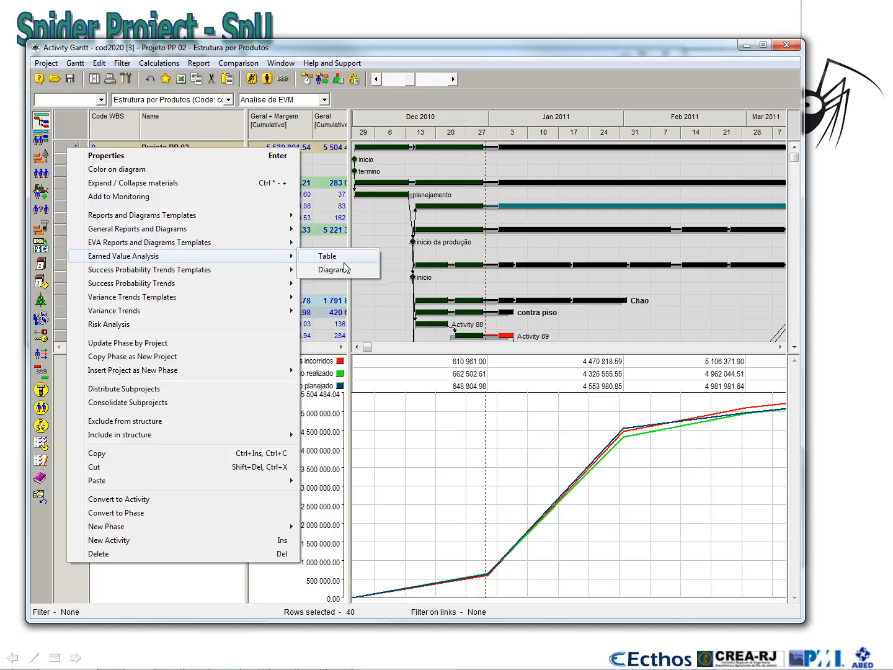
{"action": "left_click", "coordinate": [345, 271]}
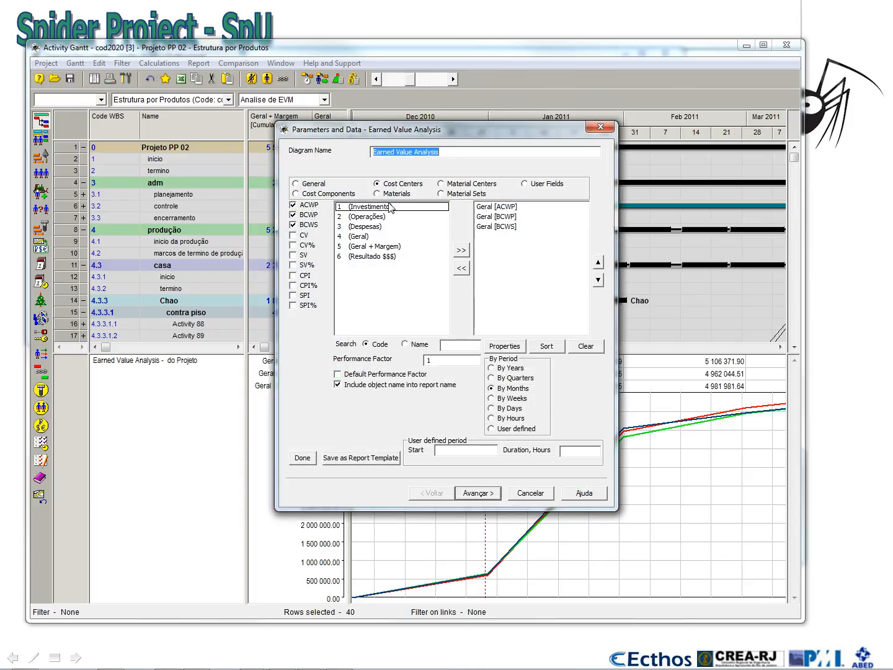
{"action": "left_click", "coordinate": [355, 195]}
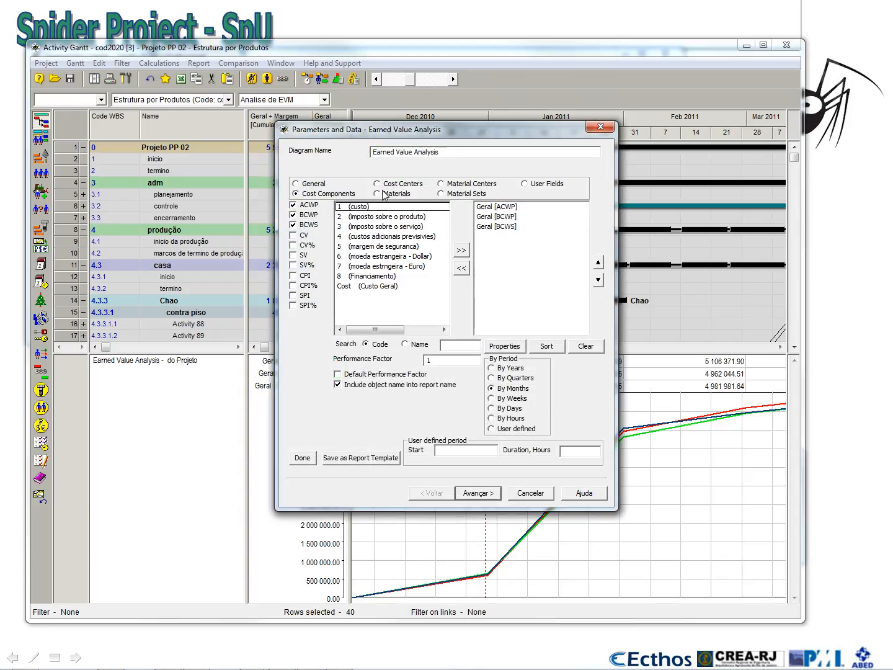
{"action": "left_click", "coordinate": [383, 185]}
{"action": "left_click", "coordinate": [368, 239]}
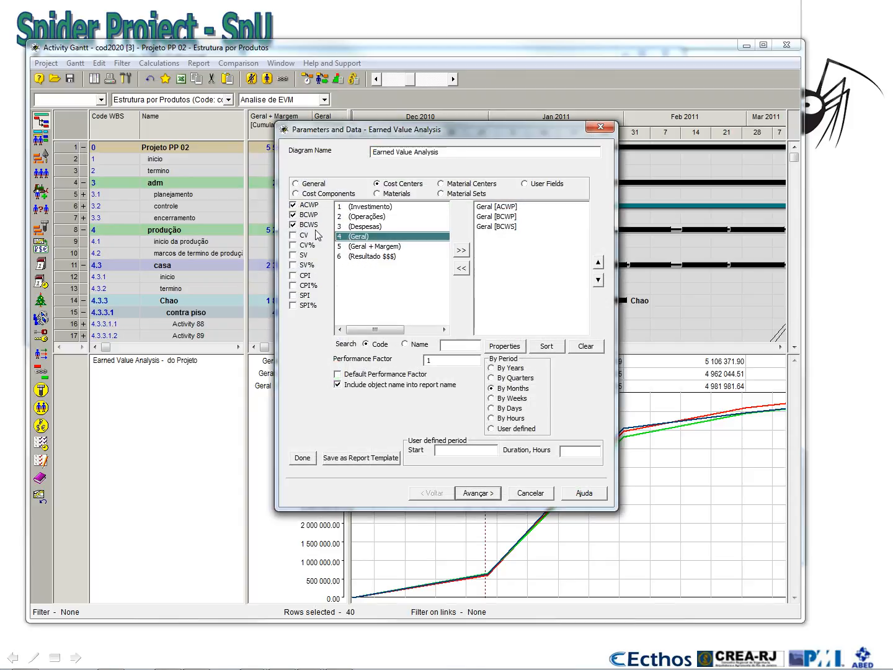
Deselect the ACWP, BCWP and BCWS indicators and remove their three Geral graphs from the diagram's data.
{"action": "left_click", "coordinate": [294, 226]}
{"action": "left_click", "coordinate": [293, 216]}
{"action": "left_click", "coordinate": [293, 206]}
{"action": "left_click_drag", "start_coordinate": [485, 208], "coordinate": [490, 231]}
{"action": "left_click", "coordinate": [461, 268]}
Add the CPI and SPI indicators for the Geral cost center and enable Default Performance Factor.
{"action": "left_click", "coordinate": [293, 296]}
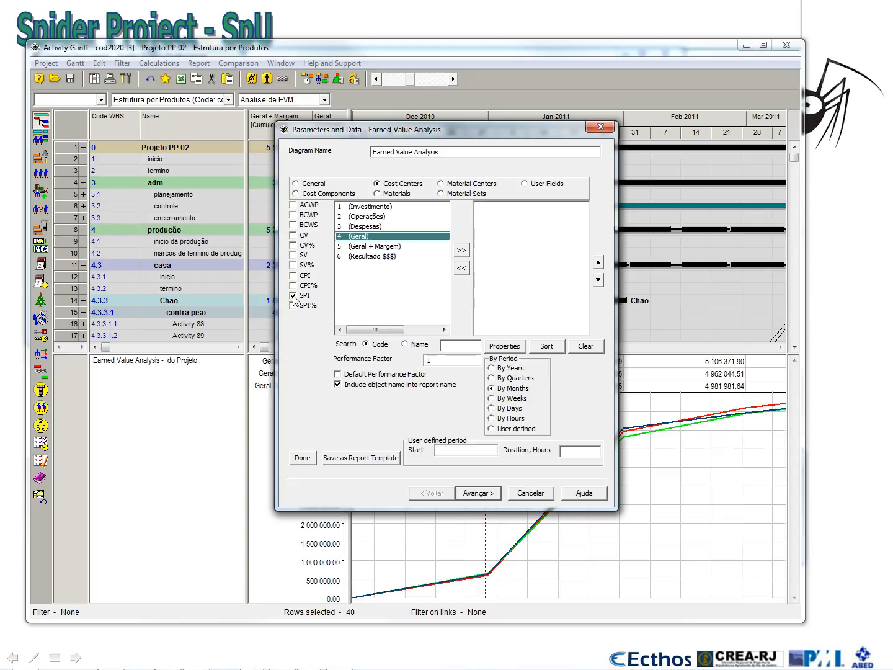
{"action": "left_click", "coordinate": [293, 276]}
{"action": "left_click", "coordinate": [461, 251]}
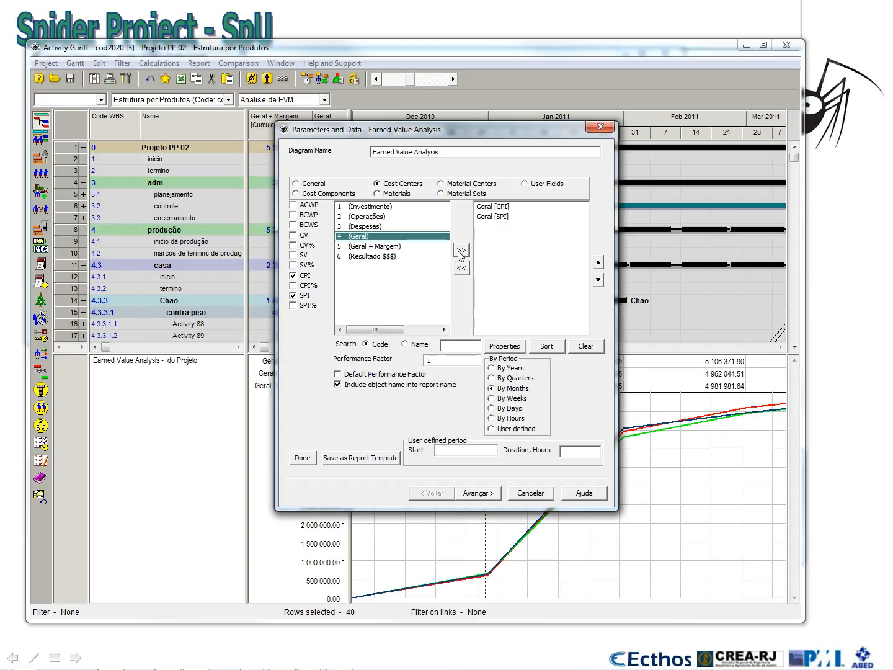
{"action": "left_click", "coordinate": [411, 376]}
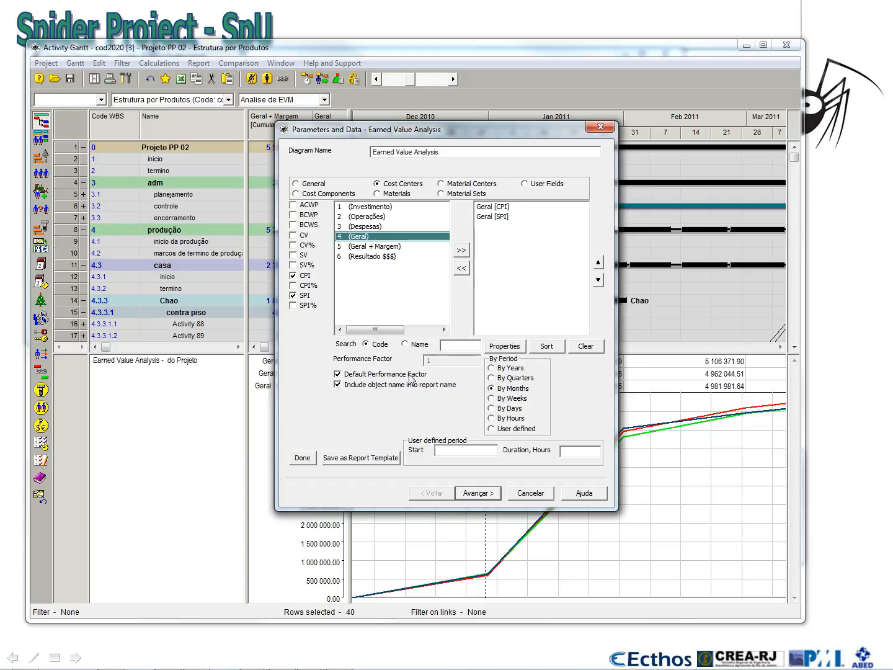
Set the diagram height to 250, check the colors of the CPI and SPI graphs, and finish the diagram.
{"action": "left_click", "coordinate": [484, 494]}
{"action": "type", "text": "250"}
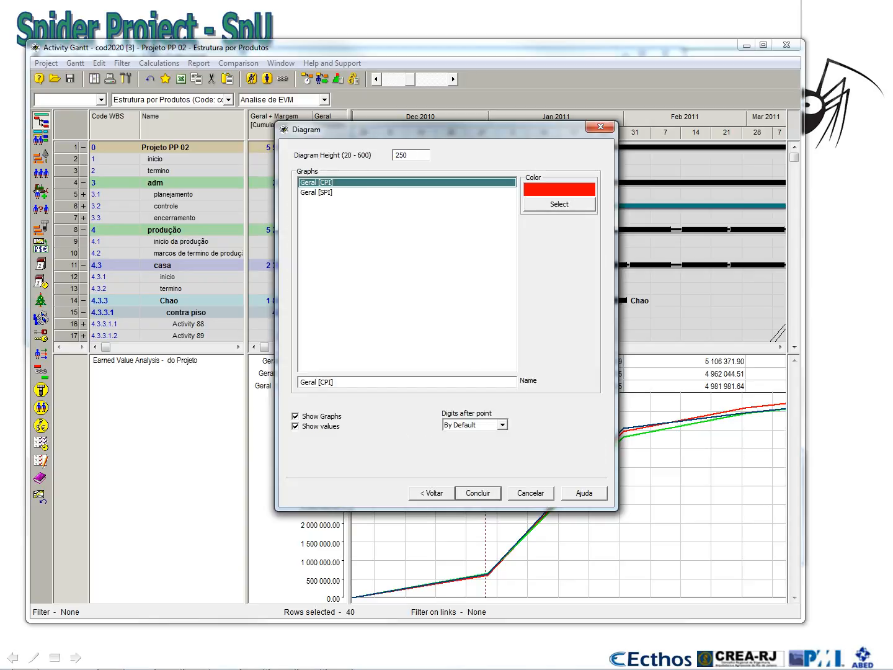
{"action": "left_click", "coordinate": [325, 193]}
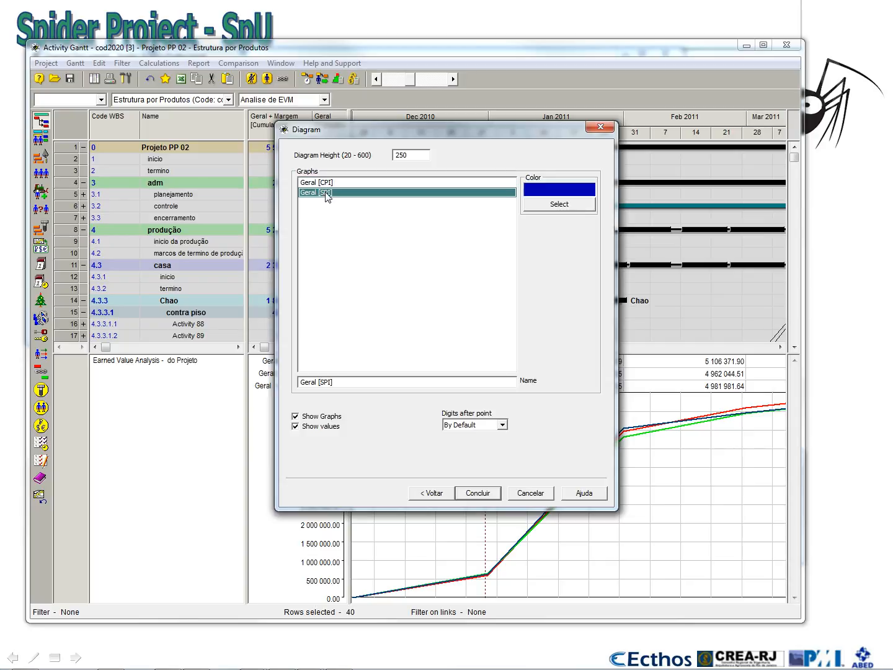
{"action": "left_click", "coordinate": [327, 183]}
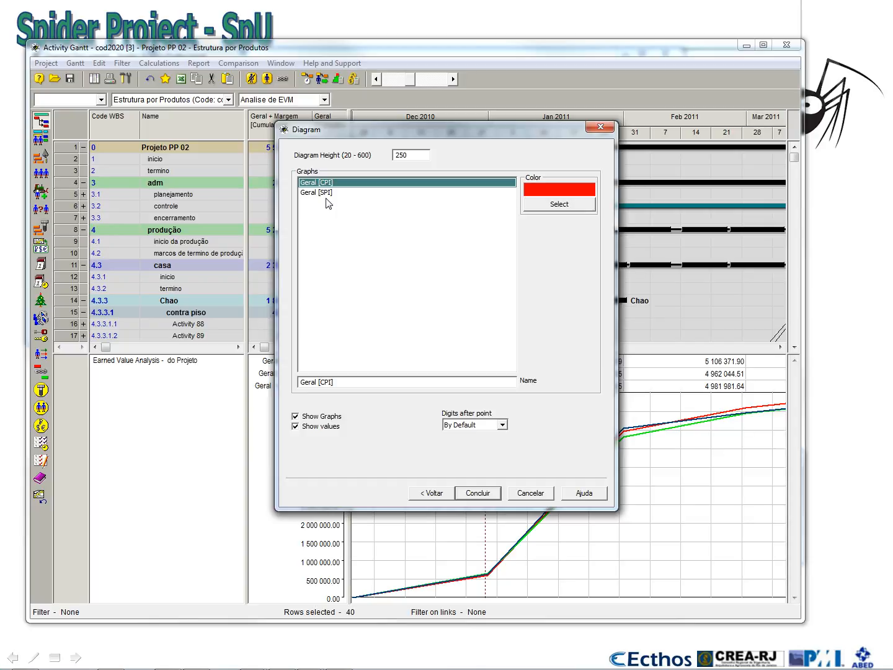
{"action": "left_click", "coordinate": [476, 495]}
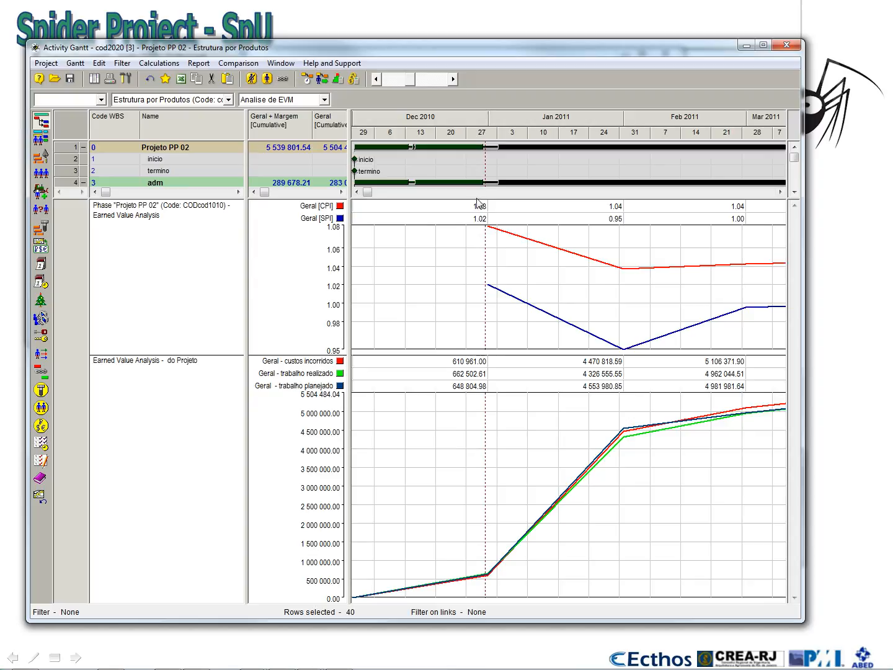
Fit the timescale to the whole project, enlarge the Gantt area to view the activities, and shrink it again for both diagrams.
{"action": "right_click", "coordinate": [479, 132]}
{"action": "left_click", "coordinate": [485, 153]}
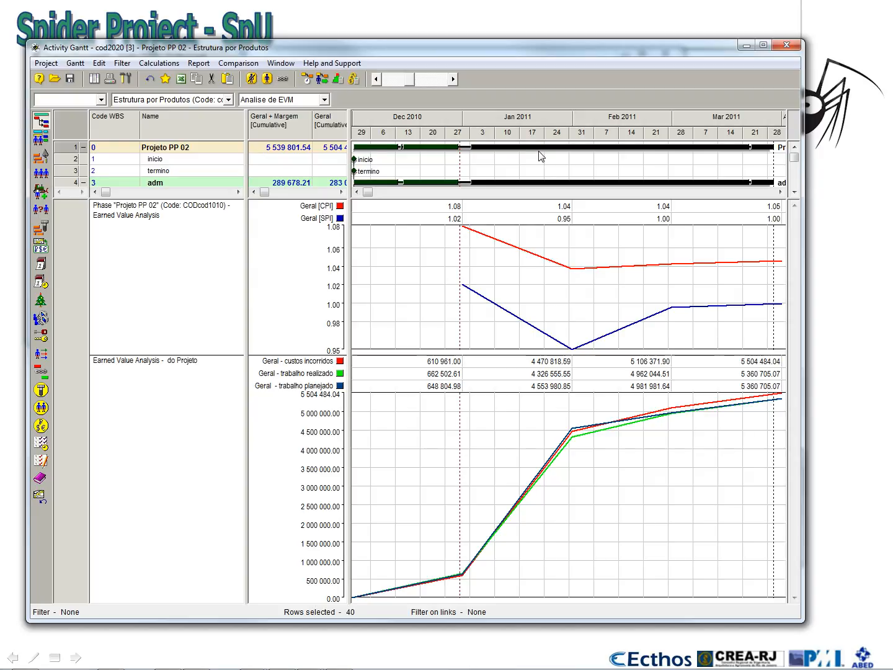
{"action": "left_click_drag", "start_coordinate": [402, 193], "coordinate": [418, 503]}
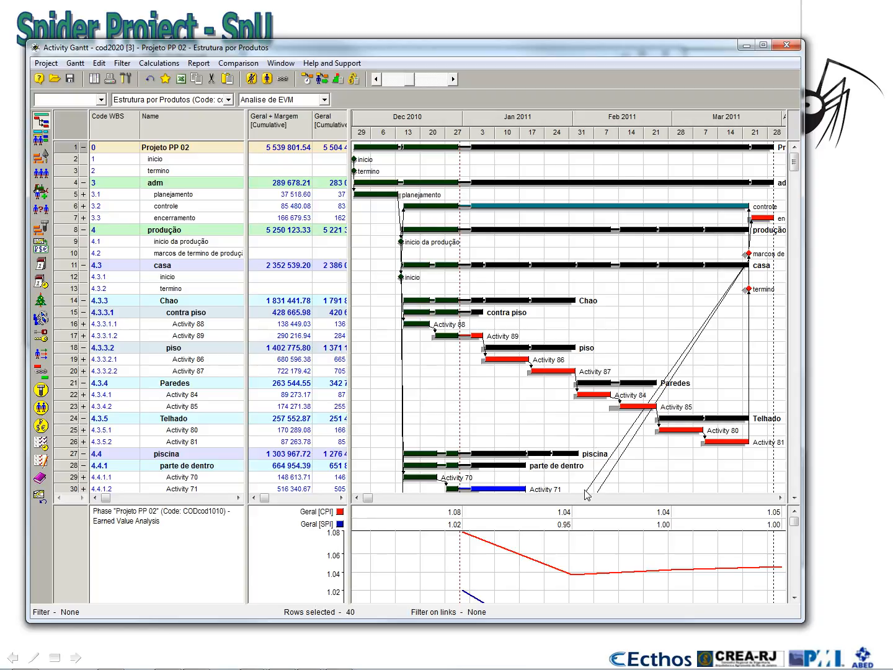
{"action": "left_click_drag", "start_coordinate": [586, 499], "coordinate": [540, 196]}
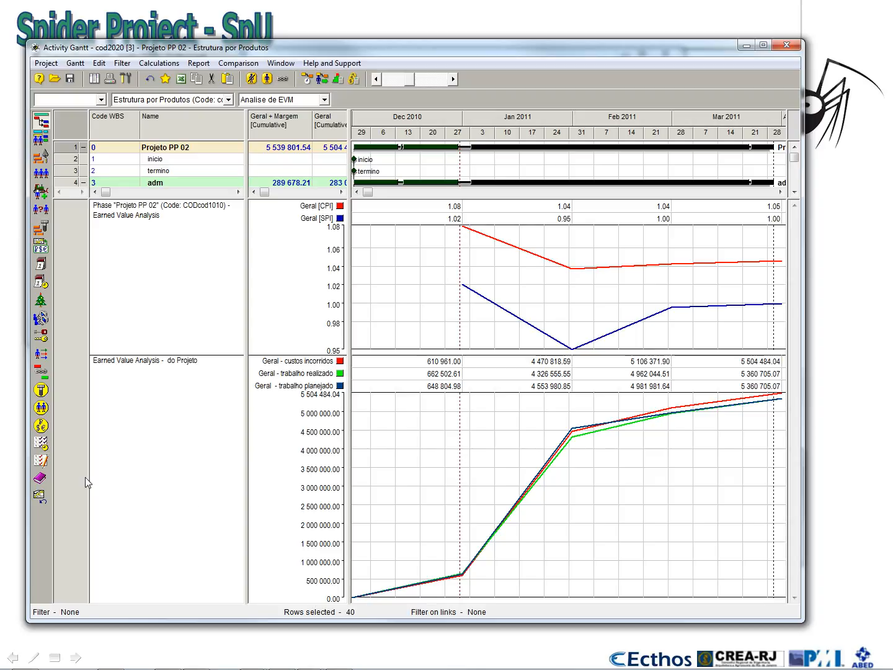
Switch to Paint and copy the blue, red and half of the green square from the second group into a column below the yellow arrow.
{"action": "left_click_drag", "start_coordinate": [0, 149], "coordinate": [503, 127]}
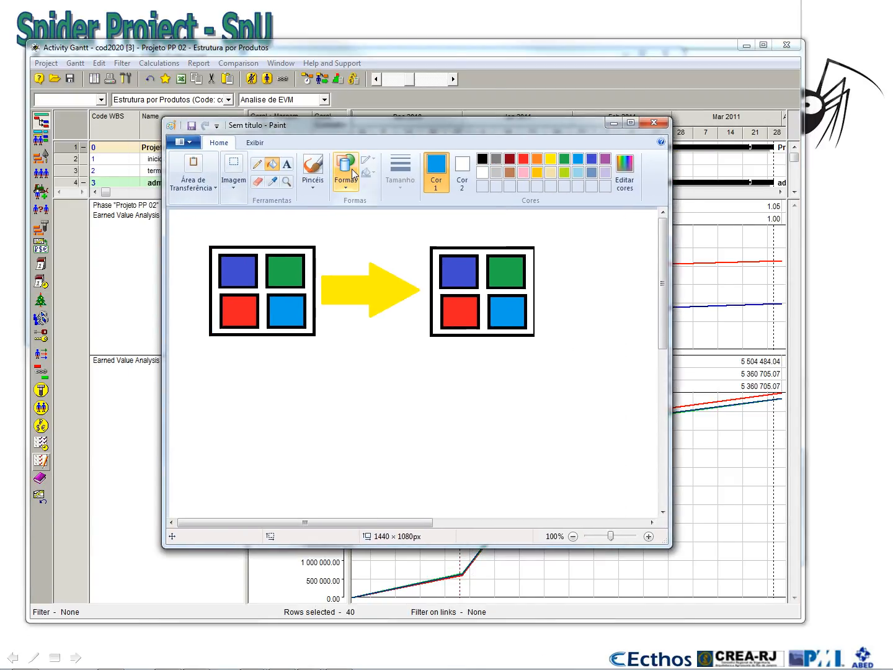
{"action": "left_click", "coordinate": [234, 174]}
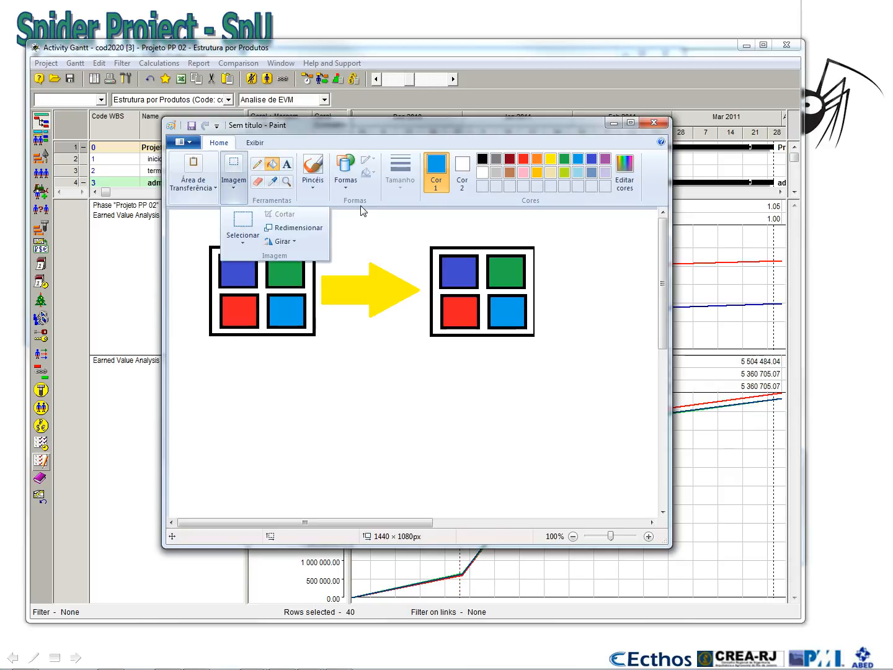
{"action": "left_click", "coordinate": [251, 223]}
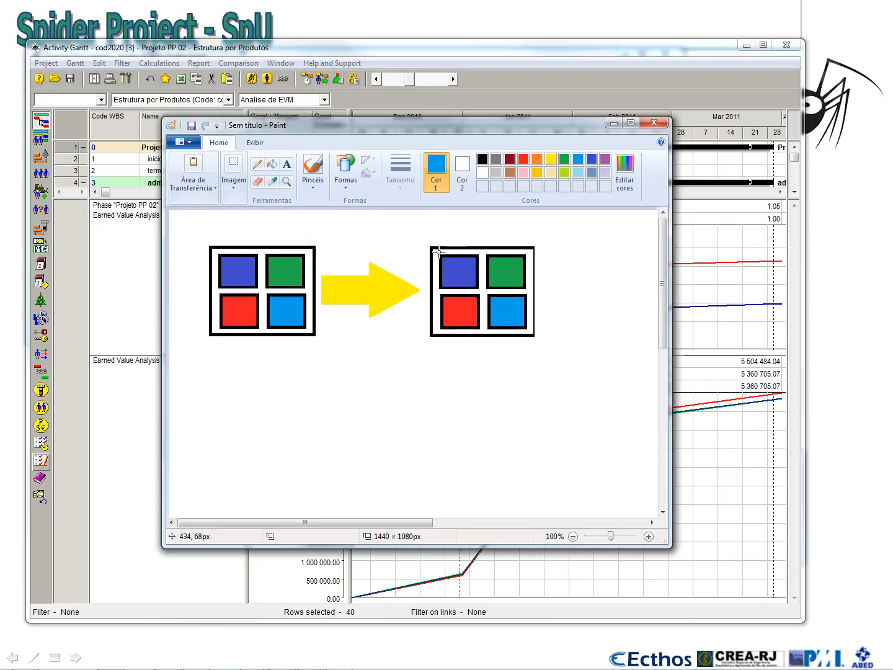
{"action": "left_click_drag", "start_coordinate": [439, 252], "coordinate": [389, 384]}
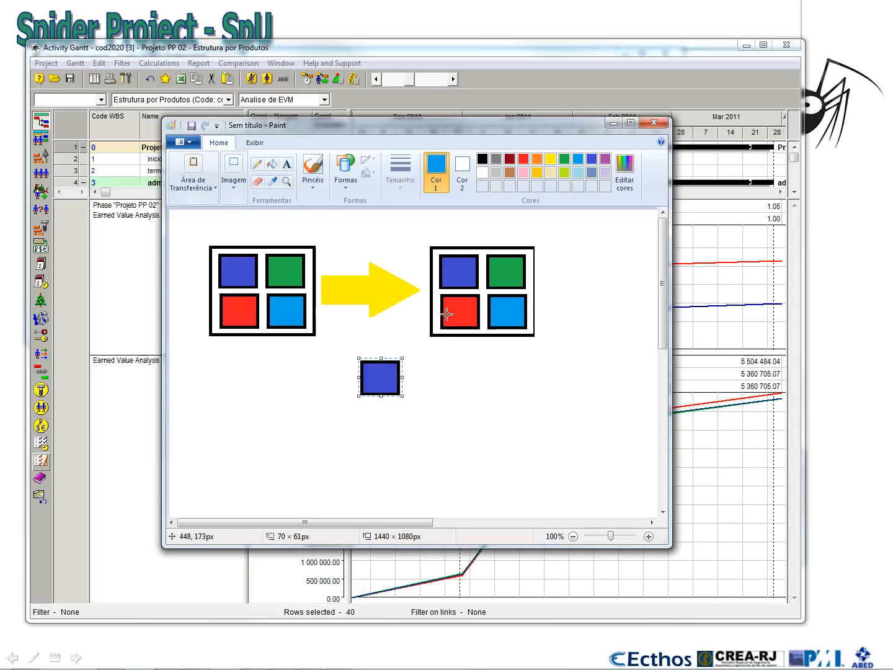
{"action": "left_click", "coordinate": [439, 290]}
{"action": "left_click_drag", "start_coordinate": [439, 290], "coordinate": [395, 428]}
{"action": "left_click_drag", "start_coordinate": [394, 424], "coordinate": [394, 424]}
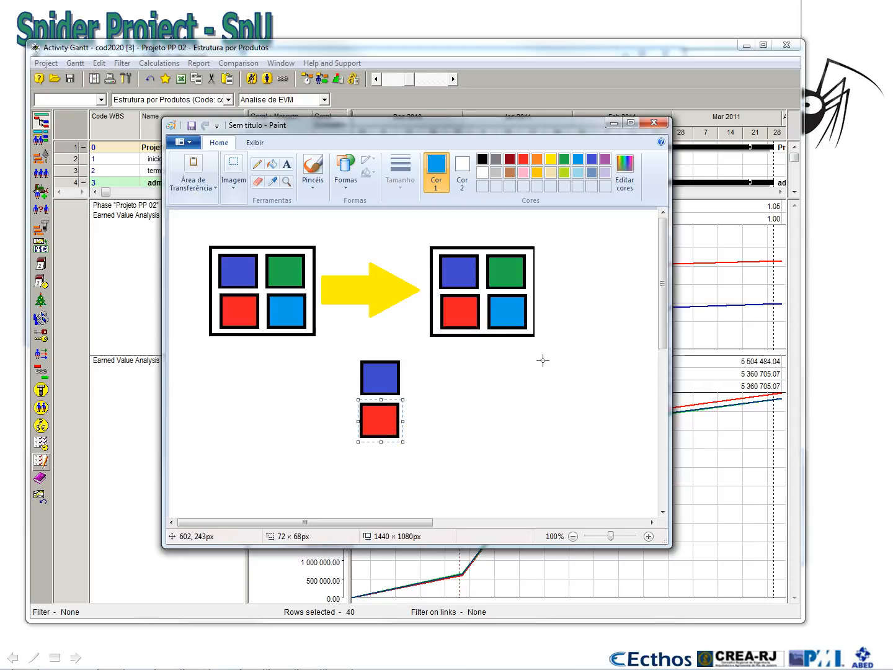
{"action": "left_click_drag", "start_coordinate": [485, 250], "coordinate": [379, 459]}
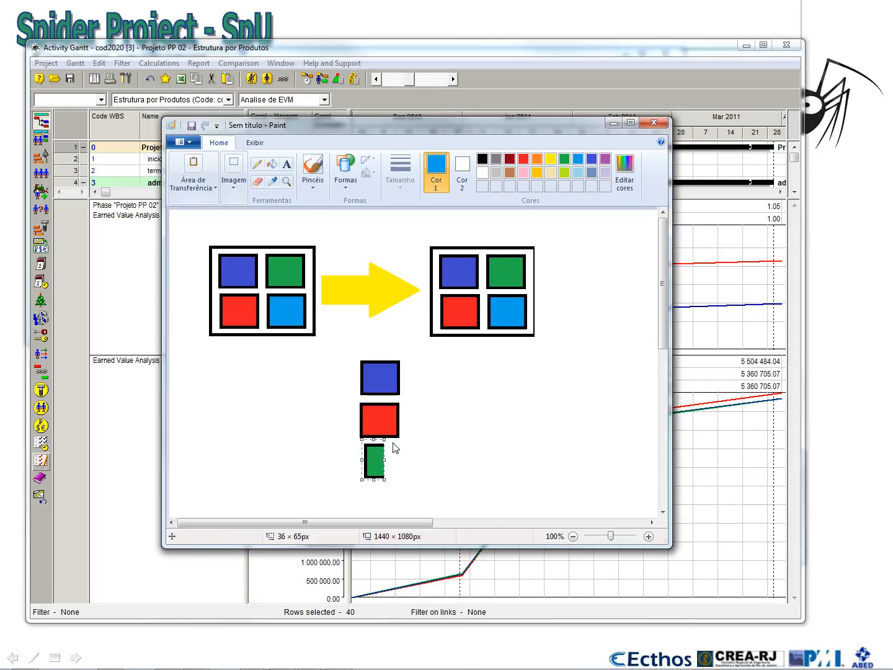
Draw an outlined right arrow about 201 × 187 px beside the column of copied squares.
{"action": "left_click", "coordinate": [345, 187]}
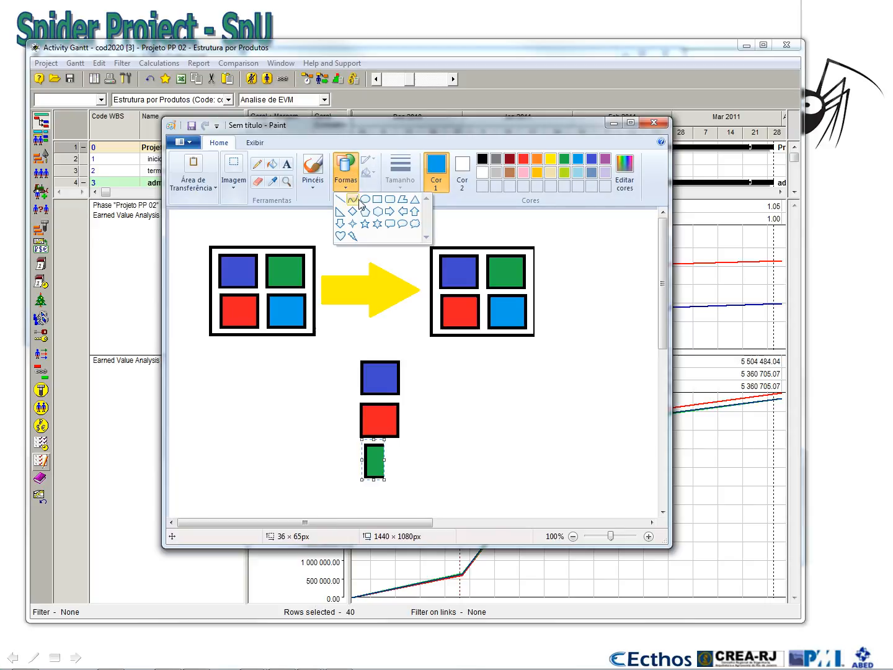
{"action": "left_click", "coordinate": [389, 212]}
{"action": "left_click_drag", "start_coordinate": [405, 361], "coordinate": [530, 476]}
Add the text SPI at font size 72 beside the tip of the outlined arrow.
{"action": "left_click", "coordinate": [286, 163]}
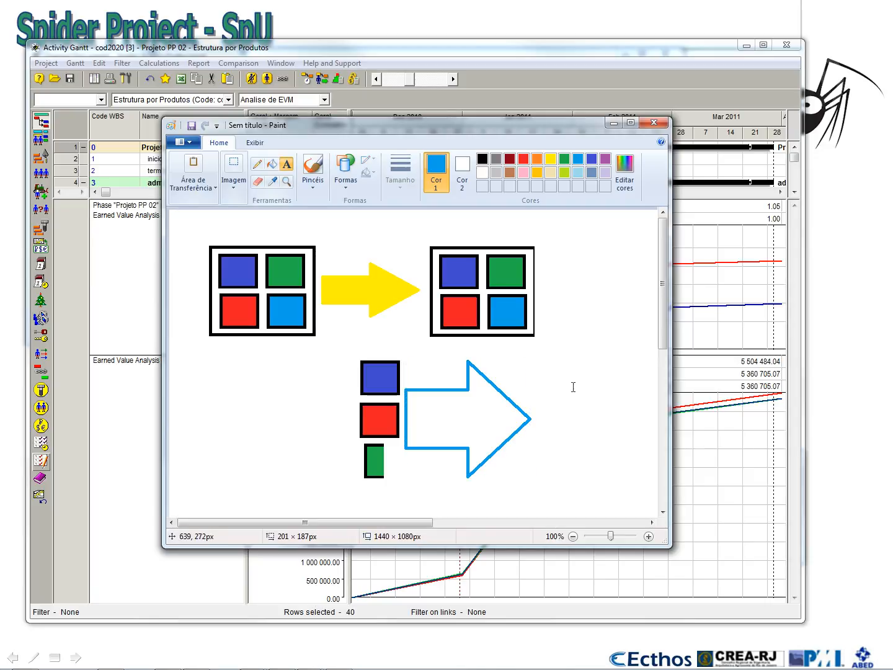
{"action": "left_click_drag", "start_coordinate": [551, 377], "coordinate": [652, 459]}
{"action": "type", "text": "SPI"}
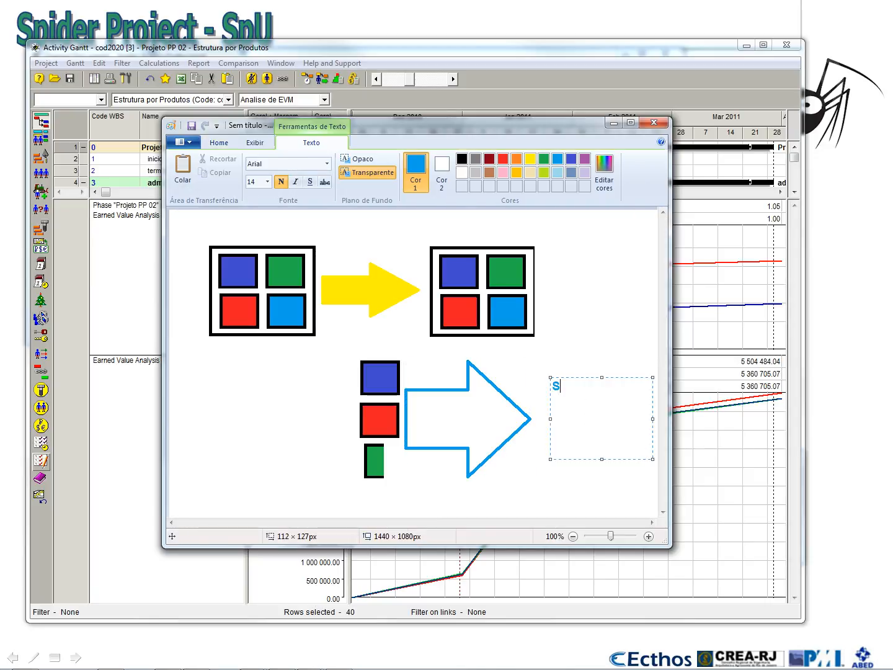
{"action": "key", "text": "ctrl+a"}
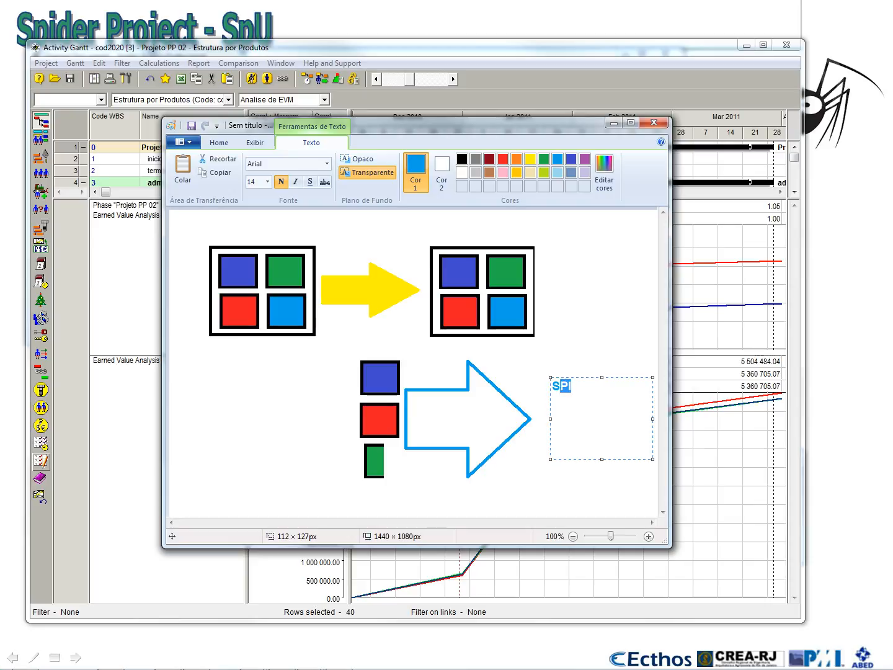
{"action": "left_click", "coordinate": [267, 182]}
{"action": "left_click", "coordinate": [254, 353]}
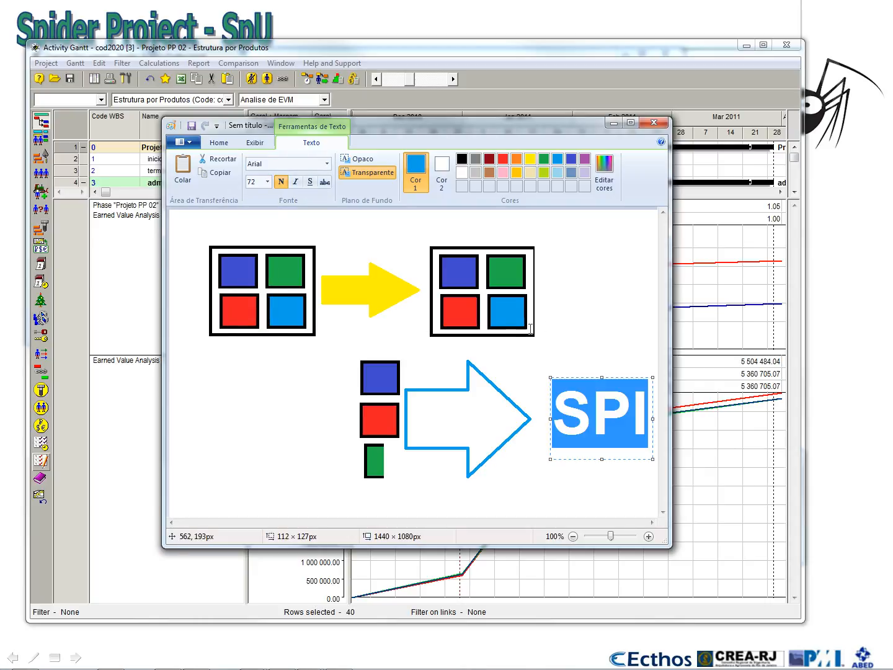
{"action": "left_click", "coordinate": [577, 325]}
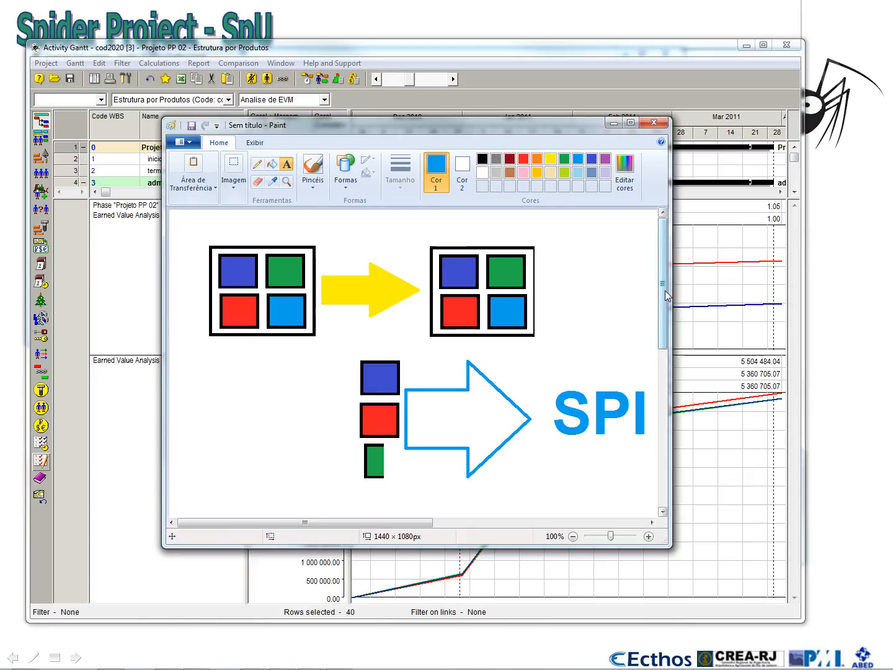
Copy the light blue square from the second group and place it below the half green square, with a clear gap.
{"action": "scroll", "coordinate": [662, 291], "scroll_direction": "down", "scroll_amount": 1}
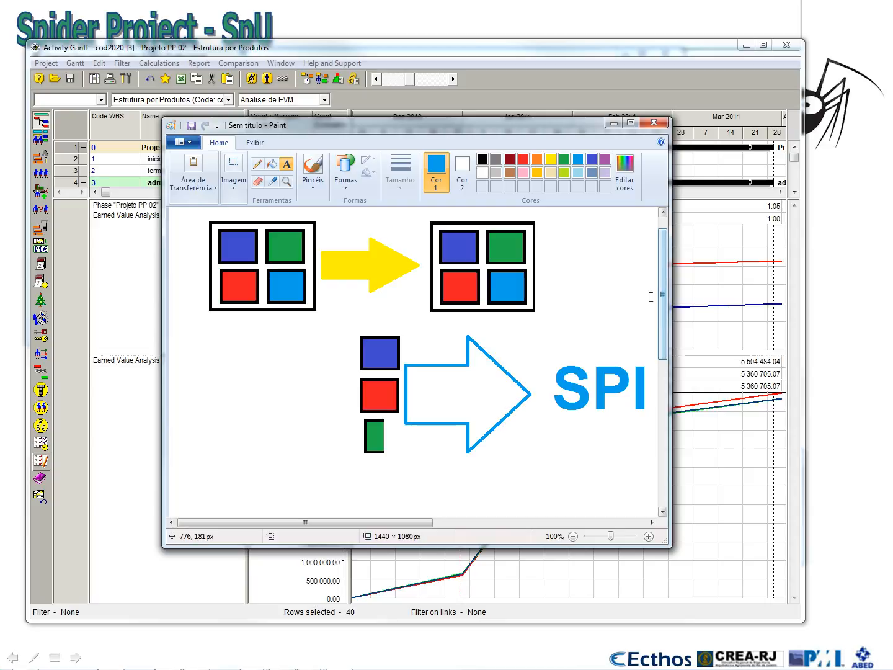
{"action": "left_click", "coordinate": [231, 165]}
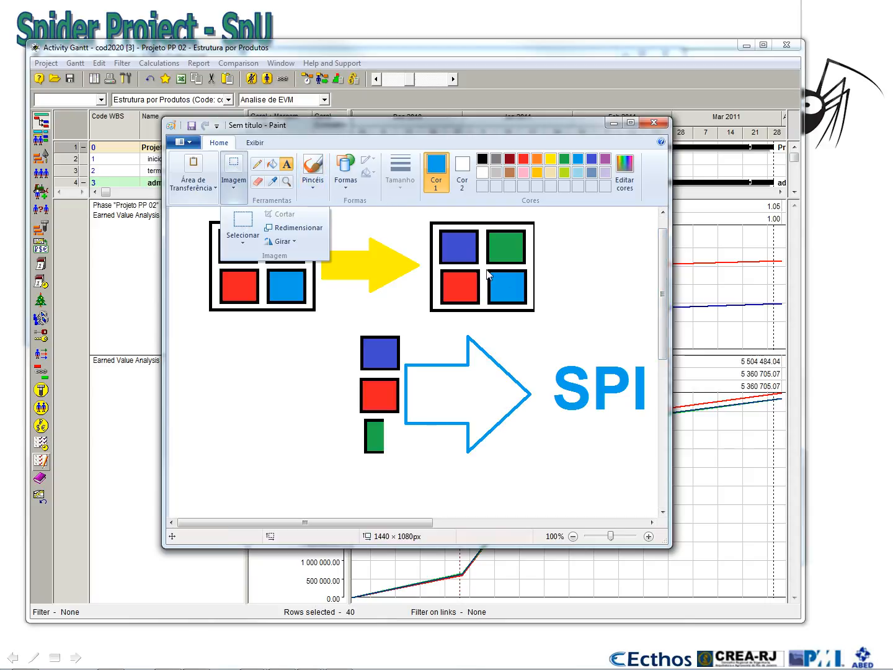
{"action": "left_click", "coordinate": [241, 222]}
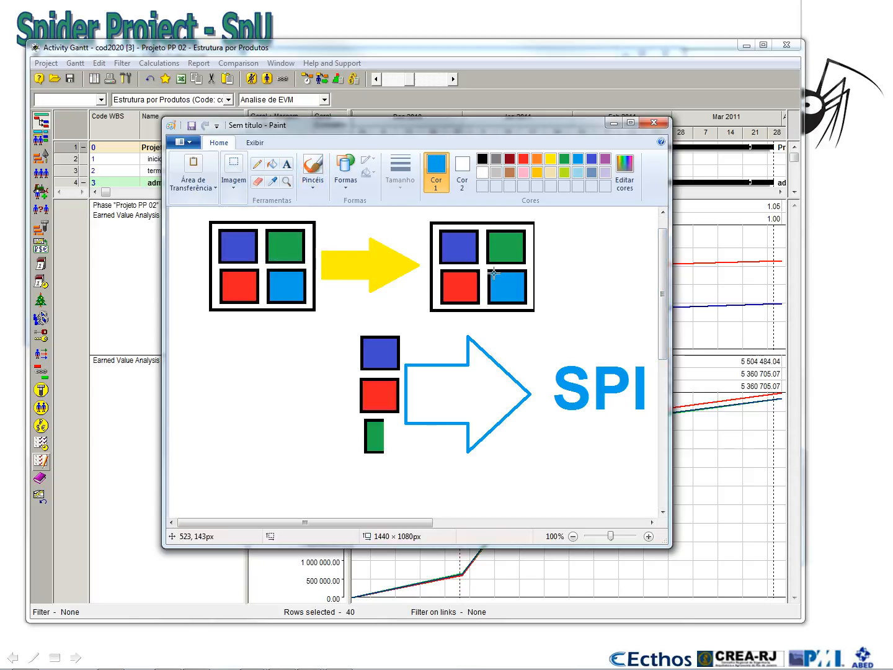
{"action": "left_click_drag", "start_coordinate": [487, 268], "coordinate": [395, 494]}
{"action": "left_click_drag", "start_coordinate": [665, 340], "coordinate": [662, 395]}
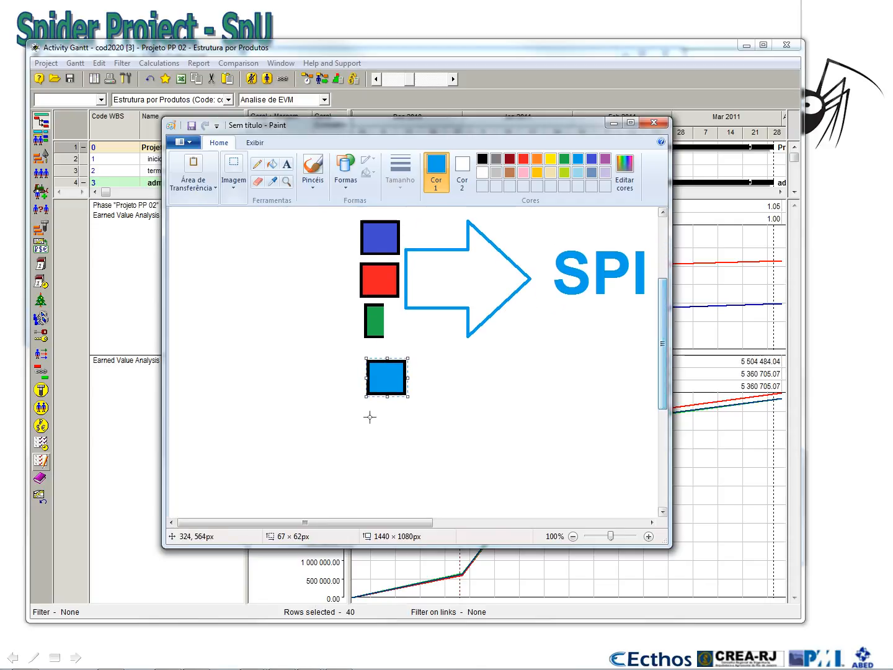
{"action": "mouse_move", "coordinate": [394, 375]}
{"action": "left_mouse_down"}
{"action": "mouse_move", "coordinate": [383, 397]}
{"action": "mouse_move", "coordinate": [383, 372]}
{"action": "left_mouse_up"}
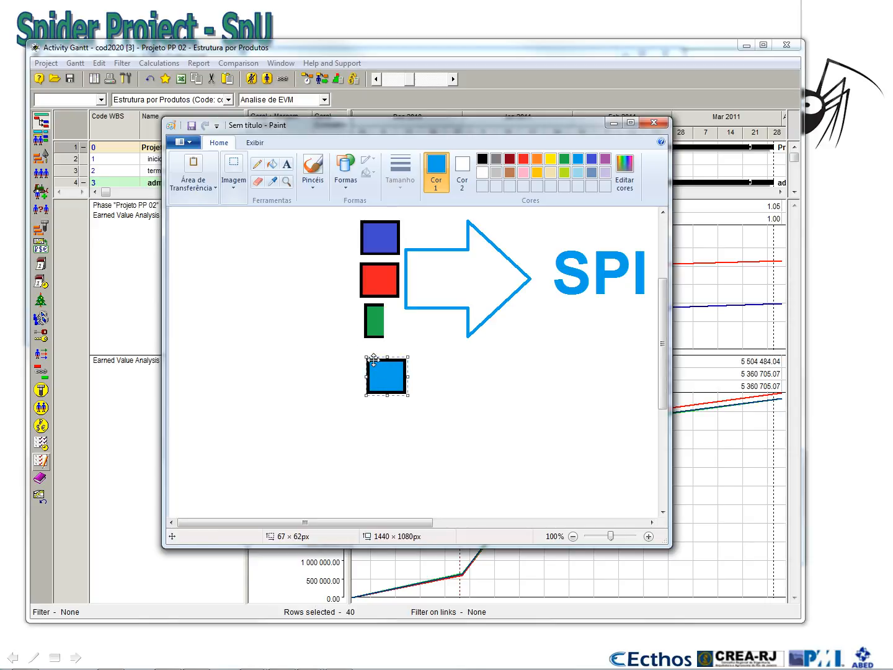
{"action": "left_click", "coordinate": [422, 342]}
{"action": "left_click_drag", "start_coordinate": [356, 350], "coordinate": [389, 428]}
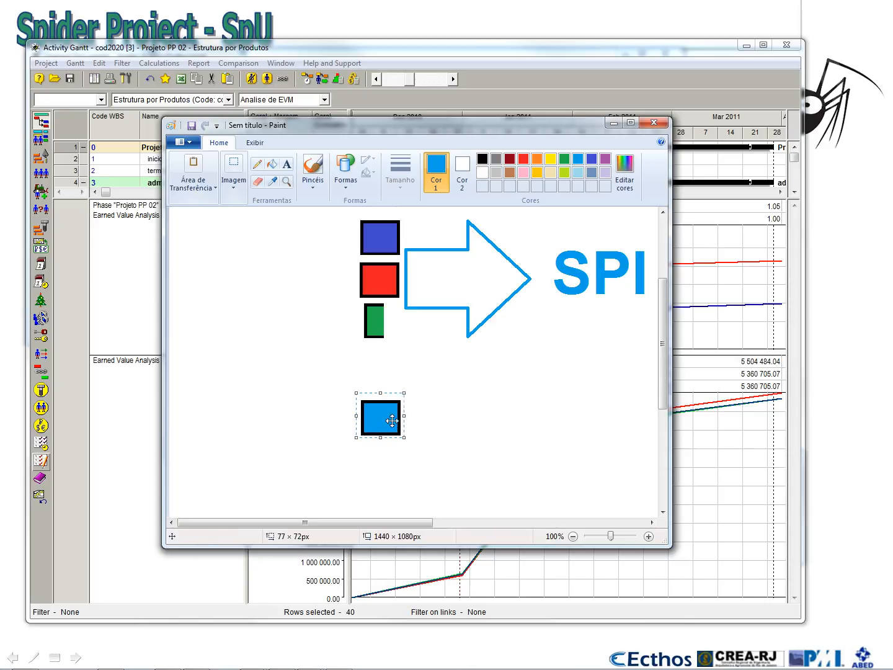
Copy the outlined arrow and place the copy beside the light blue square.
{"action": "left_click", "coordinate": [233, 176]}
{"action": "left_click", "coordinate": [242, 230]}
{"action": "left_click_drag", "start_coordinate": [404, 215], "coordinate": [537, 348]}
{"action": "left_click_drag", "start_coordinate": [457, 253], "coordinate": [455, 403]}
Add the text CPI at font size 72 beside the tip of the lower arrow.
{"action": "left_click", "coordinate": [287, 164]}
{"action": "left_click_drag", "start_coordinate": [546, 370], "coordinate": [635, 447]}
{"action": "type", "text": "CPI"}
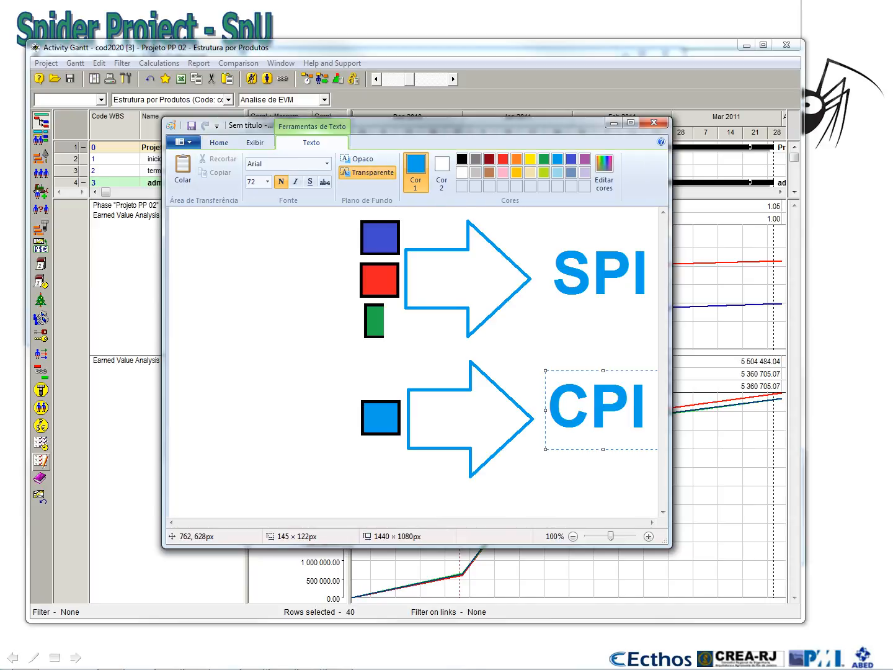
{"action": "left_click", "coordinate": [339, 384]}
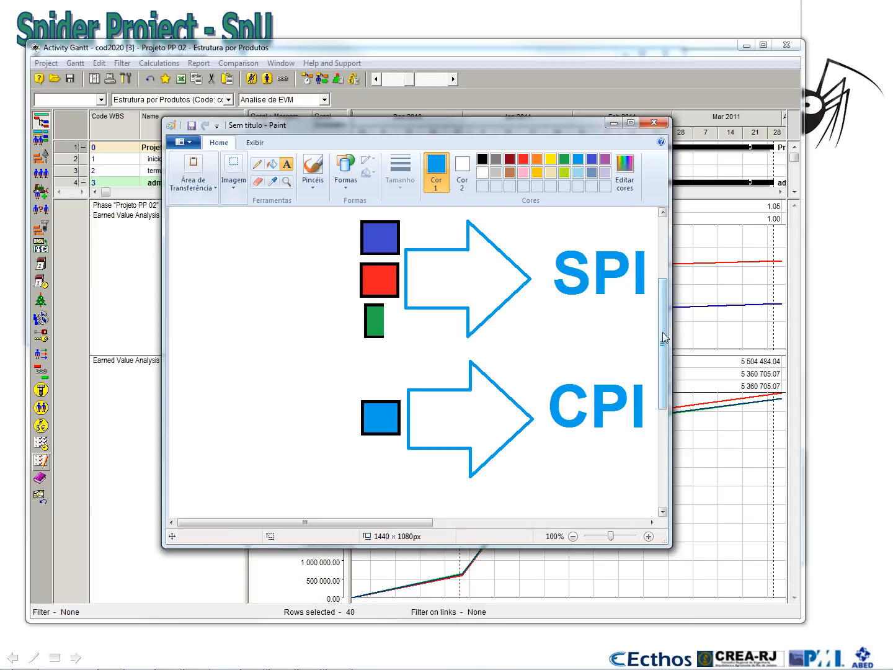
Move the Paint window out of the way and return to the Activity Gantt of Projeto PP 02.
{"action": "left_click_drag", "start_coordinate": [662, 333], "coordinate": [672, 441]}
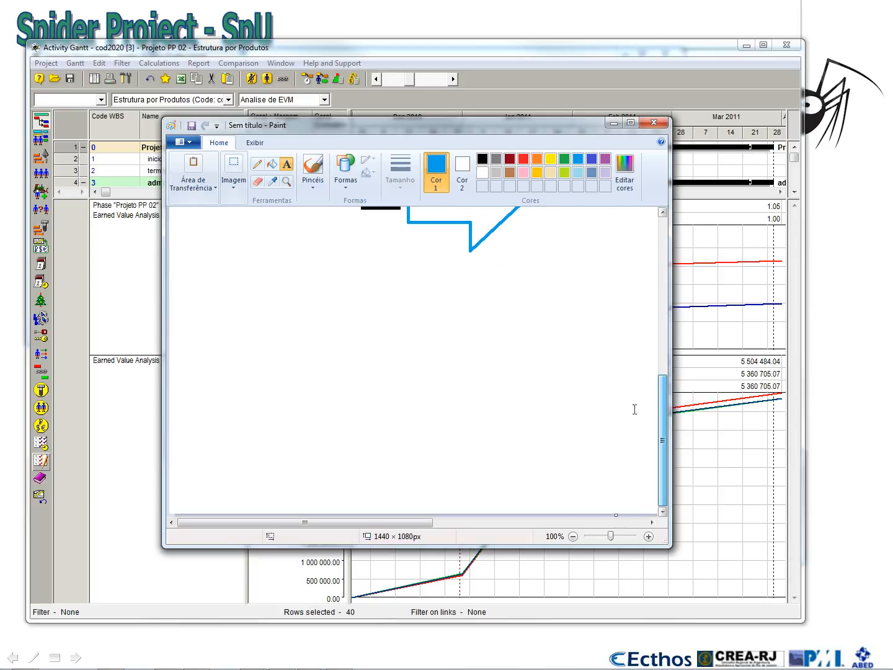
{"action": "left_click_drag", "start_coordinate": [530, 124], "coordinate": [0, 124]}
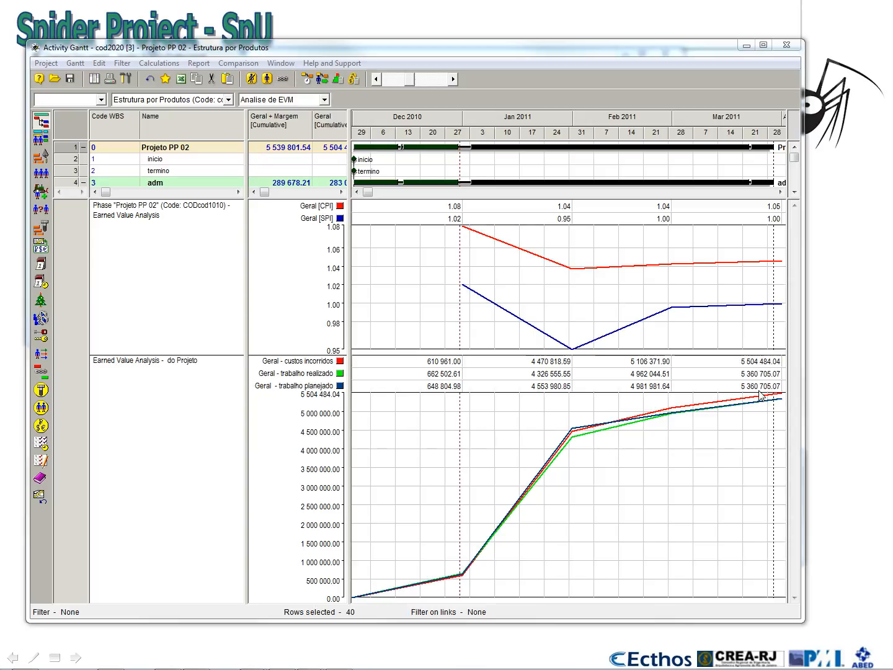
{"action": "left_click", "coordinate": [758, 374]}
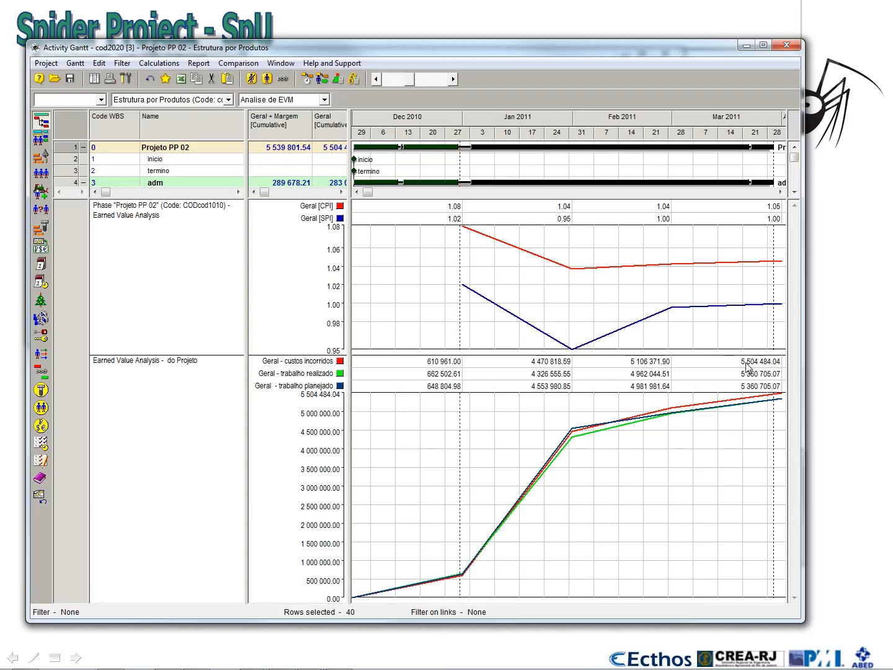
Set the period of the CPI and SPI diagram to By Weeks.
{"action": "right_click", "coordinate": [693, 449]}
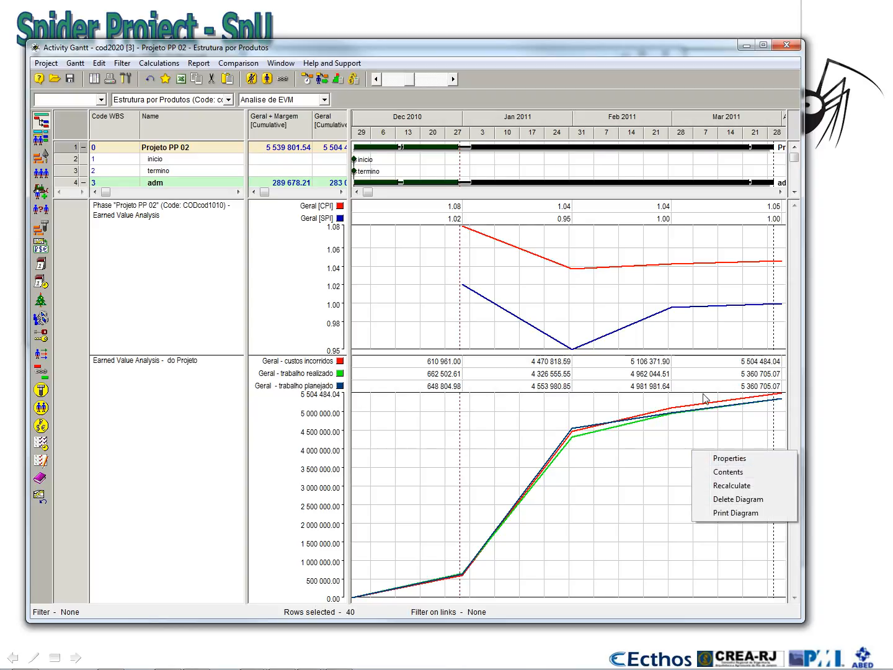
{"action": "right_click", "coordinate": [690, 262]}
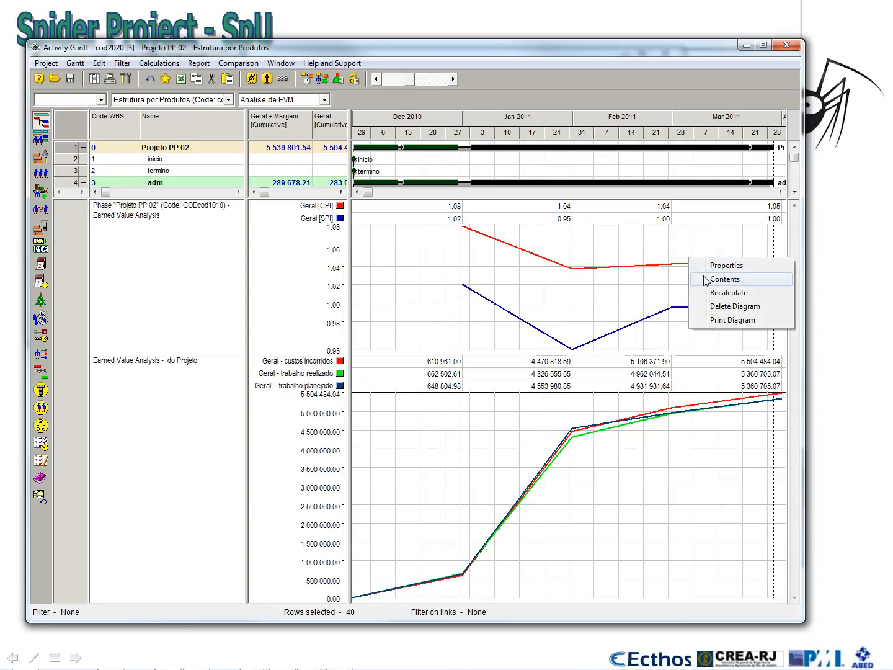
{"action": "left_click", "coordinate": [705, 280]}
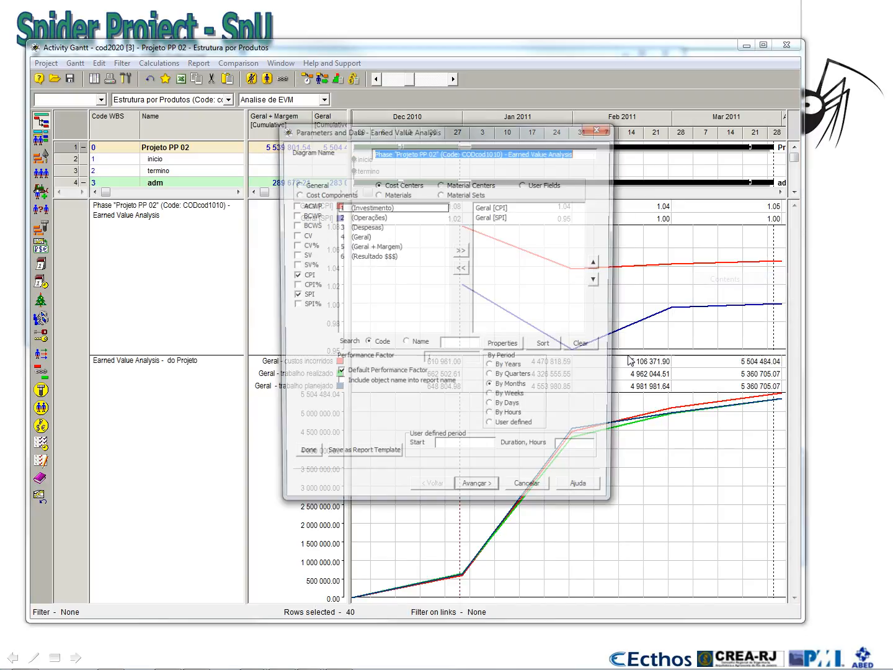
{"action": "left_click", "coordinate": [304, 459]}
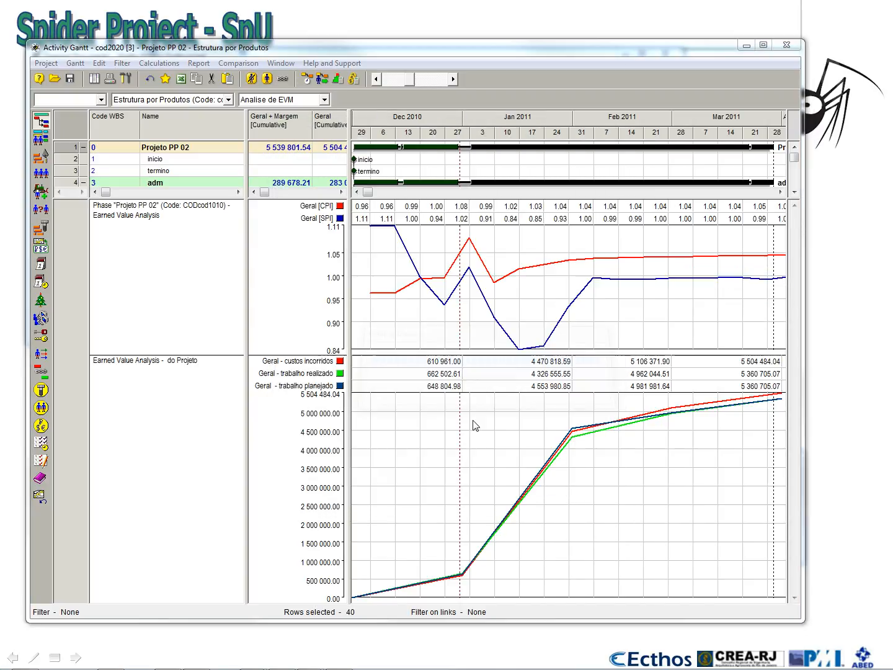
Compress the Gantt timescale slightly and set the period of the CPI and SPI diagram to By Months.
{"action": "left_click", "coordinate": [376, 79]}
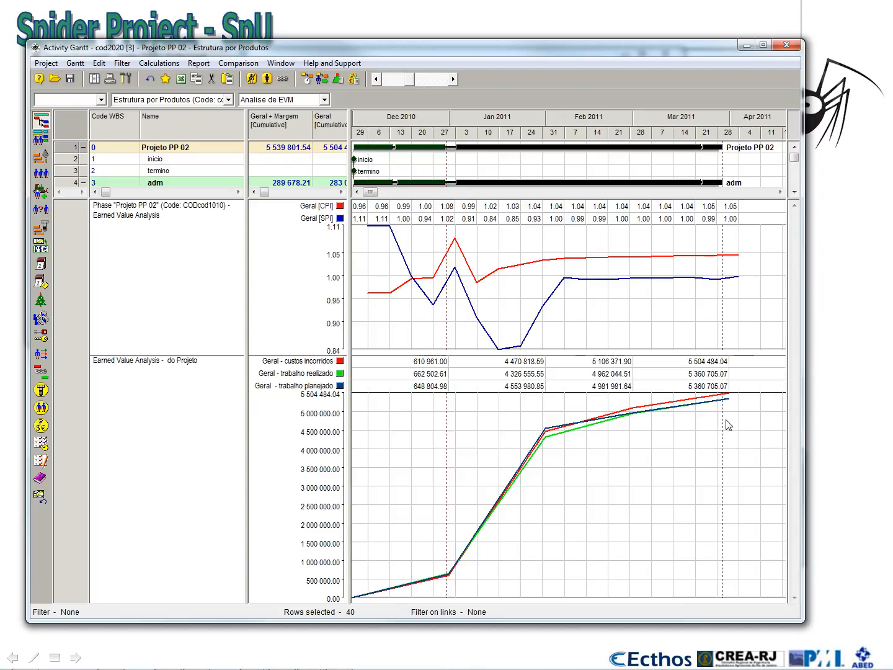
{"action": "right_click", "coordinate": [655, 265]}
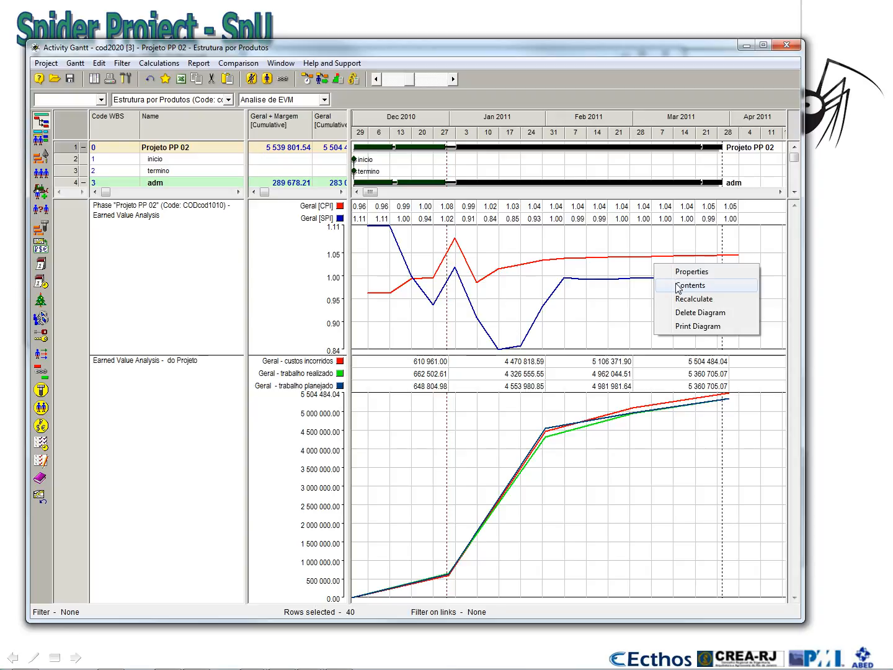
{"action": "left_click", "coordinate": [678, 285]}
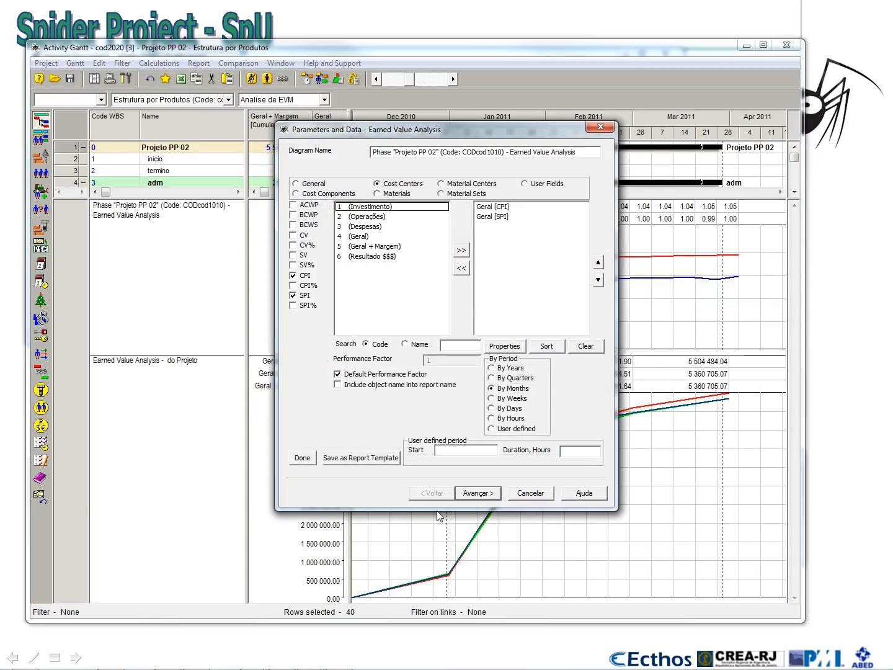
{"action": "left_click", "coordinate": [304, 459]}
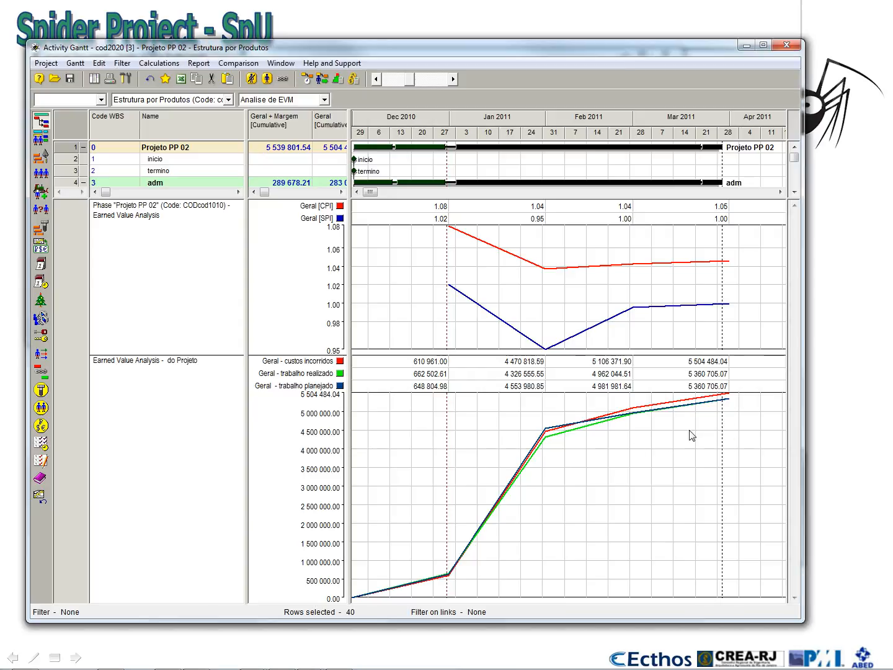
Set the period of the Earned Value Analysis - do Projeto diagram to By Days.
{"action": "right_click", "coordinate": [625, 448]}
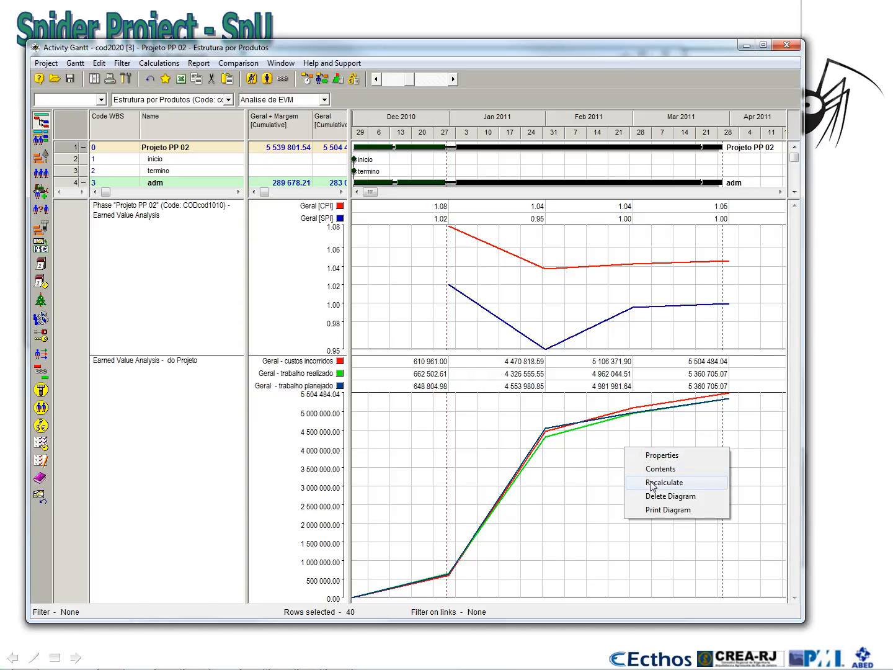
{"action": "left_click", "coordinate": [652, 470]}
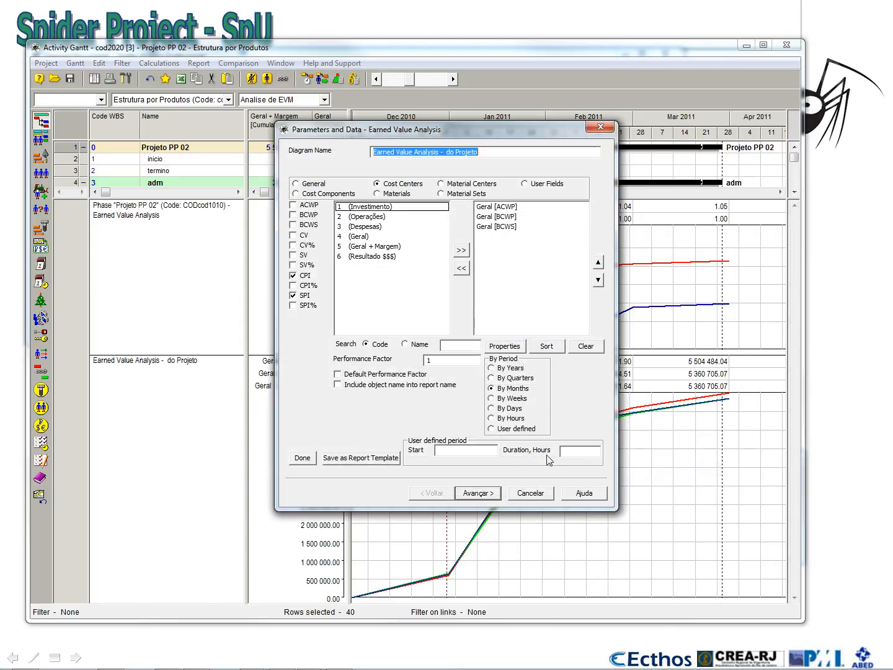
{"action": "left_click", "coordinate": [508, 409]}
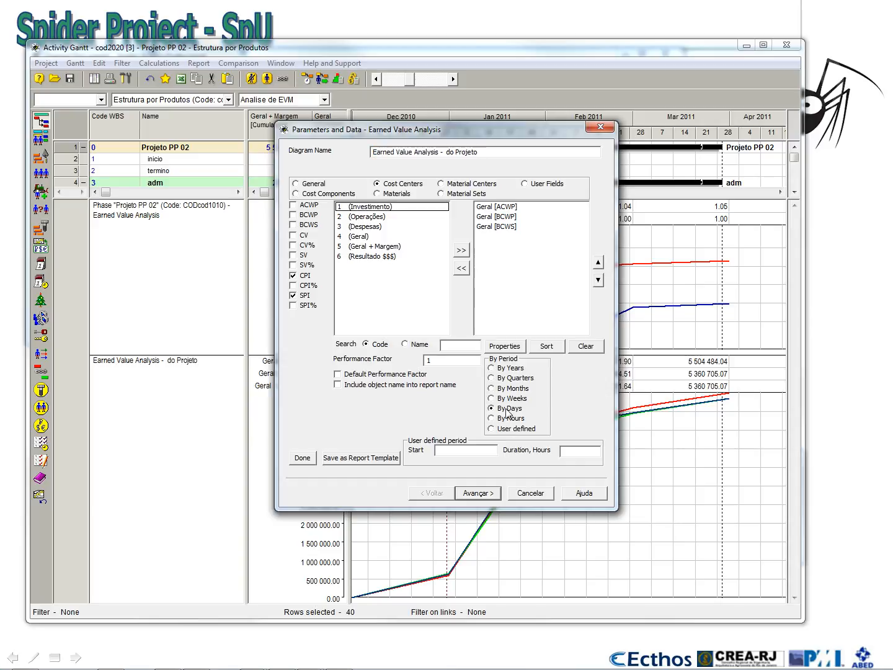
{"action": "left_click", "coordinate": [302, 459]}
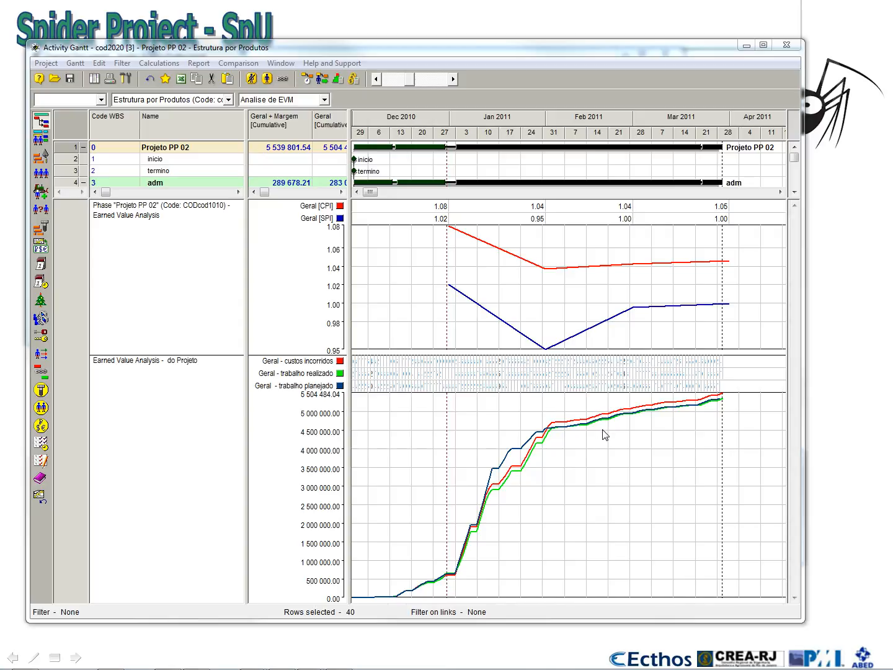
Set the period of the Earned Value Analysis - do Projeto diagram to By Months.
{"action": "right_click", "coordinate": [609, 472]}
{"action": "left_click", "coordinate": [645, 494]}
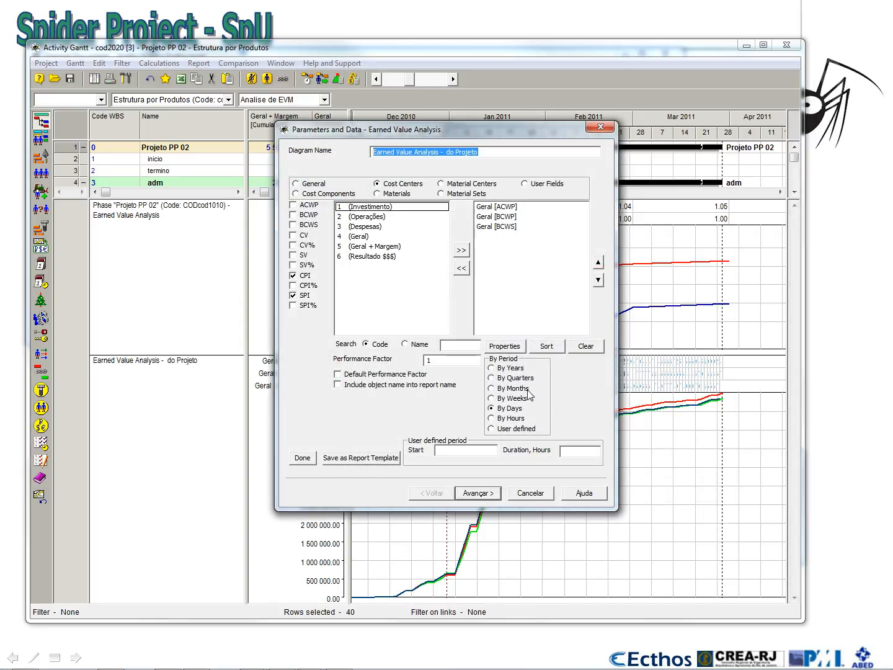
{"action": "left_click", "coordinate": [528, 389]}
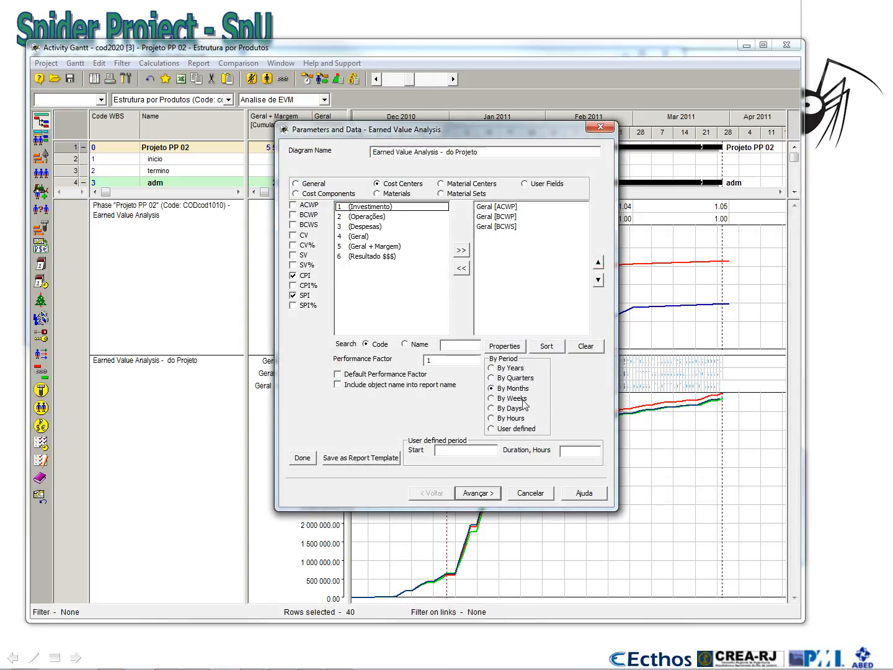
{"action": "left_click", "coordinate": [302, 458]}
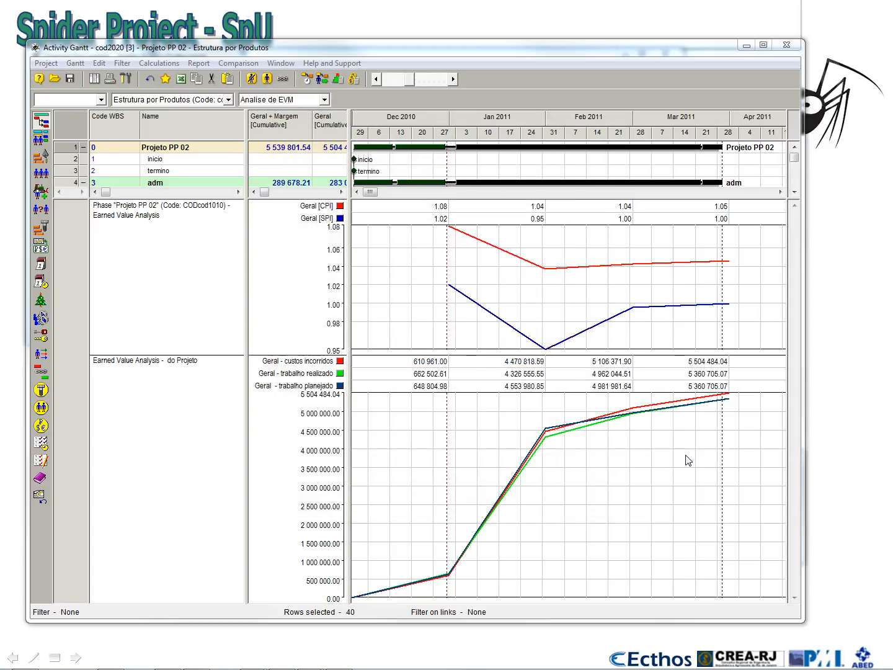
Bring the Paint window back over the Gantt and extend the canvas downward to 1440 × 1133 px.
{"action": "mouse_move", "coordinate": [0, 118]}
{"action": "left_mouse_down"}
{"action": "mouse_move", "coordinate": [545, 132]}
{"action": "mouse_move", "coordinate": [583, 123]}
{"action": "left_mouse_up"}
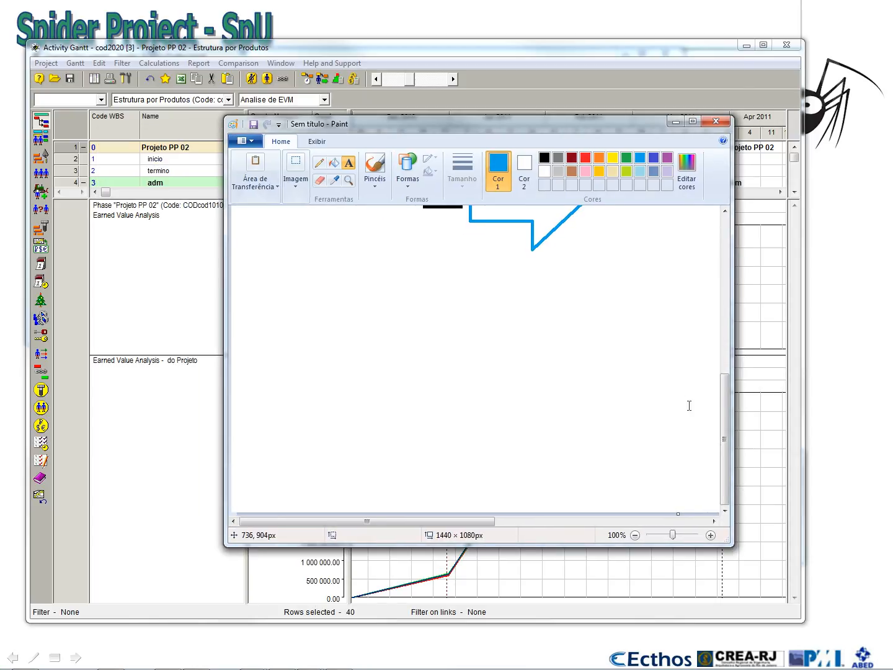
{"action": "left_click_drag", "start_coordinate": [678, 515], "coordinate": [677, 548]}
{"action": "scroll", "coordinate": [629, 410], "scroll_direction": "down", "scroll_amount": 1}
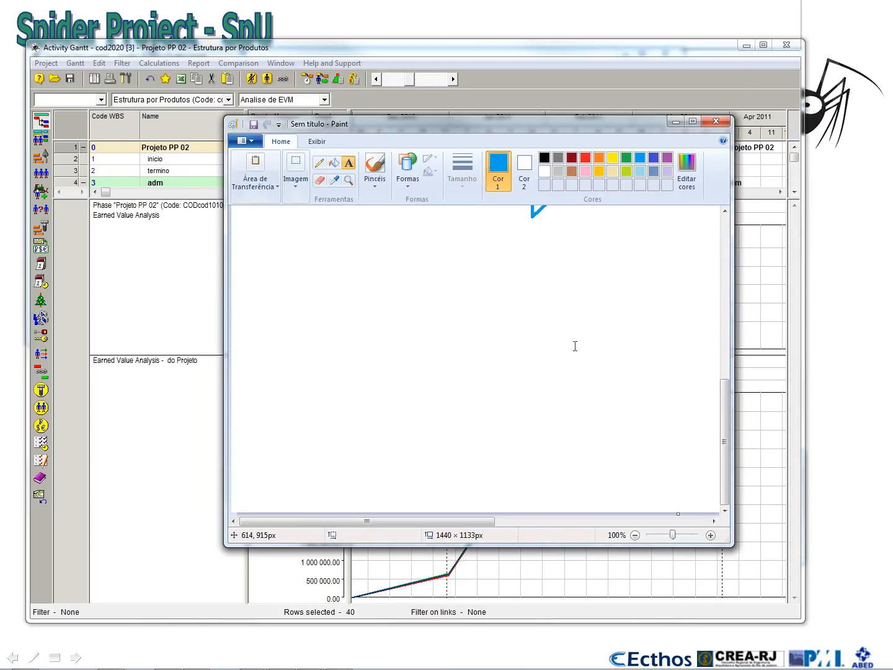
Return to the Paint drawing, widen its window and discard the empty text box.
{"action": "left_click", "coordinate": [224, 230]}
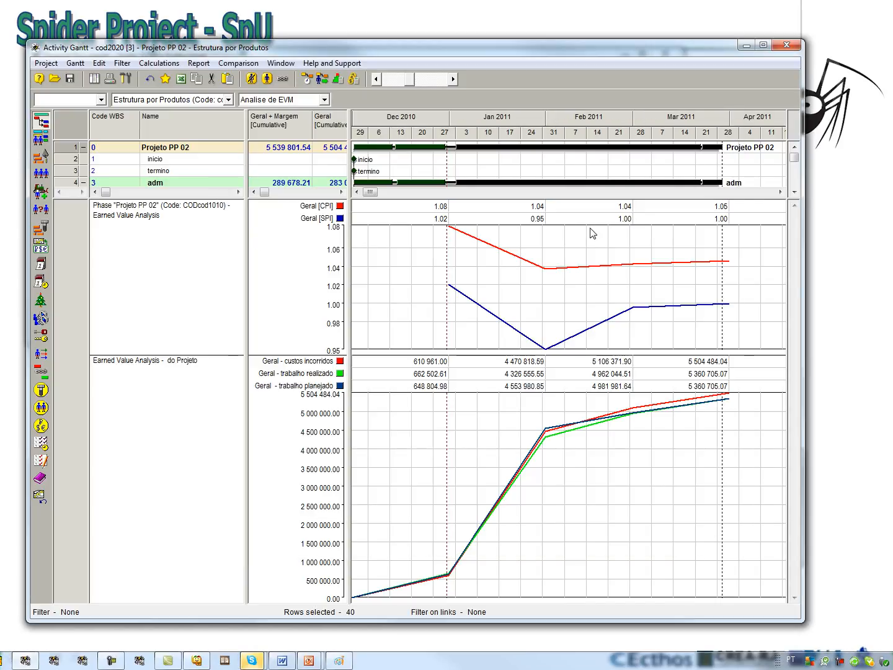
{"action": "left_click", "coordinate": [339, 659]}
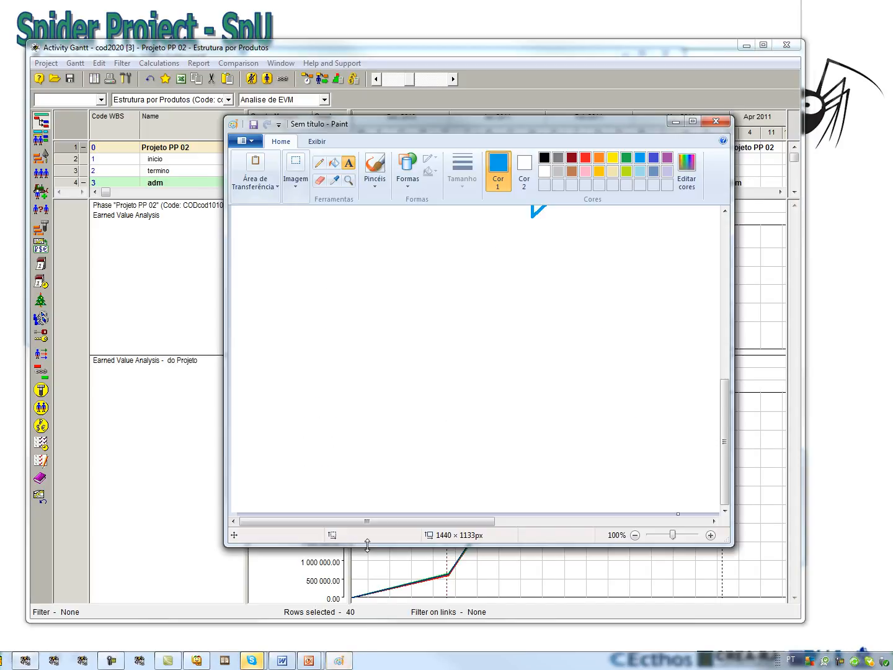
{"action": "left_click", "coordinate": [498, 400]}
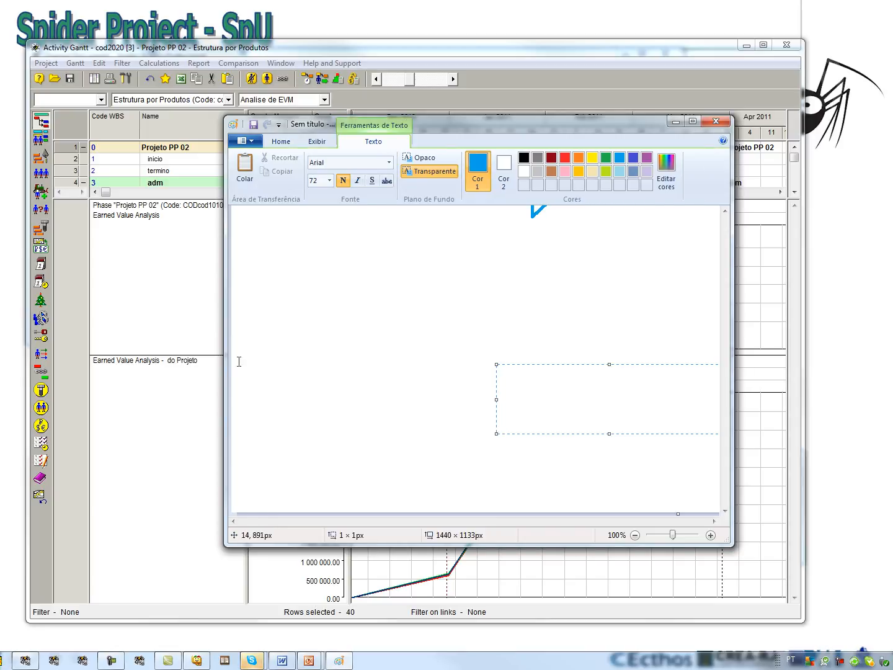
{"action": "left_click_drag", "start_coordinate": [225, 361], "coordinate": [102, 361]}
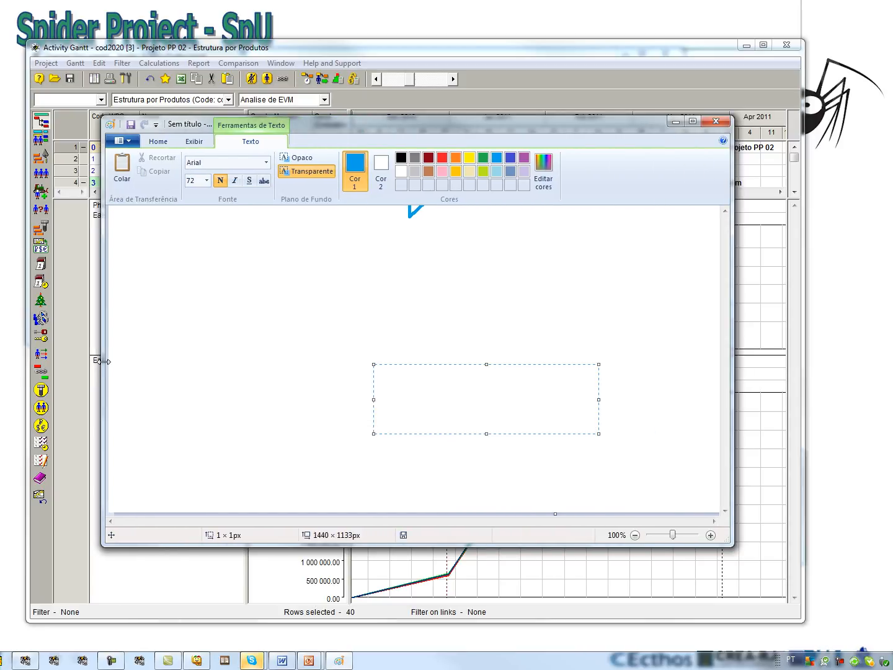
{"action": "key", "text": "Escape"}
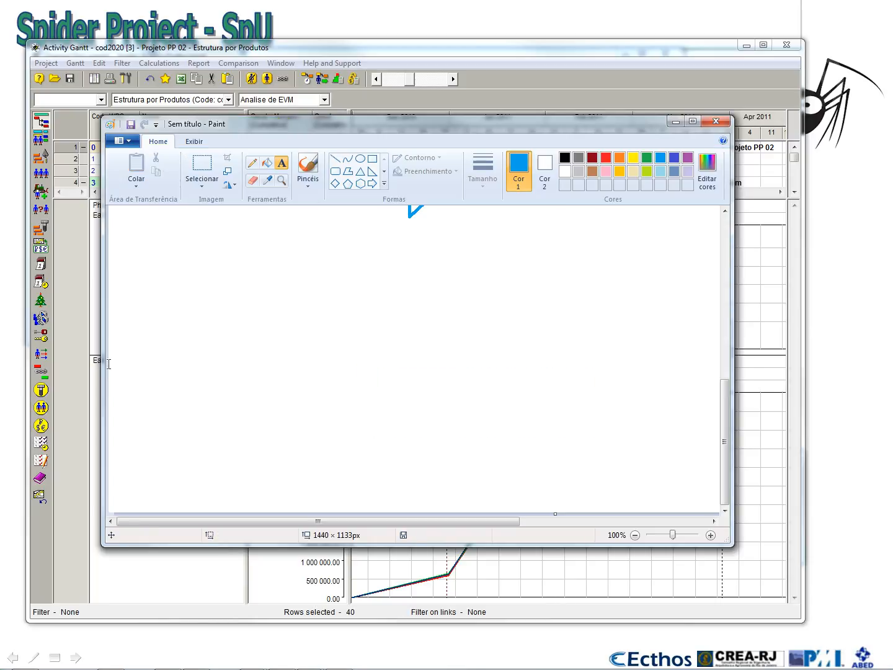
Draw light blue chart axes in the empty canvas area: a horizontal line about 716 px long and a vertical line about 342 px long.
{"action": "left_click", "coordinate": [335, 159]}
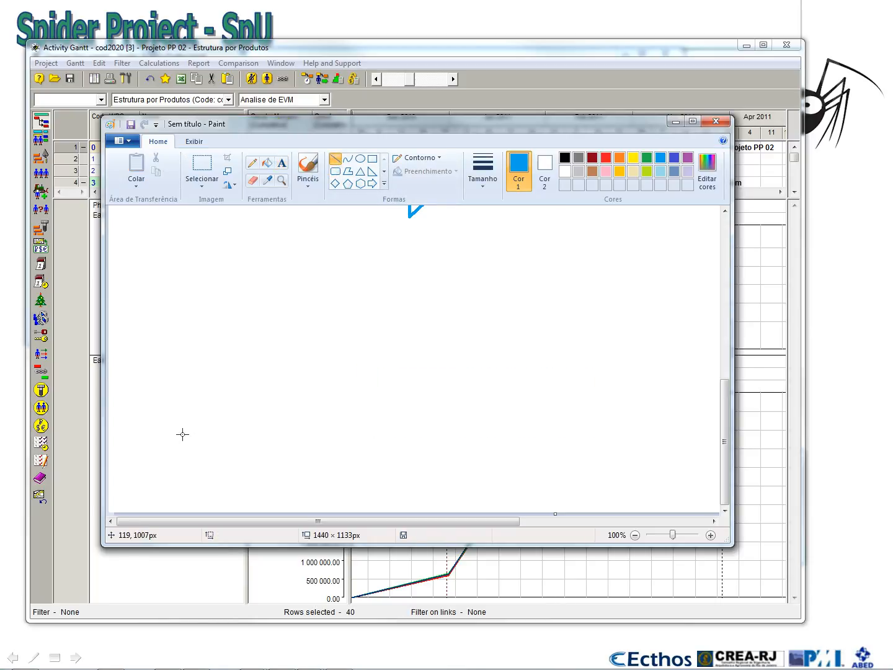
{"action": "mouse_move", "coordinate": [182, 434]}
{"action": "left_mouse_down"}
{"action": "mouse_move", "coordinate": [319, 453]}
{"action": "mouse_move", "coordinate": [628, 455]}
{"action": "left_mouse_up"}
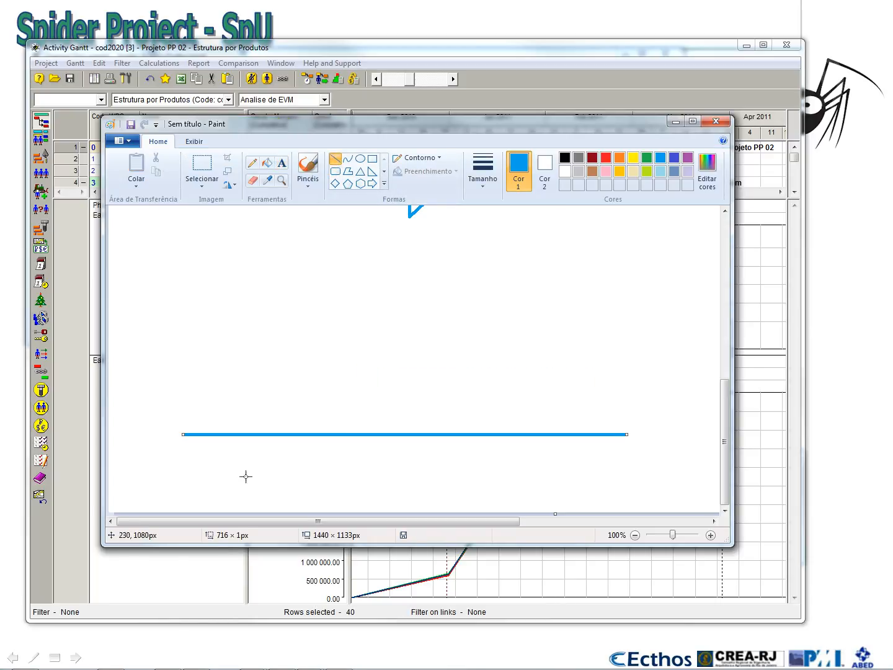
{"action": "left_click_drag", "start_coordinate": [193, 462], "coordinate": [193, 252]}
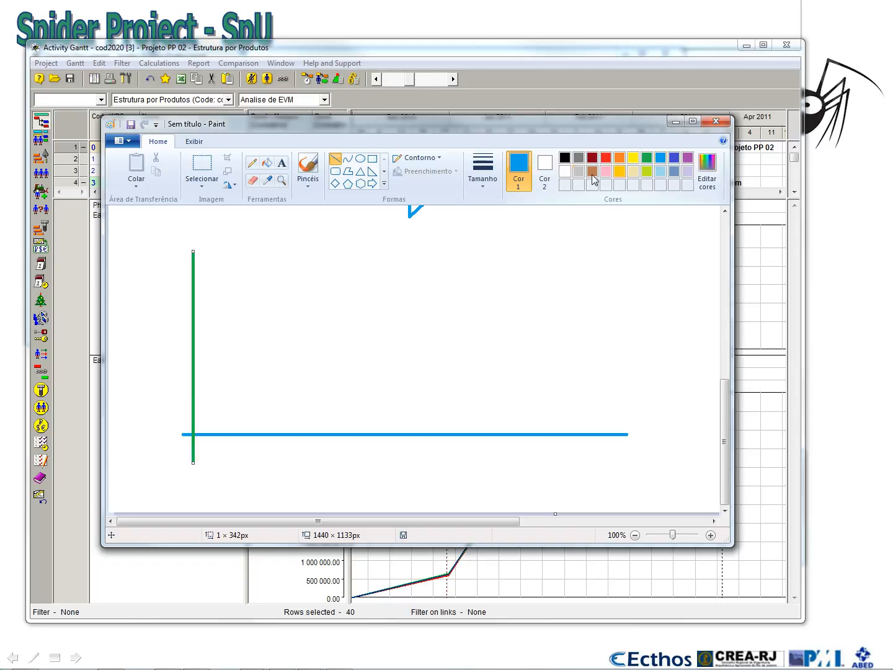
{"action": "left_click", "coordinate": [642, 252]}
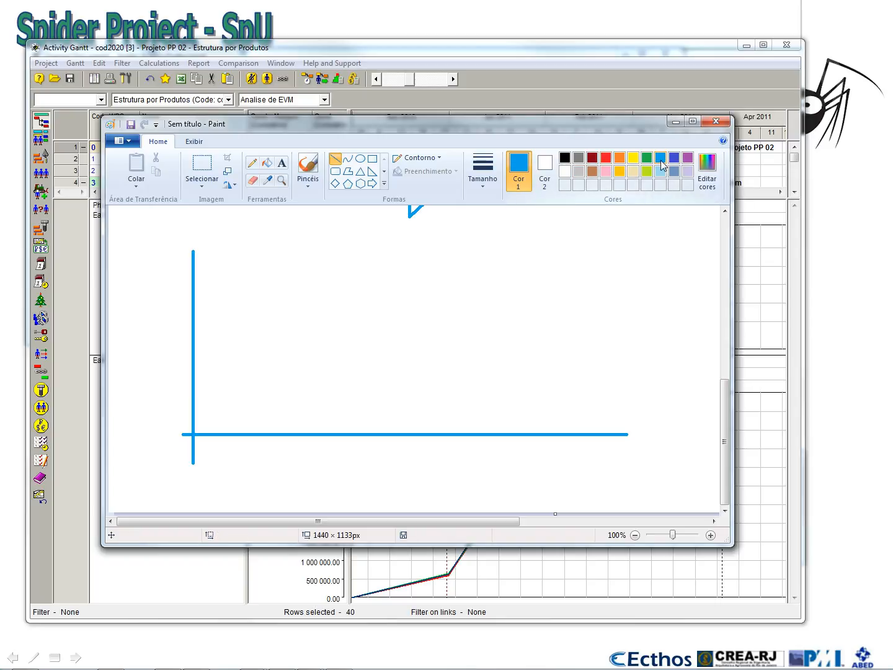
Draw a thick indigo line about 339 × 178 px rising from the origin and extend it with the thinnest line by about 325 × 169 px.
{"action": "left_click", "coordinate": [675, 163]}
{"action": "left_click_drag", "start_coordinate": [193, 435], "coordinate": [402, 326]}
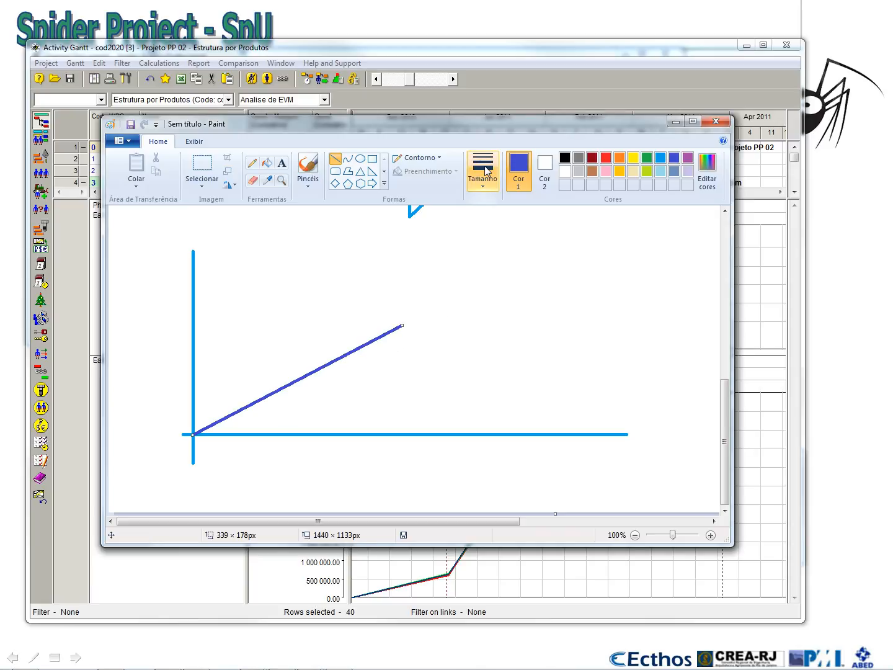
{"action": "left_click", "coordinate": [482, 185]}
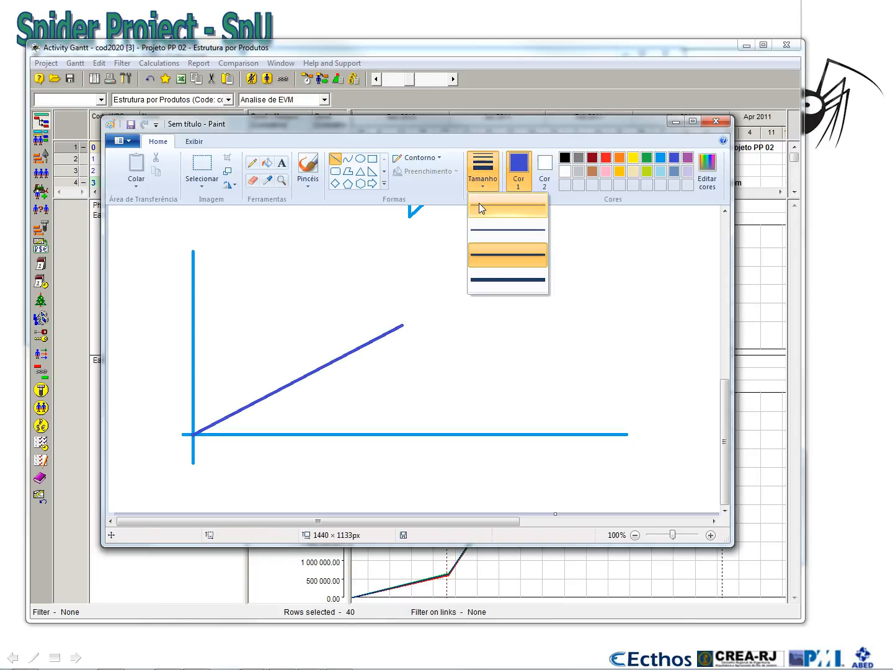
{"action": "left_click", "coordinate": [420, 313]}
{"action": "left_click_drag", "start_coordinate": [404, 325], "coordinate": [604, 221]}
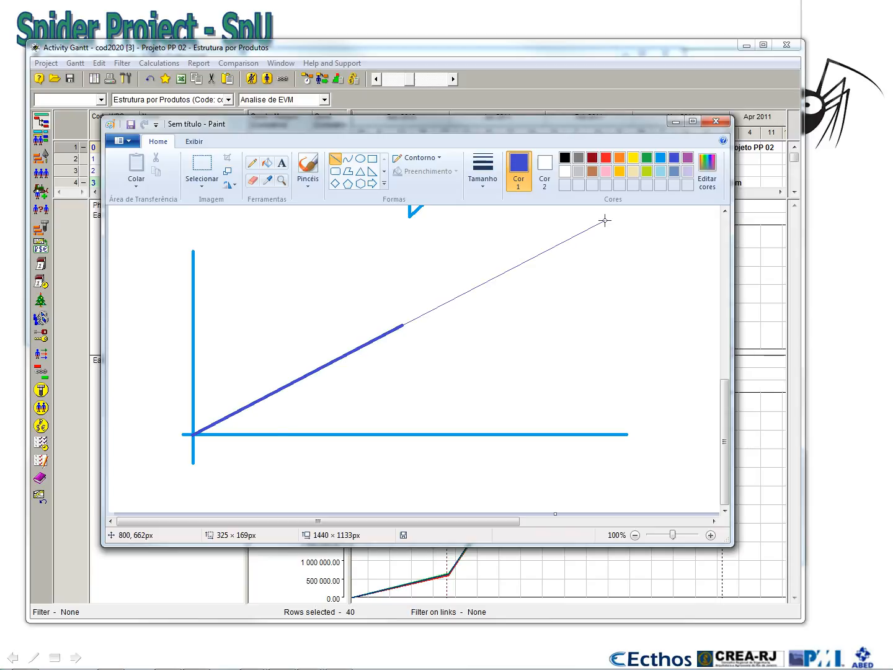
{"action": "left_click", "coordinate": [622, 243]}
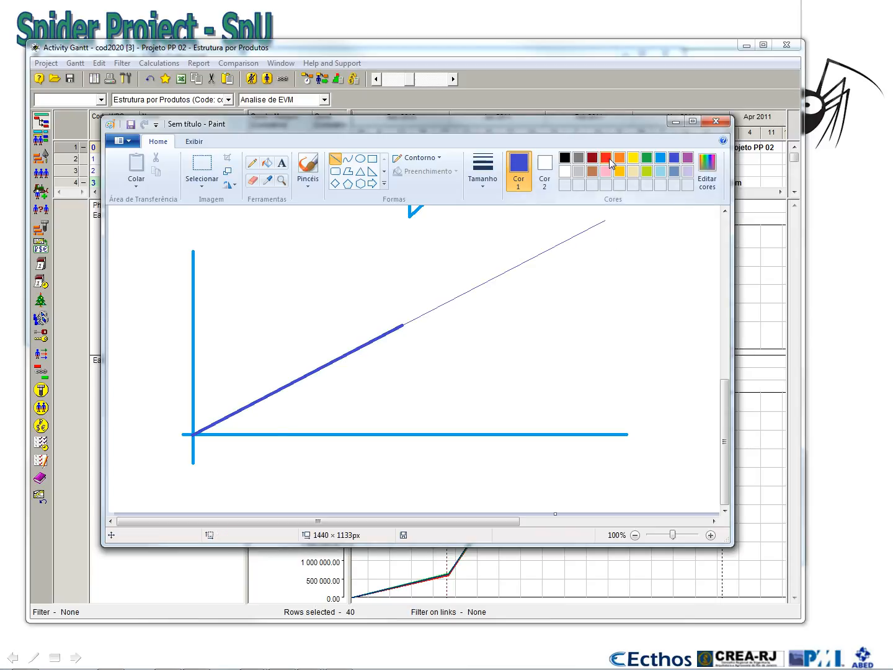
Check the Gantt legend colours and draw a thick green line about 335 × 196 px from the origin, above the indigo line.
{"action": "left_click_drag", "start_coordinate": [625, 124], "coordinate": [24, 113]}
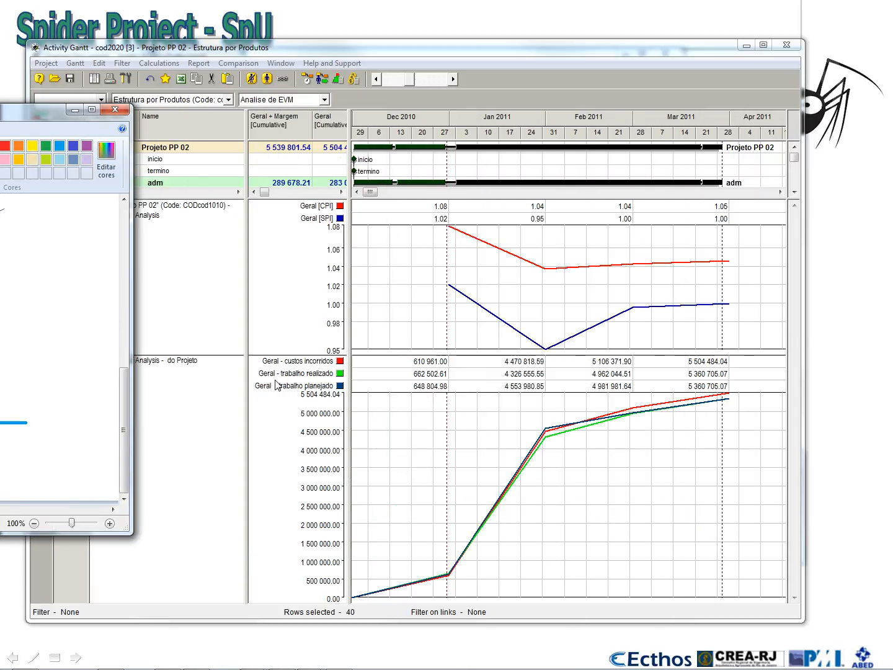
{"action": "mouse_move", "coordinate": [23, 116]}
{"action": "left_mouse_down"}
{"action": "mouse_move", "coordinate": [292, 142]}
{"action": "mouse_move", "coordinate": [722, 123]}
{"action": "left_mouse_up"}
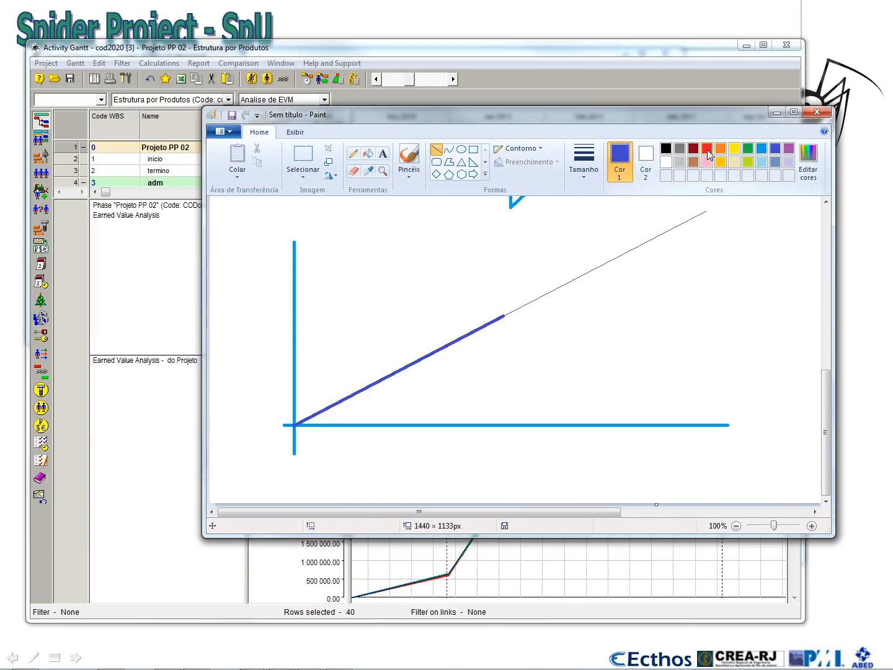
{"action": "left_click", "coordinate": [748, 151]}
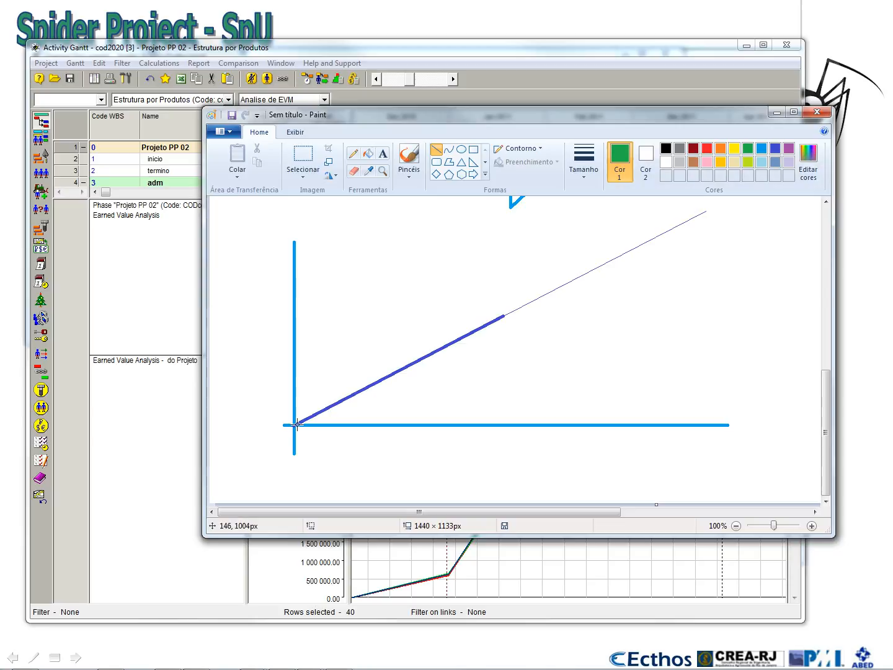
{"action": "left_click_drag", "start_coordinate": [294, 424], "coordinate": [501, 303]}
{"action": "left_click", "coordinate": [586, 171]}
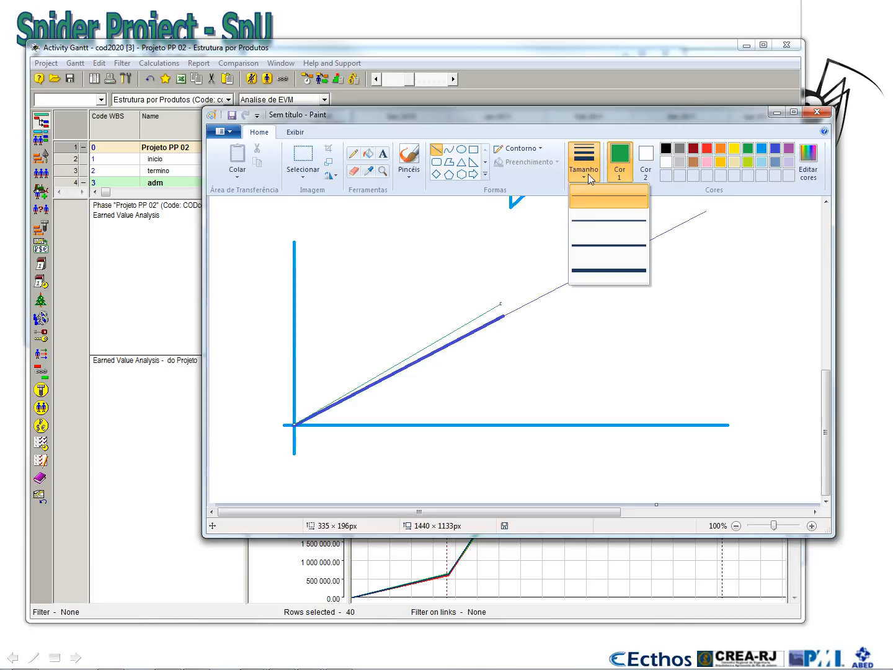
{"action": "left_click", "coordinate": [599, 237]}
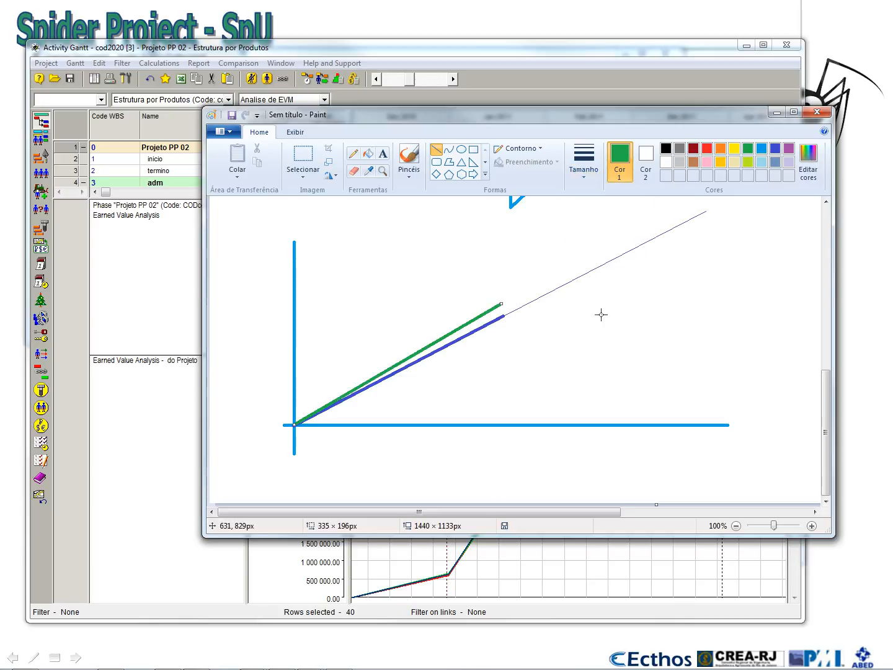
{"action": "left_click", "coordinate": [602, 318]}
Look at the Gantt curves again and draw a red line about 332 × 153 px from the origin, below the indigo line.
{"action": "mouse_move", "coordinate": [639, 132]}
{"action": "left_mouse_down"}
{"action": "mouse_move", "coordinate": [639, 344]}
{"action": "mouse_move", "coordinate": [618, 538]}
{"action": "left_mouse_up"}
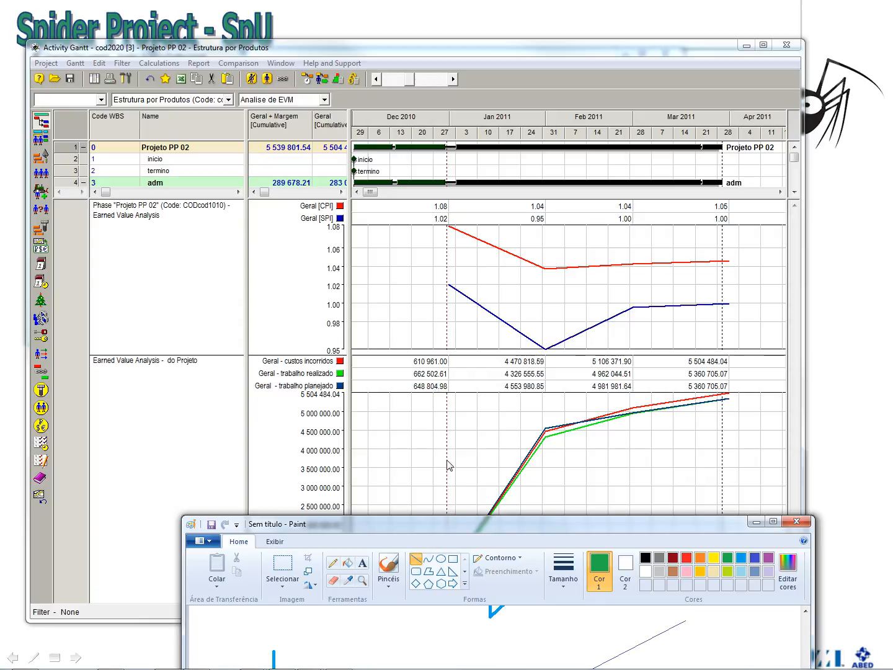
{"action": "left_click_drag", "start_coordinate": [460, 526], "coordinate": [427, 128]}
{"action": "left_click", "coordinate": [655, 160]}
{"action": "left_click_drag", "start_coordinate": [240, 435], "coordinate": [450, 341]}
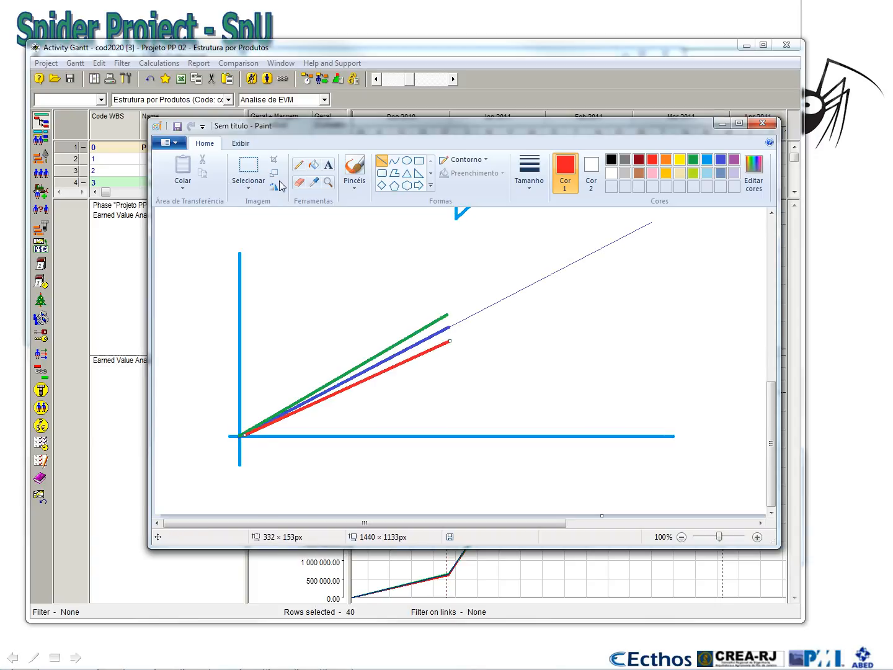
Trim the ends of the three thick lines by deleting a vertical strip about 17 × 69 px there.
{"action": "left_click", "coordinate": [248, 169]}
{"action": "left_click_drag", "start_coordinate": [446, 308], "coordinate": [456, 349]}
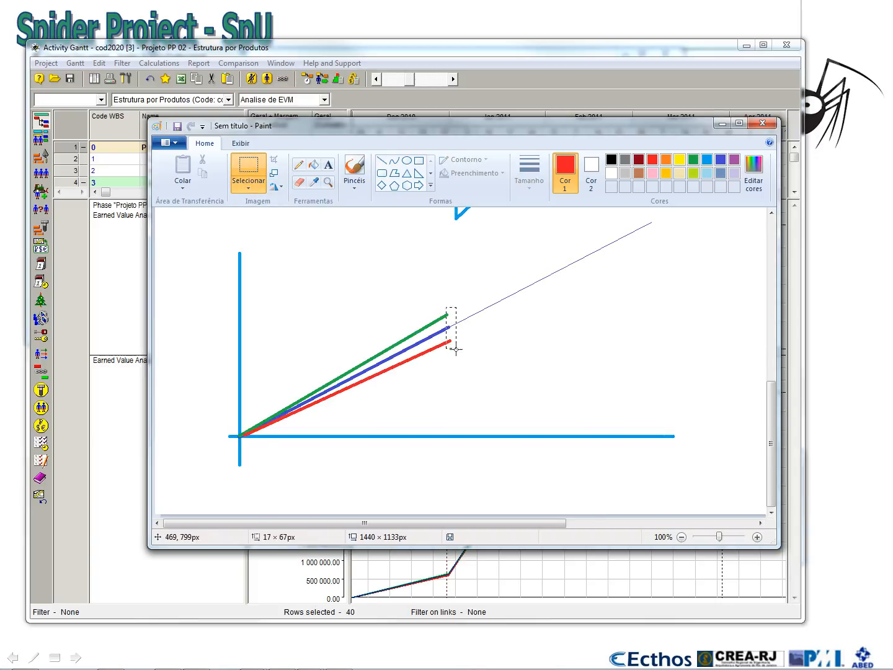
{"action": "key", "text": "Delete"}
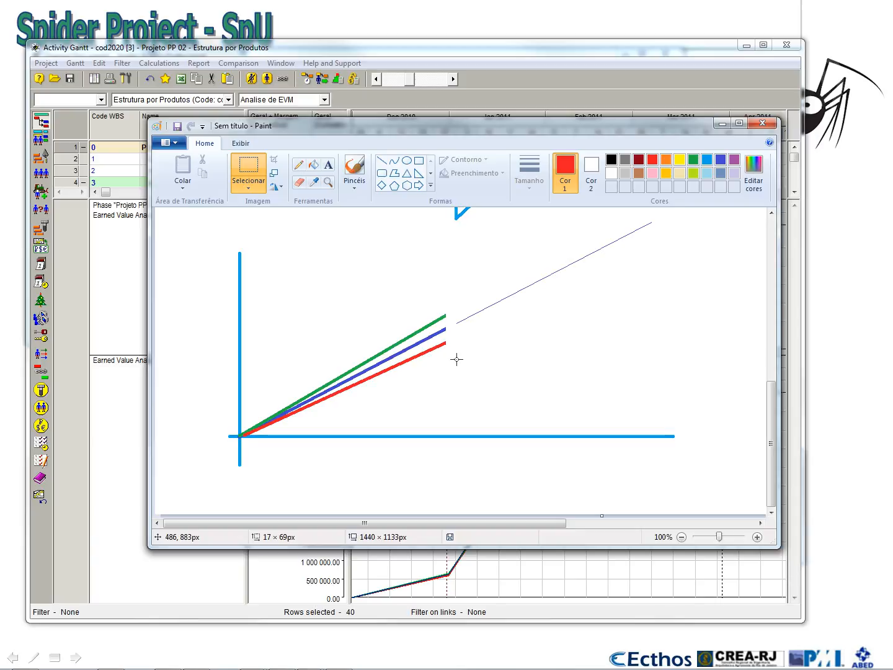
Draw a left arrow about 58 × 46 px, pointing it at the green line's end in green and at the red line's end in red.
{"action": "left_click", "coordinate": [430, 185]}
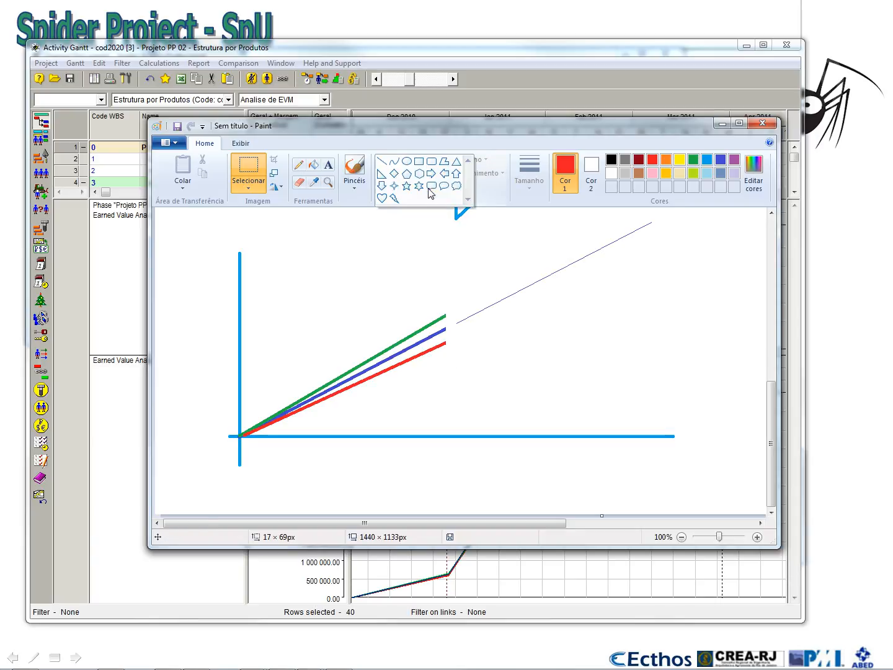
{"action": "left_click", "coordinate": [444, 173]}
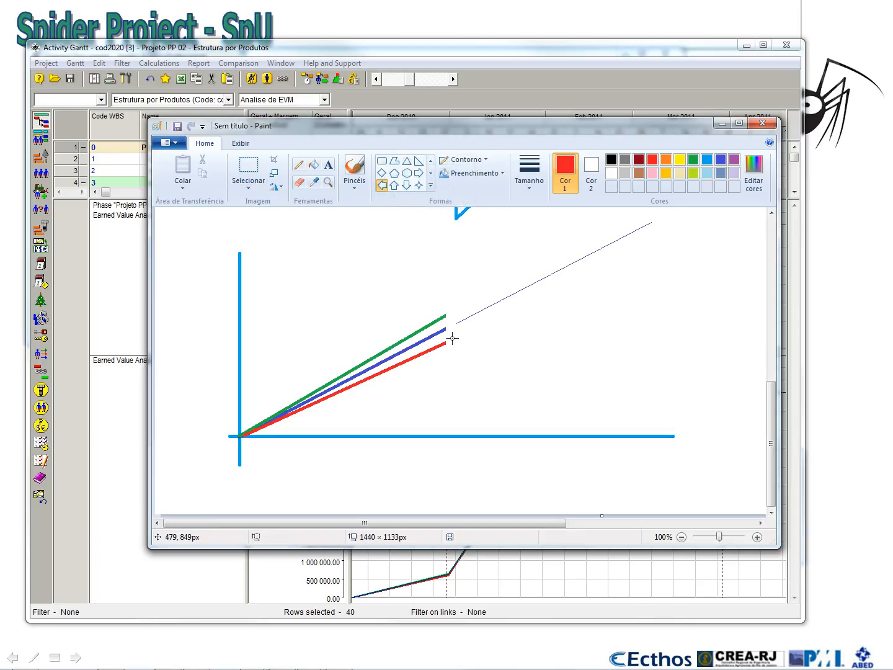
{"action": "left_click_drag", "start_coordinate": [452, 323], "coordinate": [469, 330]}
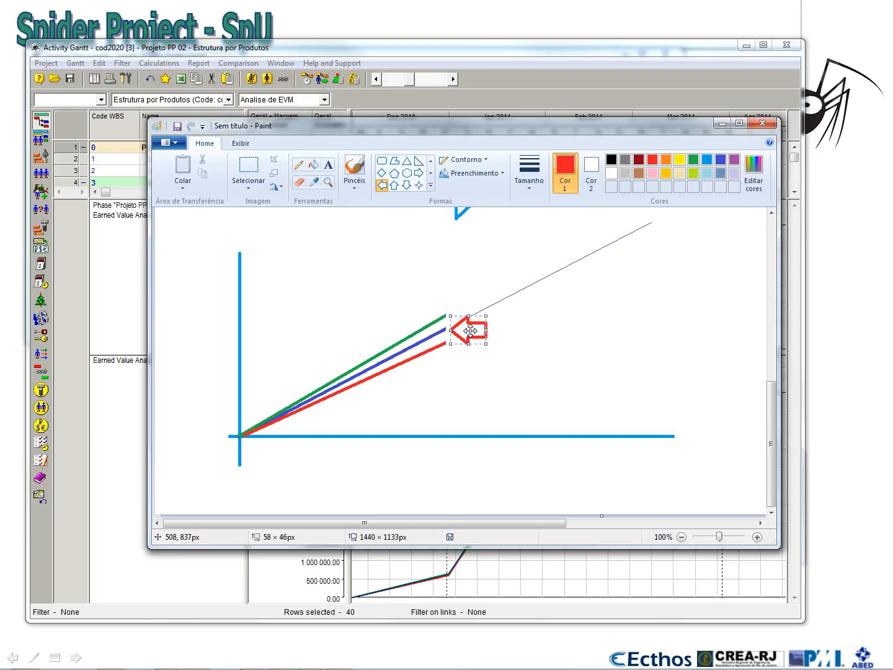
{"action": "left_click_drag", "start_coordinate": [470, 330], "coordinate": [471, 316]}
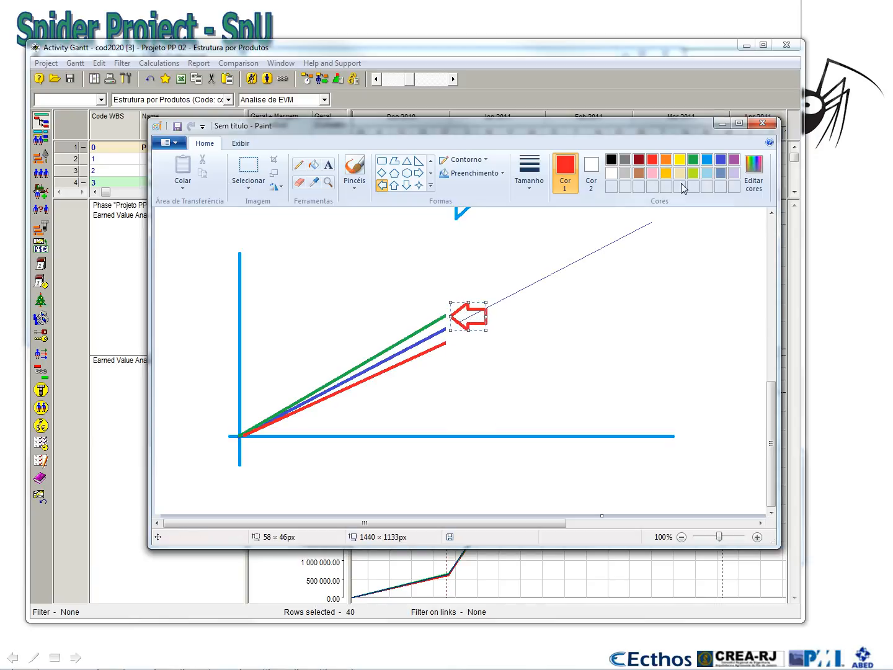
{"action": "left_click", "coordinate": [695, 160]}
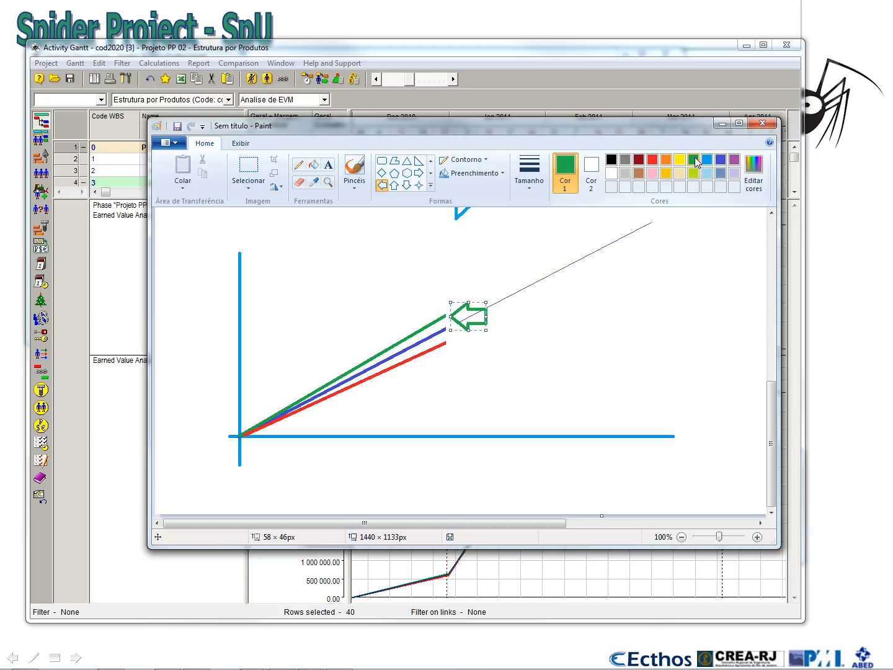
{"action": "left_click_drag", "start_coordinate": [470, 318], "coordinate": [473, 345]}
{"action": "left_click", "coordinate": [652, 161]}
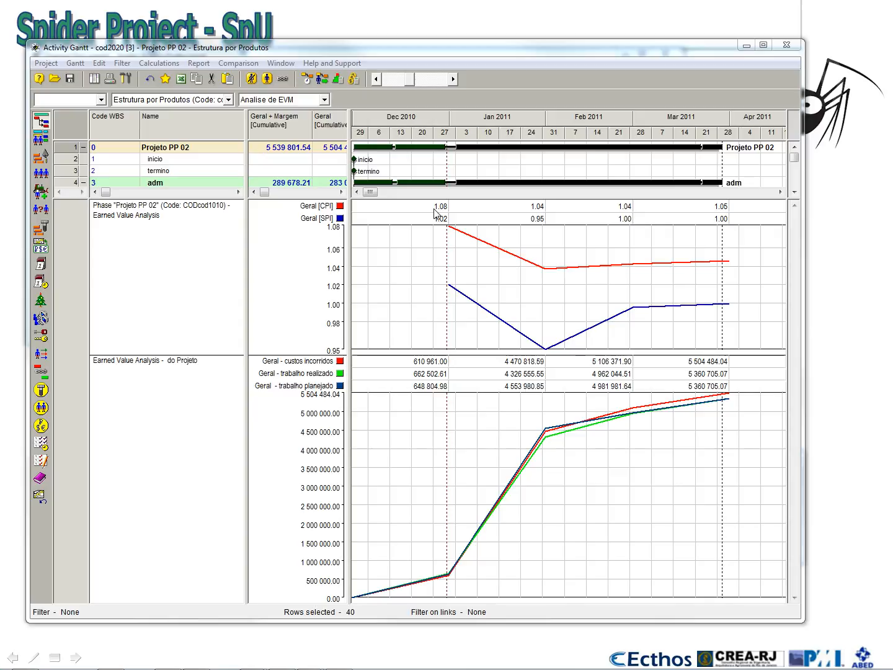
Open version 2 of project cod2020 from the Working storage with Admin access rights and bring up its Activity Gantt.
{"action": "left_click_drag", "start_coordinate": [30, 42], "coordinate": [102, 231]}
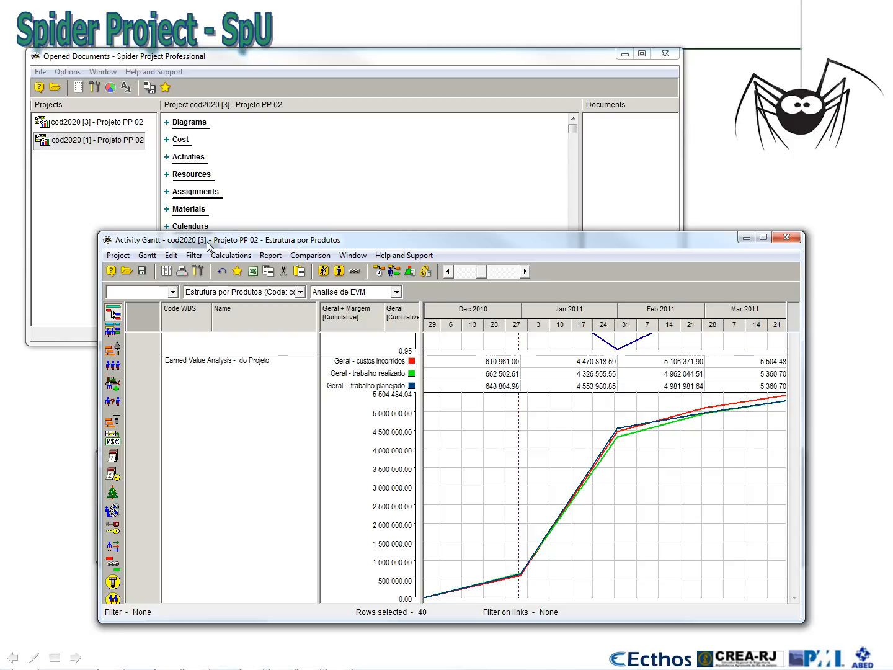
{"action": "left_click", "coordinate": [55, 87]}
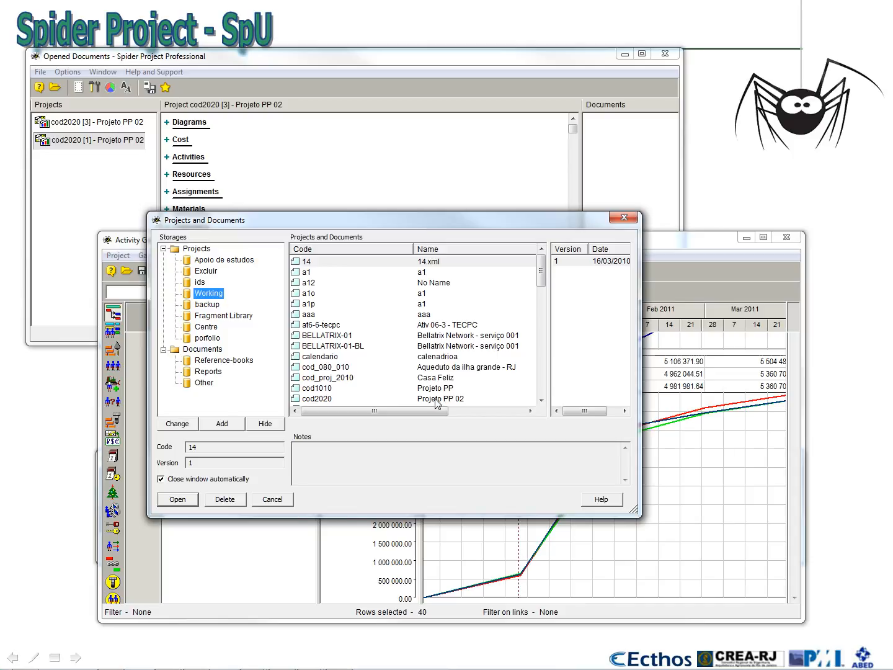
{"action": "left_click", "coordinate": [436, 399]}
{"action": "left_click", "coordinate": [585, 271]}
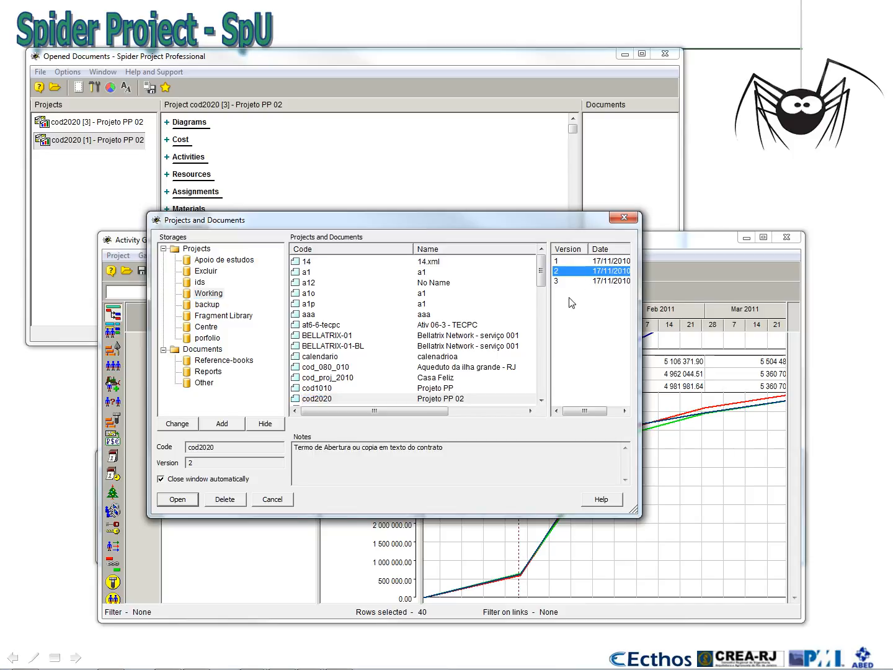
{"action": "left_click", "coordinate": [178, 500]}
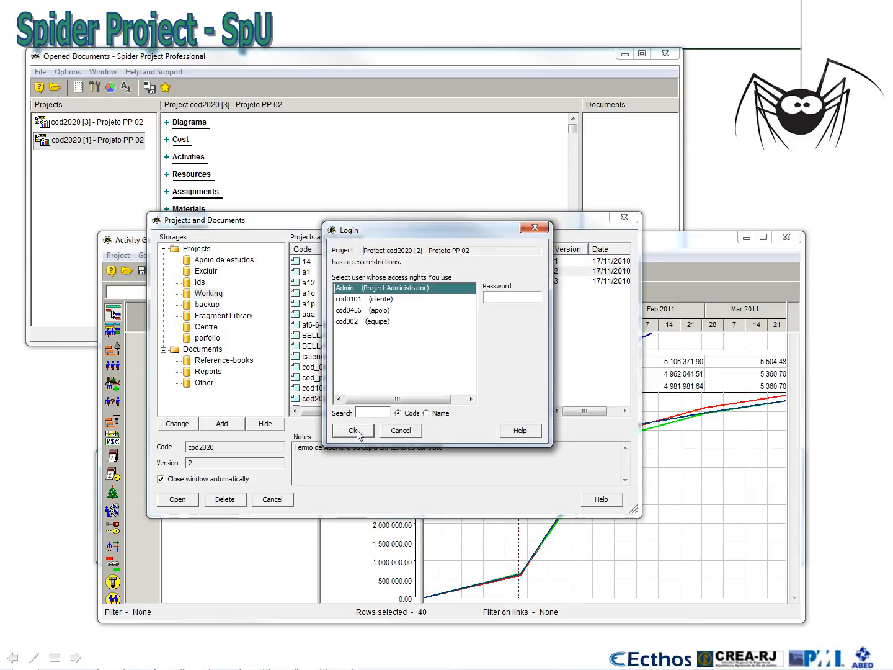
{"action": "left_click", "coordinate": [364, 432]}
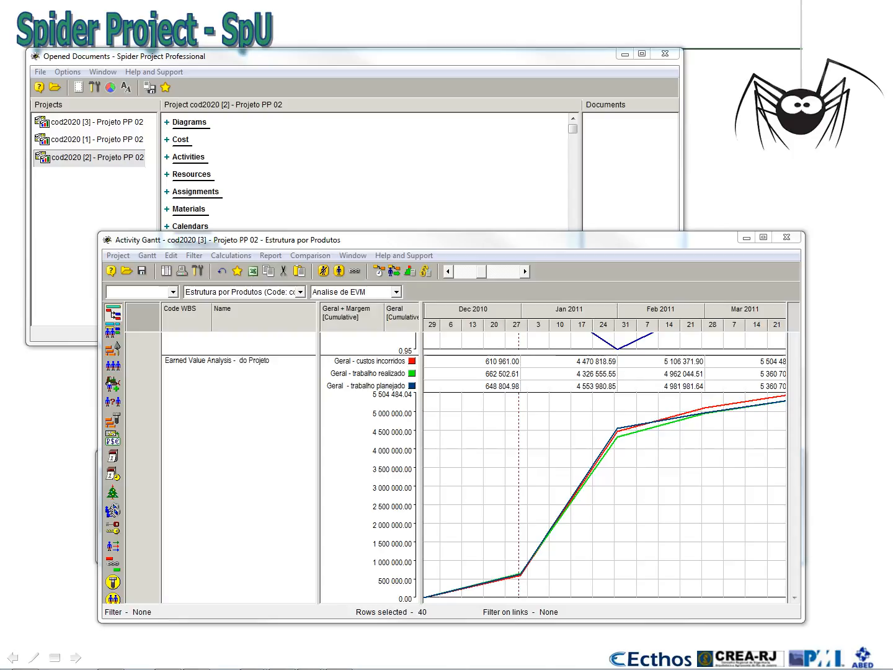
{"action": "left_click_drag", "start_coordinate": [0, 149], "coordinate": [210, 114]}
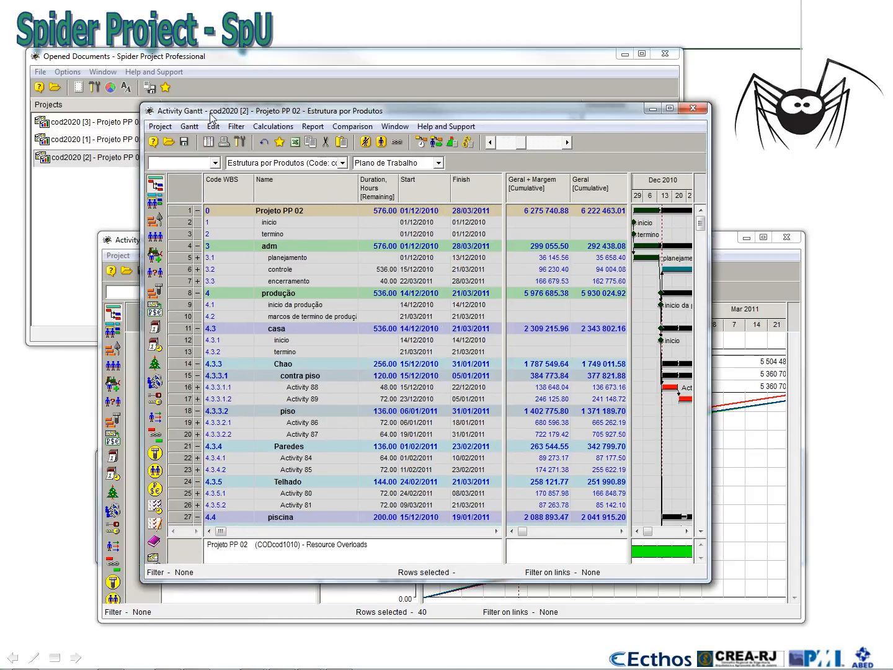
{"action": "left_click", "coordinate": [229, 281]}
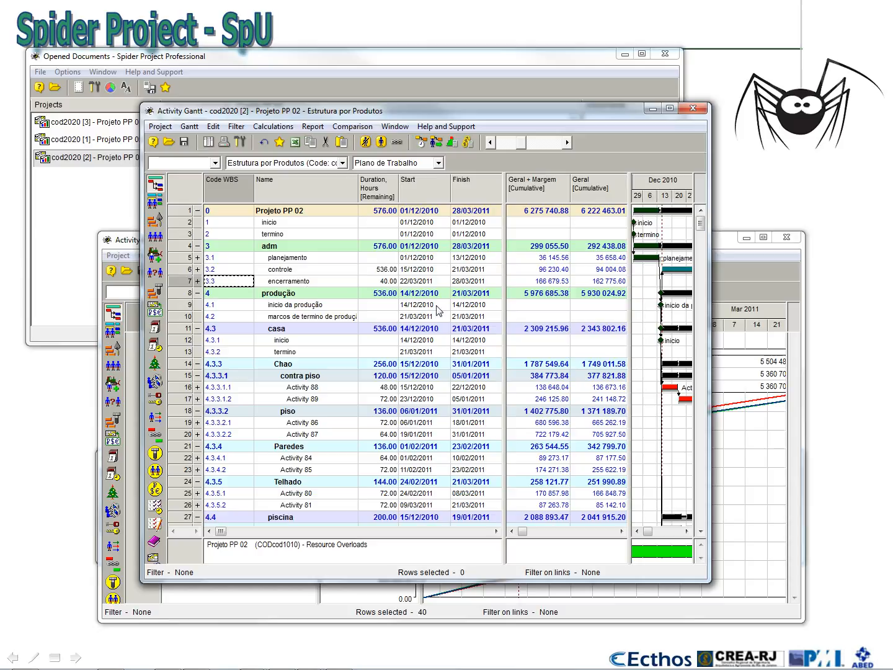
Return to the version 3 Activity Gantt and enlarge its window upwards, showing the activity table above the EVM diagrams.
{"action": "left_click", "coordinate": [742, 569]}
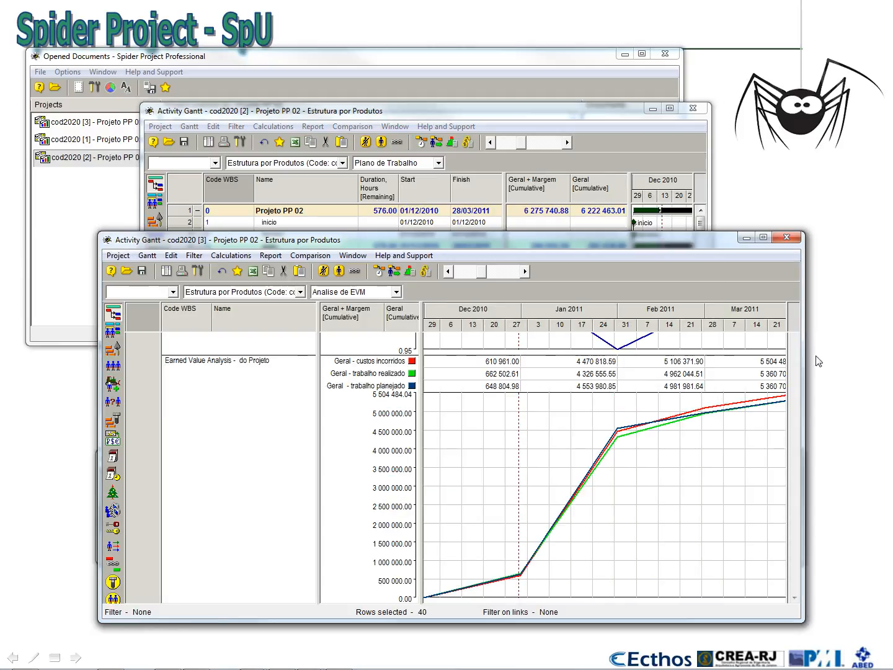
{"action": "left_click_drag", "start_coordinate": [472, 231], "coordinate": [450, 69]}
{"action": "left_click_drag", "start_coordinate": [768, 197], "coordinate": [554, 338]}
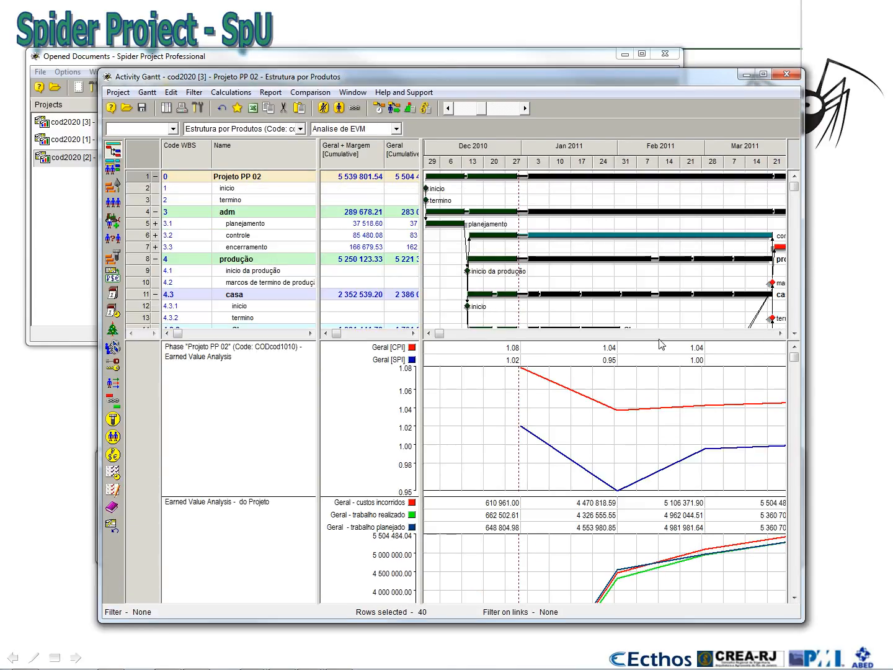
{"action": "left_click", "coordinate": [147, 91]}
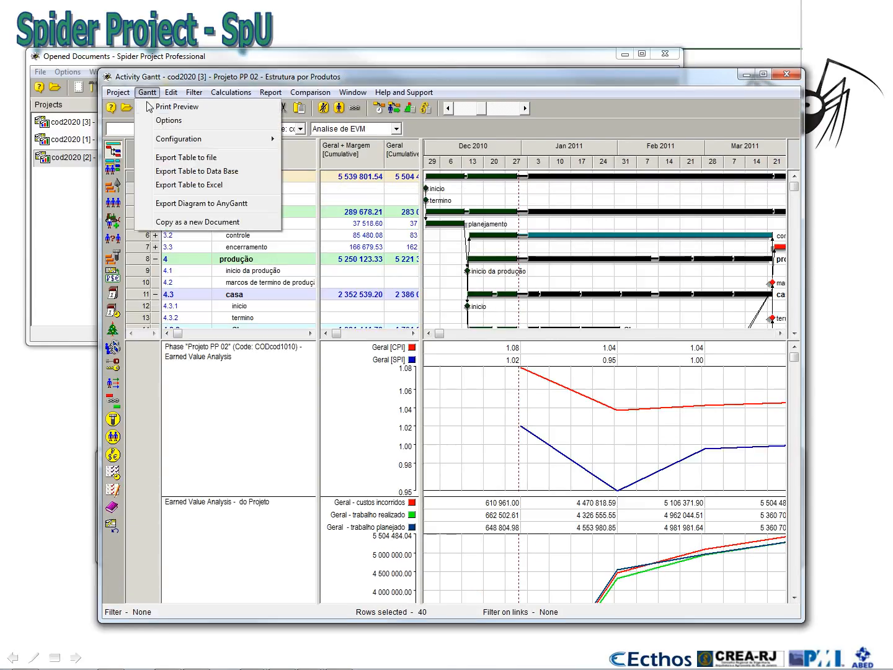
Save the Gantt configuration of project cod2020 [3] to a file named m4 on the desktop.
{"action": "mouse_move", "coordinate": [158, 137]}
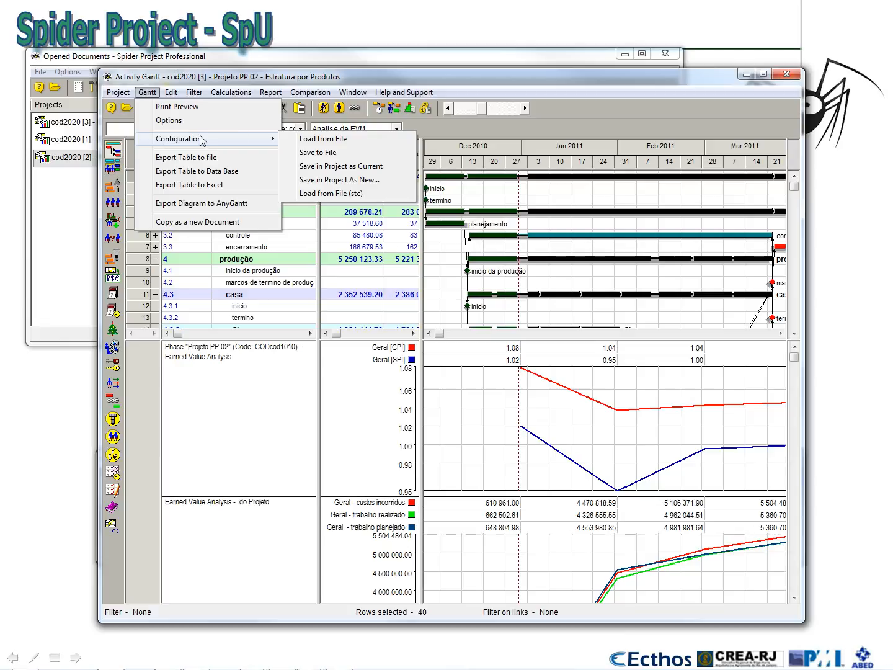
{"action": "left_click", "coordinate": [324, 151]}
{"action": "left_click", "coordinate": [248, 424]}
{"action": "key", "text": "BackSpace"}
{"action": "type", "text": "4"}
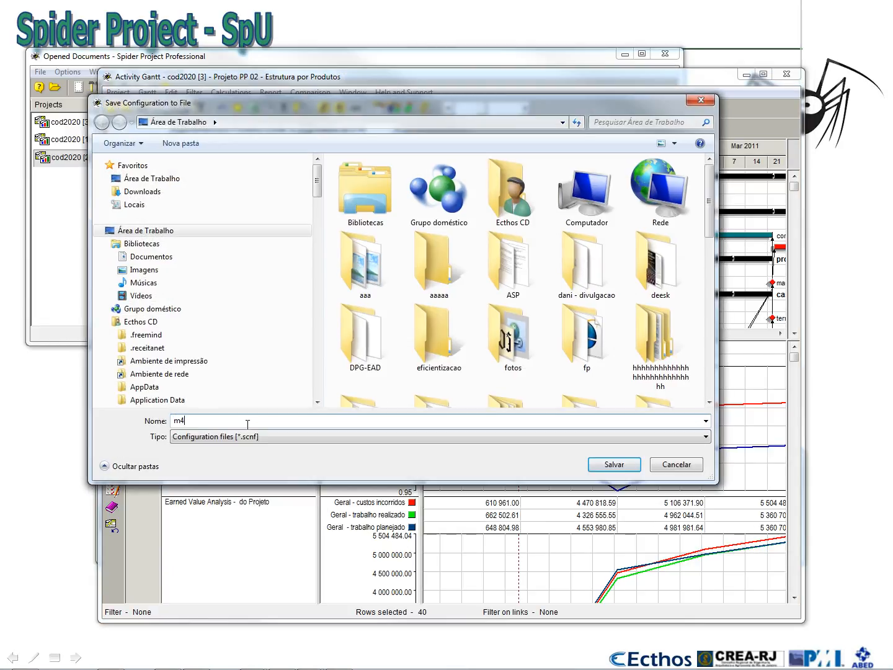
{"action": "left_click", "coordinate": [637, 469]}
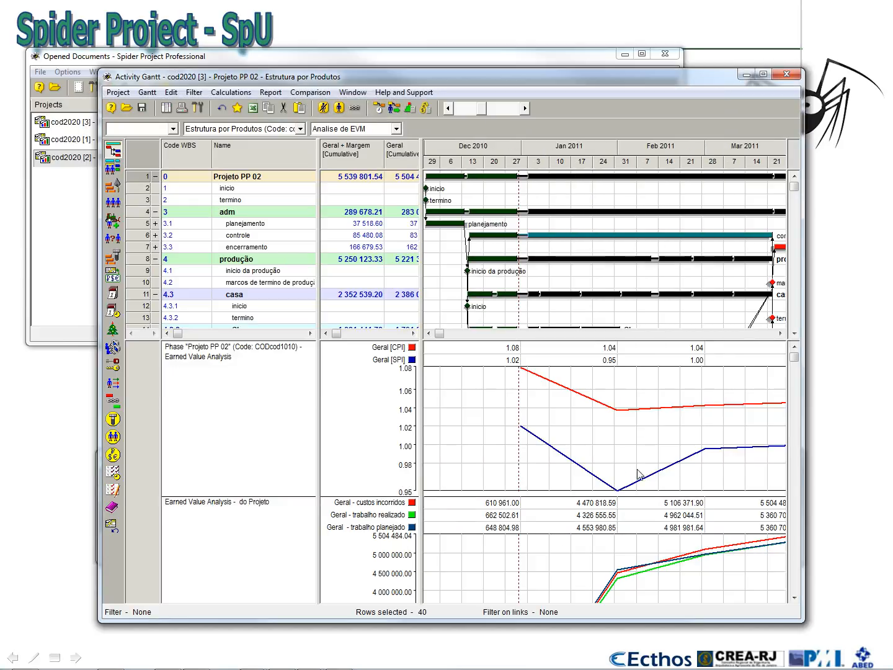
Load the m4 configuration file into the Activity Gantt of cod2020 [2] and widen its window.
{"action": "left_click_drag", "start_coordinate": [431, 76], "coordinate": [437, 252]}
{"action": "left_click_drag", "start_coordinate": [337, 114], "coordinate": [314, 83]}
{"action": "left_click", "coordinate": [166, 99]}
{"action": "mouse_move", "coordinate": [180, 149]}
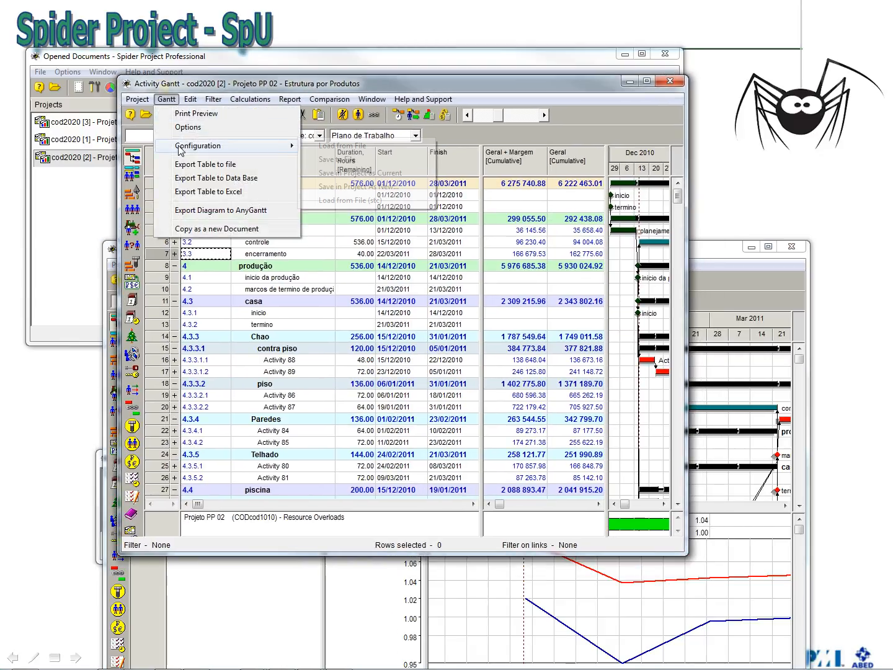
{"action": "left_click", "coordinate": [350, 148]}
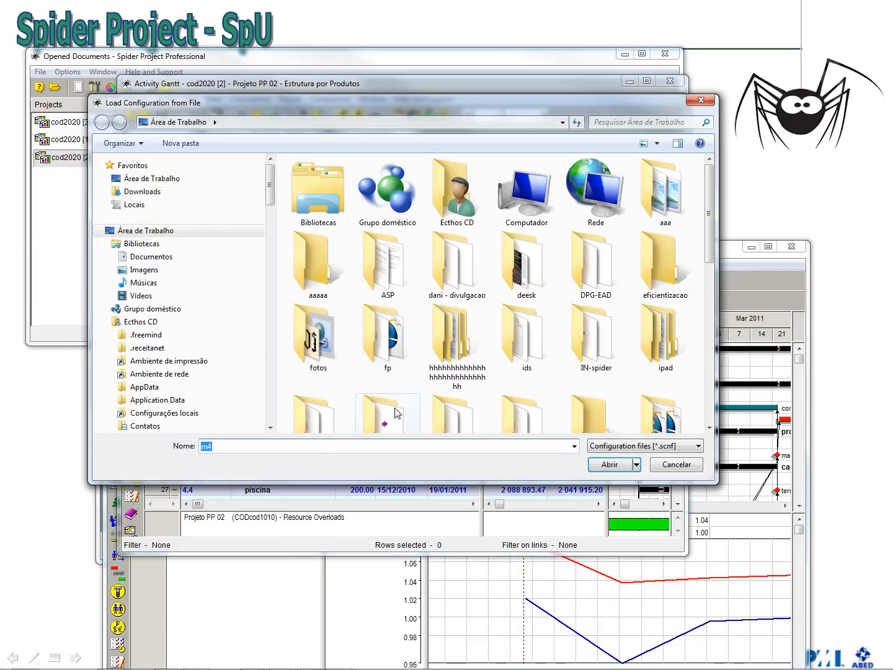
{"action": "left_click", "coordinate": [592, 470]}
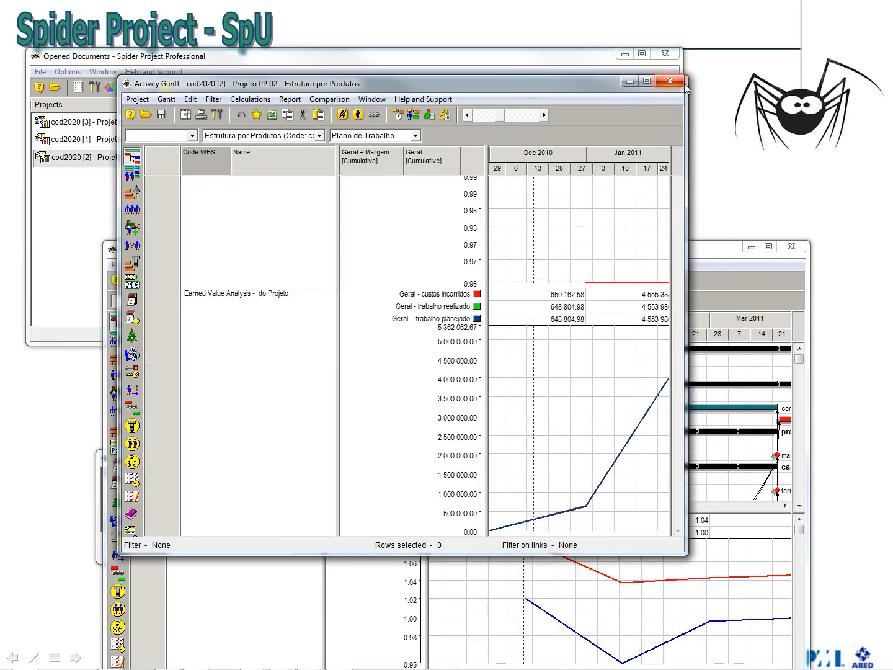
{"action": "left_click_drag", "start_coordinate": [686, 86], "coordinate": [812, 86]}
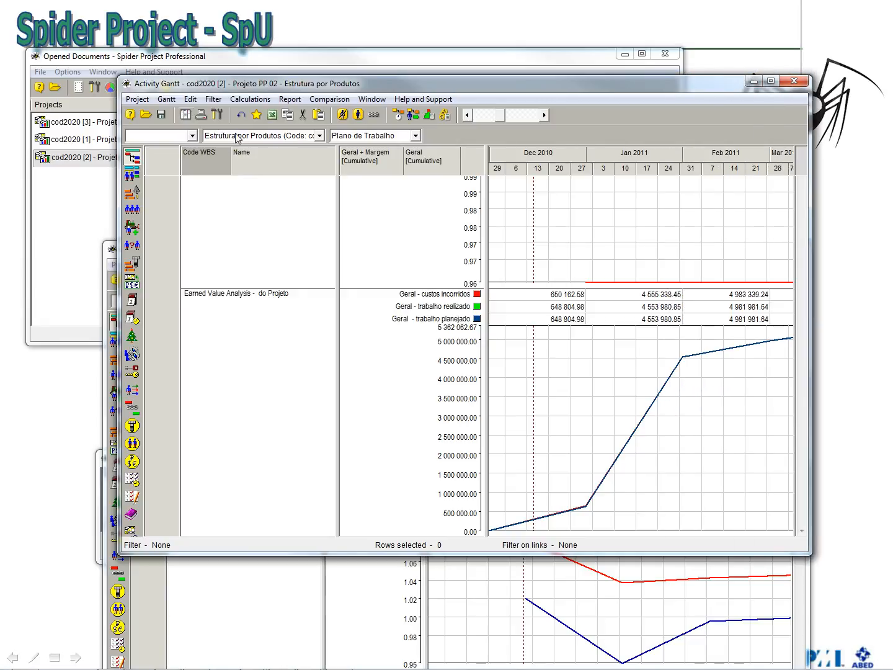
Save the loaded configuration in project cod2020 [2] as a new one named "Analise de EVM".
{"action": "left_click", "coordinate": [166, 99]}
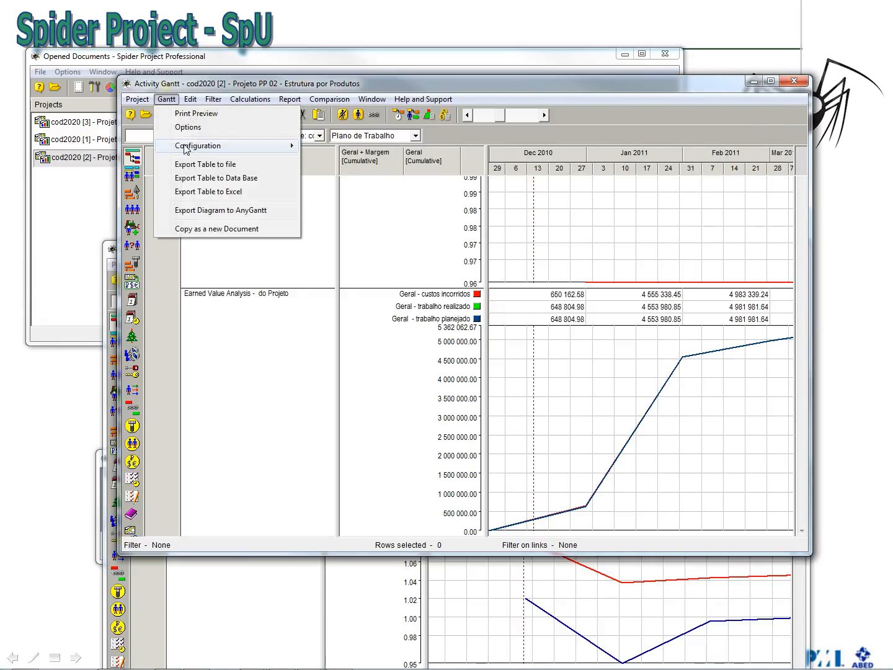
{"action": "mouse_move", "coordinate": [205, 146]}
{"action": "left_click", "coordinate": [368, 188]}
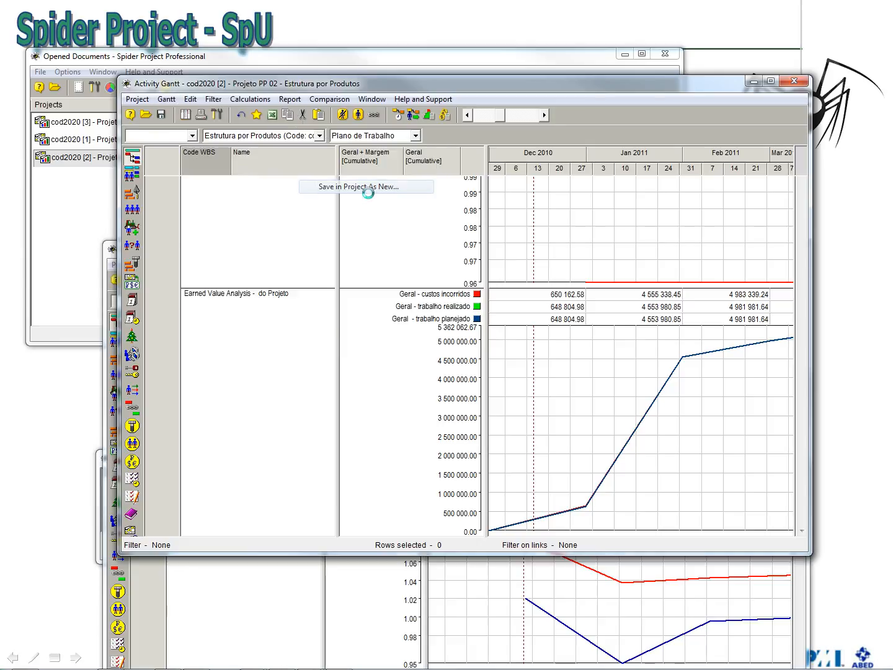
{"action": "key", "text": "Tab"}
{"action": "type", "text": "Analise de "}
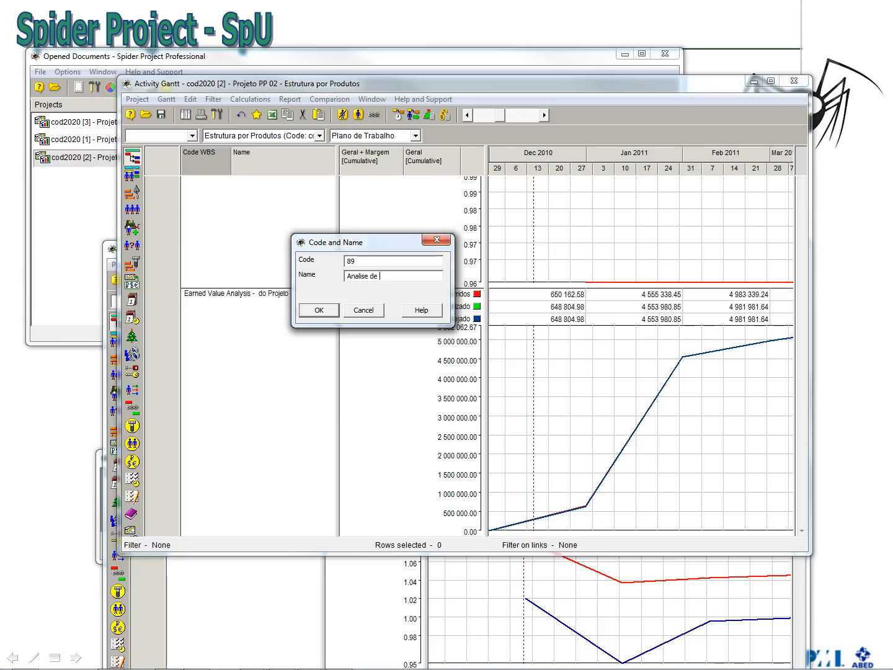
{"action": "type", "text": "EVM"}
{"action": "left_click", "coordinate": [317, 311]}
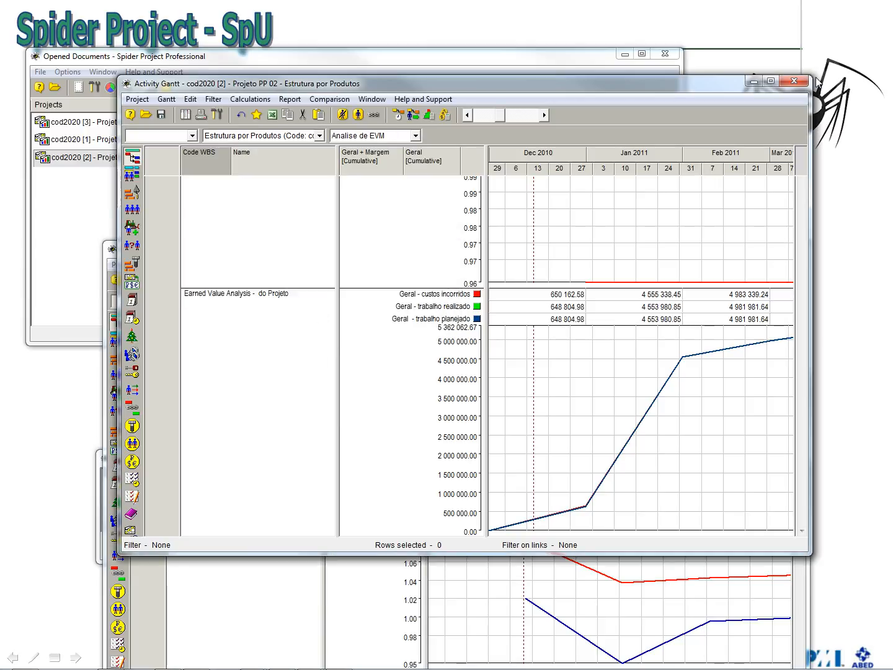
Enlarge and reposition the cod2020 [2] Gantt window to show the activity table with both Earned Value diagrams.
{"action": "left_click_drag", "start_coordinate": [812, 75], "coordinate": [828, 18]}
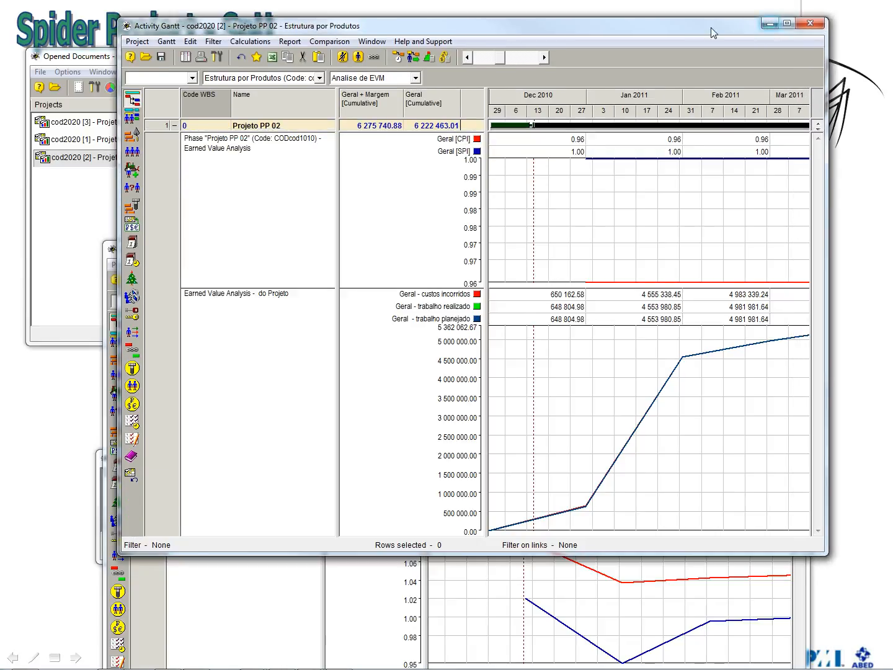
{"action": "left_click_drag", "start_coordinate": [704, 27], "coordinate": [639, 29]}
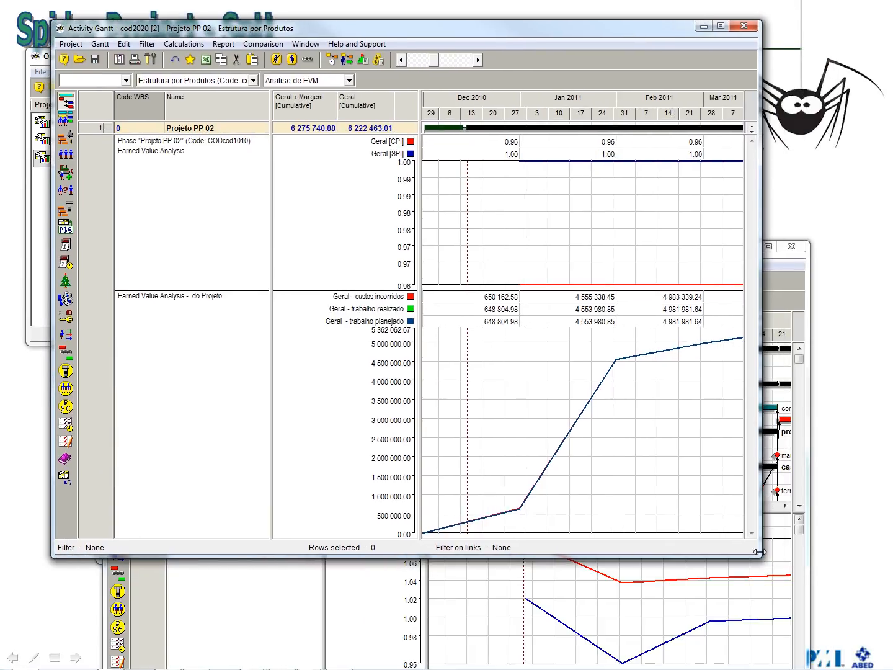
{"action": "left_click_drag", "start_coordinate": [760, 551], "coordinate": [855, 660]}
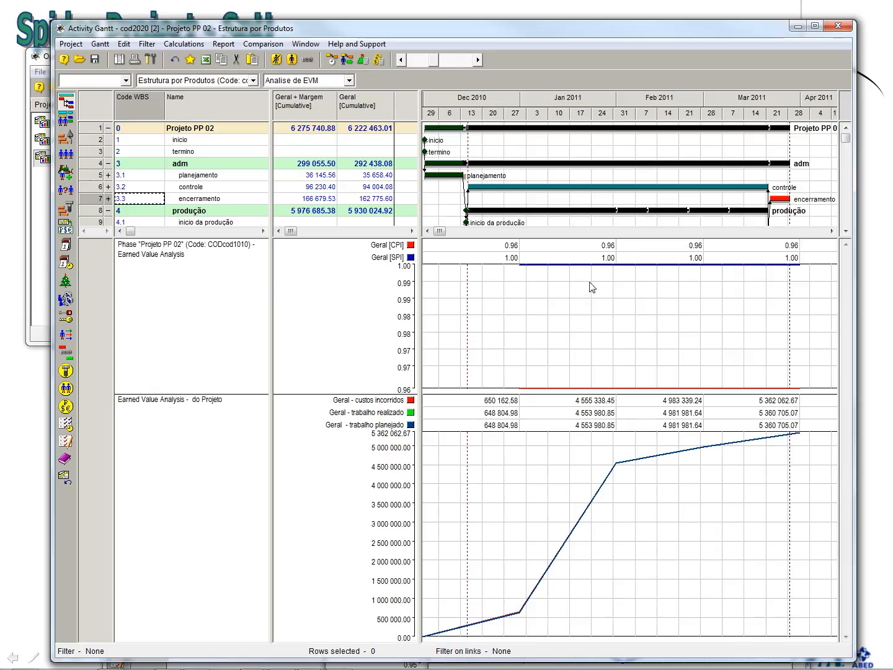
{"action": "mouse_move", "coordinate": [592, 241]}
{"action": "left_mouse_down"}
{"action": "mouse_move", "coordinate": [590, 295]}
{"action": "mouse_move", "coordinate": [593, 229]}
{"action": "left_mouse_up"}
Switch to Paint, examine the sketch of the green, blue and red curves, and return to the Gantt chart.
{"action": "mouse_move", "coordinate": [0, 111]}
{"action": "left_mouse_down"}
{"action": "mouse_move", "coordinate": [280, 110]}
{"action": "mouse_move", "coordinate": [505, 72]}
{"action": "left_mouse_up"}
{"action": "mouse_move", "coordinate": [704, 491]}
{"action": "left_mouse_down"}
{"action": "mouse_move", "coordinate": [612, 407]}
{"action": "mouse_move", "coordinate": [498, 453]}
{"action": "left_mouse_up"}
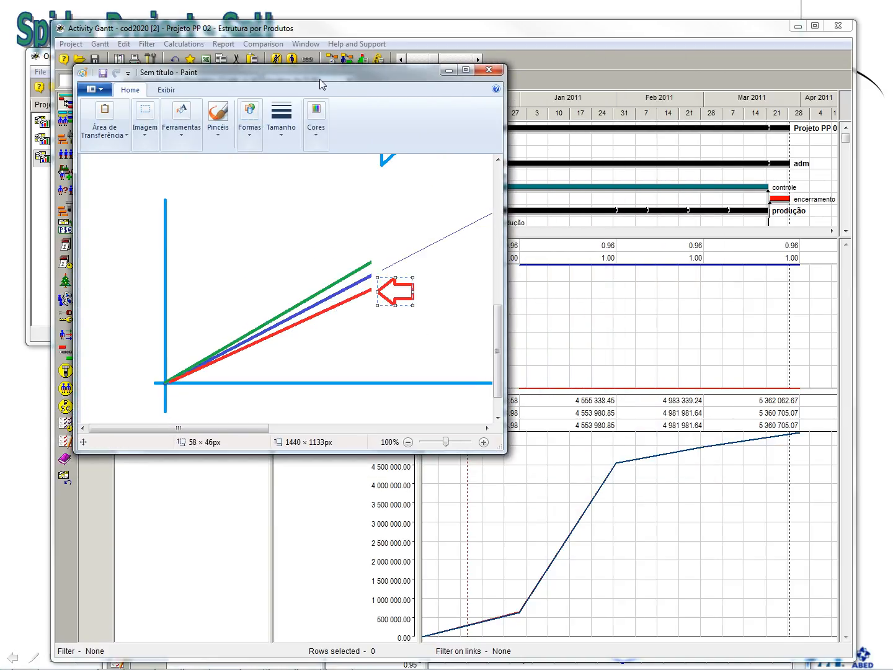
{"action": "left_click_drag", "start_coordinate": [311, 73], "coordinate": [248, 45]}
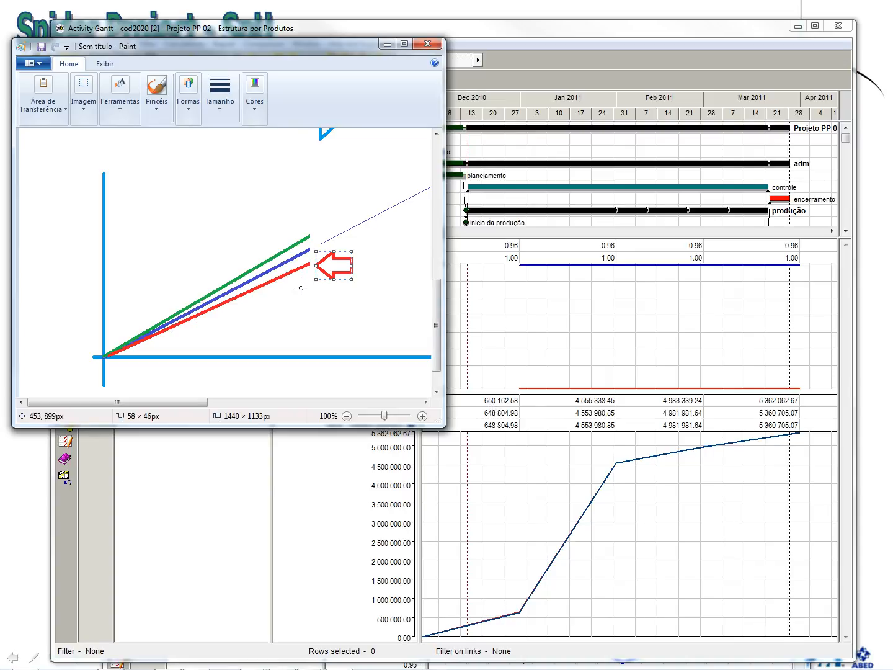
{"action": "left_click", "coordinate": [387, 44]}
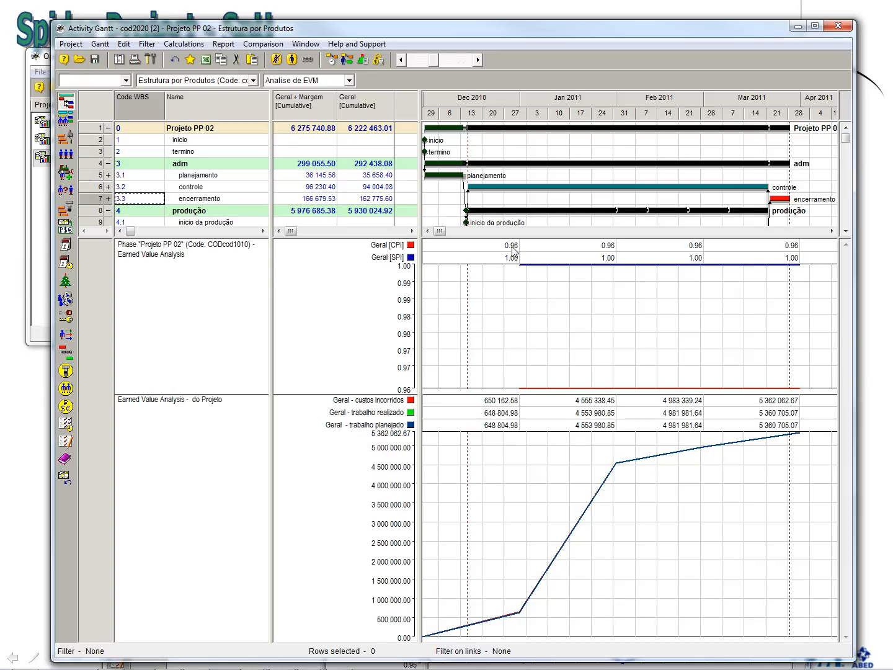
Recalculate the schedule and the costs and materials of cod2020 [2], keeping the existing calculation options.
{"action": "left_click", "coordinate": [331, 59]}
{"action": "left_click", "coordinate": [291, 369]}
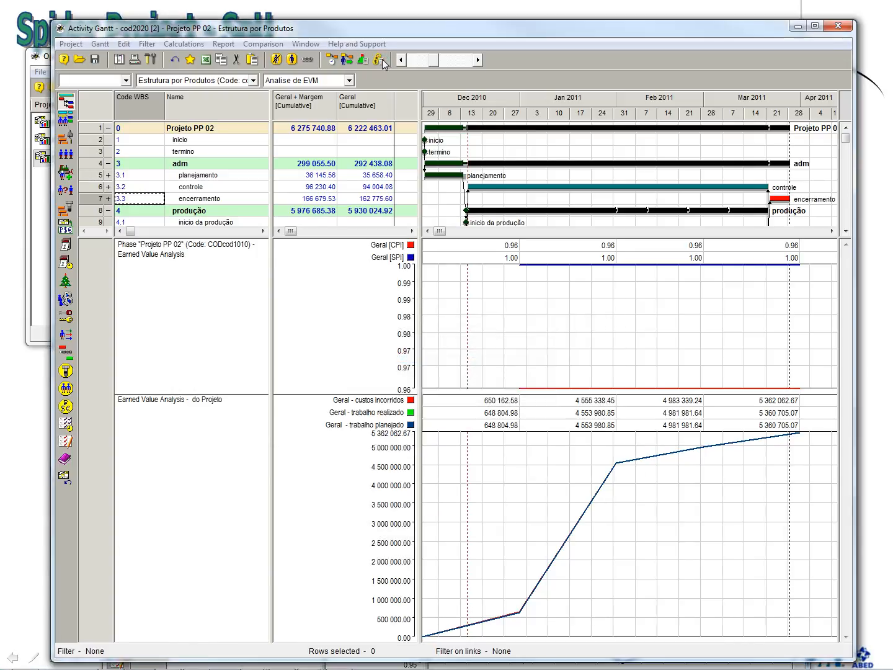
{"action": "left_click", "coordinate": [378, 60]}
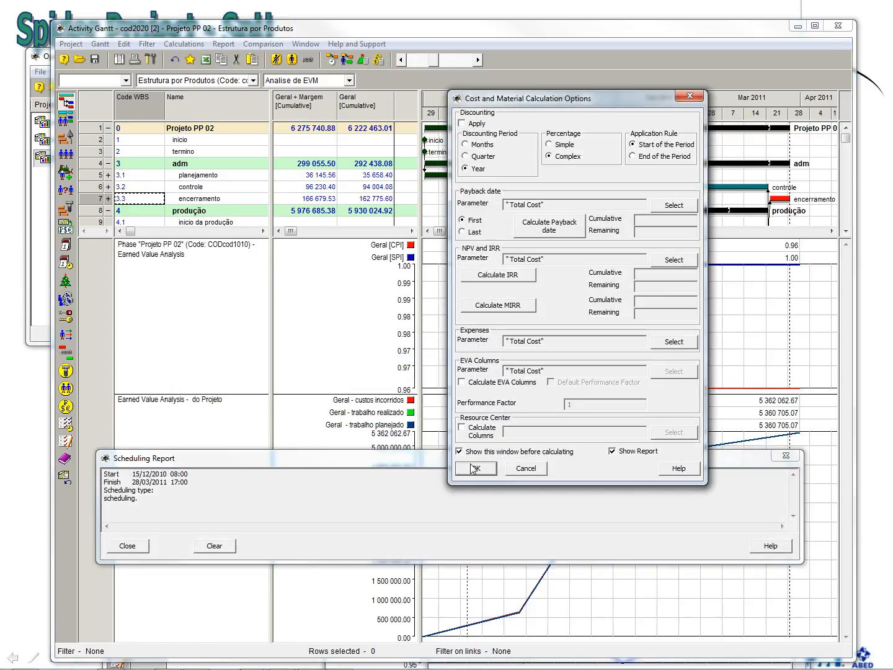
{"action": "left_click", "coordinate": [500, 522]}
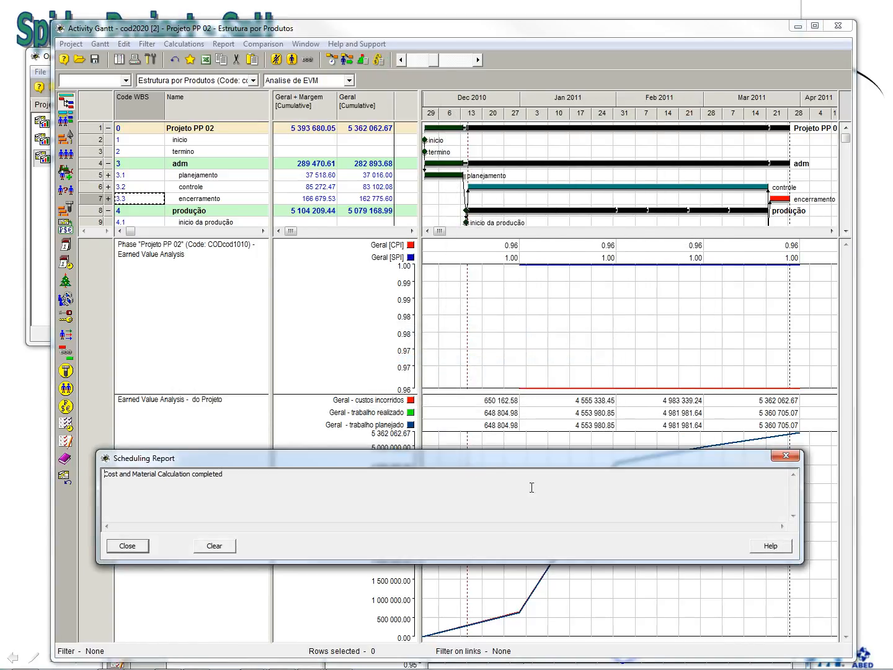
{"action": "left_click", "coordinate": [785, 456]}
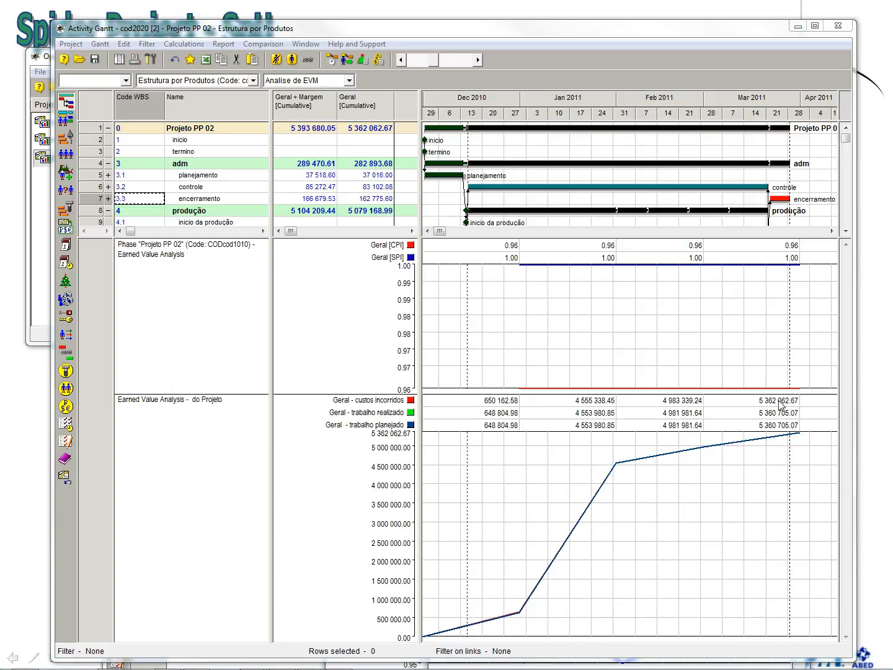
Change the reporting period of the CPI and SPI Earned Value diagram to weeks.
{"action": "right_click", "coordinate": [700, 315]}
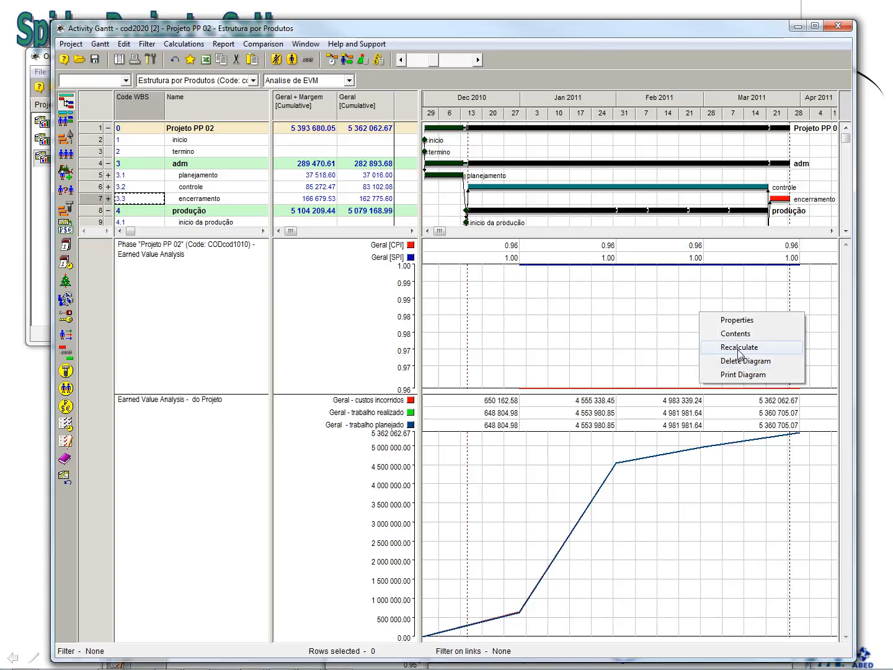
{"action": "left_click", "coordinate": [737, 320]}
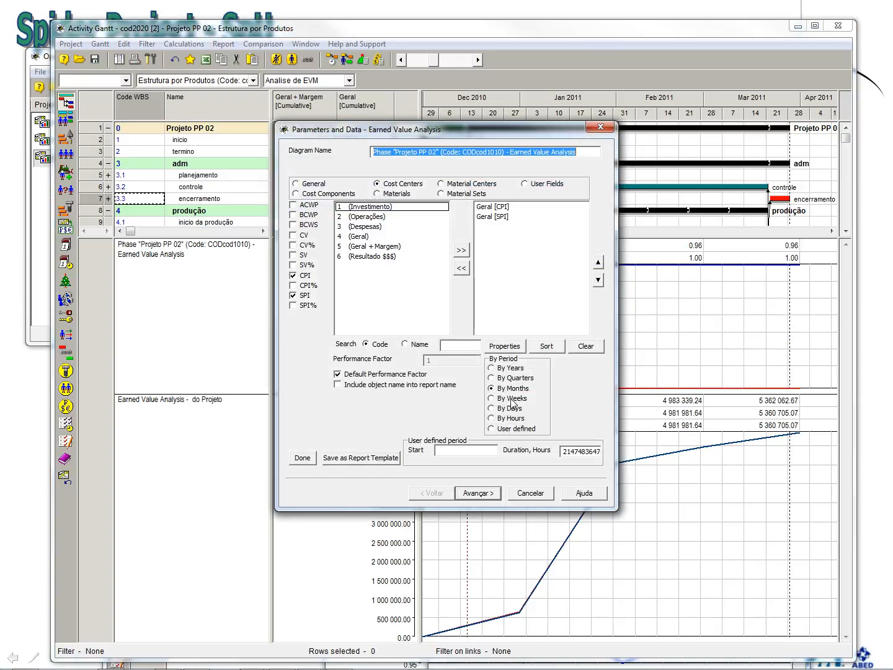
{"action": "left_click", "coordinate": [511, 399]}
{"action": "left_click", "coordinate": [296, 461]}
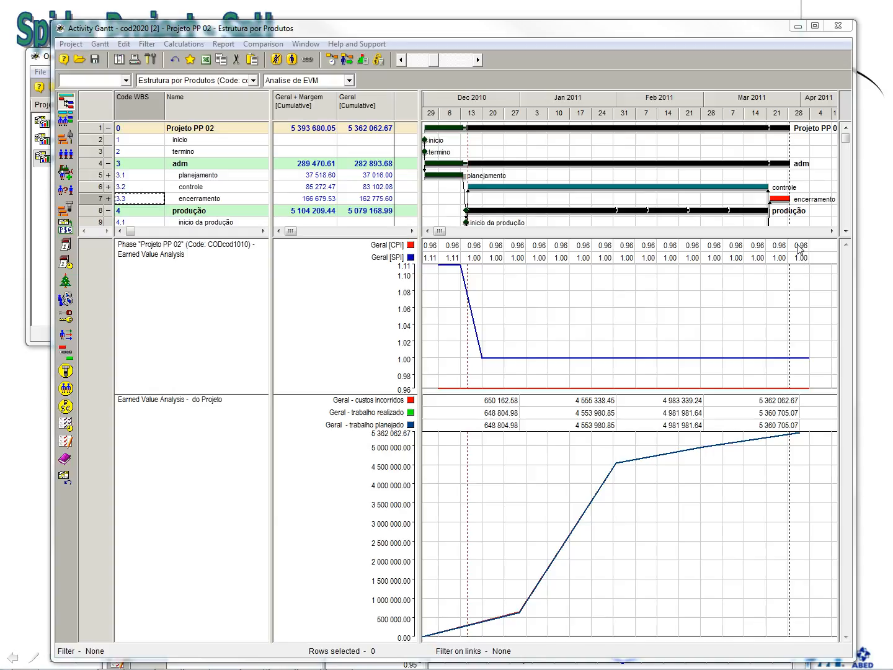
Set the CPI and SPI diagram back to monthly periods with both Geral series selected.
{"action": "right_click", "coordinate": [649, 283]}
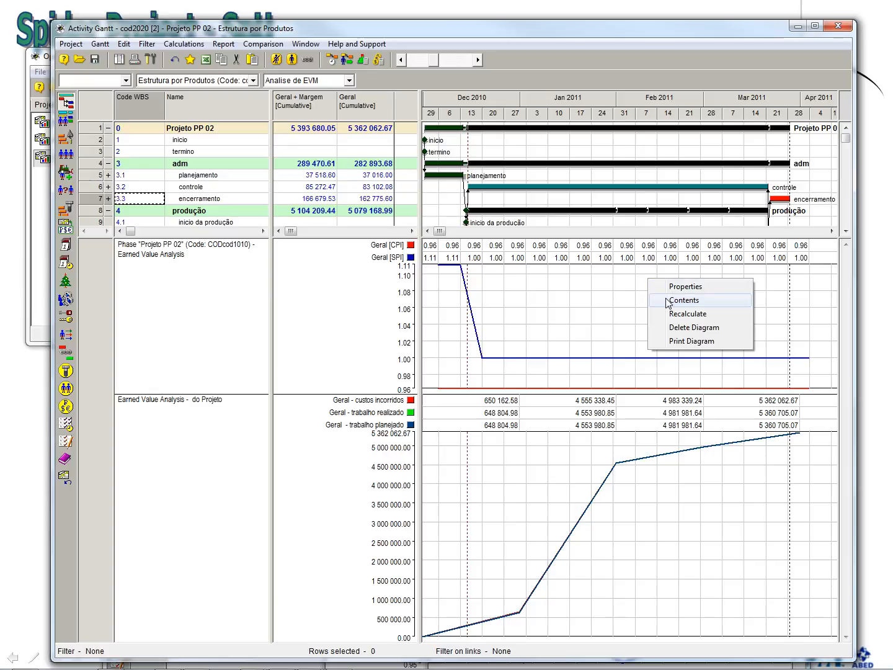
{"action": "left_click", "coordinate": [667, 302]}
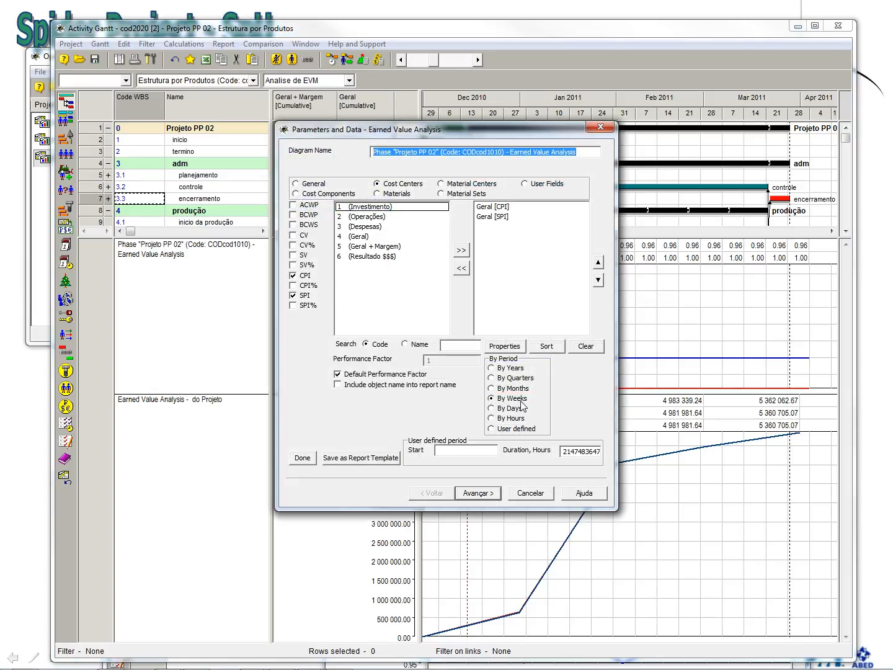
{"action": "left_click", "coordinate": [510, 389]}
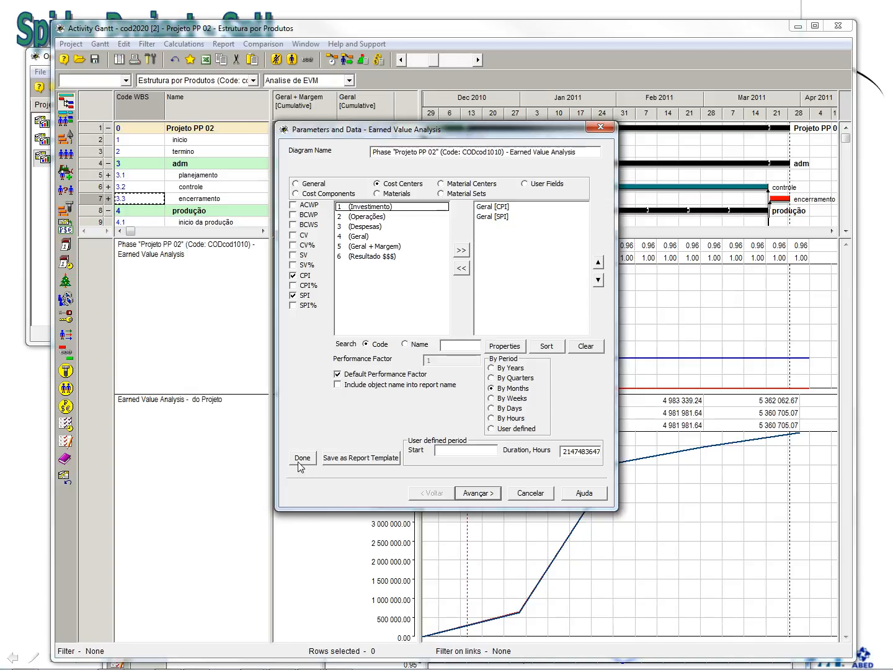
{"action": "left_click", "coordinate": [488, 208]}
{"action": "left_click", "coordinate": [489, 218], "text": "shift"}
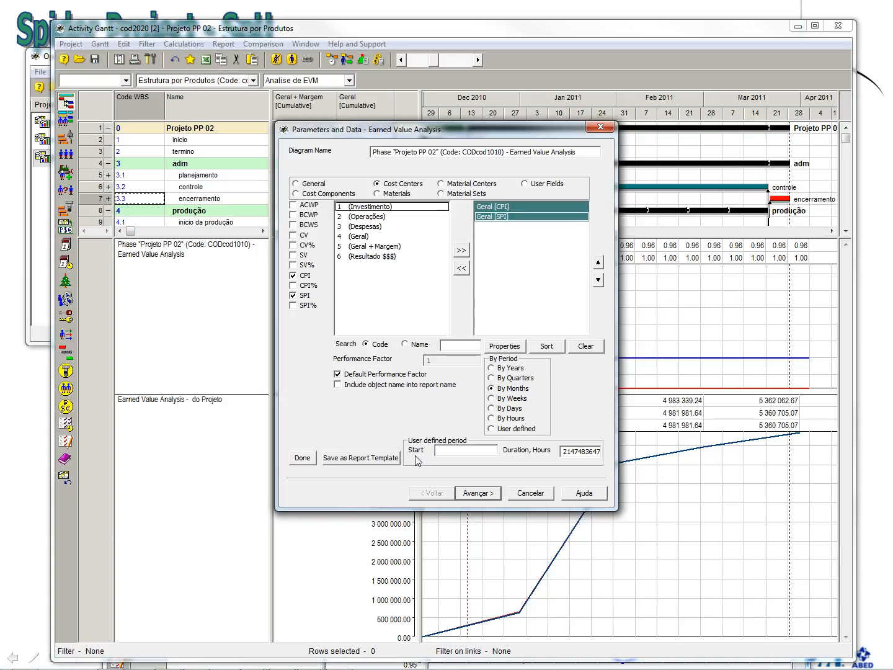
{"action": "left_click", "coordinate": [303, 458]}
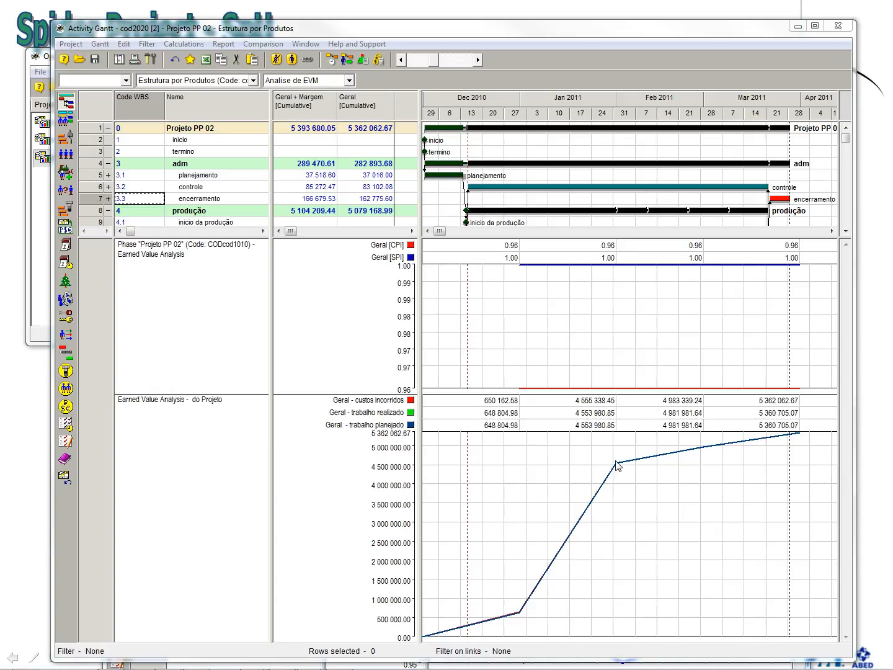
Check the list of saved configurations in cod2020 [2] and close its Gantt window.
{"action": "left_click", "coordinate": [292, 82]}
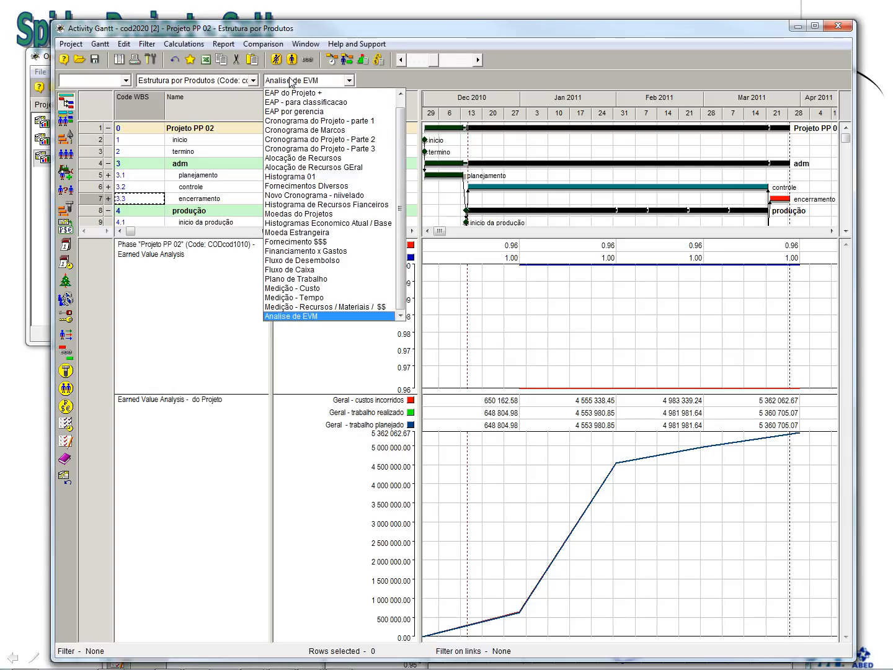
{"action": "left_click", "coordinate": [505, 272]}
{"action": "left_click", "coordinate": [839, 27]}
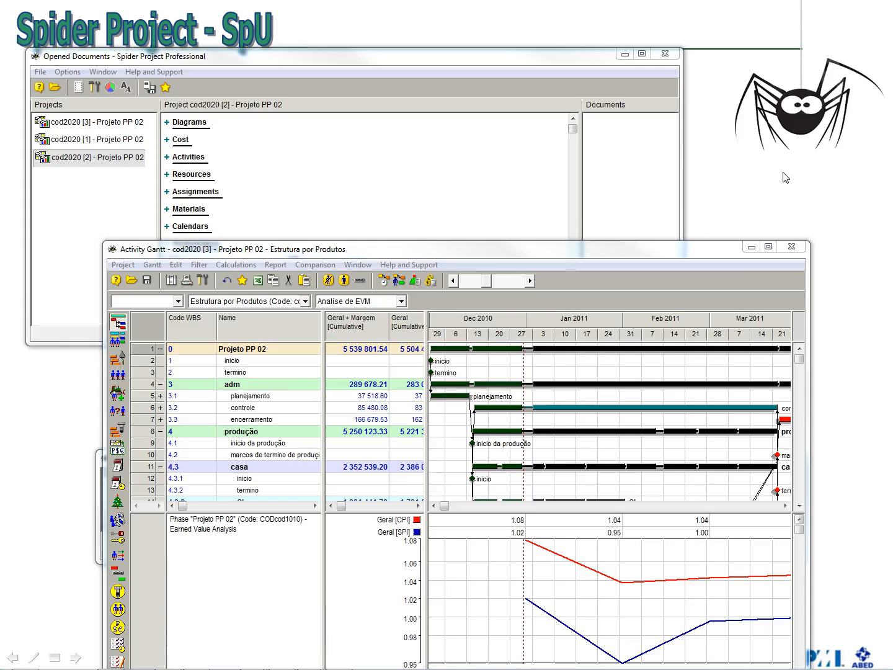
Reposition and widen the cod2020 [3] Gantt window and switch it to the "Plano de Trabalho" configuration.
{"action": "left_click_drag", "start_coordinate": [713, 249], "coordinate": [652, 40]}
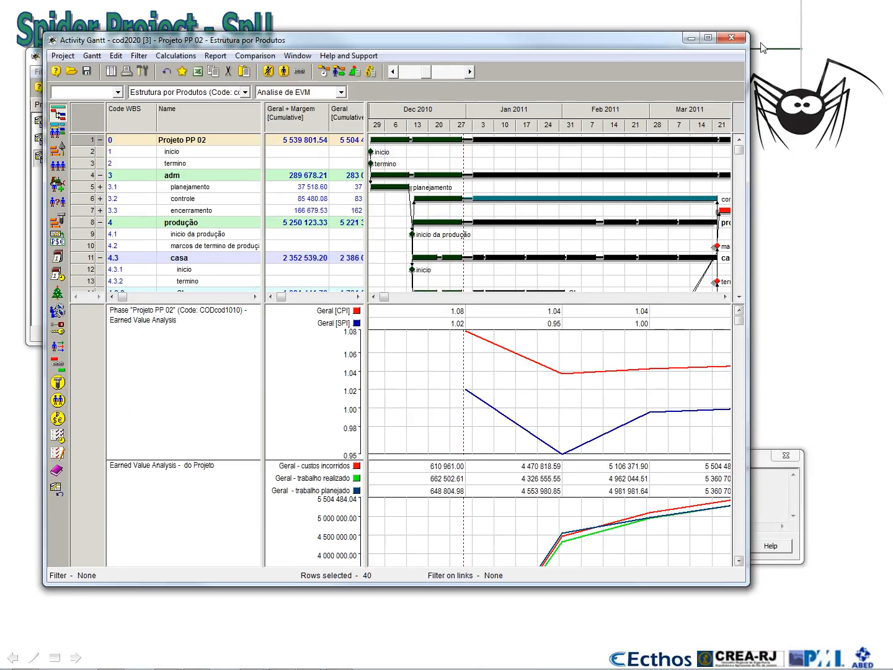
{"action": "left_click_drag", "start_coordinate": [751, 39], "coordinate": [835, 39]}
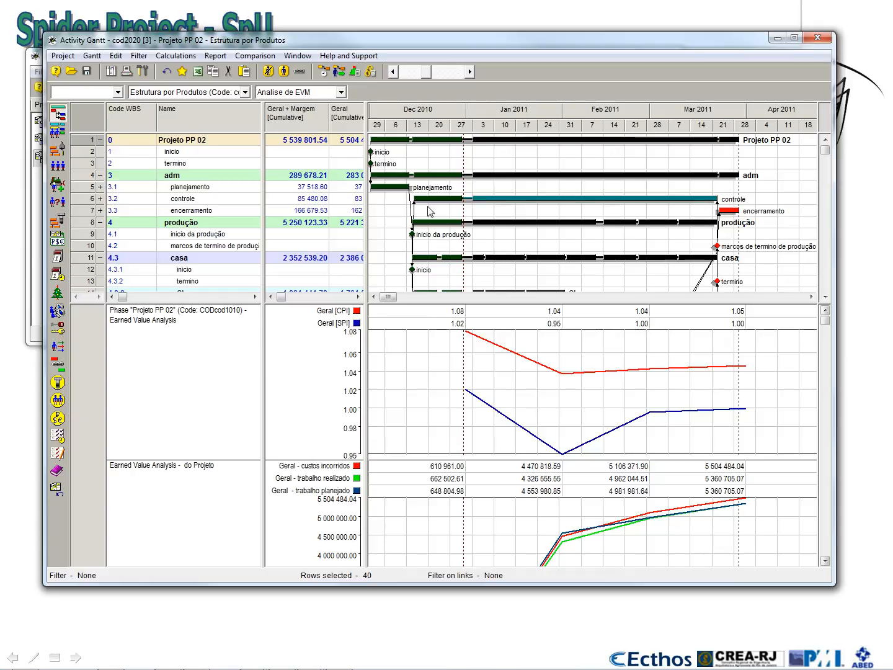
{"action": "left_click", "coordinate": [296, 93]}
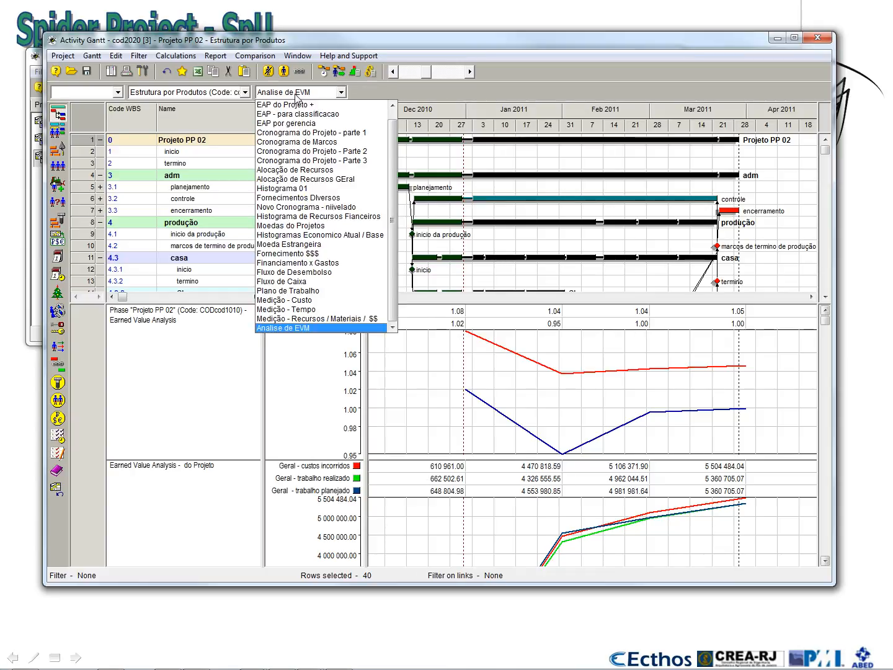
{"action": "left_click", "coordinate": [307, 293]}
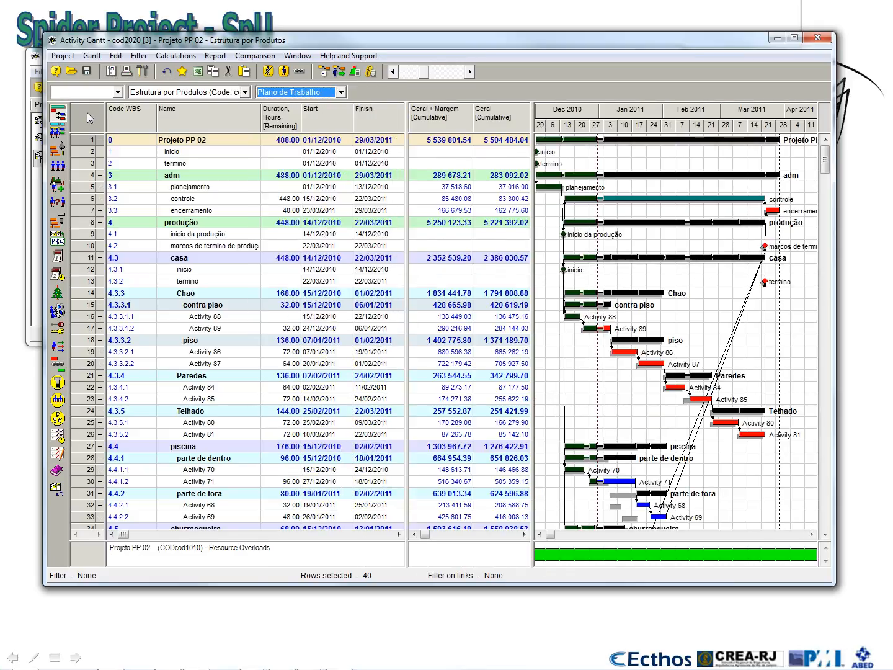
Add the whole Projeto PP 02 to monitoring, from the project data date 31/12/2010 to 15/02/2011.
{"action": "right_click", "coordinate": [88, 140]}
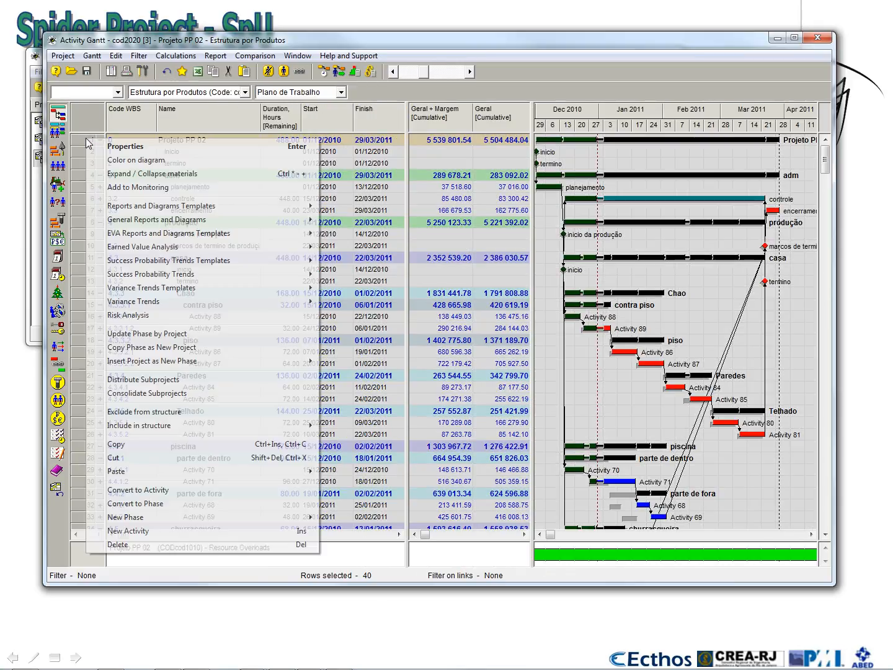
{"action": "left_click", "coordinate": [180, 186]}
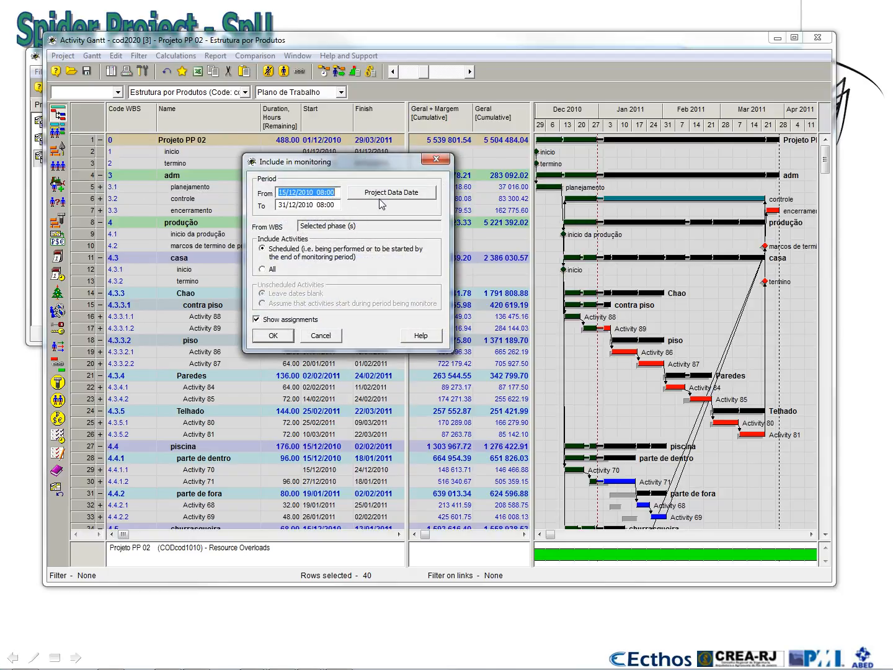
{"action": "left_click", "coordinate": [382, 199]}
{"action": "left_click", "coordinate": [310, 207]}
{"action": "left_click", "coordinate": [310, 206]}
{"action": "left_click", "coordinate": [328, 218]}
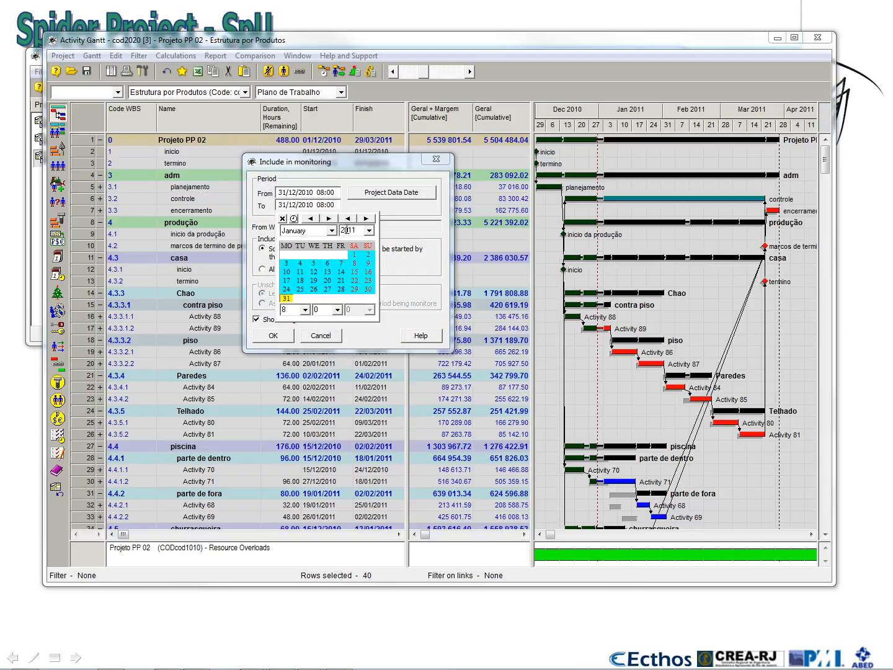
{"action": "left_click", "coordinate": [328, 218]}
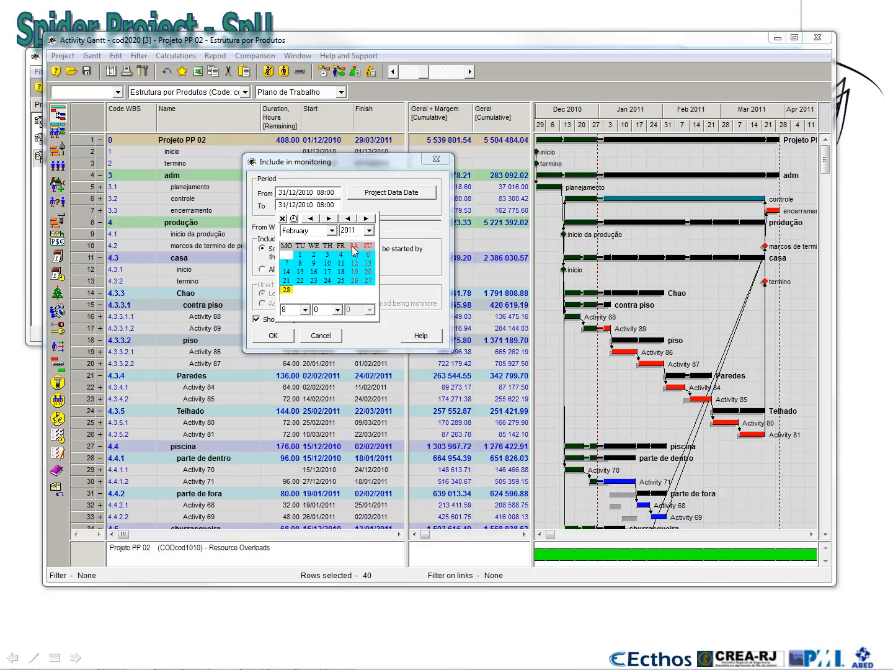
{"action": "left_click", "coordinate": [300, 271]}
{"action": "left_click", "coordinate": [286, 336]}
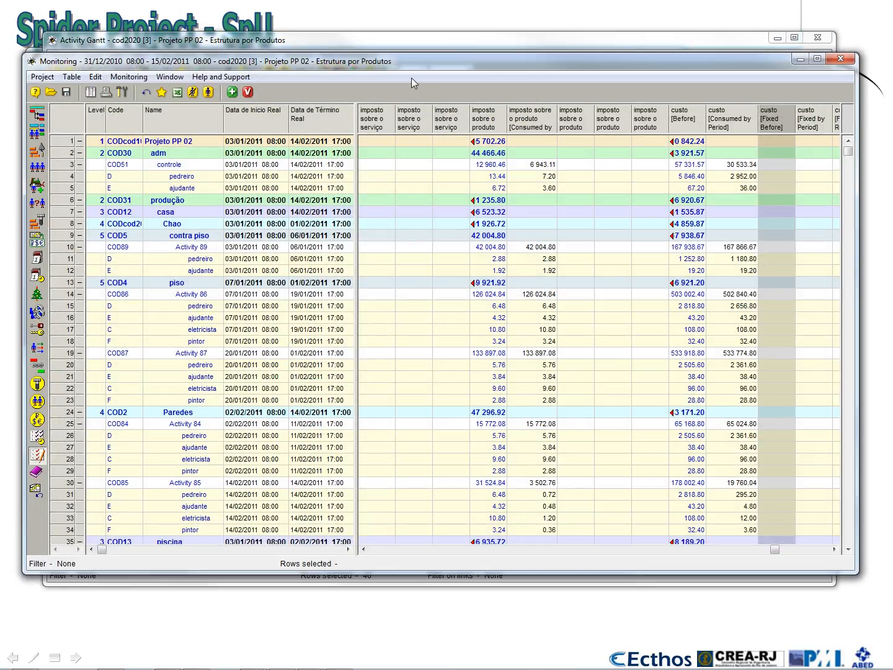
Move and enlarge the Monitoring window, collapse all resource assignment rows and widen the Name column.
{"action": "left_click_drag", "start_coordinate": [415, 59], "coordinate": [417, 46]}
{"action": "left_click_drag", "start_coordinate": [485, 560], "coordinate": [477, 641]}
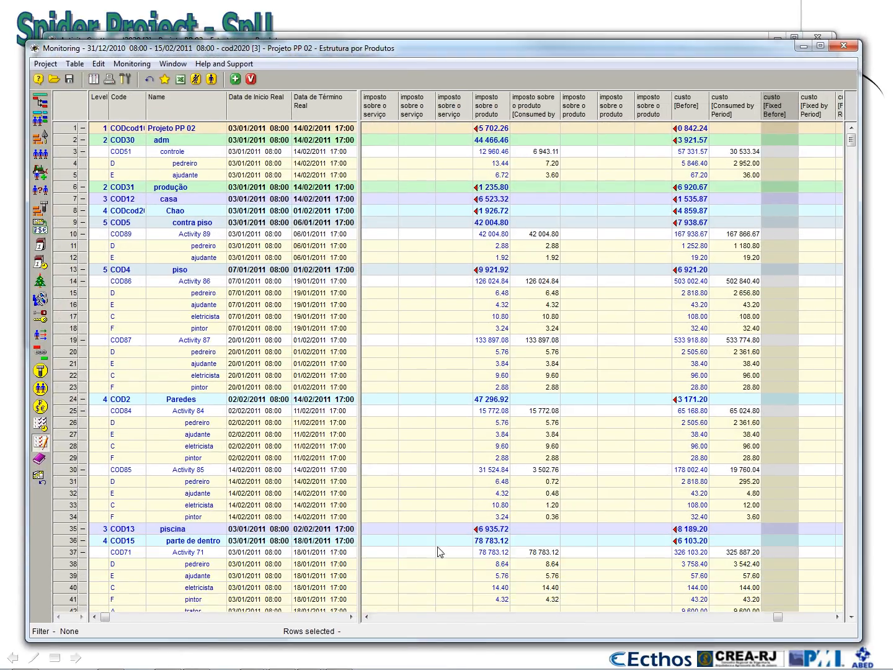
{"action": "left_click", "coordinate": [196, 80]}
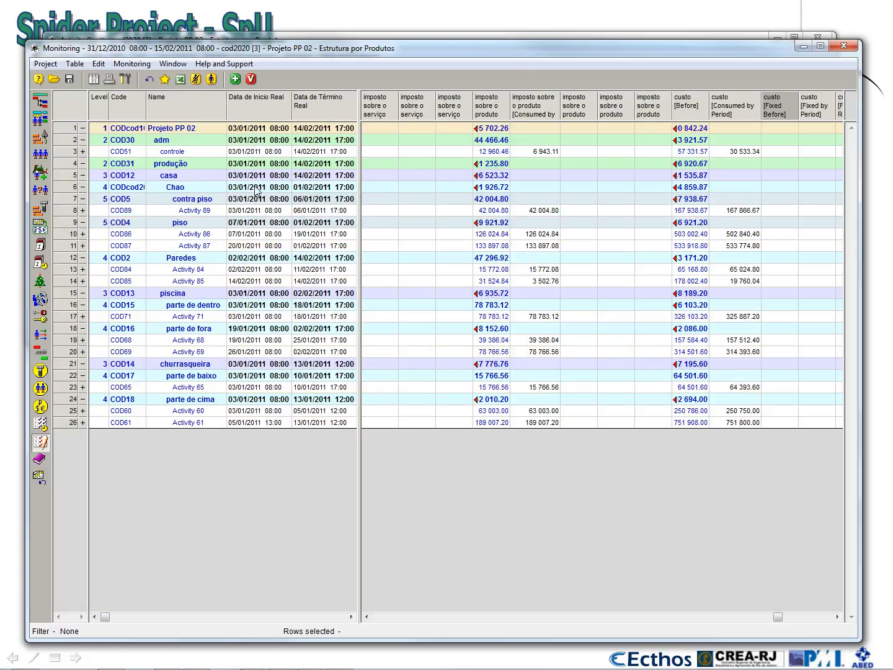
{"action": "left_click_drag", "start_coordinate": [227, 115], "coordinate": [241, 115]}
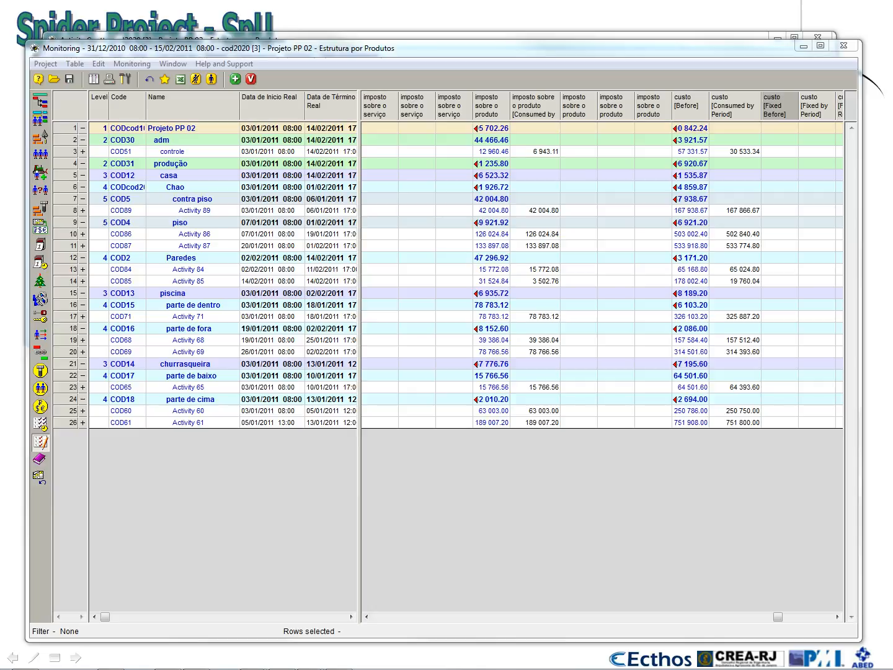
{"action": "left_click_drag", "start_coordinate": [0, 198], "coordinate": [545, 127]}
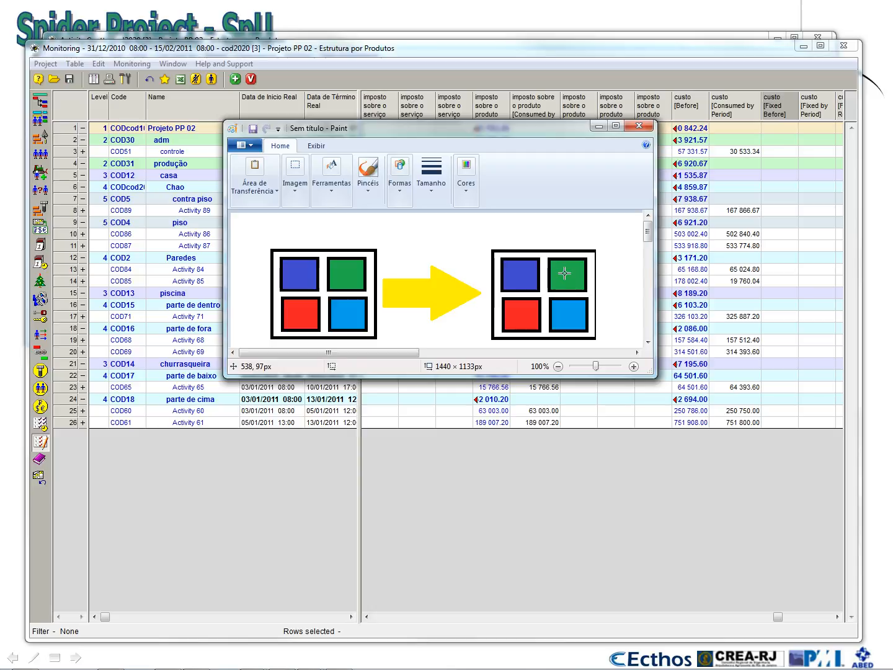
{"action": "left_click_drag", "start_coordinate": [566, 131], "coordinate": [0, 132]}
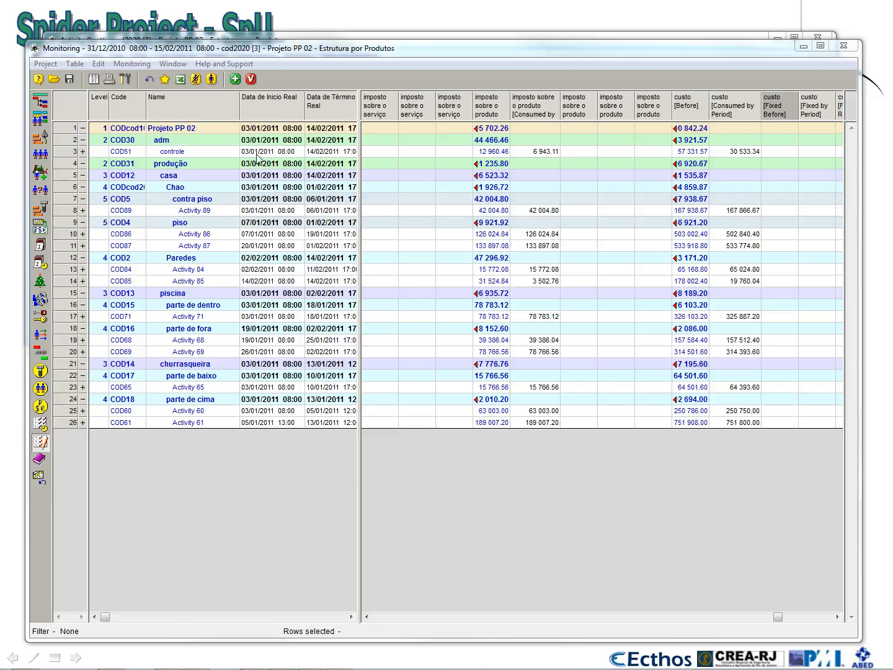
Bring the volume and duration columns into view and widen Volume [Cumulative] and Duracao (horas) Prevista.
{"action": "left_click", "coordinate": [526, 152]}
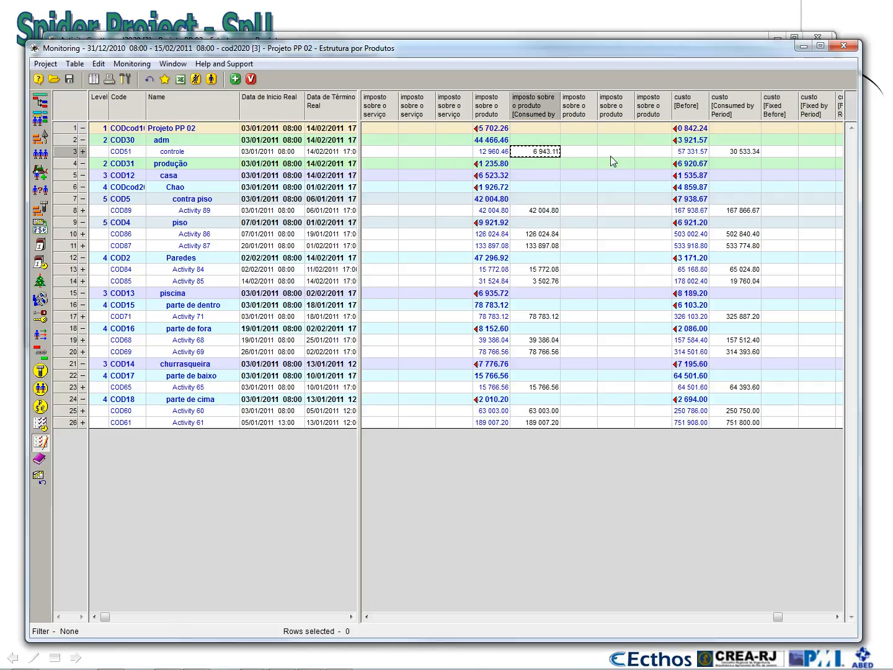
{"action": "left_click", "coordinate": [385, 620]}
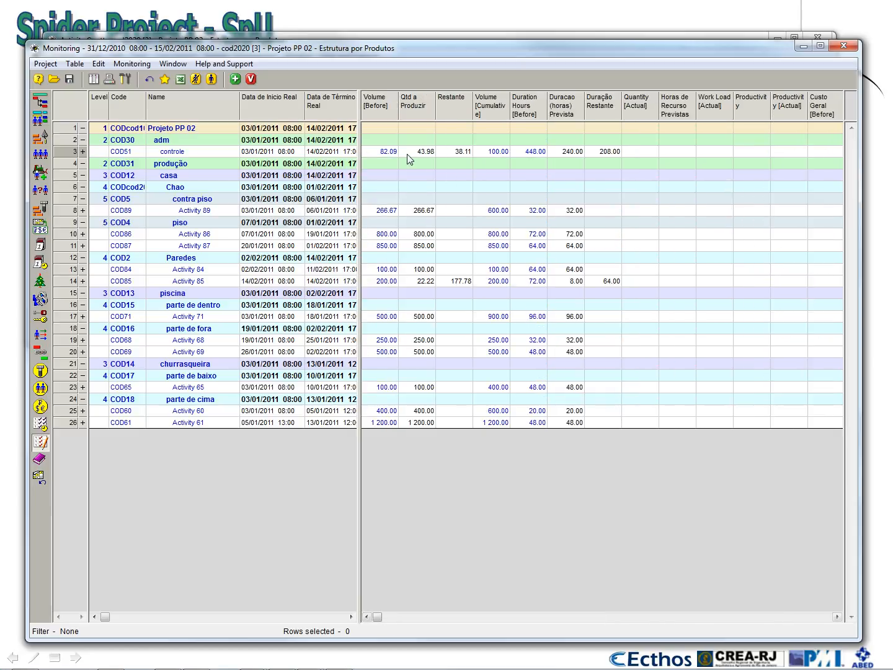
{"action": "left_click", "coordinate": [633, 153]}
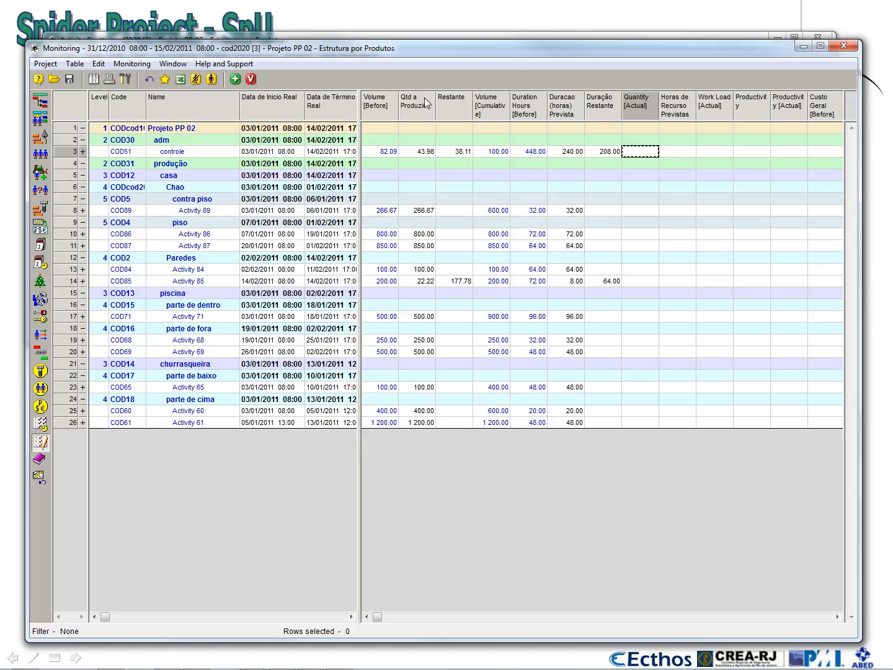
{"action": "left_click", "coordinate": [428, 212]}
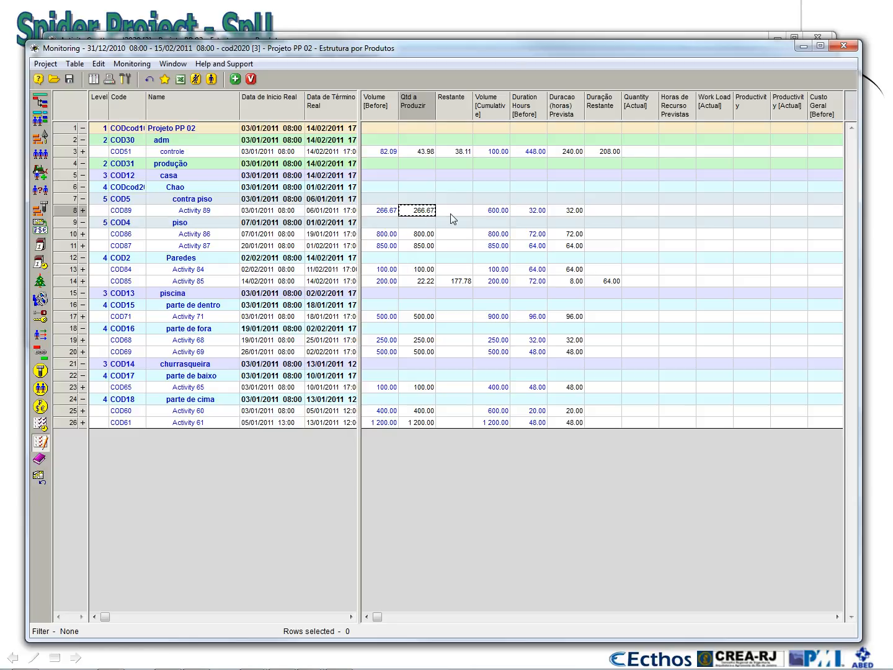
{"action": "left_click", "coordinate": [452, 214]}
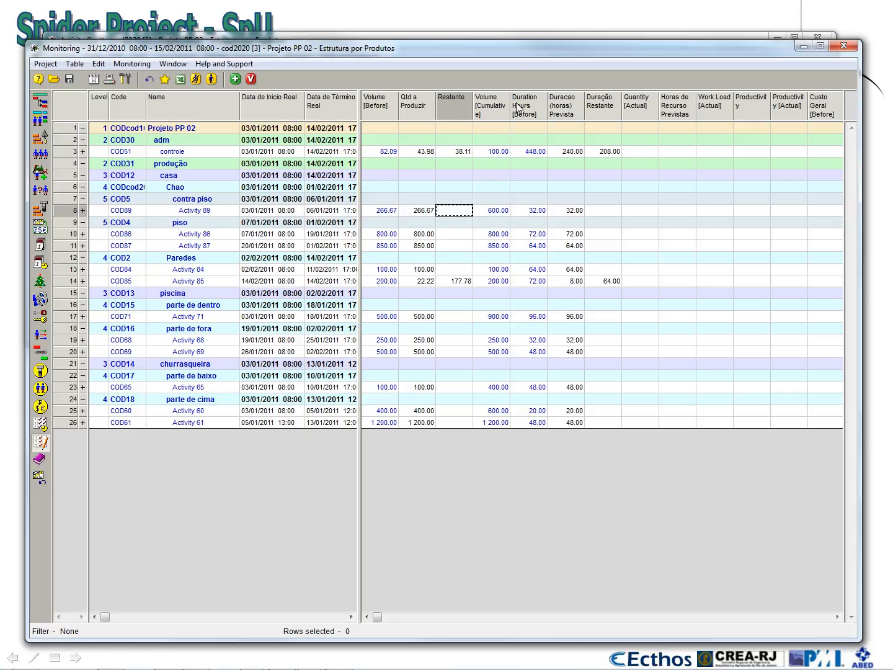
{"action": "left_click_drag", "start_coordinate": [512, 108], "coordinate": [514, 108]}
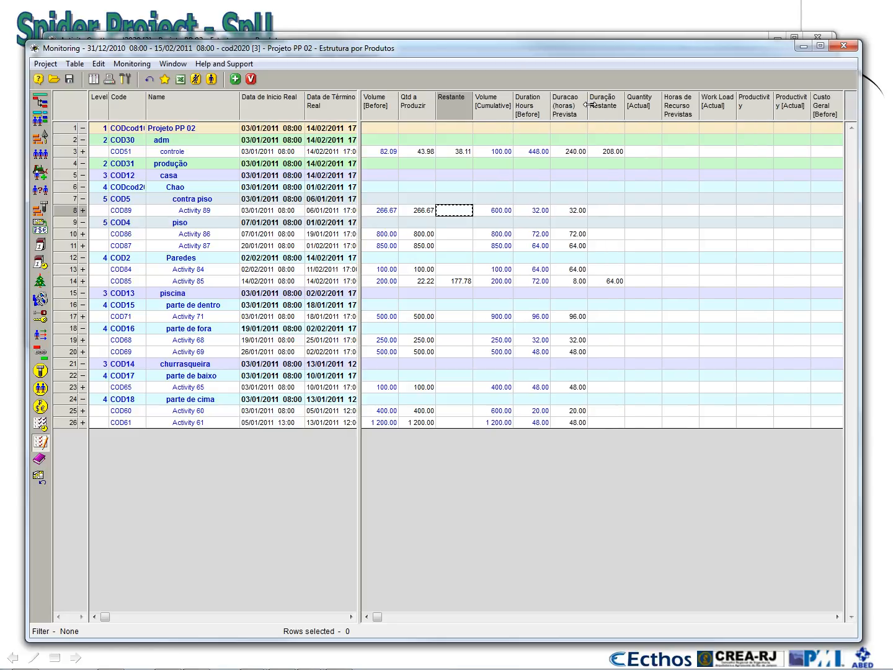
{"action": "left_click_drag", "start_coordinate": [587, 106], "coordinate": [591, 105]}
Set Duracao (horas) Prevista under Activity 89 to 64 for pedreiro and 48 for ajudante, leaving its assignments collapsed.
{"action": "left_click", "coordinate": [579, 211]}
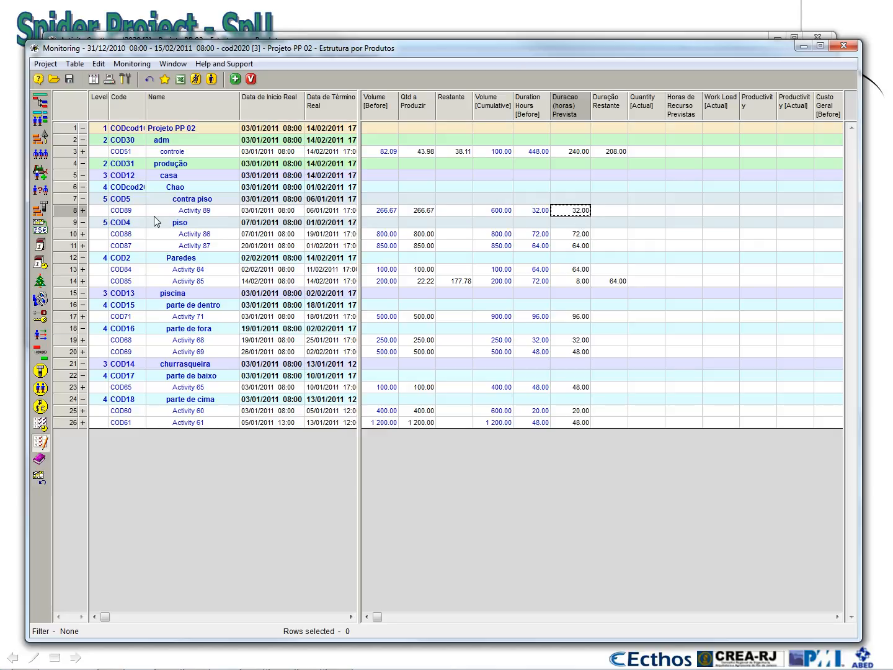
{"action": "left_click", "coordinate": [83, 211]}
{"action": "left_click", "coordinate": [583, 223]}
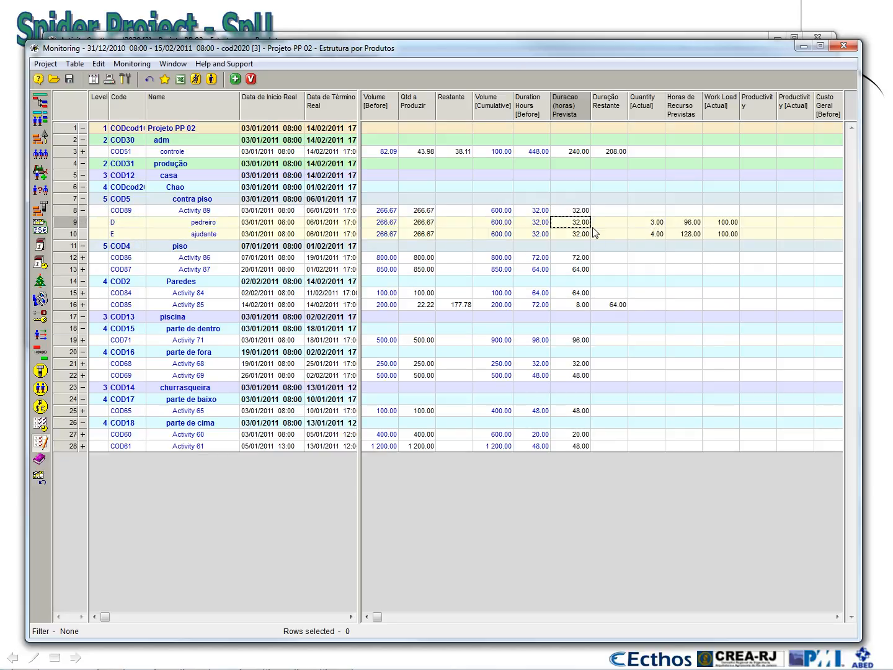
{"action": "type", "text": "64"}
{"action": "key", "text": "Return"}
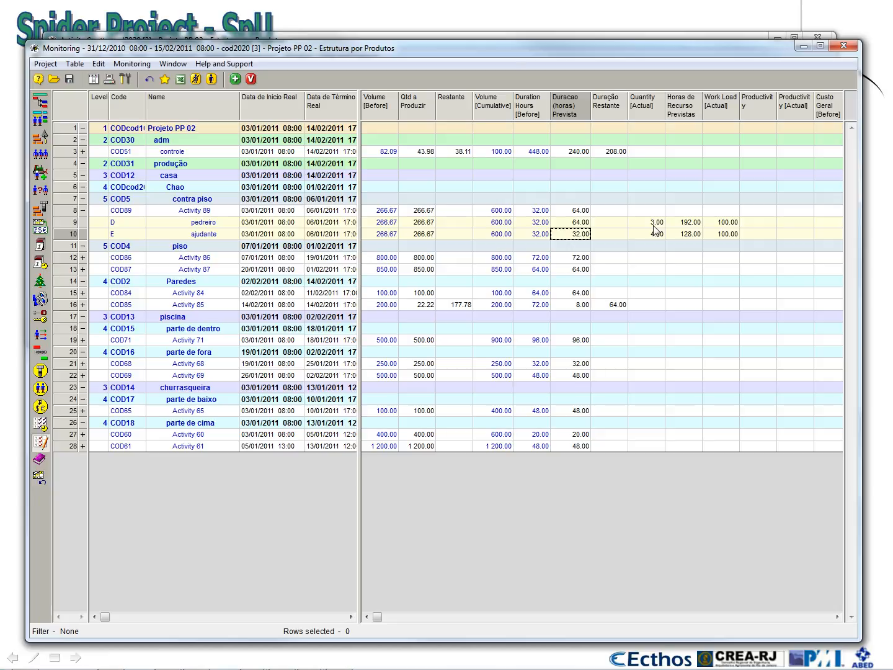
{"action": "type", "text": "48"}
{"action": "left_click", "coordinate": [534, 235]}
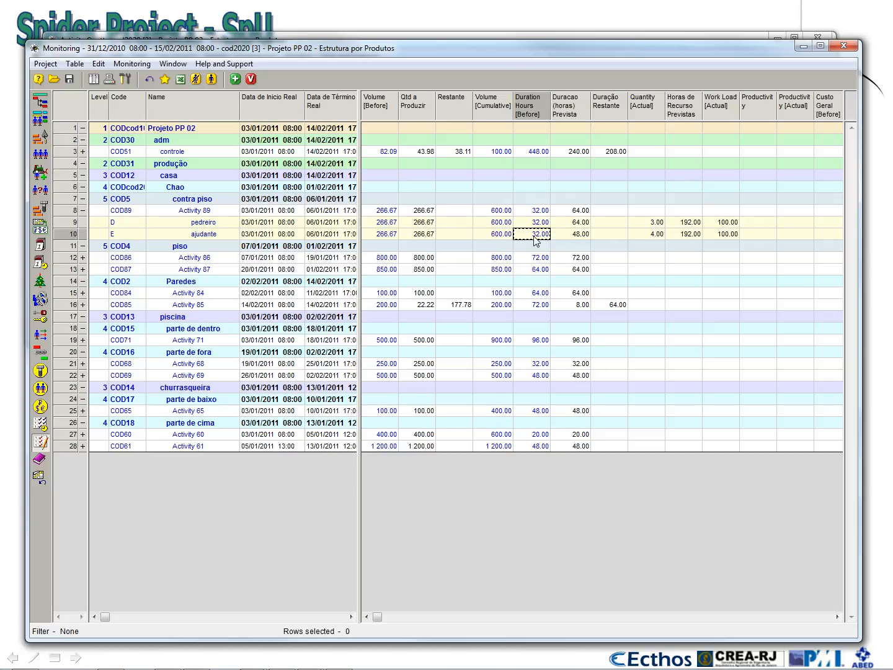
{"action": "left_click", "coordinate": [82, 210]}
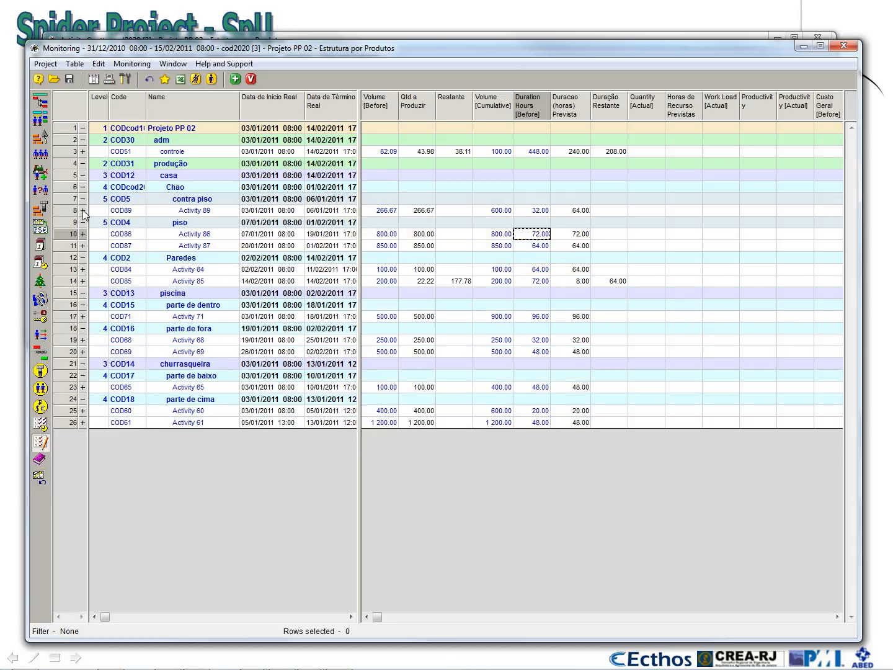
Set the Qtd a Produzir of Activity 85 to 0 and check its planned and remaining durations.
{"action": "left_click", "coordinate": [414, 235]}
{"action": "left_click", "coordinate": [415, 246]}
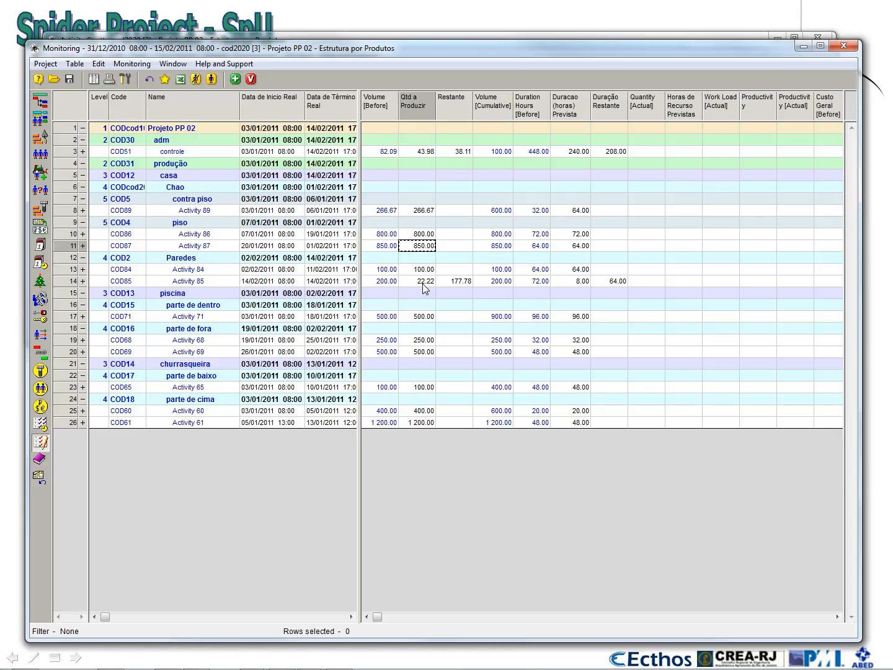
{"action": "left_click", "coordinate": [423, 283]}
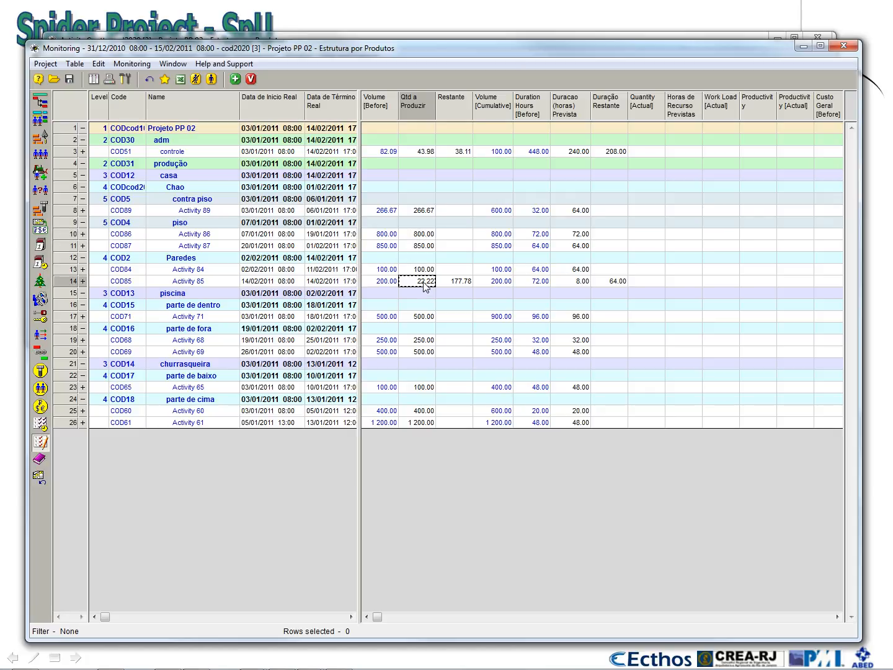
{"action": "type", "text": "0"}
{"action": "key", "text": "Tab"}
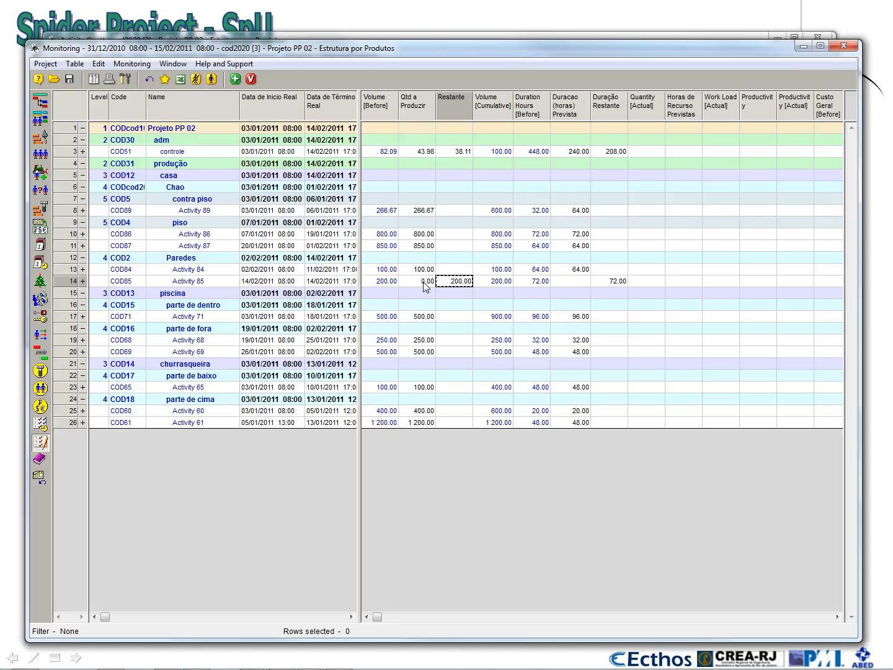
{"action": "left_click", "coordinate": [564, 284]}
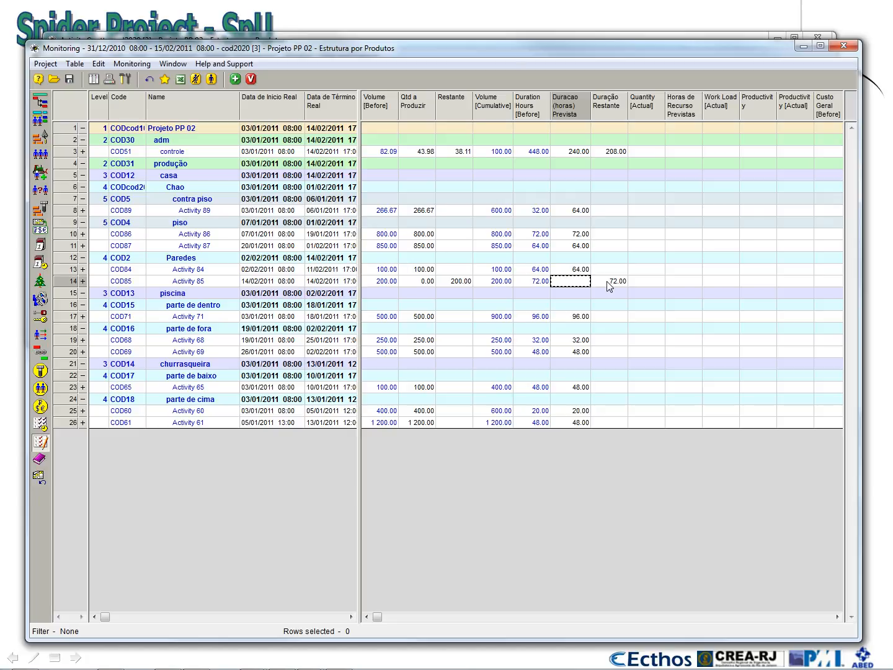
{"action": "left_click", "coordinate": [609, 285]}
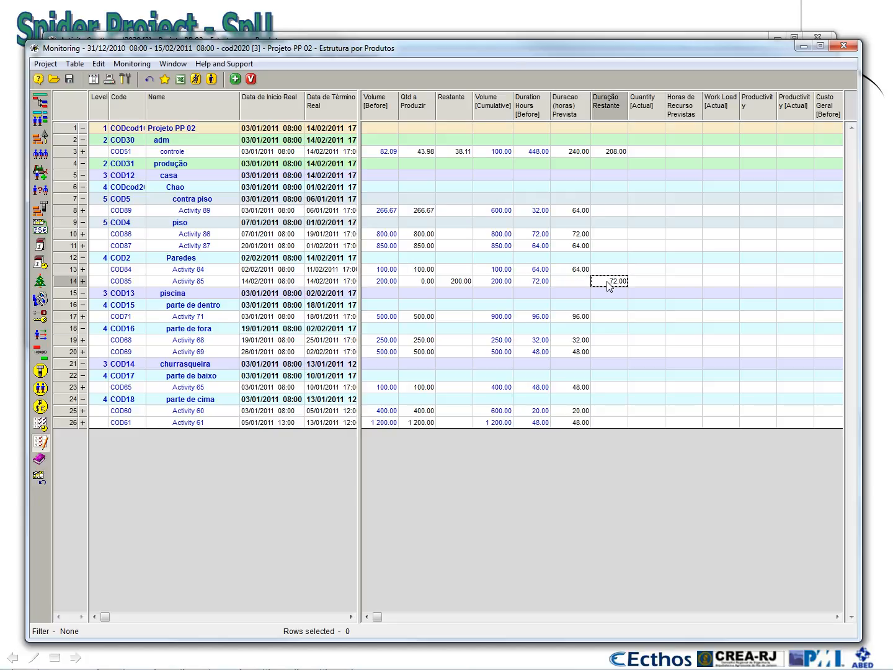
Expand Activity 85 and set pedreiro to 2 hours of Duracao (horas) Prevista and 72 hours of Duração Restante.
{"action": "left_click", "coordinate": [82, 281]}
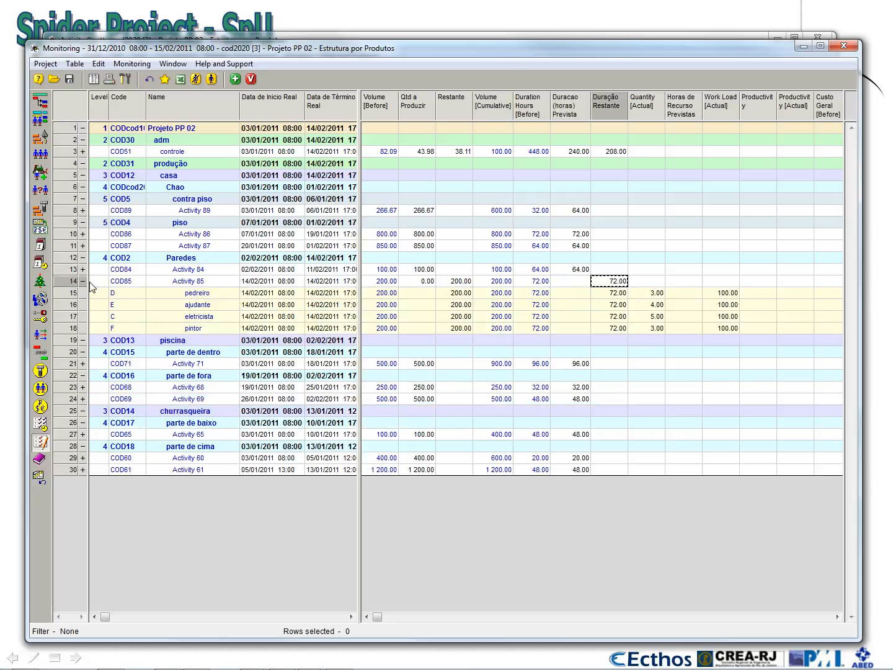
{"action": "left_click", "coordinate": [577, 293]}
{"action": "type", "text": "2"}
{"action": "left_click", "coordinate": [574, 307]}
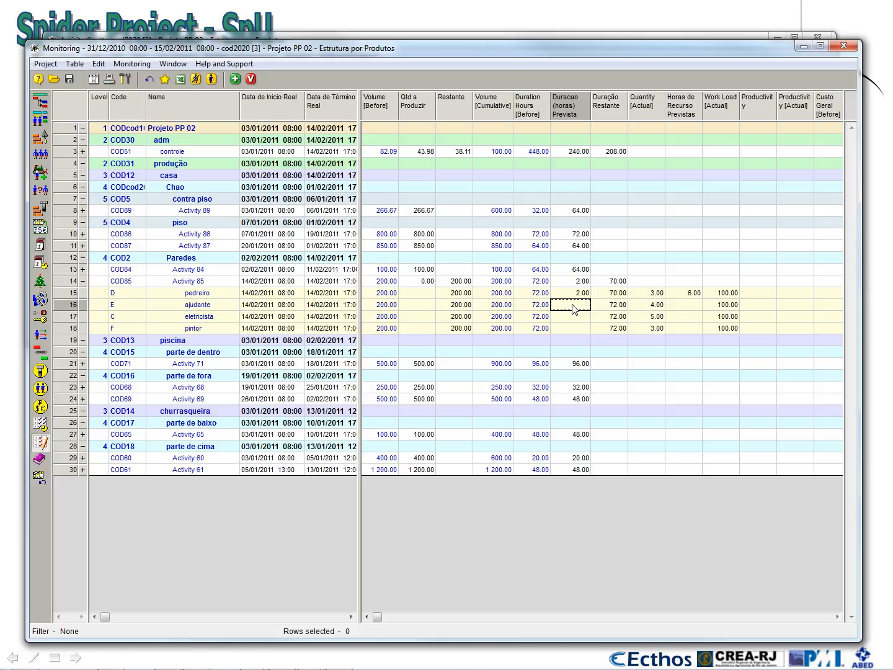
{"action": "left_click", "coordinate": [609, 295]}
{"action": "type", "text": "72"}
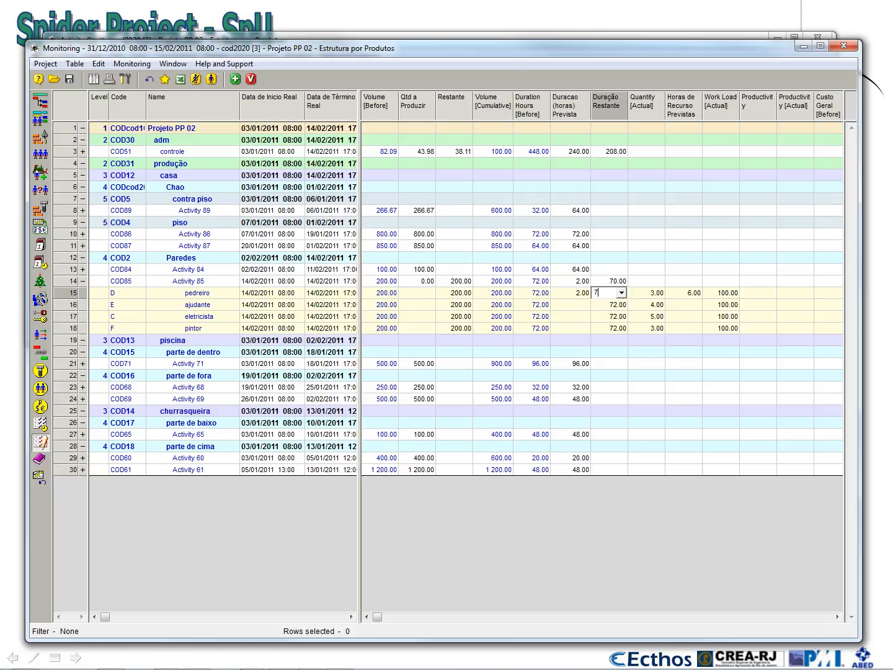
Give ajudante in Activity 85 a Duracao (horas) Prevista of 2 and a Duração Restante of 72, and collapse the activity.
{"action": "left_click", "coordinate": [583, 306]}
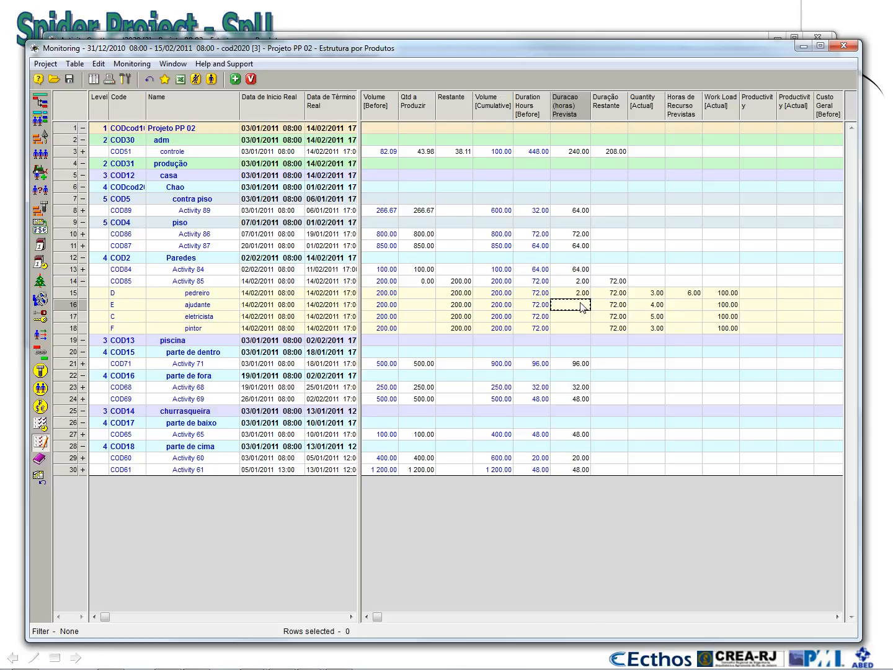
{"action": "type", "text": "2"}
{"action": "key", "text": "Return"}
{"action": "left_click", "coordinate": [610, 305]}
{"action": "type", "text": "72"}
{"action": "left_click", "coordinate": [570, 329]}
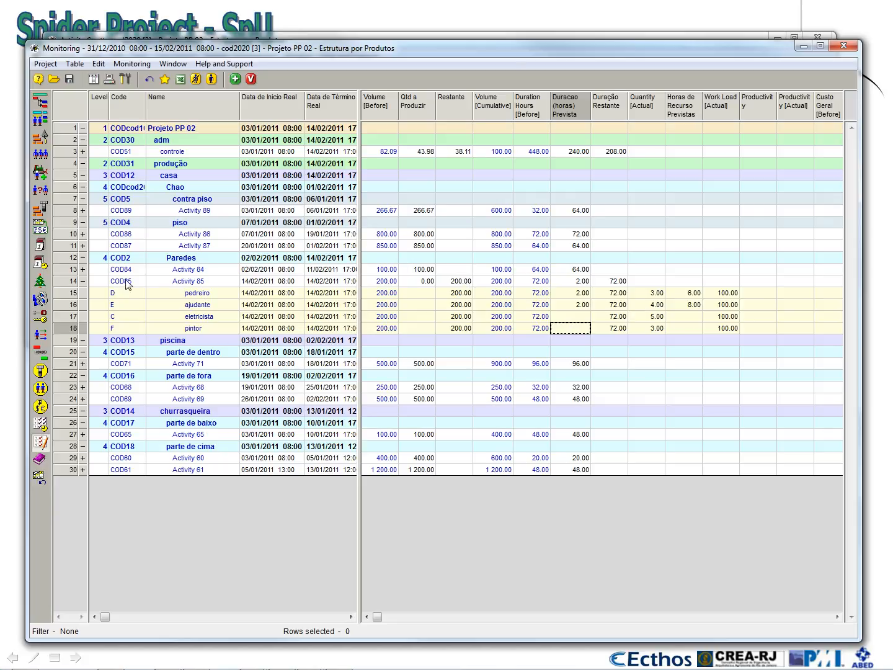
{"action": "left_click", "coordinate": [82, 281]}
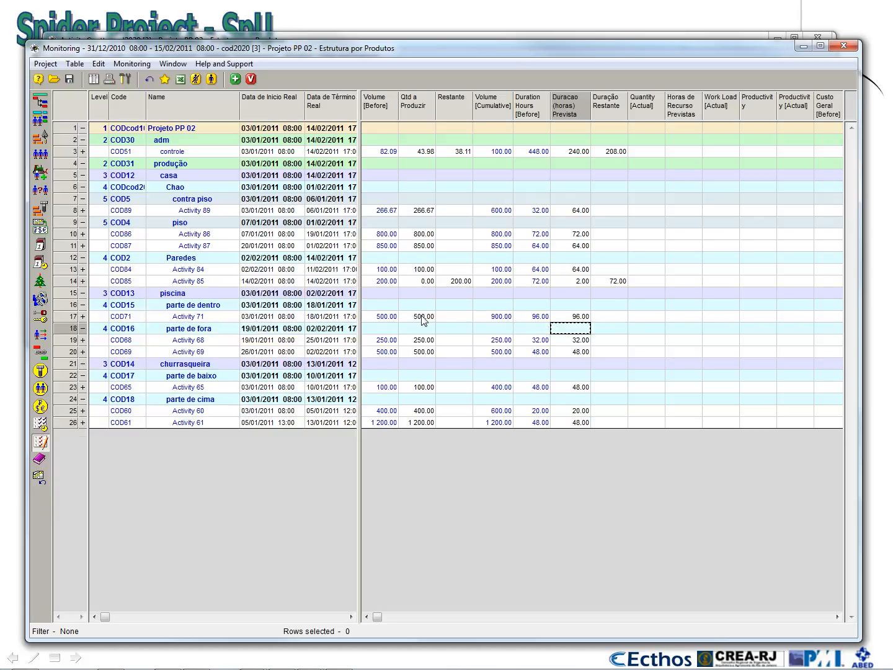
Set the Qtd a Produzir of Activity 61 to 1000 and check its remaining quantity and duration.
{"action": "left_click", "coordinate": [426, 425]}
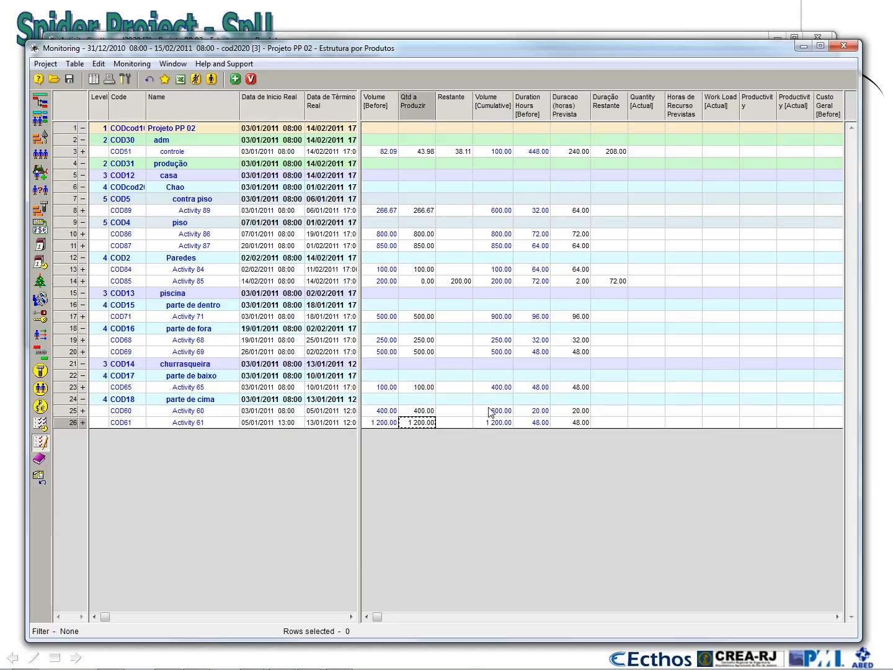
{"action": "type", "text": "1000"}
{"action": "key", "text": "Tab"}
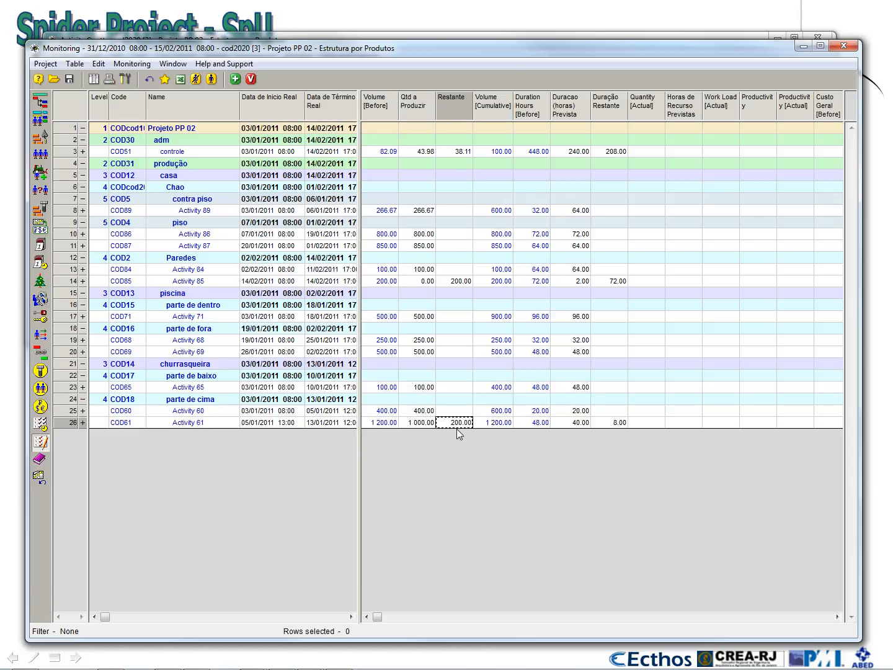
{"action": "left_click", "coordinate": [616, 424]}
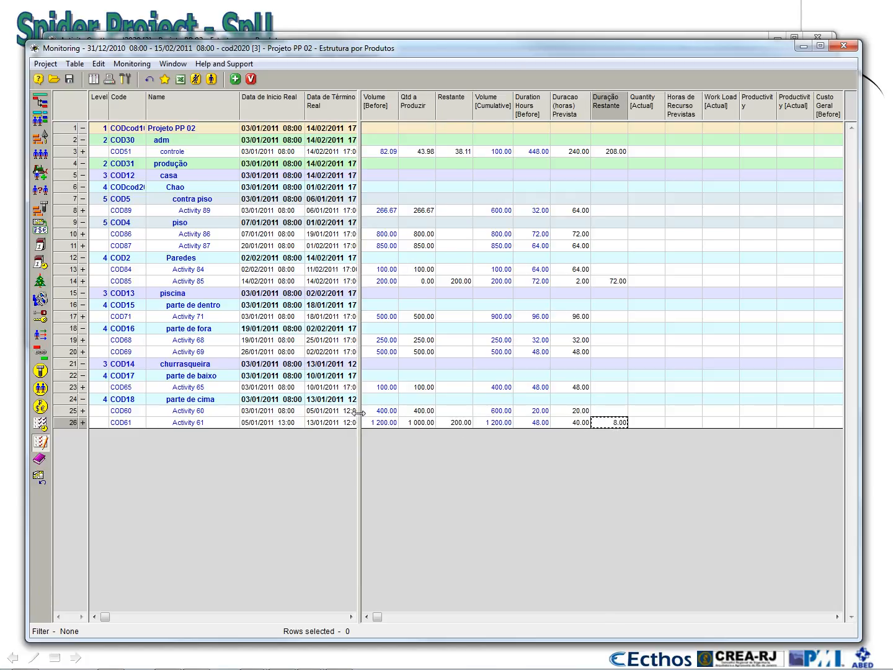
Expand Activity 61 and set the Duração Restante of ajudante to 16 hours.
{"action": "left_click", "coordinate": [84, 422]}
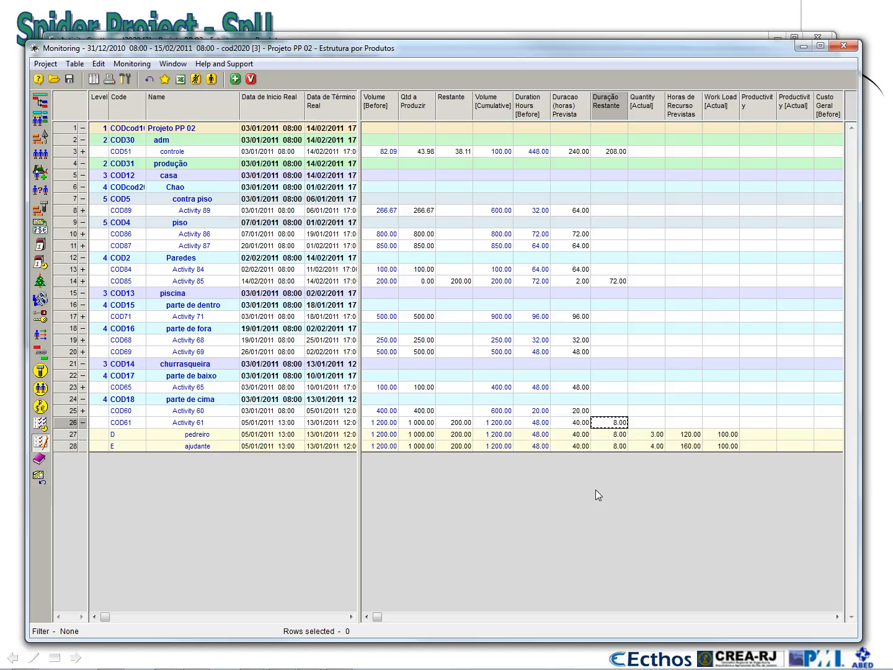
{"action": "left_click", "coordinate": [613, 444]}
{"action": "type", "text": "16"}
{"action": "left_click", "coordinate": [690, 422]}
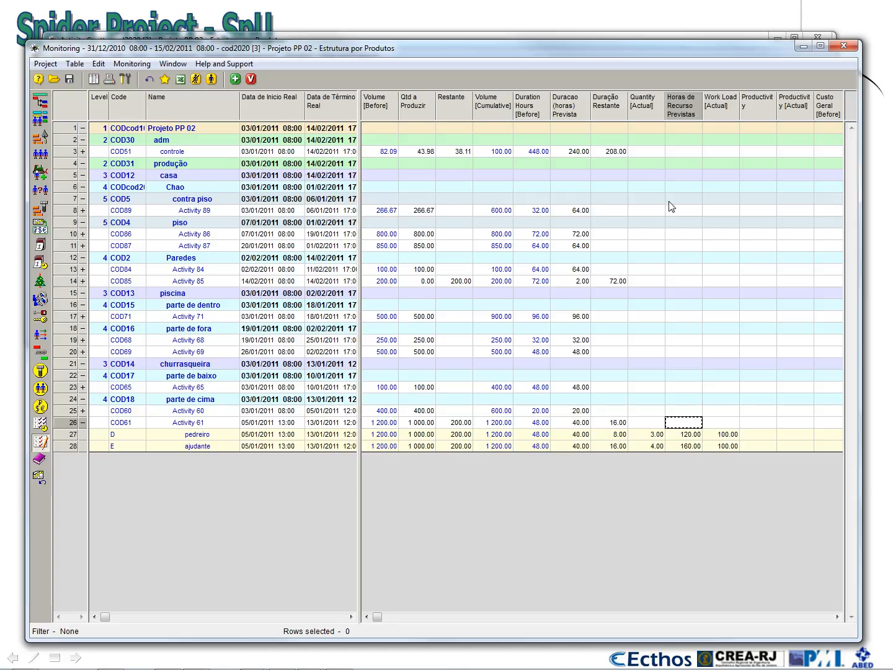
Widen the H2O [Consumed by Period] column, set Activity 87's value there to 86000 with its assignments expanded, and collapse the activity.
{"action": "left_click", "coordinate": [818, 616]}
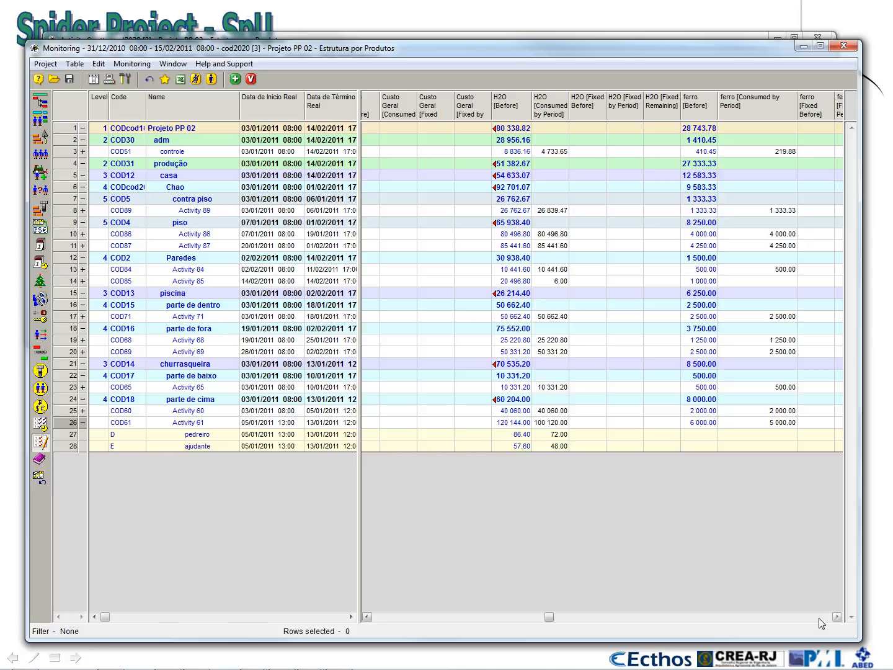
{"action": "left_click_drag", "start_coordinate": [570, 110], "coordinate": [582, 109]}
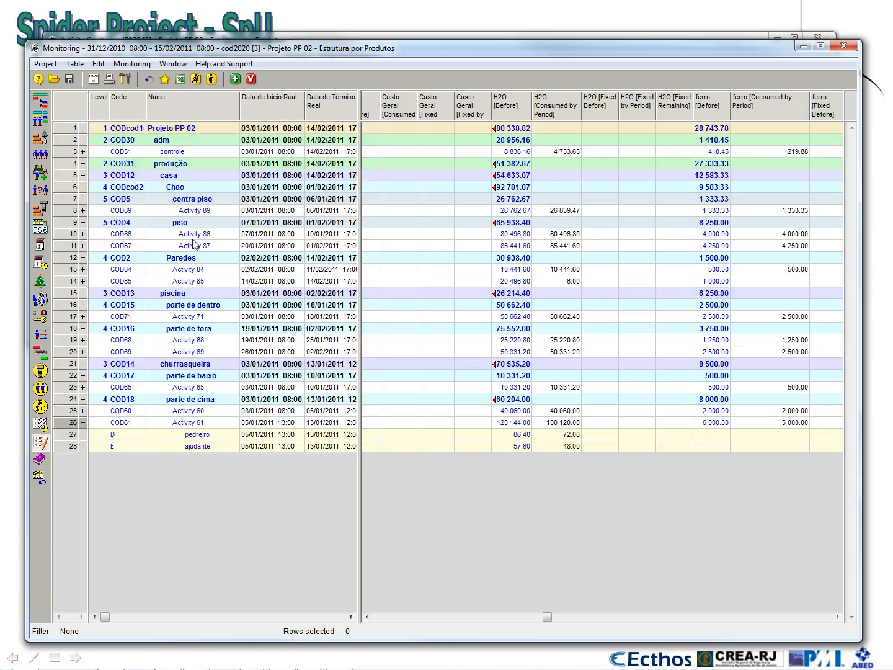
{"action": "left_click", "coordinate": [82, 246]}
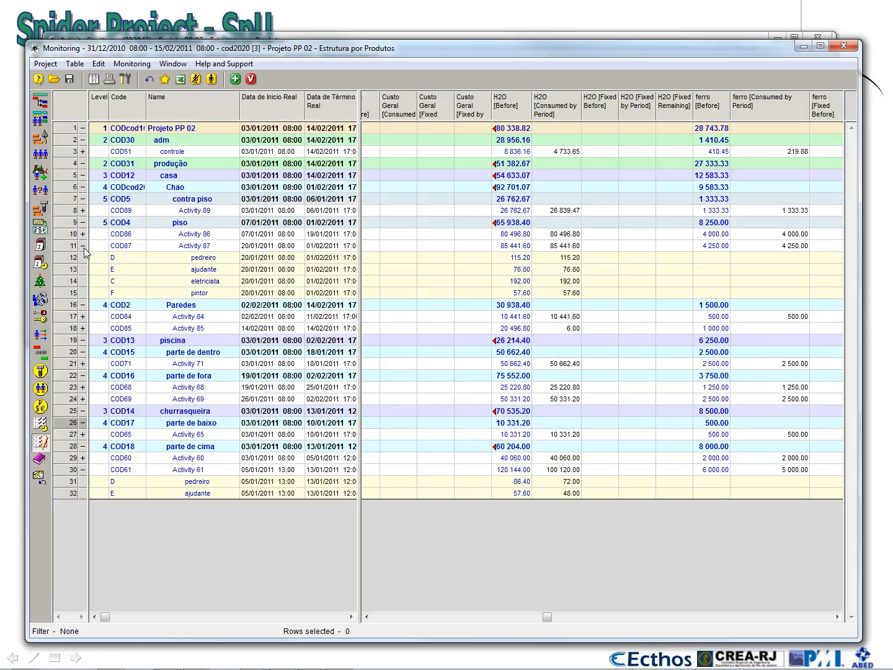
{"action": "left_click", "coordinate": [552, 247]}
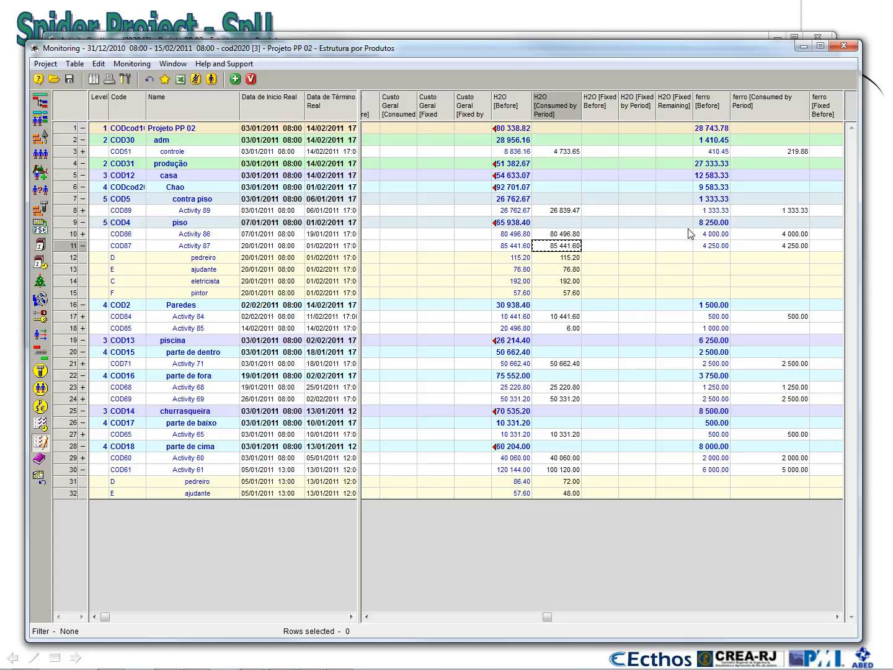
{"action": "type", "text": "86000"}
{"action": "key", "text": "Tab"}
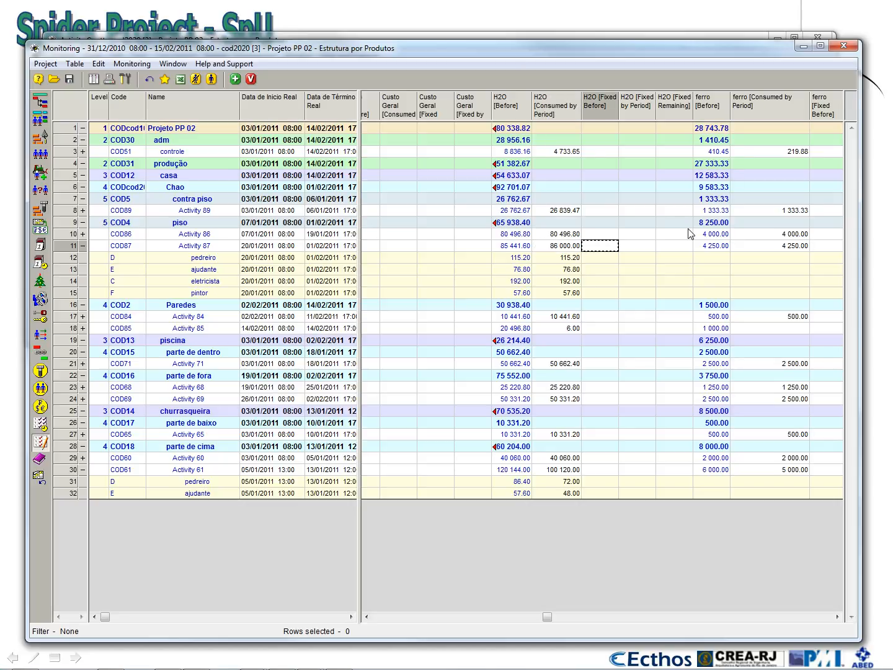
{"action": "left_click", "coordinate": [566, 260]}
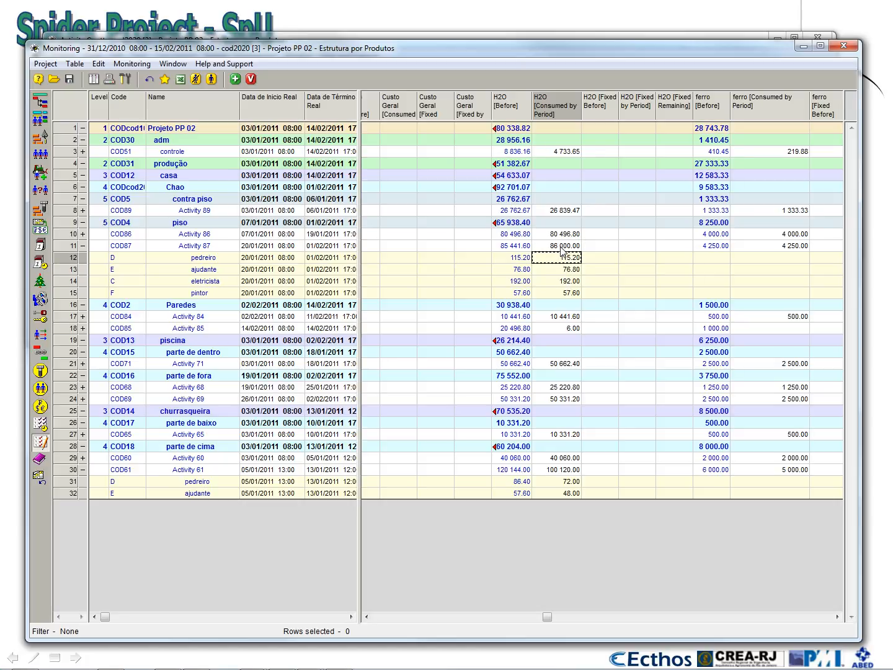
{"action": "left_click", "coordinate": [562, 248]}
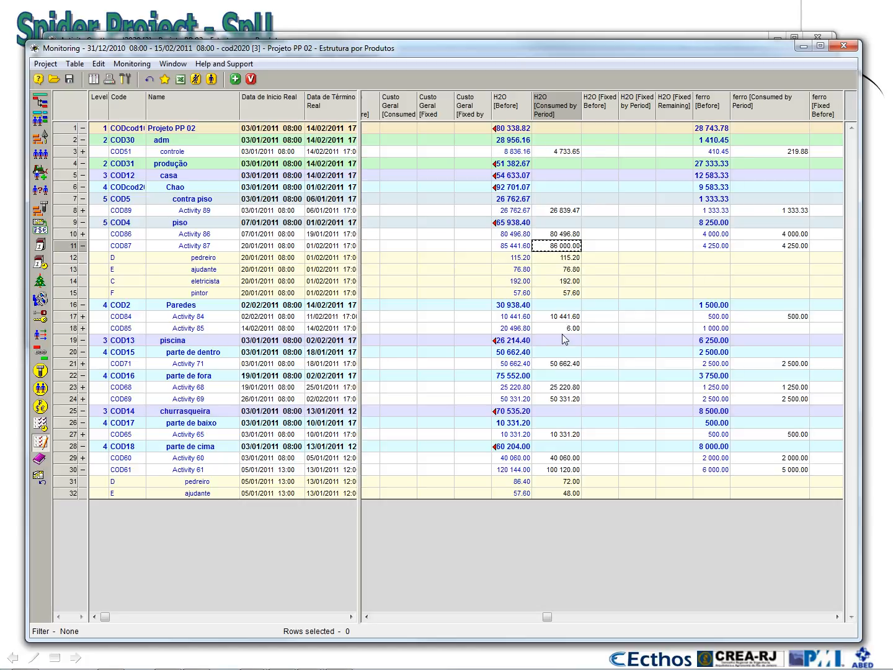
{"action": "left_click", "coordinate": [83, 245]}
Expand Activity 89, set H2O [Consumed by Period] to 300 for pedreiro and 100 for ajudante, and collapse the activity.
{"action": "left_click", "coordinate": [82, 210]}
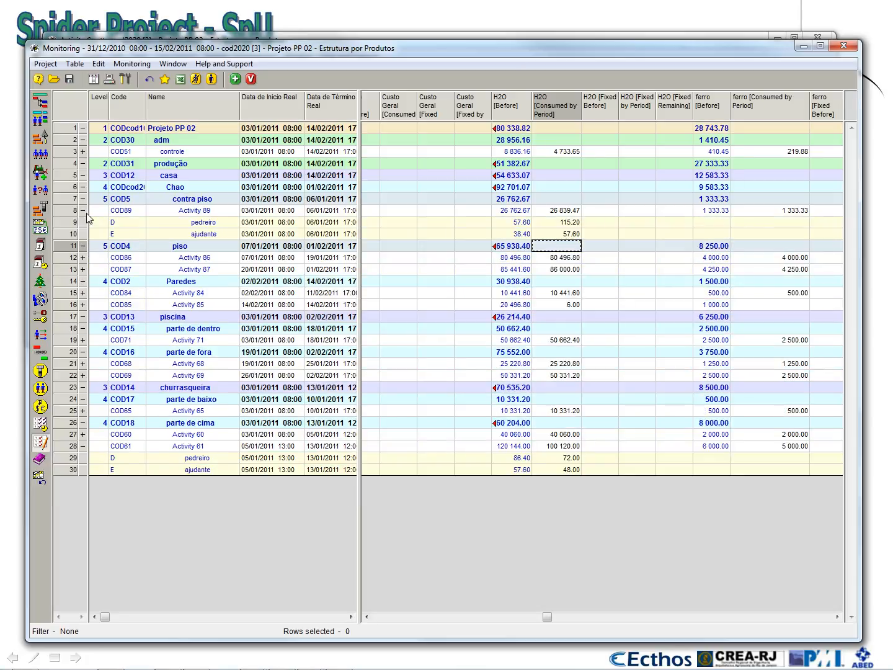
{"action": "left_click", "coordinate": [568, 223]}
{"action": "type", "text": "300"}
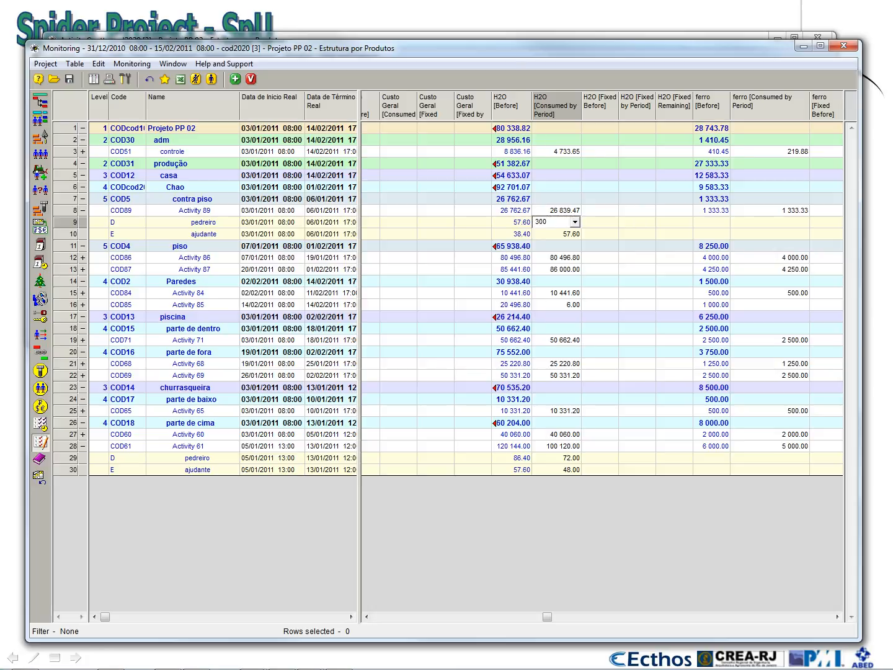
{"action": "key", "text": "Return"}
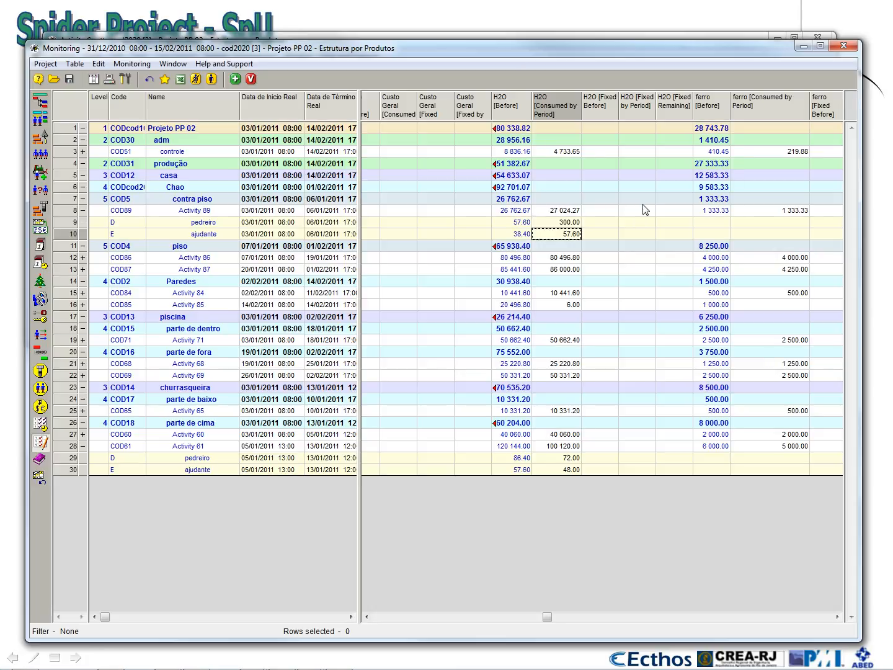
{"action": "type", "text": "100"}
{"action": "key", "text": "Return"}
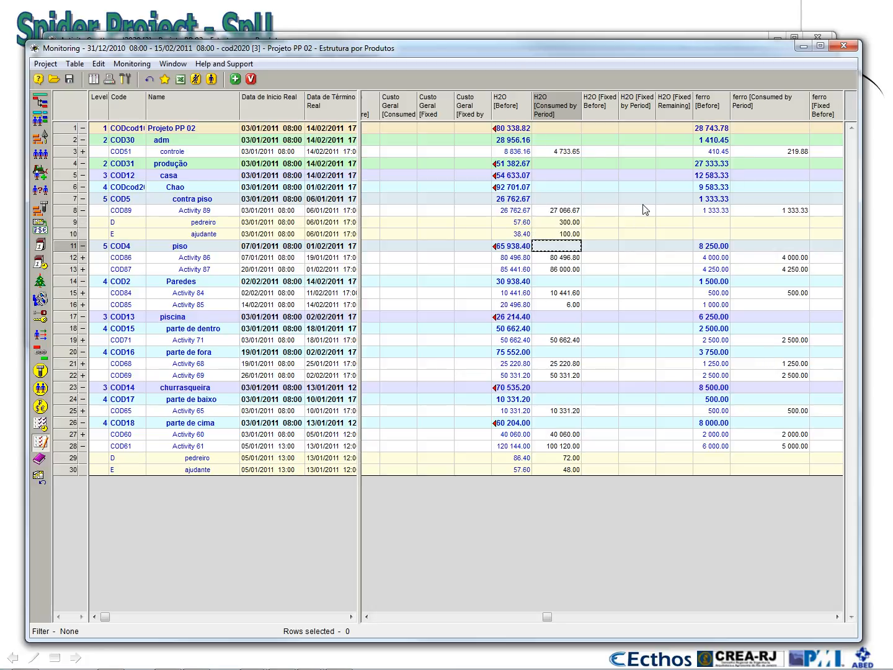
{"action": "left_click", "coordinate": [566, 211]}
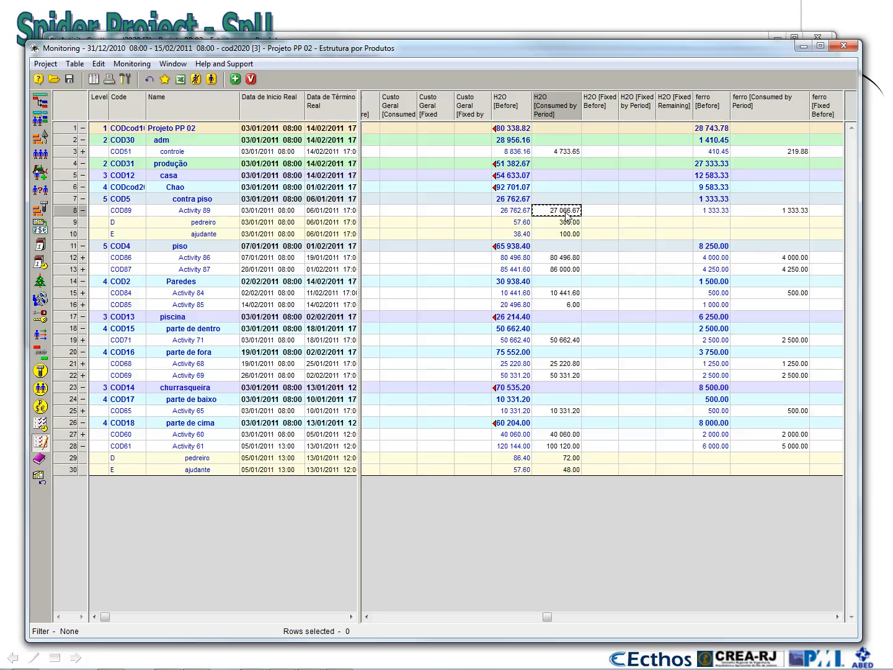
{"action": "left_click", "coordinate": [83, 210]}
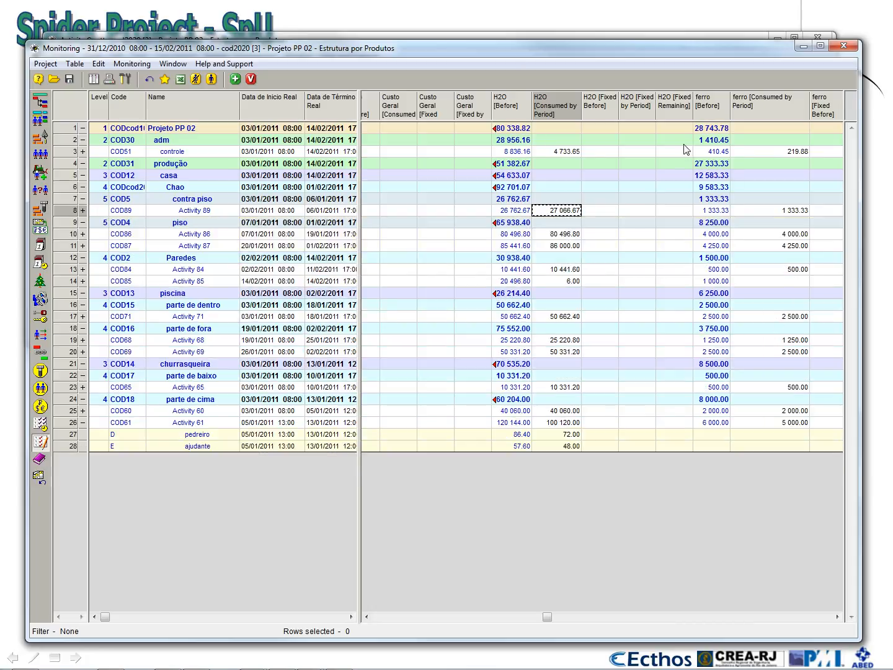
Set ferro [Consumed by Period] to 10000 for Activity 61 and 6000 for Activity 60.
{"action": "left_click", "coordinate": [712, 140]}
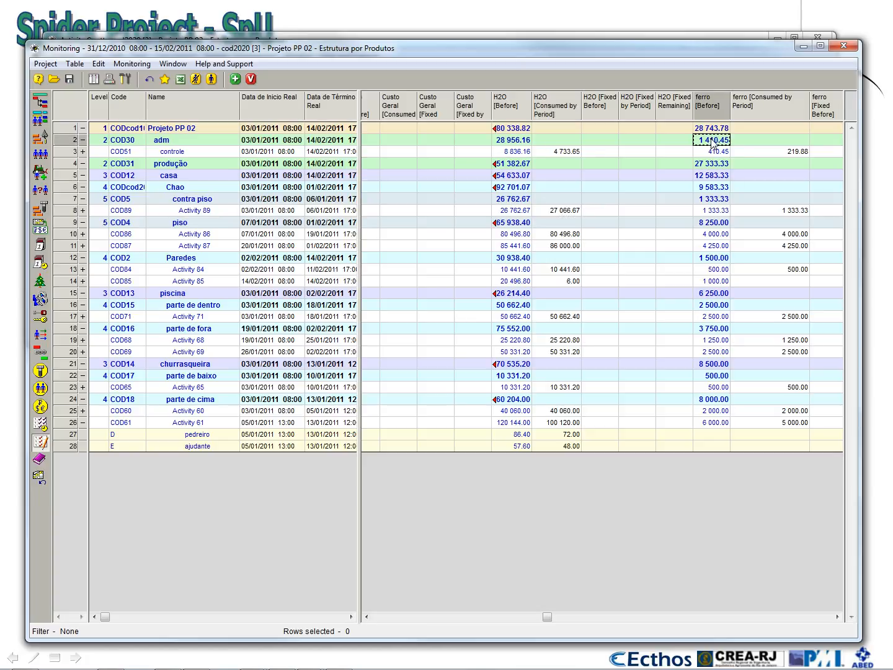
{"action": "left_click", "coordinate": [797, 423]}
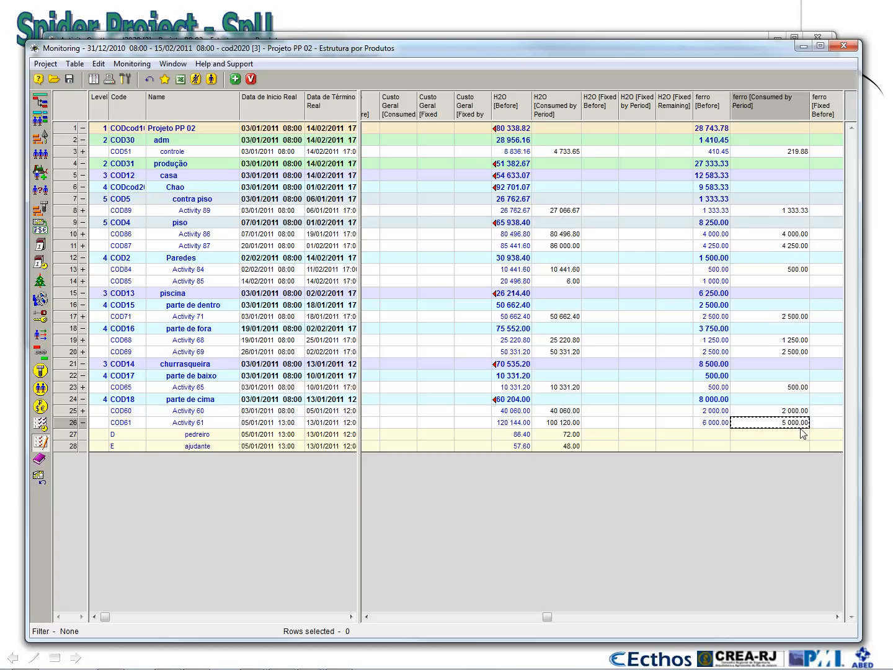
{"action": "type", "text": "10"}
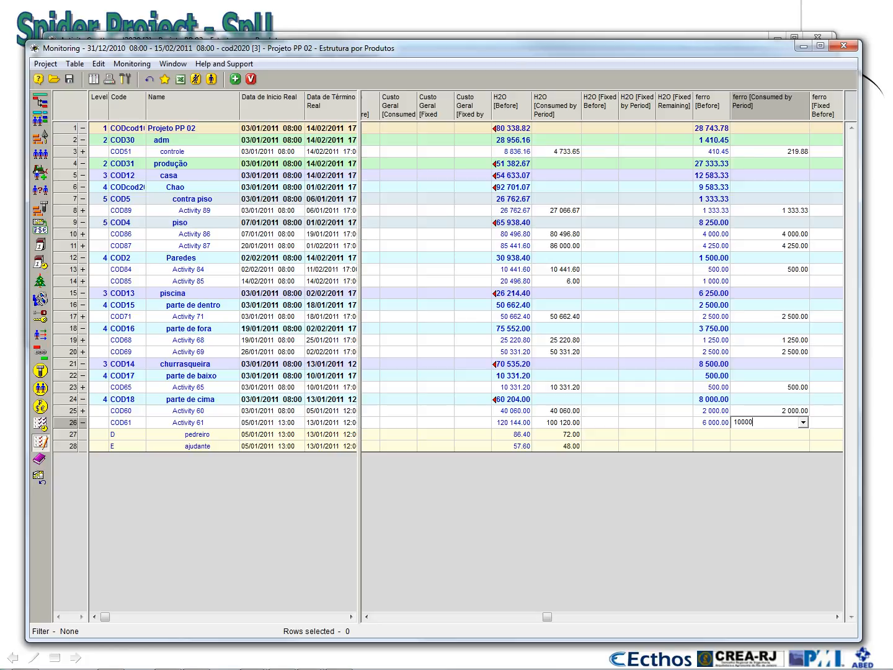
{"action": "left_click", "coordinate": [807, 410]}
{"action": "type", "text": "6000"}
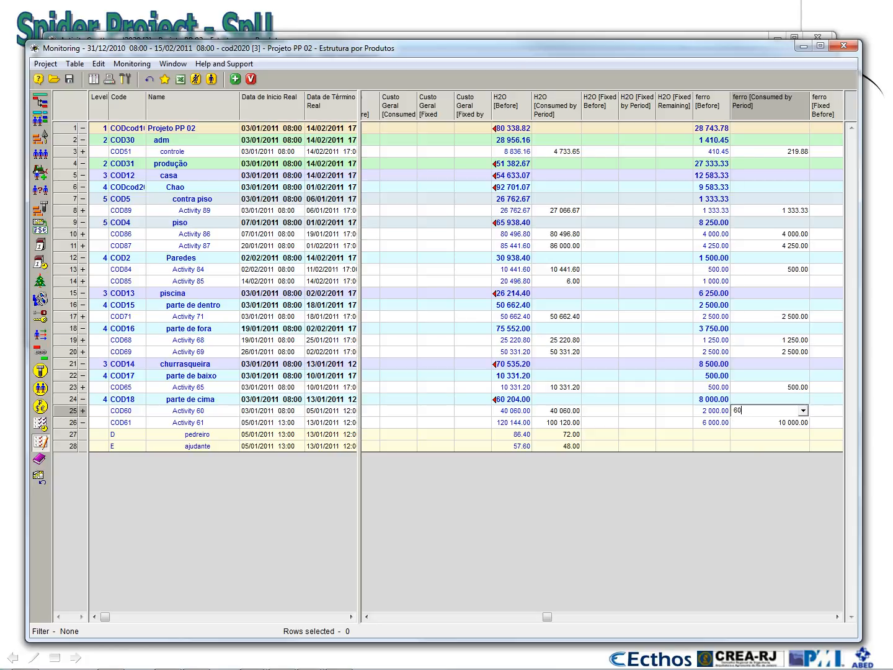
{"action": "left_click", "coordinate": [770, 400]}
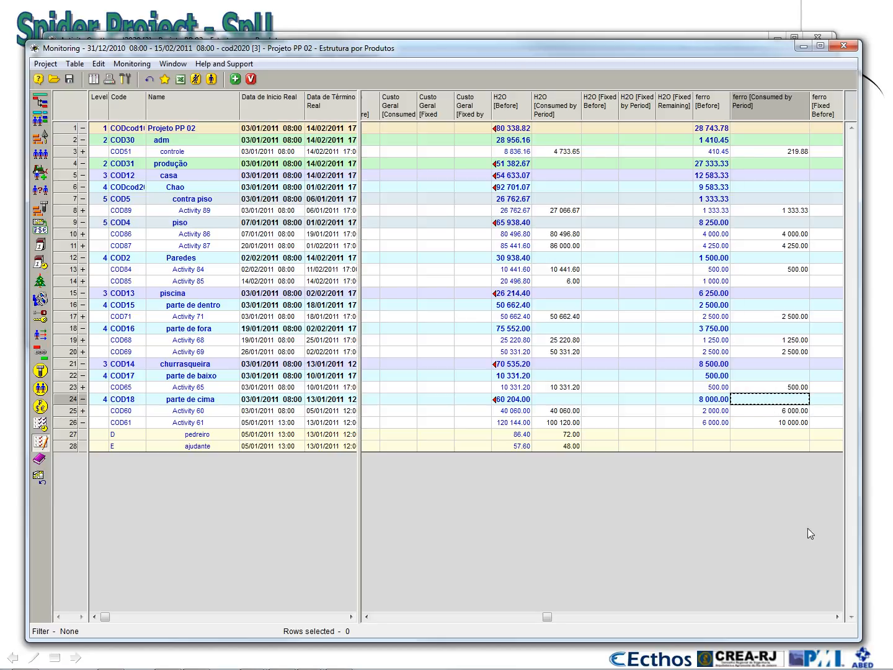
Collapse Activity 61 and set the custo [Consumed by Period] of Activity 60 to 275000.
{"action": "left_click", "coordinate": [817, 618]}
{"action": "left_click", "coordinate": [818, 617]}
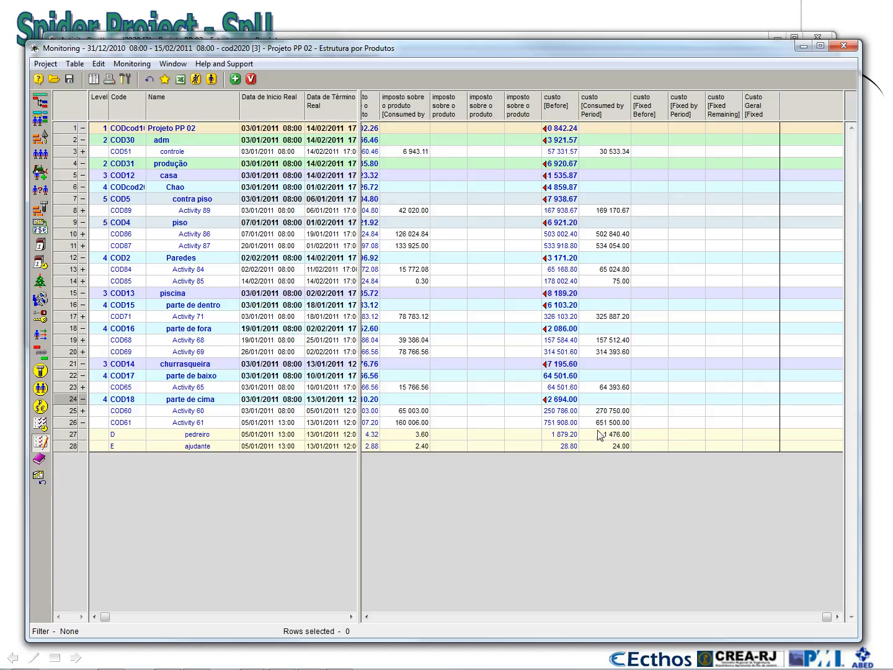
{"action": "left_click", "coordinate": [82, 422]}
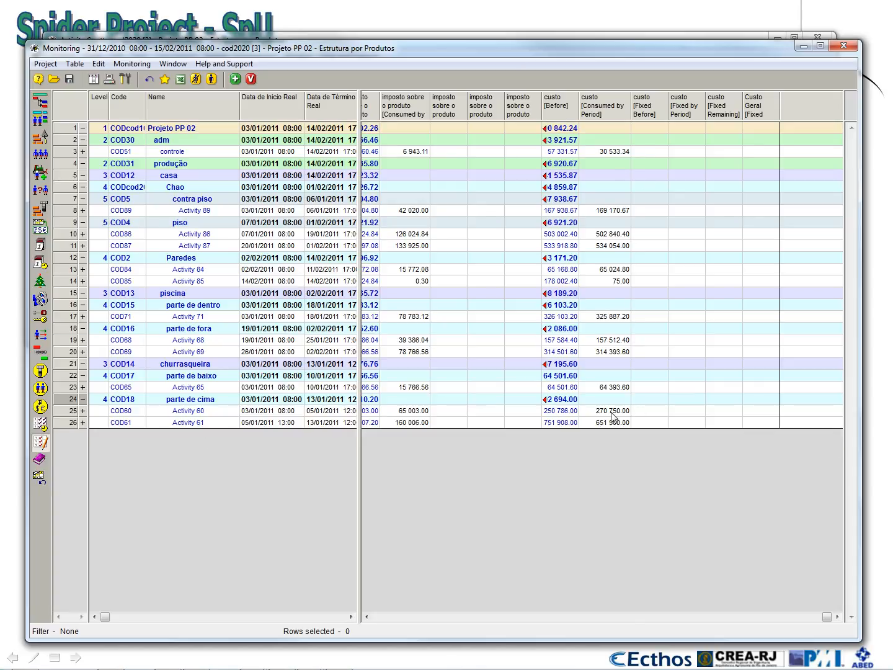
{"action": "left_click", "coordinate": [611, 410]}
{"action": "type", "text": "2"}
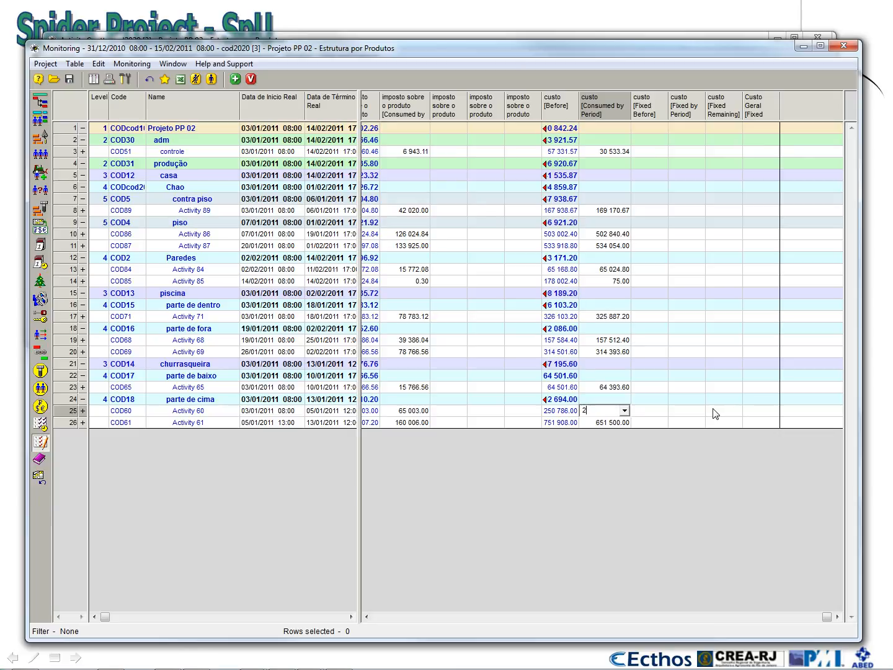
{"action": "type", "text": "75 000"}
{"action": "key", "text": "Tab"}
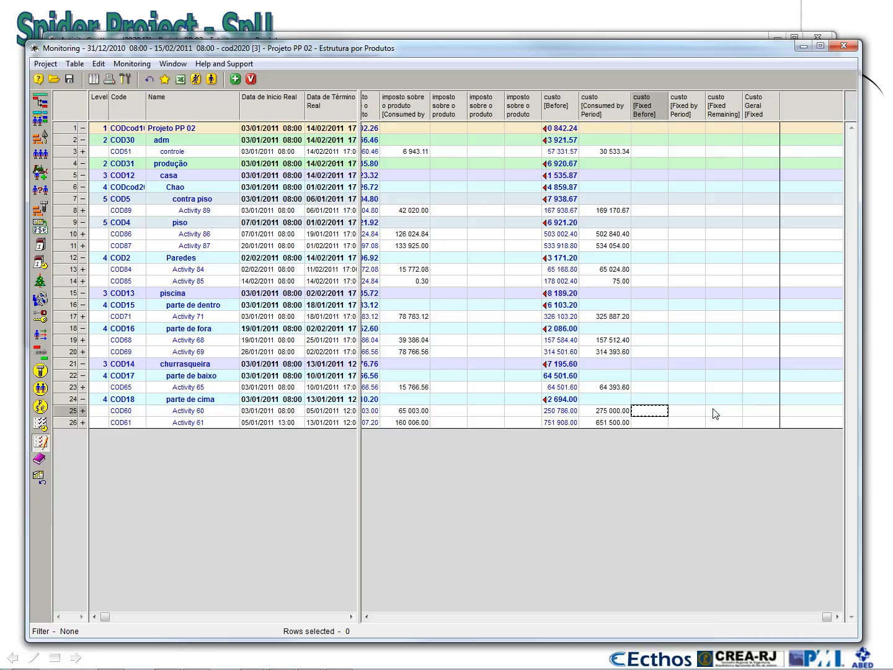
Set custo [Consumed by Period] to 65000 for Activity 65 and 100 for Activity 85.
{"action": "left_click", "coordinate": [608, 388]}
{"action": "type", "text": "65000"}
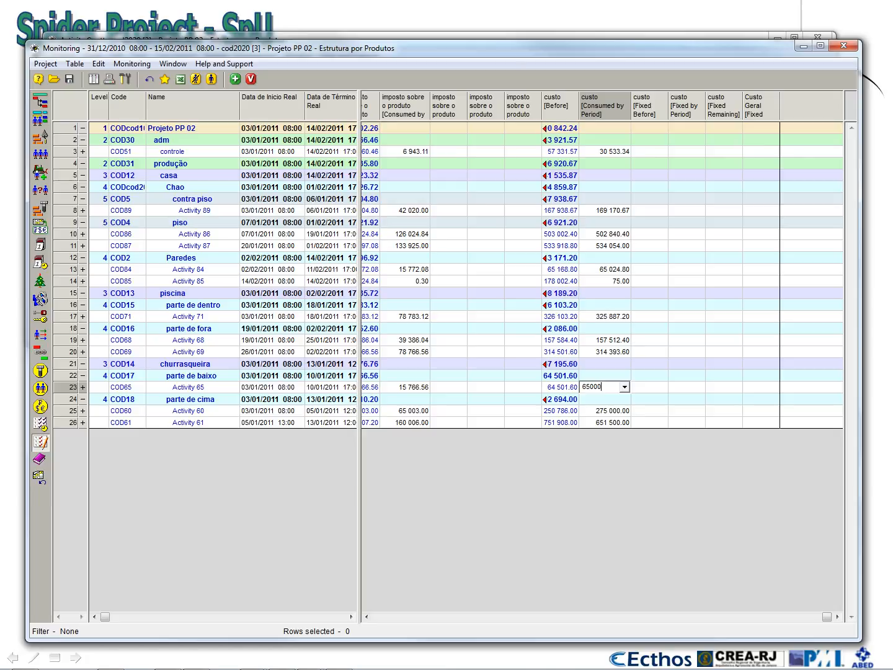
{"action": "left_click", "coordinate": [683, 343]}
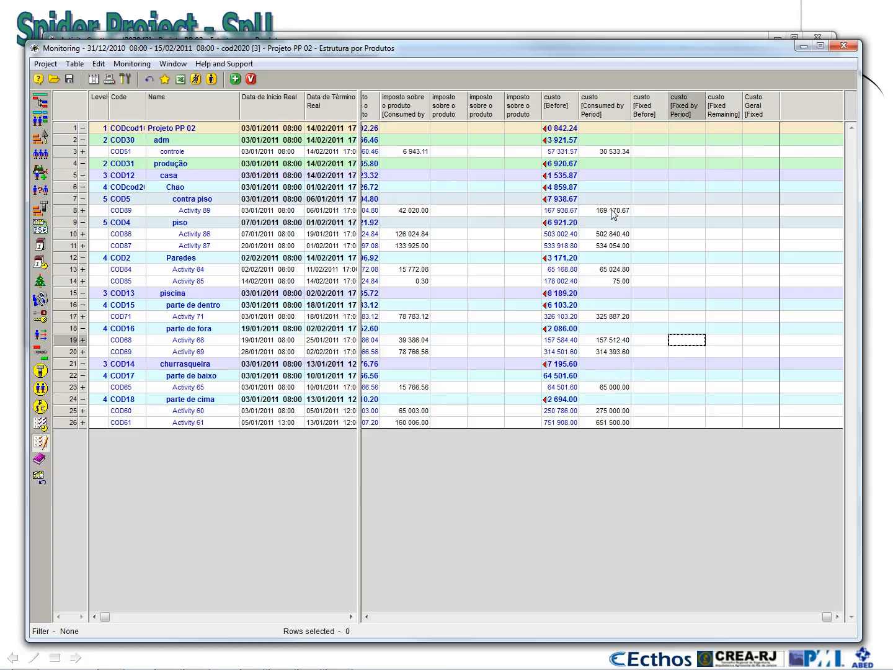
{"action": "left_click", "coordinate": [619, 282]}
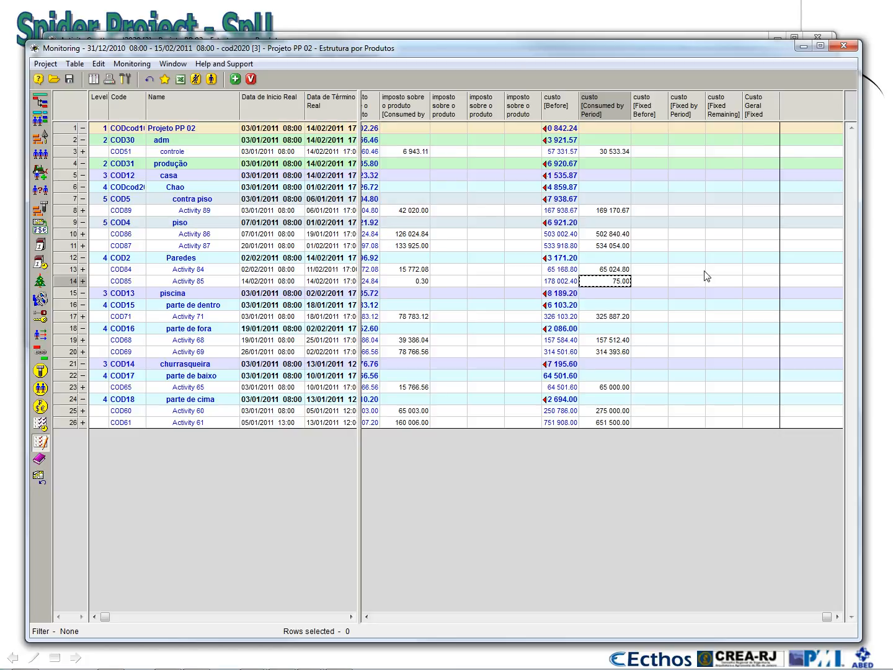
{"action": "type", "text": "100"}
{"action": "left_click", "coordinate": [714, 305]}
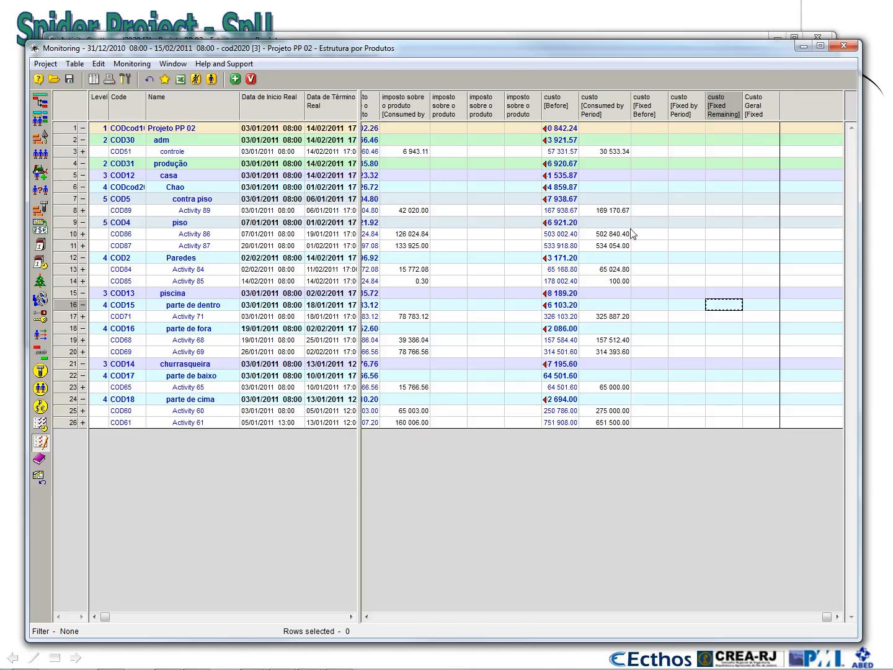
Transfer the recorded actual data into the project, accept increasing the version number, and acknowledge the recalculation notice.
{"action": "left_click", "coordinate": [250, 79]}
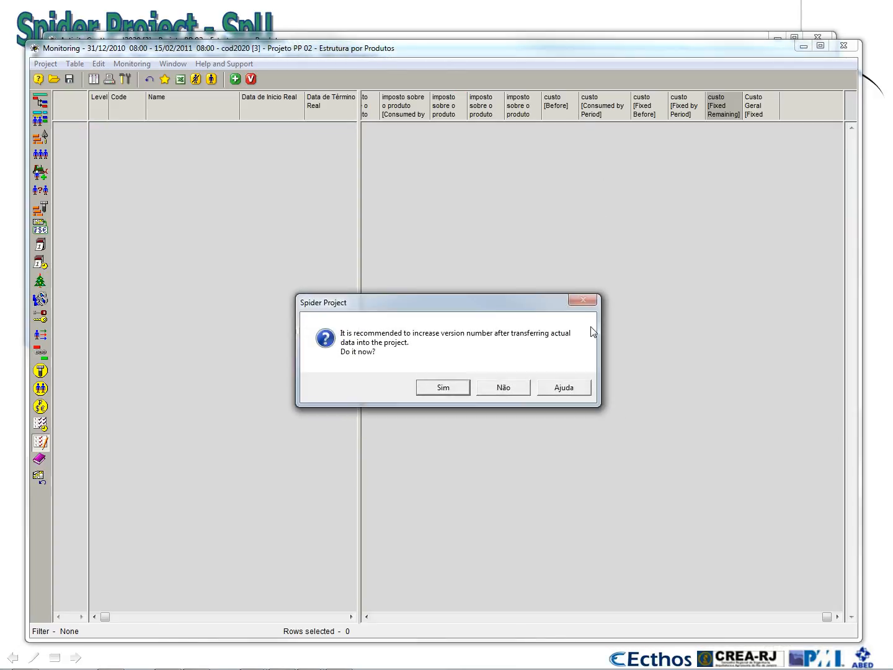
{"action": "left_click", "coordinate": [451, 389]}
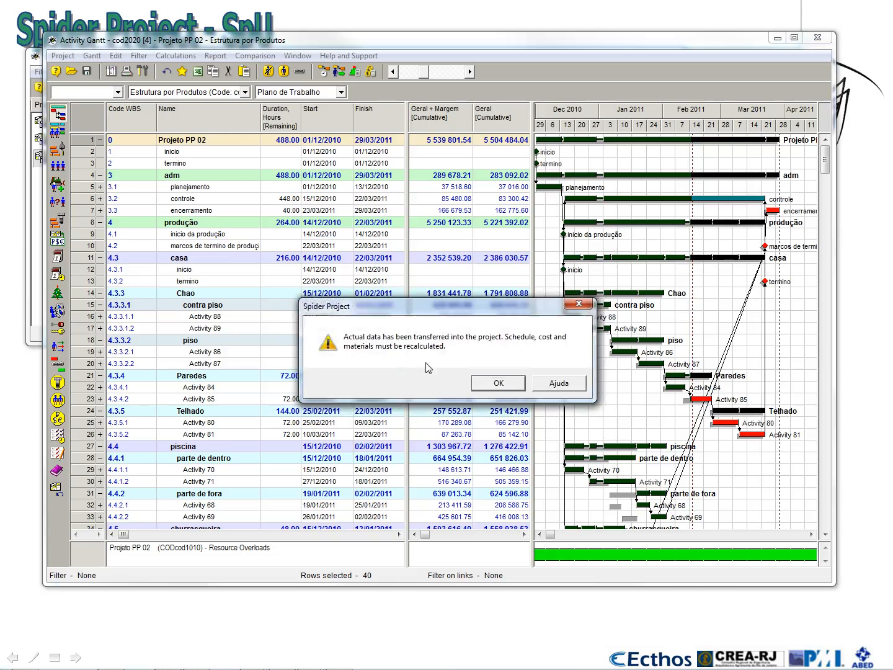
{"action": "left_click", "coordinate": [489, 386]}
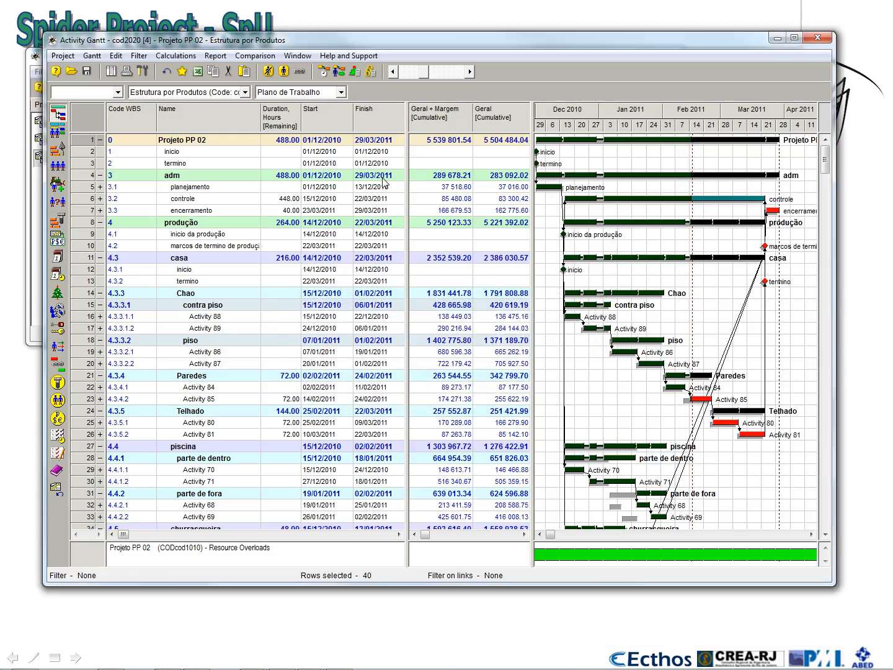
Reposition and enlarge the Activity Gantt window to fit more rows, and select the Finish date of Projeto PP 02.
{"action": "left_click_drag", "start_coordinate": [306, 48], "coordinate": [312, 112]}
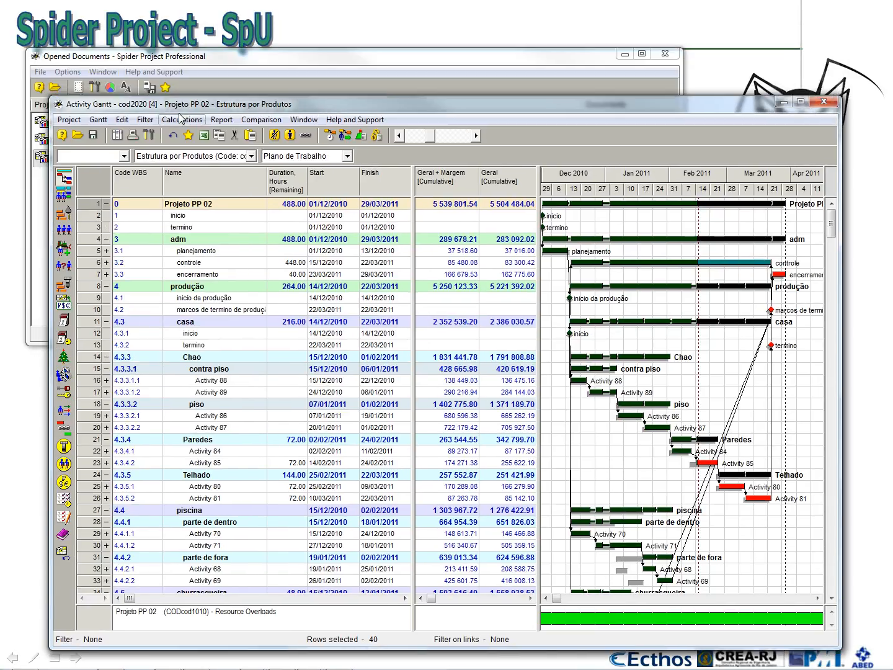
{"action": "left_click_drag", "start_coordinate": [160, 104], "coordinate": [147, 62]}
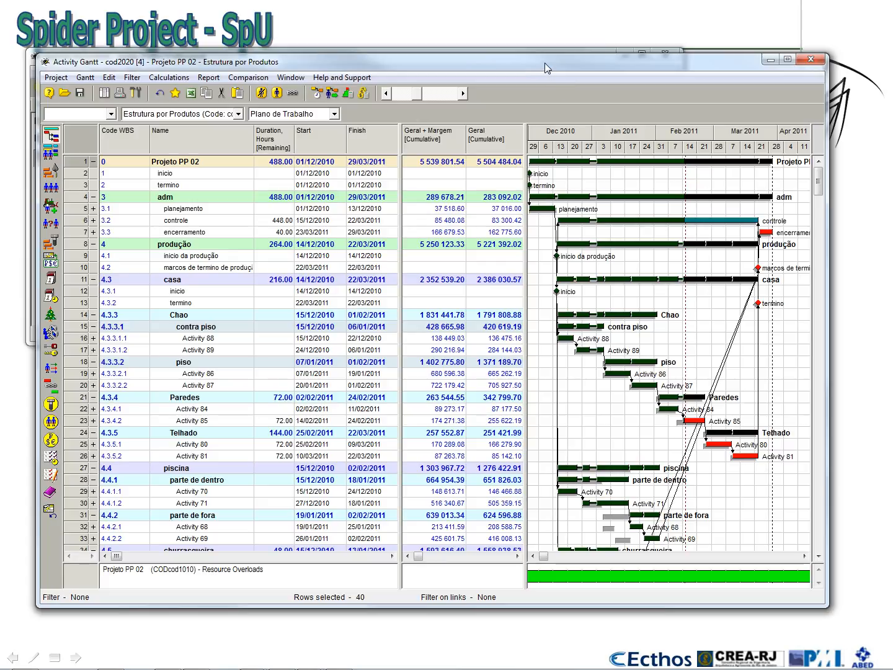
{"action": "left_click_drag", "start_coordinate": [545, 62], "coordinate": [536, 39]}
{"action": "left_click_drag", "start_coordinate": [782, 584], "coordinate": [783, 651]}
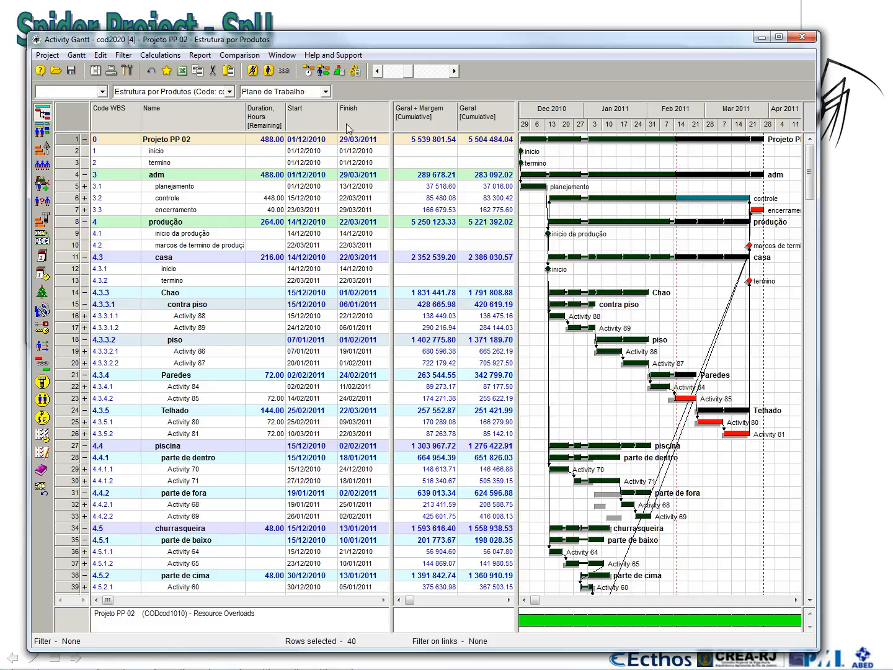
{"action": "left_click", "coordinate": [364, 140]}
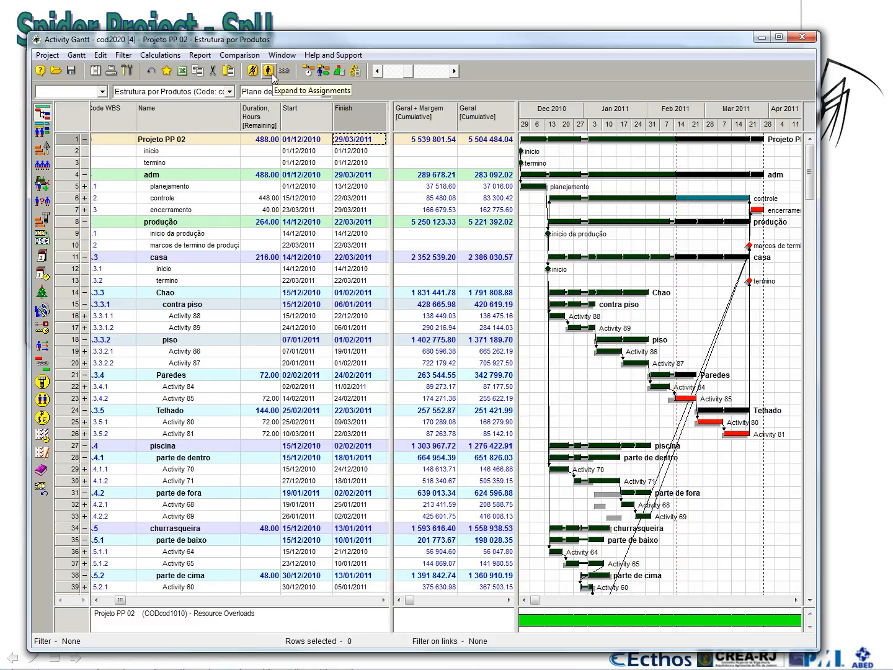
Recalculate the schedule of Projeto PP 02 and its costs and materials with the current options, closing both reports.
{"action": "left_click", "coordinate": [310, 73]}
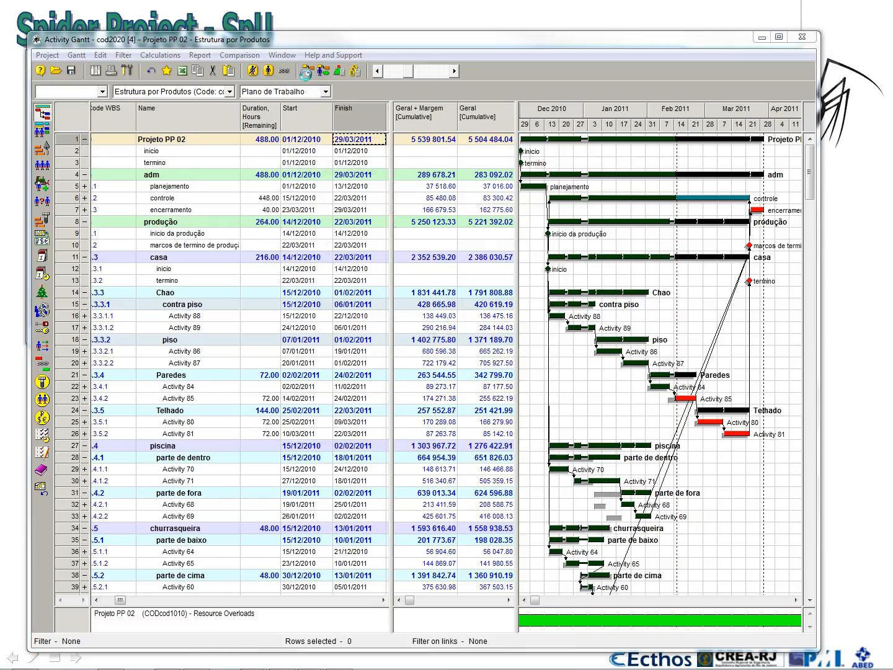
{"action": "left_click", "coordinate": [272, 363]}
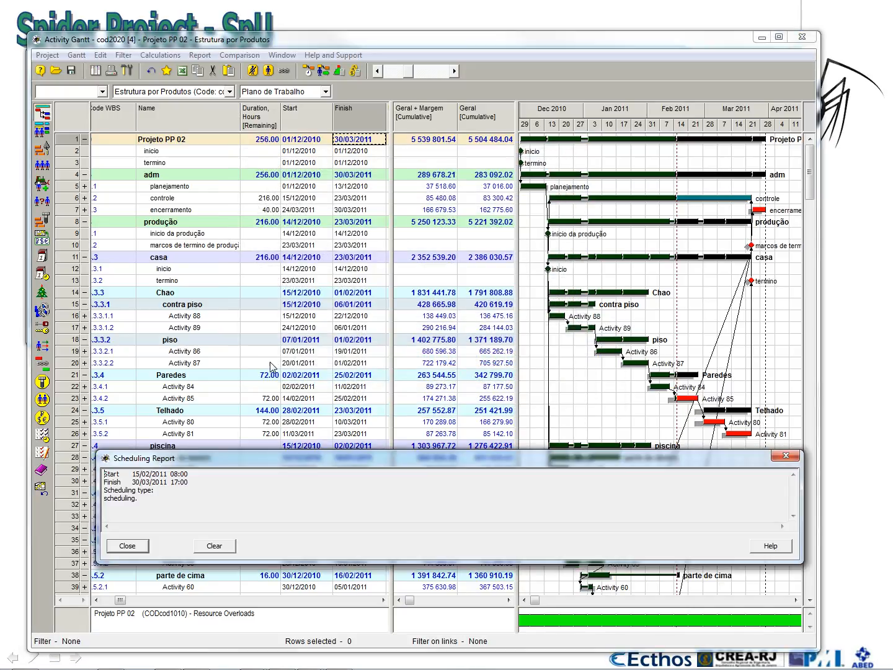
{"action": "left_click", "coordinate": [128, 545]}
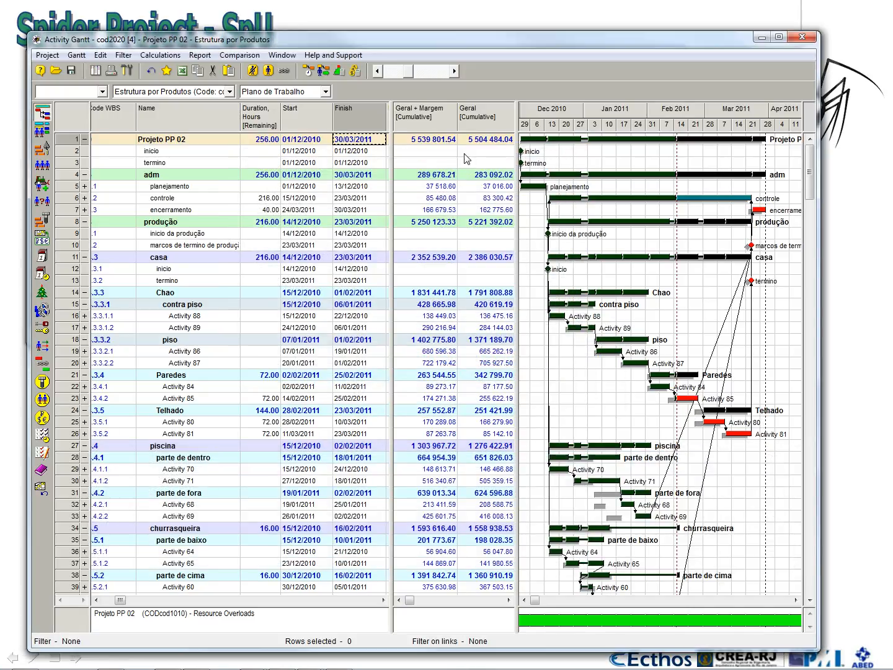
{"action": "left_click", "coordinate": [355, 70]}
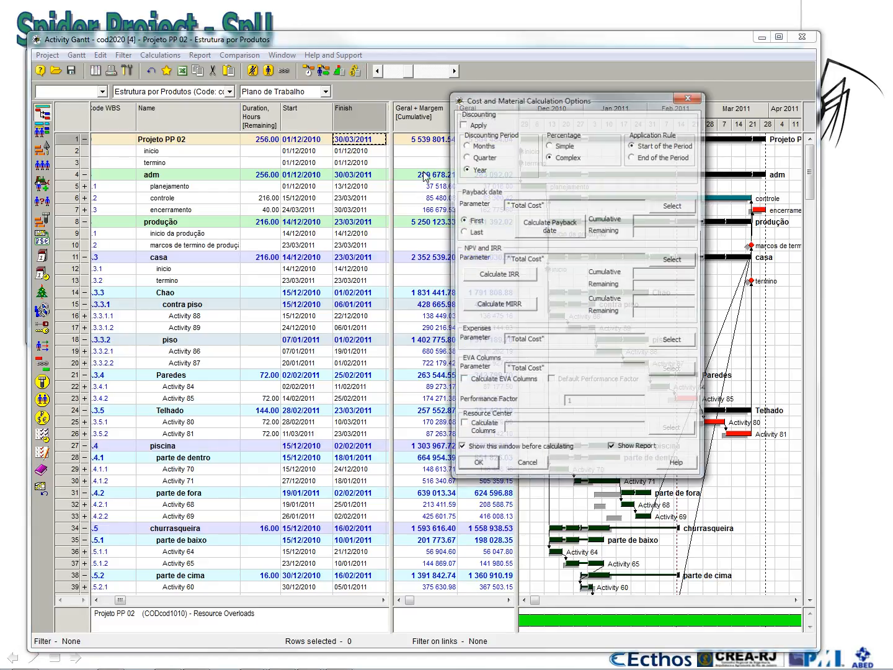
{"action": "left_click", "coordinate": [477, 471]}
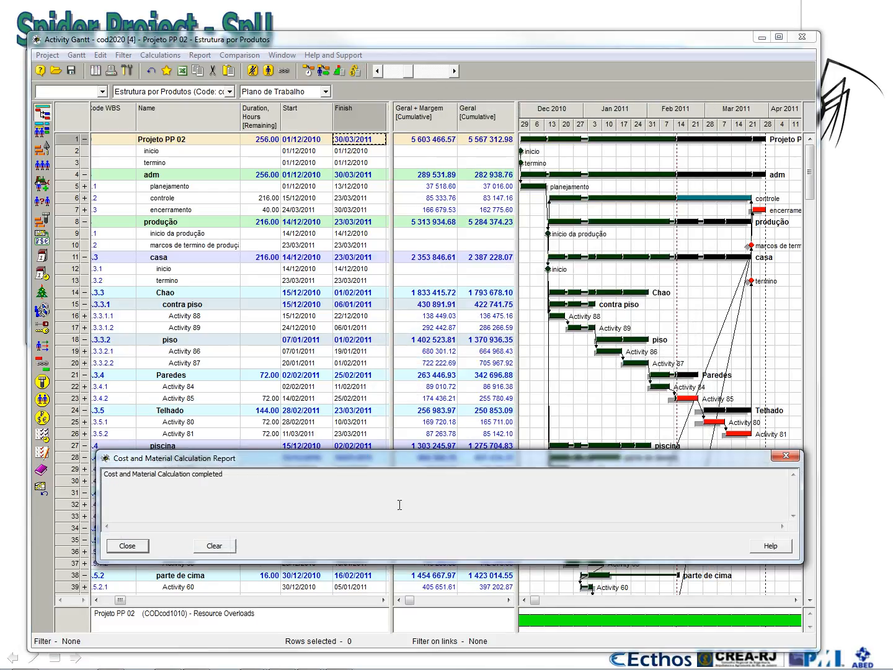
{"action": "left_click", "coordinate": [127, 547]}
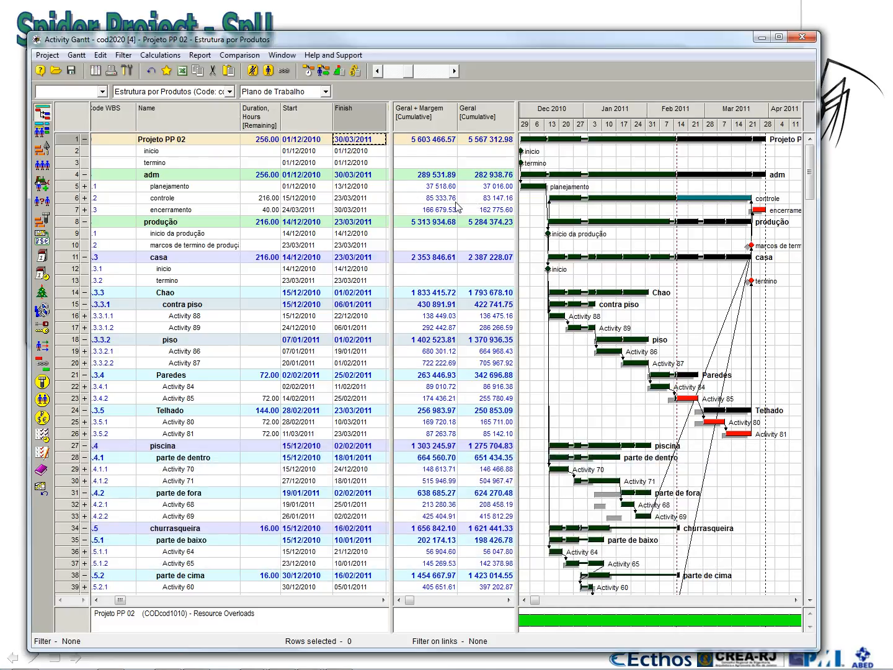
Compare finish dates in the Medição - Tempo view and costs in the Medição - Custo view, including the DIFFERENCE - Geral column.
{"action": "left_click", "coordinate": [325, 92]}
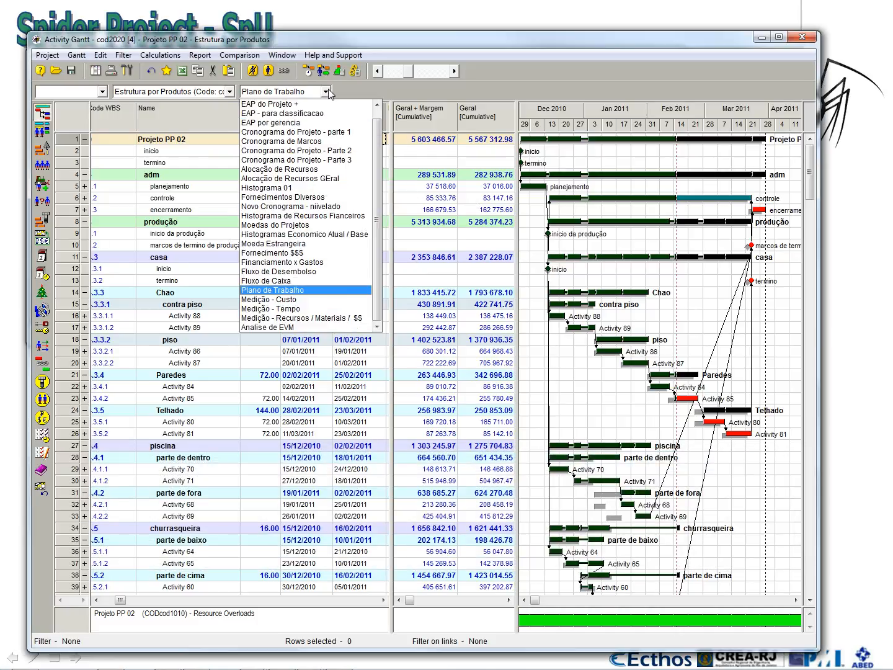
{"action": "left_click", "coordinate": [335, 309]}
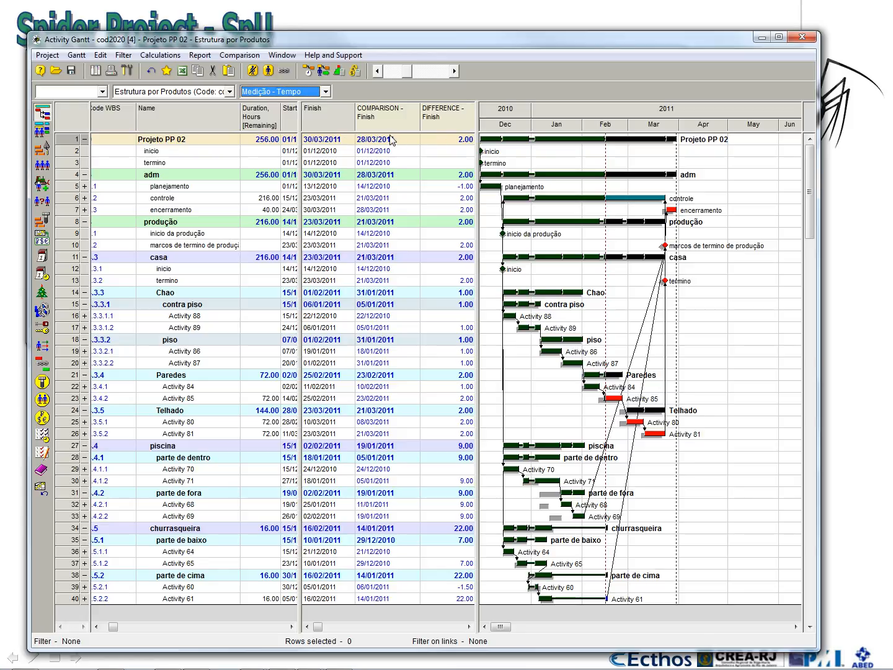
{"action": "left_click", "coordinate": [304, 95]}
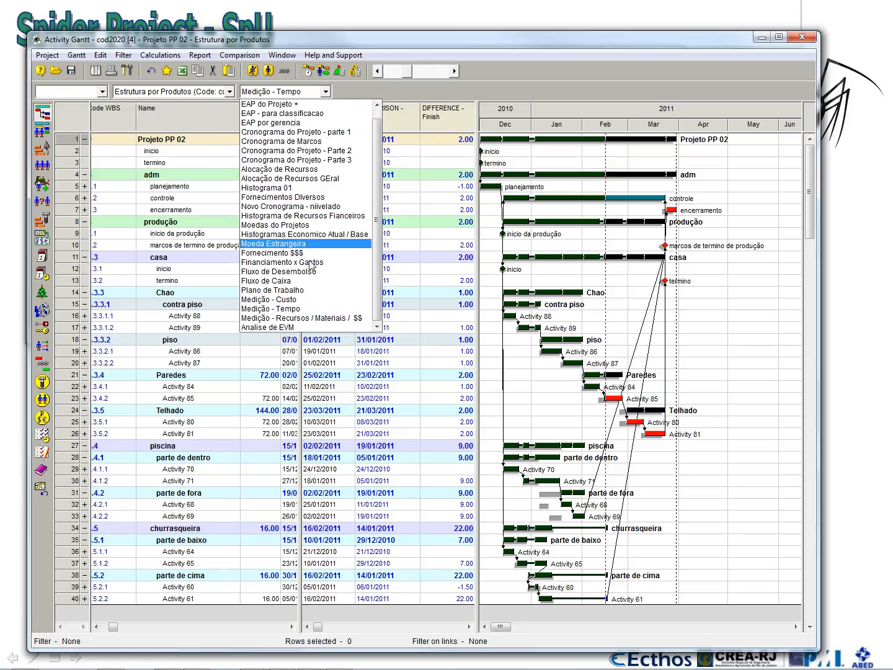
{"action": "left_click", "coordinate": [304, 302]}
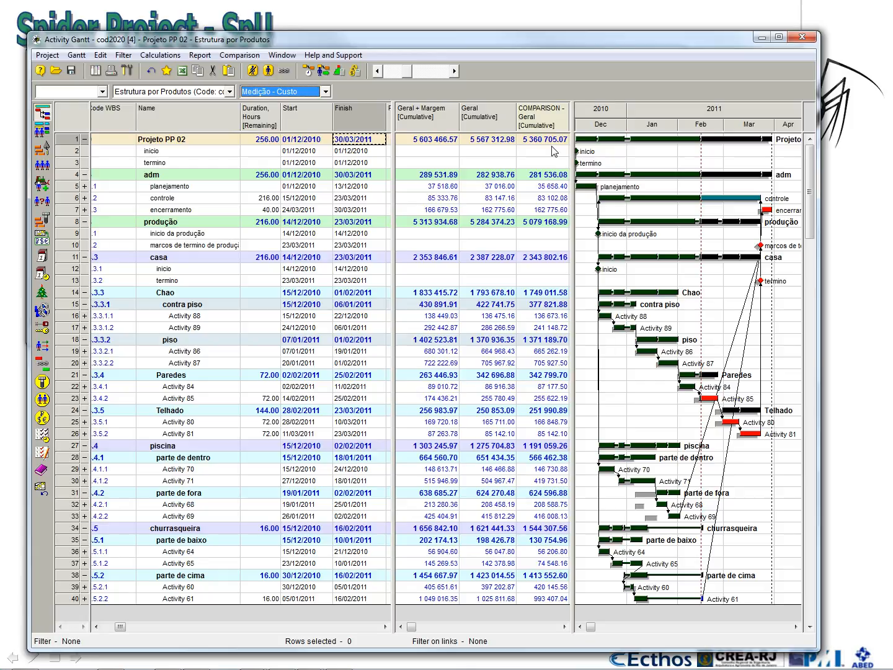
{"action": "left_click_drag", "start_coordinate": [571, 150], "coordinate": [620, 150]}
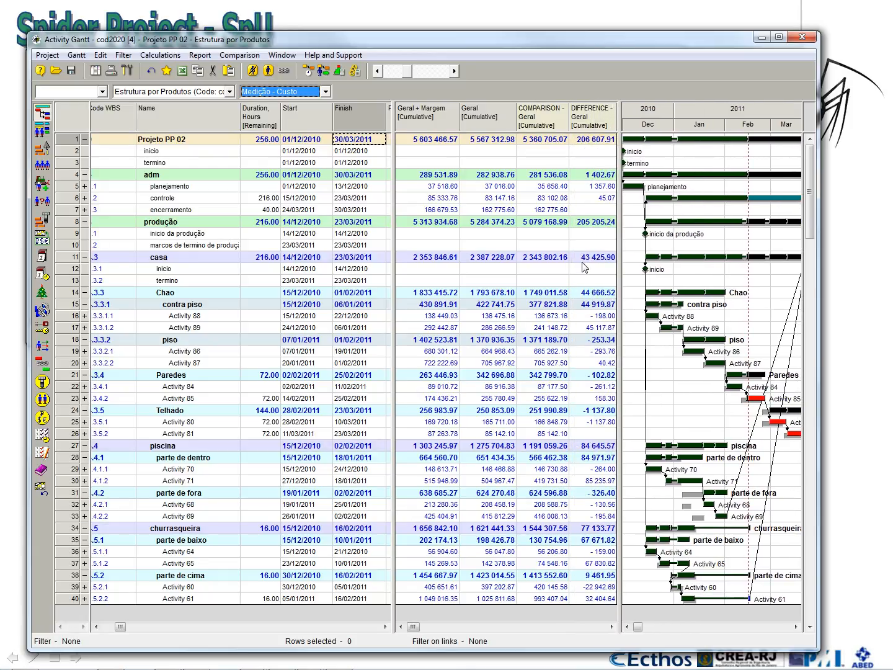
Examine the baseline histograms in Medição - Recursos / Materiais / $$, and display Analise de EVM with a taller diagram area.
{"action": "left_click", "coordinate": [281, 95]}
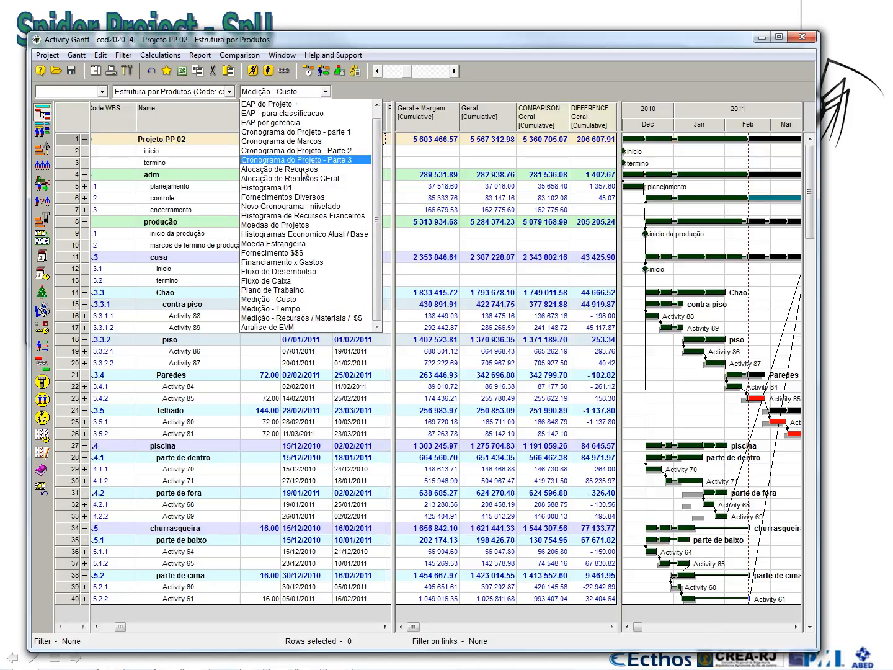
{"action": "left_click", "coordinate": [312, 319]}
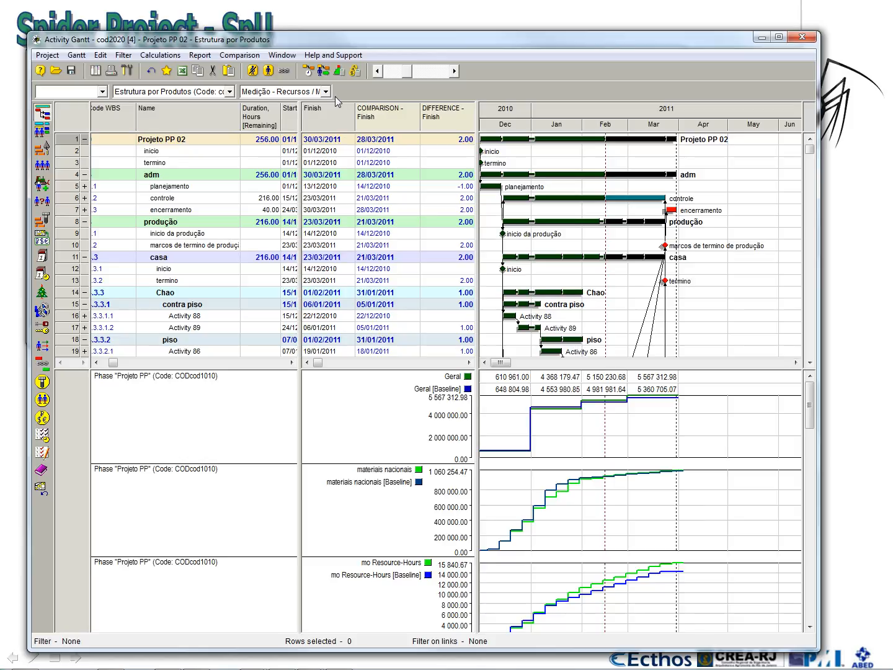
{"action": "left_click", "coordinate": [325, 91]}
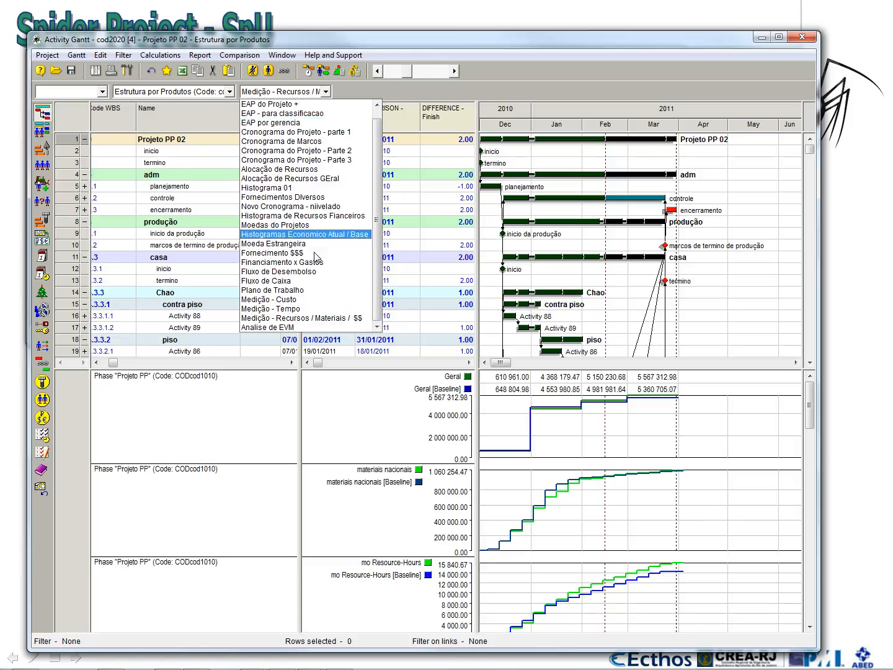
{"action": "left_click", "coordinate": [309, 327]}
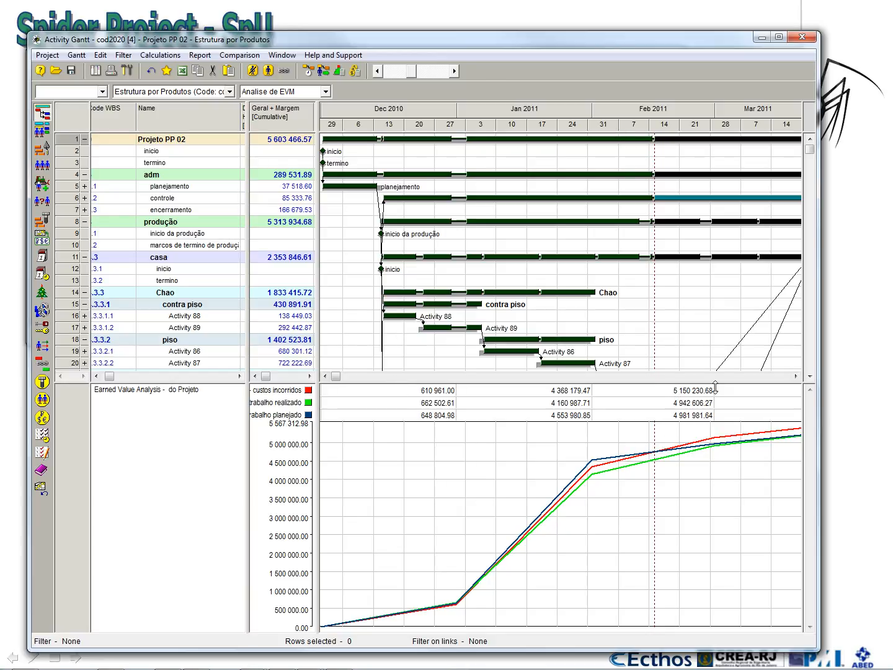
{"action": "left_click_drag", "start_coordinate": [715, 386], "coordinate": [697, 366]}
Start an Earned Value Analysis diagram for Projeto PP 02 and replace its data series with Geral [CPI] and Geral [SPI].
{"action": "left_click", "coordinate": [77, 142]}
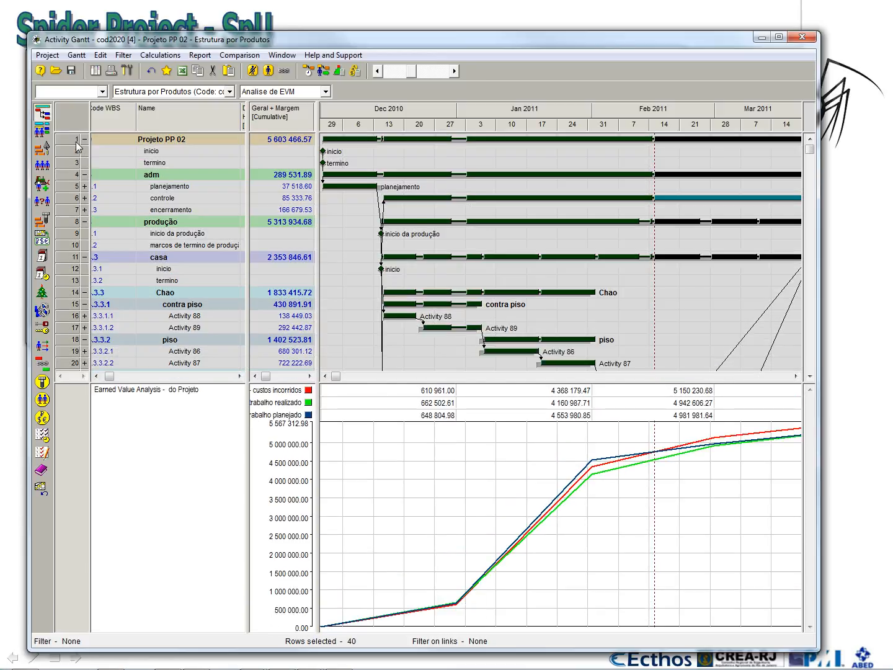
{"action": "right_click", "coordinate": [78, 143]}
{"action": "mouse_move", "coordinate": [149, 227]}
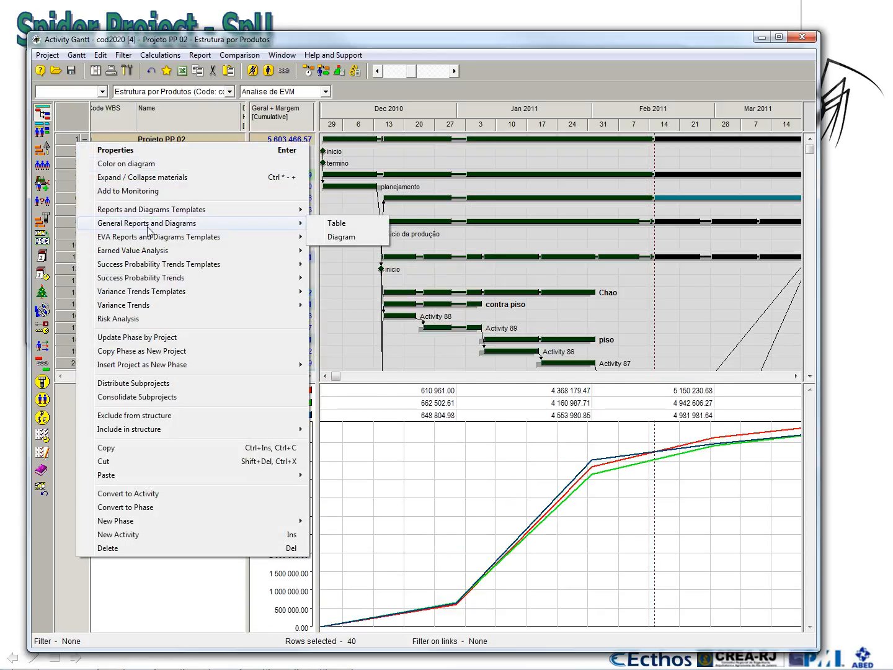
{"action": "mouse_move", "coordinate": [292, 255]}
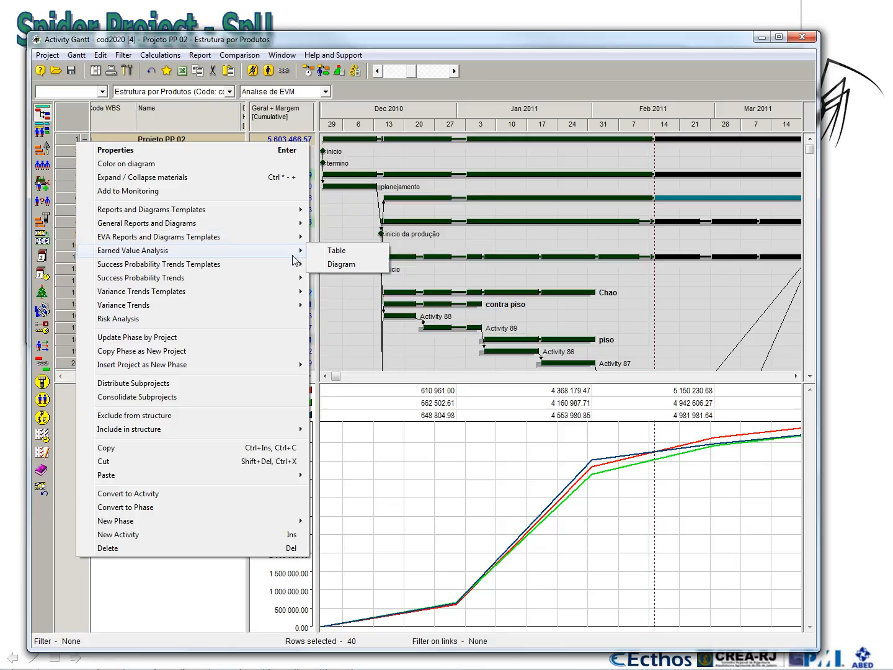
{"action": "left_click", "coordinate": [339, 265]}
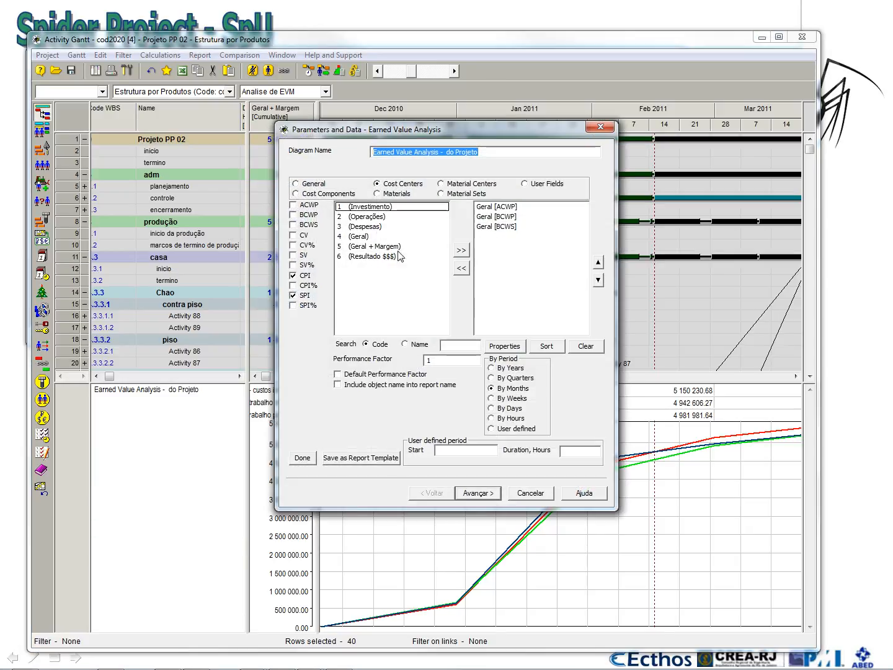
{"action": "left_click_drag", "start_coordinate": [493, 207], "coordinate": [500, 239]}
{"action": "left_click", "coordinate": [462, 268]}
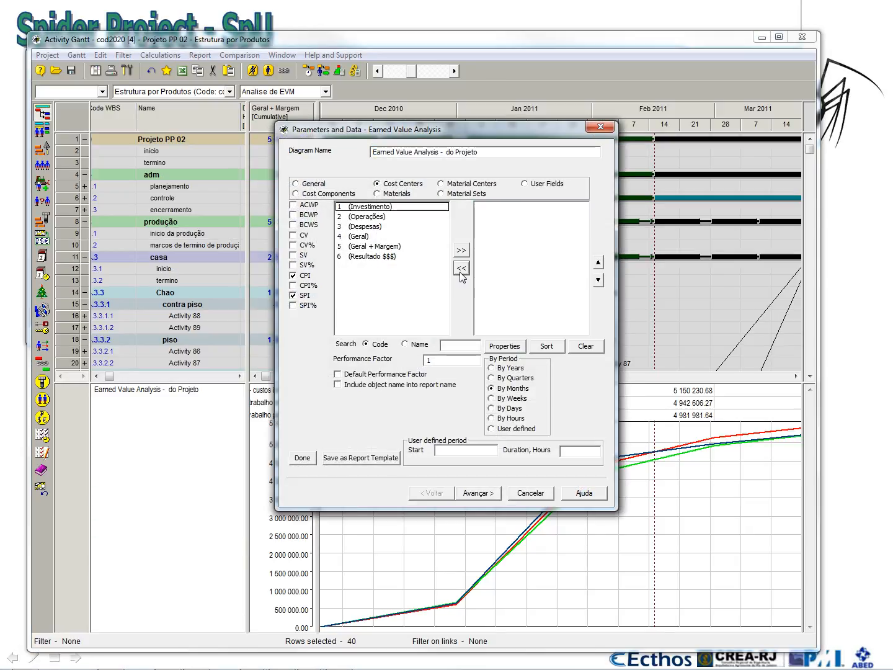
{"action": "left_click", "coordinate": [367, 236]}
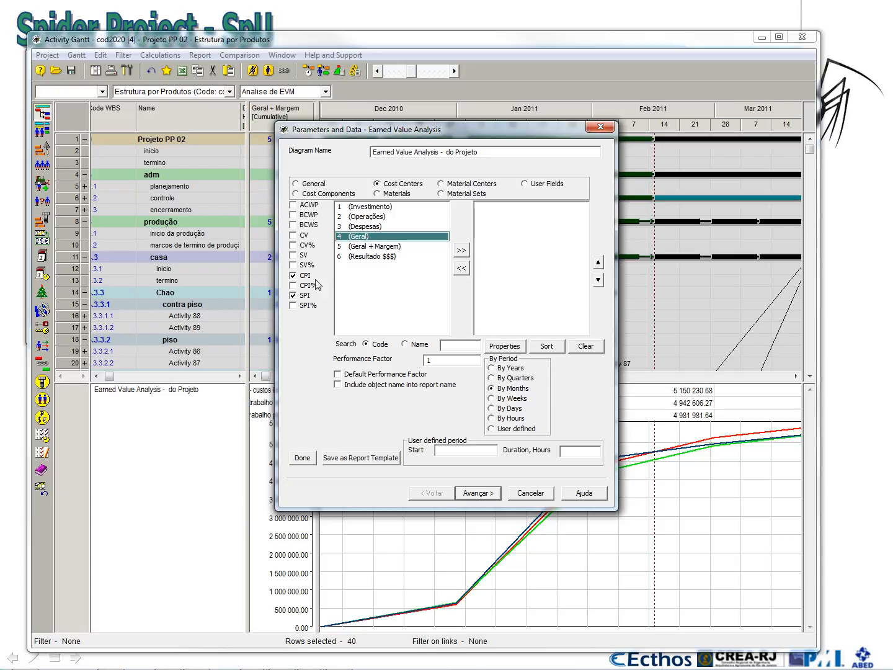
{"action": "left_click", "coordinate": [462, 250]}
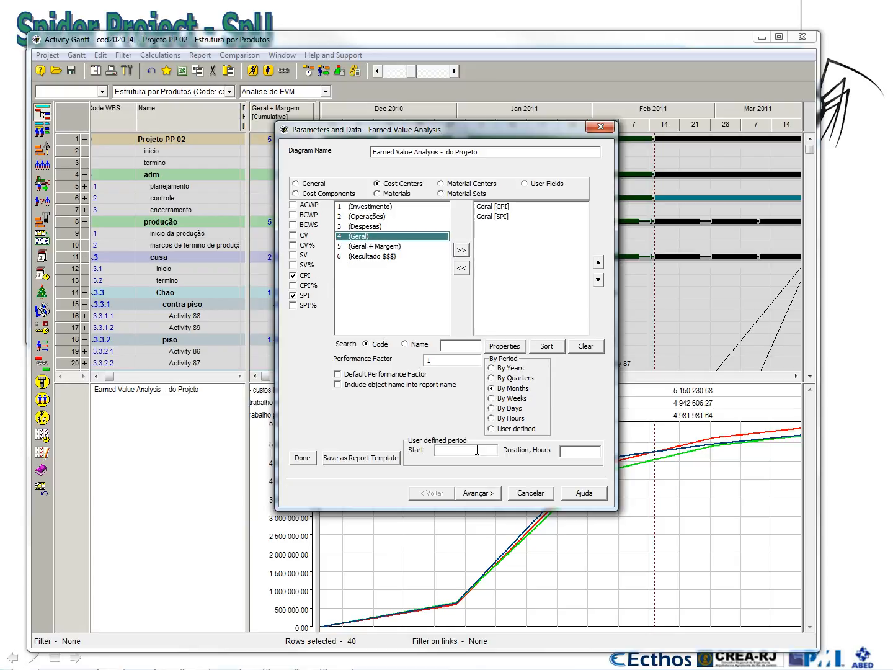
Check the CPI and SPI graph settings, set the diagram height to 250, and create the diagram.
{"action": "left_click", "coordinate": [484, 496]}
{"action": "left_click", "coordinate": [334, 193]}
{"action": "left_click", "coordinate": [331, 183]}
{"action": "left_click_drag", "start_coordinate": [414, 155], "coordinate": [386, 157]}
{"action": "type", "text": "250"}
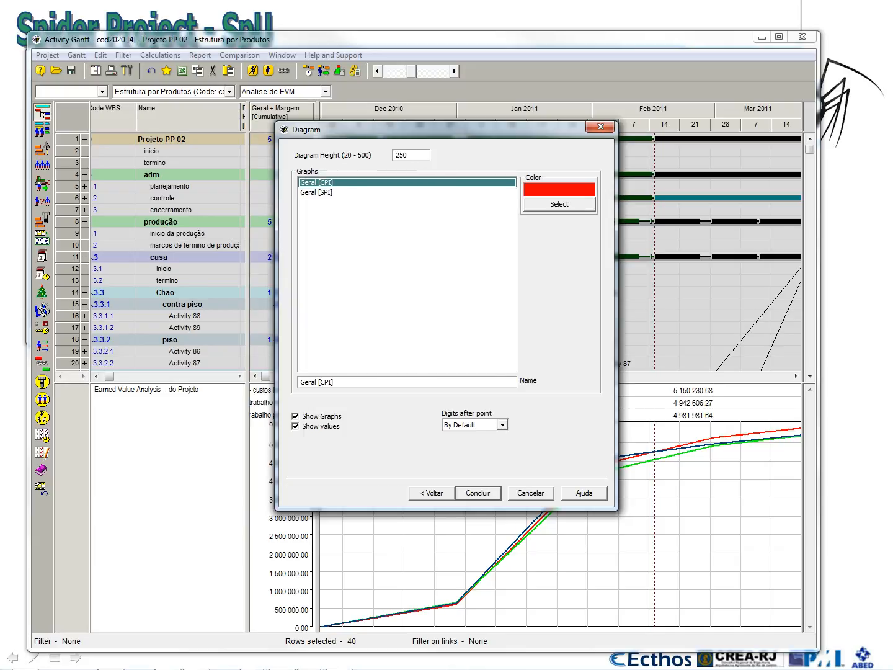
{"action": "left_click", "coordinate": [479, 494]}
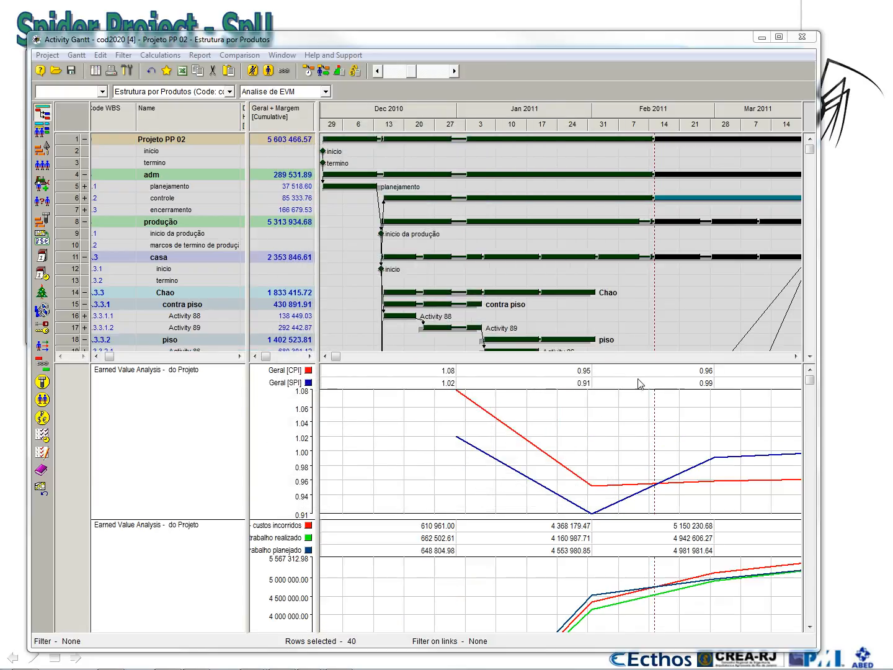
Fit the Gantt timescale to the whole project.
{"action": "left_click", "coordinate": [671, 372]}
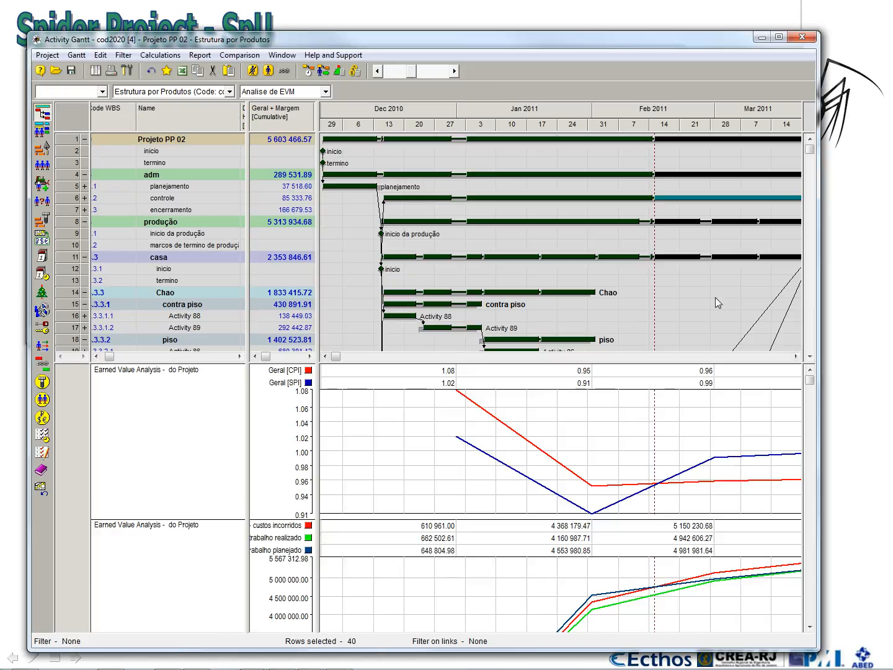
{"action": "right_click", "coordinate": [577, 116]}
{"action": "left_click", "coordinate": [589, 132]}
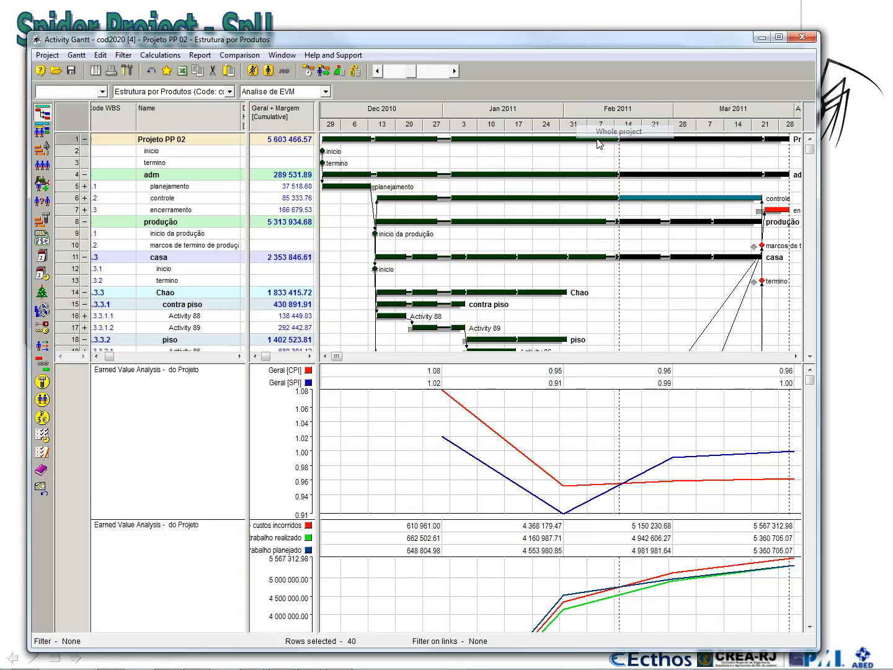
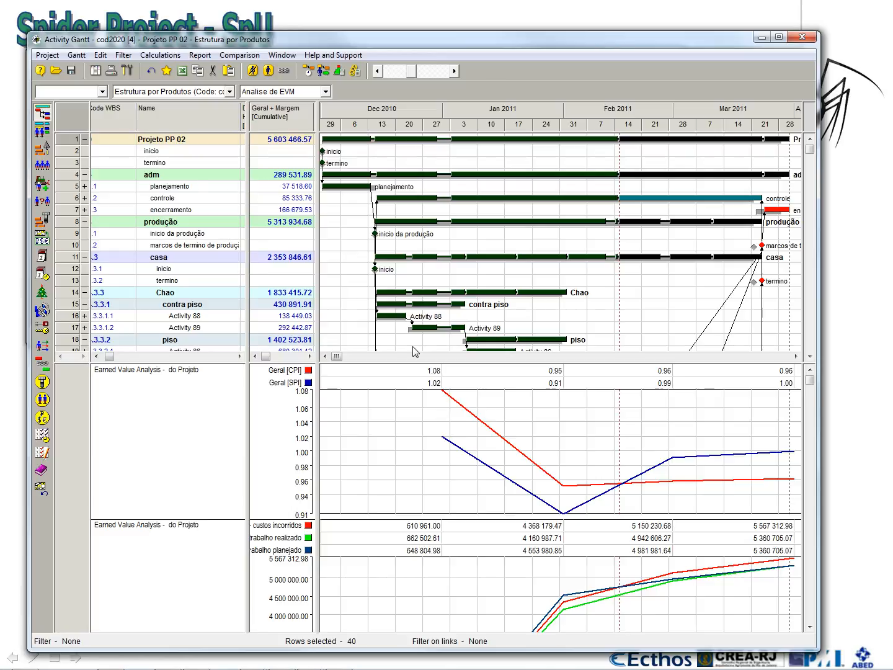
Close the version 4 Gantt and open version 3 of cod2020 from the Working storage as Admin.
{"action": "left_click", "coordinate": [802, 37]}
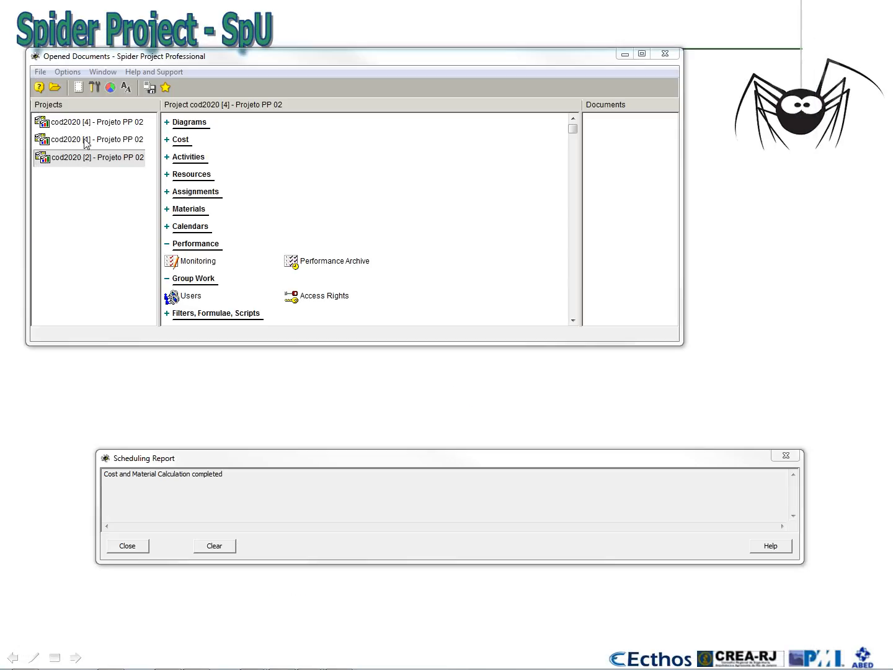
{"action": "left_click", "coordinate": [54, 88]}
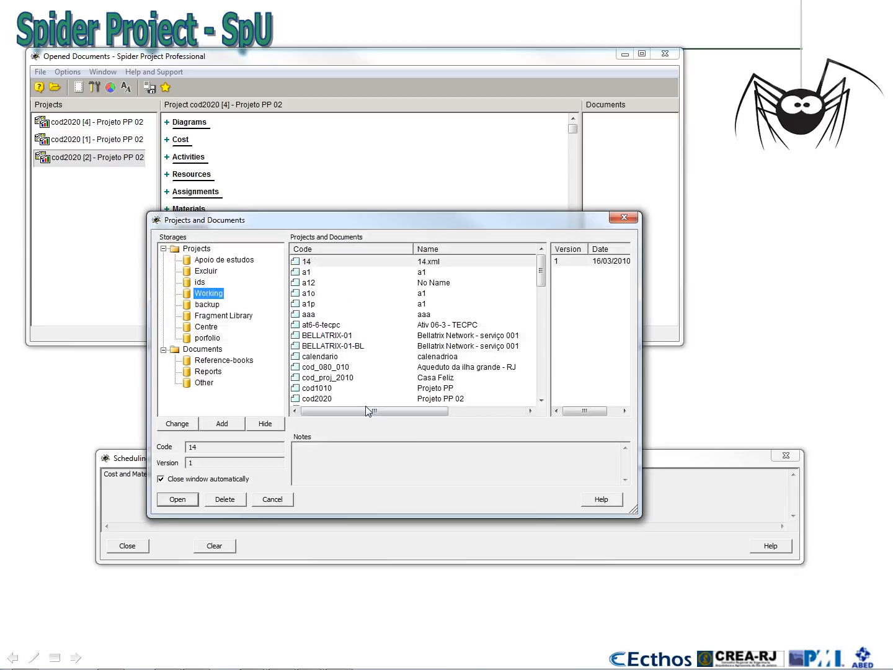
{"action": "left_click", "coordinate": [440, 400]}
{"action": "left_click", "coordinate": [568, 280]}
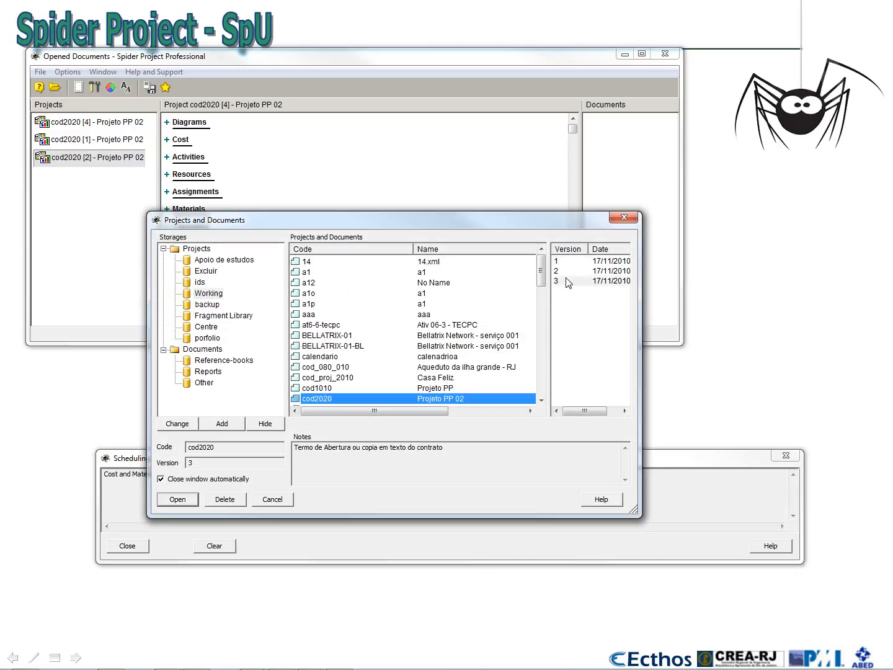
{"action": "left_click", "coordinate": [169, 501]}
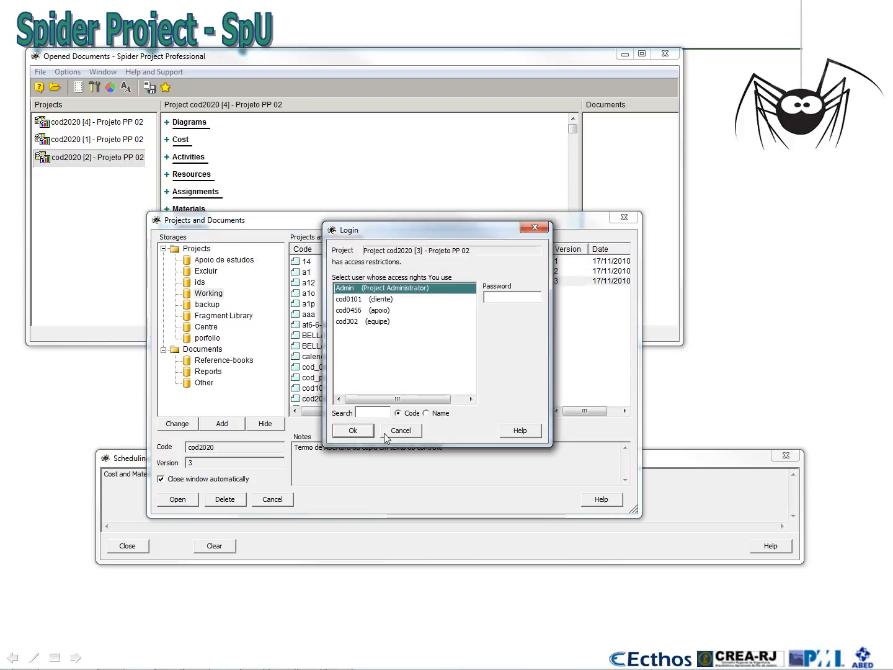
{"action": "left_click", "coordinate": [364, 433]}
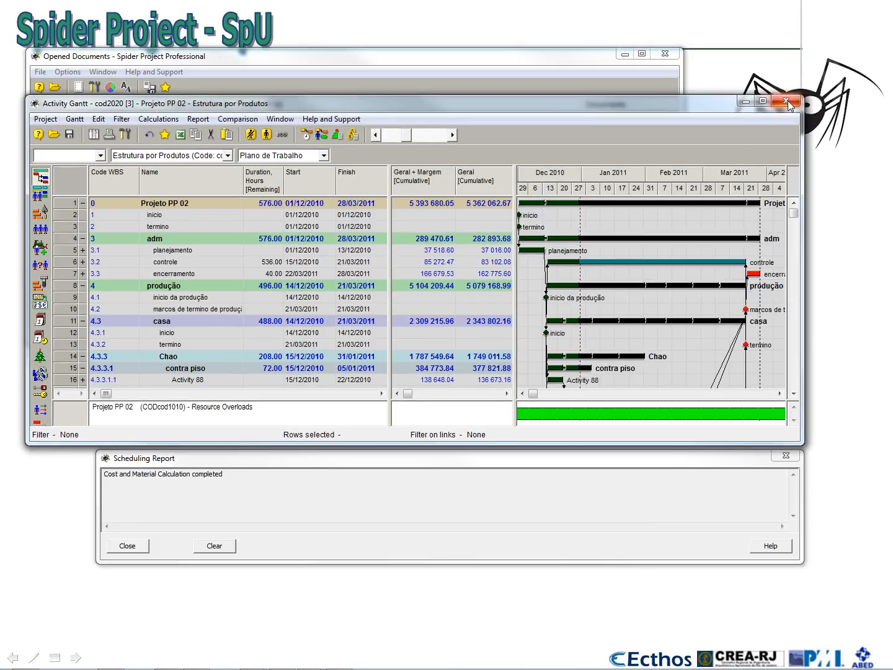
Switch from the version 3 Gantt to version 4 to review its Earned Value diagrams, and close that window.
{"action": "left_click", "coordinate": [787, 102]}
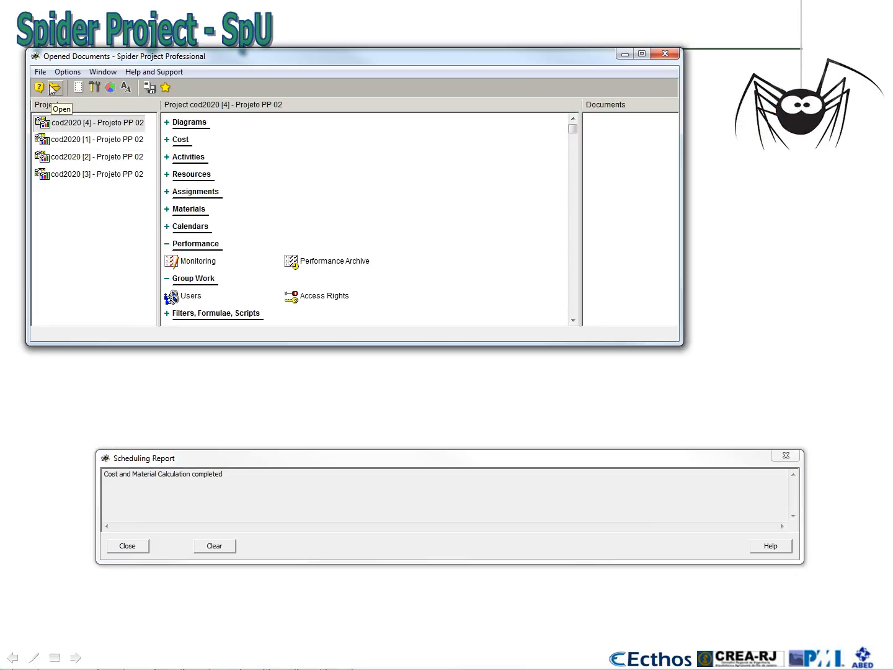
{"action": "double_click", "coordinate": [87, 123]}
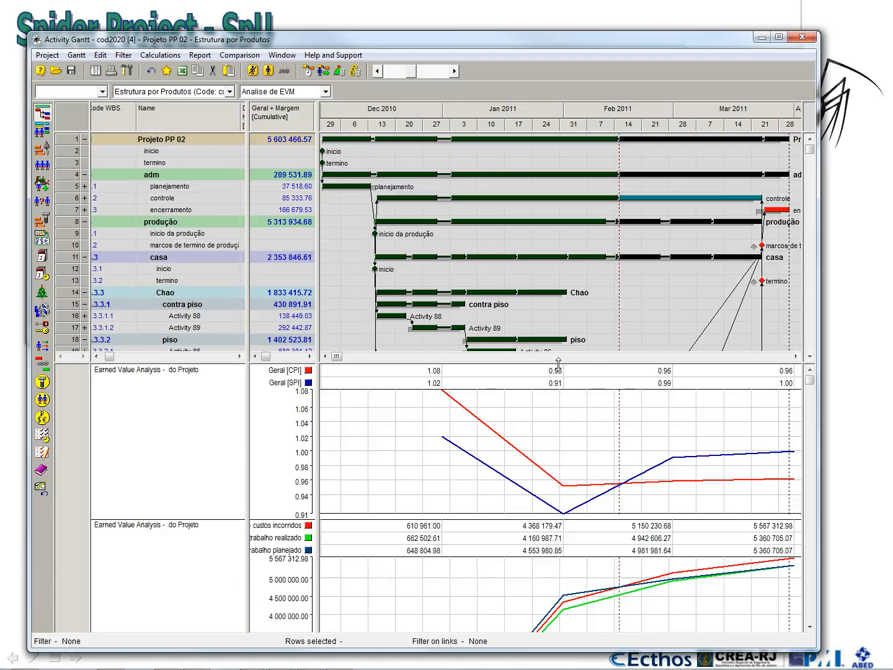
{"action": "left_click", "coordinate": [803, 39]}
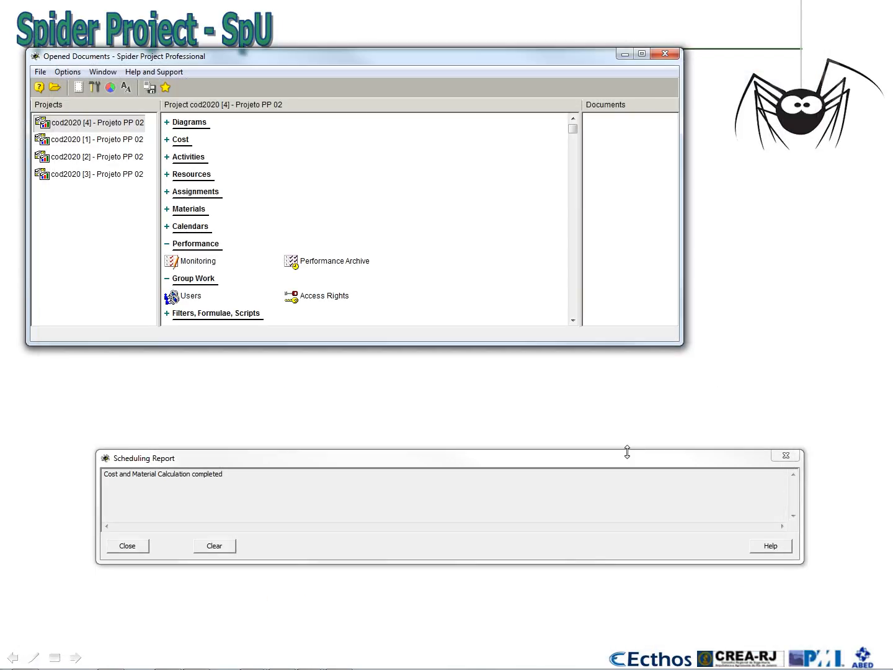
Switch to the Paint drawing, enlarge its window, and extend the canvas height to 1800 px.
{"action": "left_click_drag", "start_coordinate": [0, 155], "coordinate": [491, 90]}
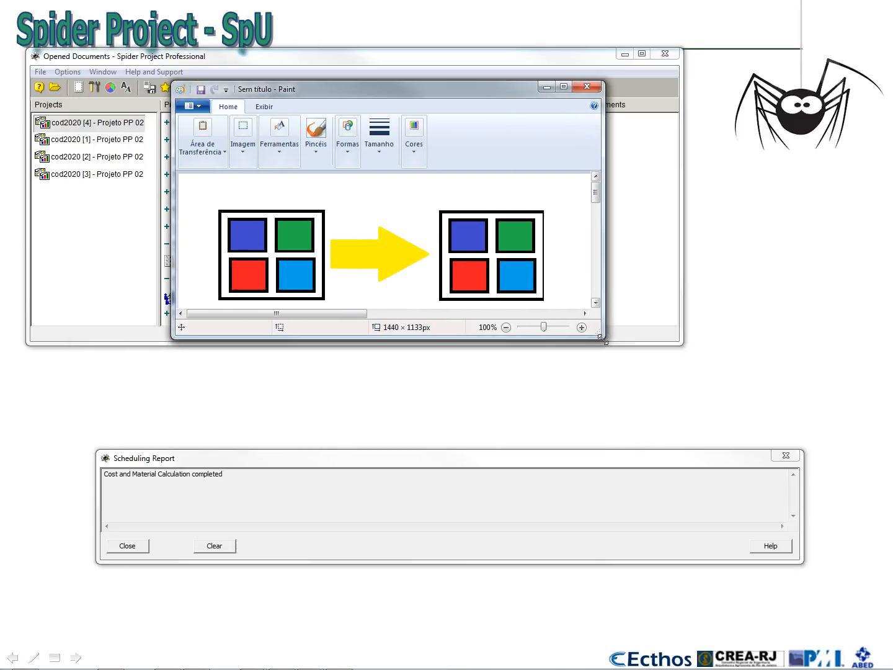
{"action": "left_click_drag", "start_coordinate": [395, 94], "coordinate": [247, 84]}
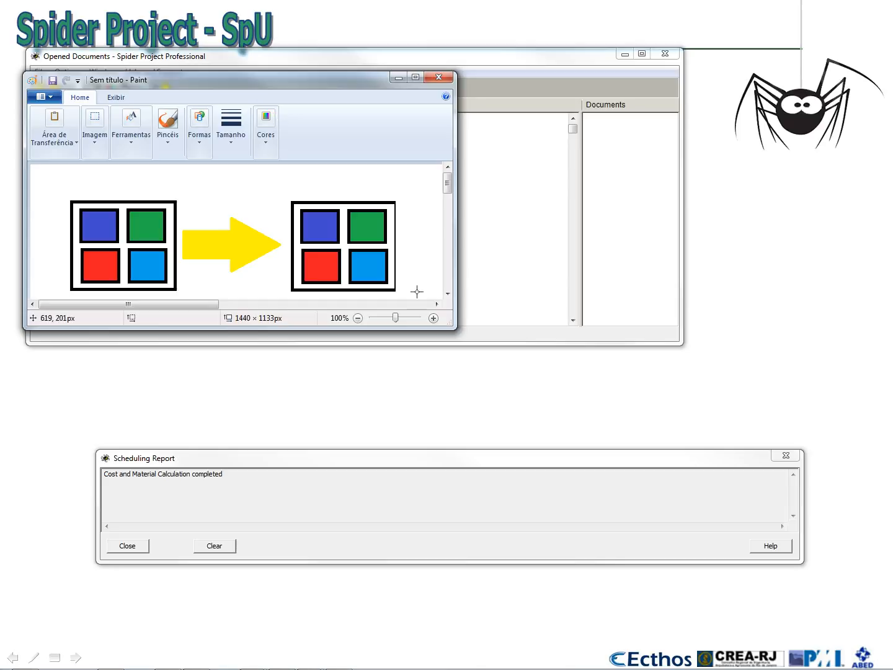
{"action": "left_click_drag", "start_coordinate": [455, 328], "coordinate": [815, 466]}
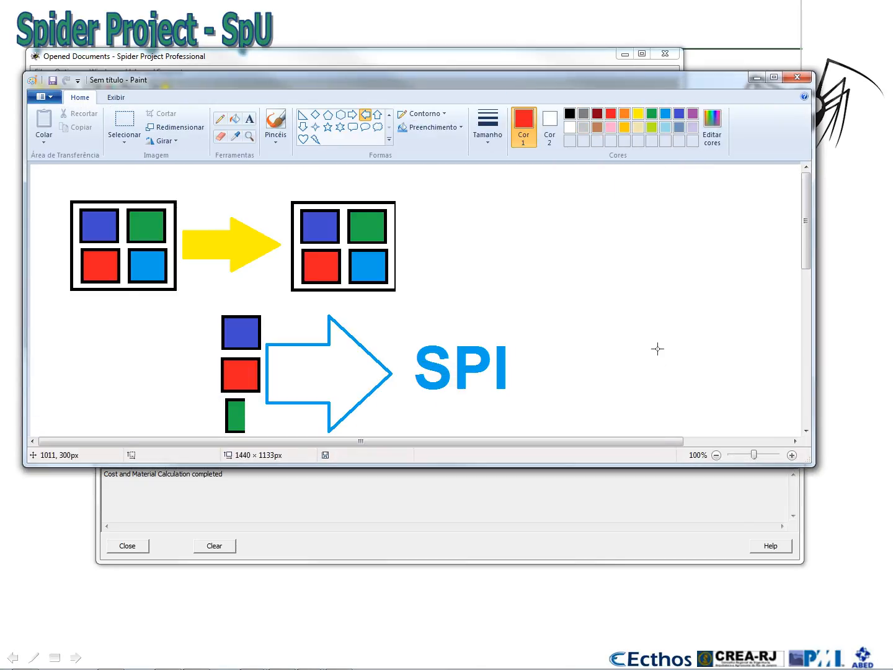
{"action": "scroll", "coordinate": [656, 347], "scroll_direction": "down", "scroll_amount": 10}
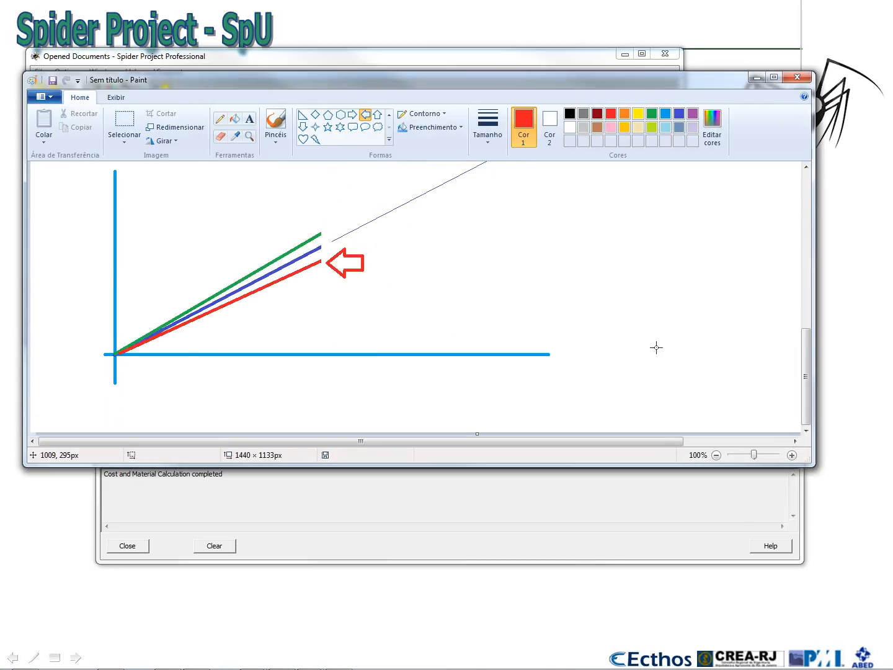
{"action": "scroll", "coordinate": [648, 354], "scroll_direction": "down", "scroll_amount": 2}
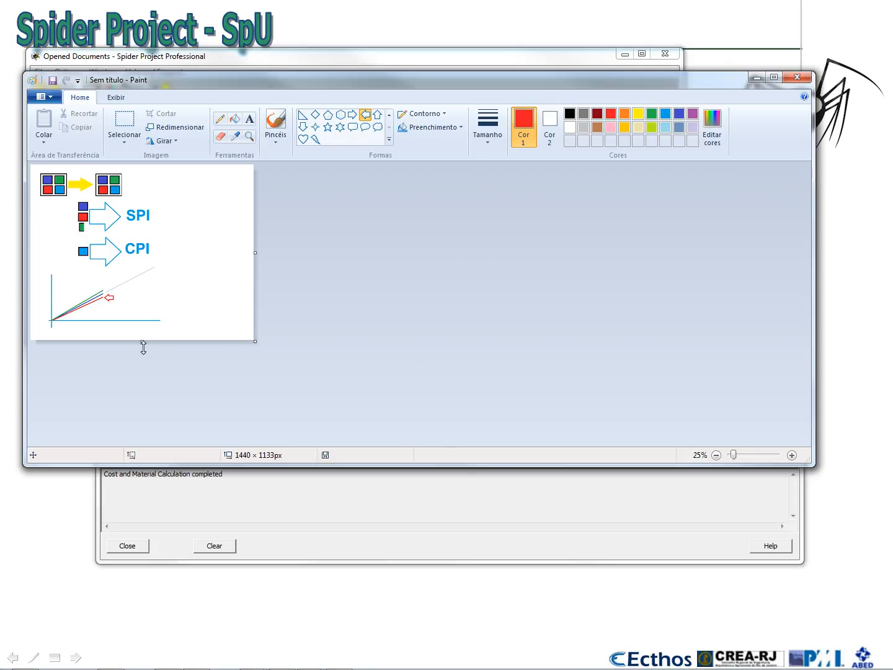
{"action": "left_click_drag", "start_coordinate": [142, 343], "coordinate": [143, 436]}
{"action": "left_click_drag", "start_coordinate": [143, 443], "coordinate": [143, 443]}
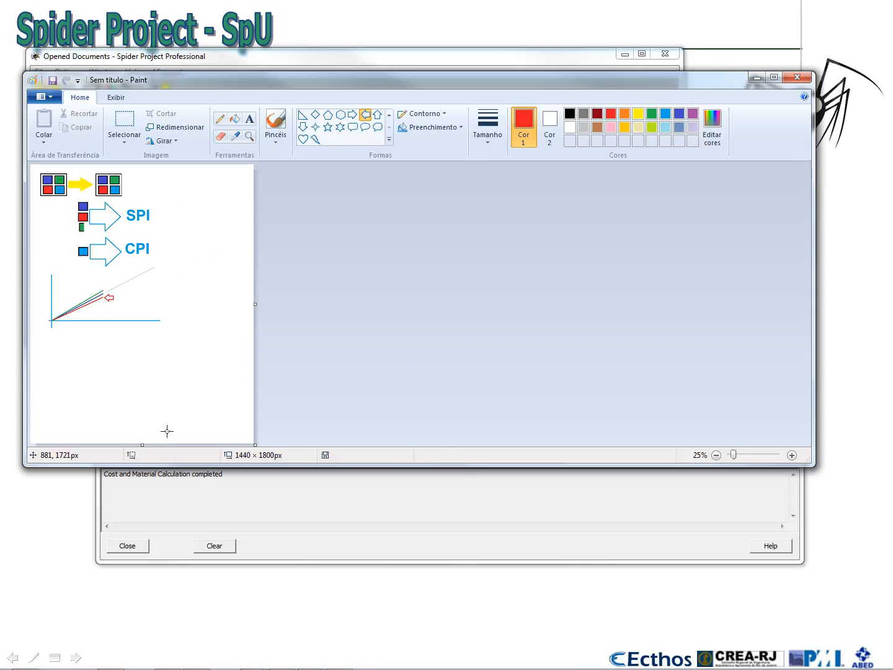
Draw a black, second-thinnest horizontal line about 879 px long in the empty area below the existing drawing.
{"action": "scroll", "coordinate": [167, 431], "scroll_direction": "up", "scroll_amount": 3, "text": "ctrl"}
{"action": "scroll", "coordinate": [167, 431], "scroll_direction": "down", "scroll_amount": 10}
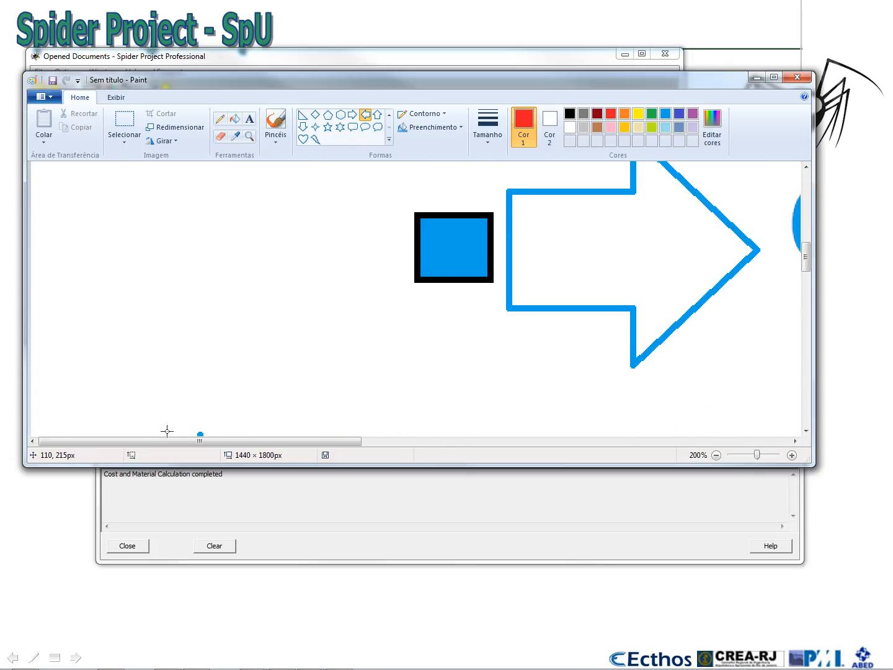
{"action": "scroll", "coordinate": [167, 431], "scroll_direction": "down", "scroll_amount": 3}
{"action": "scroll", "coordinate": [167, 431], "scroll_direction": "down", "scroll_amount": 1, "text": "ctrl"}
{"action": "scroll", "coordinate": [167, 431], "scroll_direction": "down", "scroll_amount": 5}
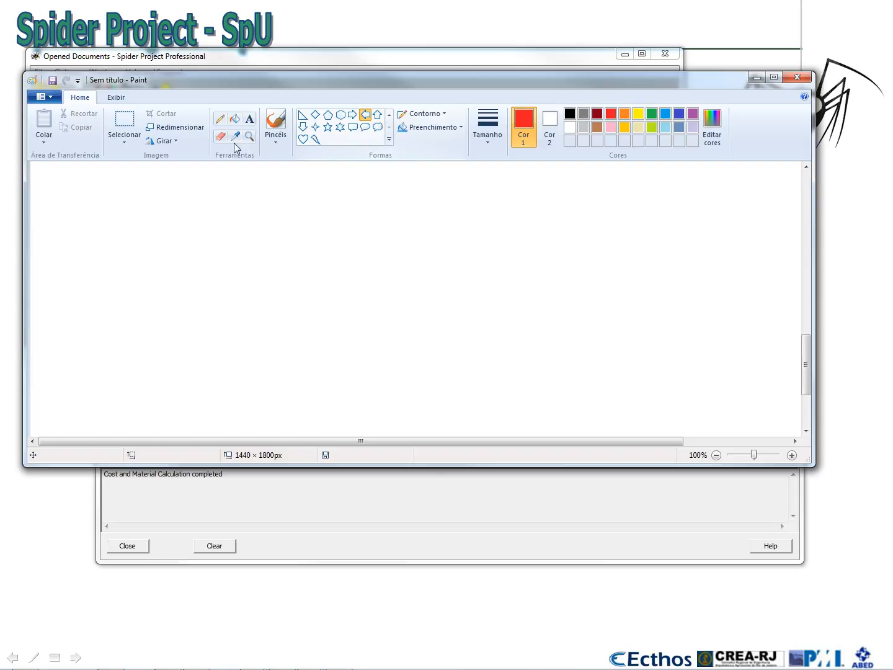
{"action": "left_click", "coordinate": [390, 140]}
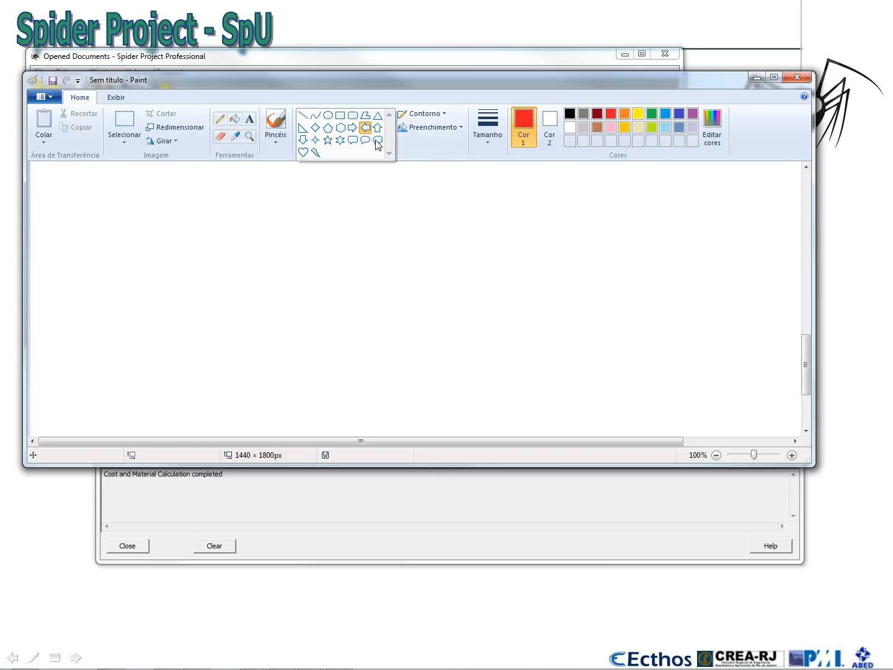
{"action": "left_click", "coordinate": [304, 116]}
{"action": "left_click", "coordinate": [486, 126]}
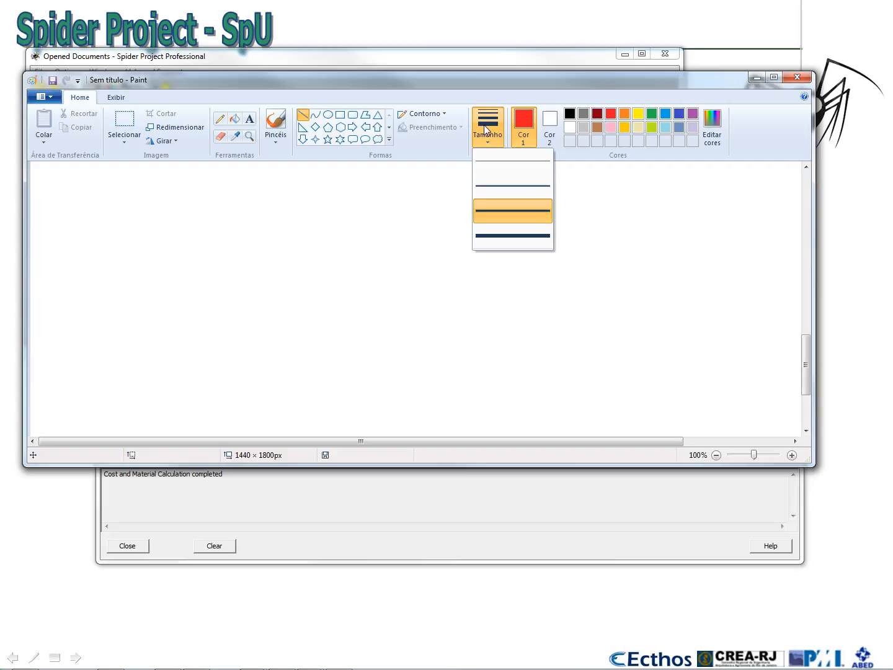
{"action": "left_click", "coordinate": [492, 189]}
{"action": "left_click_drag", "start_coordinate": [153, 345], "coordinate": [699, 345]}
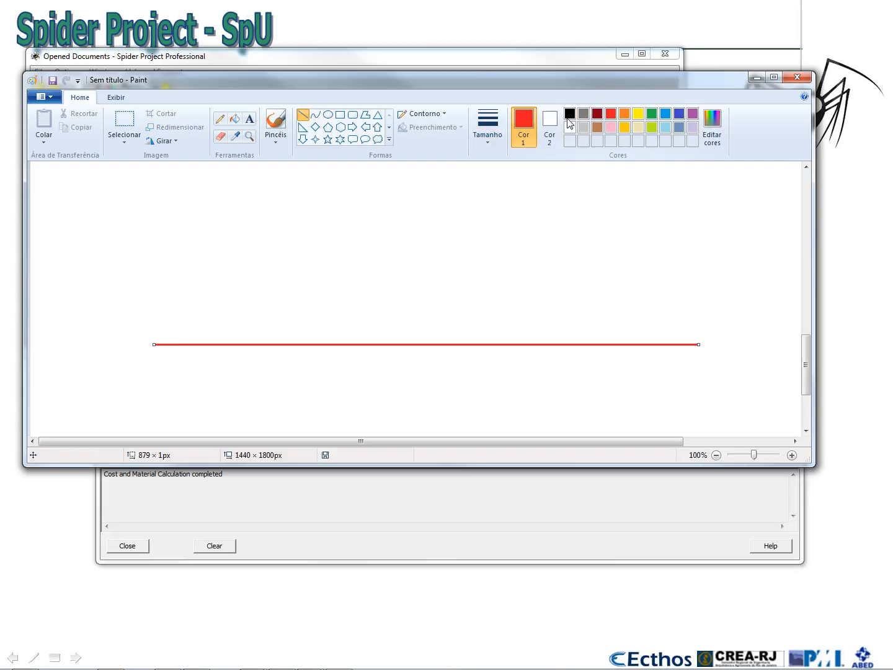
{"action": "left_click", "coordinate": [569, 113]}
Draw vertical marks at both ends of the horizontal line and shorter marks along its first half.
{"action": "left_click_drag", "start_coordinate": [156, 319], "coordinate": [160, 365]}
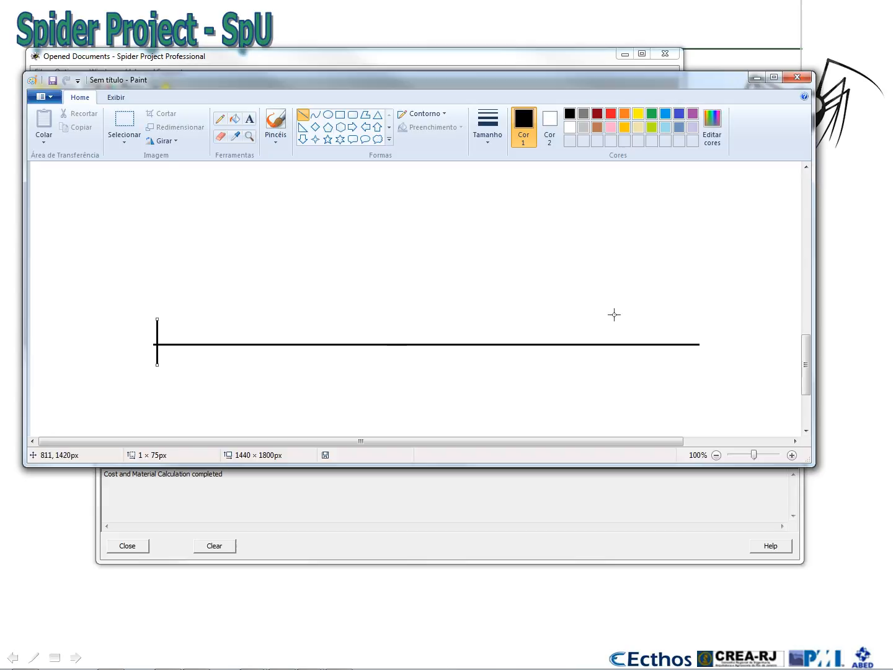
{"action": "left_click_drag", "start_coordinate": [697, 313], "coordinate": [697, 363]}
{"action": "mouse_move", "coordinate": [193, 334]}
{"action": "left_mouse_down"}
{"action": "mouse_move", "coordinate": [193, 350]}
{"action": "mouse_move", "coordinate": [233, 351]}
{"action": "left_mouse_up"}
{"action": "mouse_move", "coordinate": [277, 337]}
{"action": "left_mouse_down"}
{"action": "mouse_move", "coordinate": [376, 343]}
{"action": "mouse_move", "coordinate": [378, 366]}
{"action": "left_mouse_up"}
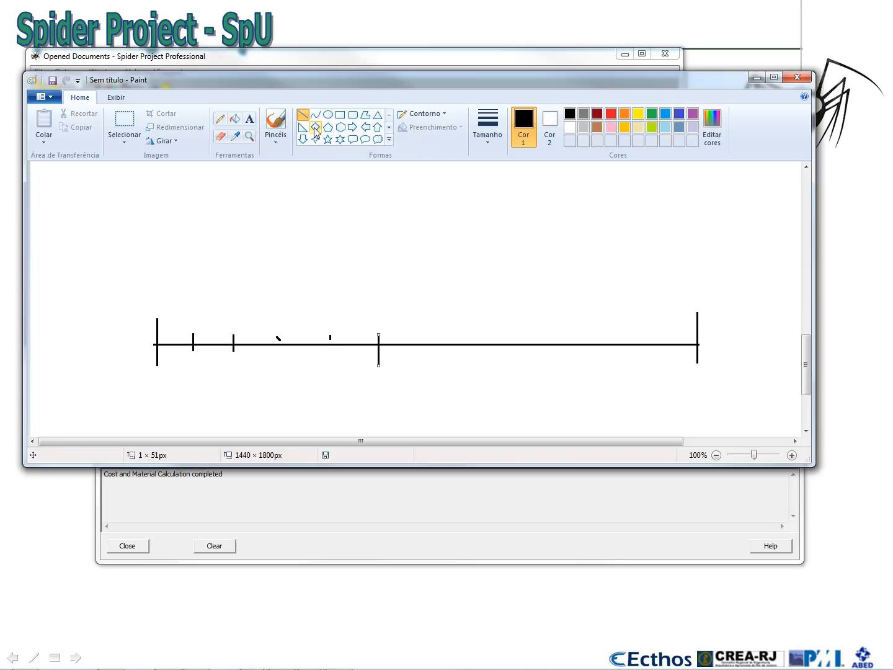
{"action": "left_click", "coordinate": [490, 128]}
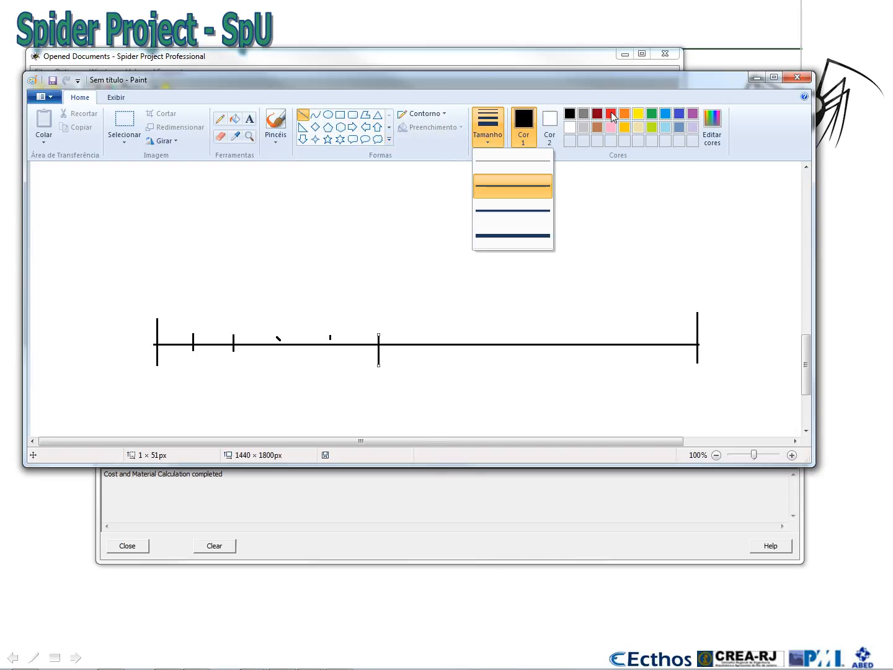
{"action": "left_click", "coordinate": [612, 116]}
{"action": "left_click", "coordinate": [493, 125]}
{"action": "left_click", "coordinate": [509, 237]}
{"action": "key", "text": "Delete"}
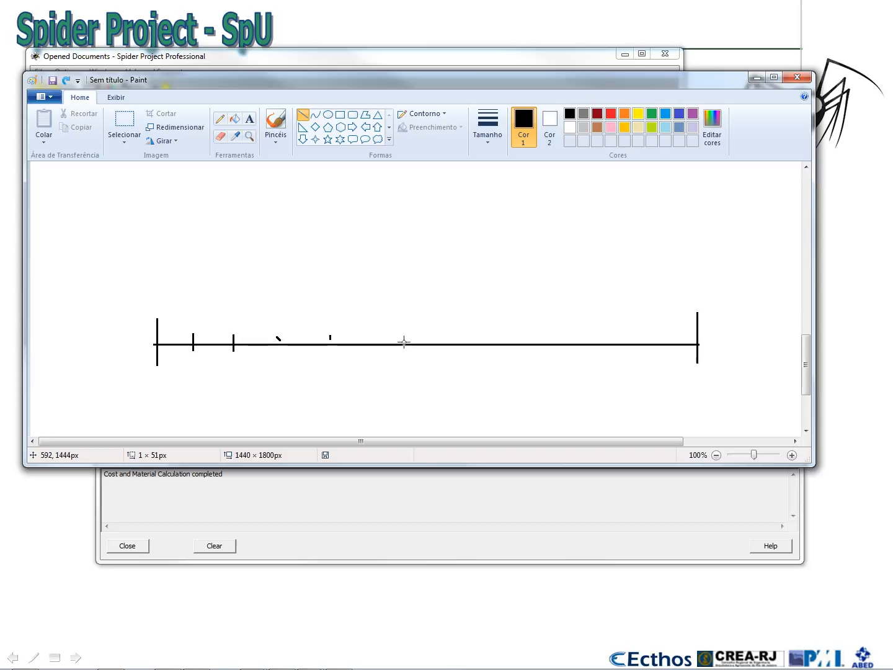
Redraw the mark near the middle of the line, about 43 px tall, and set it to the second-thinnest thickness.
{"action": "left_click_drag", "start_coordinate": [378, 334], "coordinate": [379, 359]}
{"action": "left_click", "coordinate": [493, 121]}
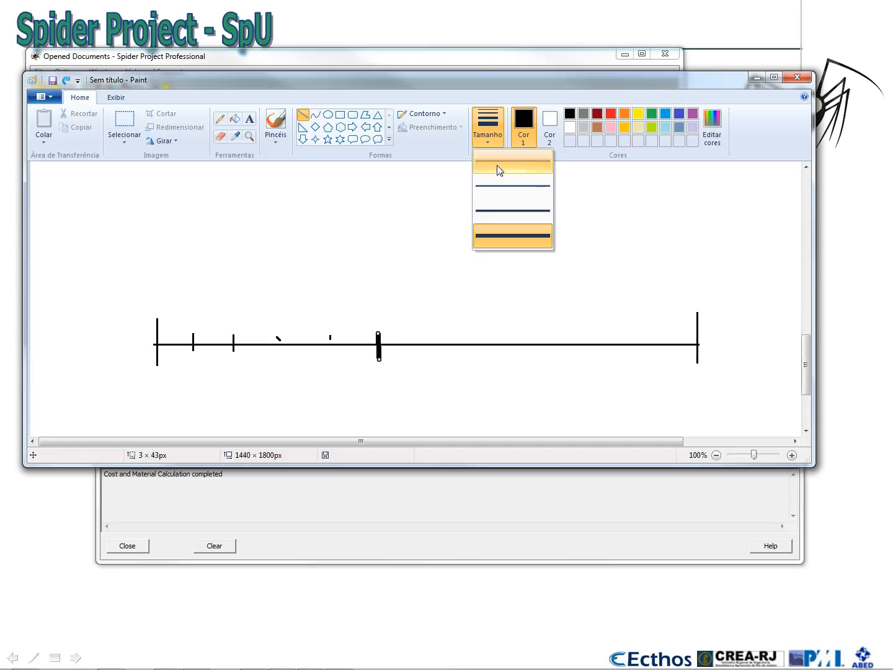
{"action": "left_click", "coordinate": [500, 187]}
{"action": "left_click", "coordinate": [422, 220]}
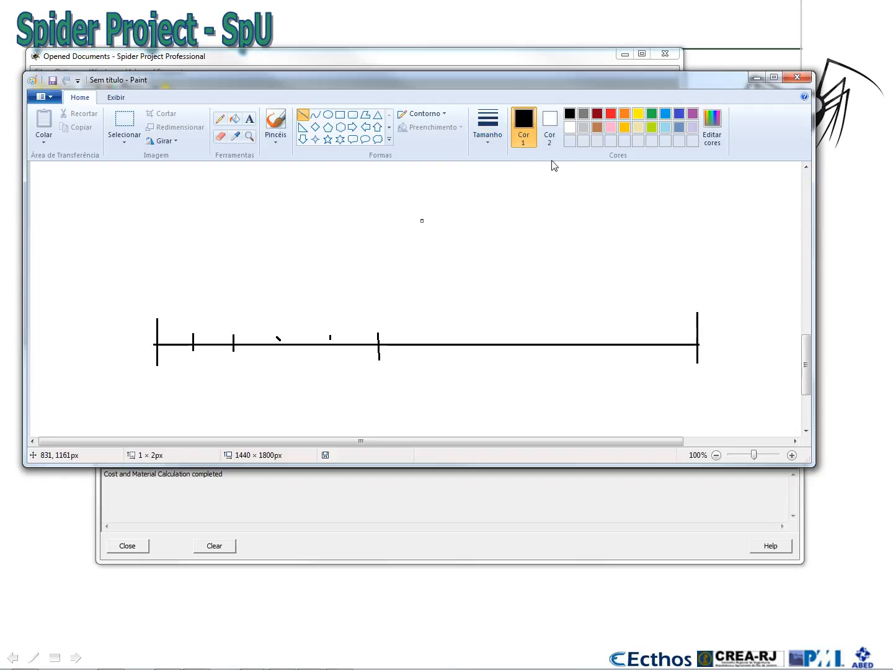
Draw a red segment of the thickest size, about 59 px long, from the line's start mark to the first short mark.
{"action": "left_click", "coordinate": [611, 114]}
{"action": "left_click_drag", "start_coordinate": [156, 345], "coordinate": [193, 345]}
{"action": "left_click", "coordinate": [488, 121]}
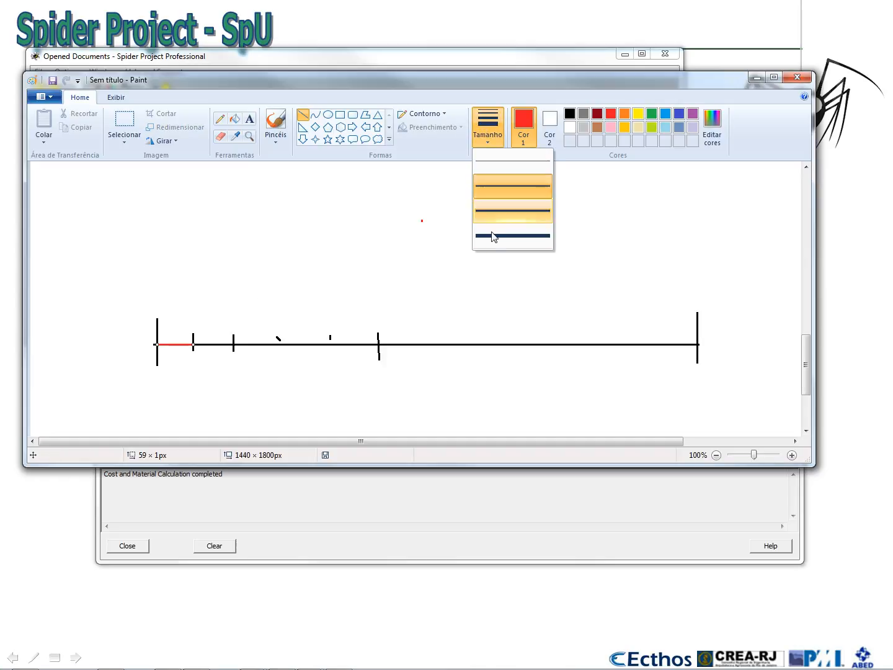
{"action": "left_click", "coordinate": [488, 236]}
Add a red text label "1" just before the start of the horizontal line.
{"action": "left_click", "coordinate": [249, 119]}
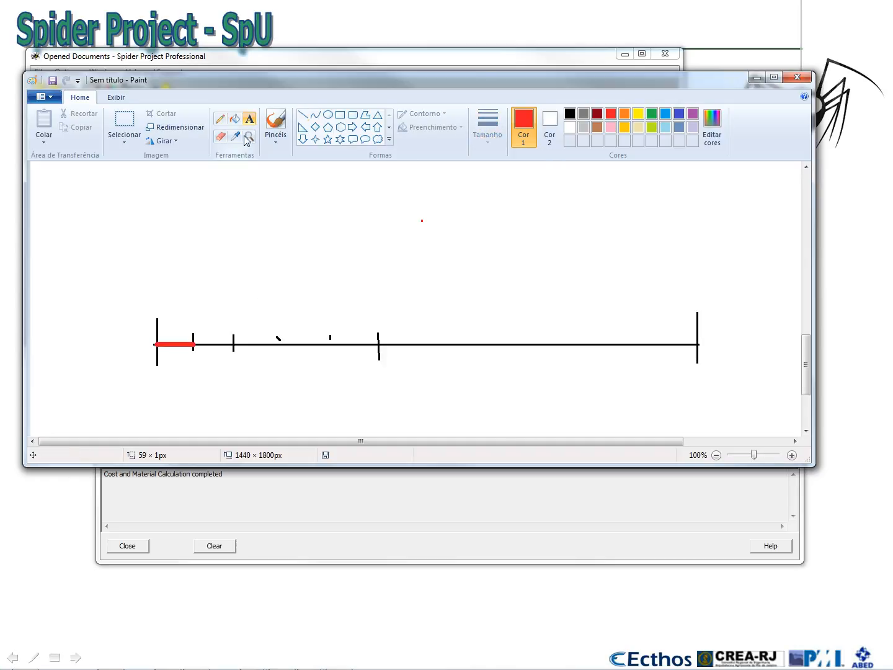
{"action": "left_click_drag", "start_coordinate": [97, 336], "coordinate": [134, 358]}
{"action": "type", "text": "1"}
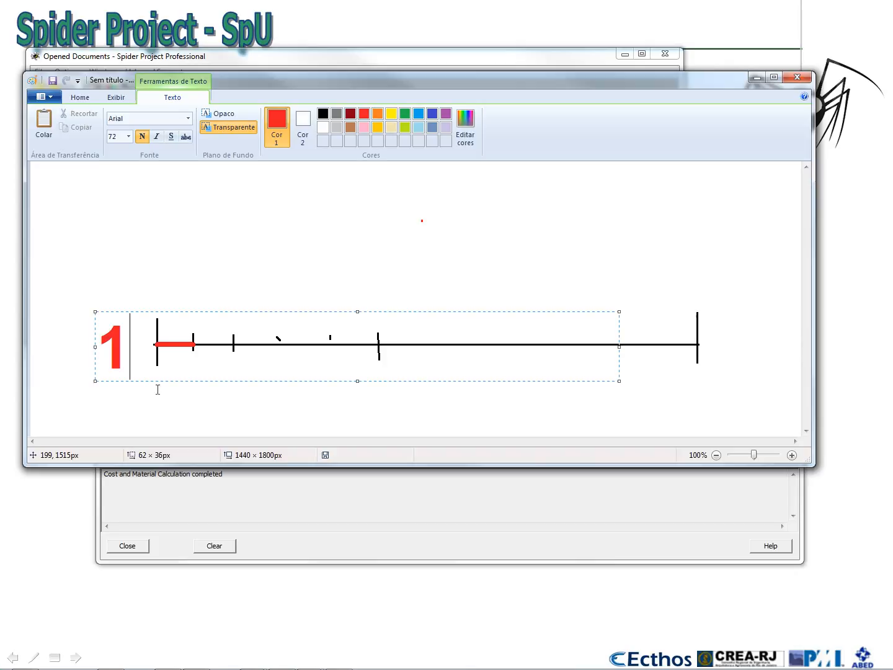
{"action": "left_click", "coordinate": [168, 393]}
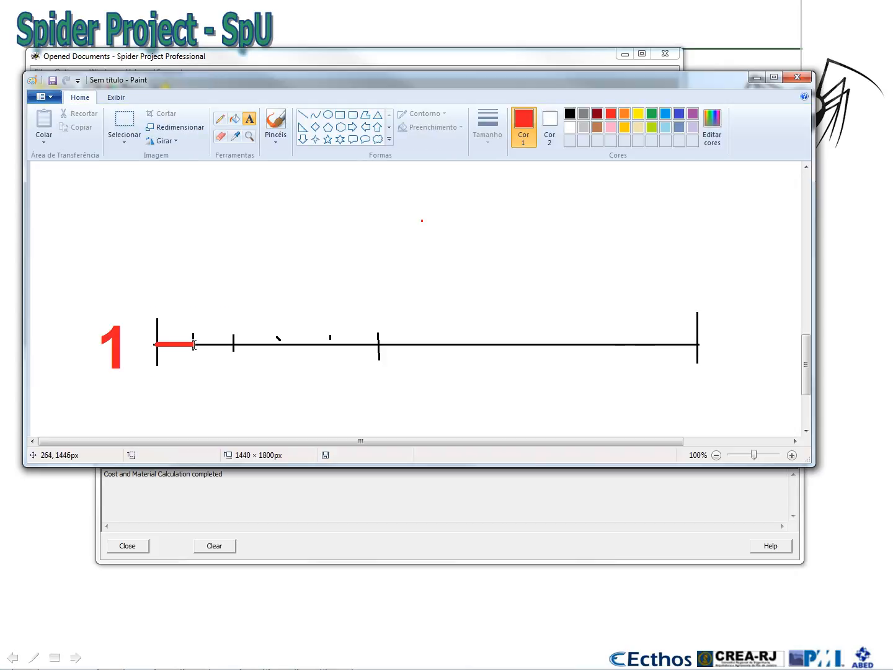
Move the Paint window aside, open the cod2020 [3] Activity Gantt in Spider Project with the Plano de Trabalho configuration, and reposition it.
{"action": "left_click", "coordinate": [303, 115]}
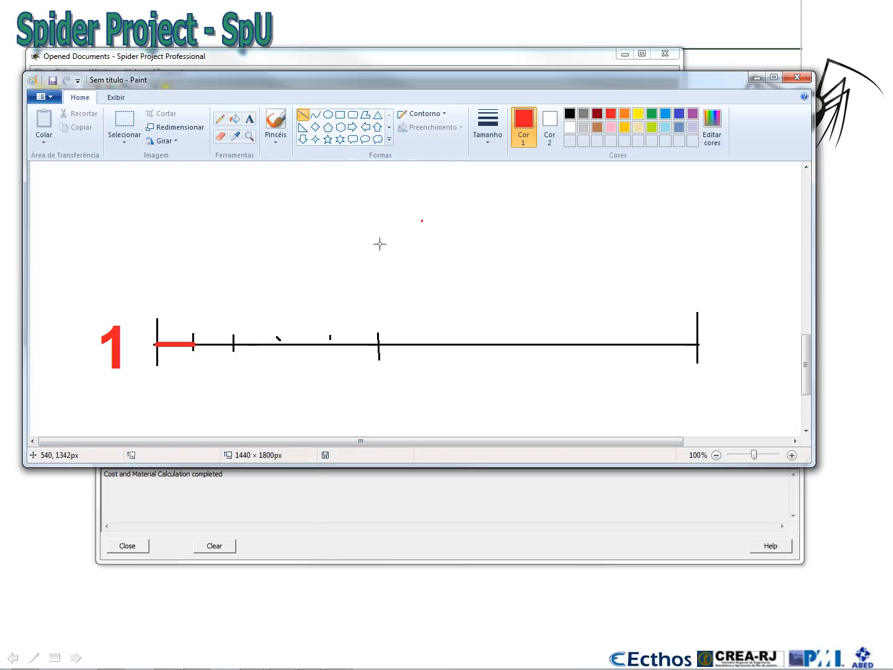
{"action": "left_click_drag", "start_coordinate": [660, 85], "coordinate": [675, 248]}
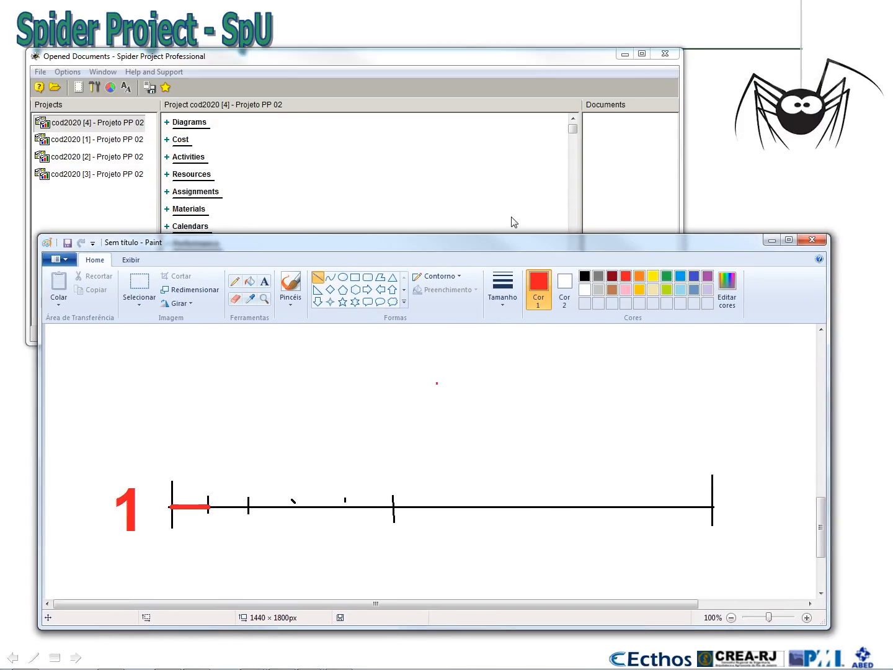
{"action": "double_click", "coordinate": [108, 180]}
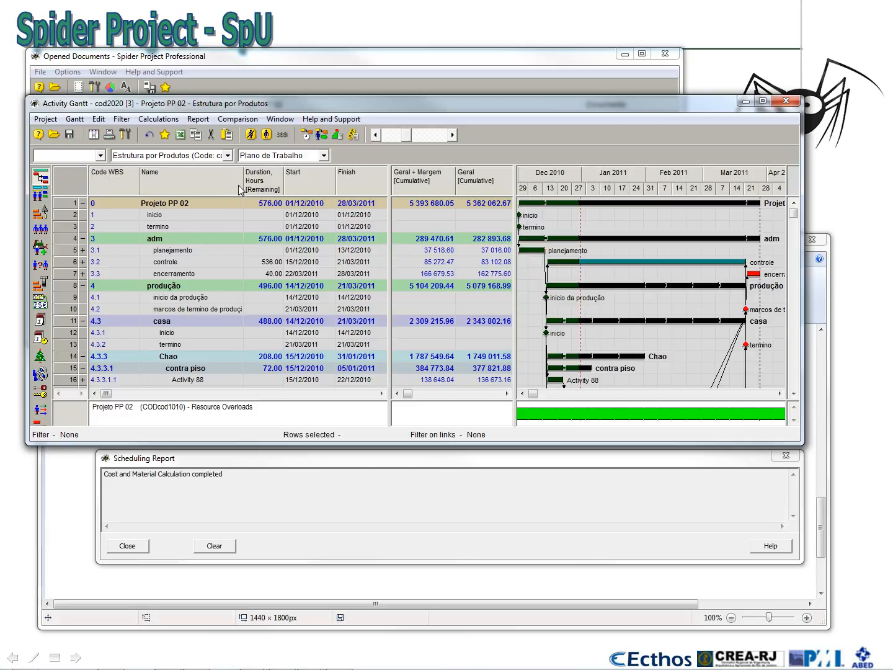
{"action": "left_click", "coordinate": [279, 155]}
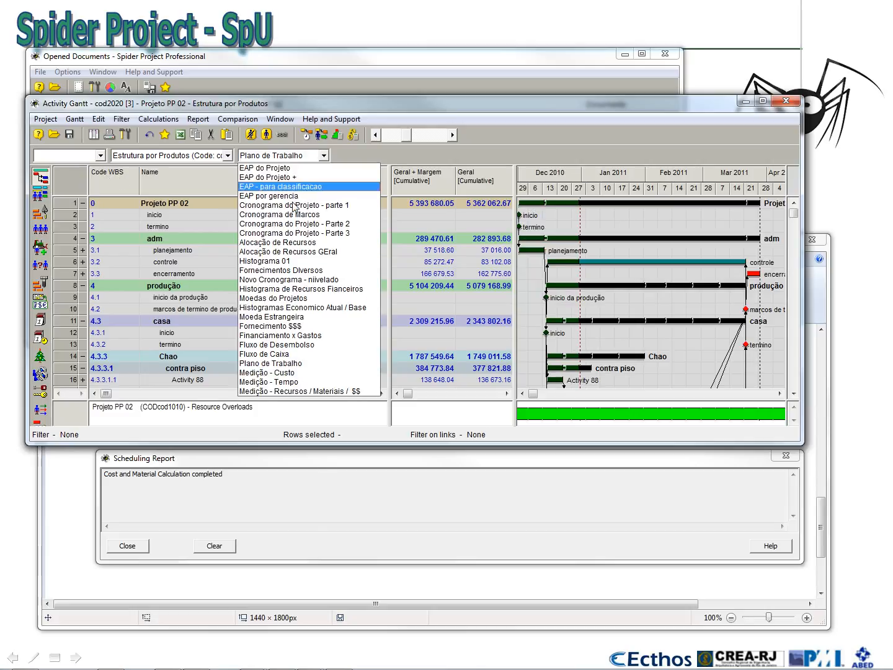
{"action": "left_click", "coordinate": [329, 369]}
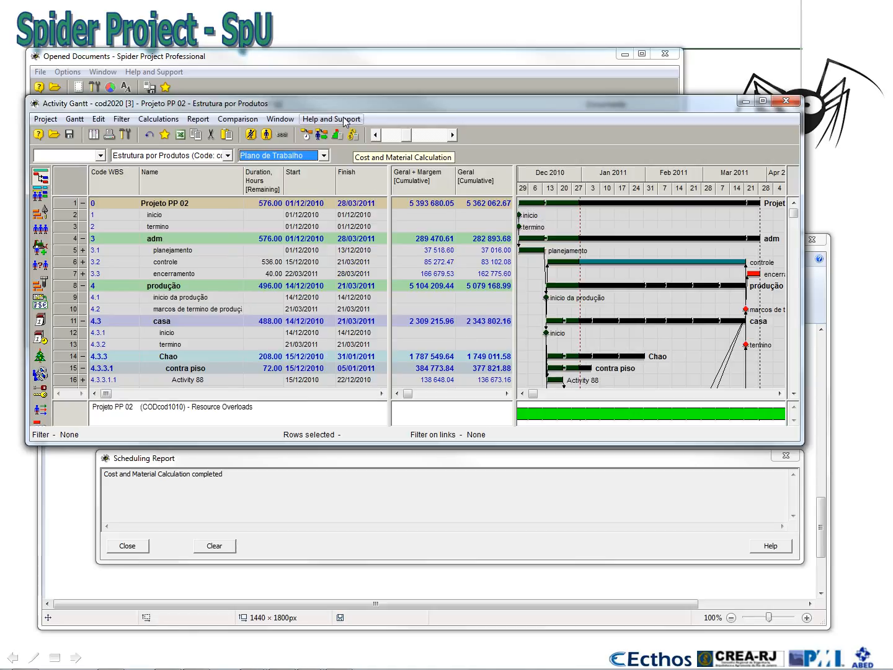
{"action": "left_click_drag", "start_coordinate": [338, 95], "coordinate": [338, 58]}
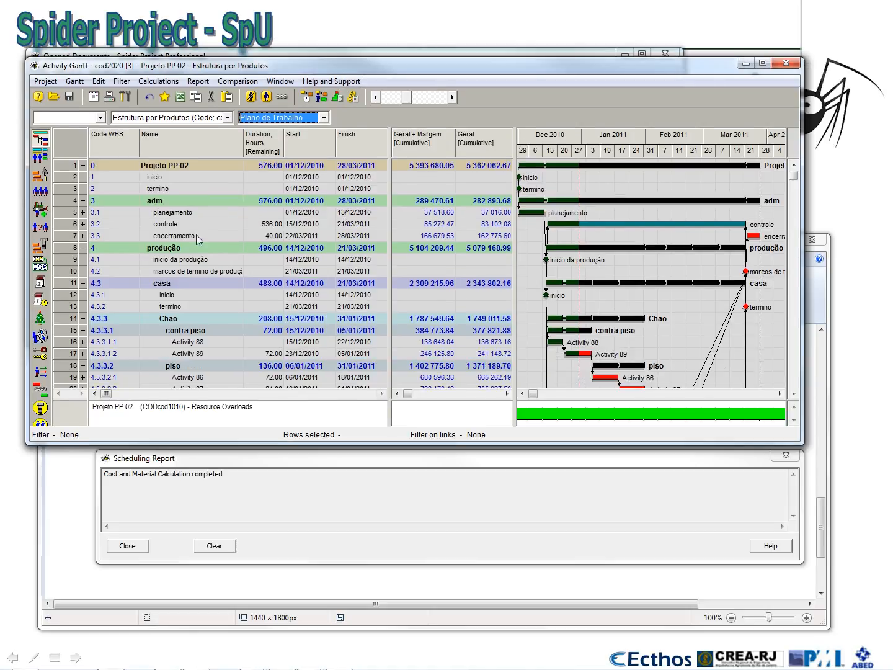
Load the m4 configuration file into the version 3 Gantt and resize the window and activity table to fit the Earned Value diagrams.
{"action": "left_click", "coordinate": [74, 81]}
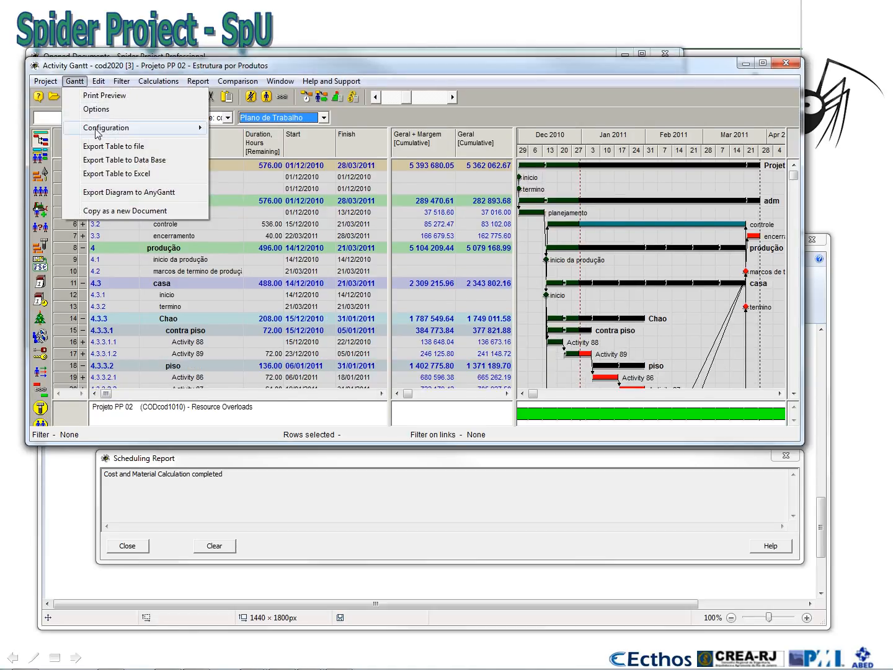
{"action": "mouse_move", "coordinate": [97, 130]}
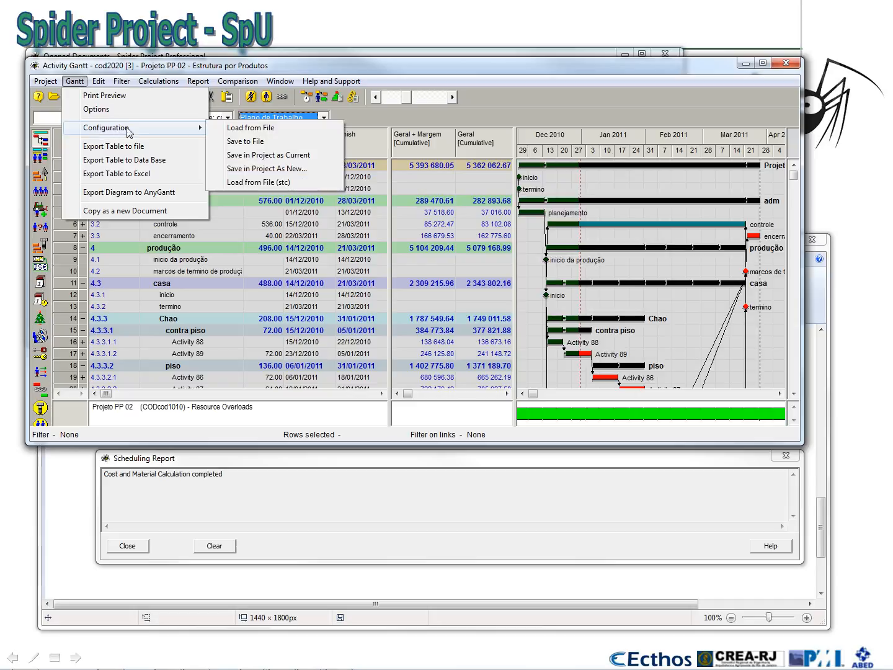
{"action": "left_click", "coordinate": [243, 128]}
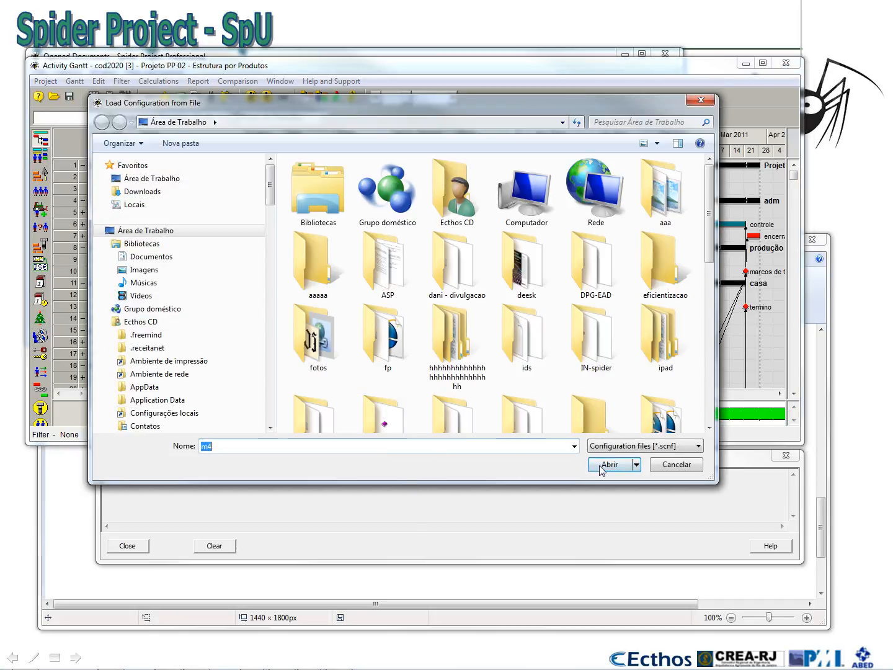
{"action": "left_click", "coordinate": [600, 465]}
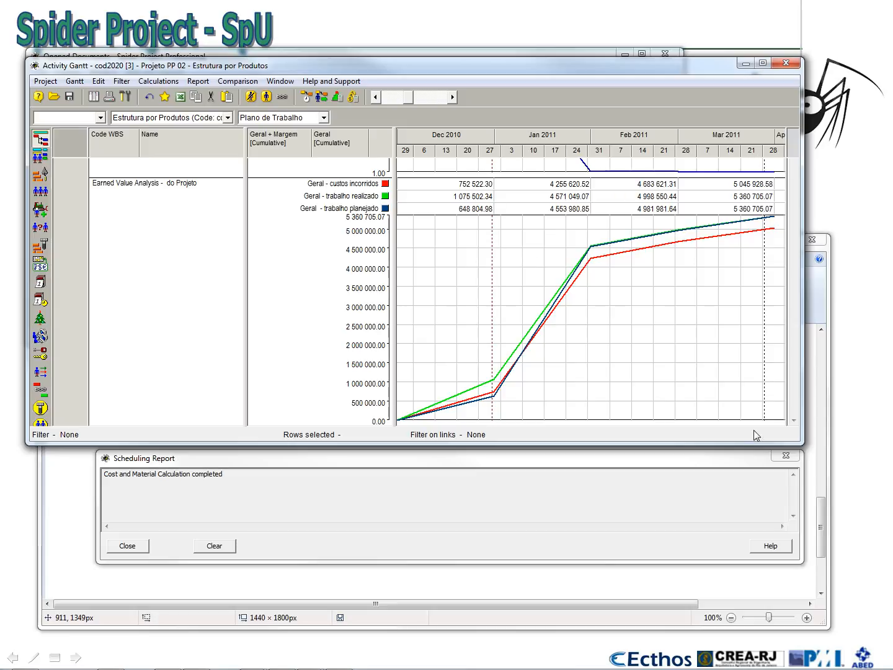
{"action": "left_click_drag", "start_coordinate": [752, 444], "coordinate": [780, 597]}
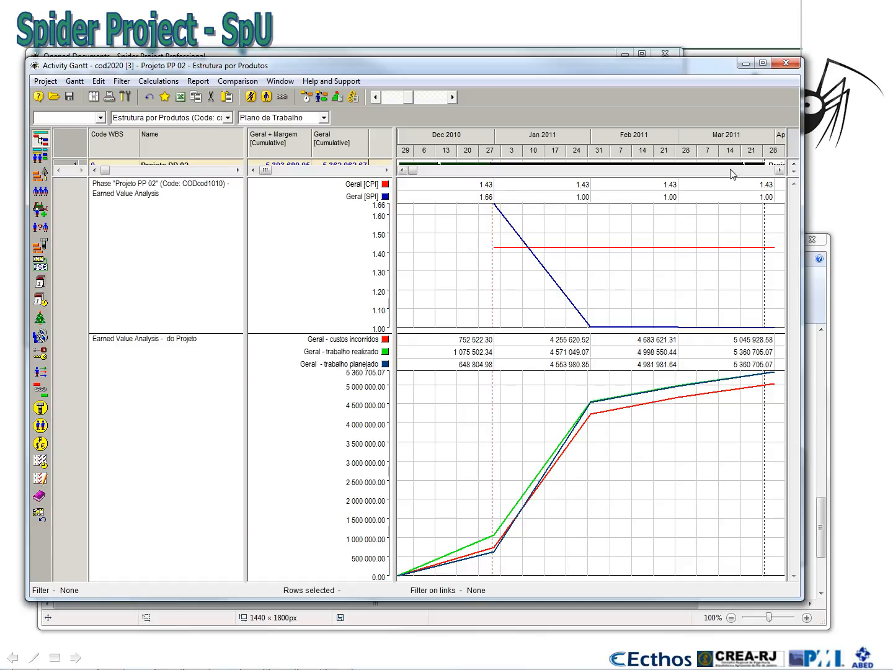
{"action": "left_click_drag", "start_coordinate": [737, 178], "coordinate": [621, 271]}
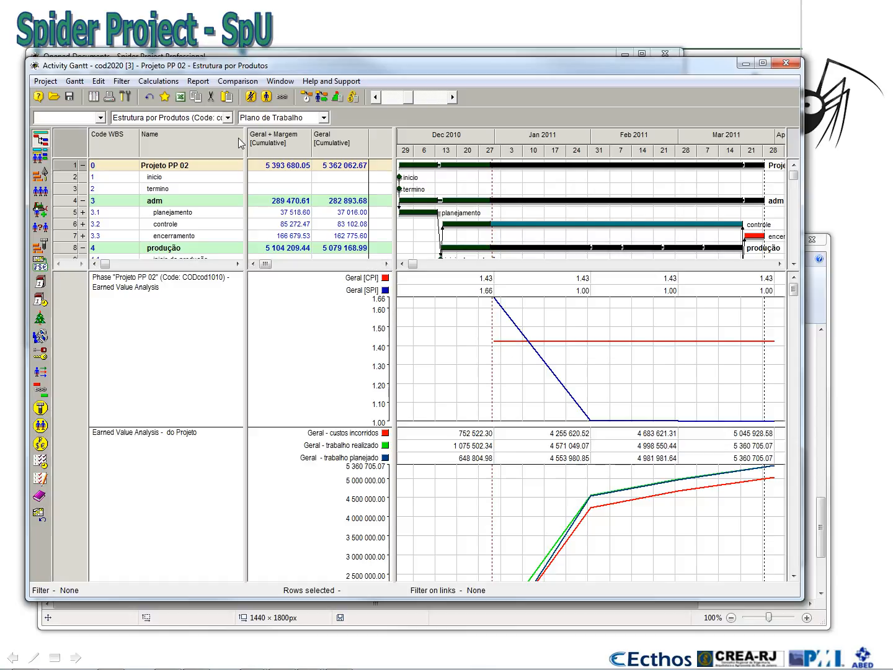
Review the baseline code and version in the project properties of cod2020 [3].
{"action": "left_click", "coordinate": [45, 82]}
{"action": "left_click", "coordinate": [69, 114]}
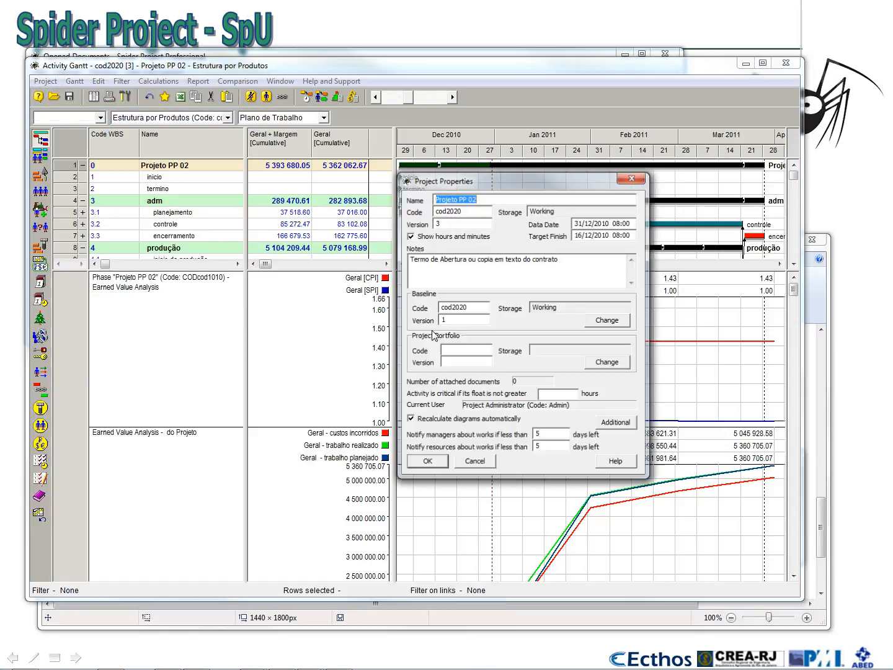
{"action": "left_click_drag", "start_coordinate": [462, 318], "coordinate": [436, 318]}
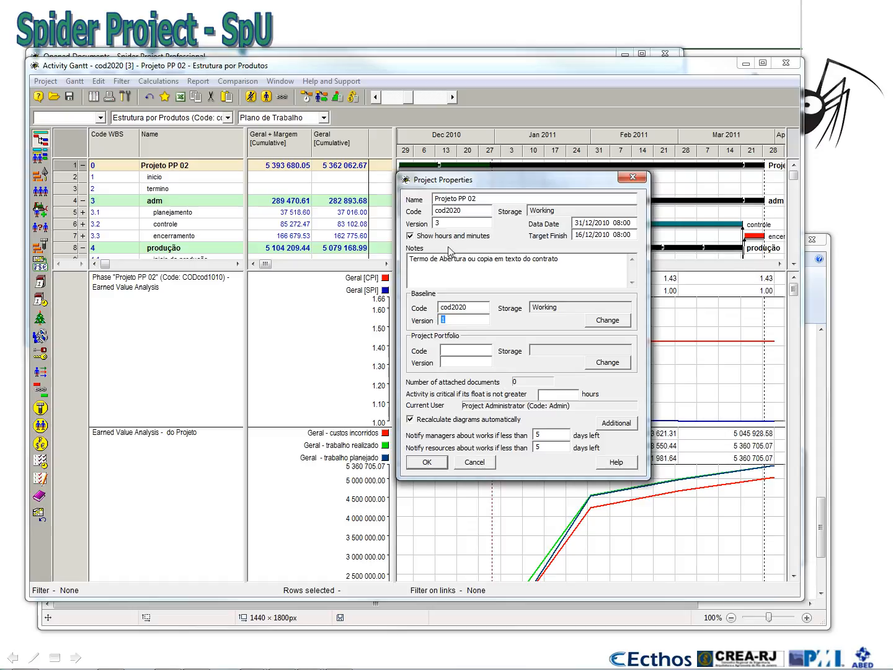
{"action": "left_click", "coordinate": [427, 462]}
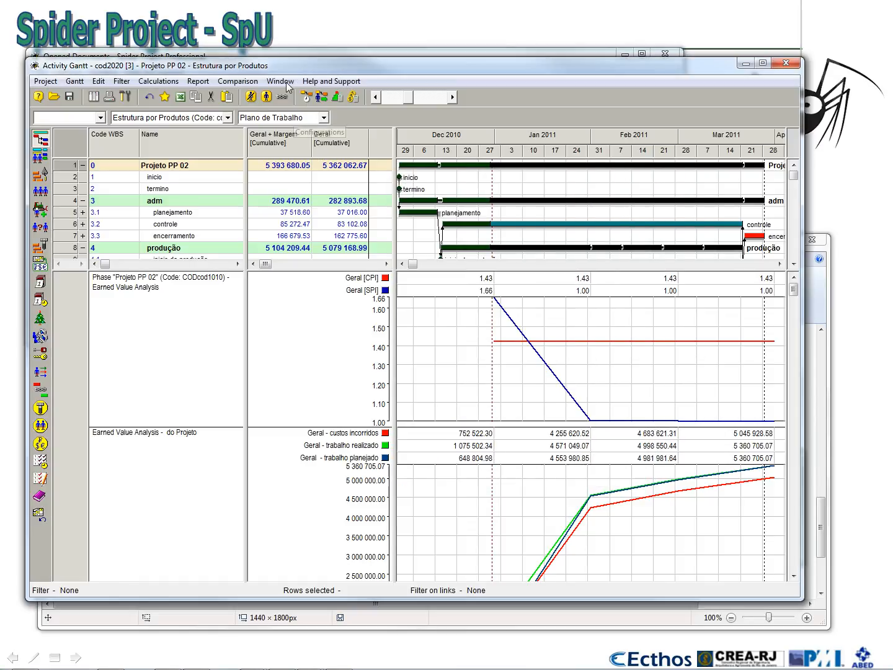
Reschedule version 3 and run its cost and material calculation with the proposed options, leaving the report for the Gantt.
{"action": "left_click", "coordinate": [305, 97]}
{"action": "left_click", "coordinate": [272, 363]}
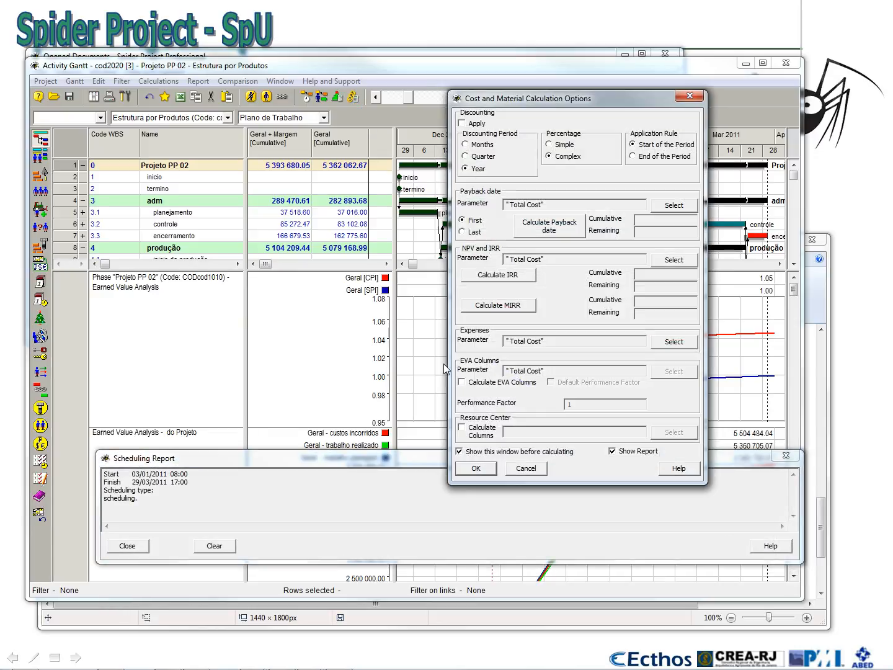
{"action": "left_click", "coordinate": [481, 468]}
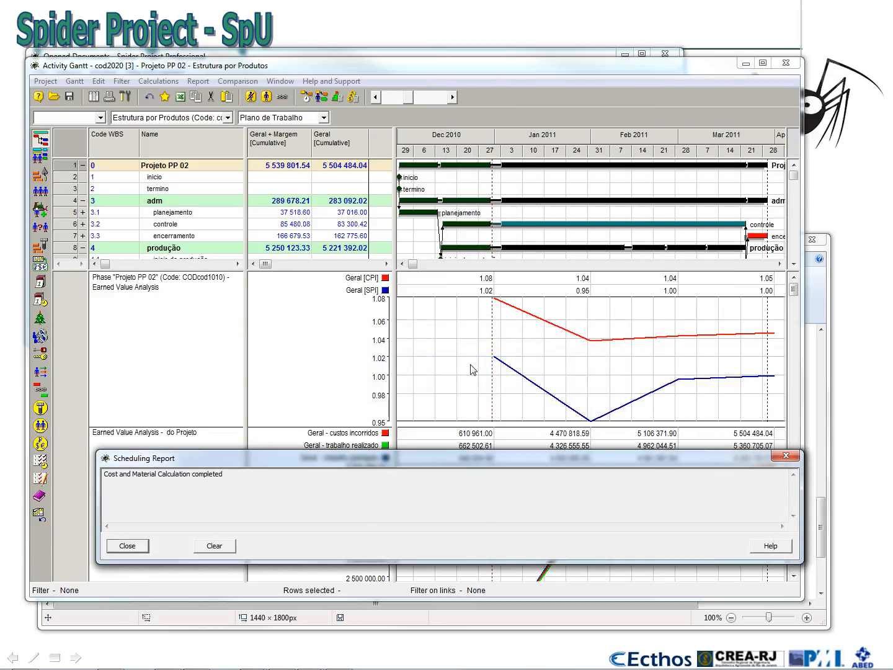
{"action": "left_click", "coordinate": [481, 371]}
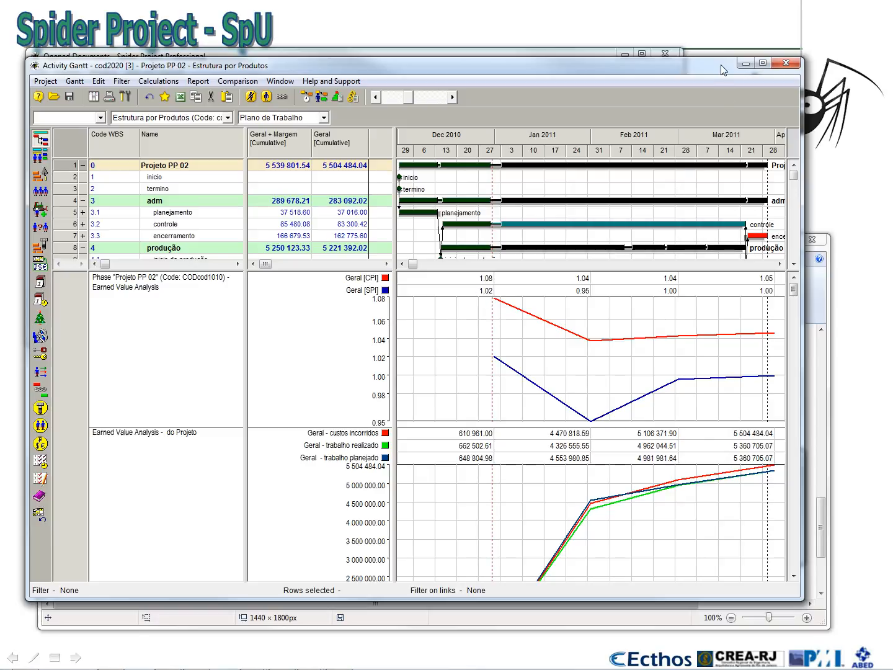
{"action": "left_click_drag", "start_coordinate": [721, 70], "coordinate": [719, 70]}
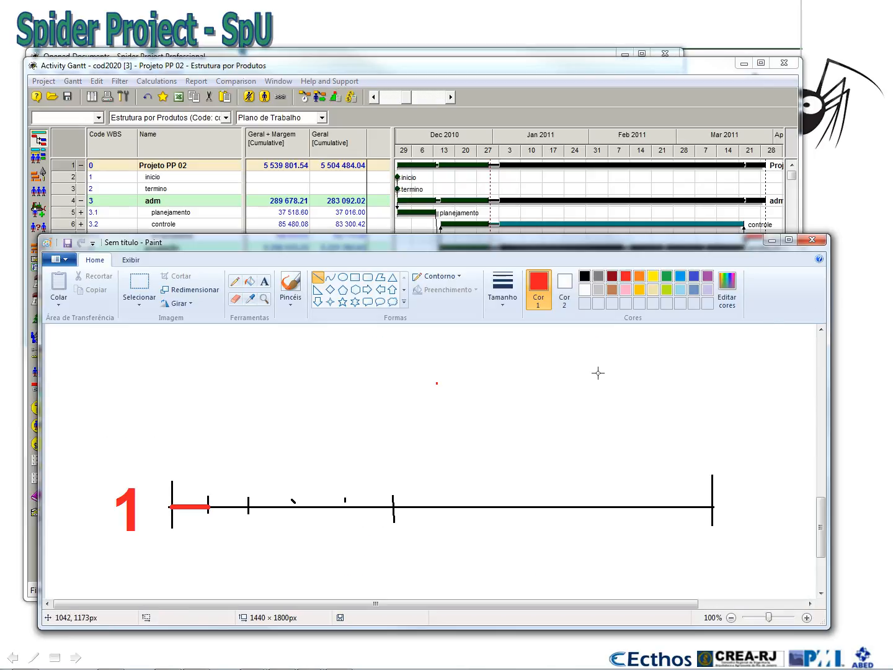
Switch to Paint and try to draw a red segment about 56 × 22 px rising from the line's start mark.
{"action": "left_click", "coordinate": [818, 301]}
{"action": "left_click_drag", "start_coordinate": [170, 507], "coordinate": [207, 493]}
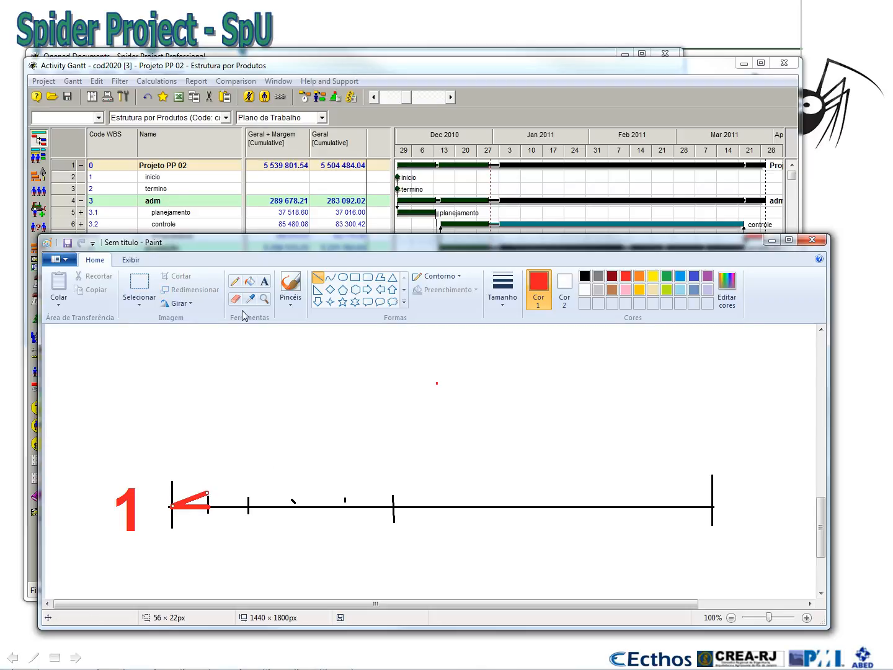
Open the cod2020 [4] Activity Gantt in Spider Project to examine its CPI and SPI curves, and return to Paint.
{"action": "left_click", "coordinate": [92, 97]}
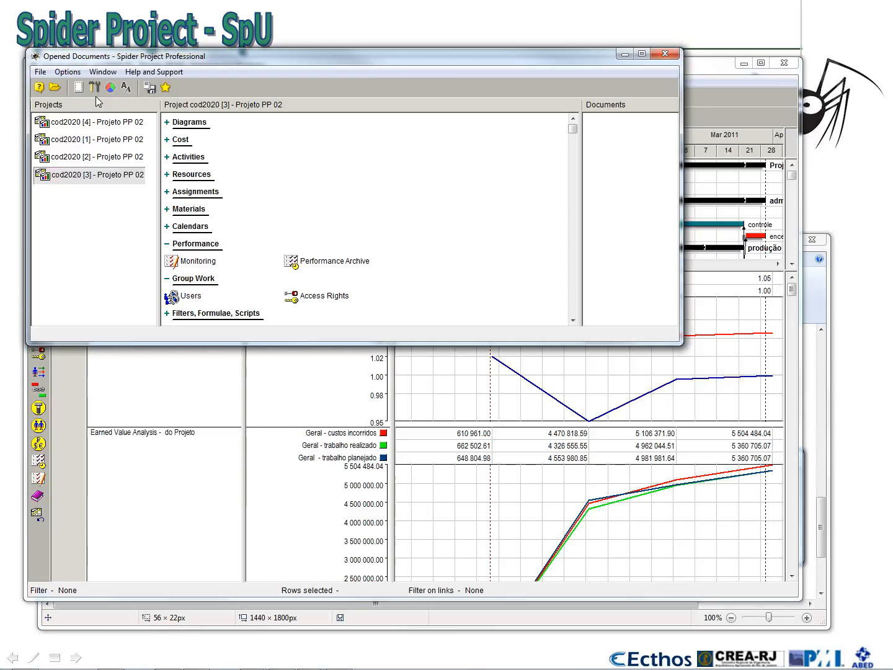
{"action": "double_click", "coordinate": [118, 127]}
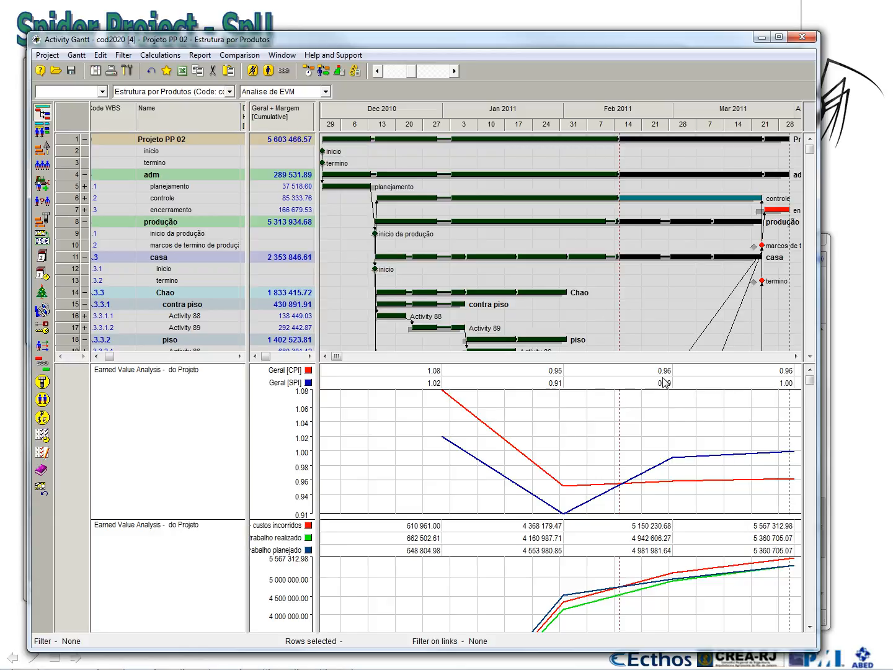
{"action": "left_click", "coordinate": [827, 339]}
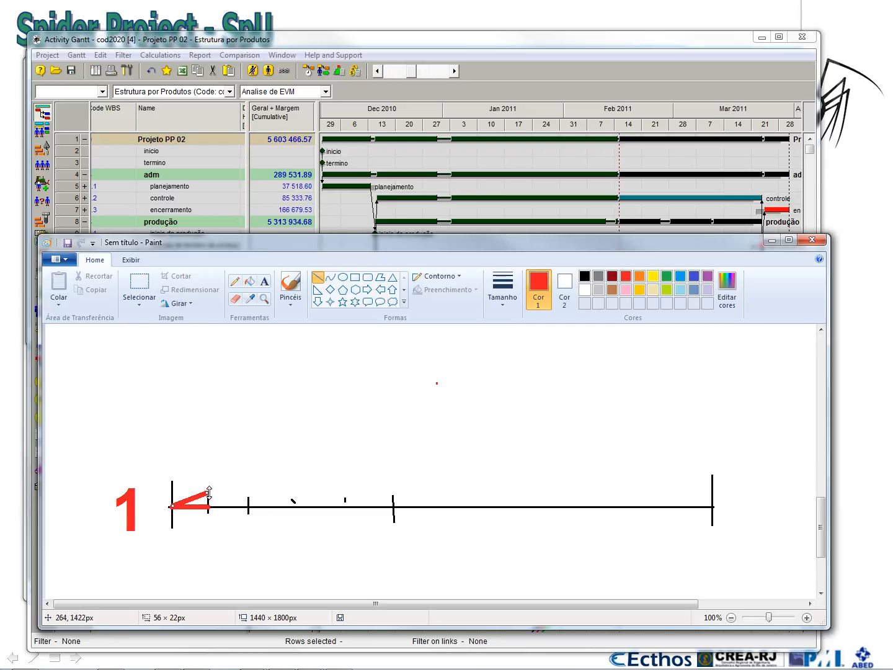
Extend the red line with a rising segment about 65 × 21 px to the second short mark and a falling one about 229 × 30 px.
{"action": "mouse_move", "coordinate": [208, 490]}
{"action": "left_mouse_down"}
{"action": "mouse_move", "coordinate": [209, 507]}
{"action": "mouse_move", "coordinate": [248, 493]}
{"action": "left_mouse_up"}
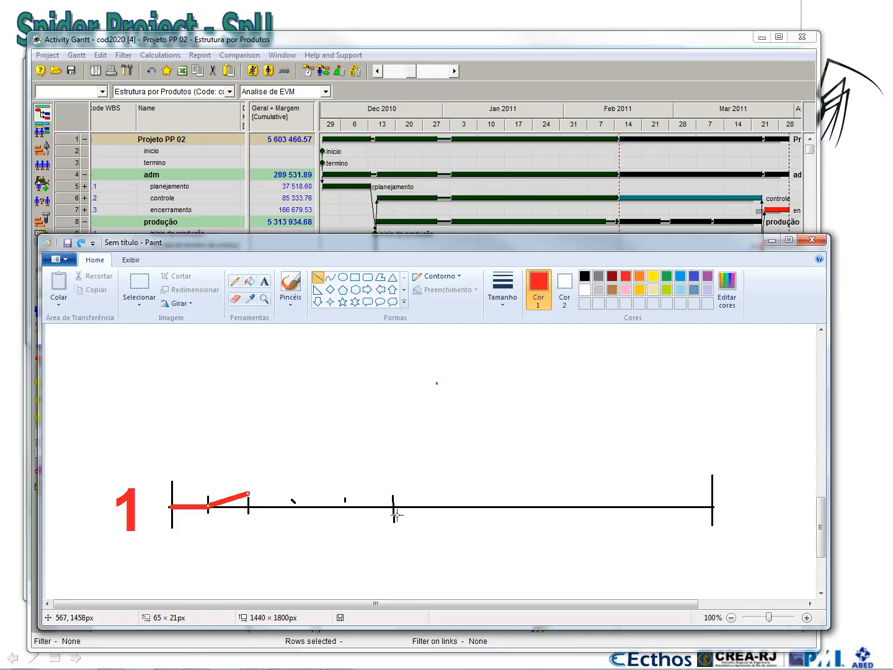
{"action": "left_click_drag", "start_coordinate": [394, 511], "coordinate": [250, 494]}
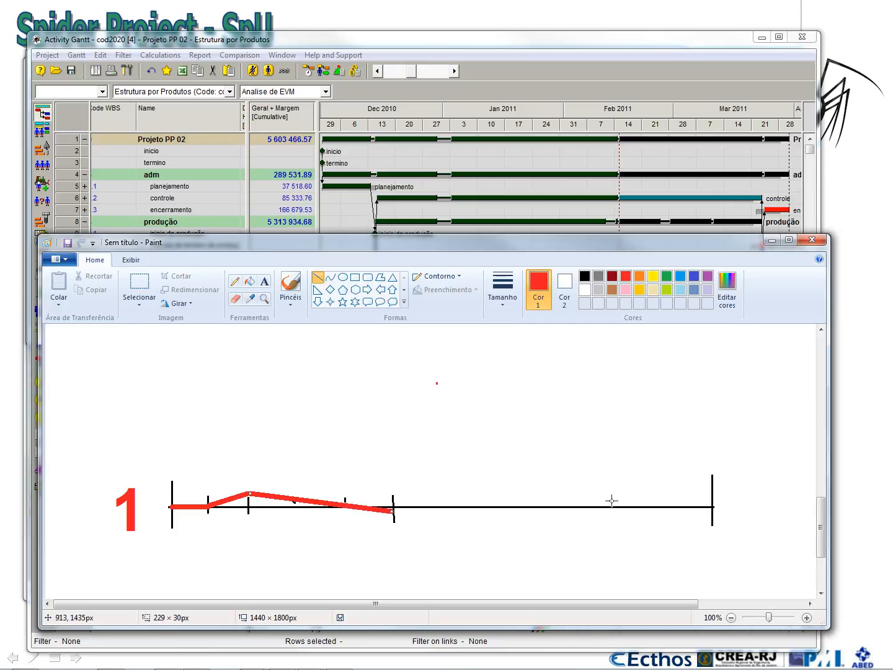
{"action": "left_click", "coordinate": [660, 363]}
Set the Paint colour to blue, and check the cod2020 [2] Gantt in Spider Project before closing the version 2 and 4 Gantts.
{"action": "left_click", "coordinate": [693, 284]}
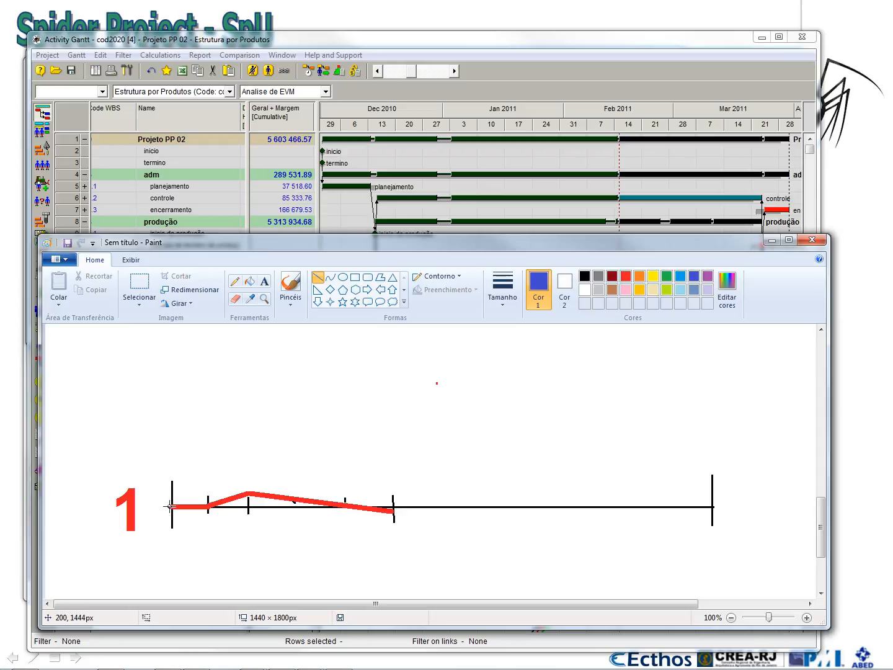
{"action": "left_click", "coordinate": [96, 71]}
{"action": "double_click", "coordinate": [116, 158]}
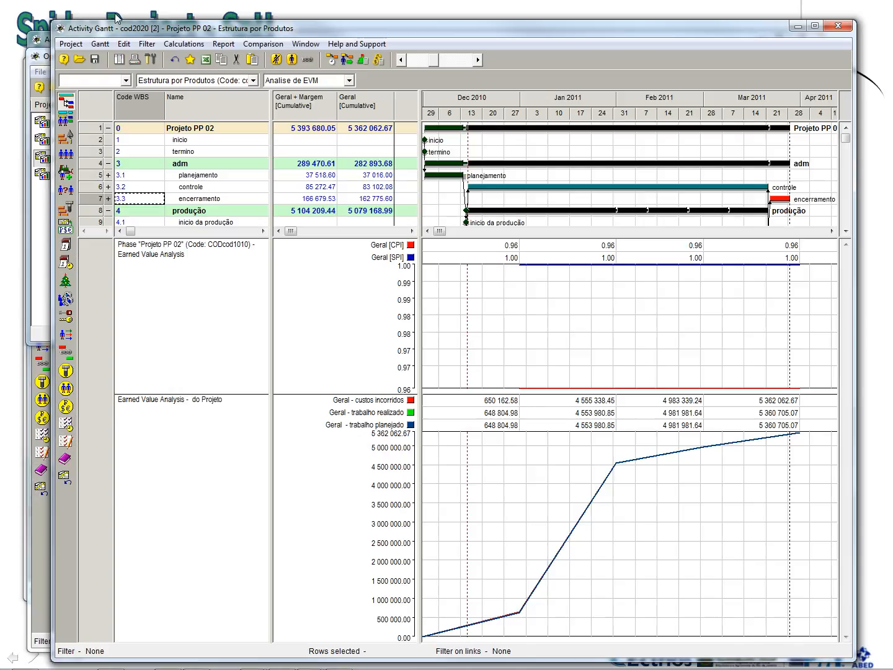
{"action": "left_click", "coordinate": [838, 25]}
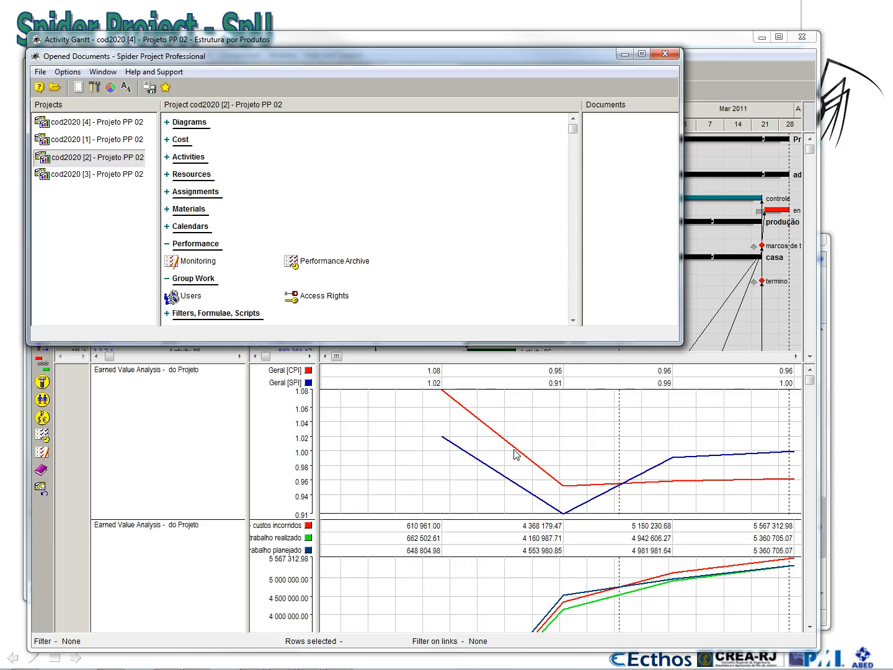
{"action": "left_click", "coordinate": [804, 38]}
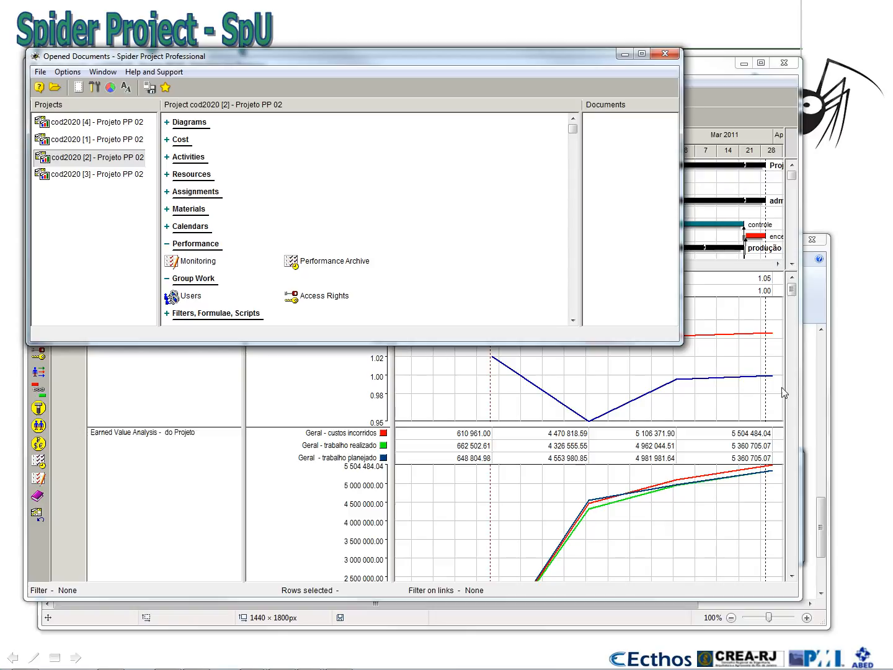
{"action": "left_click", "coordinate": [808, 377]}
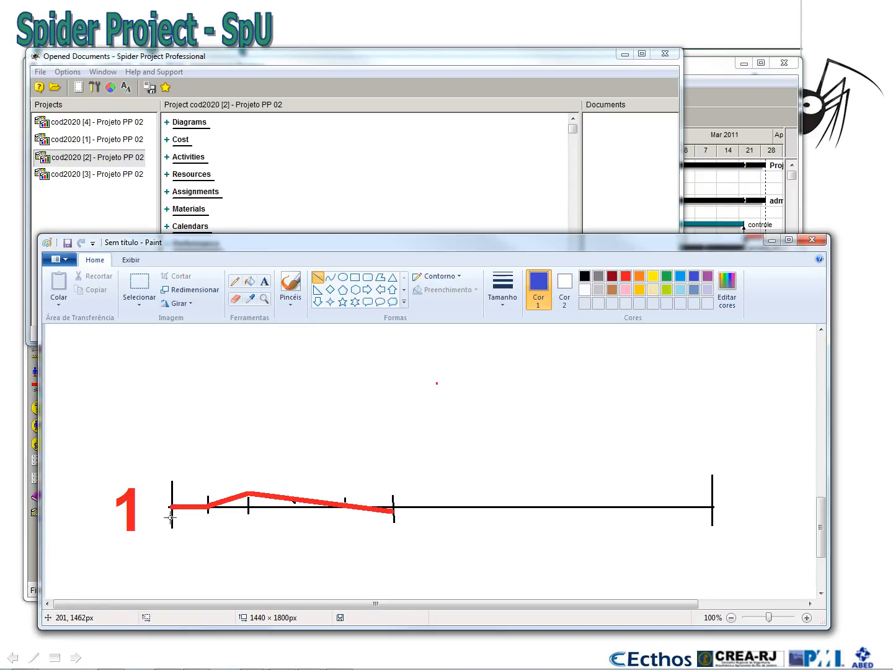
Draw a blue segment about 60 × 14 px in Paint, descending from the line's start mark to the first short mark.
{"action": "left_click_drag", "start_coordinate": [172, 516], "coordinate": [178, 517]}
{"action": "left_click", "coordinate": [221, 554]}
{"action": "left_click_drag", "start_coordinate": [173, 516], "coordinate": [209, 515]}
{"action": "key", "text": "ctrl+z"}
{"action": "key", "text": "ctrl+z"}
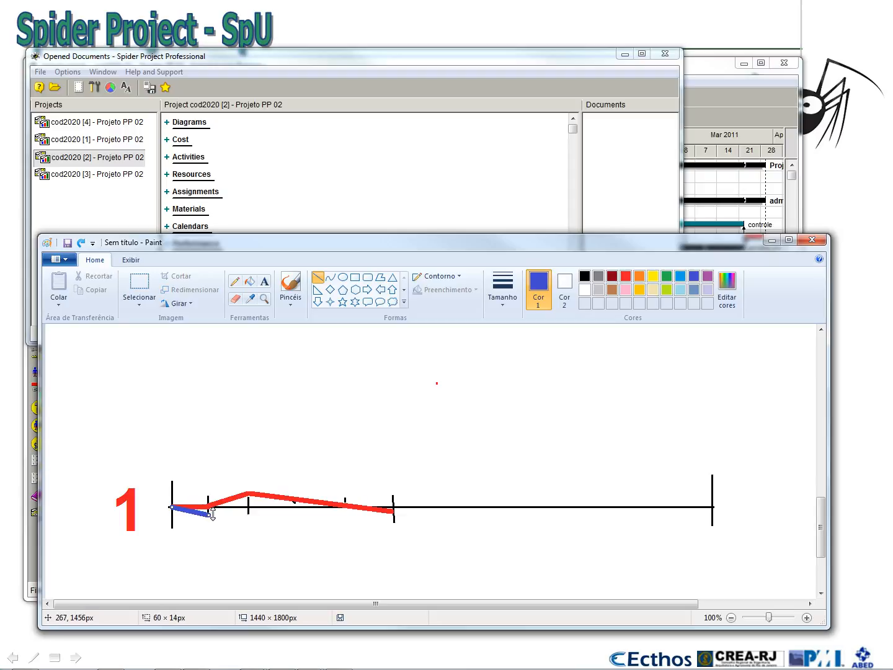
Check the cod2020 [3] Gantt in Spider Project, and extend Paint's blue line about 63 × 59 px up to above the second short mark.
{"action": "double_click", "coordinate": [119, 178]}
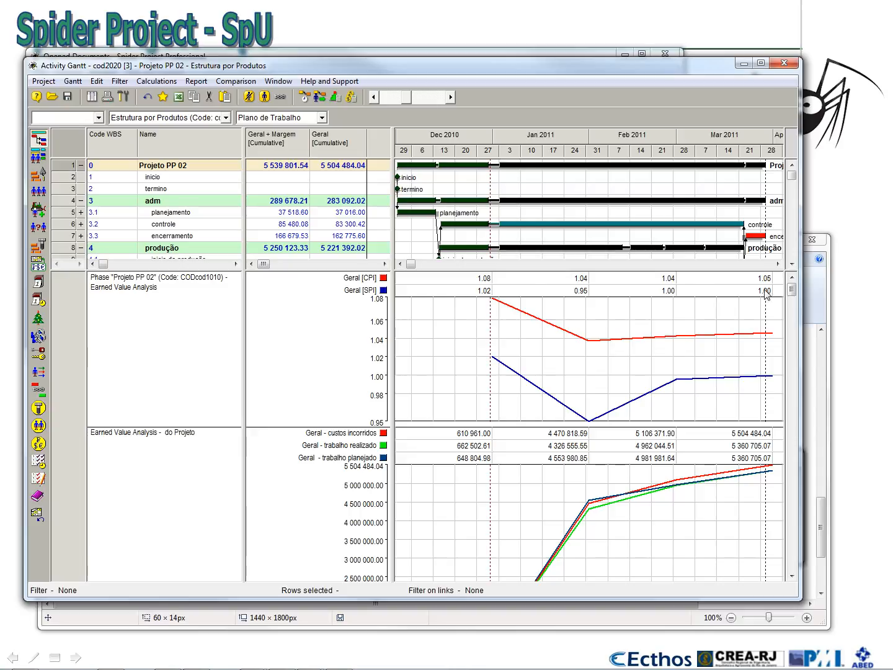
{"action": "left_click", "coordinate": [815, 281]}
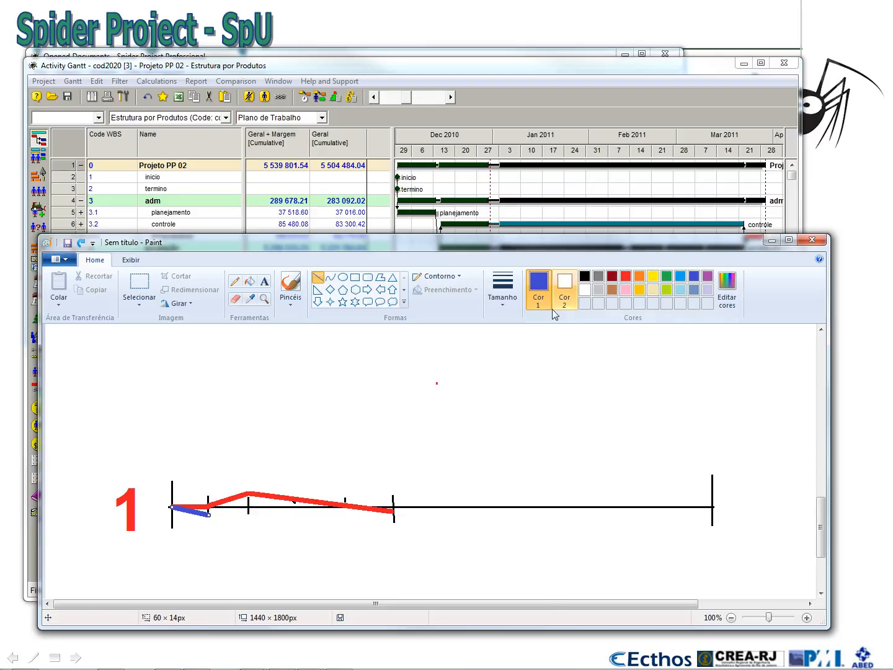
{"action": "left_click_drag", "start_coordinate": [210, 514], "coordinate": [248, 480]}
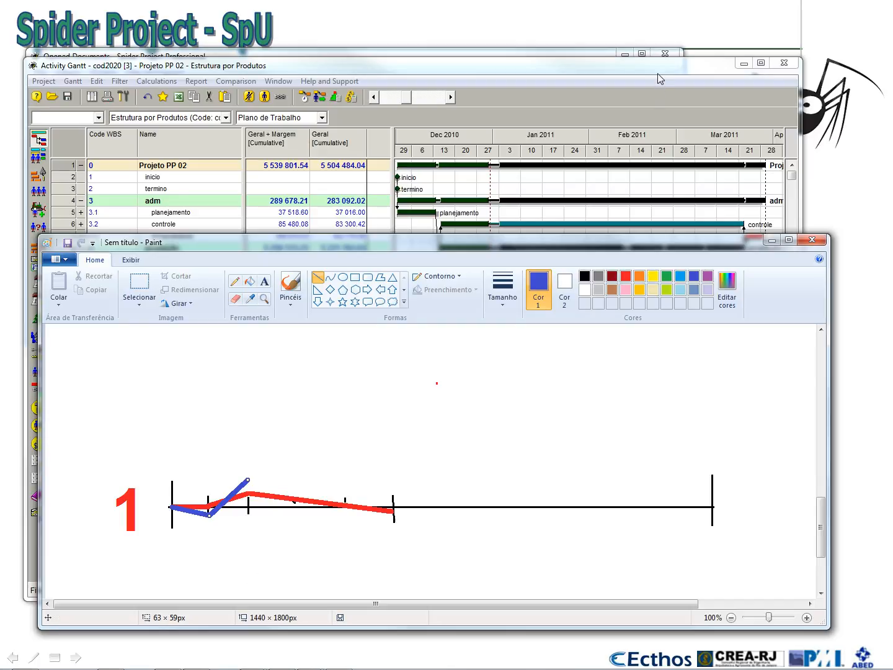
Check the cod2020 [4] Gantt, close the open Gantts, and extend Paint's blue line about 237 × 74 px down below the middle mark.
{"action": "left_click", "coordinate": [782, 64]}
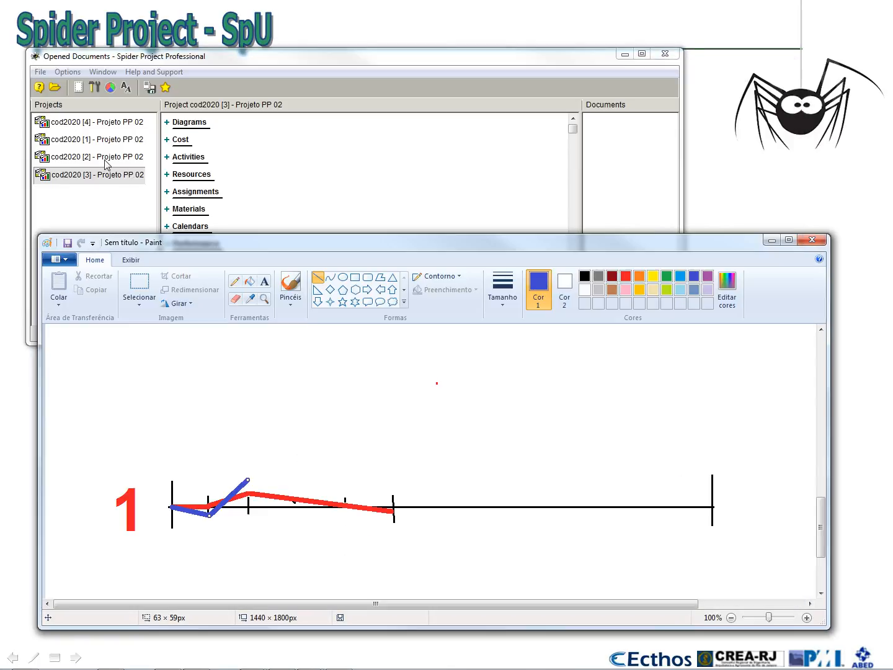
{"action": "double_click", "coordinate": [103, 124]}
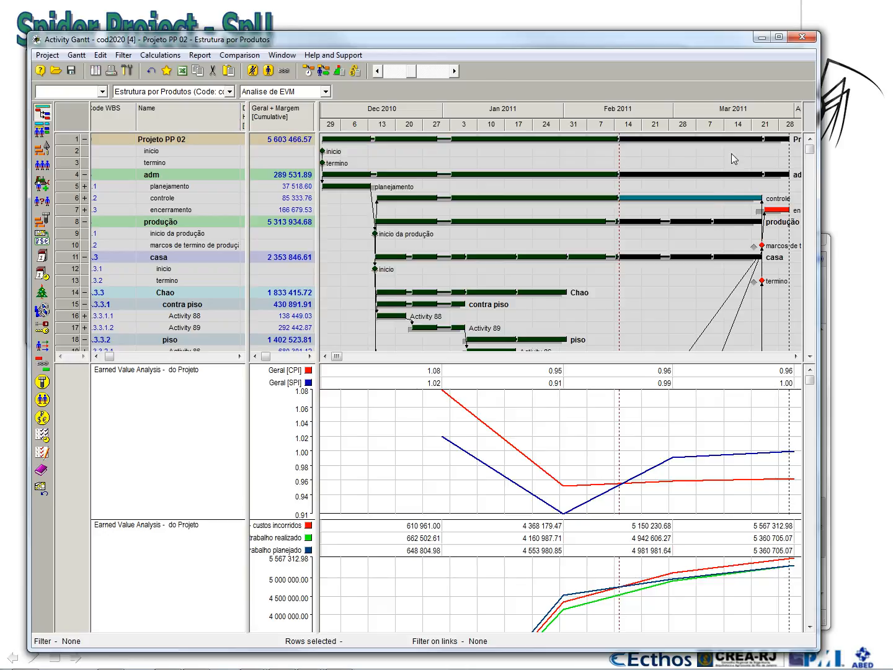
{"action": "left_click", "coordinate": [802, 37]}
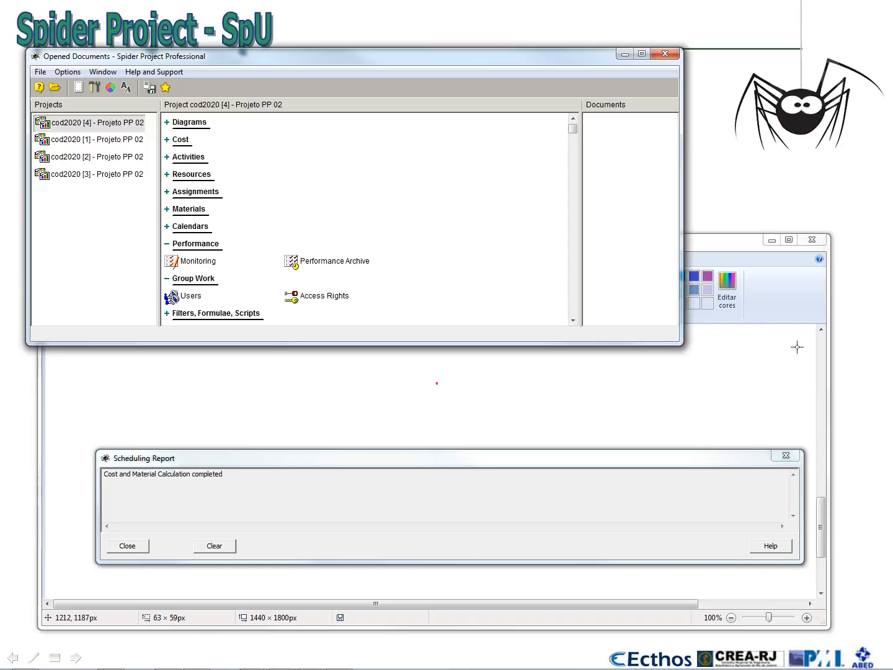
{"action": "left_click", "coordinate": [796, 346]}
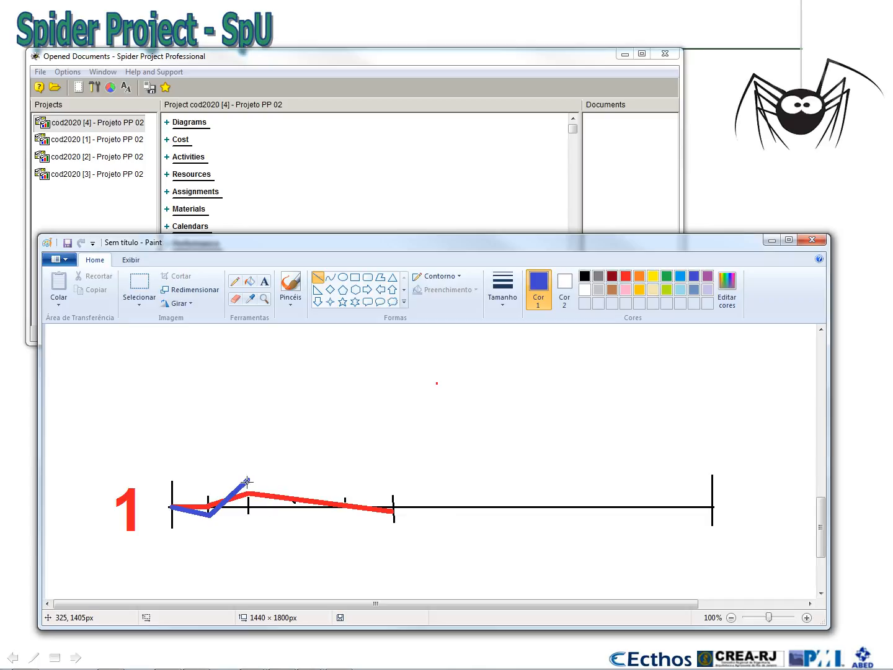
{"action": "left_click_drag", "start_coordinate": [247, 481], "coordinate": [395, 526]}
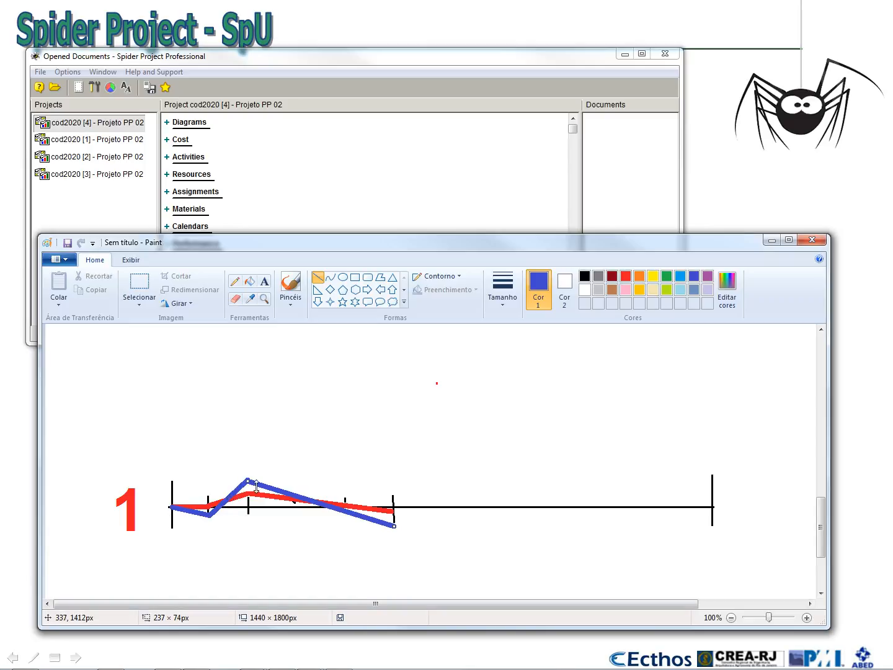
{"action": "left_click", "coordinate": [208, 538]}
{"action": "key", "text": "ctrl+z"}
{"action": "left_click_drag", "start_coordinate": [171, 509], "coordinate": [708, 498]}
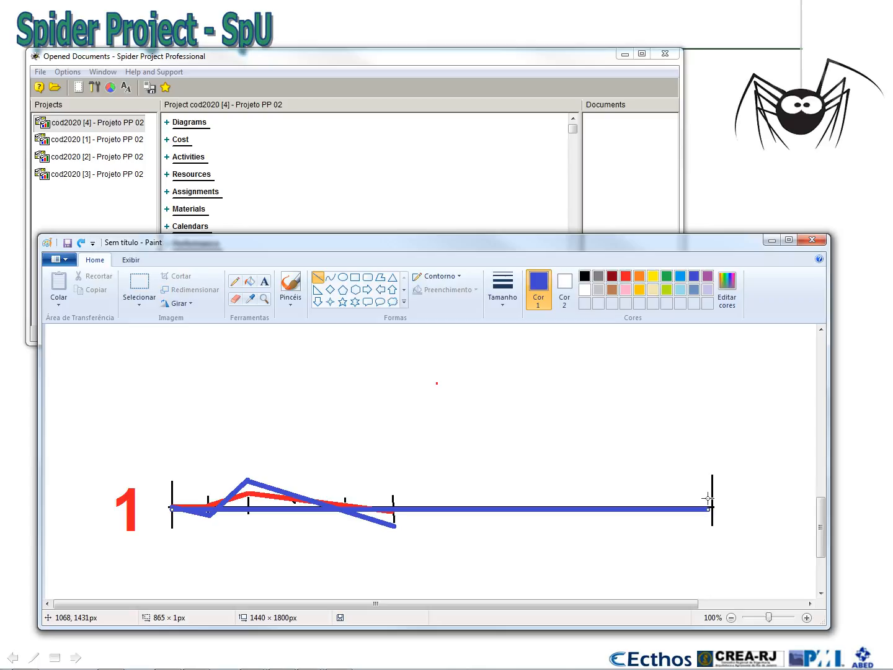
{"action": "key", "text": "ctrl+z"}
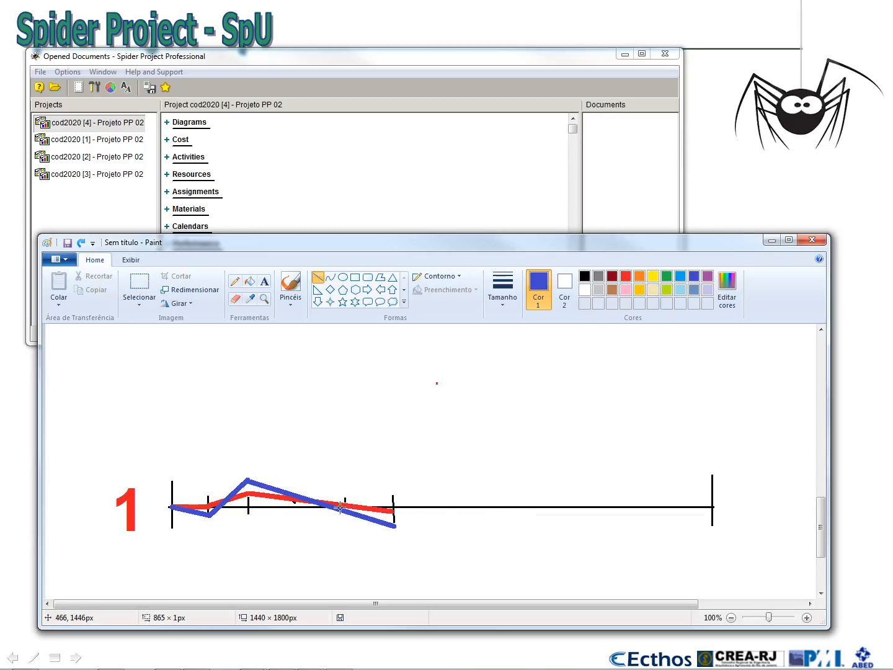
Draw a short horizontal blue segment beyond the line's end mark and a parallel red segment just above it.
{"action": "left_click_drag", "start_coordinate": [726, 509], "coordinate": [773, 509]}
{"action": "left_click", "coordinate": [633, 429]}
{"action": "left_click", "coordinate": [626, 279]}
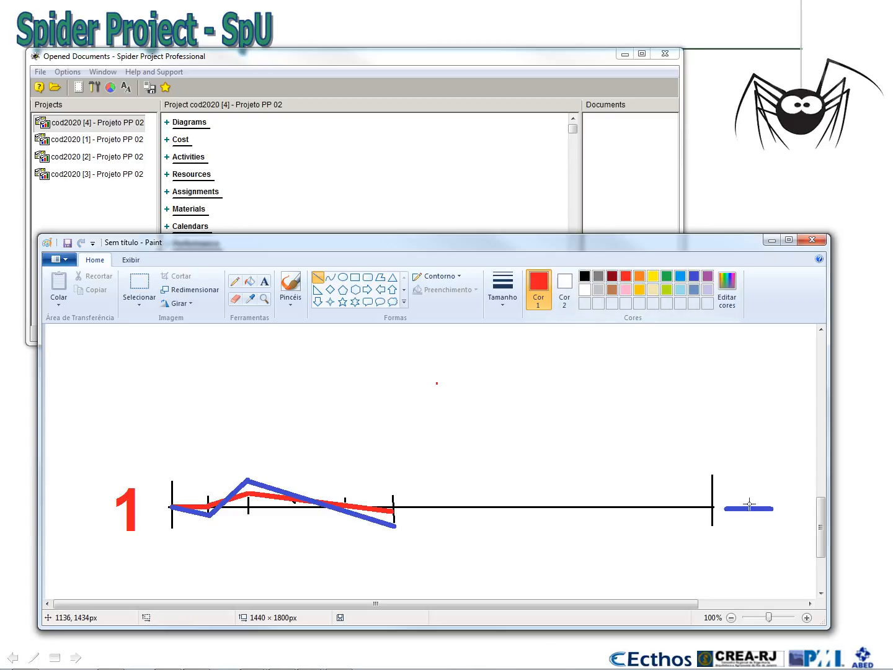
{"action": "left_click_drag", "start_coordinate": [725, 504], "coordinate": [772, 503]}
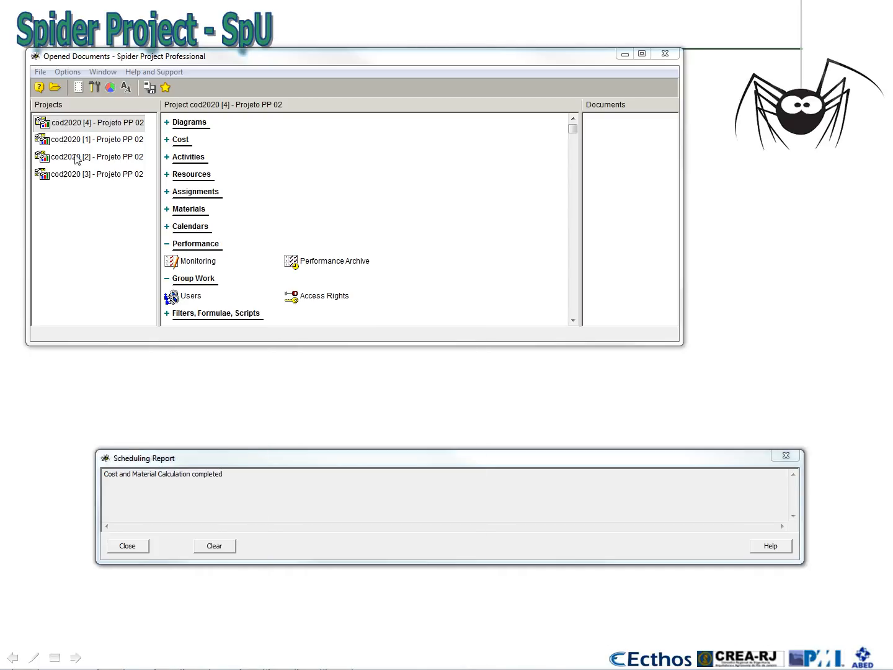
Switch to Spider Project, open the cod2020 [4] Activity Gantt, and bring up version 5 with the Medição - Tempo configuration.
{"action": "left_click", "coordinate": [85, 126]}
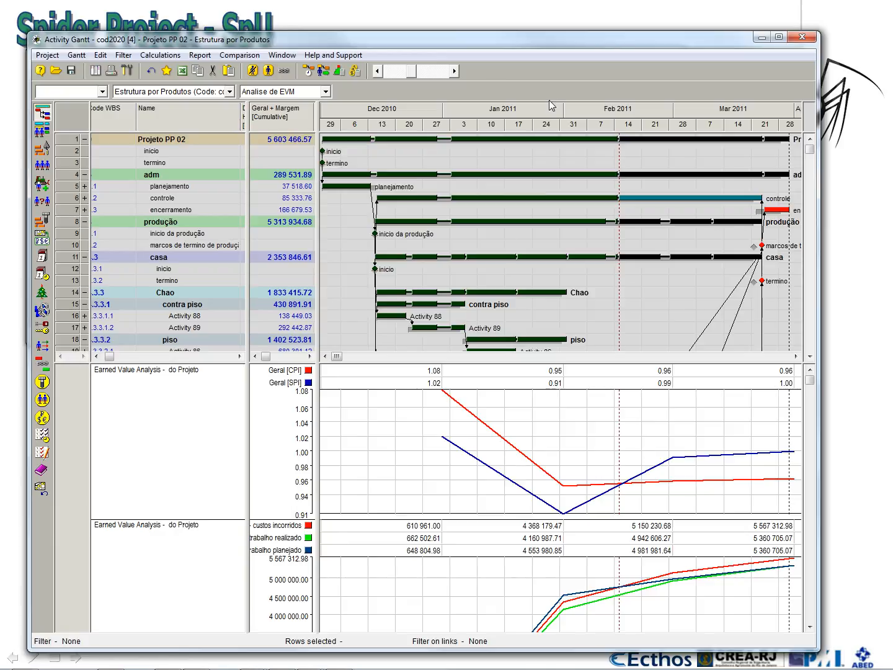
{"action": "left_click", "coordinate": [212, 202]}
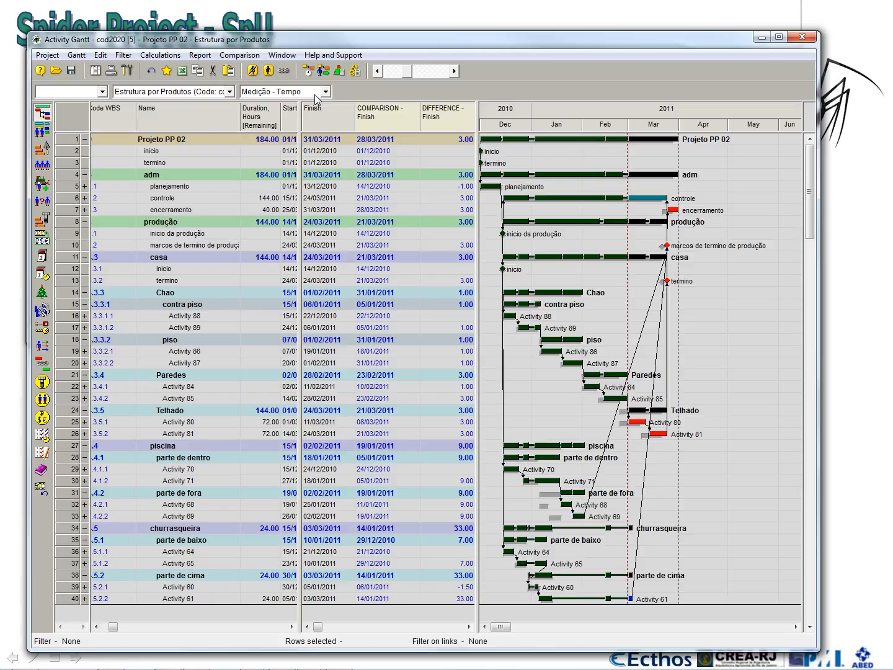
{"action": "left_click", "coordinate": [316, 93]}
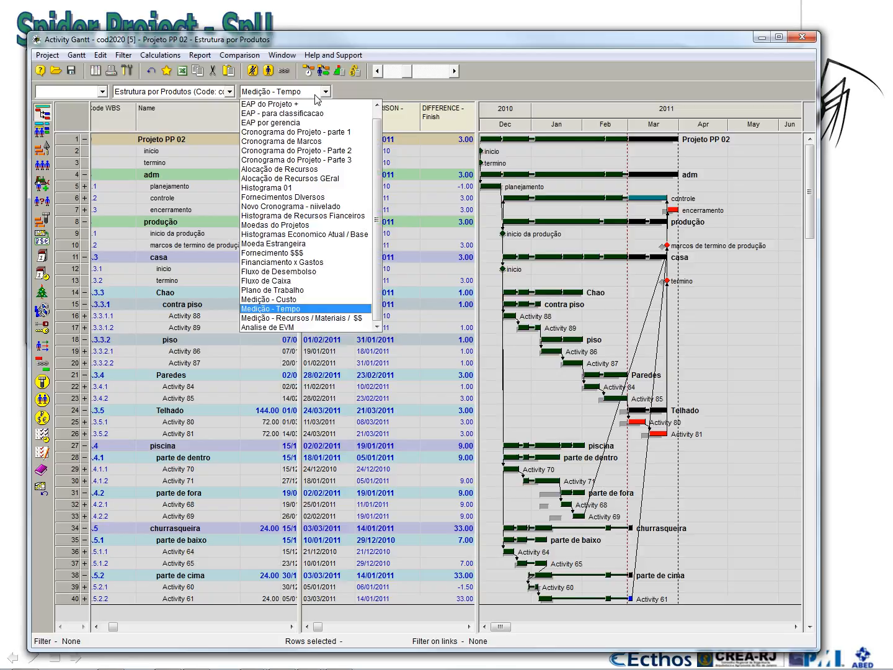
{"action": "left_click", "coordinate": [358, 310]}
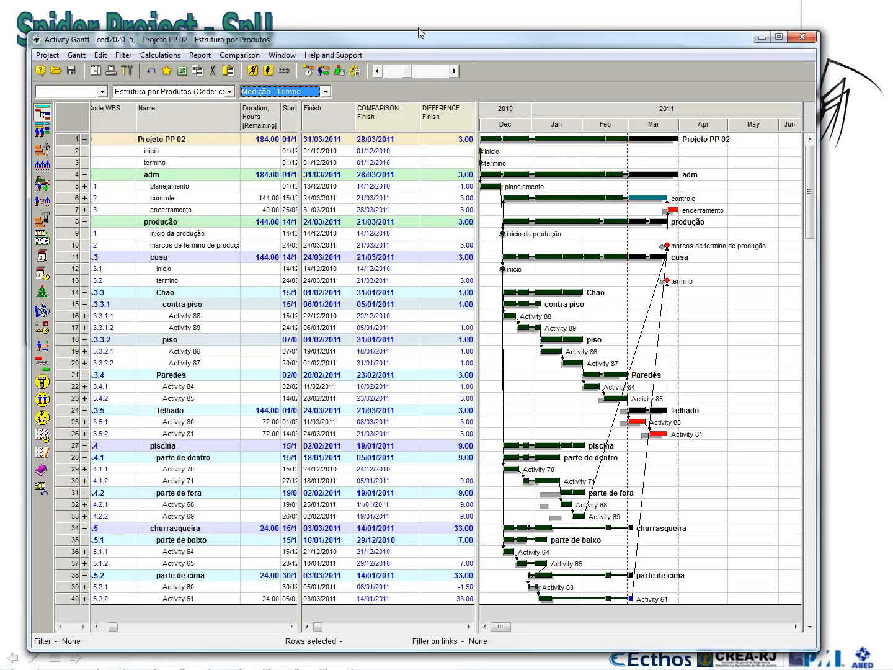
Shrink the cod2020 [5] Gantt window, open the cod2020 [6] Activity Gantt above it, and show version 6 with the Medição - Tempo configuration.
{"action": "left_click_drag", "start_coordinate": [419, 35], "coordinate": [430, 420]}
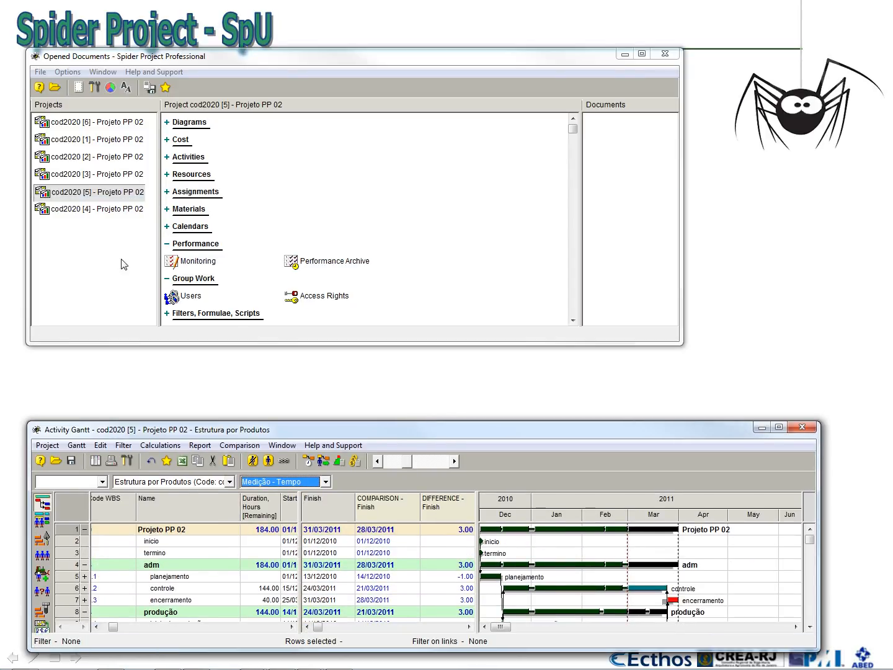
{"action": "double_click", "coordinate": [97, 126]}
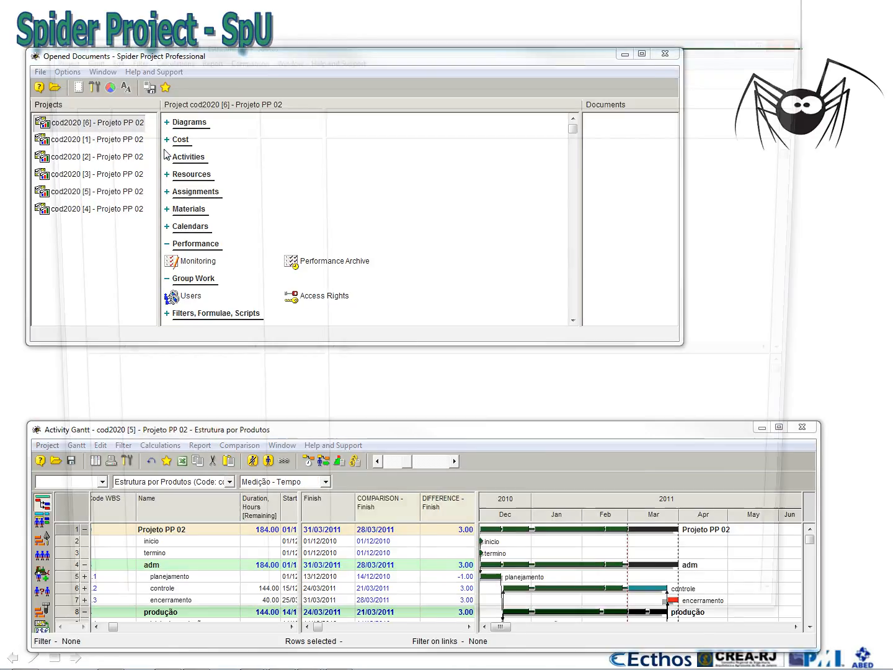
{"action": "left_click_drag", "start_coordinate": [389, 650], "coordinate": [388, 397]}
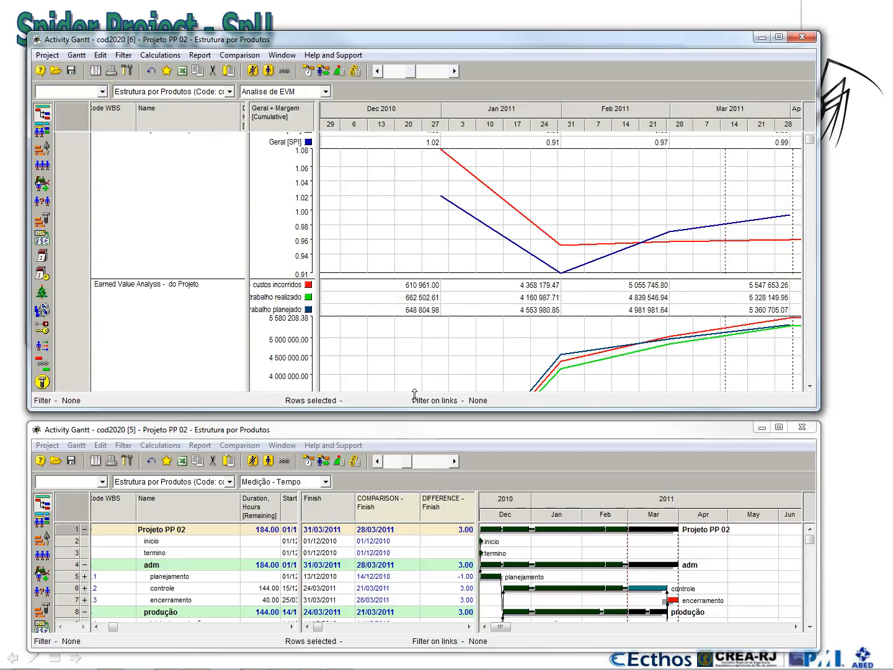
{"action": "left_click", "coordinate": [278, 94]}
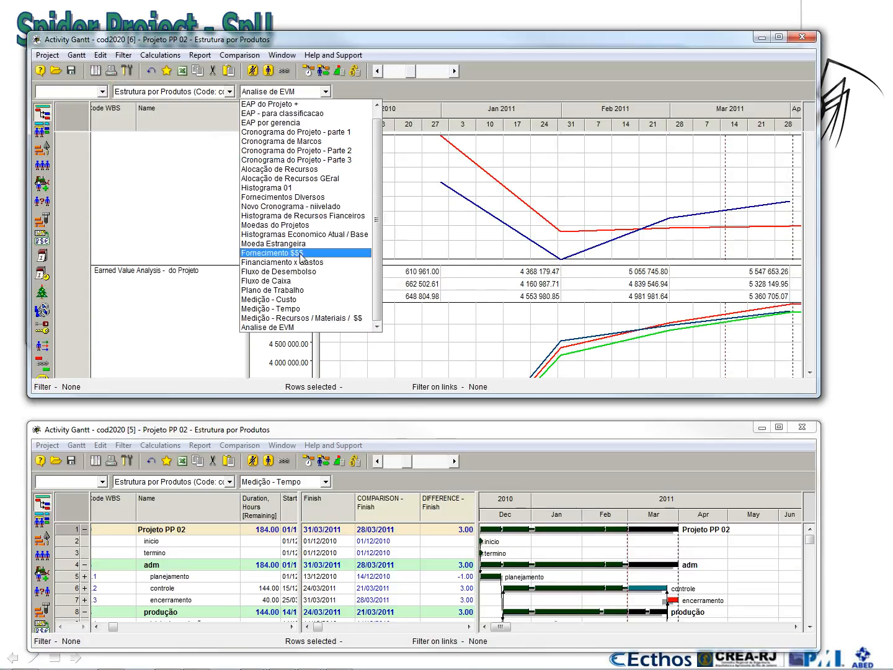
{"action": "left_click", "coordinate": [280, 308]}
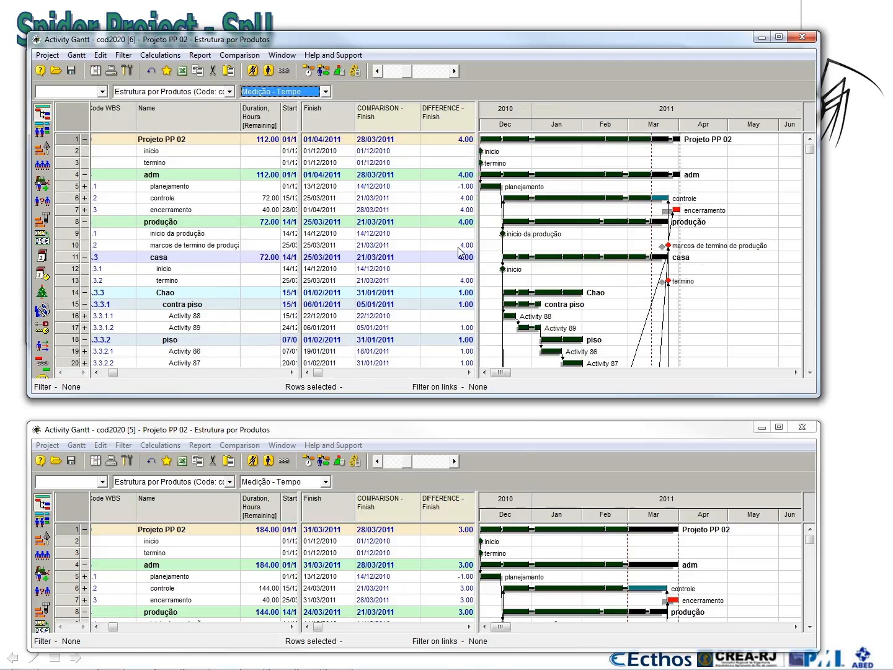
Apply the Medição - Custo configuration to both Gantts and widen version 5's cost table to include the DIFFERENCE - Geral column.
{"action": "left_click", "coordinate": [282, 95]}
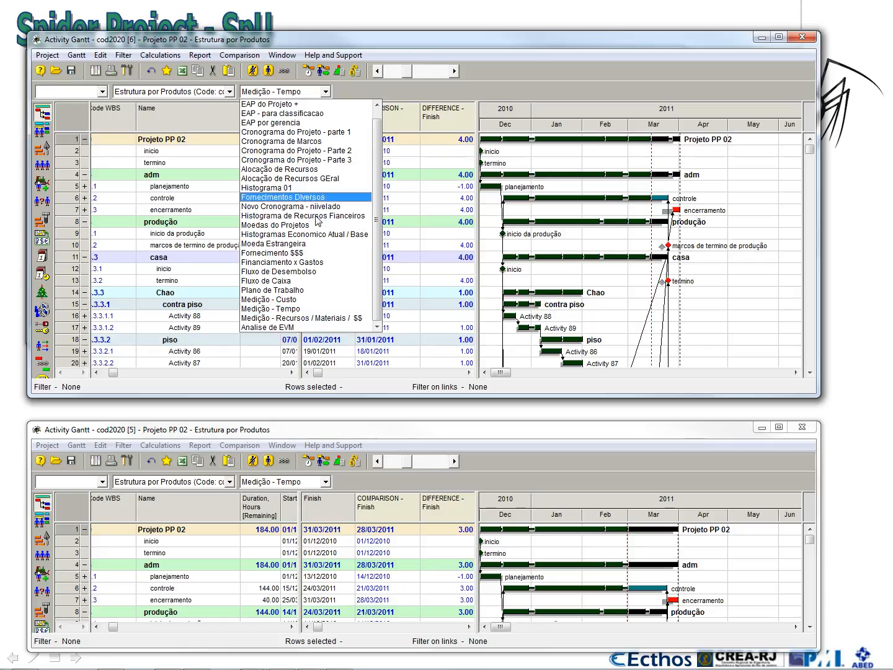
{"action": "left_click", "coordinate": [331, 300]}
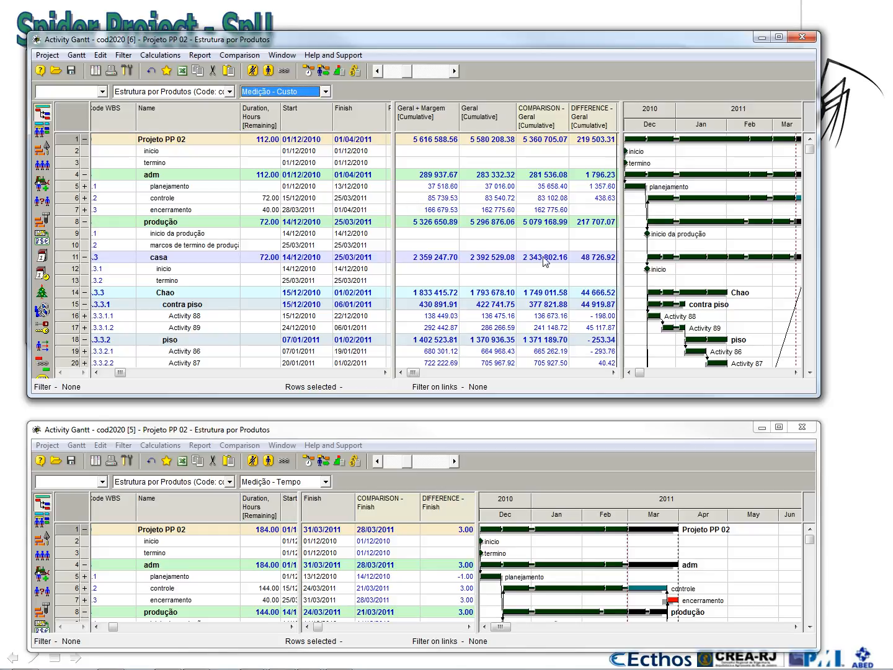
{"action": "left_click", "coordinate": [364, 433]}
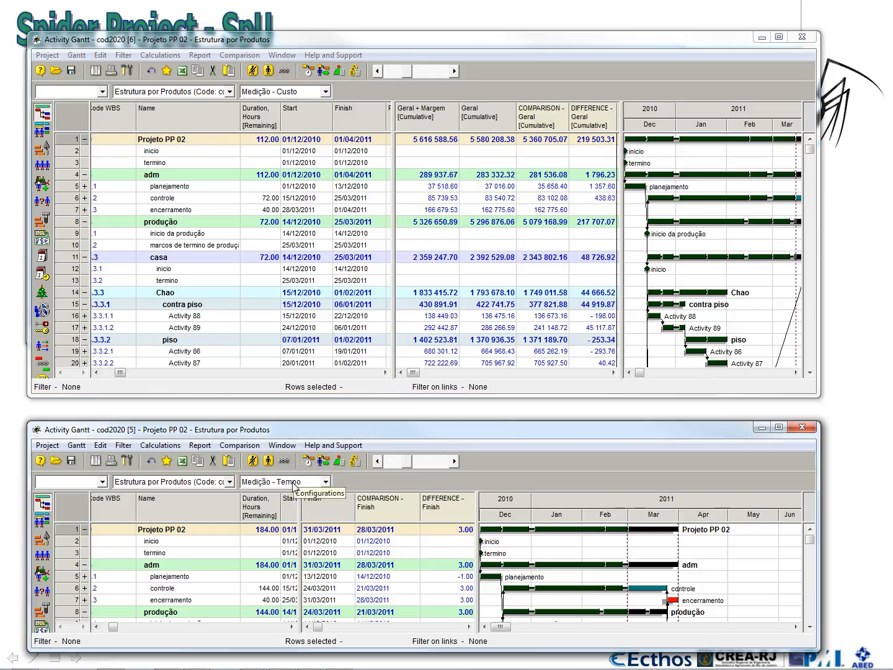
{"action": "left_click", "coordinate": [294, 483]}
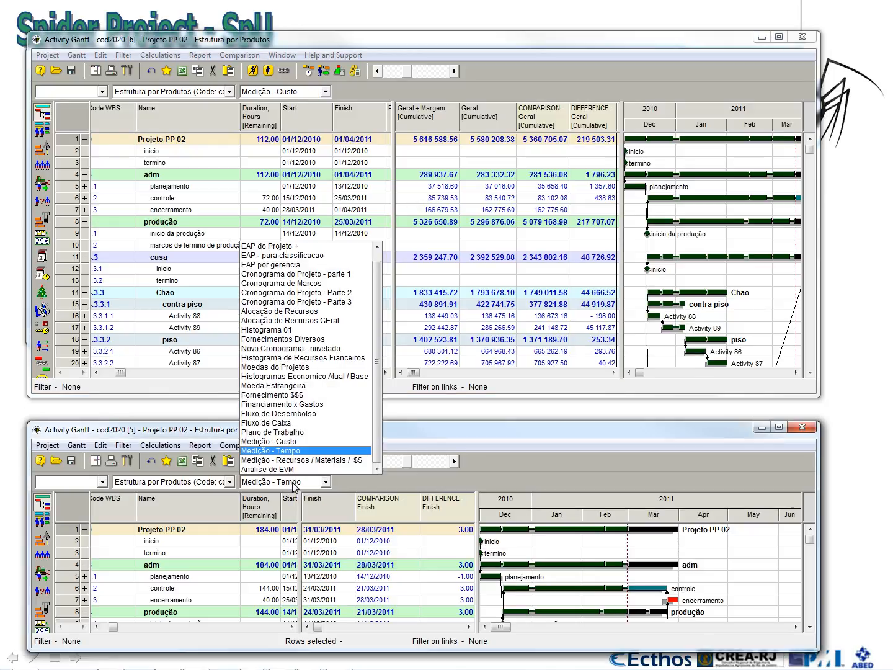
{"action": "left_click", "coordinate": [303, 442]}
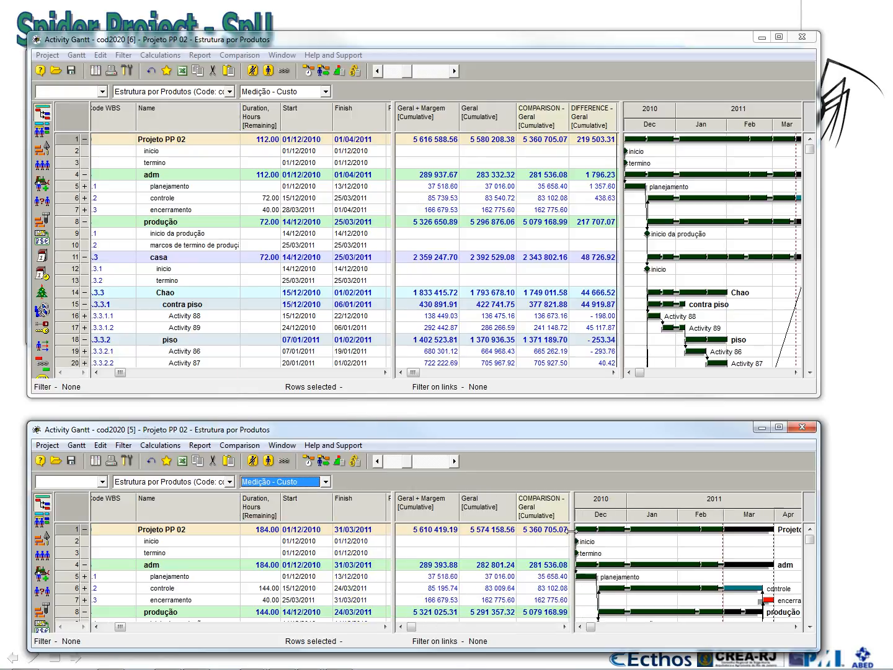
{"action": "left_click_drag", "start_coordinate": [572, 536], "coordinate": [618, 535]}
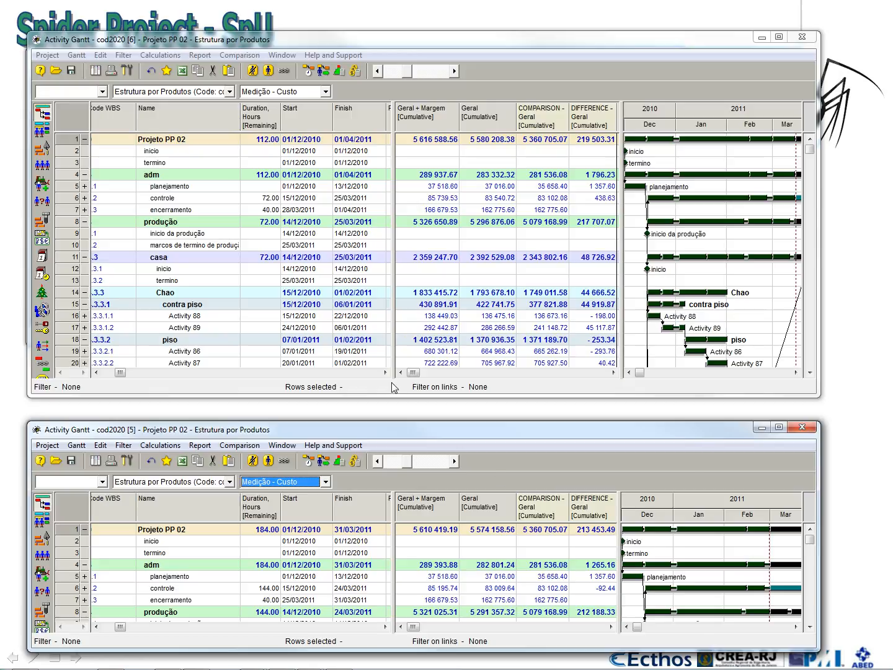
Enlarge the cod2020 [5] Gantt window upward to just below the cod2020 [6] window's toolbar.
{"action": "left_click", "coordinate": [277, 99]}
{"action": "left_click", "coordinate": [275, 95]}
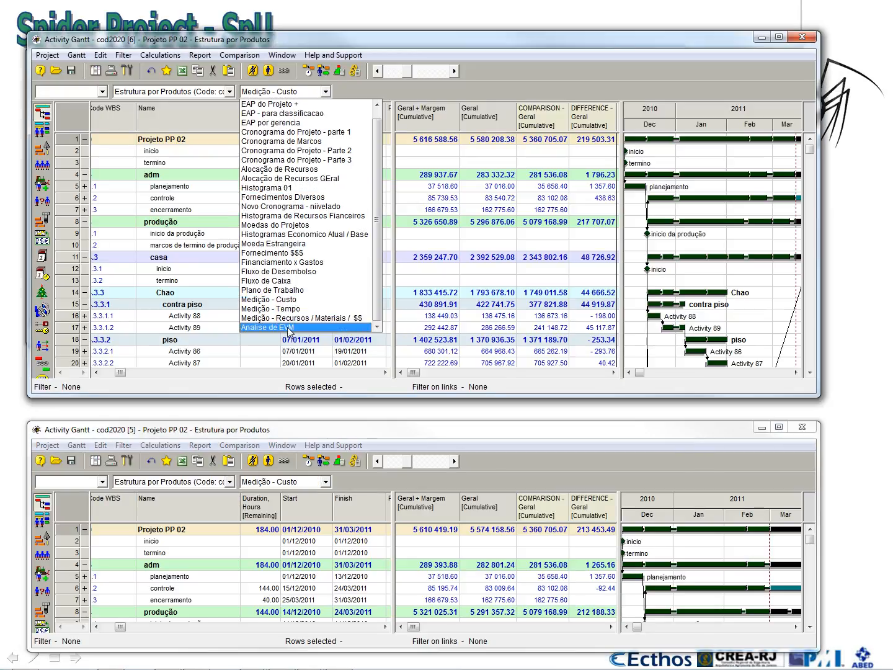
{"action": "left_click", "coordinate": [281, 422]}
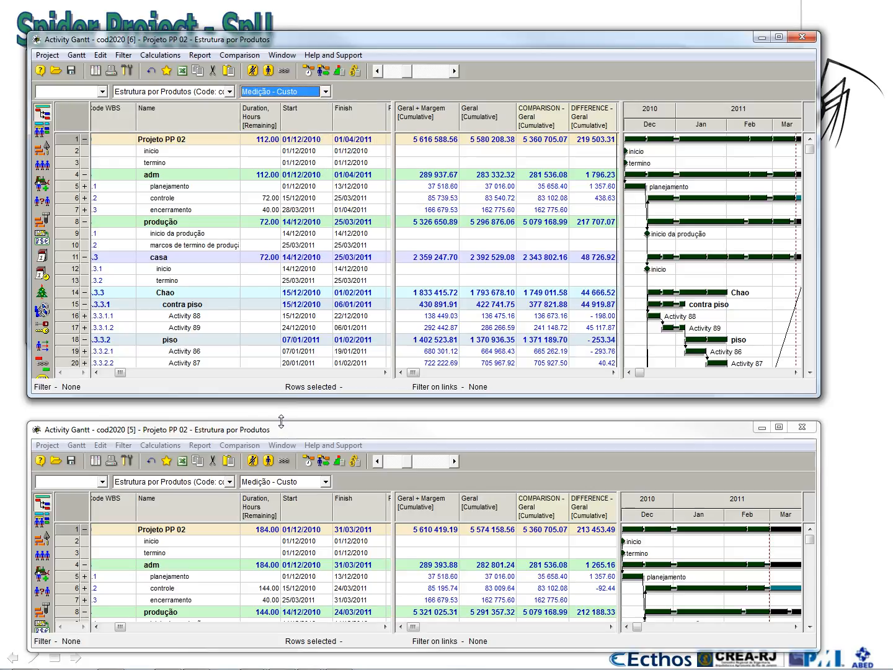
{"action": "left_click", "coordinate": [281, 423]}
{"action": "left_click_drag", "start_coordinate": [281, 423], "coordinate": [281, 322]}
{"action": "left_click_drag", "start_coordinate": [293, 105], "coordinate": [293, 78]}
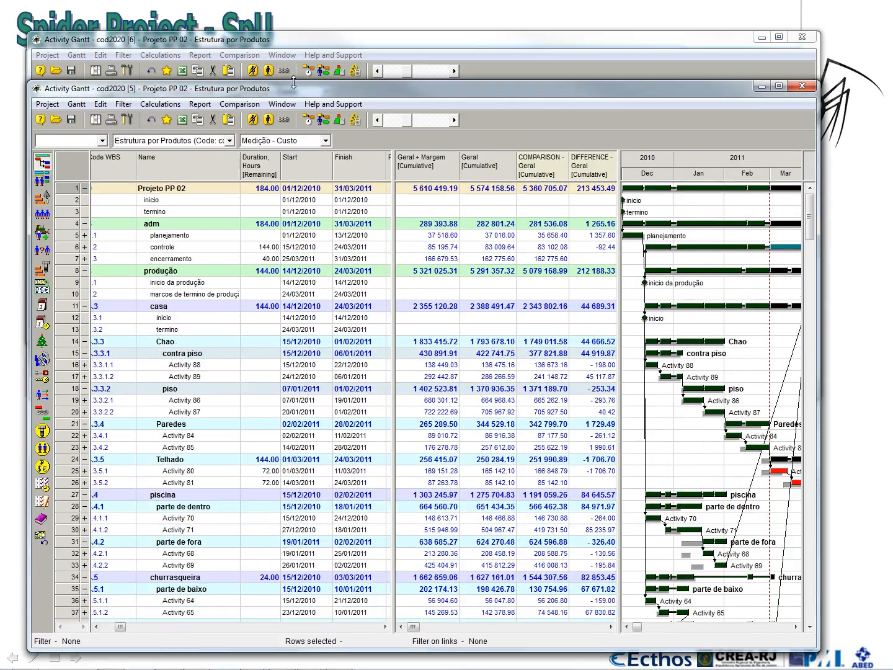
Apply the Analise de EVM configuration to the cod2020 [5] Gantt and fit its timescale to the whole project.
{"action": "left_click", "coordinate": [325, 140]}
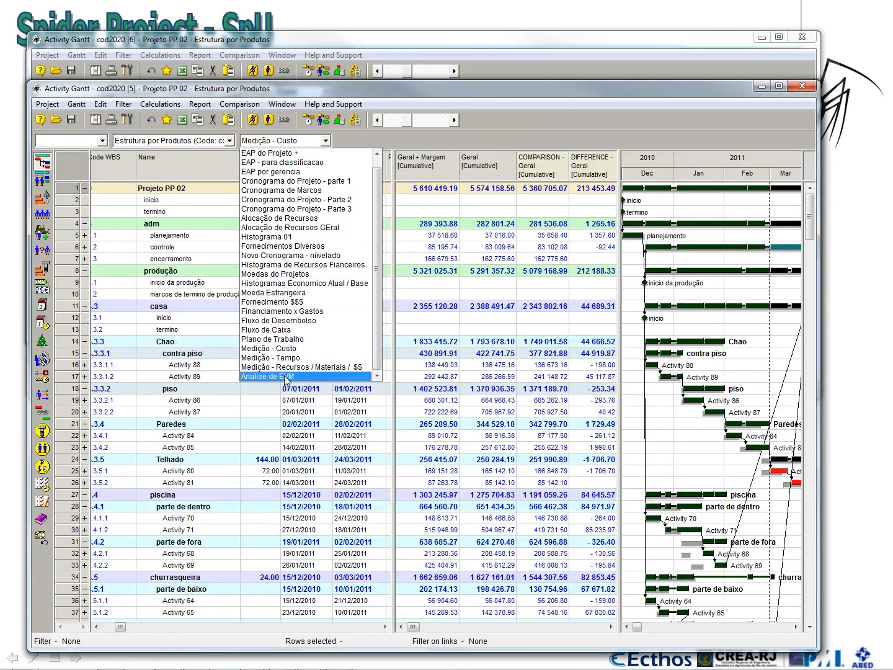
{"action": "left_click", "coordinate": [289, 376]}
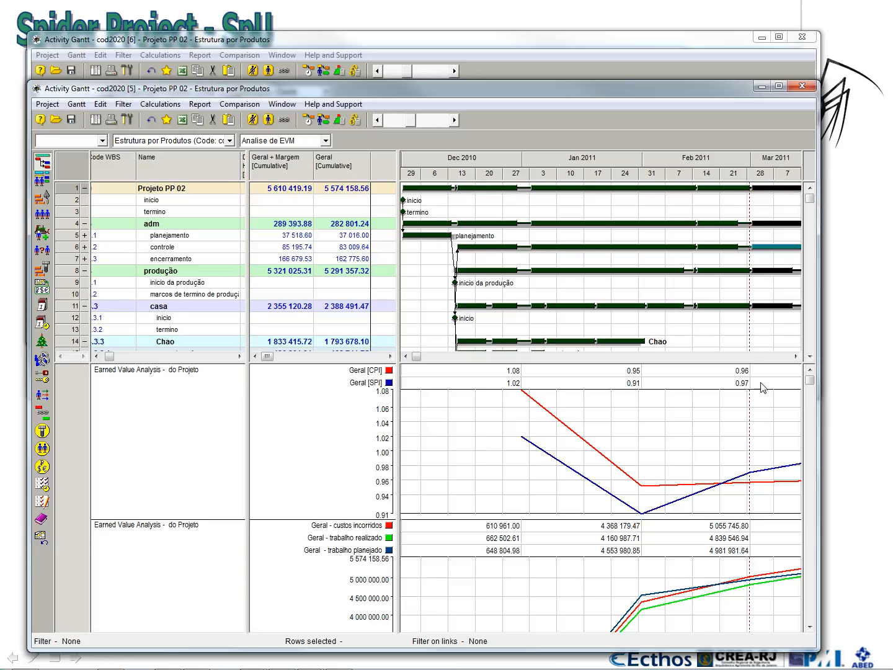
{"action": "right_click", "coordinate": [652, 164]}
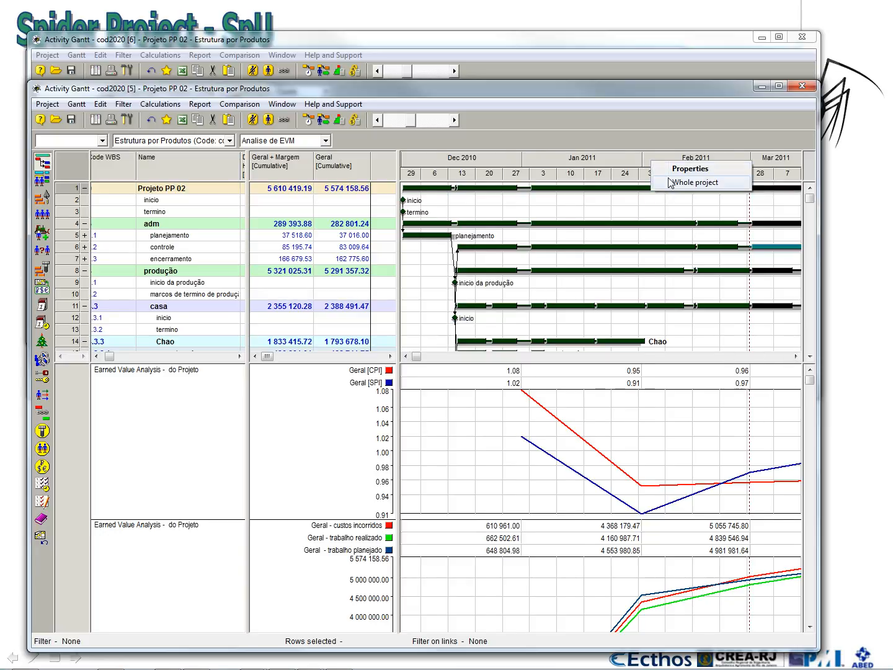
{"action": "left_click", "coordinate": [689, 182]}
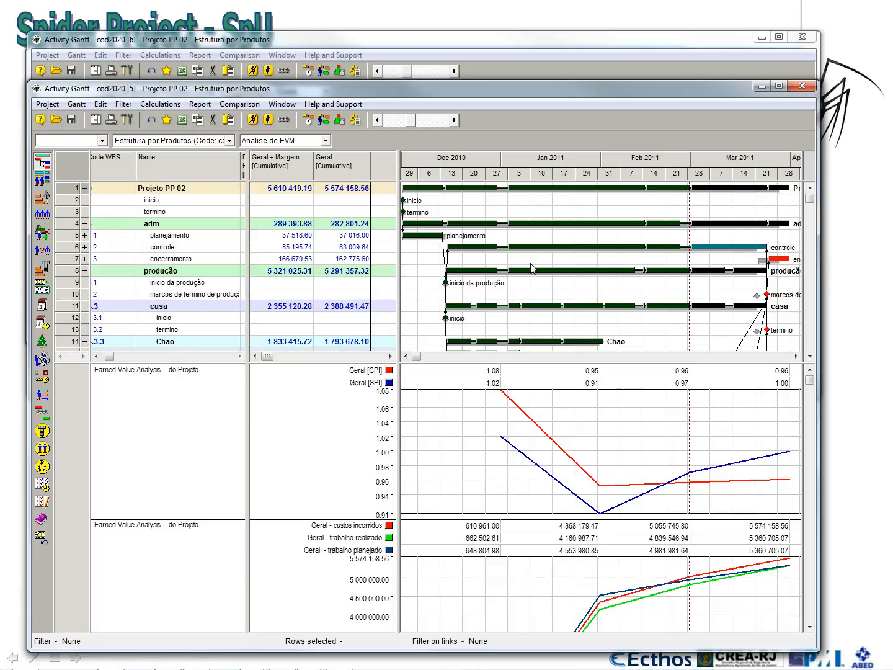
Bring the cod2020 [6] Gantt forward, make it taller, and show Analise de EVM with the timescale fitted to the whole project.
{"action": "left_click", "coordinate": [498, 73]}
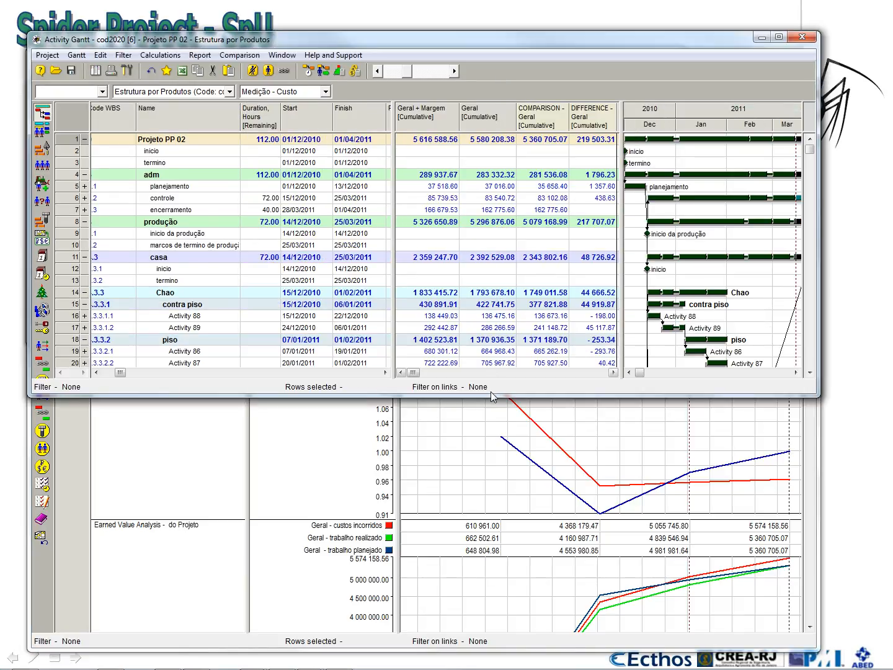
{"action": "left_click_drag", "start_coordinate": [490, 395], "coordinate": [490, 535]}
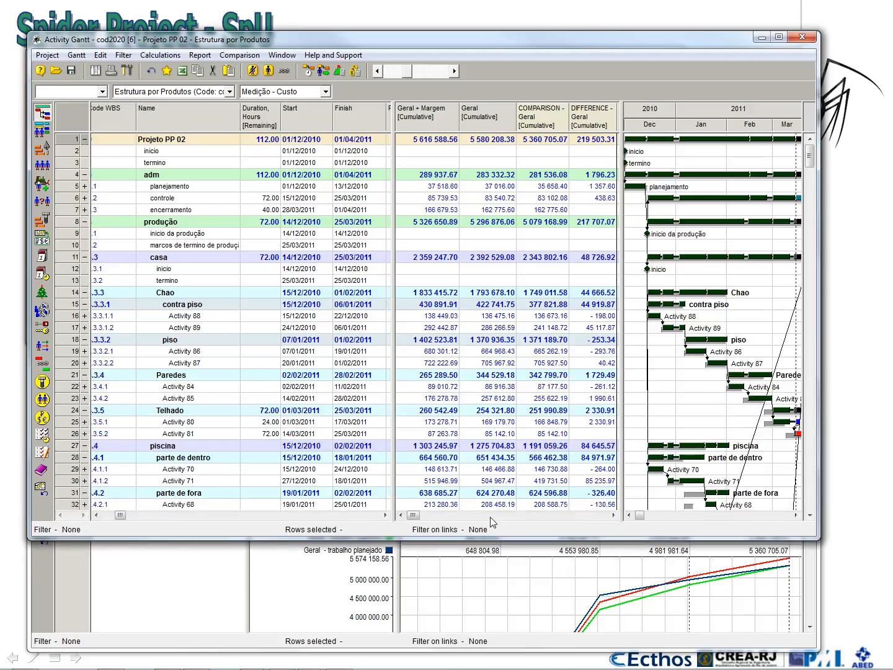
{"action": "left_click", "coordinate": [284, 95]}
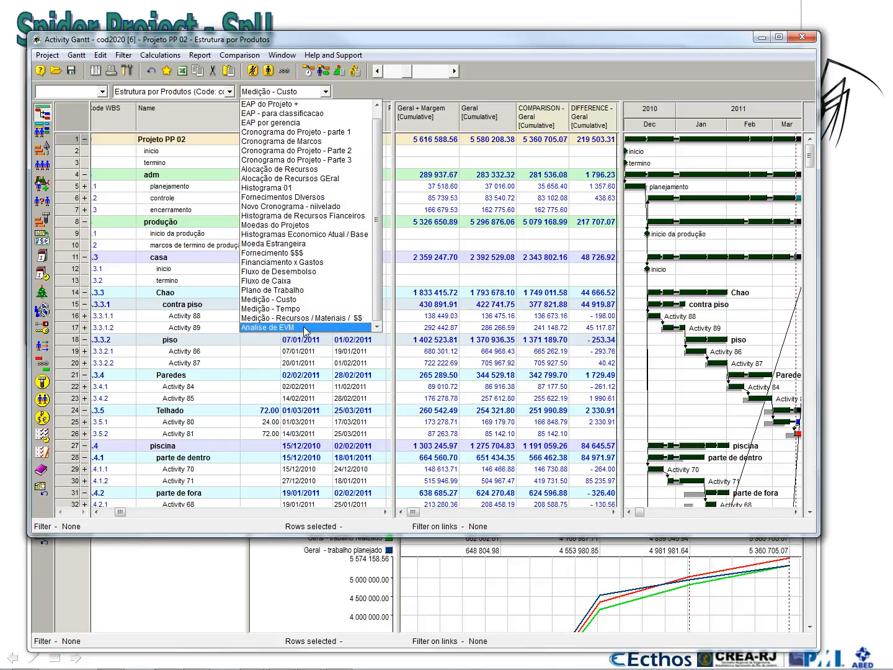
{"action": "left_click", "coordinate": [363, 322]}
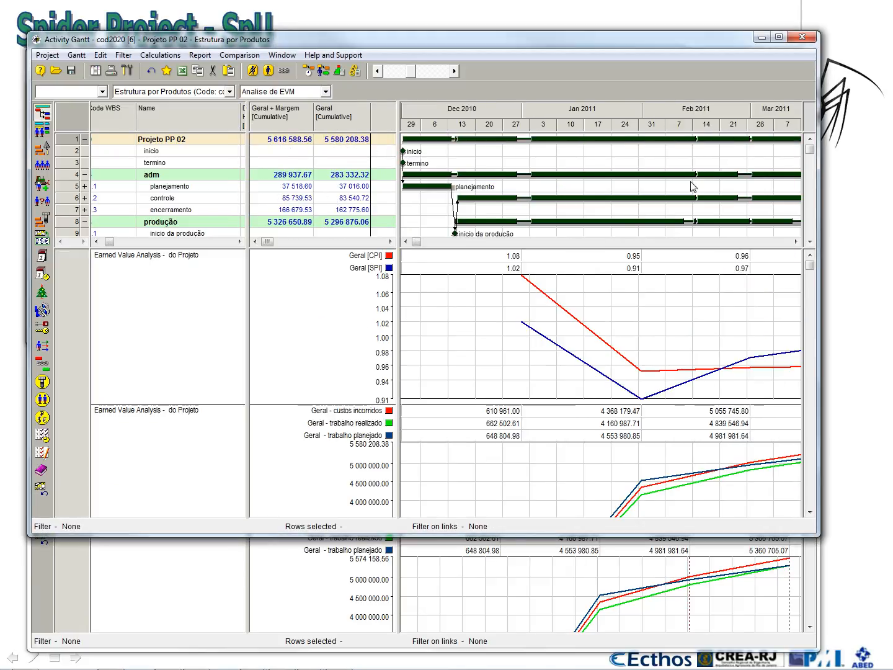
{"action": "right_click", "coordinate": [666, 110]}
{"action": "left_click", "coordinate": [709, 131]}
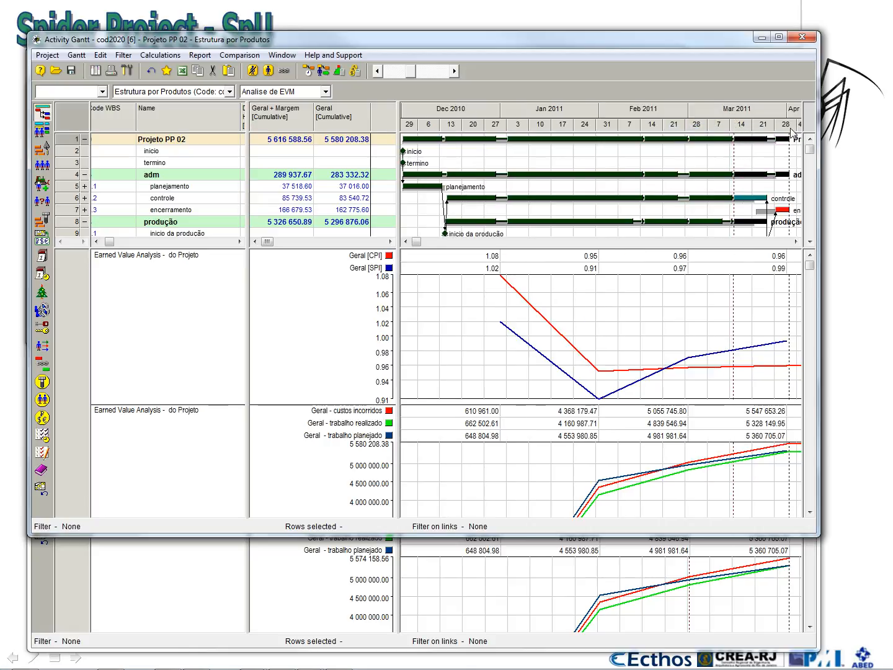
Place the cod2020 [6] Gantt beside version 5's EVM chart for comparison and compress its timescale two steps to include April 2011.
{"action": "left_click_drag", "start_coordinate": [738, 42], "coordinate": [523, 60]}
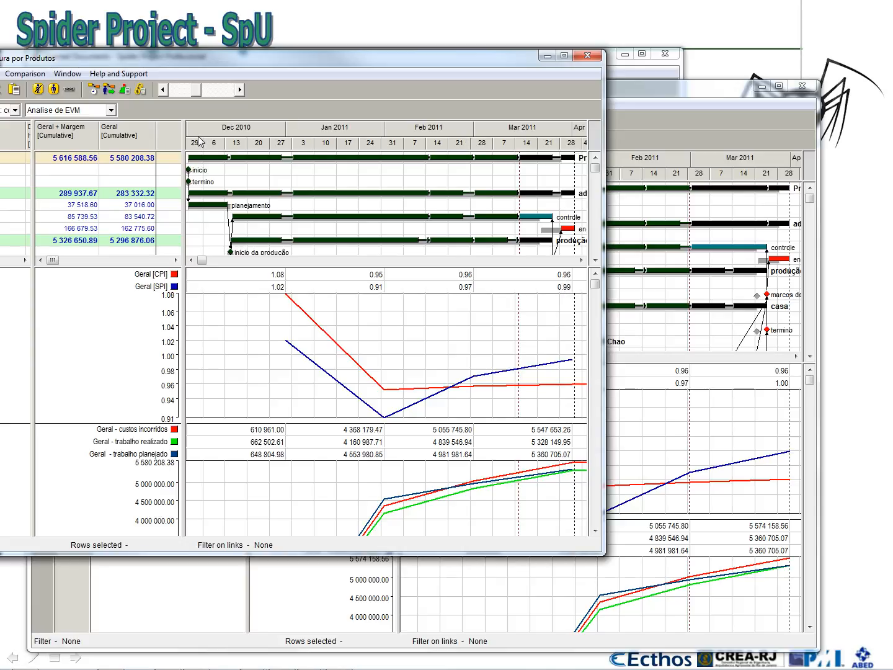
{"action": "left_click", "coordinate": [163, 90]}
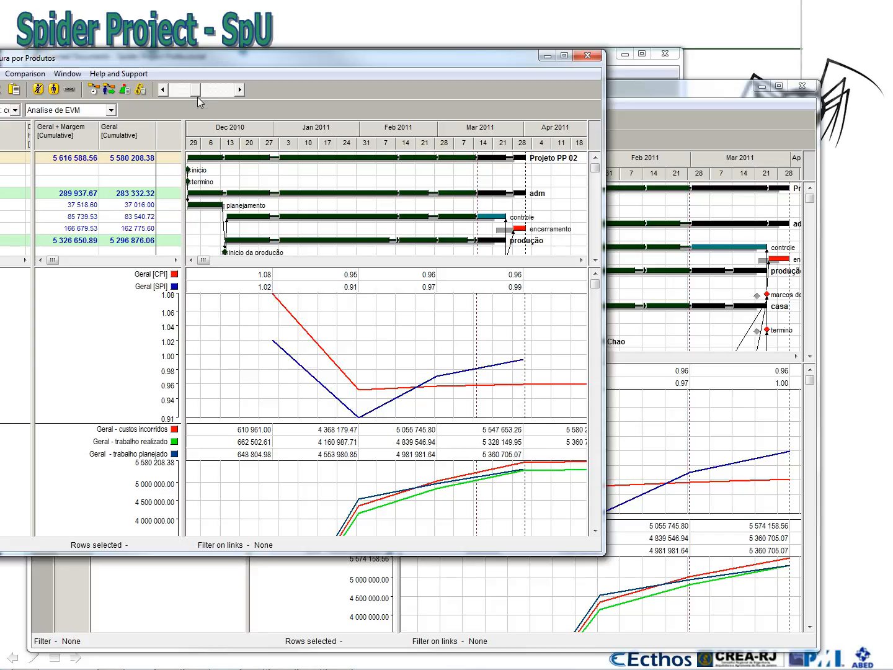
{"action": "left_click", "coordinate": [162, 90]}
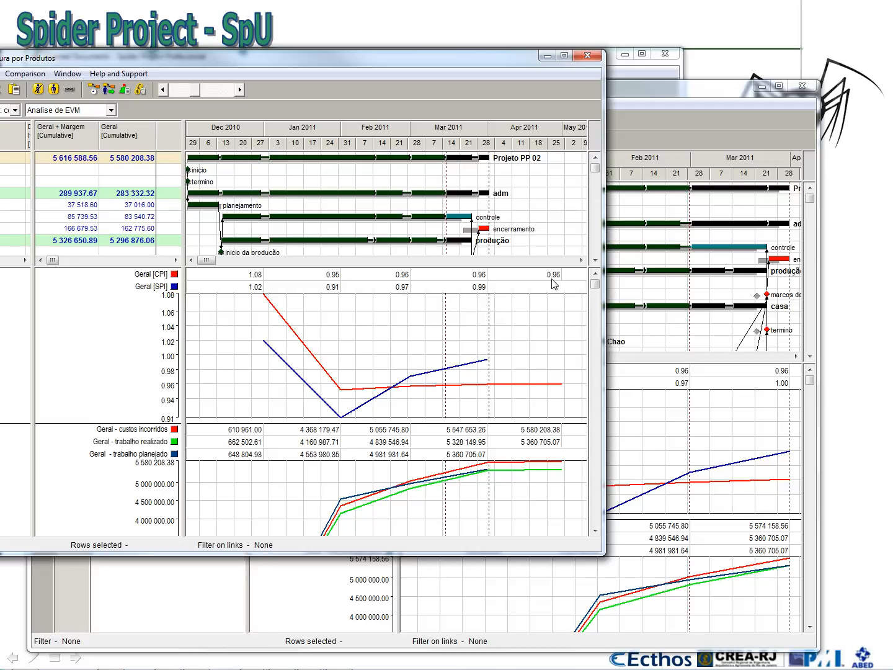
Close both Gantts and the Scheduling Report, then reposition and narrow the Opened Documents window.
{"action": "left_click", "coordinate": [587, 55]}
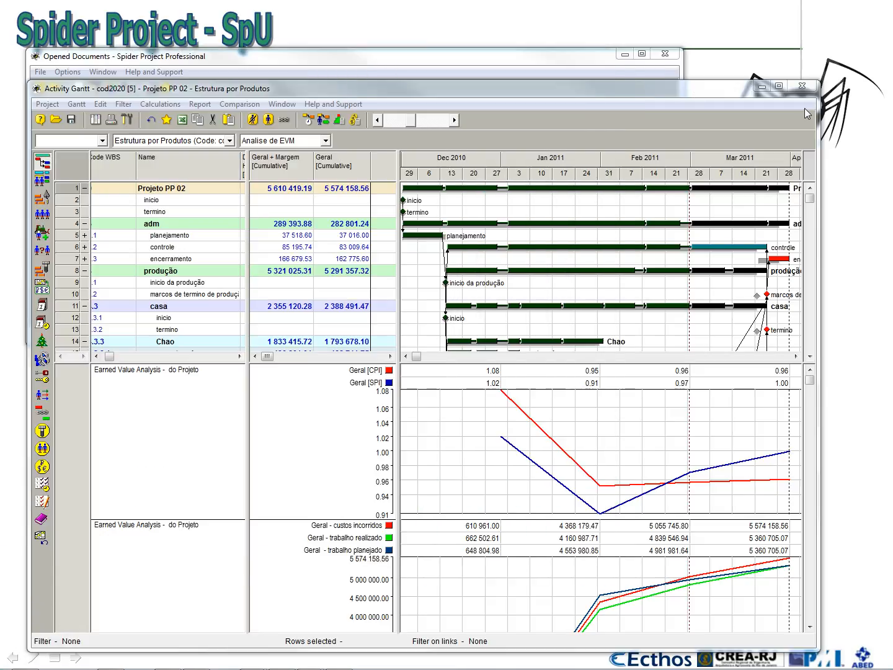
{"action": "left_click", "coordinate": [802, 86]}
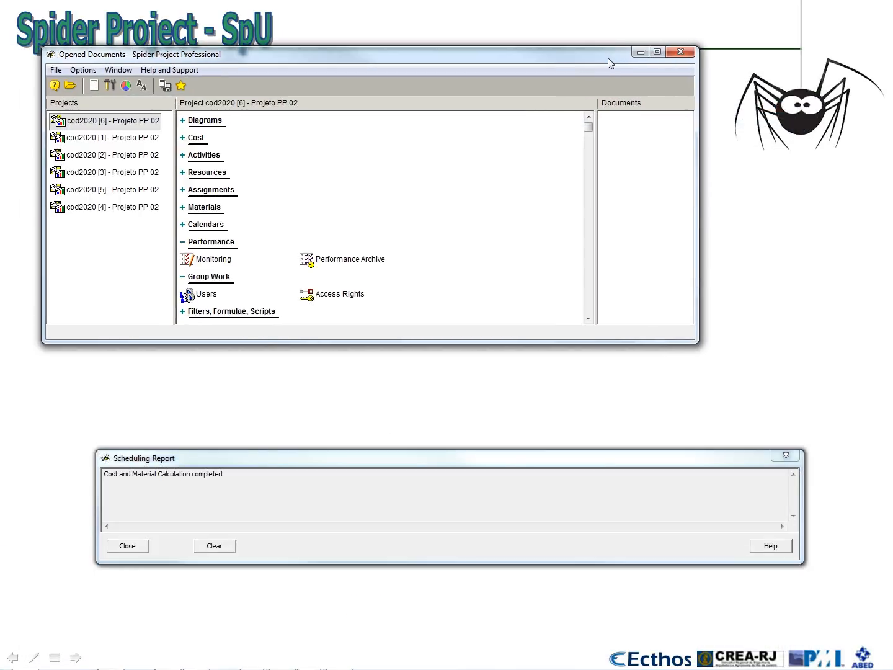
{"action": "left_click_drag", "start_coordinate": [608, 57], "coordinate": [620, 58]}
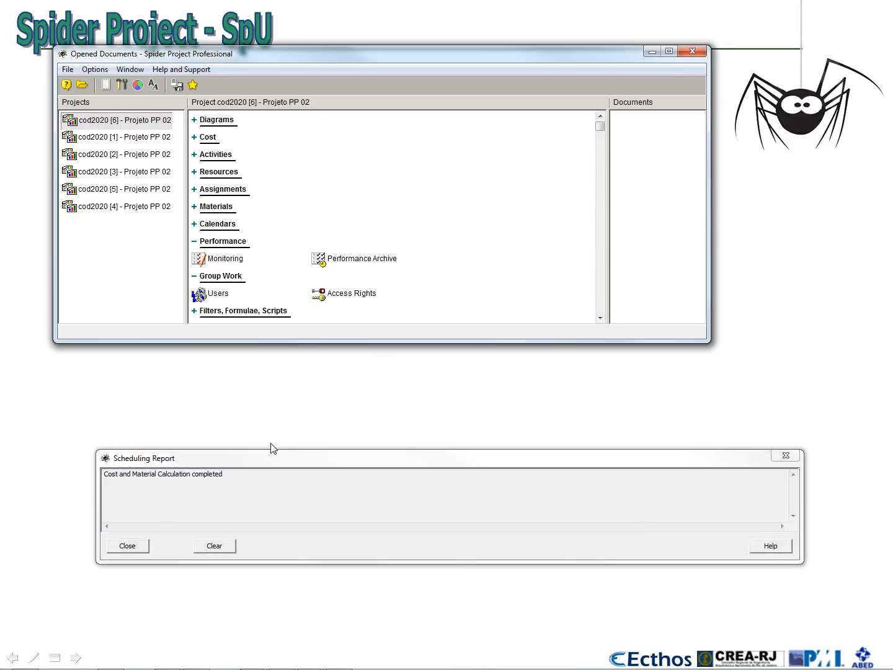
{"action": "left_click", "coordinate": [128, 548]}
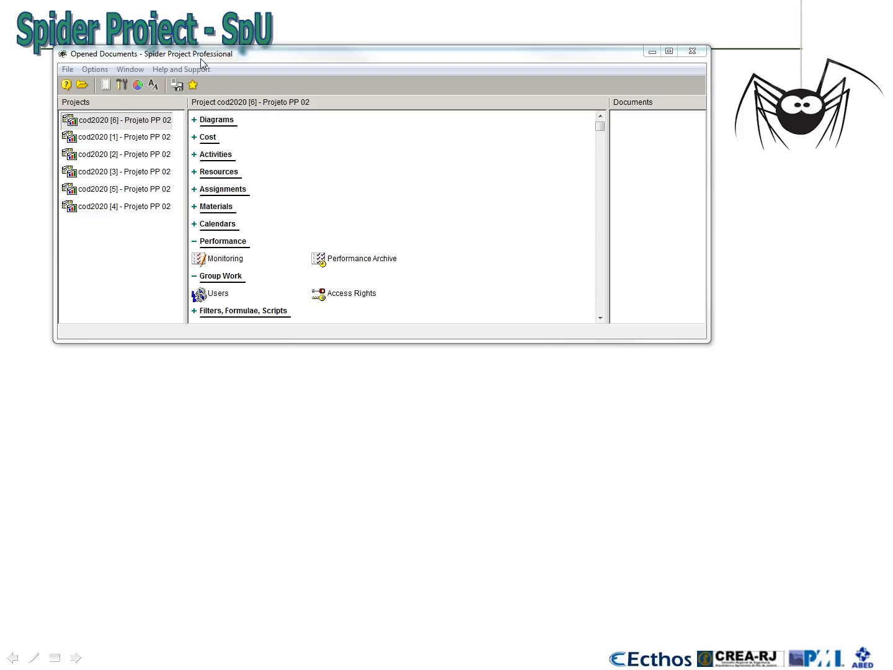
{"action": "left_click_drag", "start_coordinate": [201, 59], "coordinate": [188, 80]}
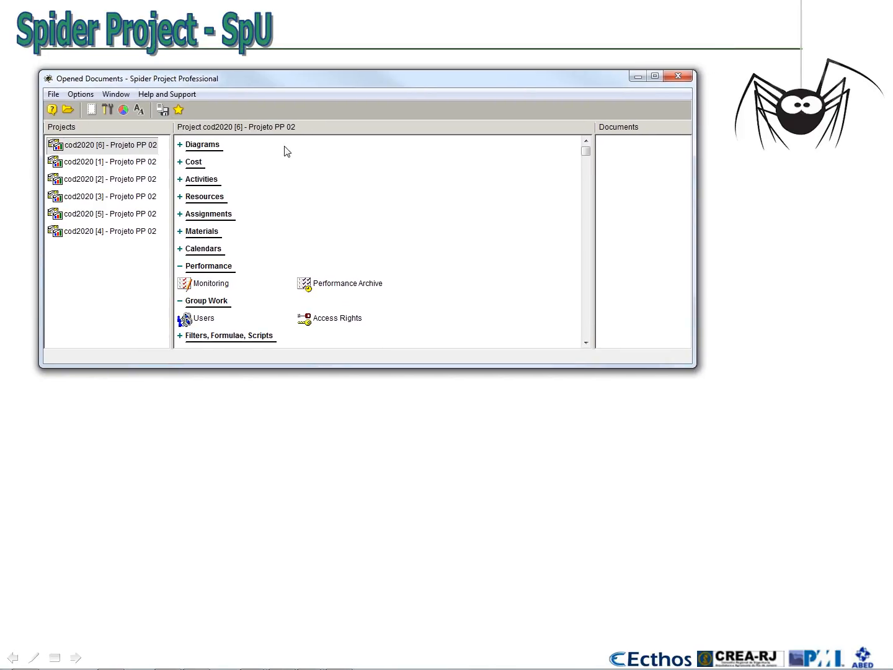
{"action": "left_click_drag", "start_coordinate": [686, 365], "coordinate": [650, 363]}
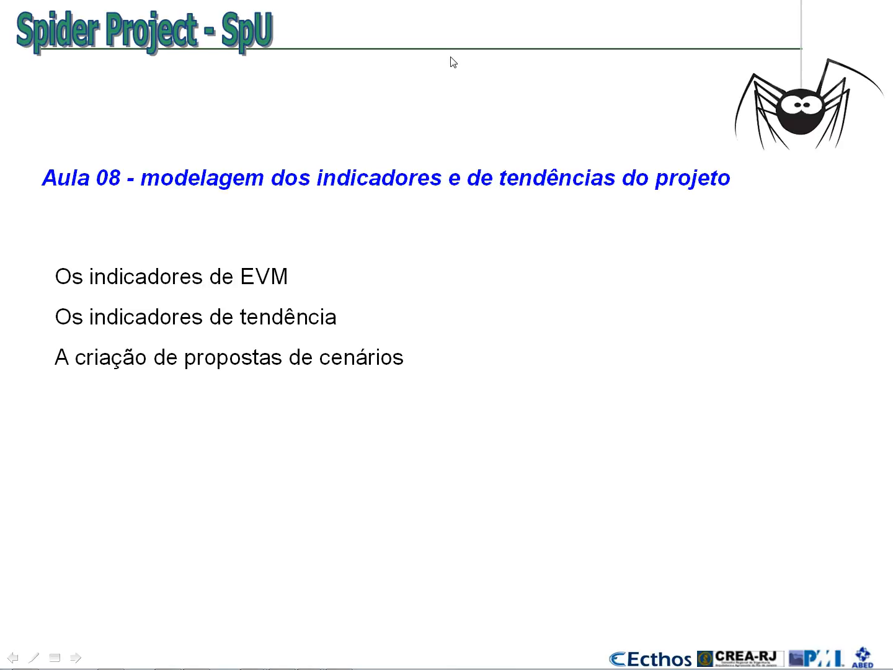
Return to Spider Project, open the cod2020 [5] Activity Gantt, and narrow both table panes to widen the EVM chart.
{"action": "key", "text": "alt+Tab"}
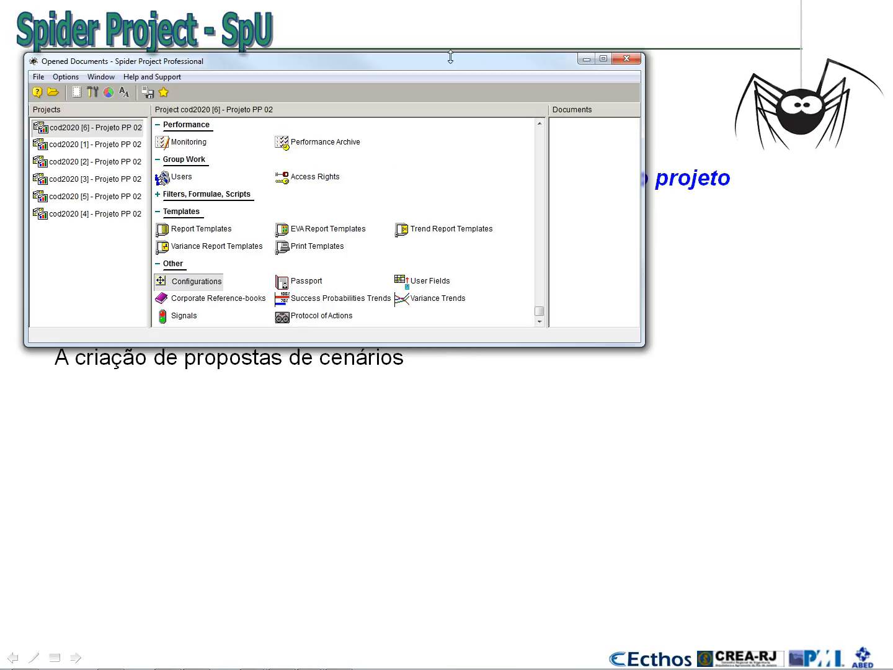
{"action": "double_click", "coordinate": [107, 197]}
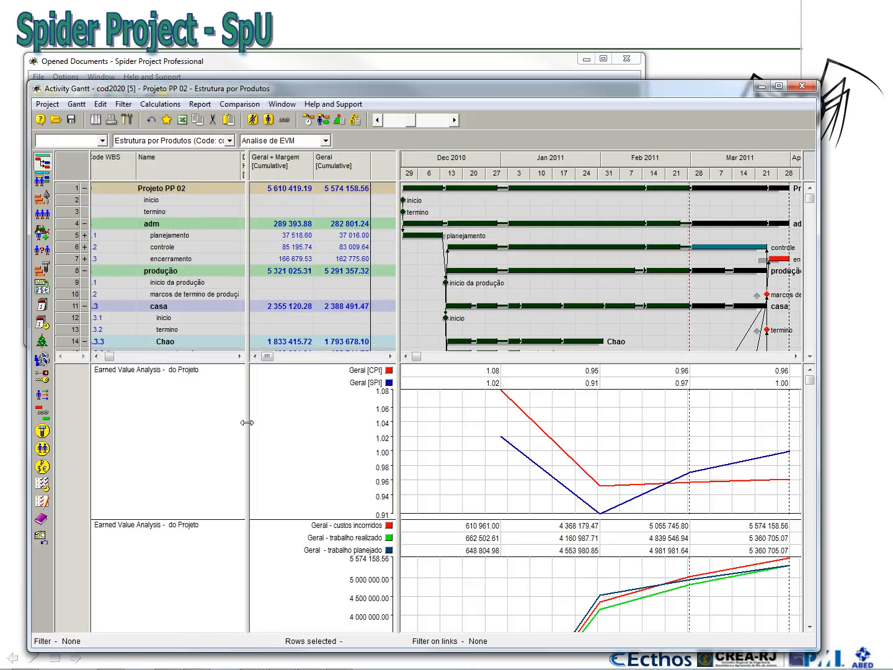
{"action": "left_click_drag", "start_coordinate": [247, 423], "coordinate": [120, 427]}
{"action": "left_click_drag", "start_coordinate": [397, 388], "coordinate": [199, 409]}
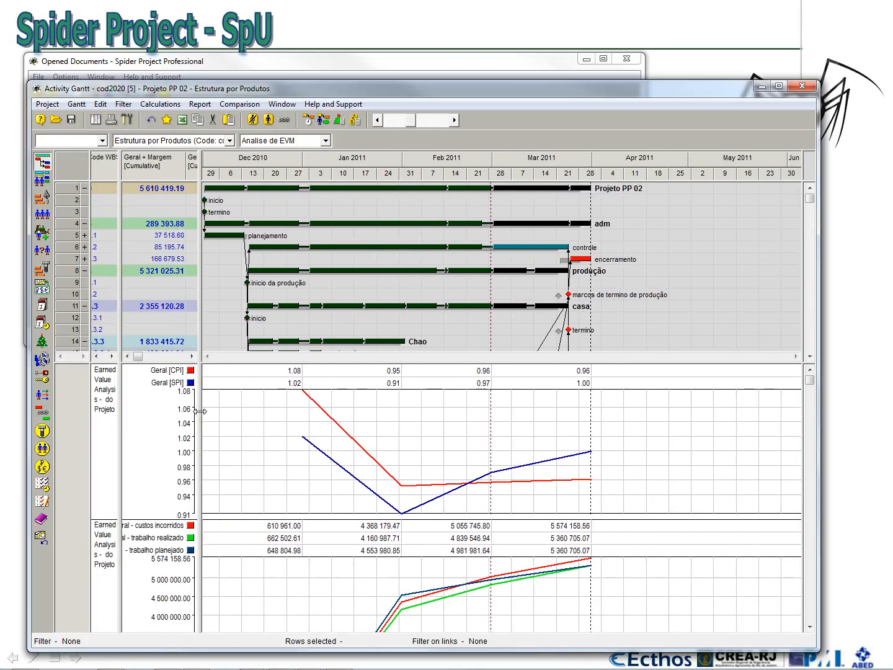
Fit the cod2020 [5] Gantt's timescale to the whole project and paste a screenshot of its window into an enlarged Paint window, showing the EVM chart.
{"action": "right_click", "coordinate": [510, 156]}
{"action": "left_click", "coordinate": [527, 177]}
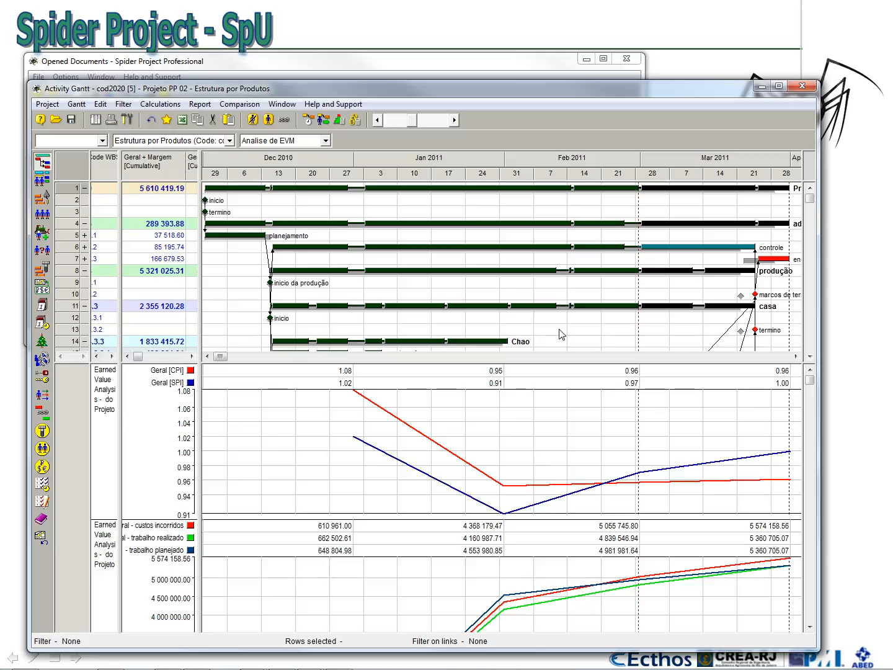
{"action": "mouse_move", "coordinate": [225, 668]}
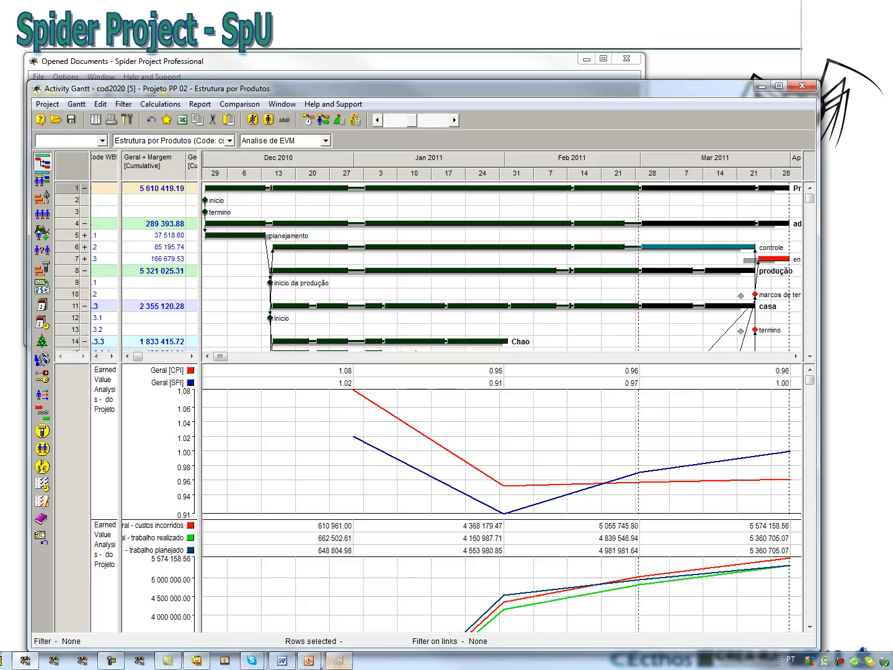
{"action": "left_click", "coordinate": [339, 661]}
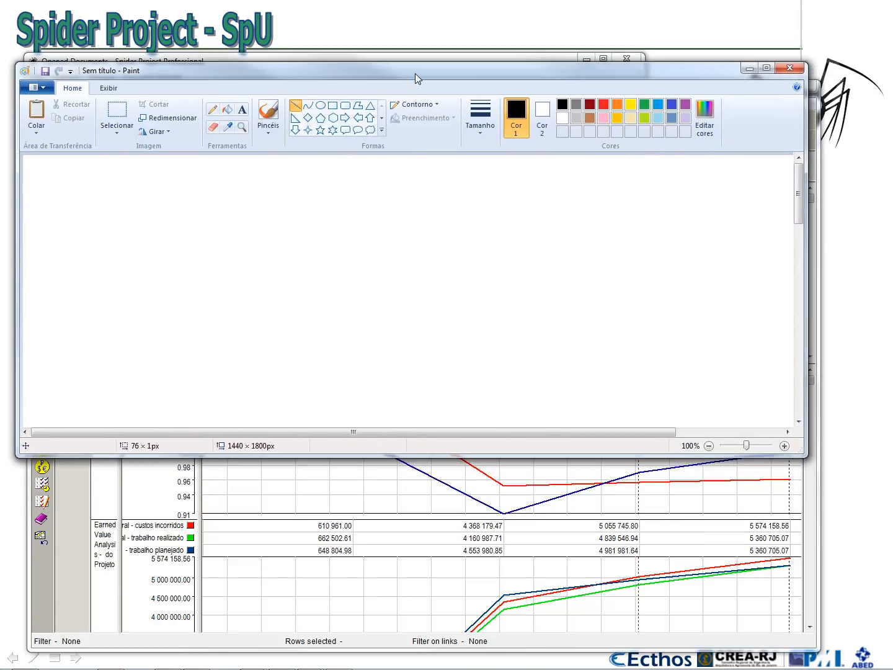
{"action": "mouse_move", "coordinate": [801, 445]}
{"action": "left_mouse_down"}
{"action": "mouse_move", "coordinate": [845, 608]}
{"action": "mouse_move", "coordinate": [842, 601]}
{"action": "left_mouse_up"}
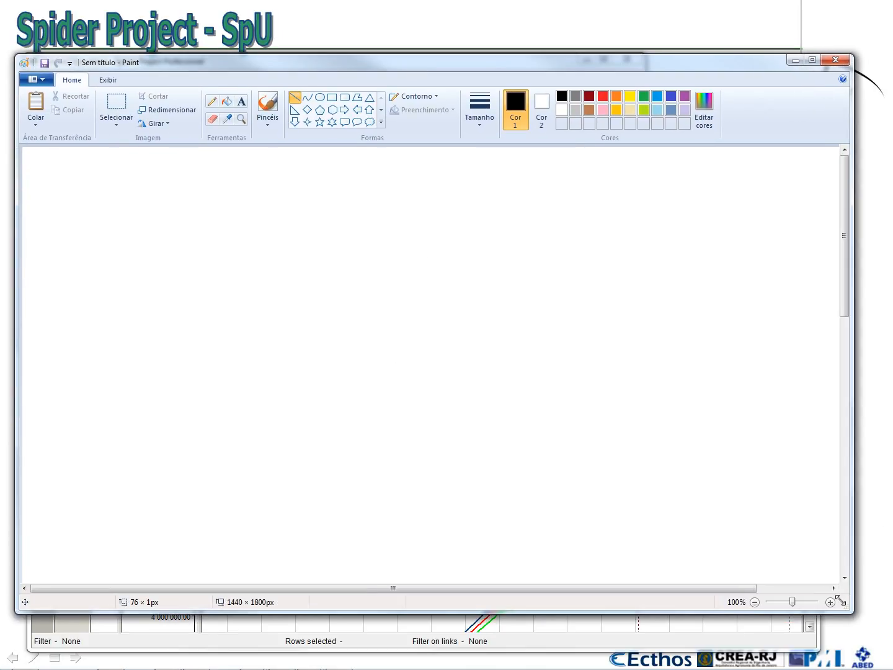
{"action": "key", "text": "ctrl+v"}
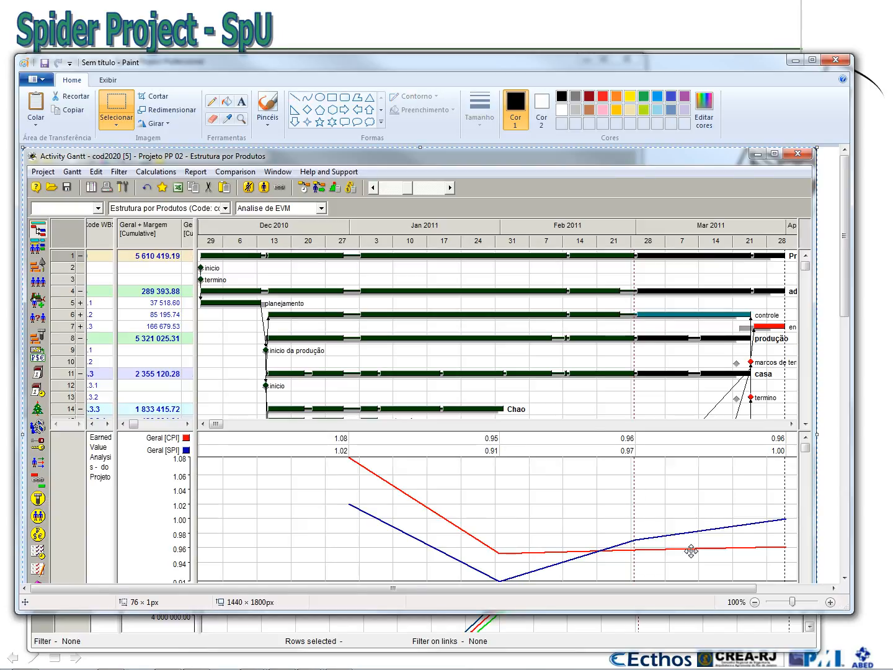
{"action": "mouse_move", "coordinate": [592, 433]}
{"action": "left_mouse_down"}
{"action": "mouse_move", "coordinate": [557, 358]}
{"action": "mouse_move", "coordinate": [552, 311]}
{"action": "mouse_move", "coordinate": [566, 343]}
{"action": "mouse_move", "coordinate": [566, 376]}
{"action": "left_mouse_up"}
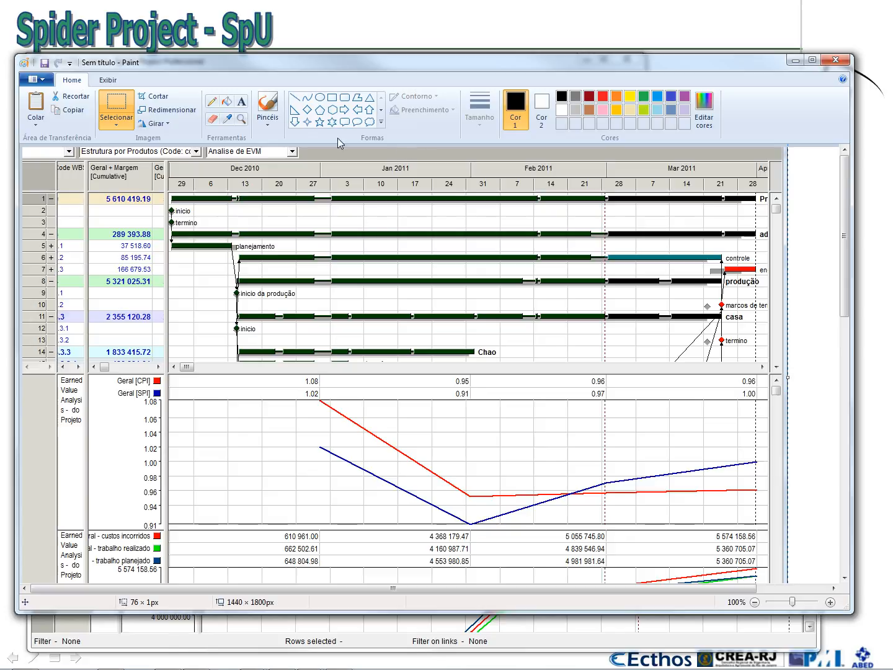
Draw green vertical lines at the project start and mid-December 2010, giving the mid-December line the second-thinnest width.
{"action": "left_click", "coordinate": [295, 97]}
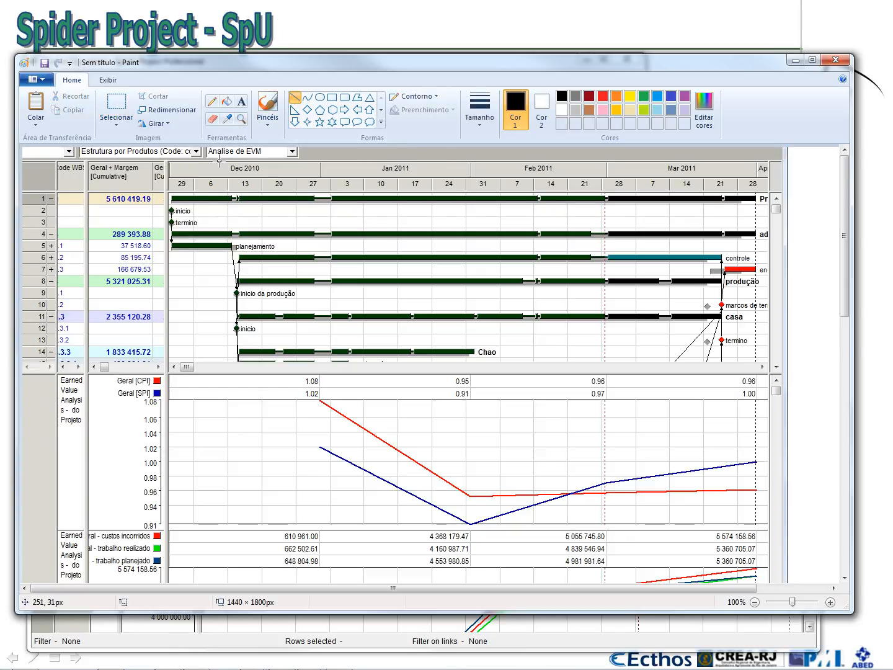
{"action": "left_click", "coordinate": [645, 97]}
{"action": "left_click_drag", "start_coordinate": [169, 167], "coordinate": [177, 569]}
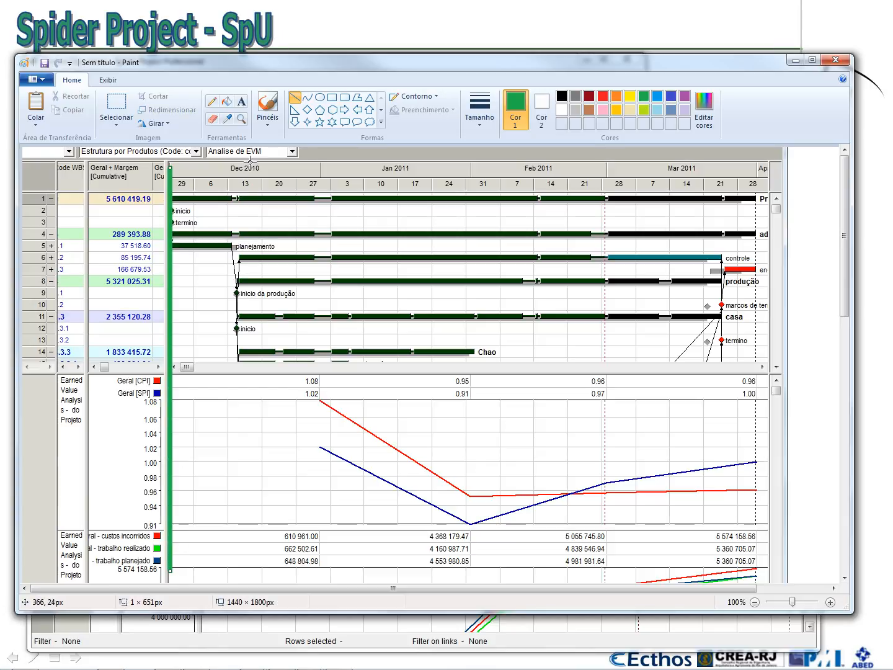
{"action": "left_click_drag", "start_coordinate": [245, 163], "coordinate": [246, 579]}
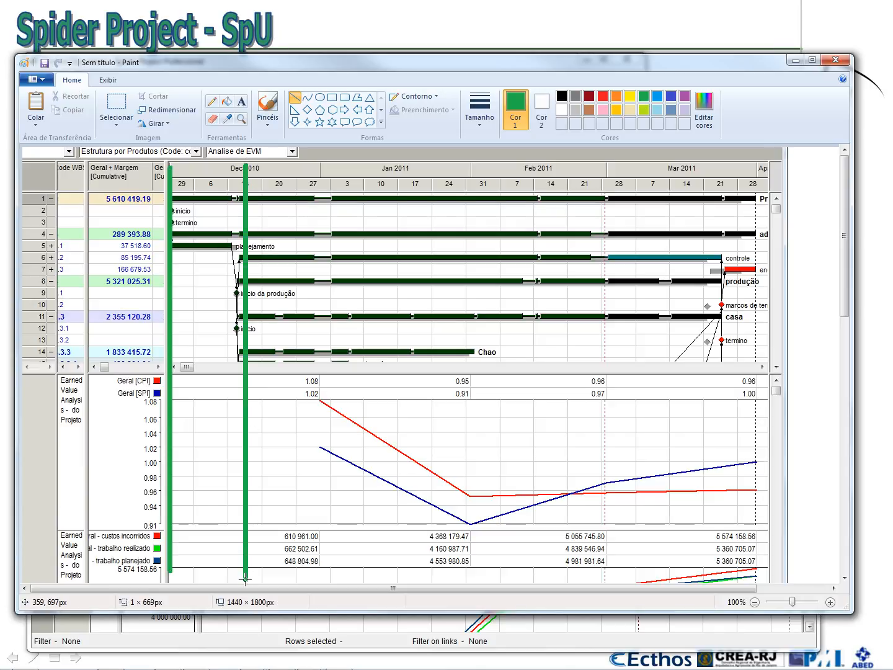
{"action": "left_click", "coordinate": [480, 109]}
{"action": "left_click", "coordinate": [486, 165]}
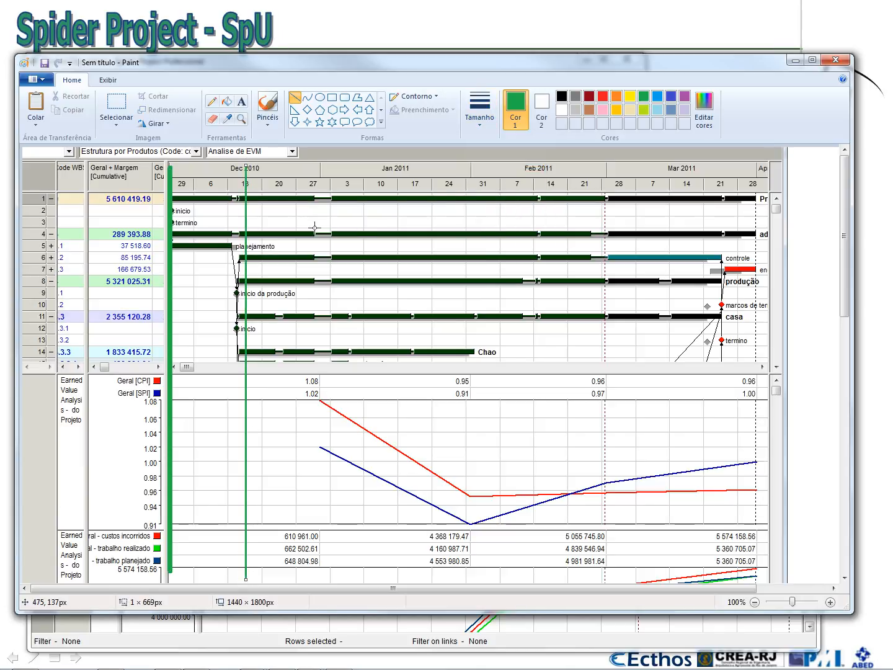
Draw green vertical lines at the end of December, mid-February, the end of February and the project end, giving the last one the thickest width.
{"action": "left_click_drag", "start_coordinate": [320, 162], "coordinate": [317, 563]}
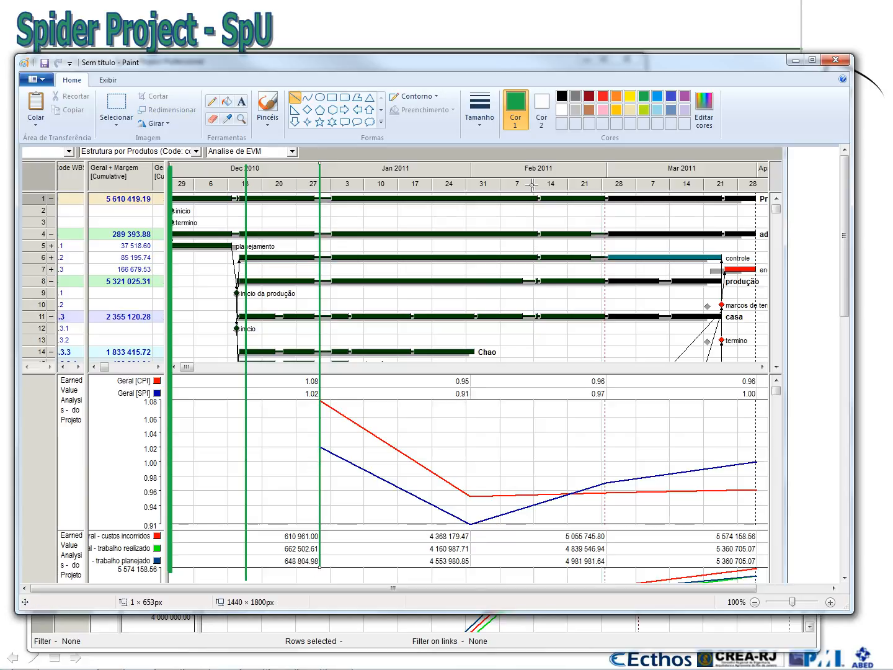
{"action": "left_click_drag", "start_coordinate": [537, 162], "coordinate": [537, 582]}
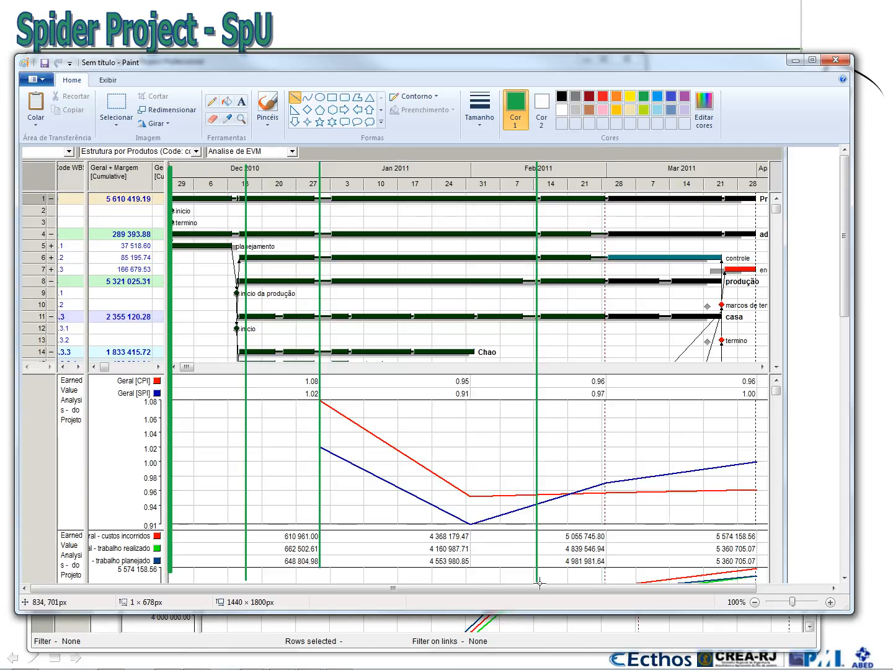
{"action": "left_click_drag", "start_coordinate": [603, 163], "coordinate": [609, 571]}
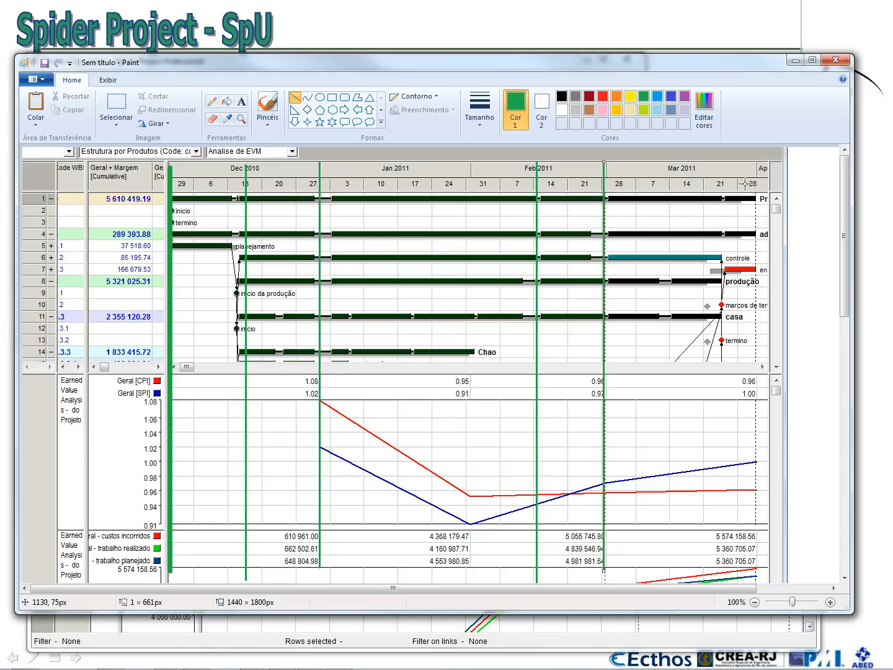
{"action": "left_click", "coordinate": [757, 162]}
{"action": "left_click_drag", "start_coordinate": [757, 162], "coordinate": [757, 583]}
{"action": "left_click", "coordinate": [487, 122]}
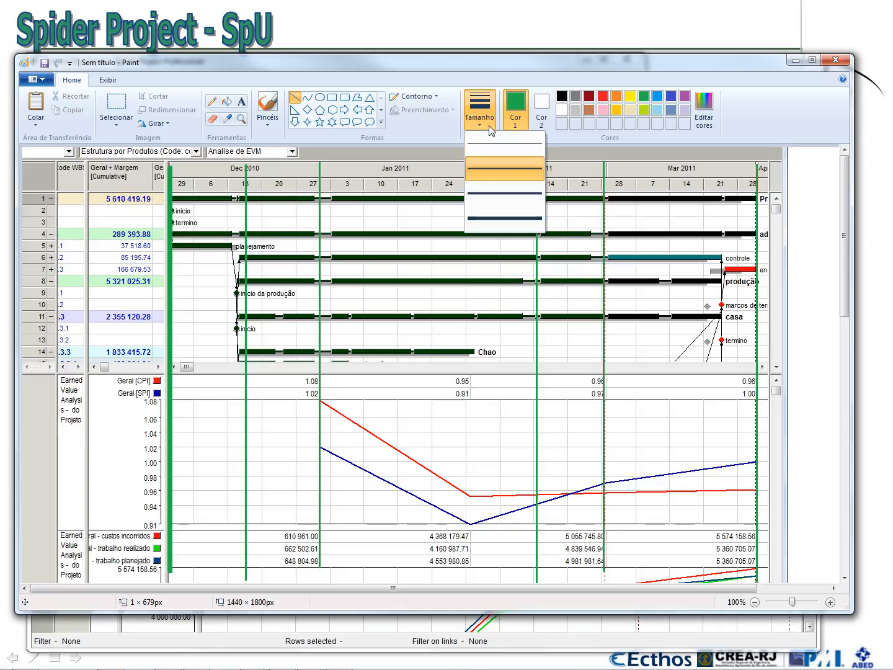
{"action": "left_click", "coordinate": [490, 218]}
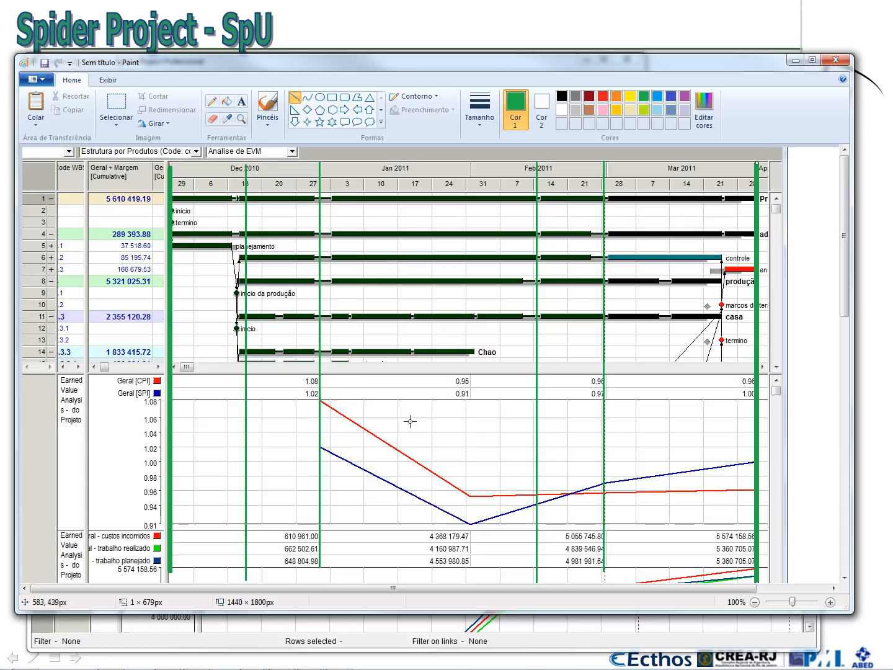
Draw a thick blue curve following the SPI line from the end of December to the end of February, bent down to its January low.
{"action": "mouse_move", "coordinate": [845, 278]}
{"action": "left_mouse_down"}
{"action": "mouse_move", "coordinate": [846, 300]}
{"action": "mouse_move", "coordinate": [844, 281]}
{"action": "left_mouse_up"}
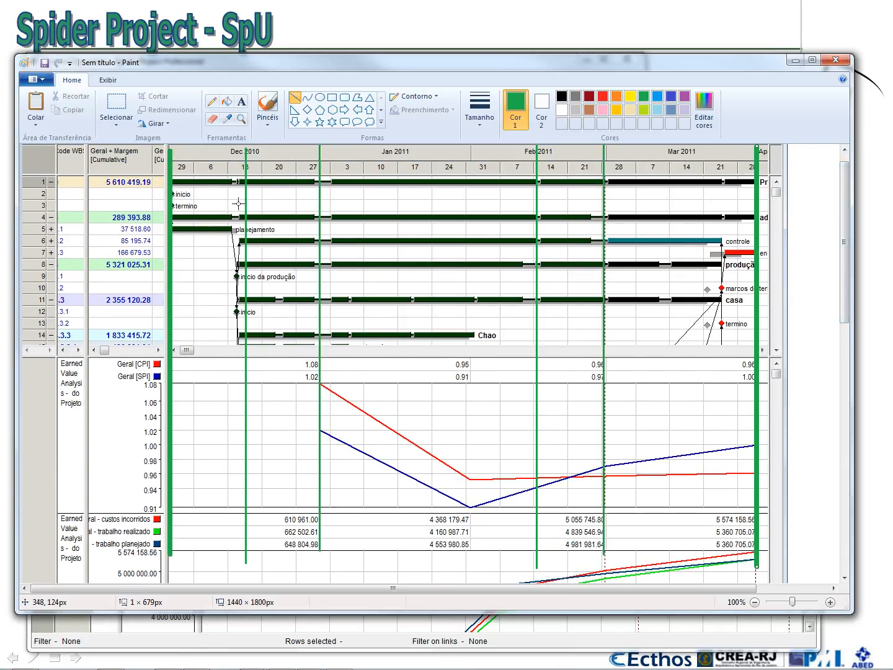
{"action": "left_click", "coordinate": [307, 97]}
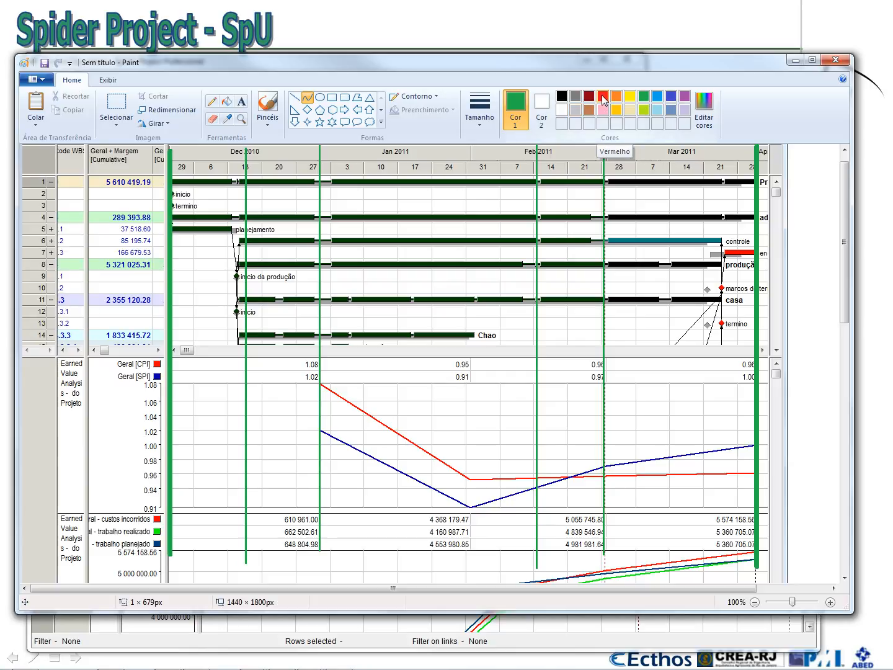
{"action": "left_click", "coordinate": [670, 97]}
{"action": "mouse_move", "coordinate": [317, 430]}
{"action": "left_mouse_down"}
{"action": "mouse_move", "coordinate": [353, 453]}
{"action": "mouse_move", "coordinate": [549, 471]}
{"action": "mouse_move", "coordinate": [601, 465]}
{"action": "left_mouse_up"}
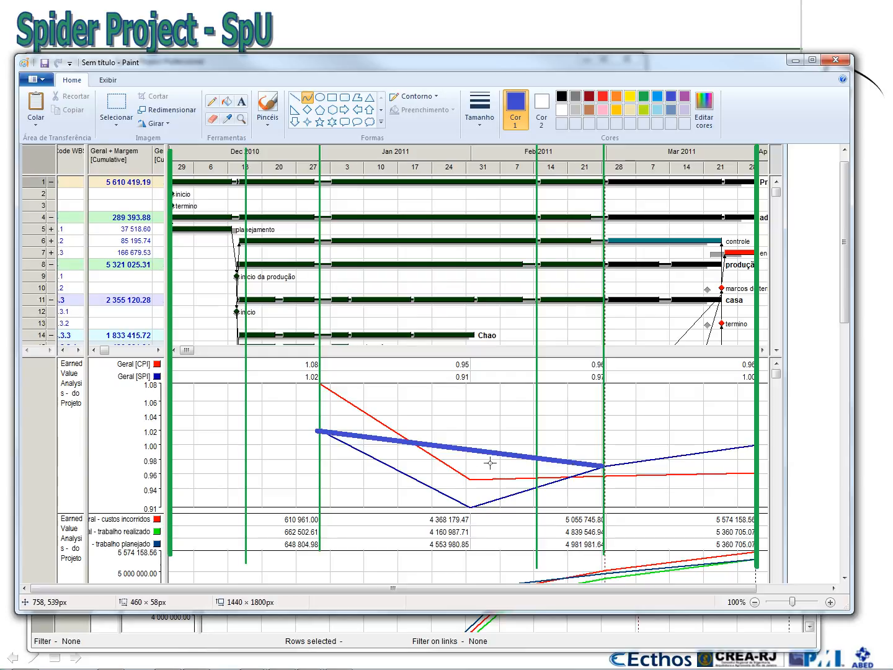
{"action": "mouse_move", "coordinate": [476, 457]}
{"action": "left_mouse_down"}
{"action": "mouse_move", "coordinate": [478, 512]}
{"action": "mouse_move", "coordinate": [459, 516]}
{"action": "left_mouse_up"}
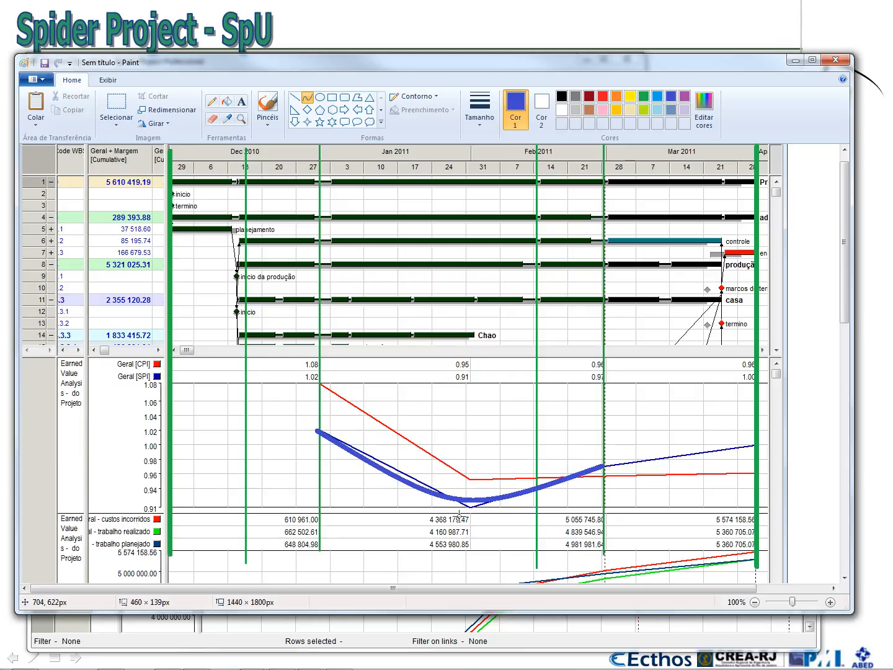
{"action": "left_click", "coordinate": [477, 511]}
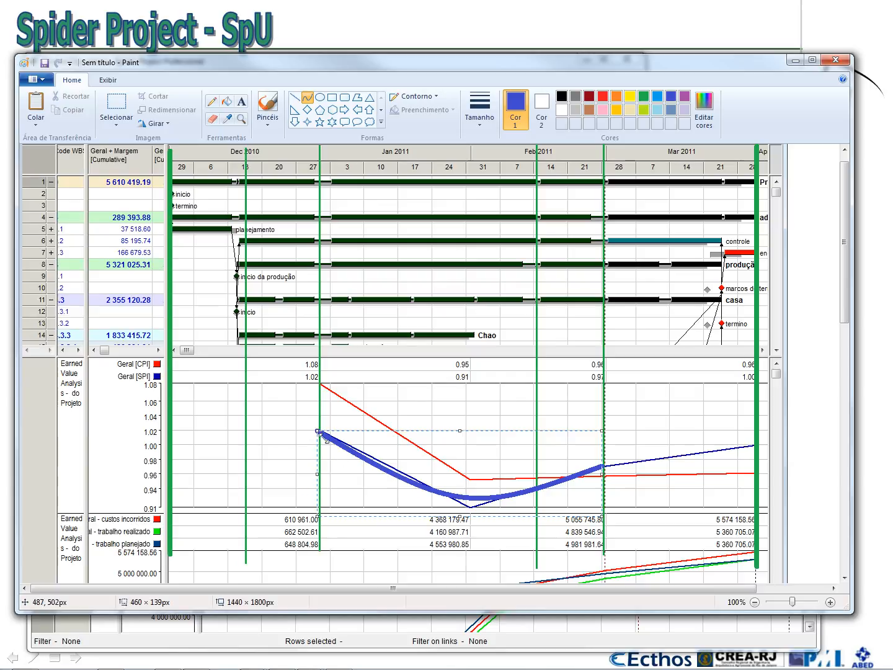
Mark the three SPI points on the blue curve with hexagons about 40 px high, outlined in the second-thinnest width.
{"action": "left_click", "coordinate": [333, 109]}
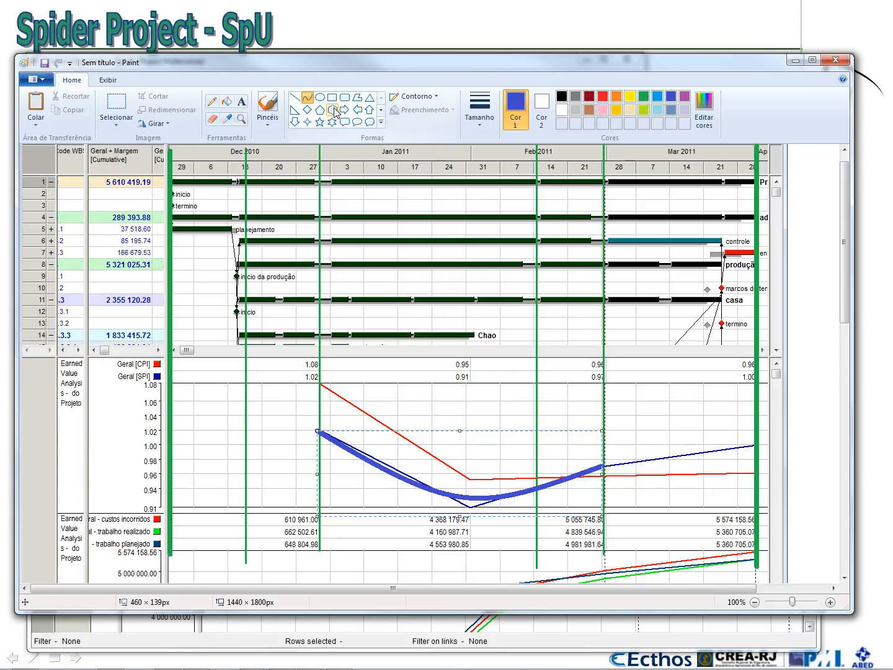
{"action": "left_click_drag", "start_coordinate": [310, 422], "coordinate": [330, 447]}
{"action": "left_click", "coordinate": [490, 124]}
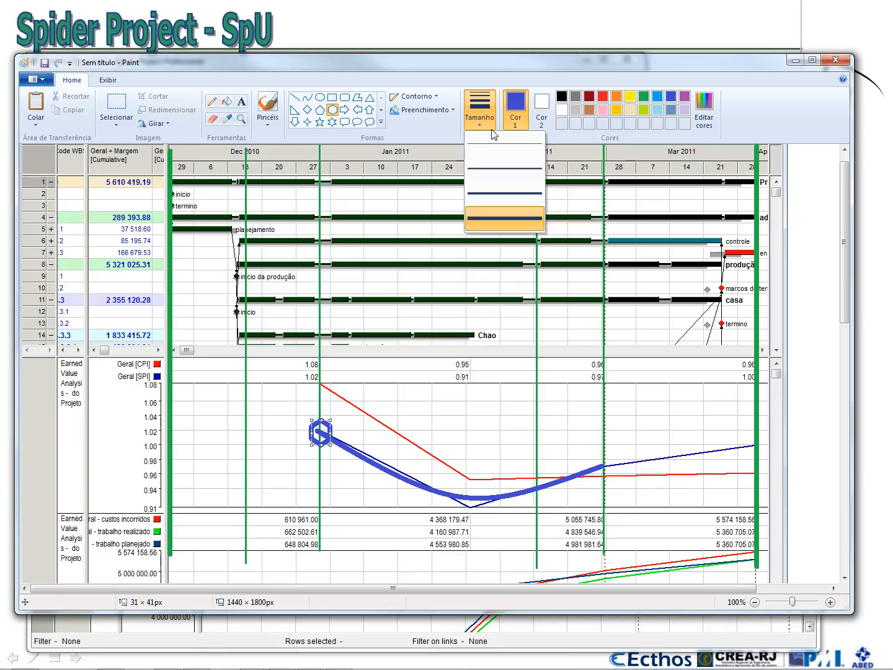
{"action": "left_click", "coordinate": [504, 168]}
{"action": "left_click_drag", "start_coordinate": [459, 488], "coordinate": [482, 514]}
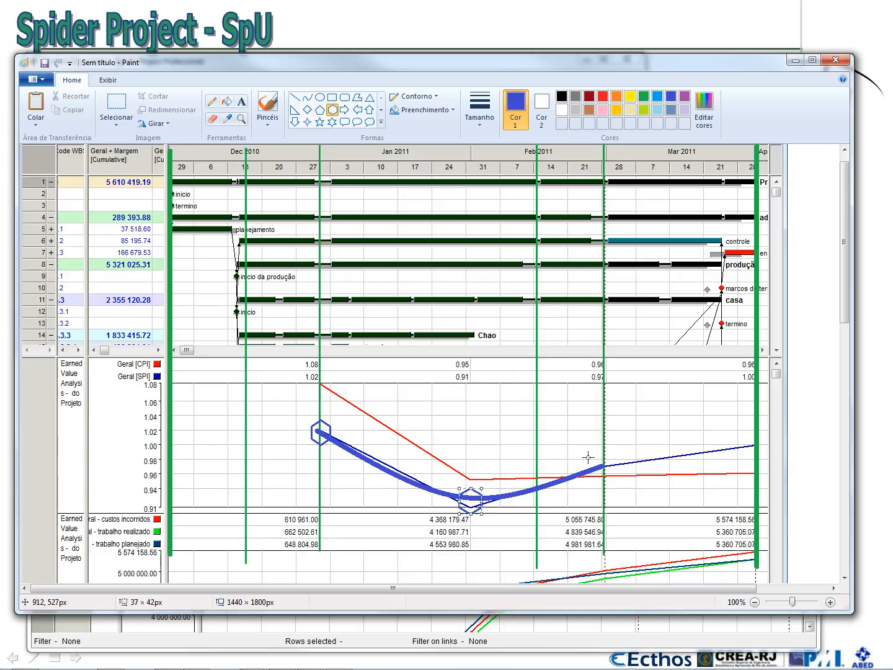
{"action": "left_click_drag", "start_coordinate": [592, 453], "coordinate": [616, 477]}
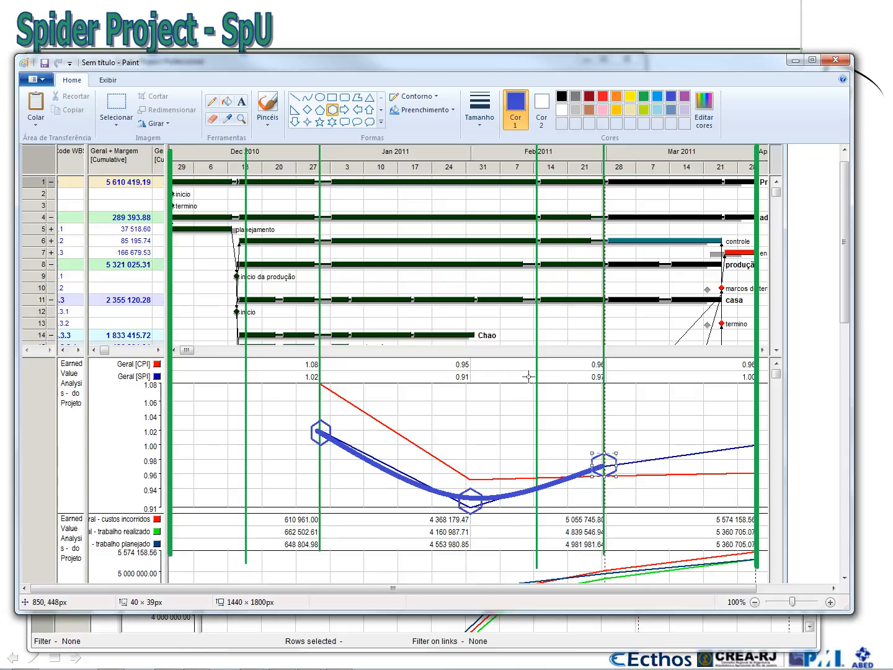
Draw a blue trend line about 429 × 225 px rising from the end-of-February hexagon past the project end, in the thickest width.
{"action": "left_click", "coordinate": [295, 97]}
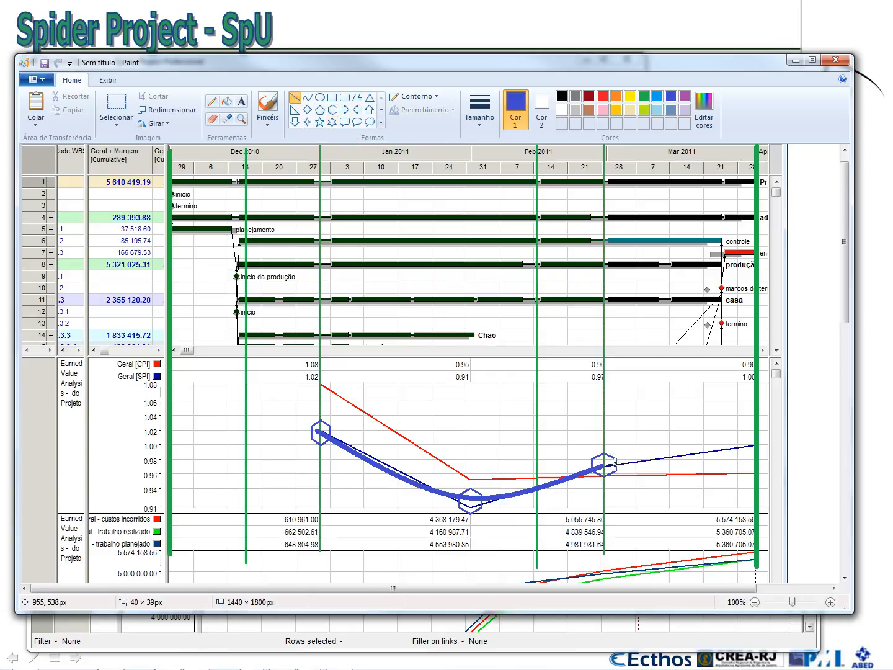
{"action": "left_click_drag", "start_coordinate": [611, 462], "coordinate": [876, 323]}
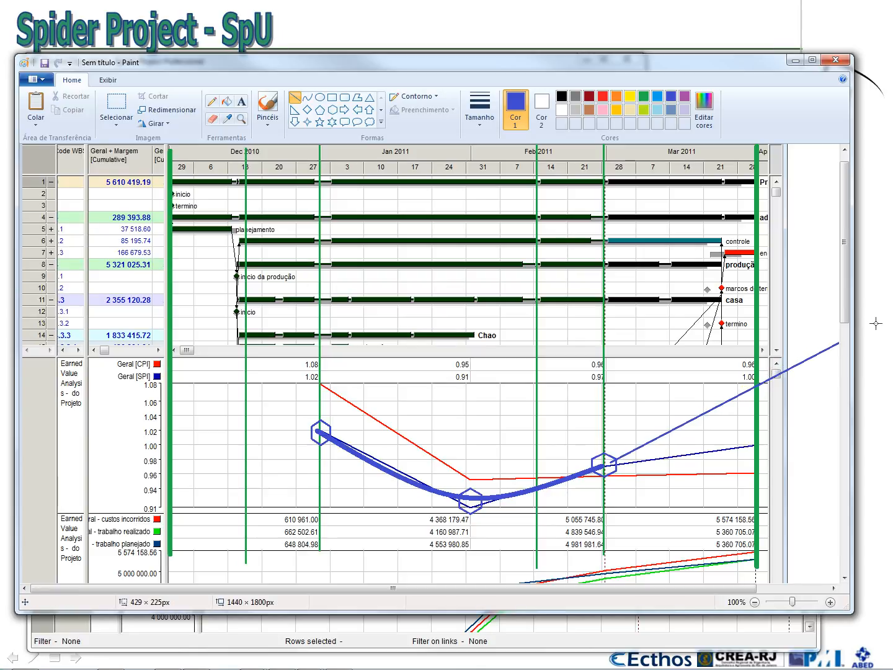
{"action": "left_click", "coordinate": [490, 121]}
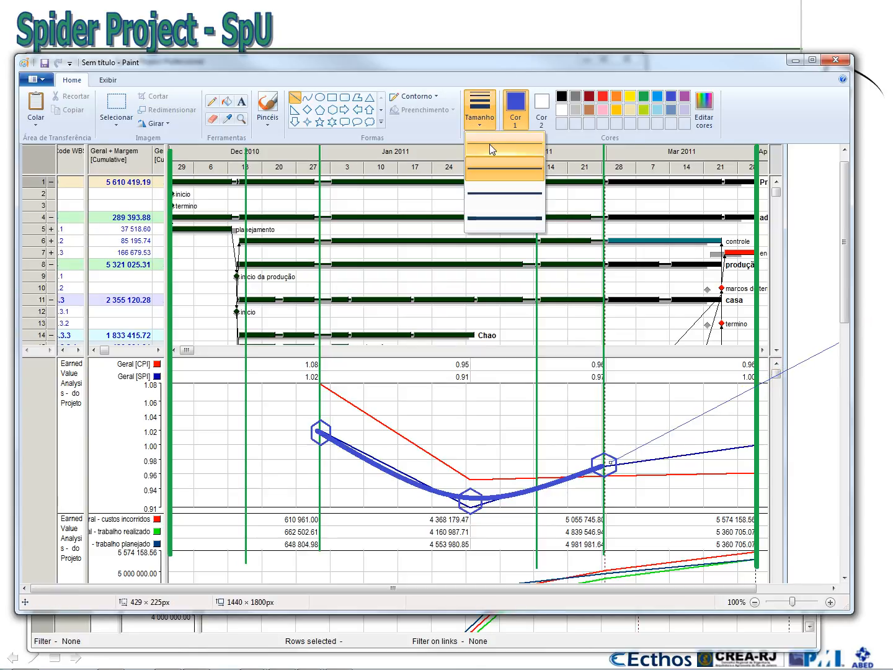
{"action": "left_click", "coordinate": [500, 218]}
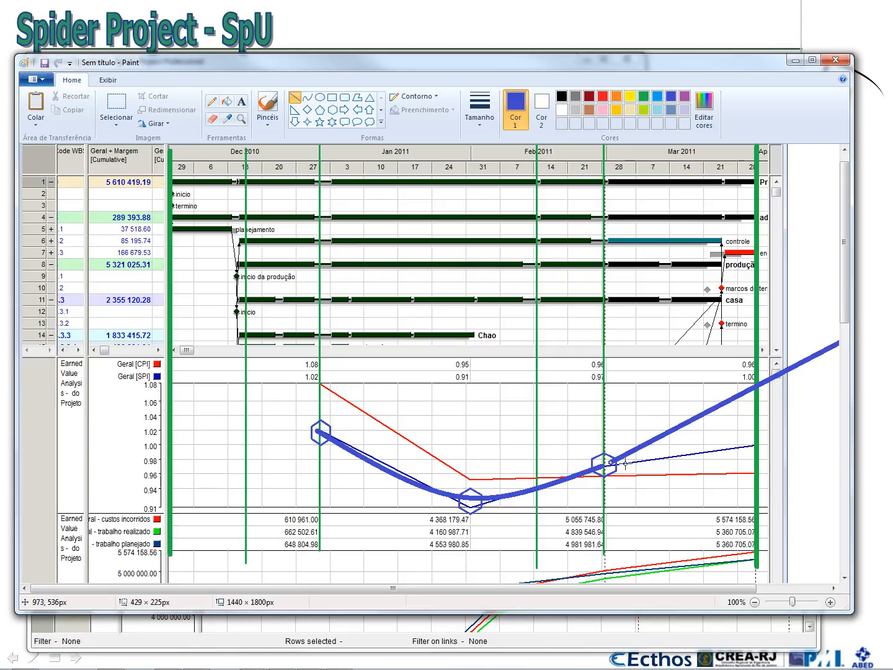
Draw a second, flatter line about 285 × 47 px from the end-of-February hexagon along the SPI forecast and color it pale blue.
{"action": "left_click_drag", "start_coordinate": [612, 462], "coordinate": [794, 441]}
{"action": "left_click", "coordinate": [676, 462]}
{"action": "left_click", "coordinate": [657, 97]}
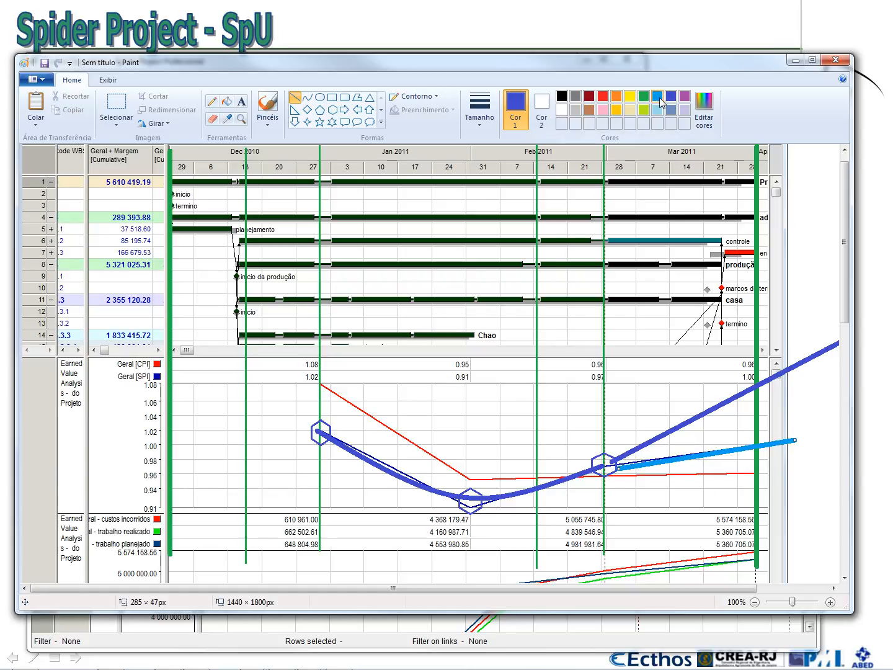
{"action": "left_click", "coordinate": [657, 109]}
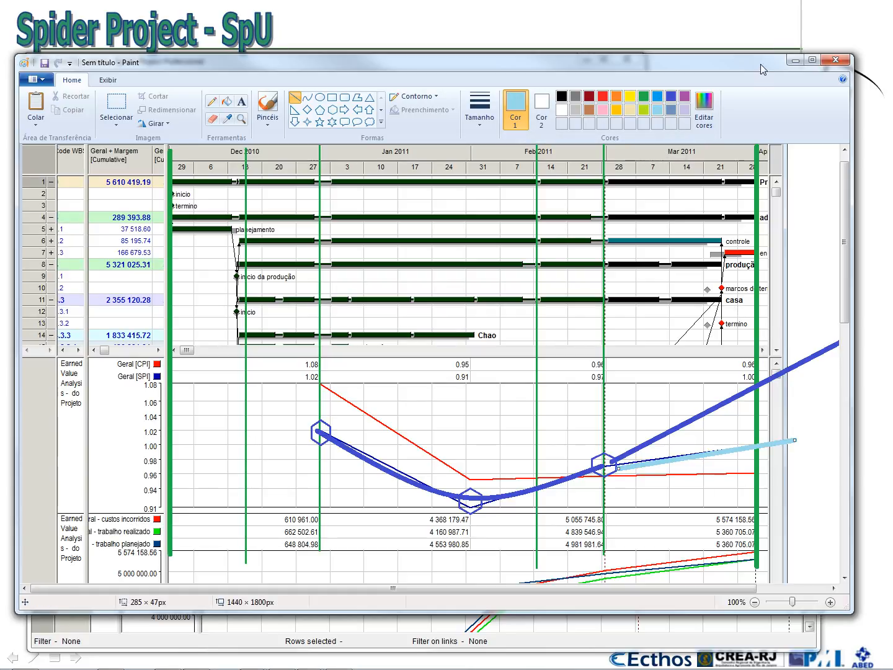
Return to Spider Project, close the cod2020 [5] Gantt, and open the cod2020 [6] Activity Gantt with the Analise de EVM configuration.
{"action": "left_click", "coordinate": [795, 60]}
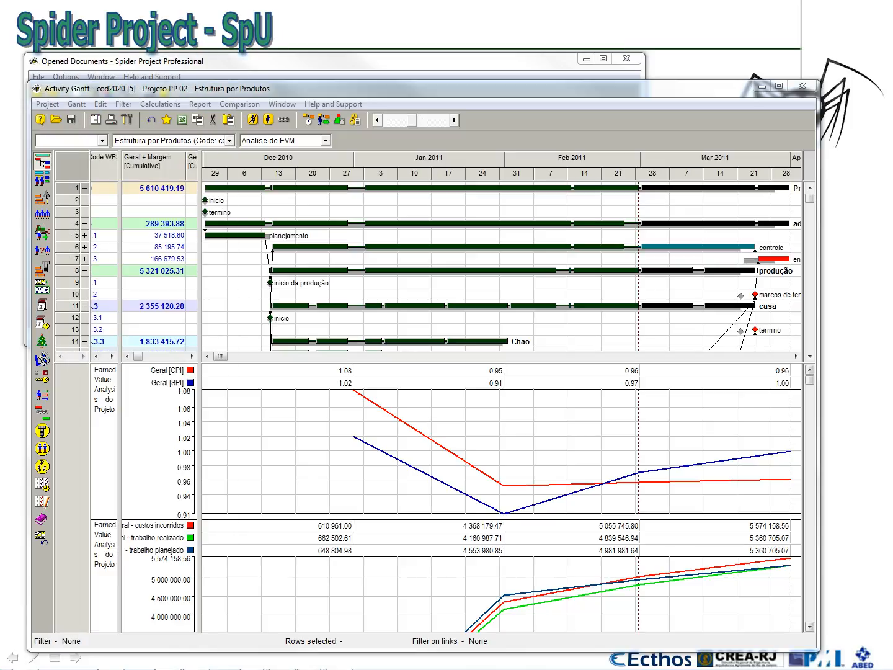
{"action": "left_click", "coordinate": [806, 88]}
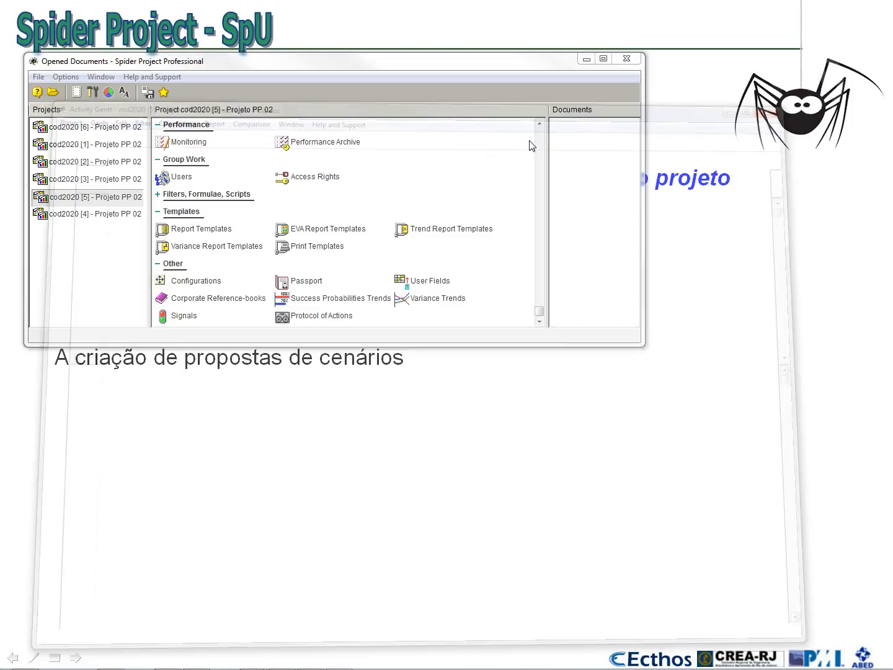
{"action": "left_click", "coordinate": [109, 129]}
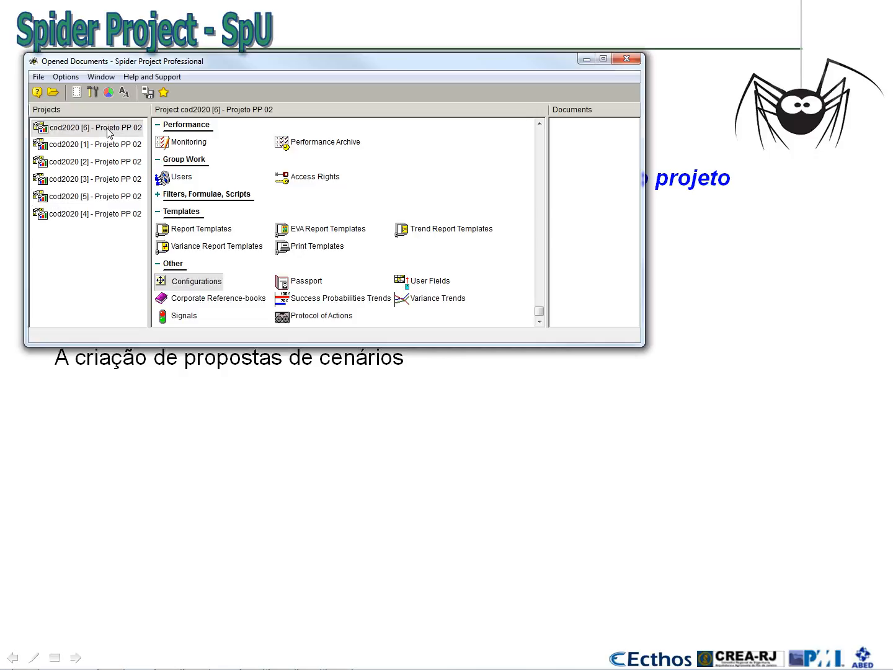
{"action": "double_click", "coordinate": [109, 129]}
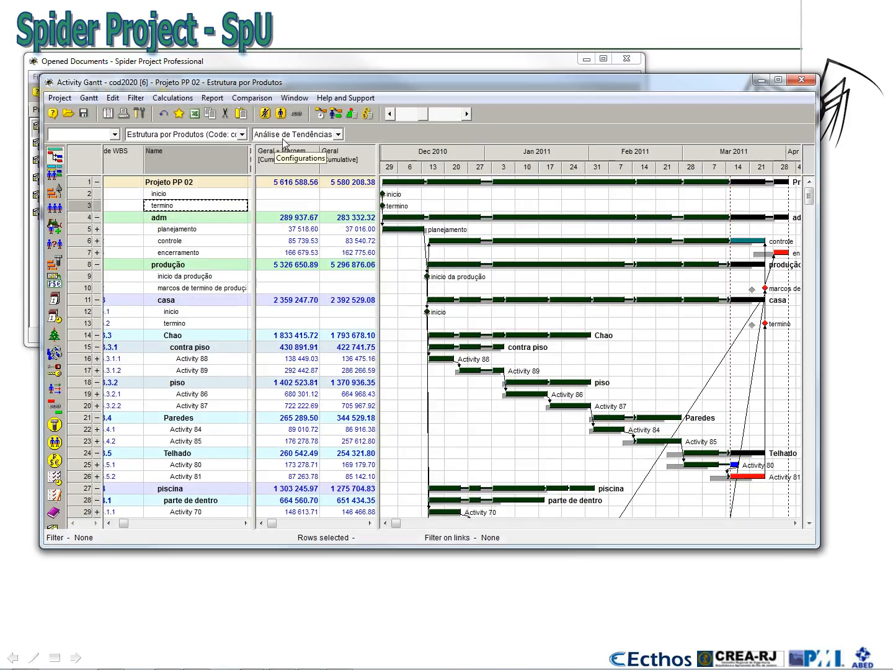
{"action": "left_click", "coordinate": [284, 137]}
{"action": "left_click", "coordinate": [314, 362]}
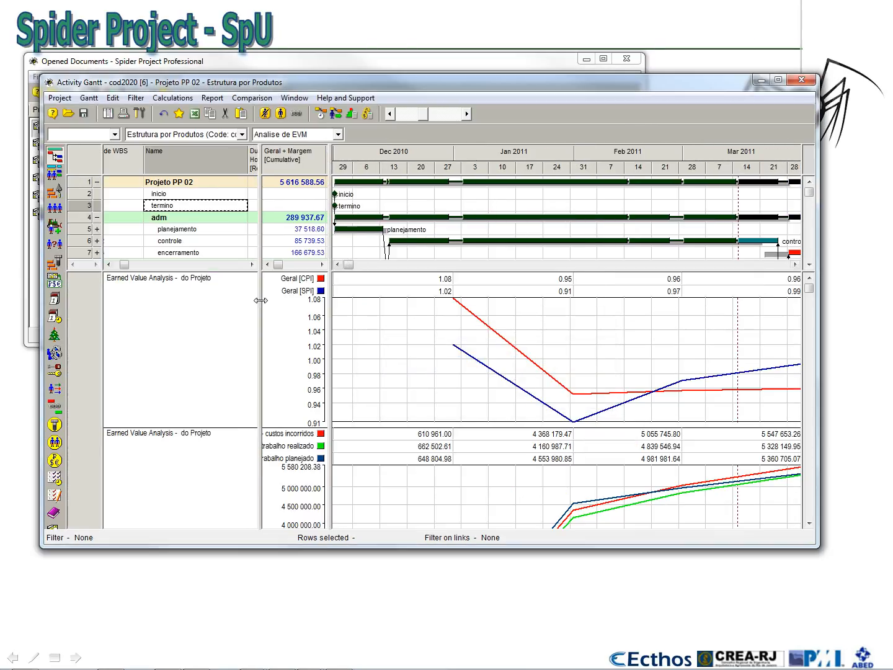
Resize the table and diagram panes of the cod2020 [6] Gantt so the EVM charts extend through April 2011.
{"action": "left_click_drag", "start_coordinate": [260, 305], "coordinate": [160, 304]}
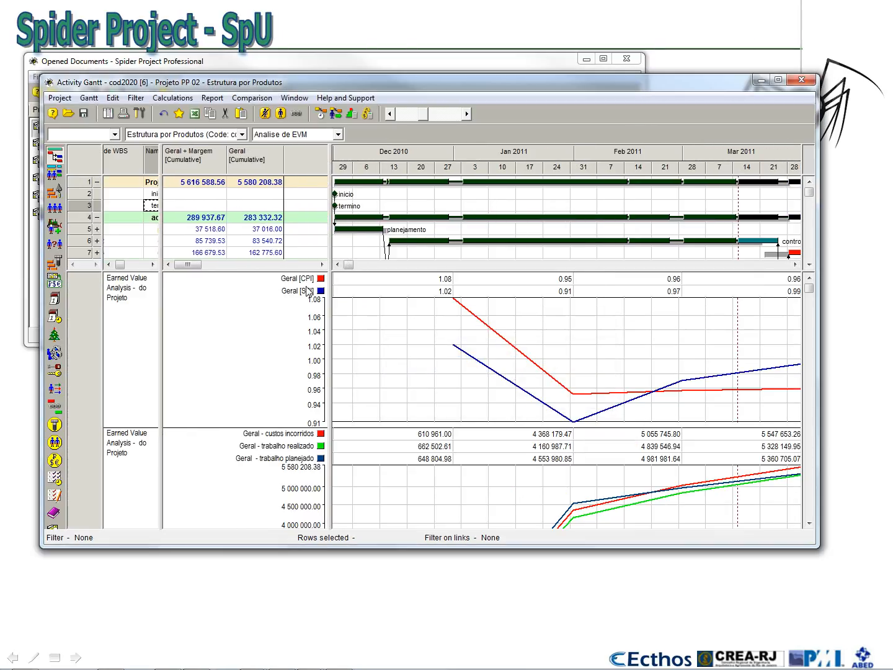
{"action": "left_click_drag", "start_coordinate": [333, 285], "coordinate": [229, 304]}
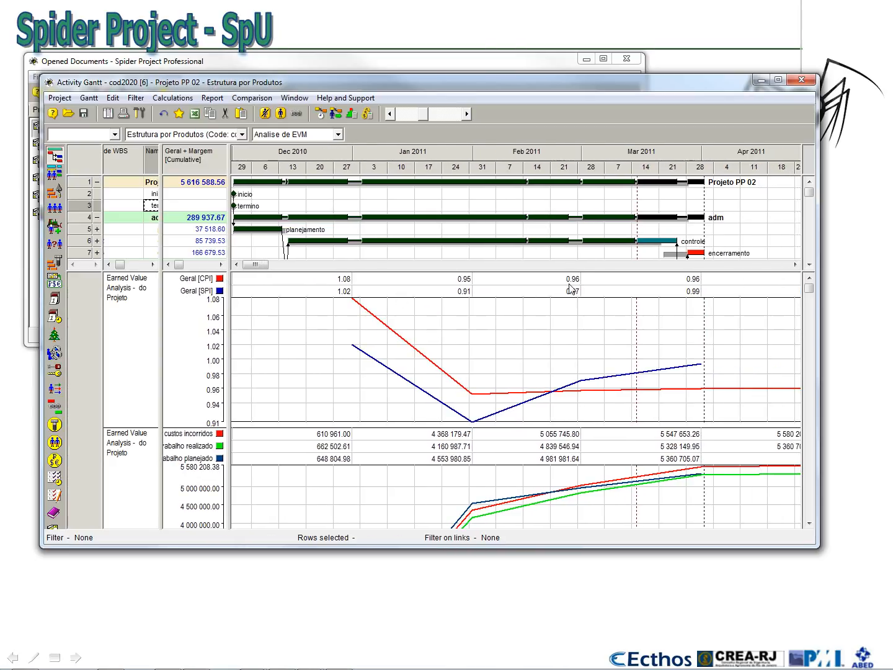
{"action": "left_click_drag", "start_coordinate": [566, 269], "coordinate": [566, 256]}
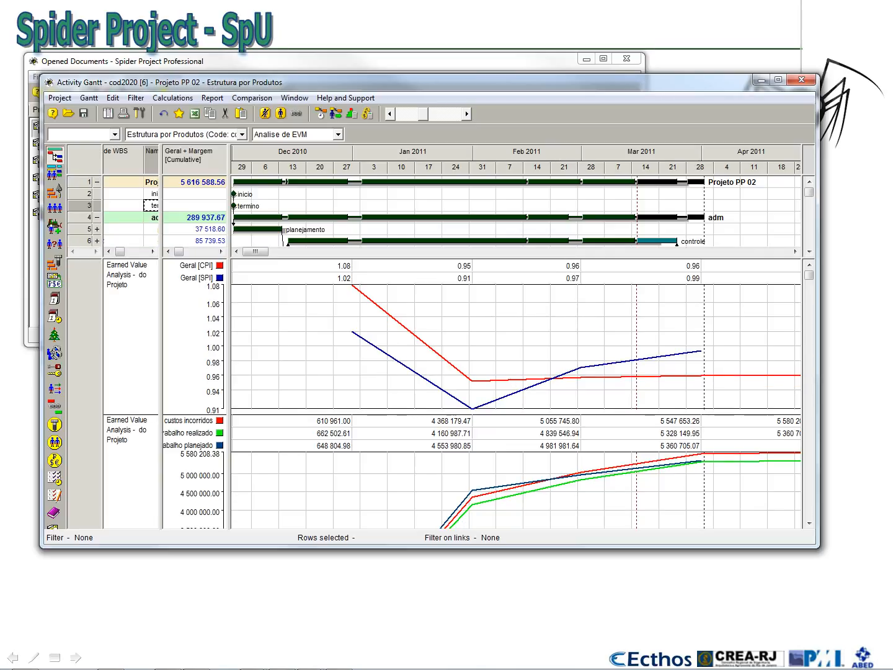
Switch to Paint, extend the canvas downward, and paste the cod2020 [6] EVM screenshot below the annotated one.
{"action": "mouse_move", "coordinate": [0, 59]}
{"action": "left_mouse_down"}
{"action": "mouse_move", "coordinate": [54, 34]}
{"action": "mouse_move", "coordinate": [99, 39]}
{"action": "left_mouse_up"}
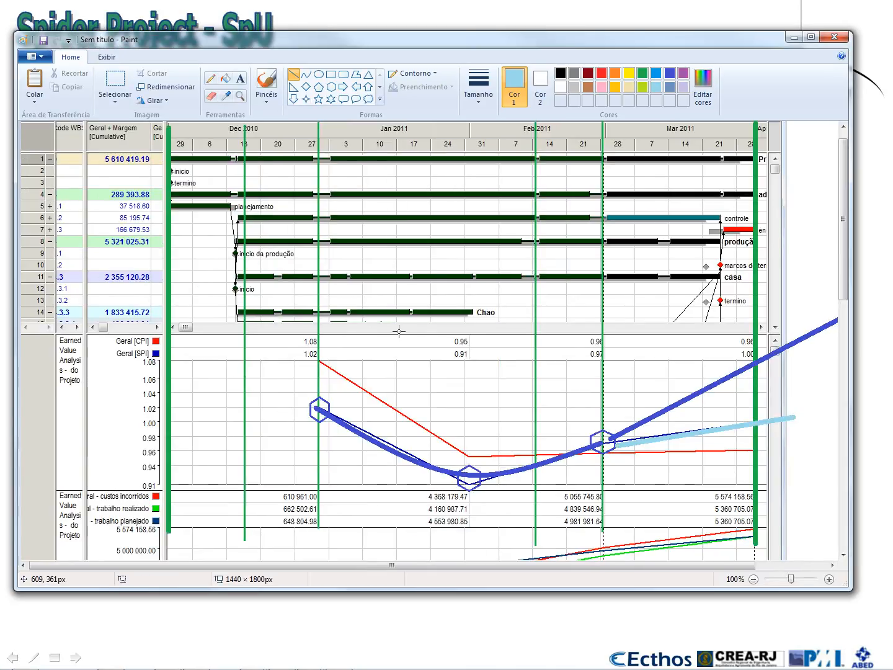
{"action": "scroll", "coordinate": [402, 337], "scroll_direction": "down", "scroll_amount": 3}
{"action": "left_click_drag", "start_coordinate": [77, 266], "coordinate": [72, 380]}
{"action": "key", "text": "ctrl+v"}
{"action": "left_click_drag", "start_coordinate": [79, 178], "coordinate": [79, 247]}
{"action": "scroll", "coordinate": [98, 288], "scroll_direction": "up", "scroll_amount": 3}
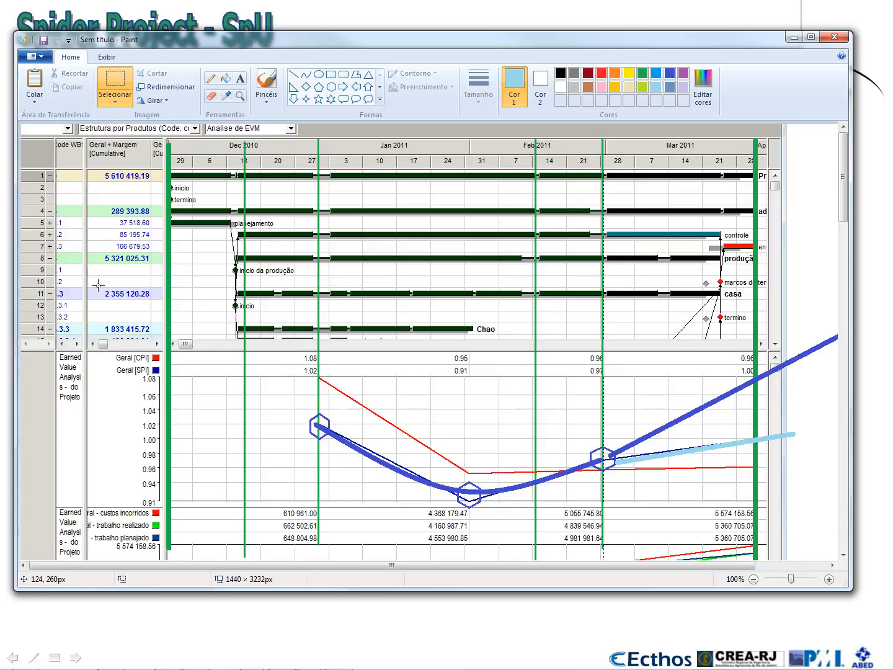
{"action": "scroll", "coordinate": [119, 294], "scroll_direction": "down", "scroll_amount": 2}
{"action": "scroll", "coordinate": [119, 294], "scroll_direction": "up", "scroll_amount": 2}
{"action": "scroll", "coordinate": [260, 284], "scroll_direction": "down", "scroll_amount": 5}
{"action": "scroll", "coordinate": [260, 284], "scroll_direction": "down", "scroll_amount": 3}
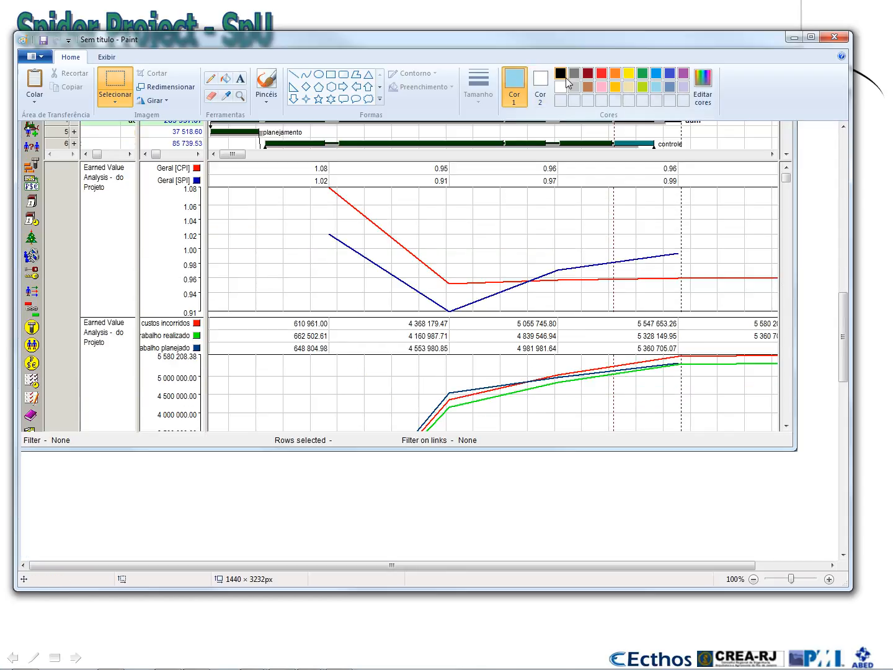
Draw a blue curve about 361 × 145 px along the three SPI points in the second-thickest width.
{"action": "left_click", "coordinate": [669, 74]}
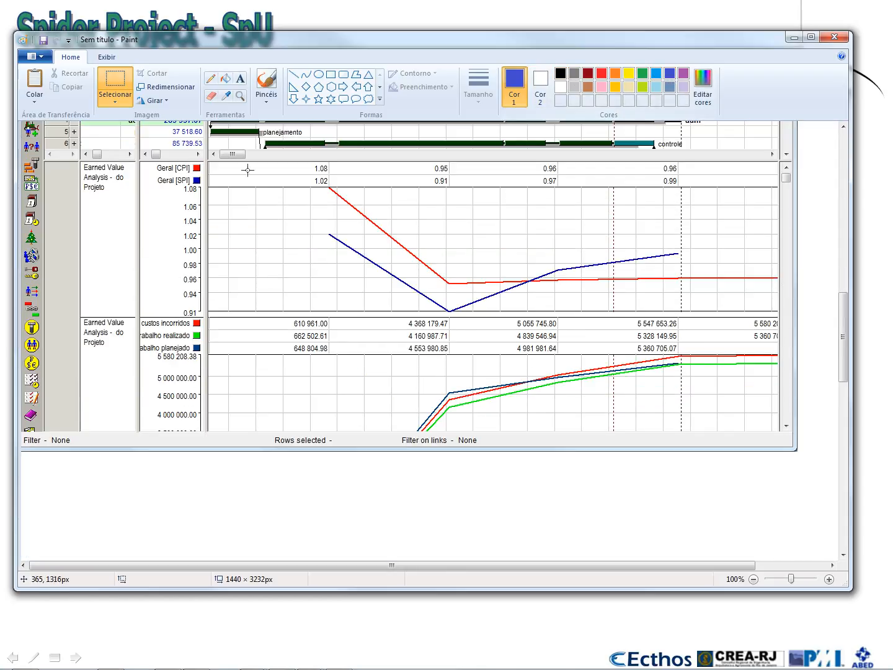
{"action": "left_click", "coordinate": [306, 74]}
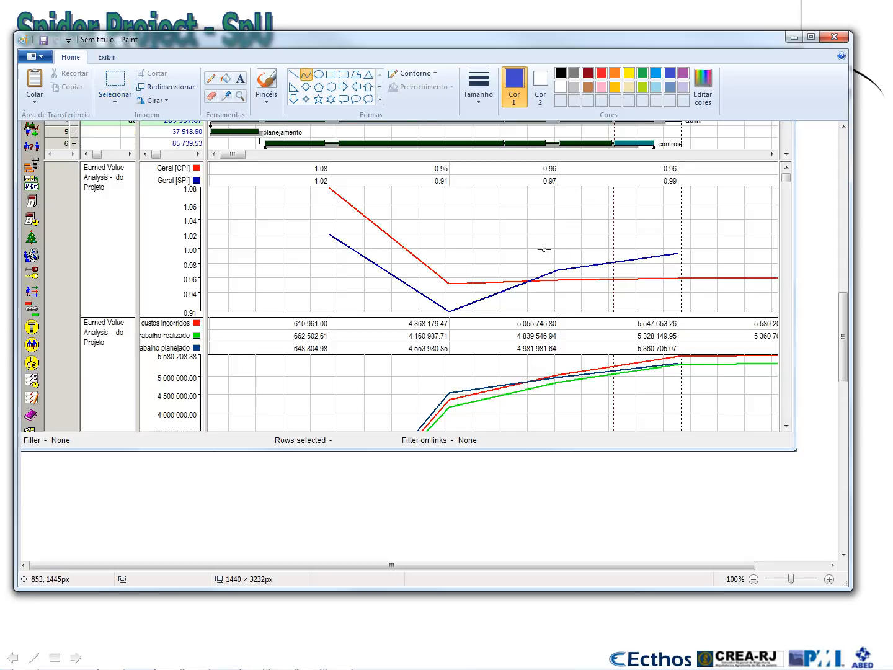
{"action": "mouse_move", "coordinate": [331, 234]}
{"action": "left_mouse_down"}
{"action": "mouse_move", "coordinate": [565, 273]}
{"action": "mouse_move", "coordinate": [557, 269]}
{"action": "left_mouse_up"}
{"action": "left_click_drag", "start_coordinate": [466, 256], "coordinate": [447, 318]}
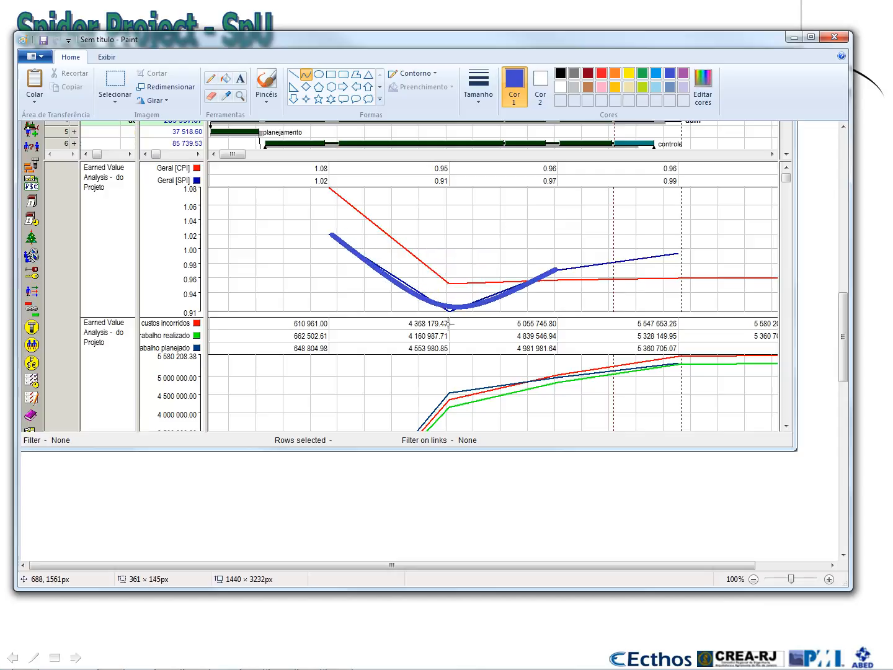
{"action": "left_click", "coordinate": [462, 313]}
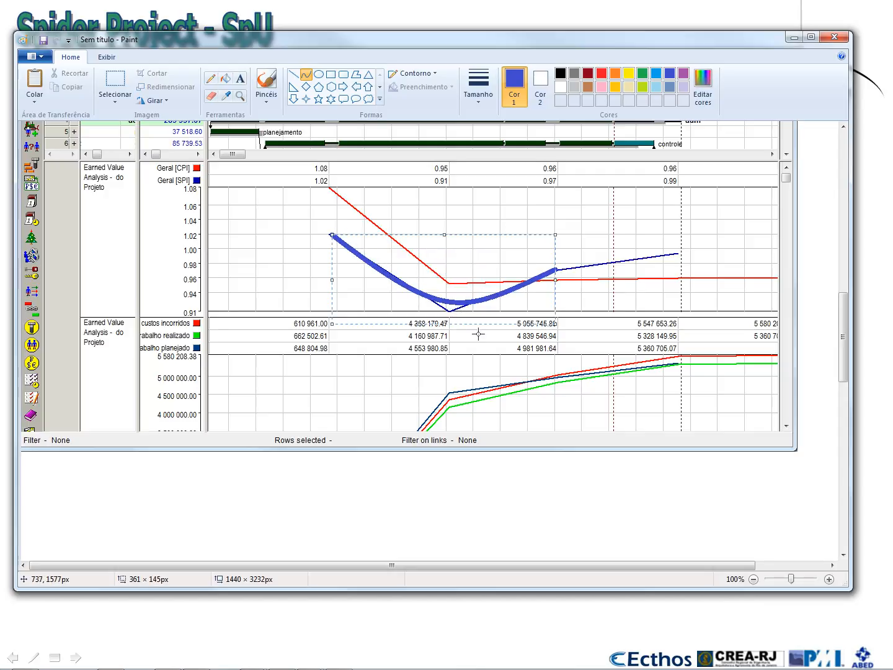
{"action": "left_click", "coordinate": [487, 92]}
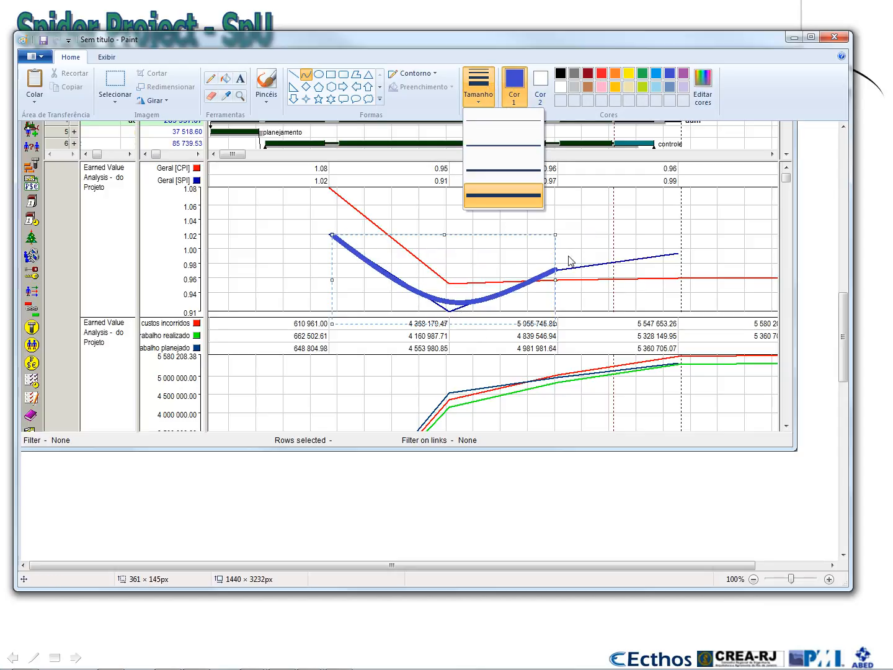
{"action": "left_click", "coordinate": [512, 170]}
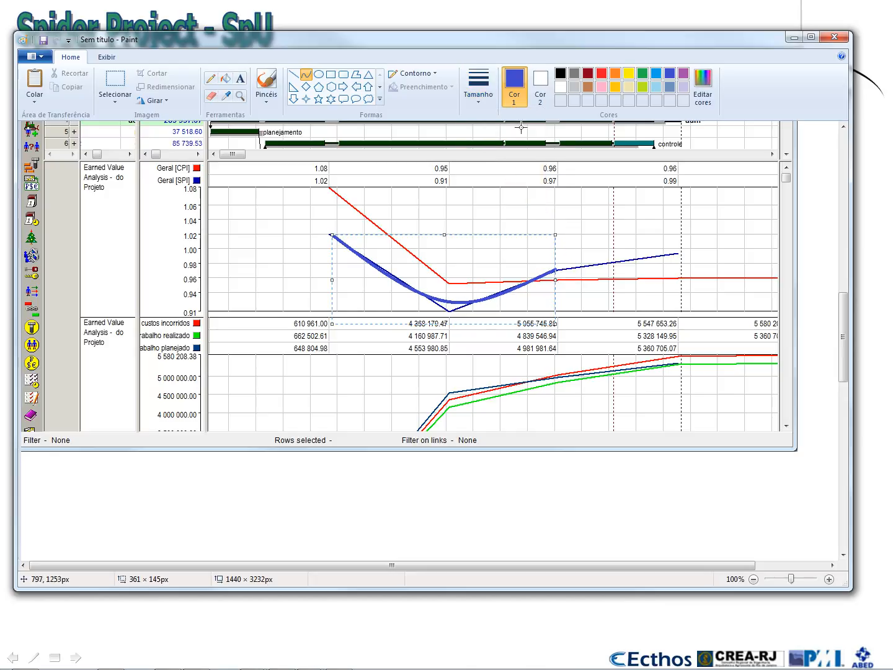
Draw a straight blue trend line about 346 × 187 px rising from the end-of-February SPI point, in the second-thinnest width.
{"action": "left_click", "coordinate": [293, 74]}
{"action": "left_click", "coordinate": [570, 215]}
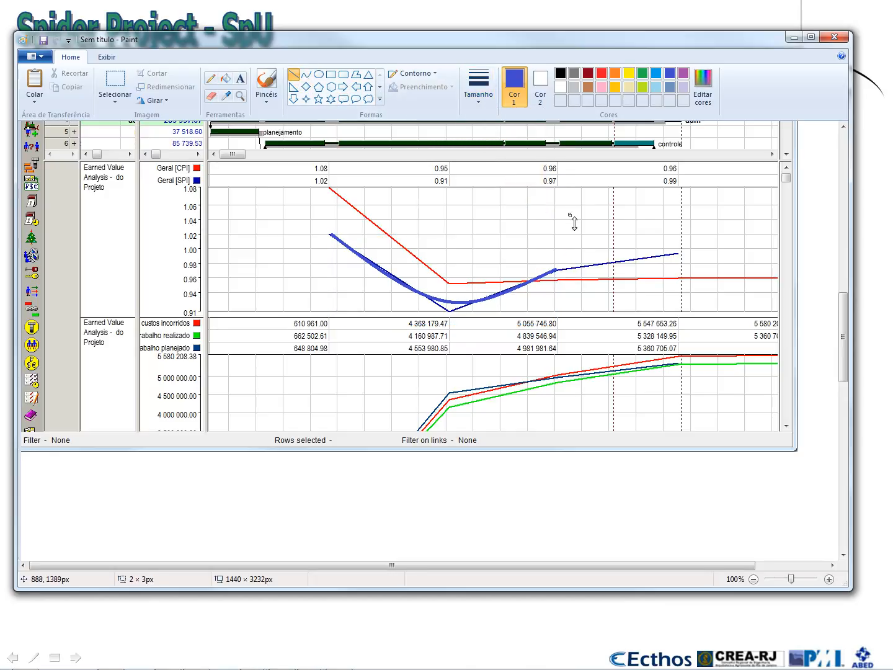
{"action": "left_click_drag", "start_coordinate": [559, 269], "coordinate": [774, 154]}
{"action": "left_click", "coordinate": [479, 87]}
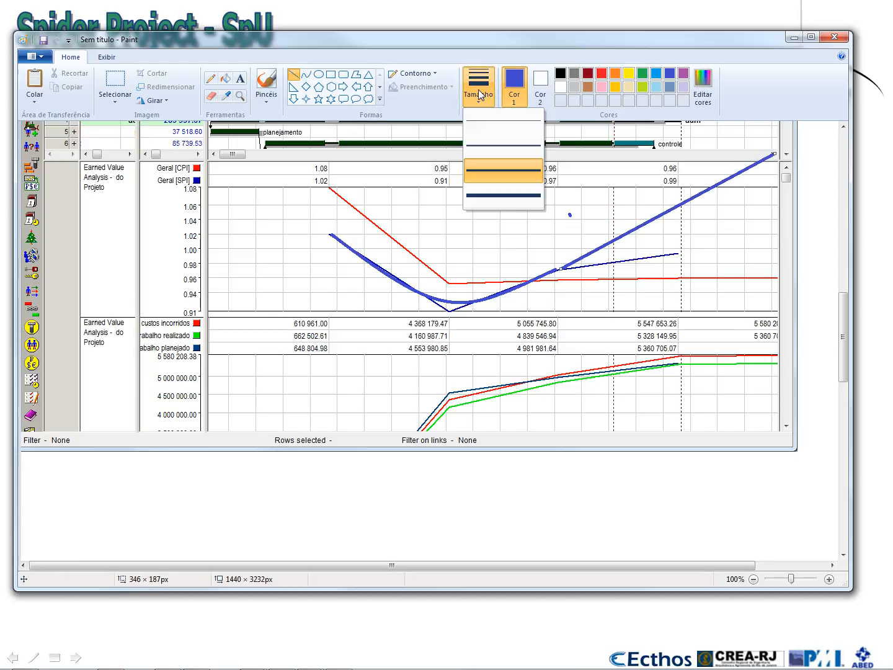
{"action": "left_click", "coordinate": [484, 147]}
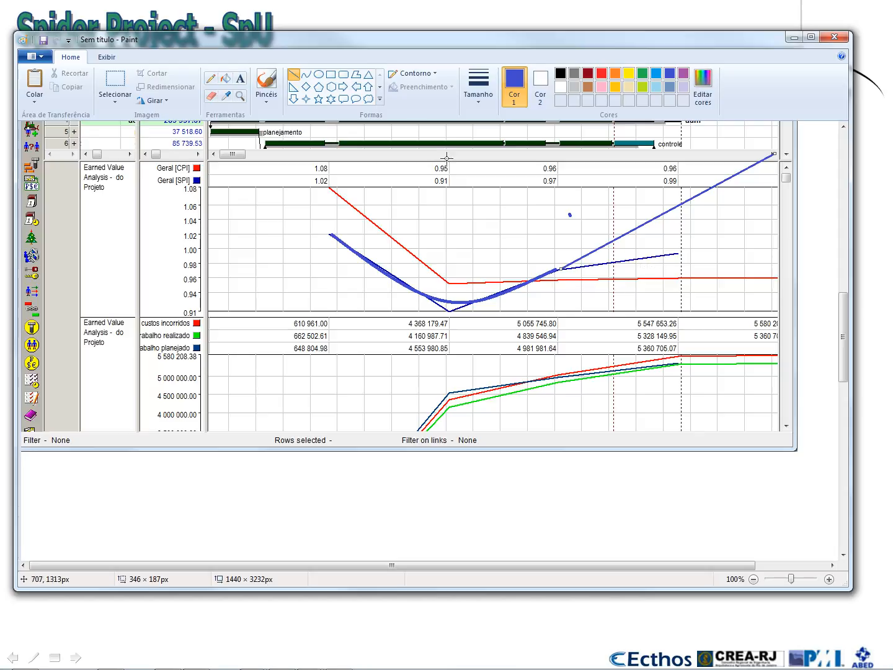
Draw a blue curve about 293 × 65 px bending along the SPI forecast to the project end, in the second-thickest width.
{"action": "left_click", "coordinate": [306, 75]}
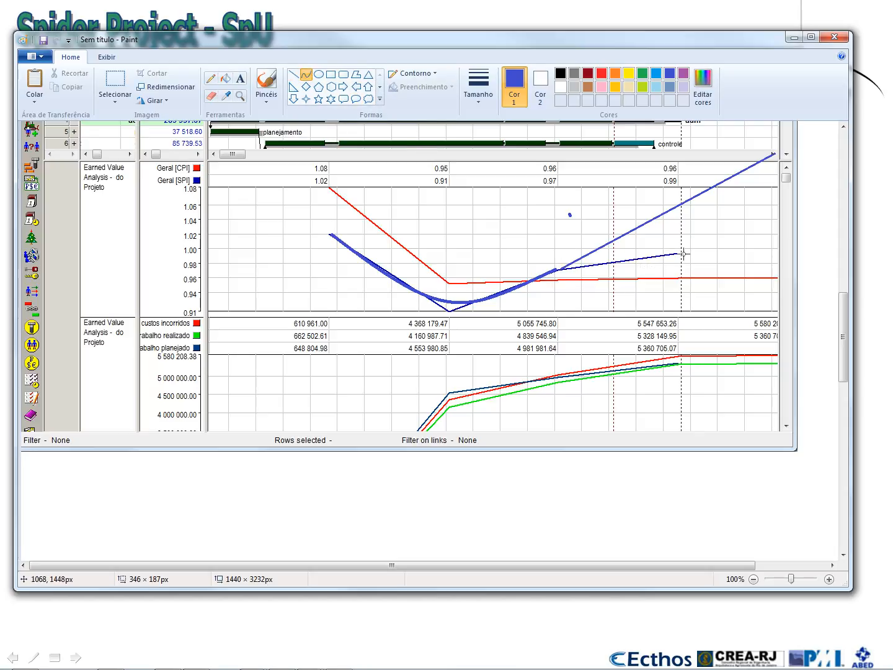
{"action": "left_click_drag", "start_coordinate": [680, 253], "coordinate": [578, 259]}
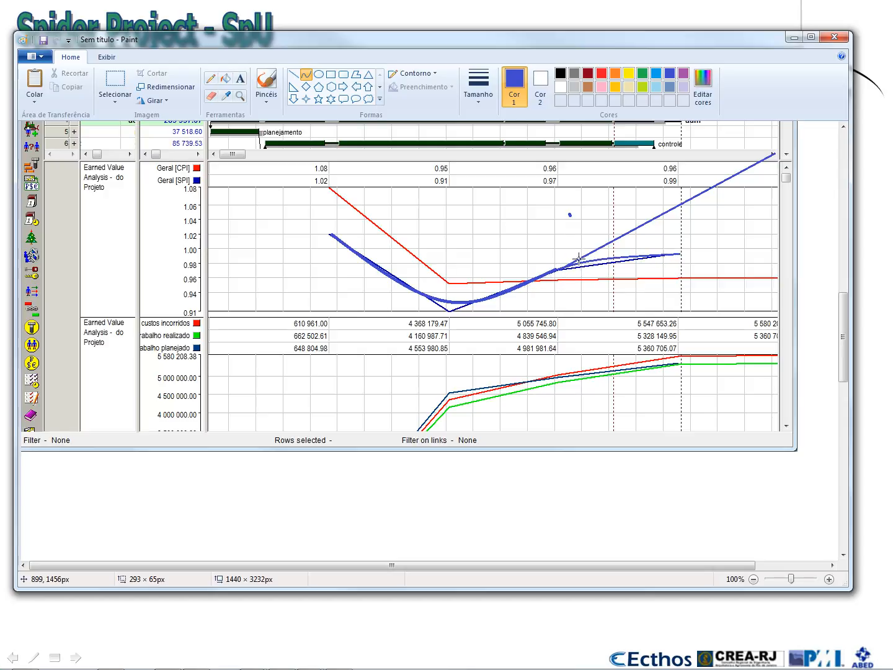
{"action": "left_click", "coordinate": [479, 92]}
{"action": "left_click", "coordinate": [493, 171]}
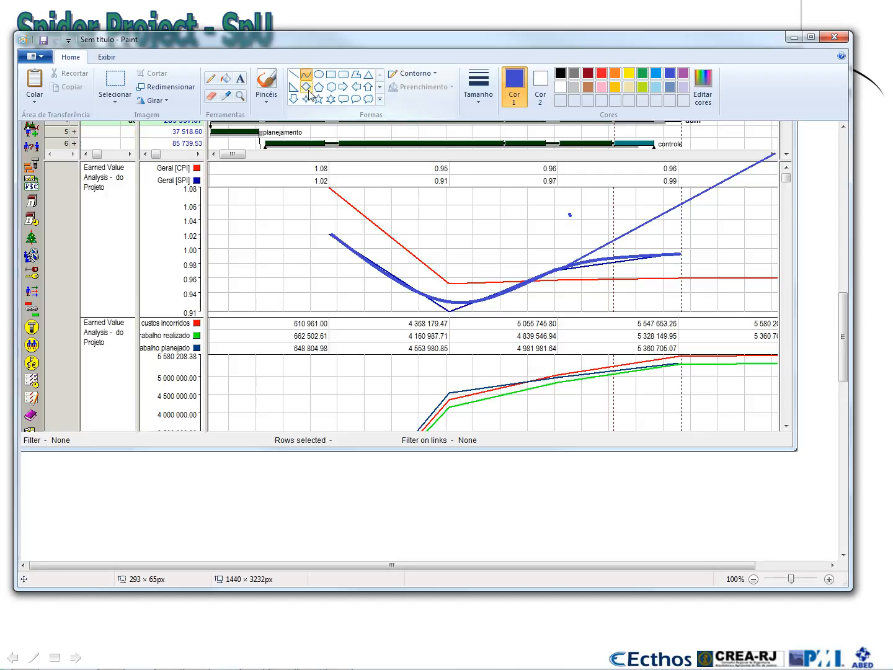
Draw five straight blue lines fanning out from the end-of-February SPI point, between about 320 × 186 px and 410 × 96 px.
{"action": "left_click", "coordinate": [295, 75]}
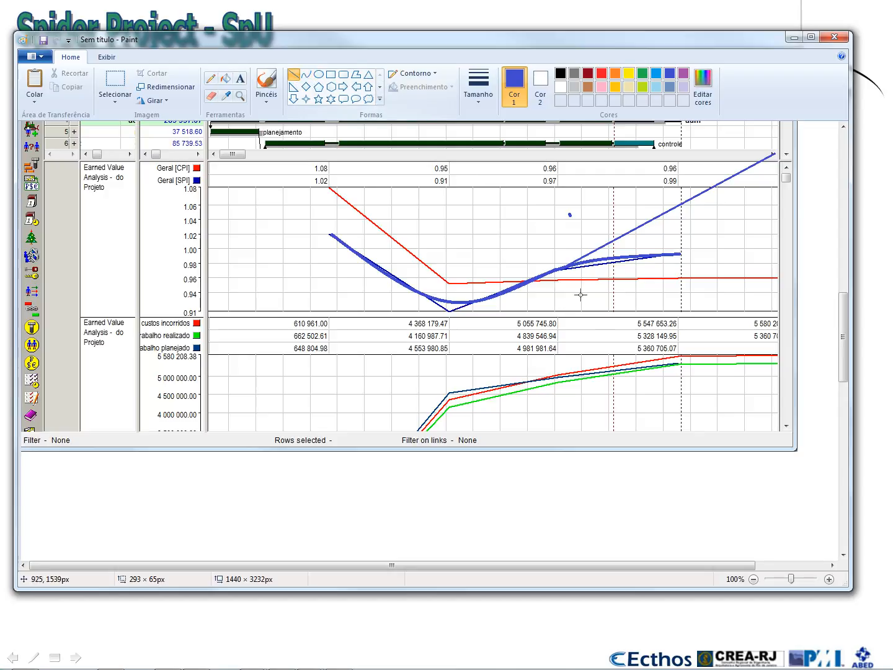
{"action": "left_click_drag", "start_coordinate": [565, 268], "coordinate": [820, 210]}
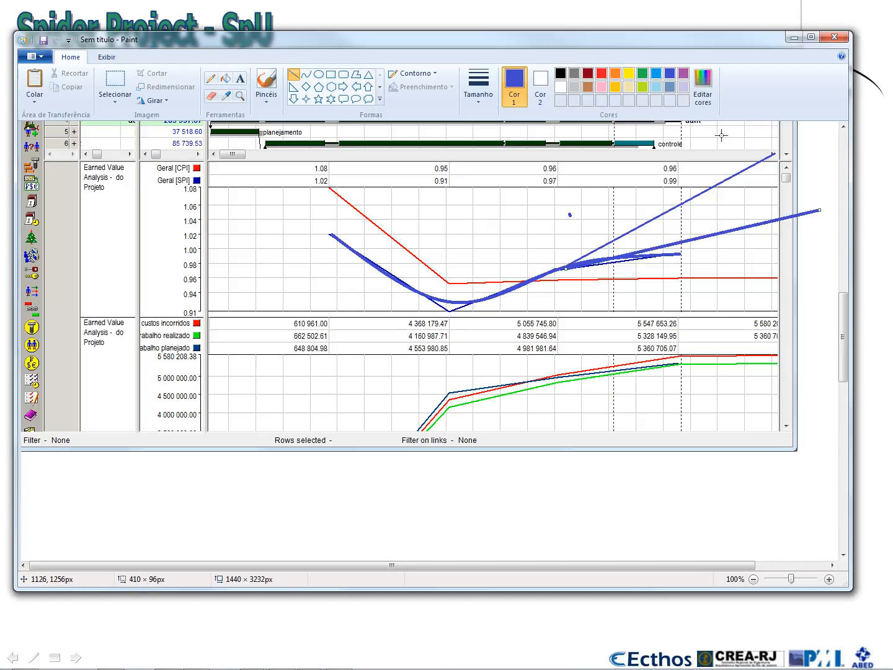
{"action": "left_click_drag", "start_coordinate": [762, 150], "coordinate": [563, 266]}
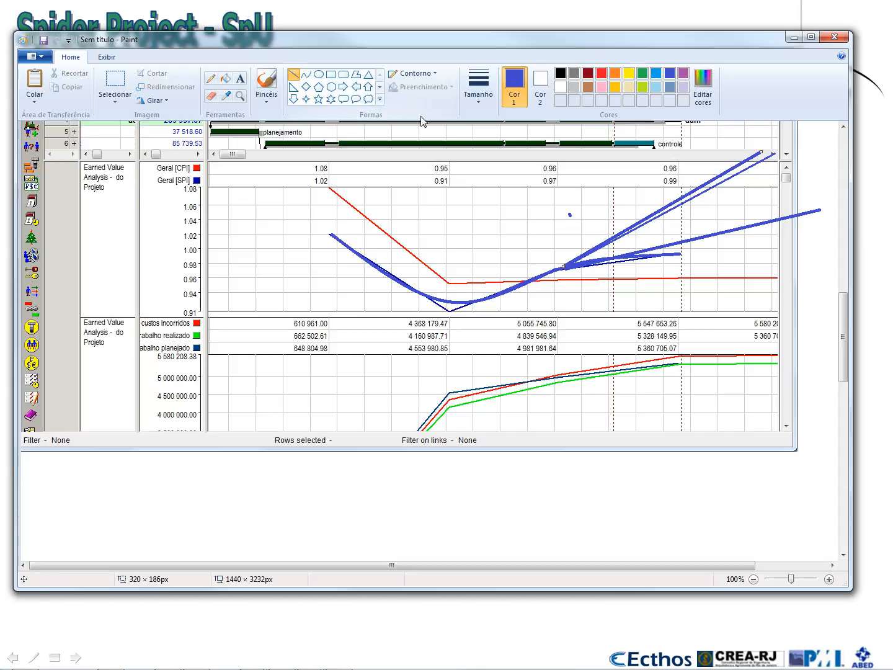
{"action": "mouse_move", "coordinate": [789, 166]}
{"action": "left_mouse_down"}
{"action": "mouse_move", "coordinate": [578, 269]}
{"action": "mouse_move", "coordinate": [559, 269]}
{"action": "left_mouse_up"}
{"action": "left_click_drag", "start_coordinate": [778, 197], "coordinate": [577, 266]}
{"action": "left_click_drag", "start_coordinate": [783, 208], "coordinate": [569, 270]}
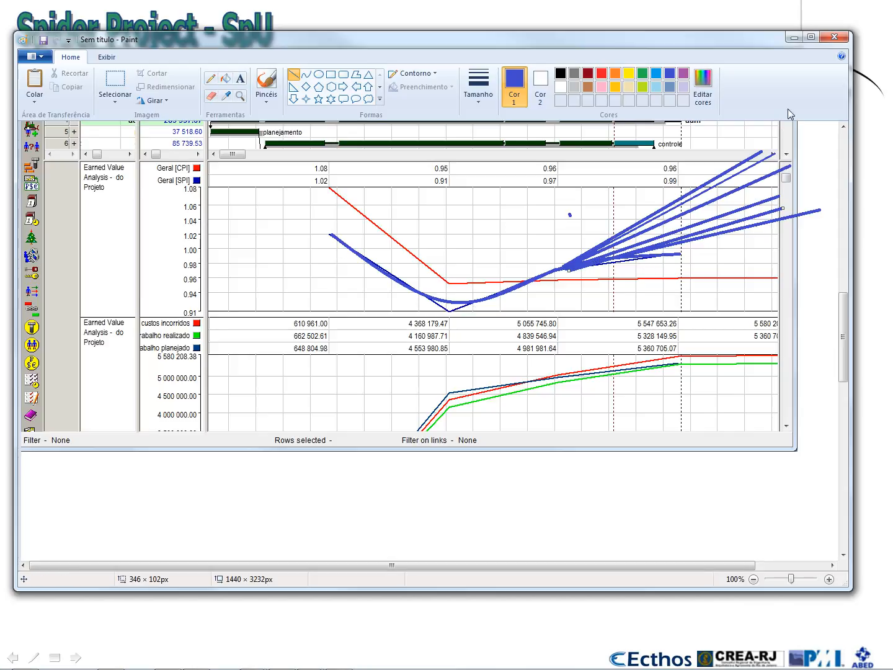
Return to Spider Project, move the cod2020 [6] Gantt window up, and enlarge it to nearly fill the screen.
{"action": "mouse_move", "coordinate": [741, 41]}
{"action": "left_mouse_down"}
{"action": "mouse_move", "coordinate": [557, 66]}
{"action": "mouse_move", "coordinate": [0, 81]}
{"action": "left_mouse_up"}
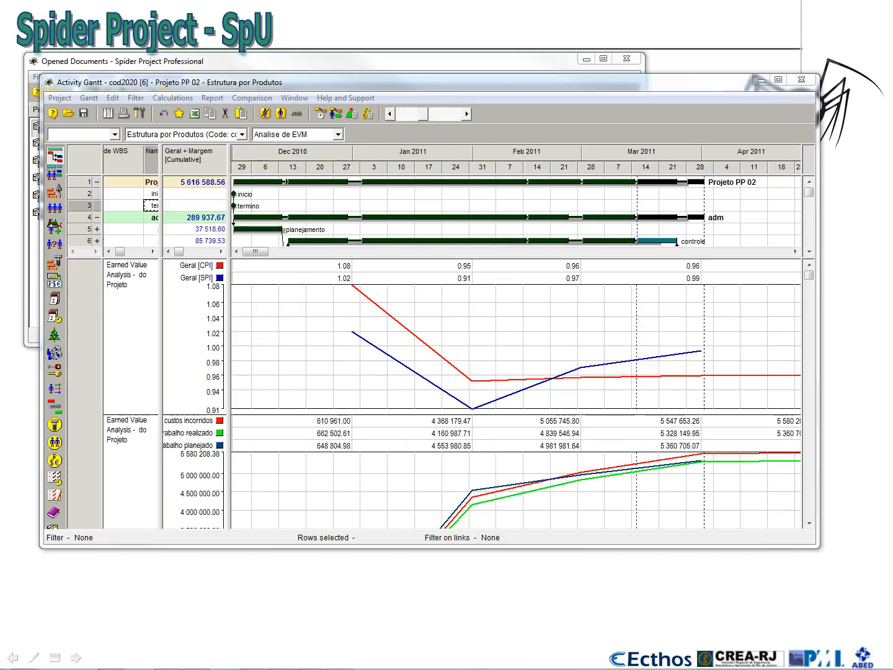
{"action": "left_click_drag", "start_coordinate": [281, 86], "coordinate": [271, 54]}
{"action": "left_click", "coordinate": [830, 568]}
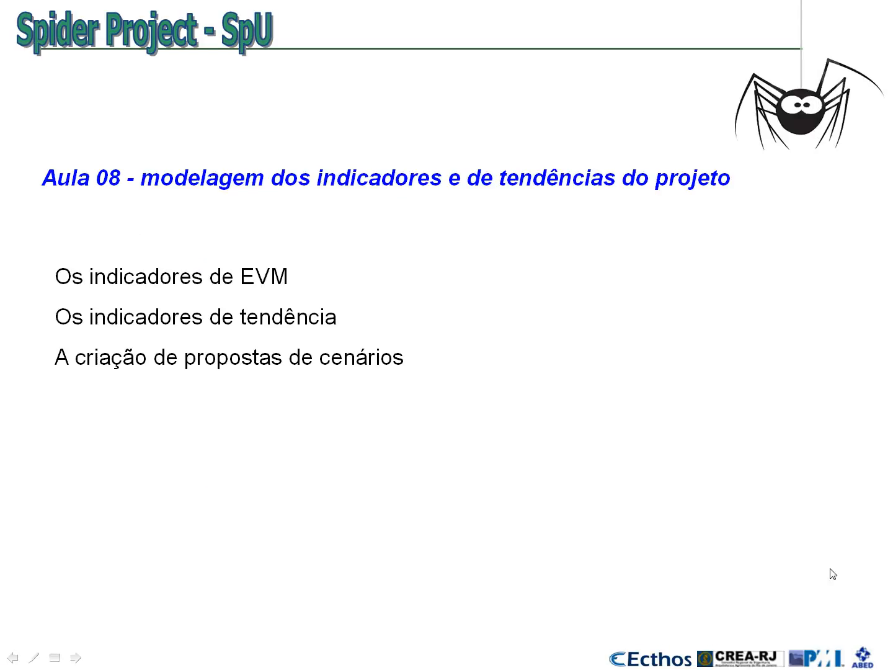
{"action": "key", "text": "alt+Tab"}
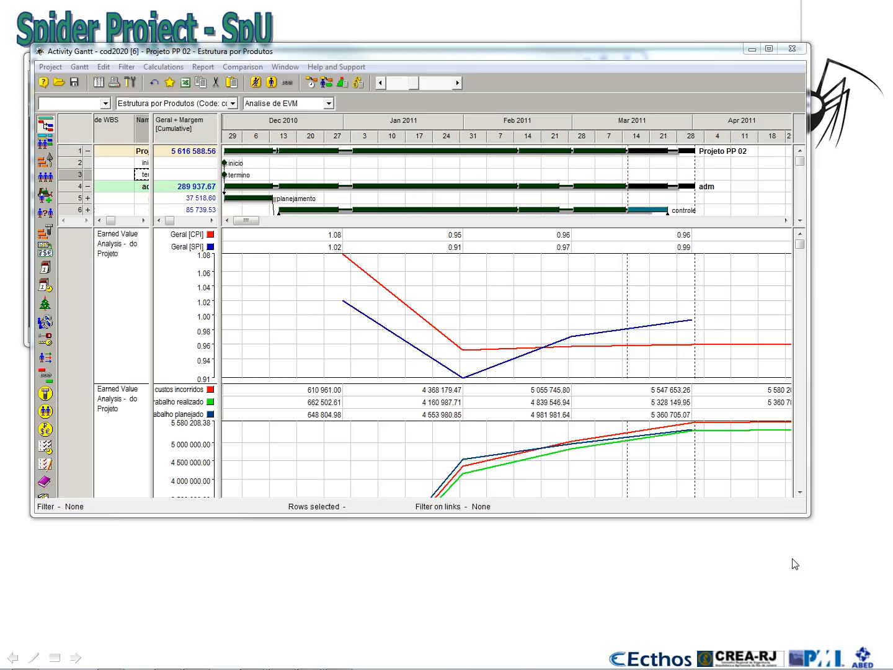
{"action": "left_click", "coordinate": [812, 523]}
{"action": "key", "text": "alt+Tab"}
{"action": "left_click_drag", "start_coordinate": [804, 514], "coordinate": [869, 646]}
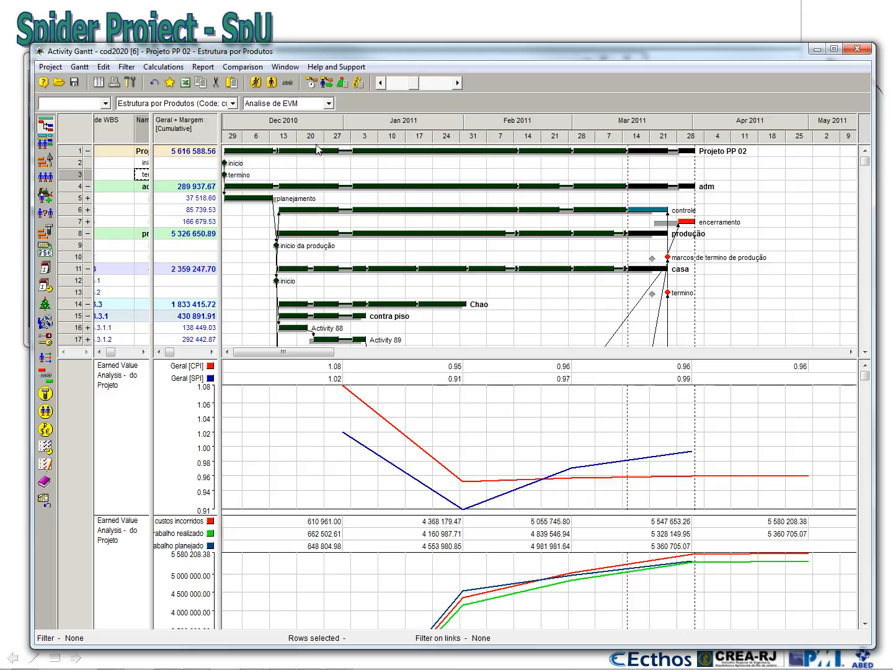
Load the Análise de Tendências configuration, delete its Resource Overloads diagram, and save the configuration.
{"action": "left_click", "coordinate": [278, 105]}
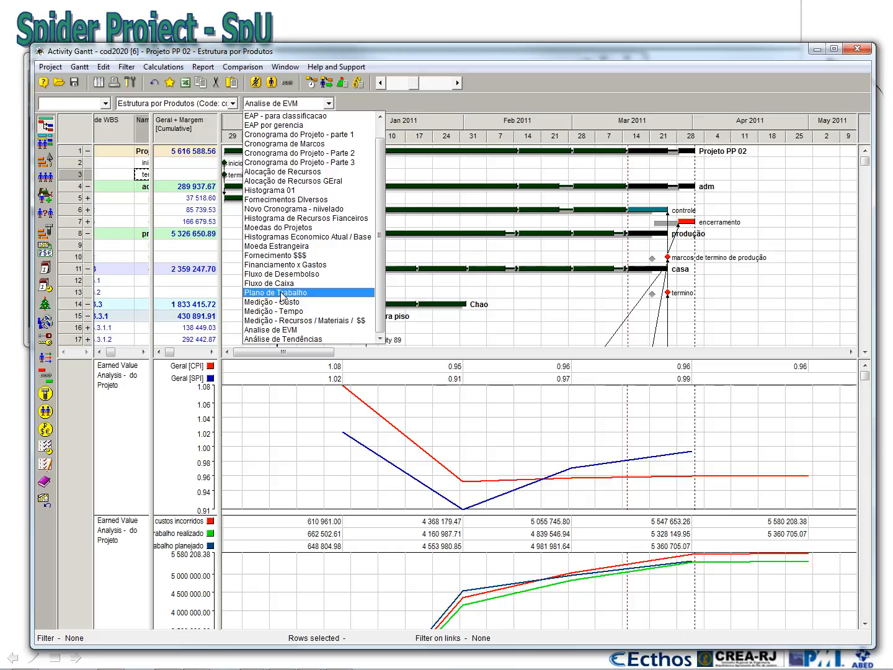
{"action": "left_click", "coordinate": [283, 340]}
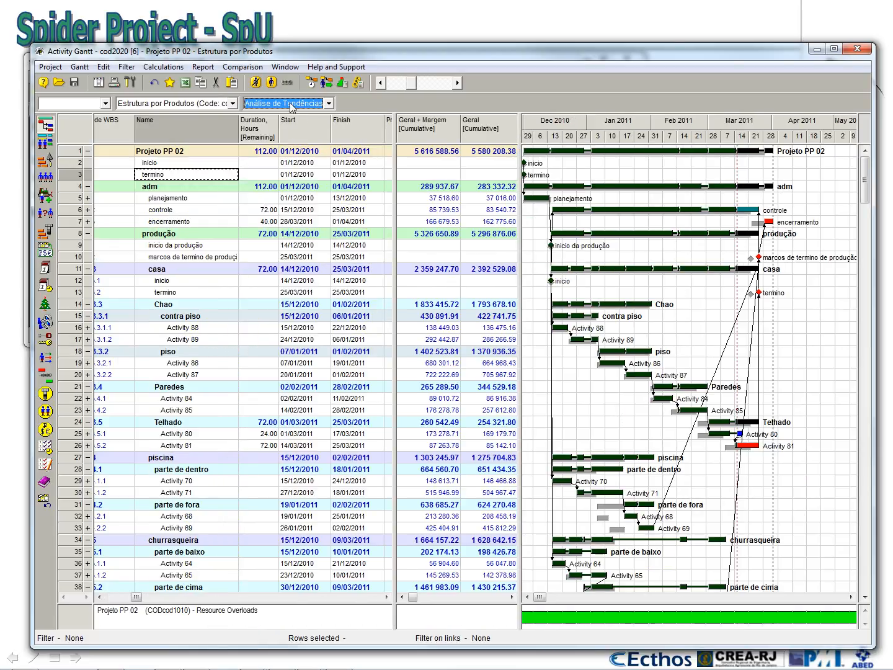
{"action": "right_click", "coordinate": [578, 621]}
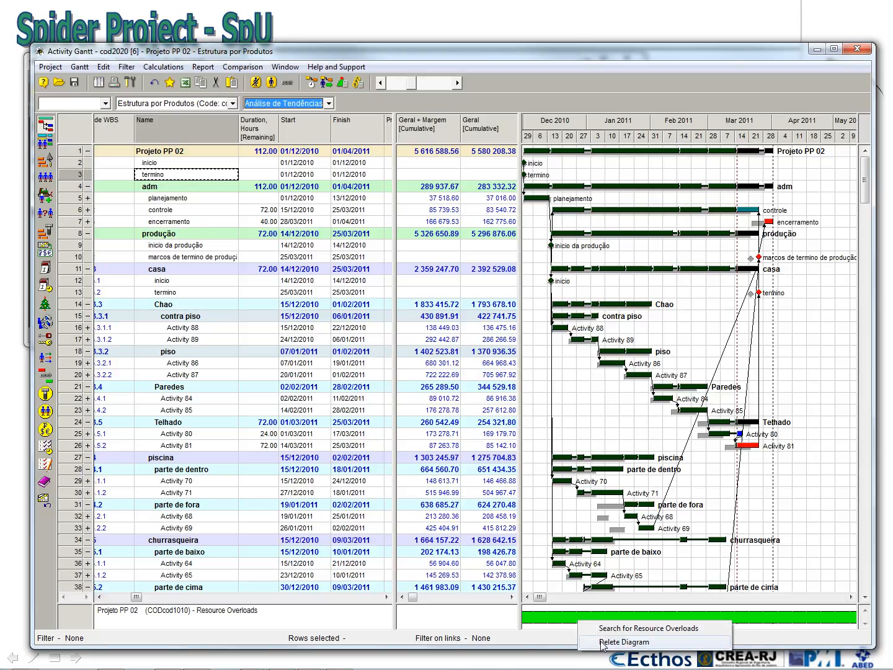
{"action": "left_click", "coordinate": [601, 642]}
{"action": "left_click", "coordinate": [79, 66]}
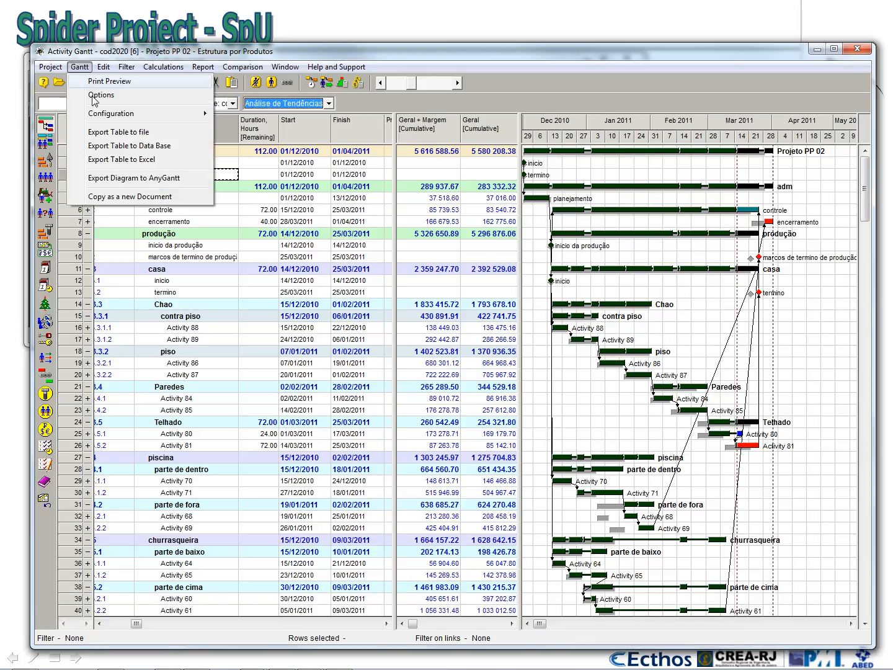
{"action": "mouse_move", "coordinate": [187, 113]}
{"action": "left_click", "coordinate": [284, 141]}
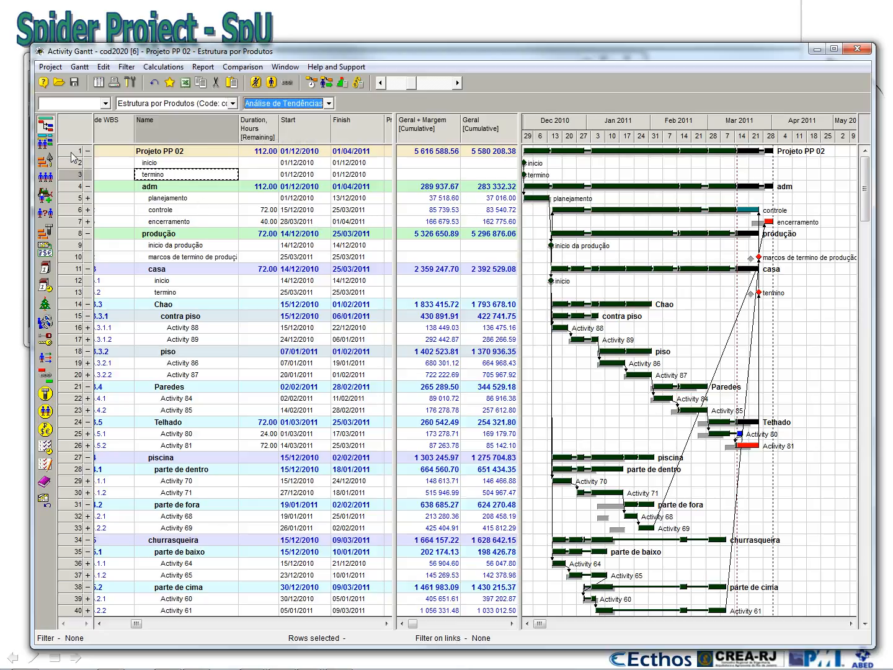
Start a Variance Trends diagram for the Projeto PP 02 phase and remove H2O and ferro from its chosen parameters.
{"action": "key", "text": "ctrl+a"}
{"action": "right_click", "coordinate": [72, 153]}
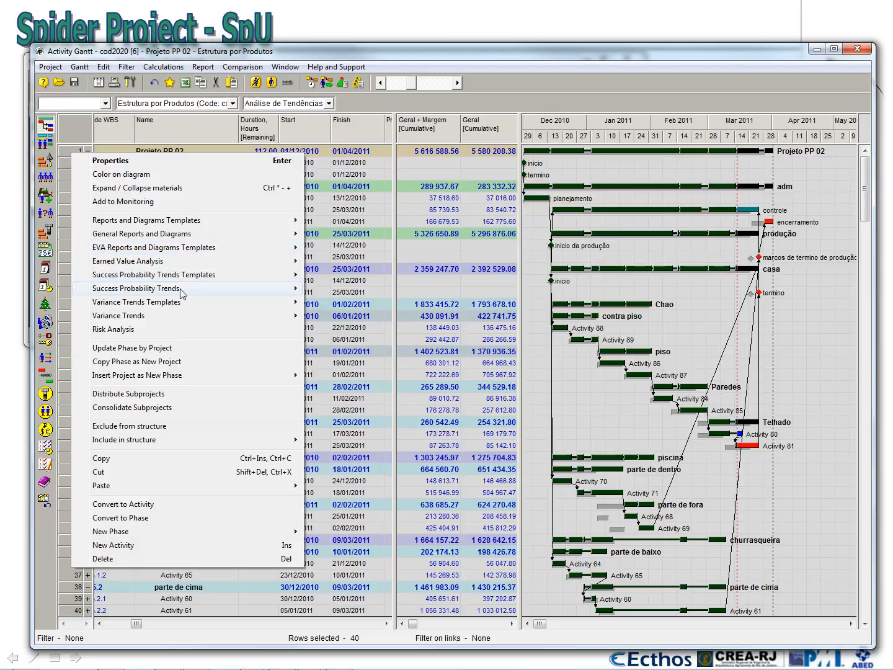
{"action": "mouse_move", "coordinate": [179, 319]}
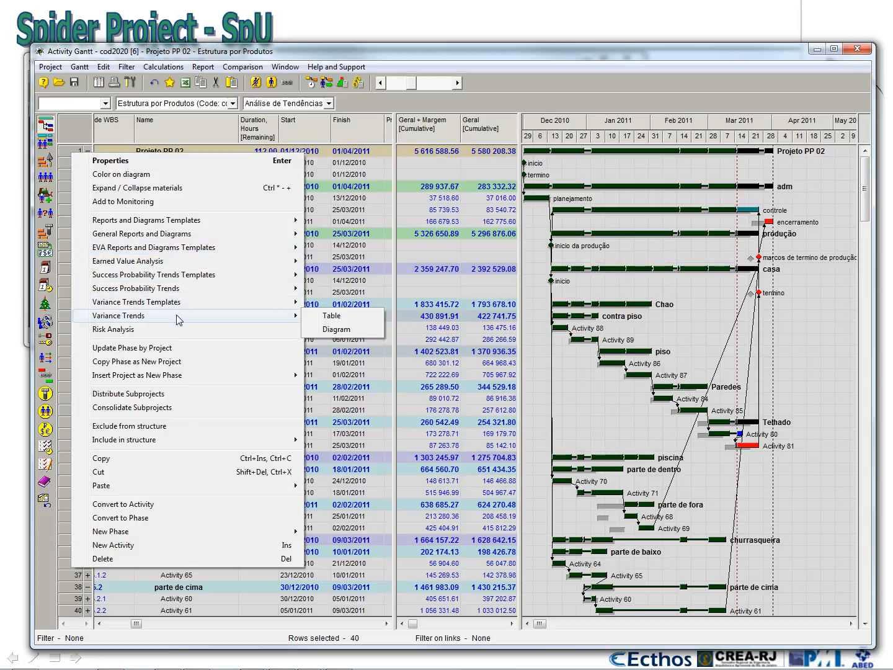
{"action": "left_click", "coordinate": [338, 330]}
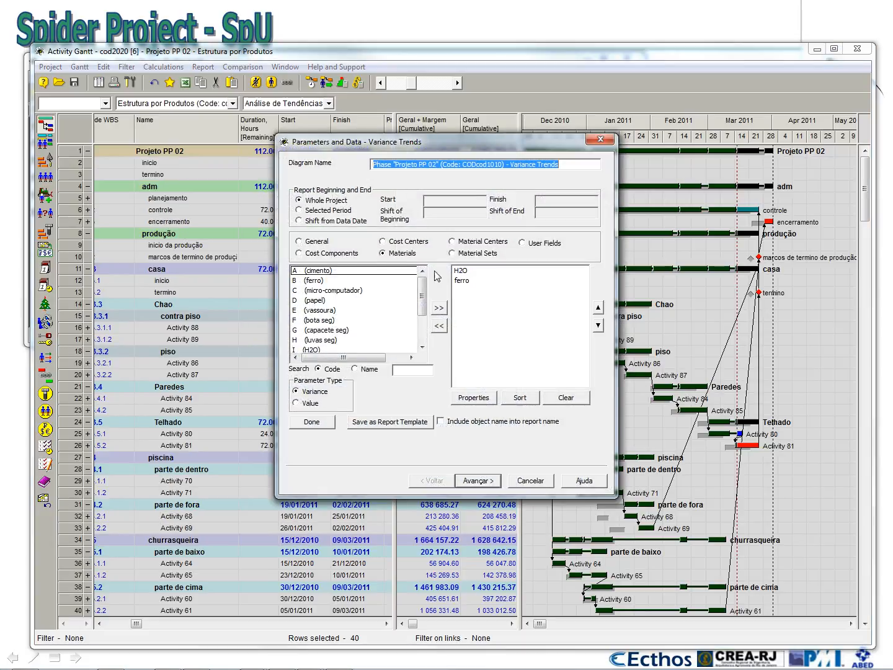
{"action": "left_click_drag", "start_coordinate": [458, 274], "coordinate": [462, 306]}
{"action": "left_click", "coordinate": [439, 325]}
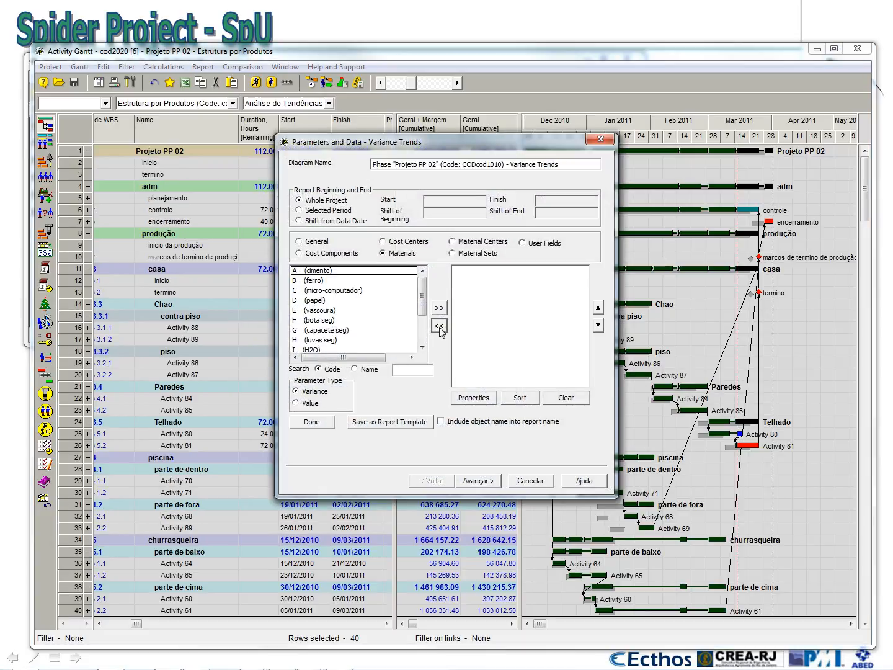
Add the general Finish parameter as a variance and generate the Variance Trends diagram for Projeto PP 02.
{"action": "left_click", "coordinate": [300, 242]}
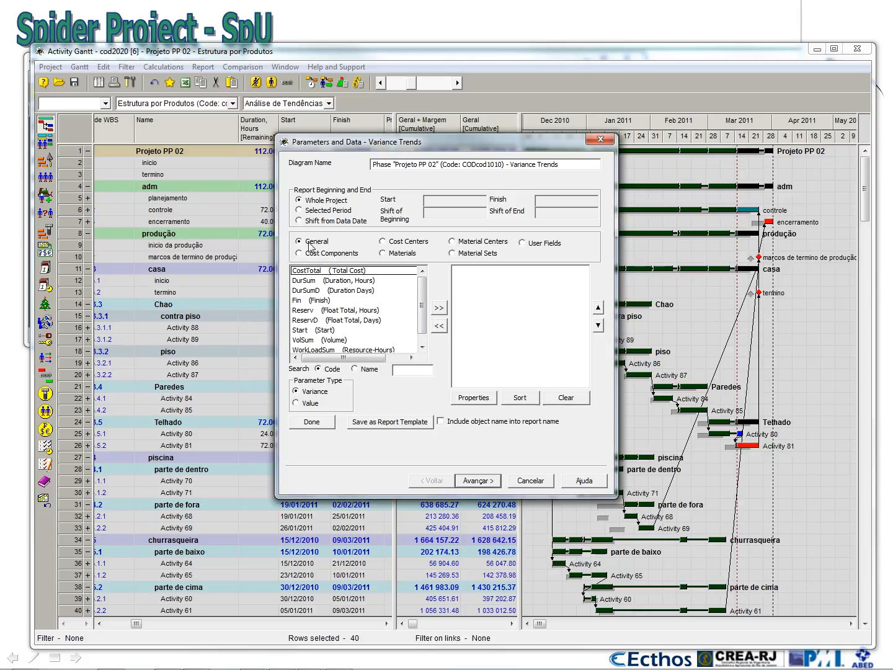
{"action": "left_click", "coordinate": [313, 302]}
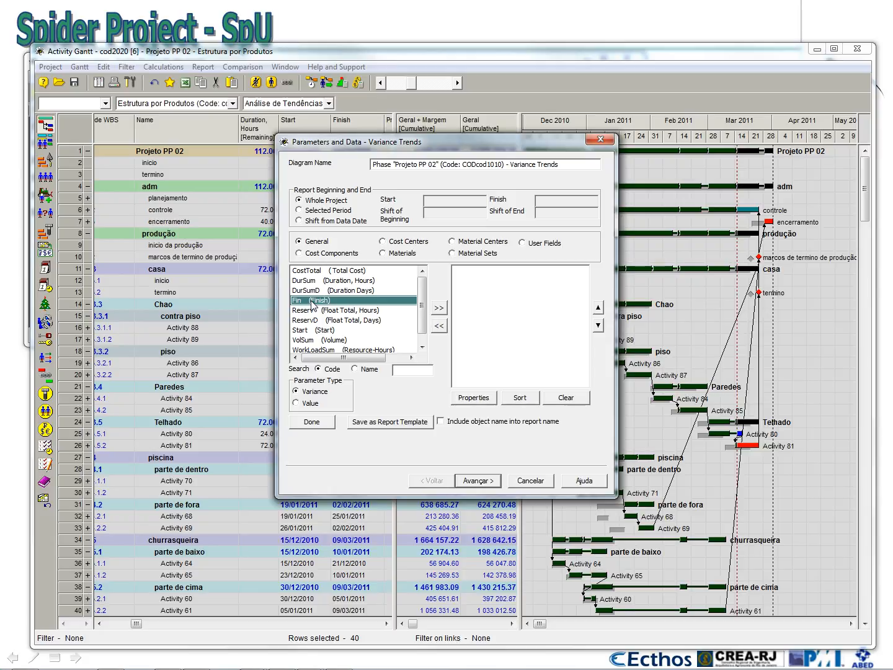
{"action": "left_click", "coordinate": [437, 309]}
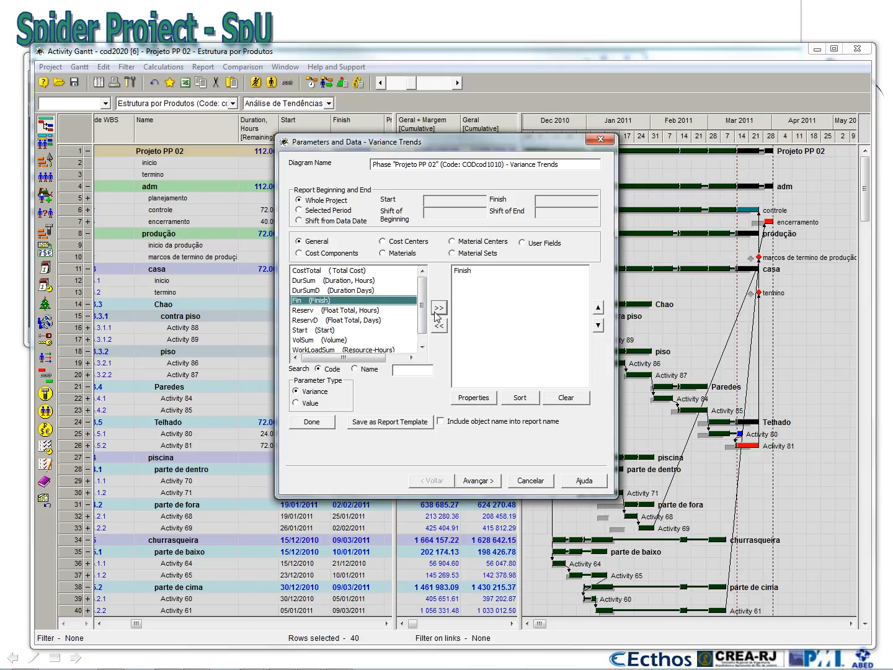
{"action": "left_click", "coordinate": [313, 397]}
{"action": "left_click", "coordinate": [312, 425]}
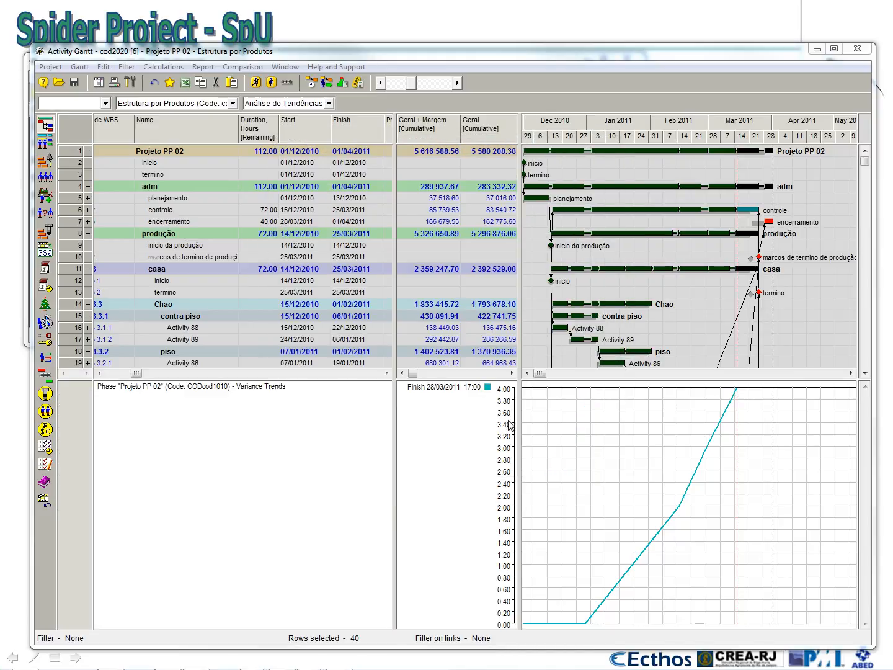
Recreate the variance trends from cod2020 working versions 1 to 6, and shift both table pane dividers to widen the Gantt and diagram area.
{"action": "left_click", "coordinate": [247, 70]}
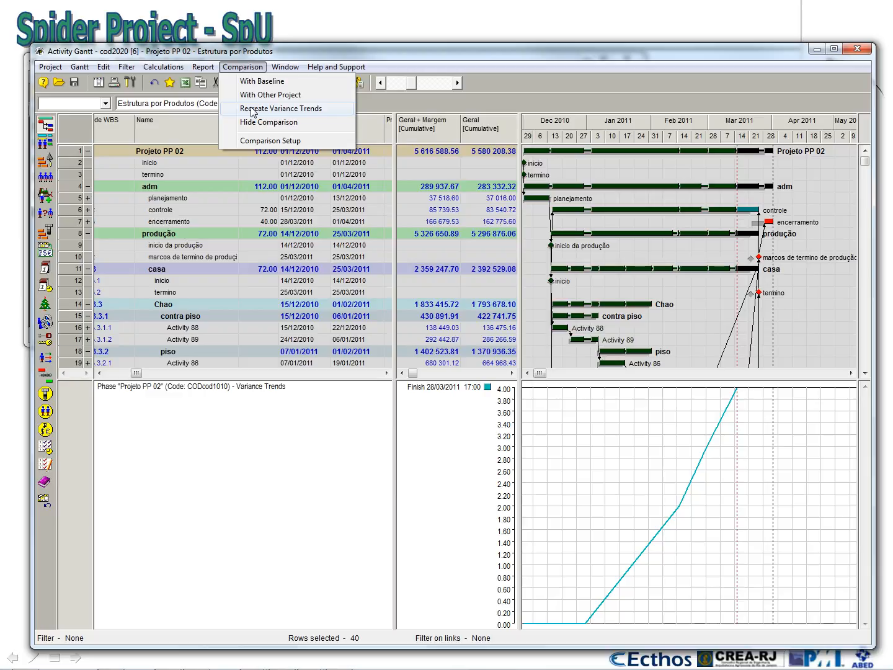
{"action": "left_click", "coordinate": [252, 109]}
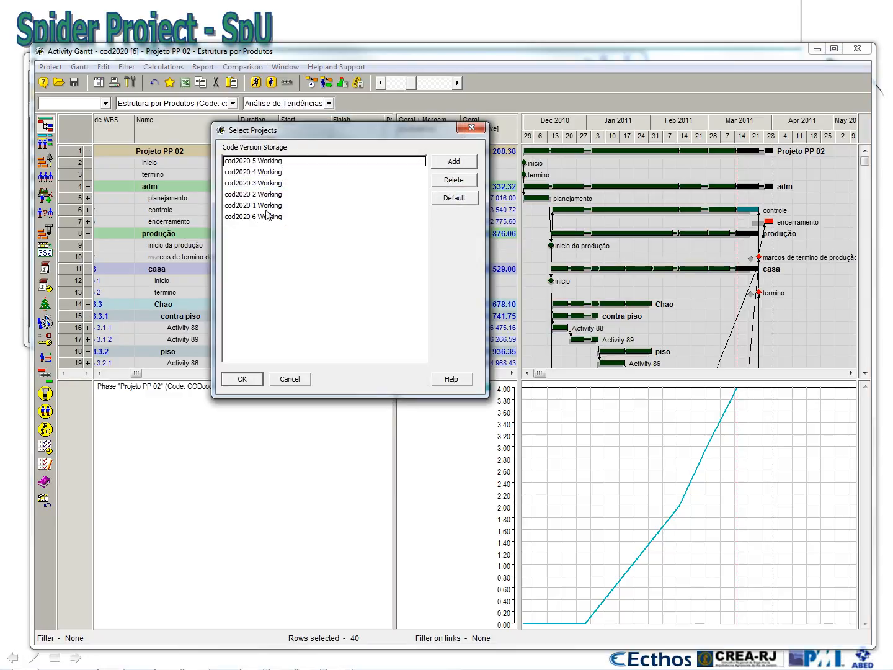
{"action": "left_click", "coordinate": [268, 207]}
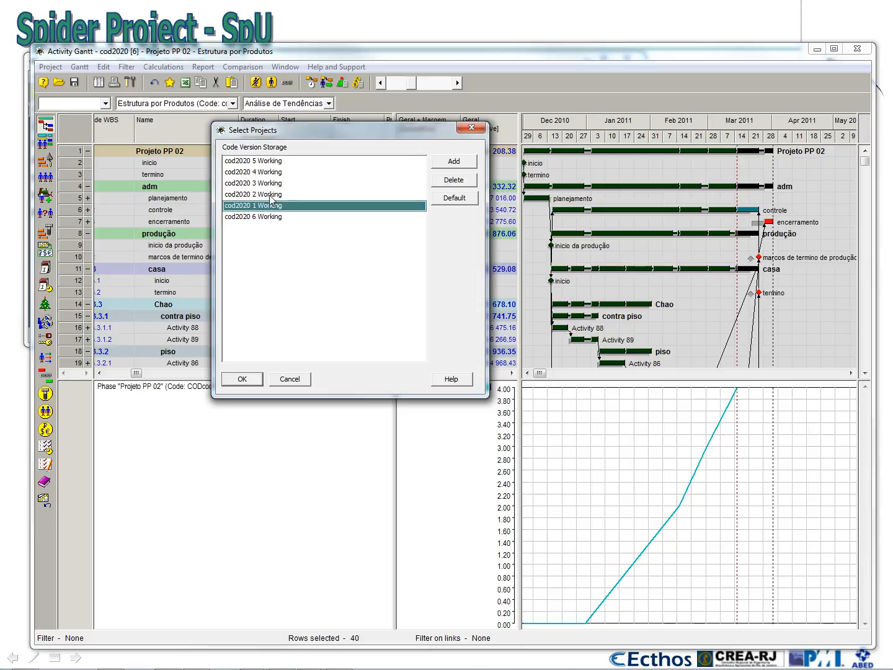
{"action": "left_click", "coordinate": [269, 196], "text": "ctrl"}
{"action": "left_click", "coordinate": [269, 186], "text": "ctrl"}
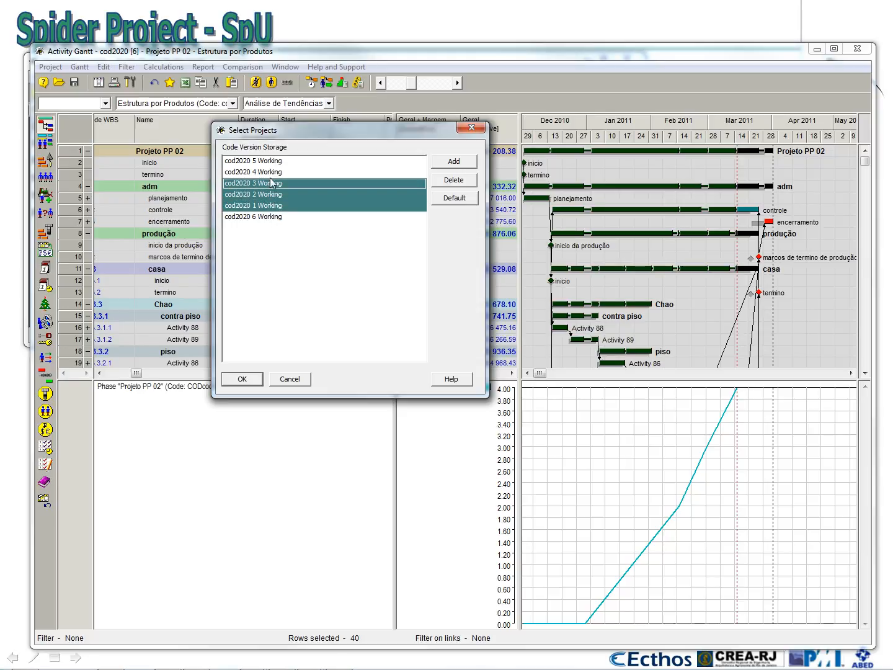
{"action": "left_click", "coordinate": [271, 172], "text": "ctrl"}
{"action": "left_click", "coordinate": [271, 162], "text": "ctrl"}
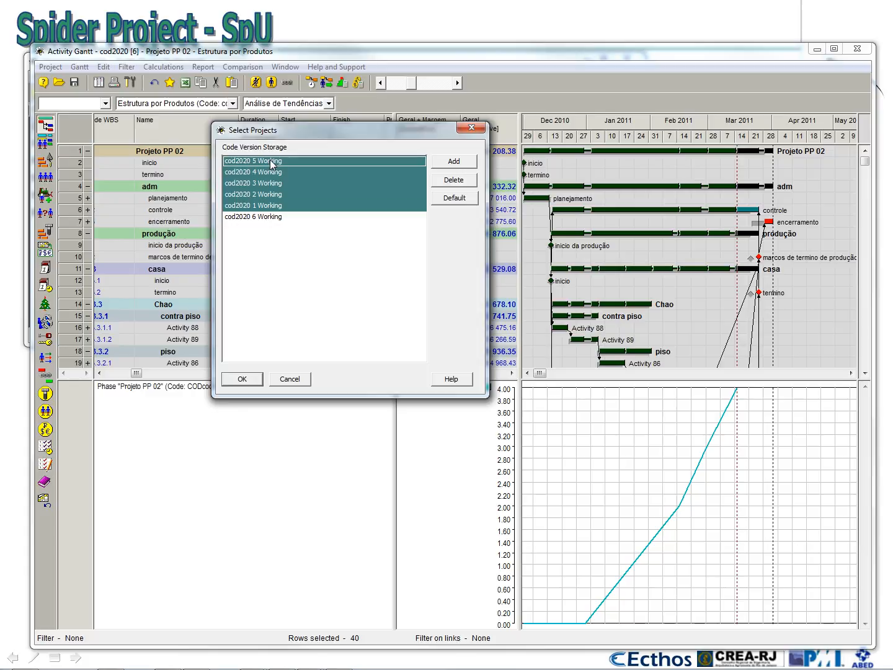
{"action": "left_click", "coordinate": [270, 217], "text": "ctrl"}
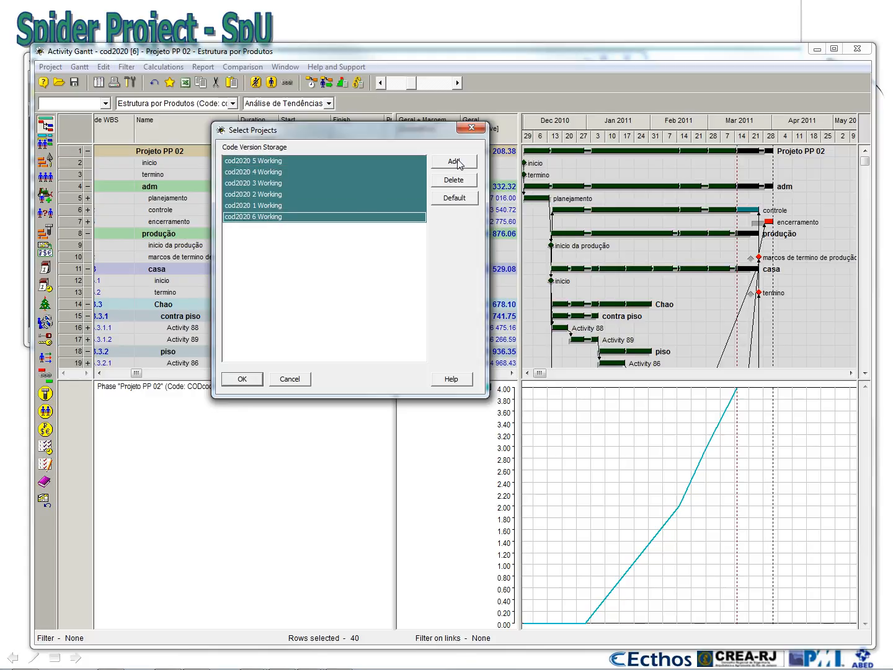
{"action": "left_click", "coordinate": [241, 379]}
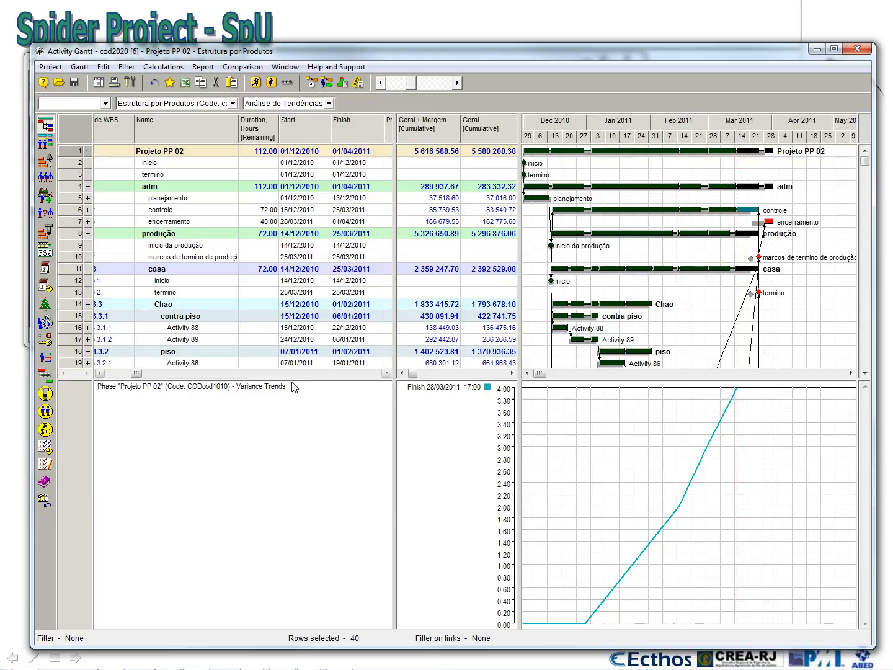
{"action": "left_click_drag", "start_coordinate": [393, 320], "coordinate": [330, 321]}
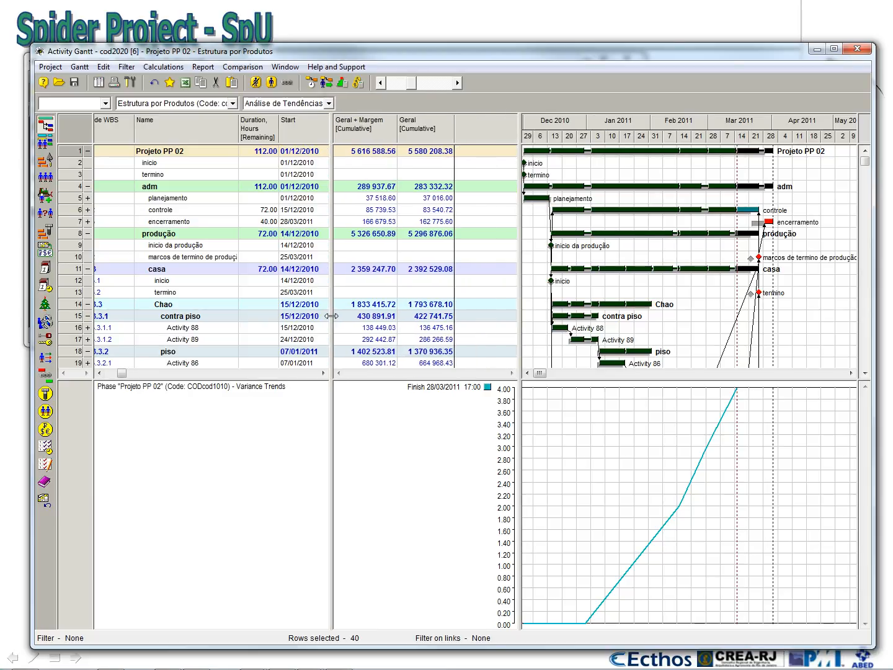
{"action": "left_click_drag", "start_coordinate": [520, 293], "coordinate": [493, 293]}
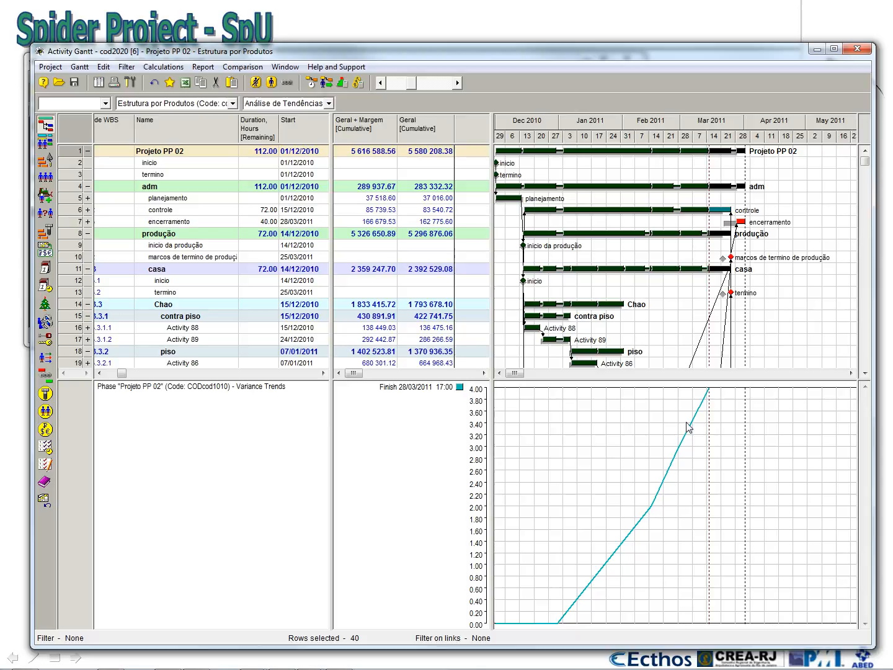
Replace the Finish variance in the Variance Trends diagram with the Finish parameter of type Value.
{"action": "right_click", "coordinate": [595, 407]}
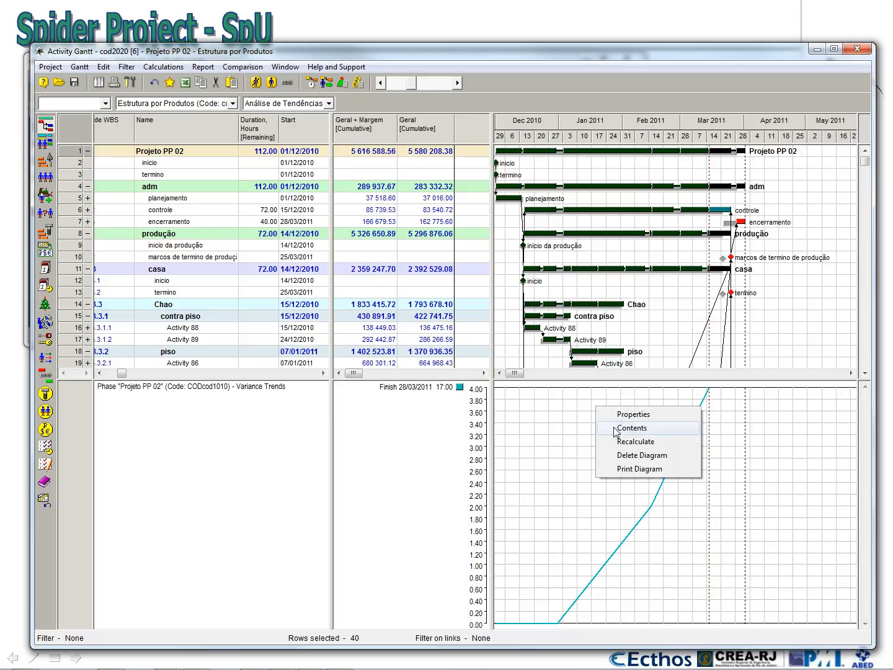
{"action": "left_click", "coordinate": [615, 428]}
{"action": "left_click", "coordinate": [478, 270]}
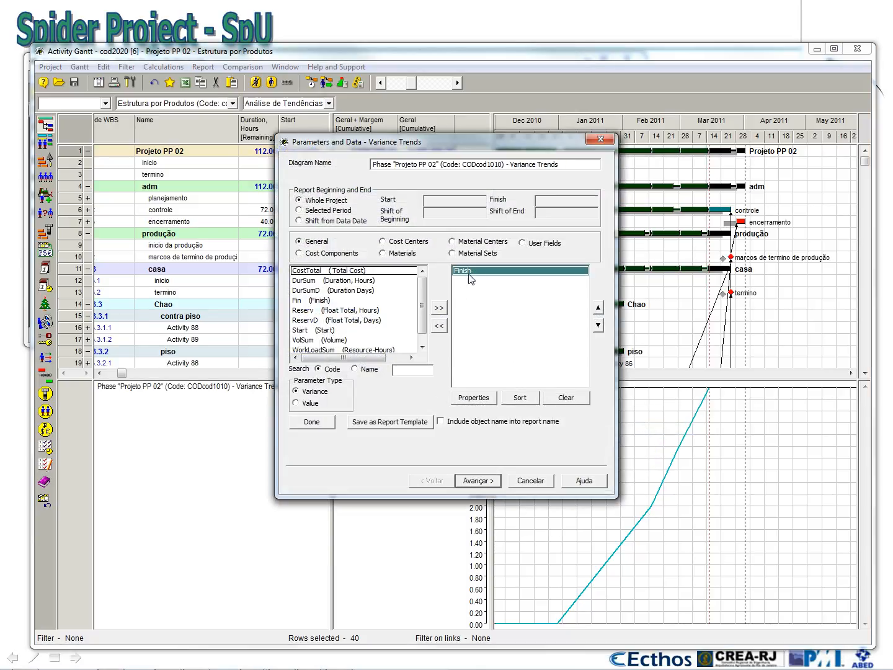
{"action": "left_click", "coordinate": [439, 327]}
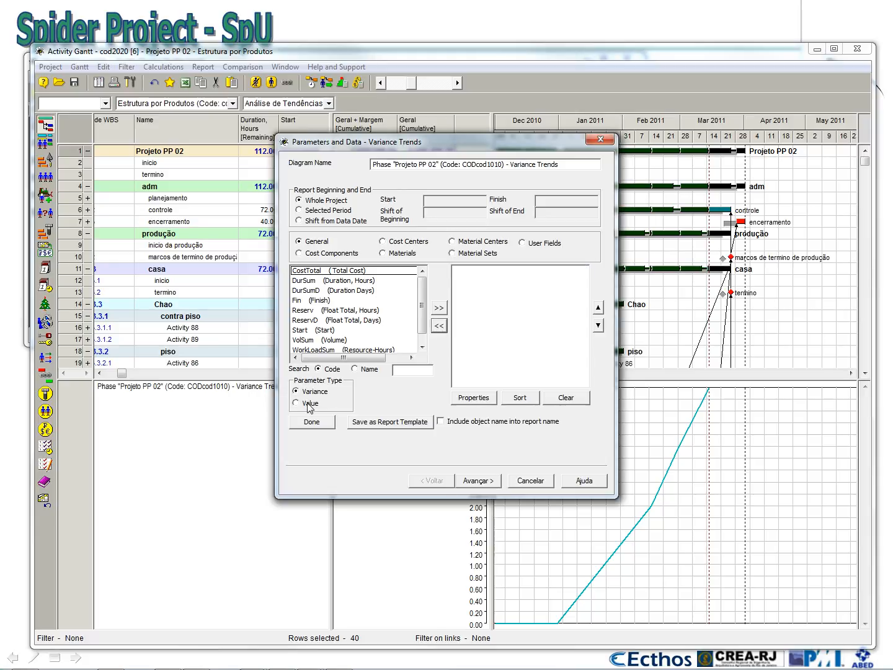
{"action": "left_click", "coordinate": [296, 403]}
{"action": "left_click", "coordinate": [310, 300]}
{"action": "left_click", "coordinate": [439, 307]}
{"action": "left_click", "coordinate": [479, 483]}
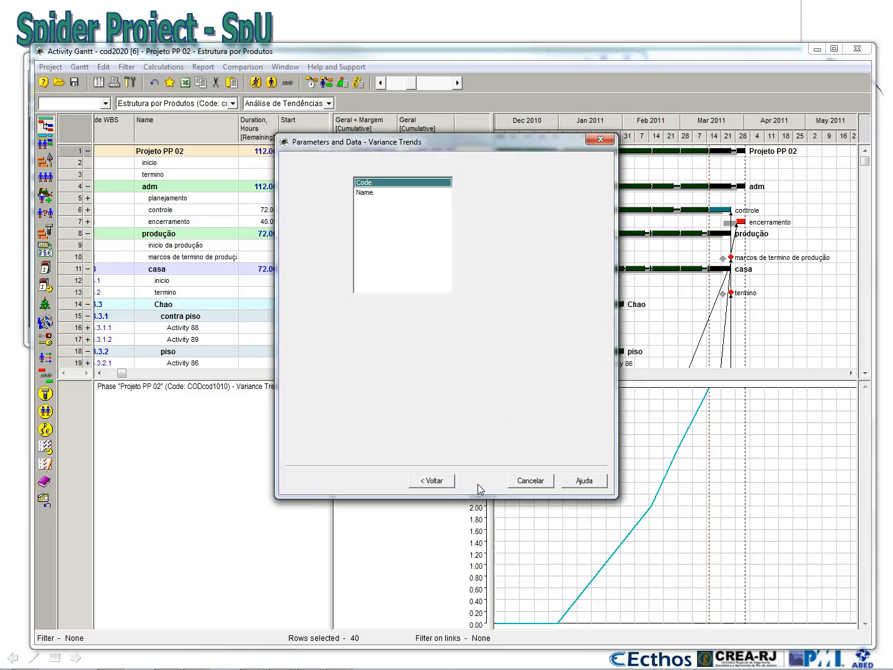
{"action": "left_click", "coordinate": [479, 482]}
{"action": "left_click", "coordinate": [479, 482]}
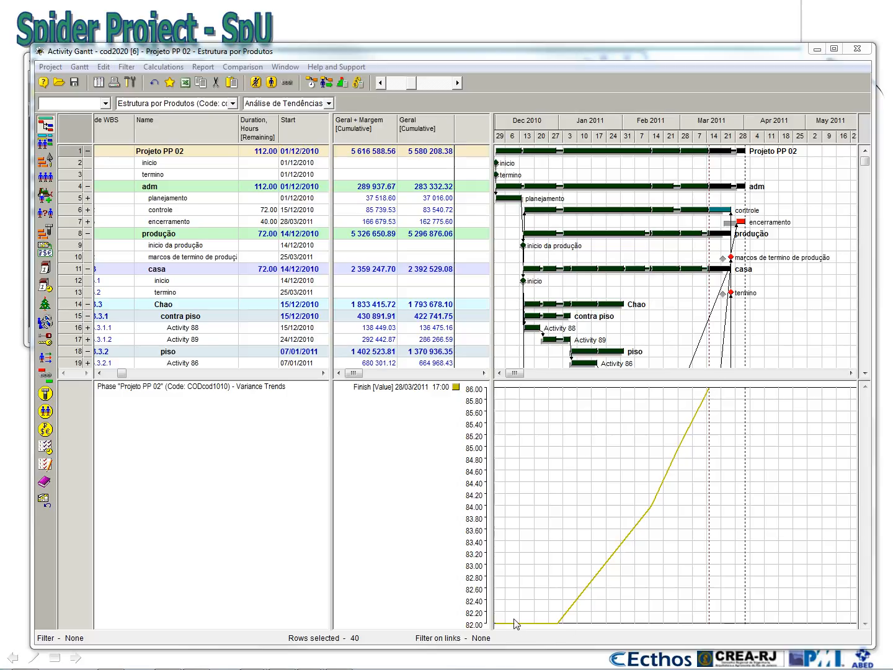
Replace the Finish value in the Variance Trends diagram with the Duration Days parameter of type Variance.
{"action": "right_click", "coordinate": [598, 431]}
{"action": "left_click", "coordinate": [619, 443]}
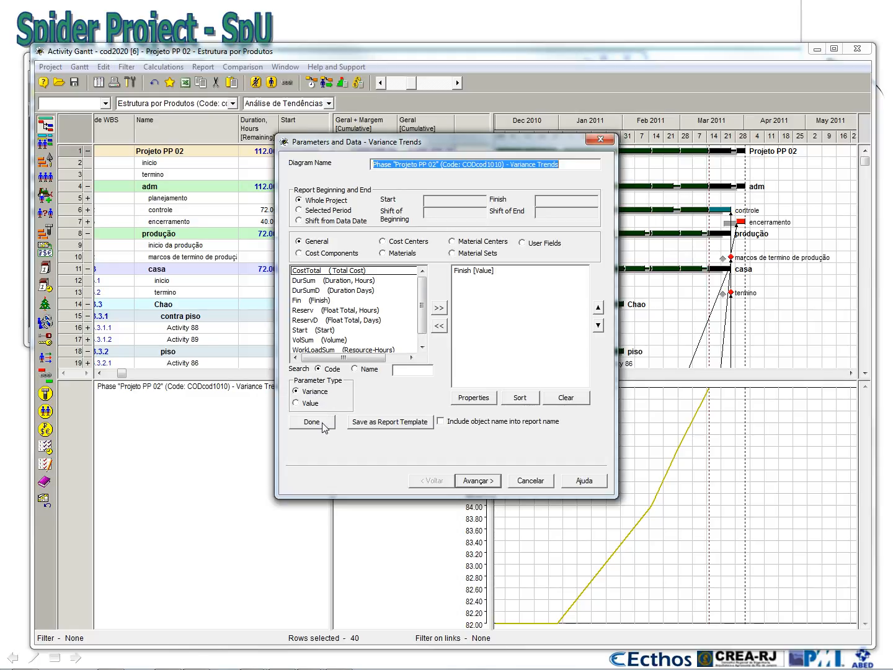
{"action": "left_click", "coordinate": [473, 271]}
{"action": "left_click", "coordinate": [439, 327]}
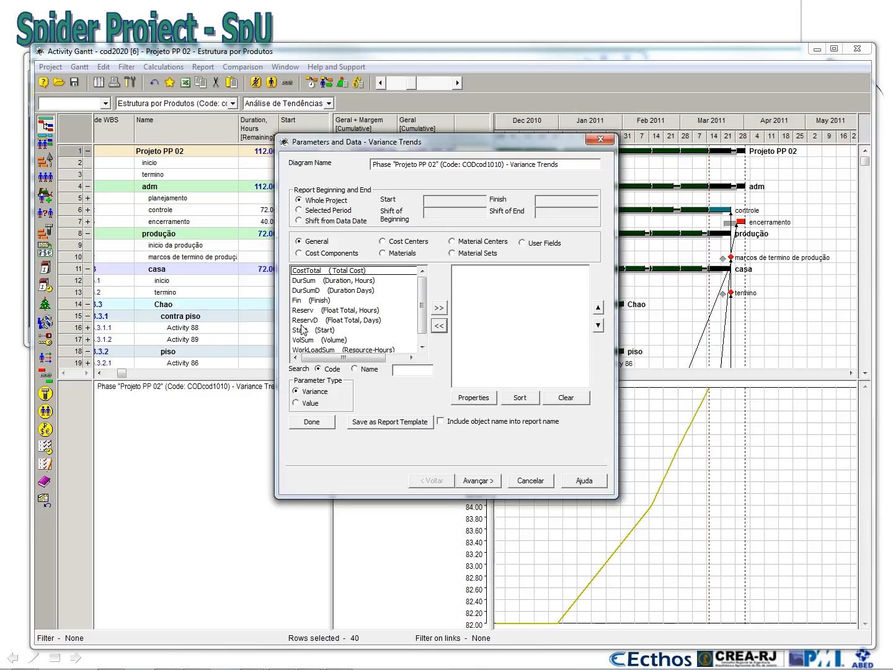
{"action": "left_click", "coordinate": [356, 291]}
{"action": "left_click", "coordinate": [439, 307]}
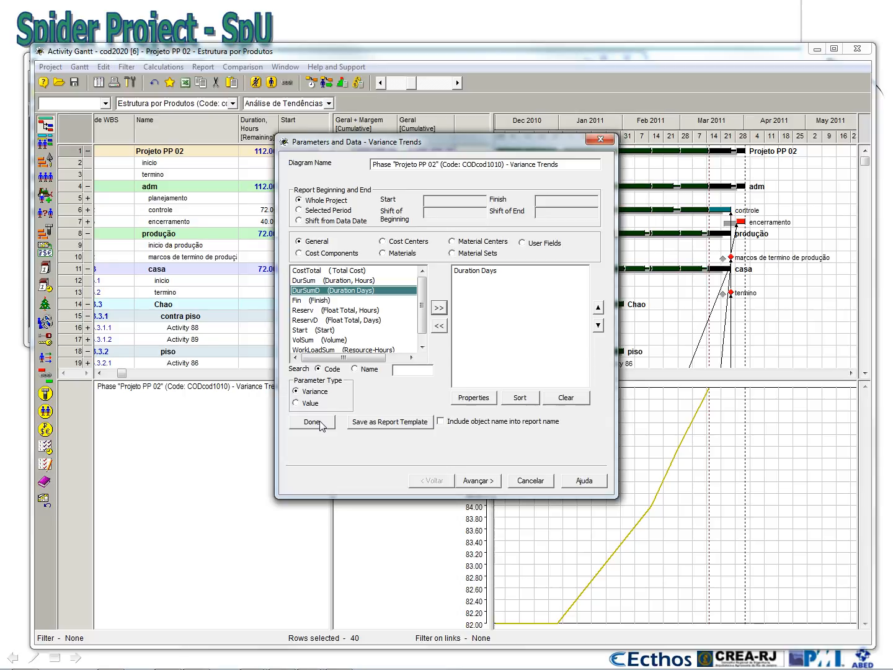
{"action": "left_click", "coordinate": [319, 424]}
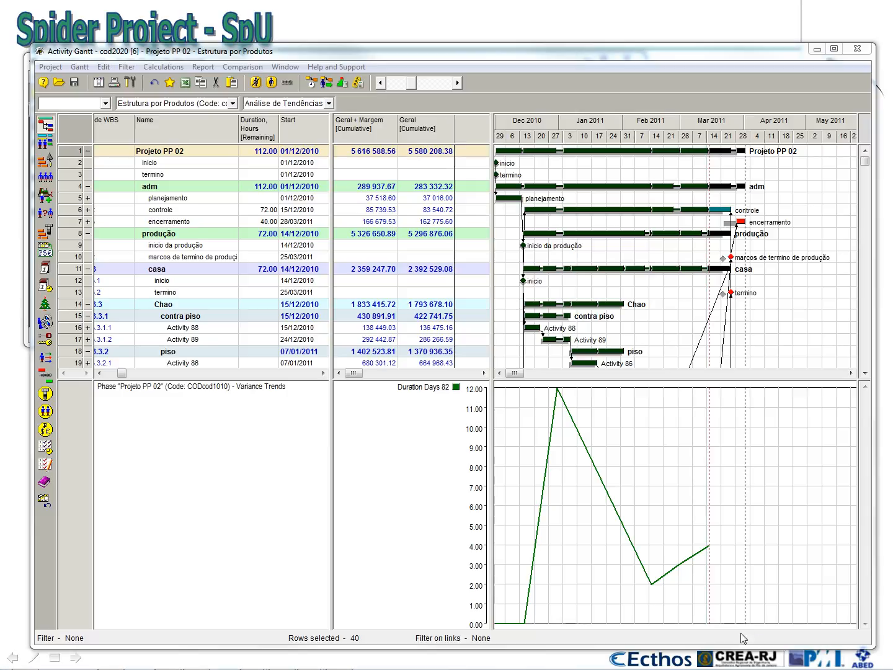
Change the Variance Trends diagram to plot Duration Days as a Value instead of a variance.
{"action": "right_click", "coordinate": [535, 414]}
{"action": "left_click", "coordinate": [549, 418]}
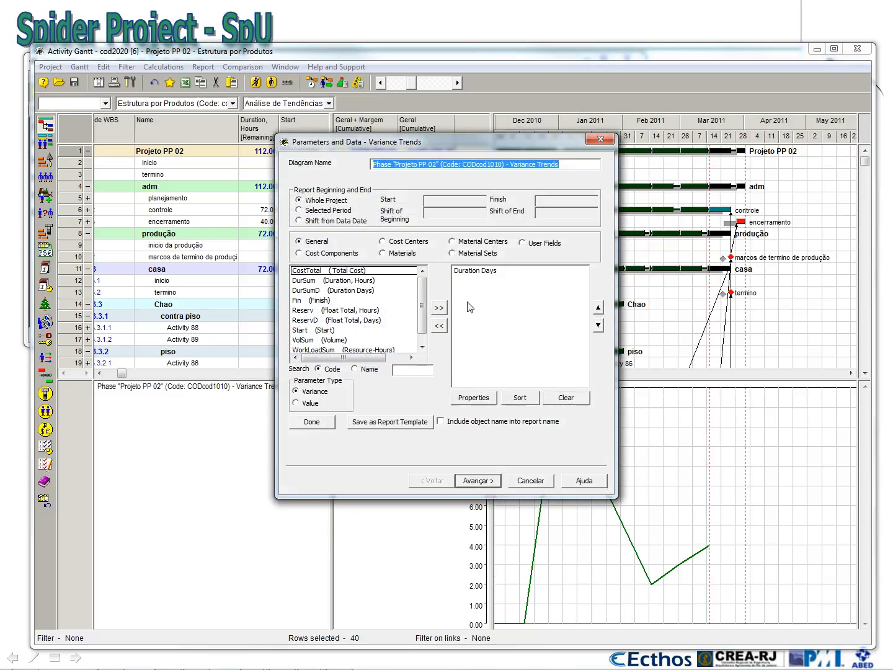
{"action": "left_click", "coordinate": [310, 403]}
{"action": "left_click", "coordinate": [468, 270]}
{"action": "left_click", "coordinate": [438, 330]}
{"action": "left_click", "coordinate": [331, 290]}
{"action": "left_click", "coordinate": [439, 307]}
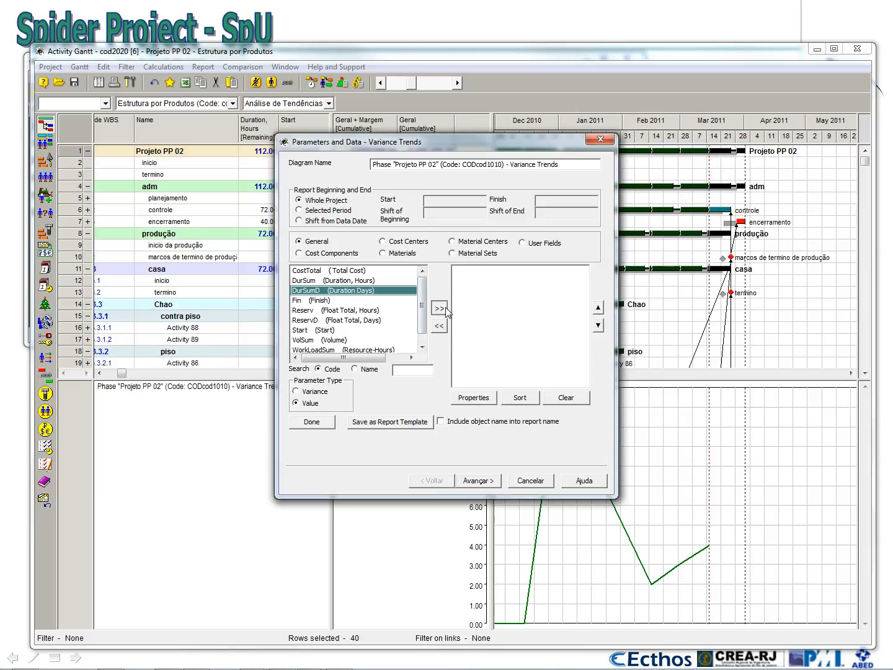
{"action": "left_click", "coordinate": [311, 422]}
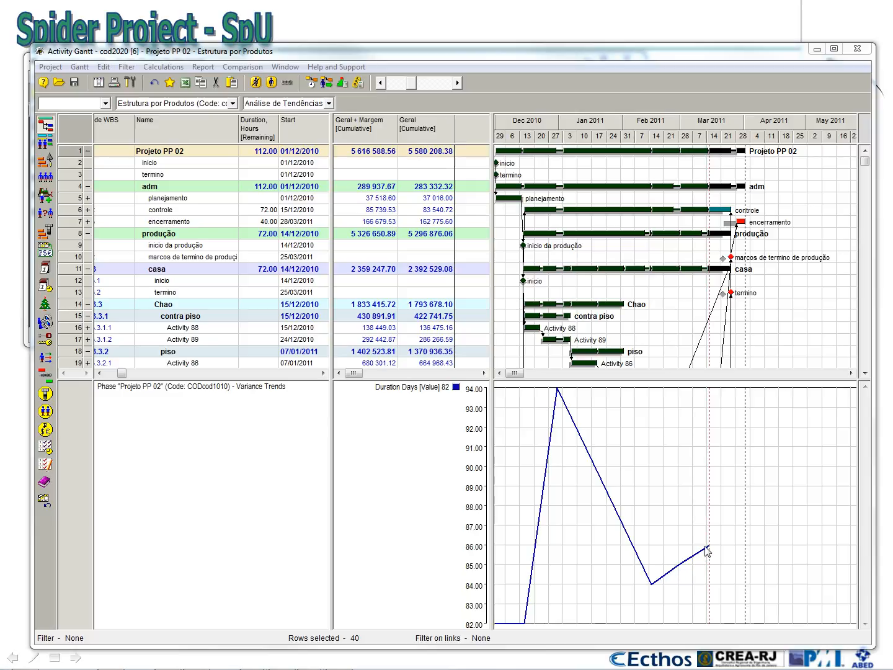
Replace Duration Days in the Variance Trends diagram with the variance of the Geral cost center.
{"action": "right_click", "coordinate": [648, 448]}
{"action": "left_click", "coordinate": [639, 469]}
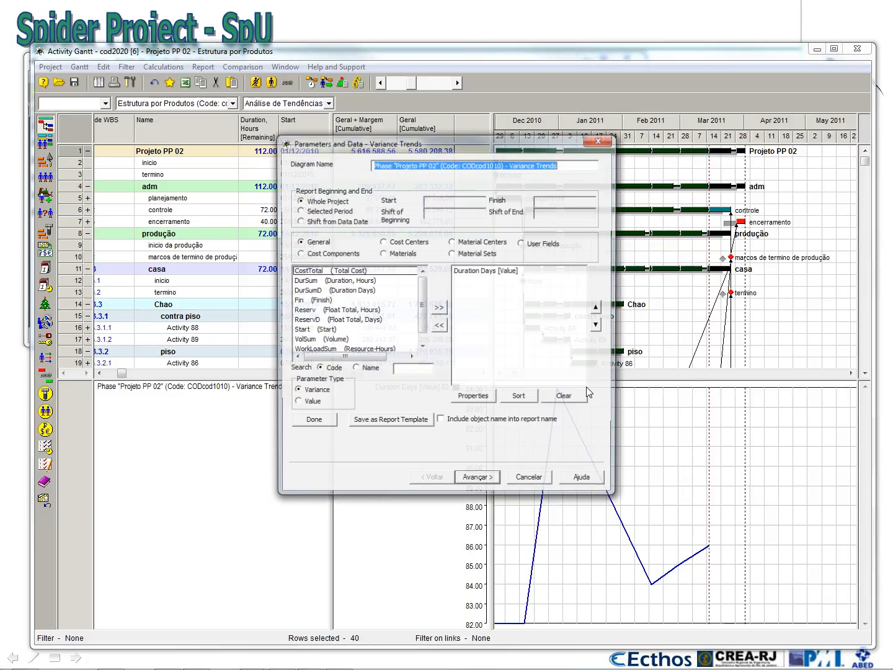
{"action": "left_click", "coordinate": [487, 272]}
{"action": "left_click", "coordinate": [439, 325]}
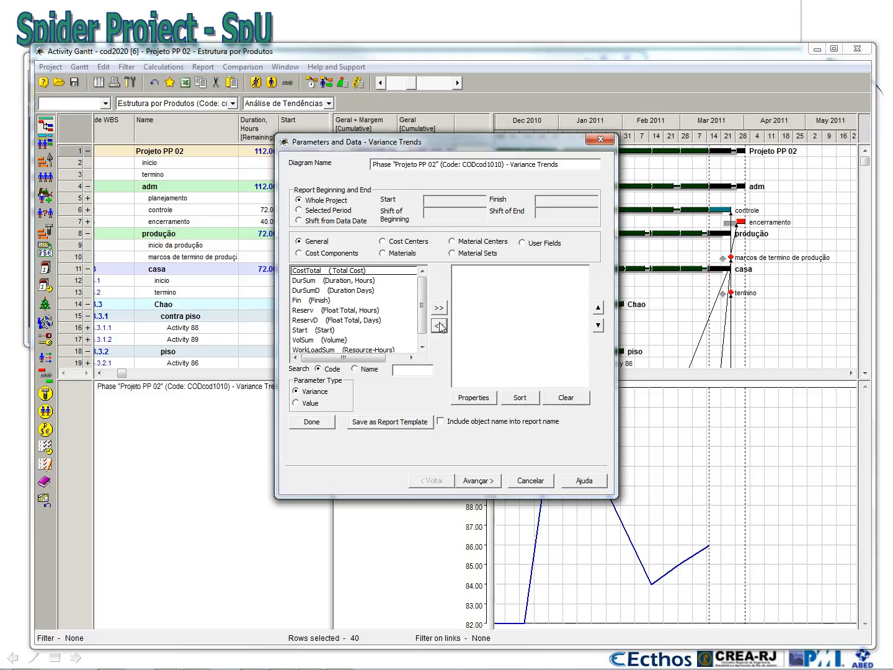
{"action": "left_click", "coordinate": [399, 245]}
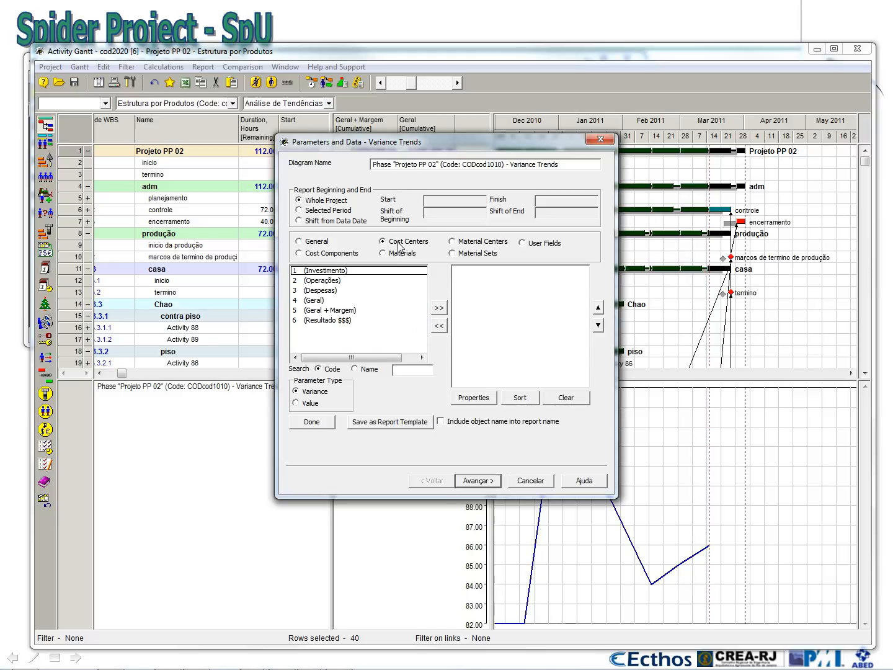
{"action": "left_click", "coordinate": [320, 302]}
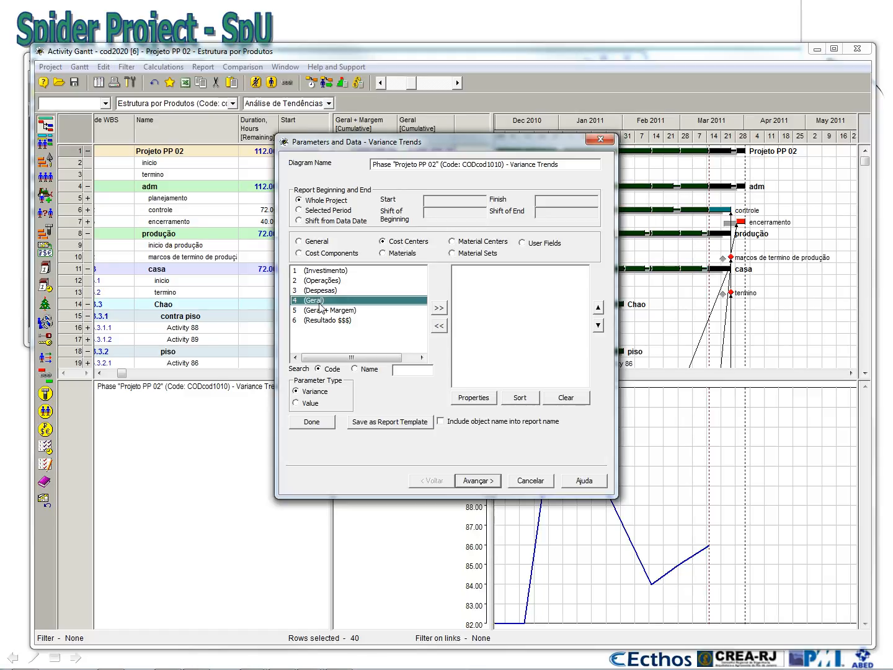
{"action": "left_click", "coordinate": [438, 308]}
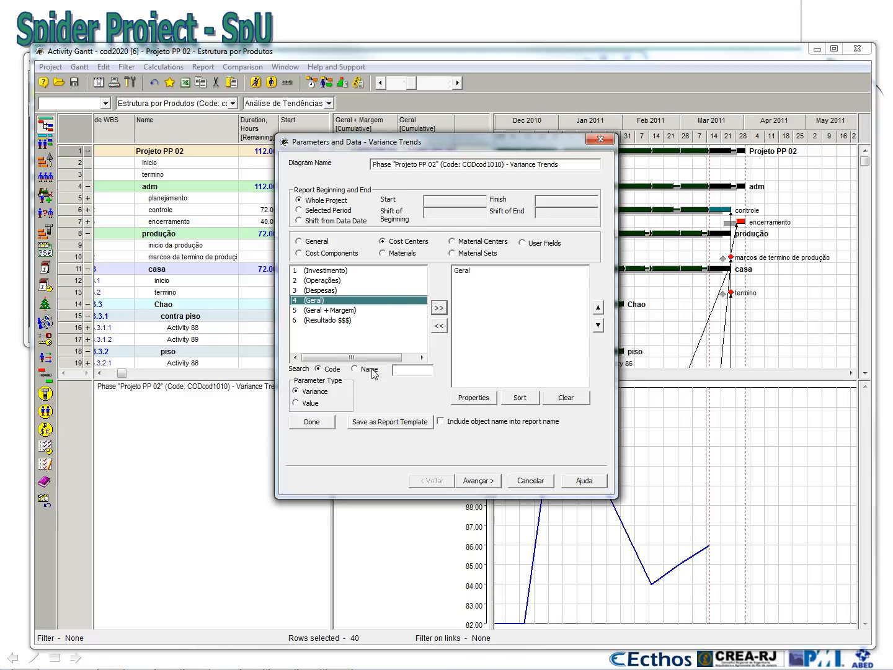
{"action": "left_click", "coordinate": [311, 422]}
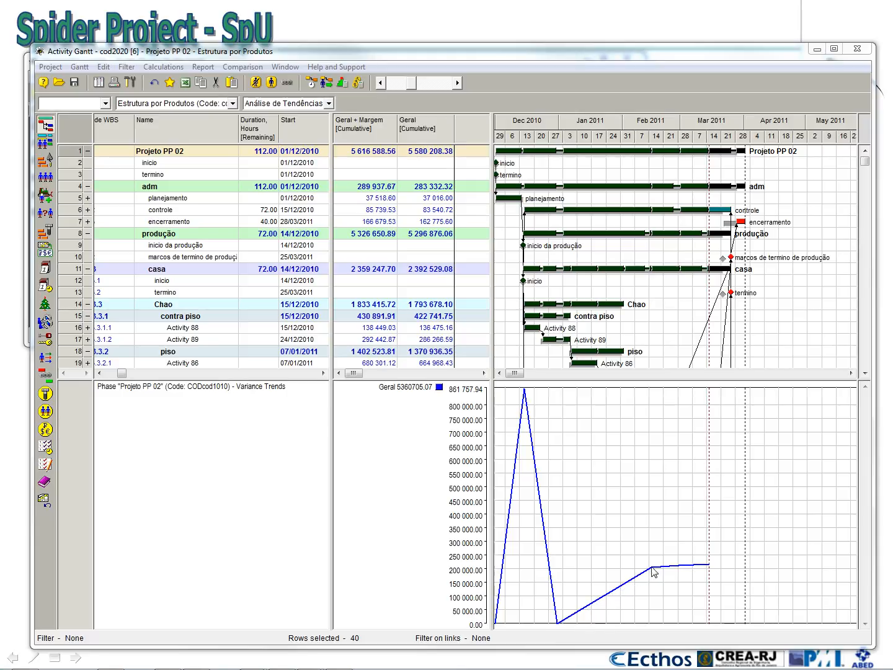
{"action": "left_click", "coordinate": [745, 567]}
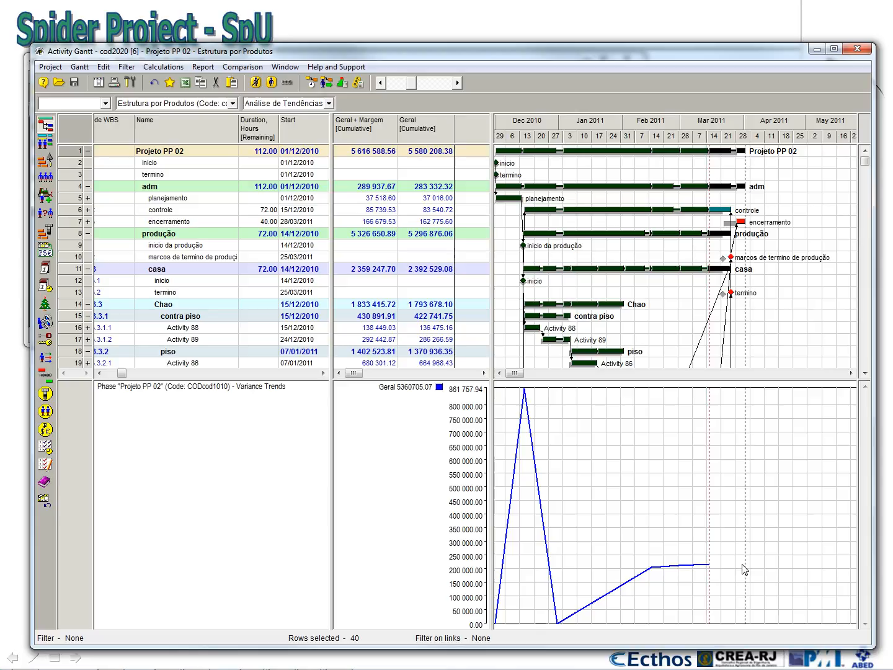
Switch to Paint, paste the captured Gantt screen and move the image so the variance trends chart is in view.
{"action": "key", "text": "Insert"}
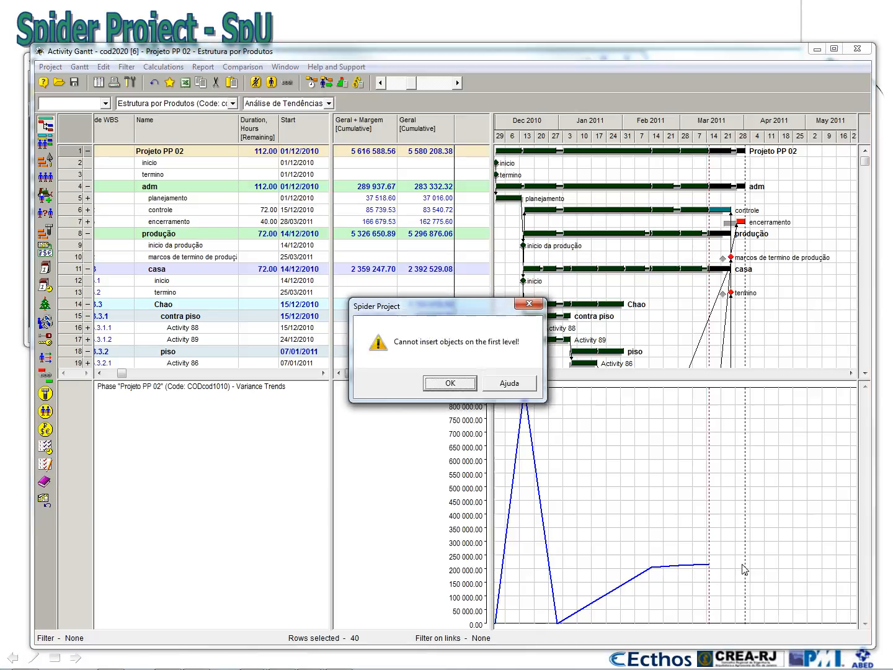
{"action": "left_click", "coordinate": [451, 383]}
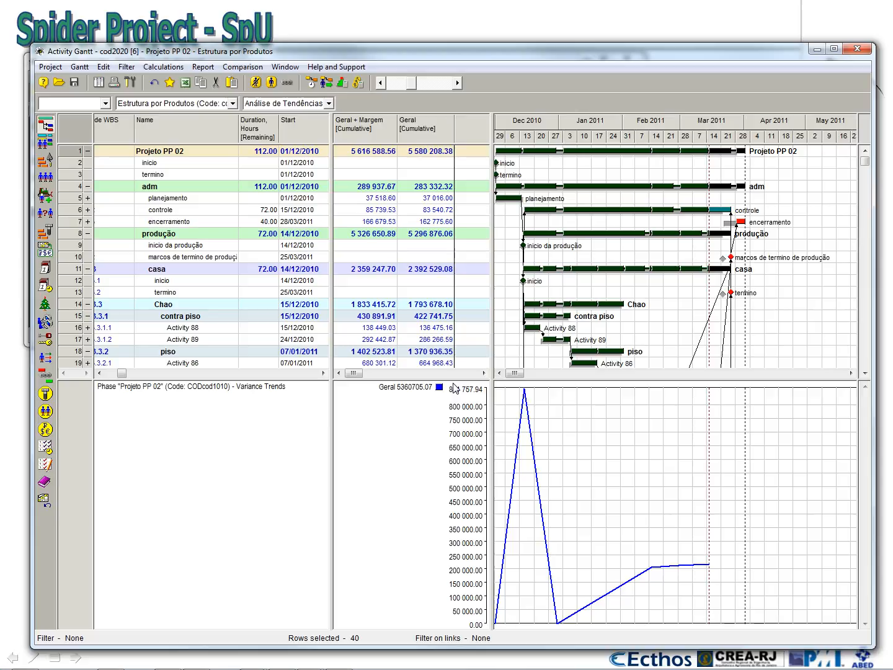
{"action": "left_click", "coordinate": [2, 129]}
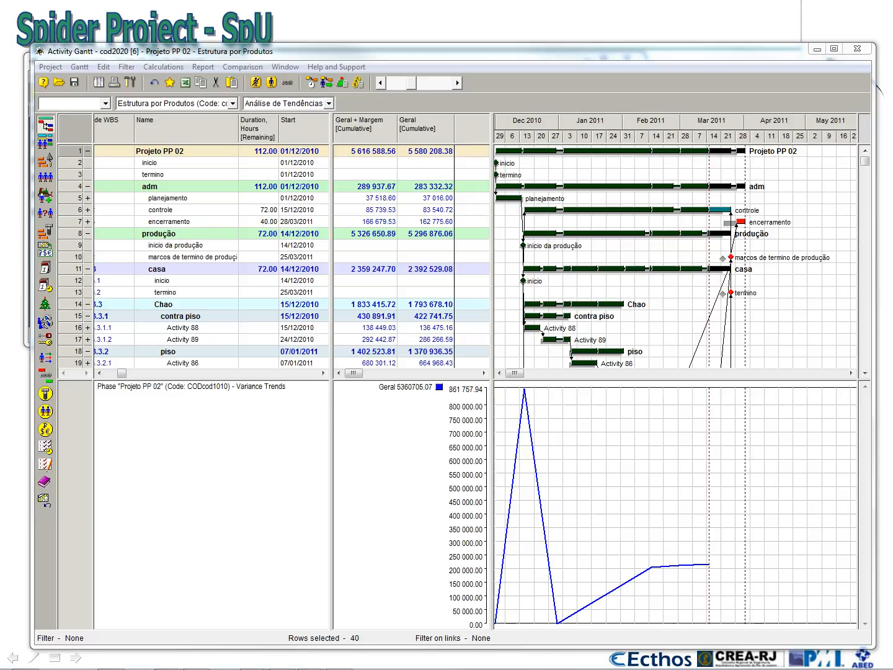
{"action": "mouse_move", "coordinate": [2, 133]}
{"action": "left_mouse_down"}
{"action": "mouse_move", "coordinate": [575, 132]}
{"action": "mouse_move", "coordinate": [712, 81]}
{"action": "mouse_move", "coordinate": [659, 68]}
{"action": "left_mouse_up"}
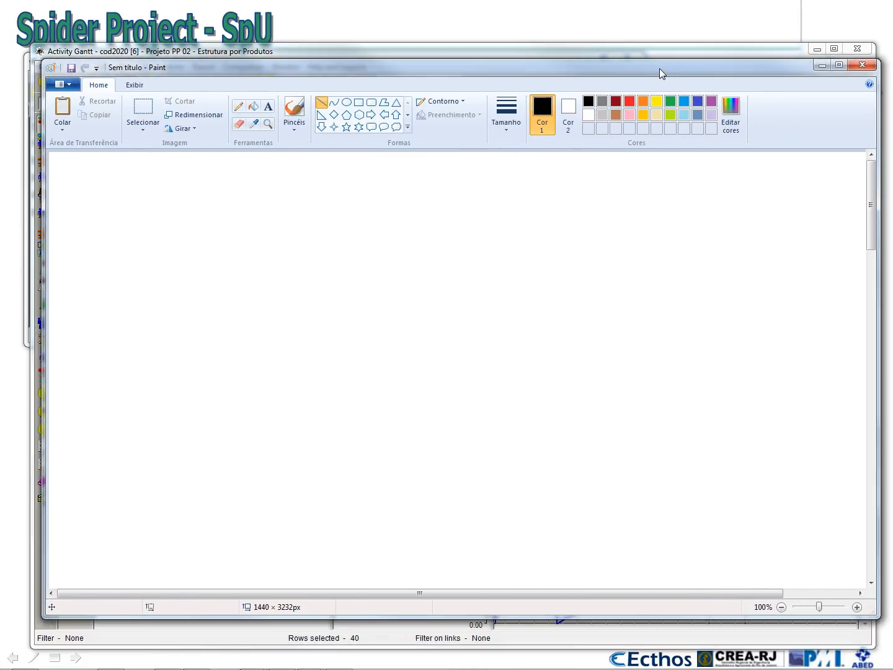
{"action": "key", "text": "ctrl+v"}
{"action": "mouse_move", "coordinate": [636, 518]}
{"action": "left_mouse_down"}
{"action": "mouse_move", "coordinate": [633, 469]}
{"action": "mouse_move", "coordinate": [511, 168]}
{"action": "left_mouse_up"}
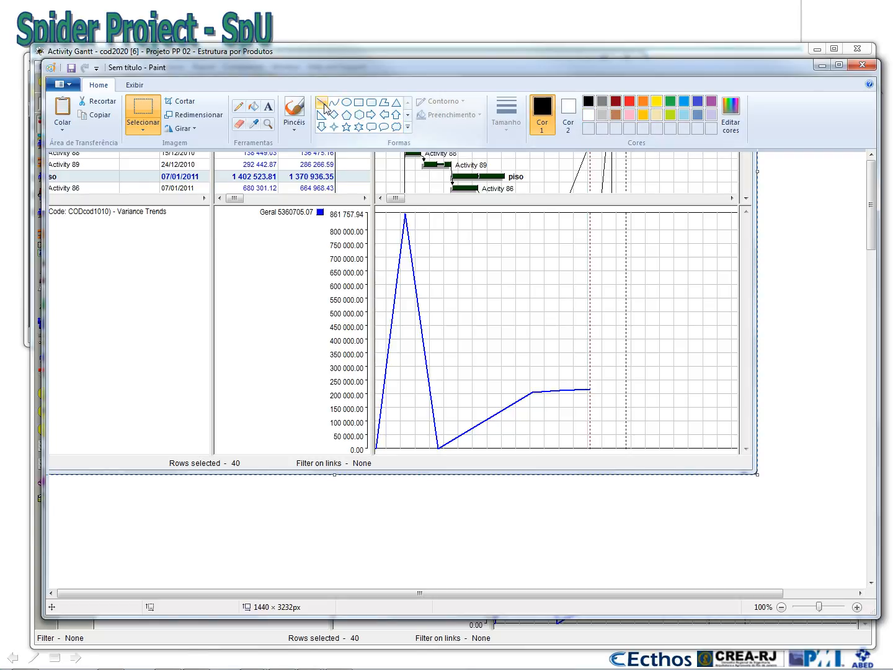
Draw three thick red lines, about 55 px long, fanning from the end of the blue curve to the second dashed line.
{"action": "left_click", "coordinate": [322, 102]}
{"action": "left_click", "coordinate": [629, 100]}
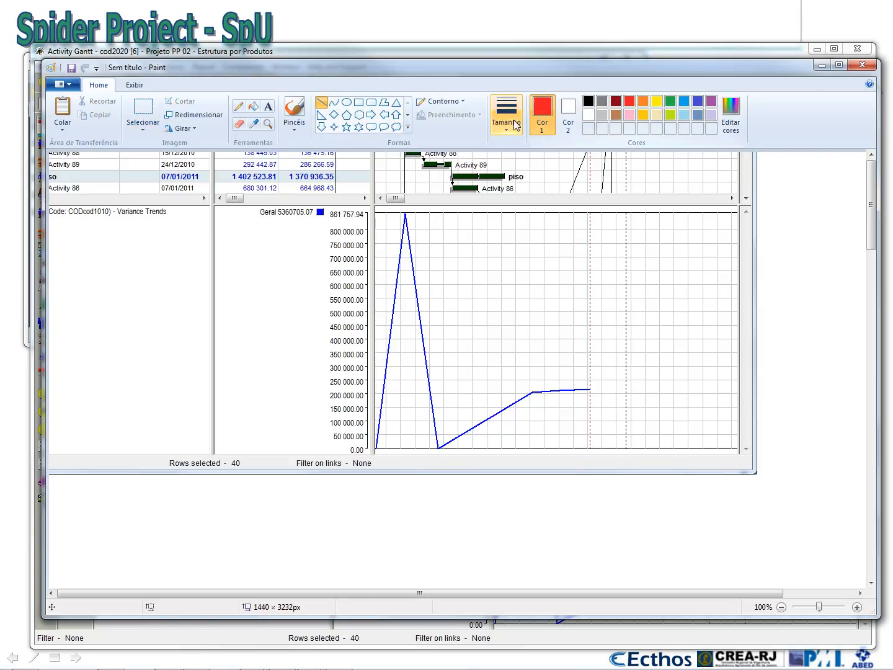
{"action": "left_click", "coordinate": [518, 131]}
{"action": "left_click", "coordinate": [532, 175]}
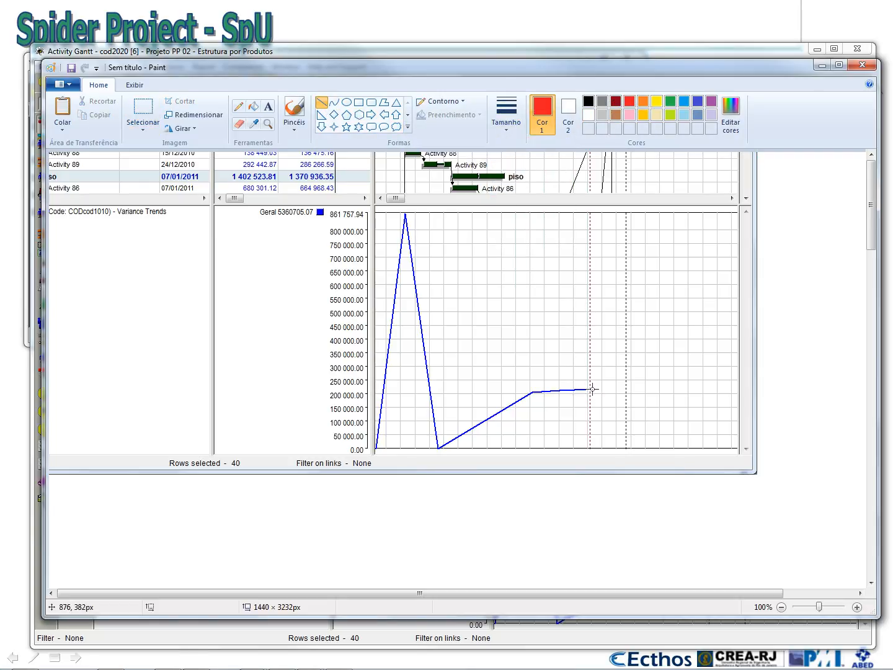
{"action": "mouse_move", "coordinate": [592, 389]}
{"action": "left_mouse_down"}
{"action": "mouse_move", "coordinate": [625, 384]}
{"action": "mouse_move", "coordinate": [614, 393]}
{"action": "mouse_move", "coordinate": [627, 393]}
{"action": "left_mouse_up"}
{"action": "left_click", "coordinate": [626, 416]}
{"action": "left_click", "coordinate": [611, 416]}
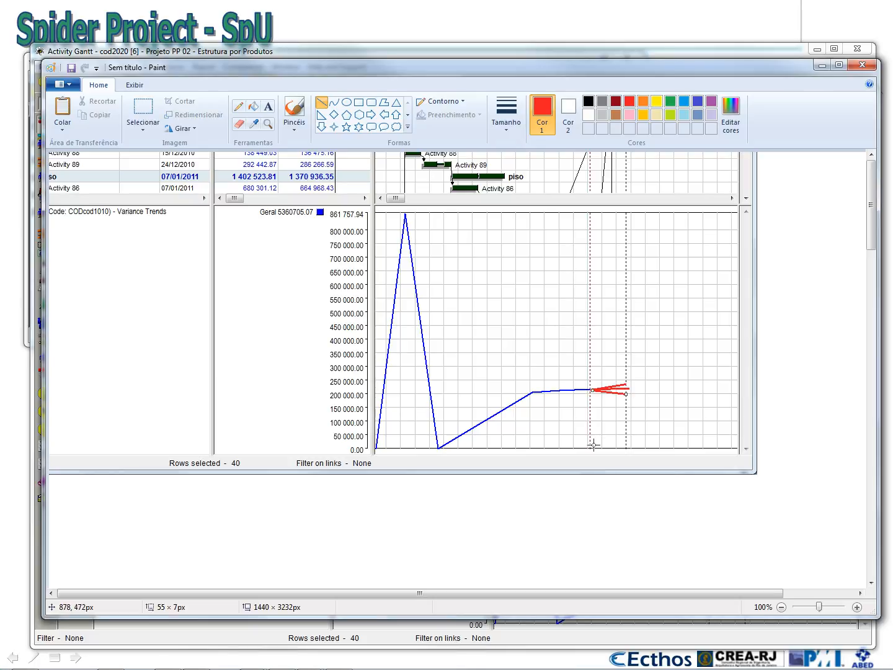
{"action": "left_click", "coordinate": [595, 437]}
Try extending the lowest red line with descending segments of about 100 × 20 px and 59 × 22 px, and undo both.
{"action": "left_click_drag", "start_coordinate": [628, 392], "coordinate": [693, 407]}
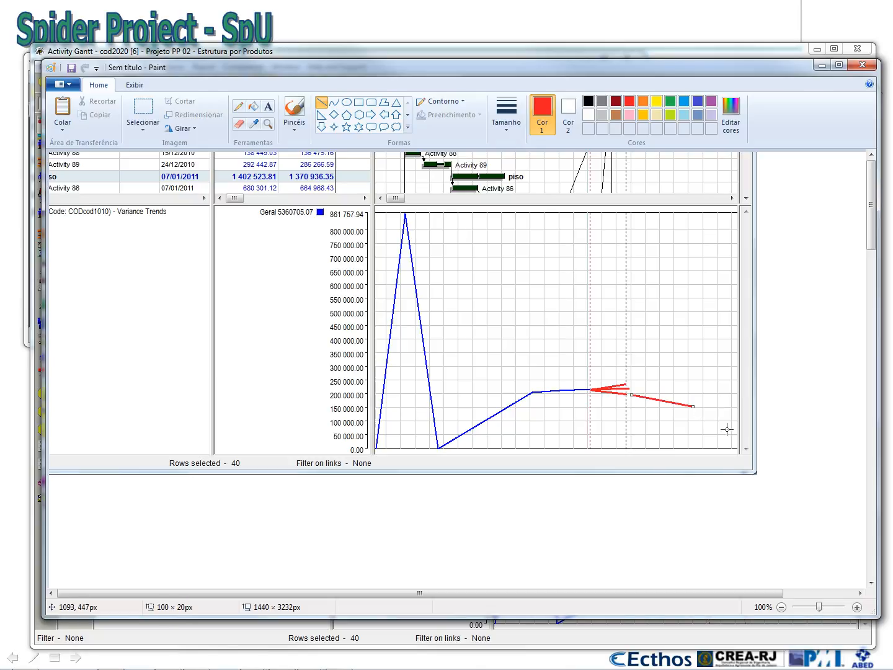
{"action": "left_click_drag", "start_coordinate": [732, 421], "coordinate": [695, 408]}
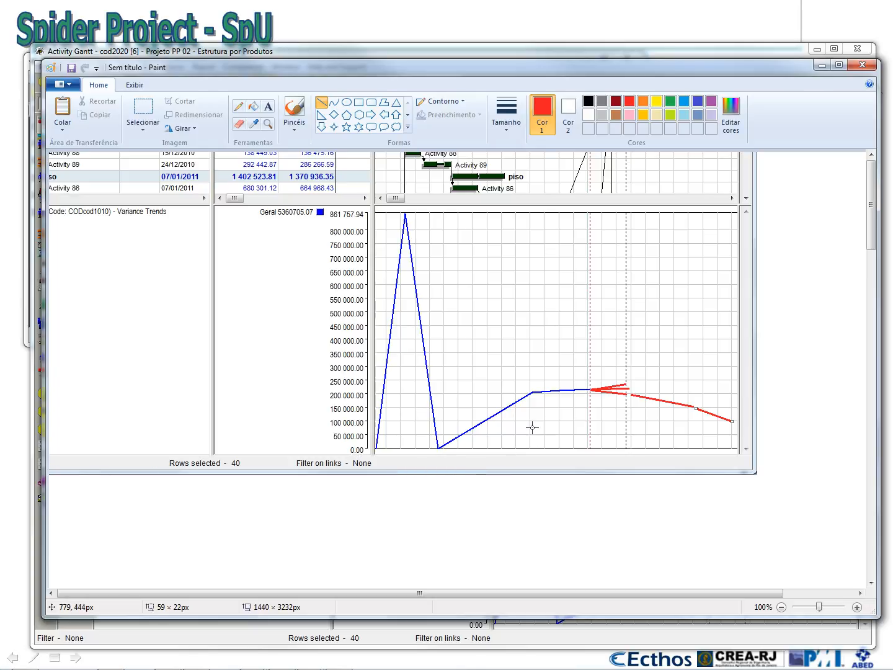
{"action": "key", "text": "ctrl+z"}
{"action": "key", "text": "ctrl+z"}
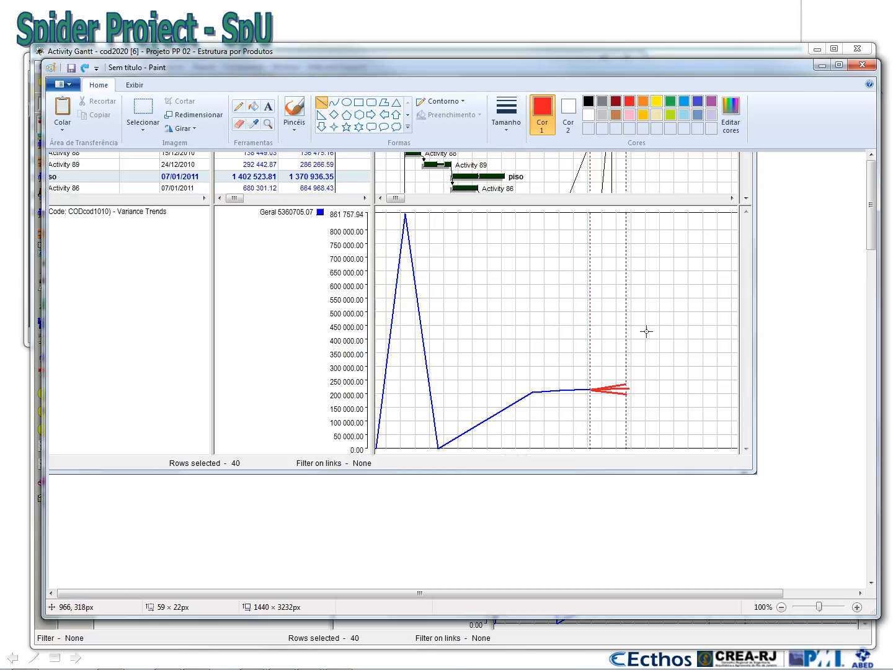
Draw a vertical red line about 193 px tall along the second dashed line, and return to the Spider Project window.
{"action": "left_click_drag", "start_coordinate": [627, 314], "coordinate": [638, 433]}
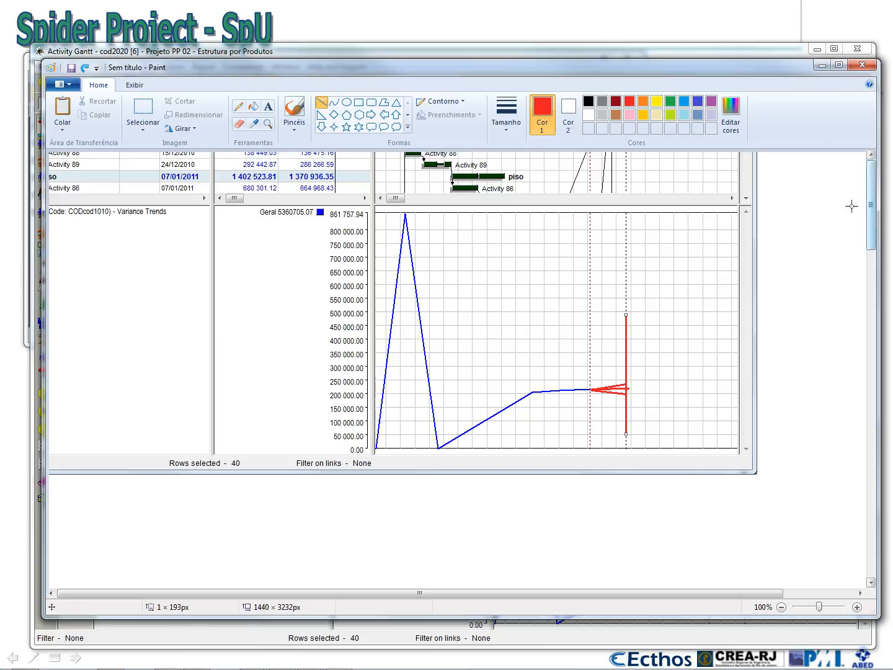
{"action": "left_click", "coordinate": [822, 65]}
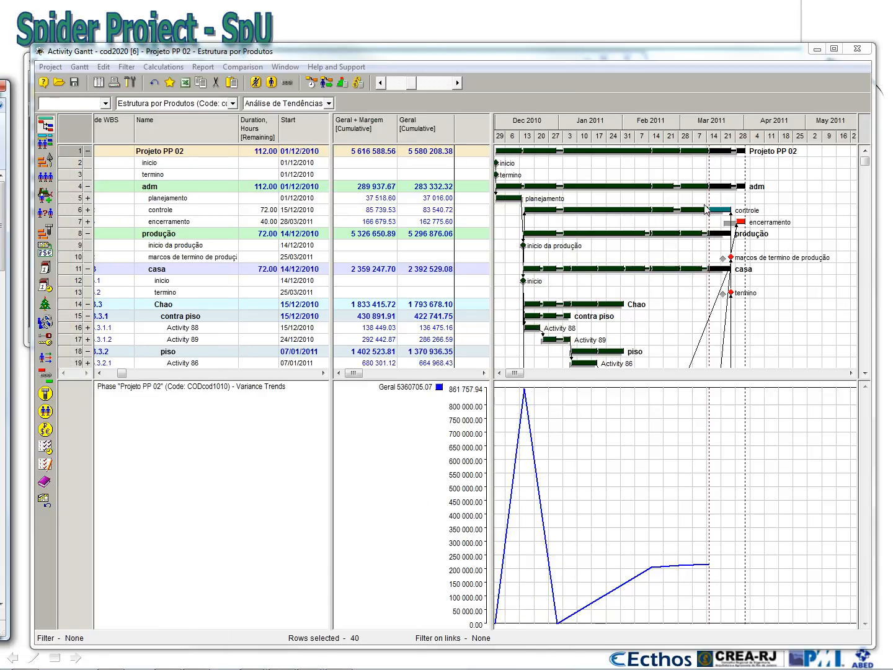
{"action": "mouse_move", "coordinate": [0, 90]}
{"action": "left_mouse_down"}
{"action": "mouse_move", "coordinate": [0, 104]}
{"action": "mouse_move", "coordinate": [536, 72]}
{"action": "left_mouse_up"}
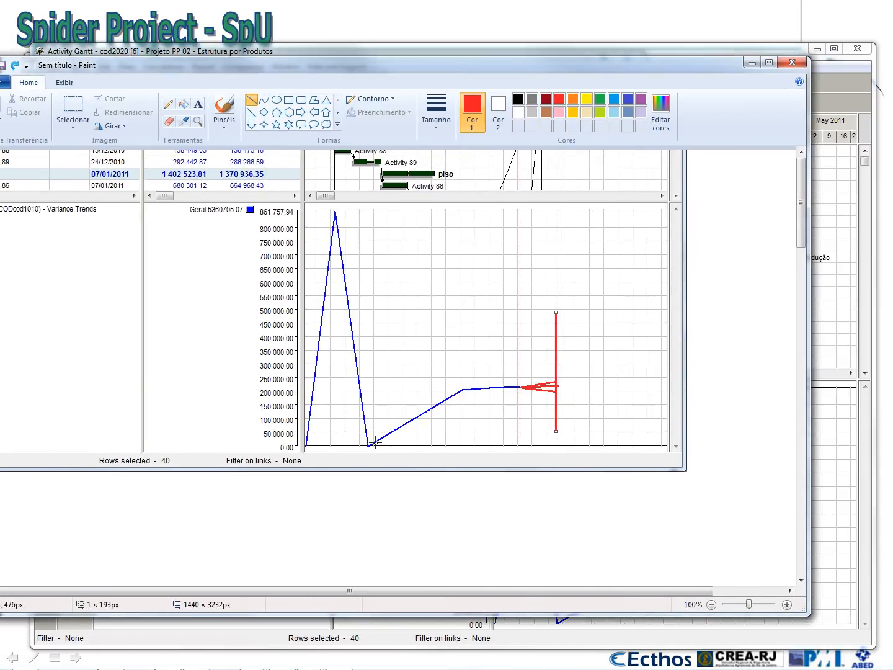
{"action": "left_click_drag", "start_coordinate": [532, 389], "coordinate": [553, 387]}
{"action": "left_click", "coordinate": [752, 62]}
Replace Geral with the cost component margem de seguranca in the Variance Trends diagram contents.
{"action": "right_click", "coordinate": [603, 415]}
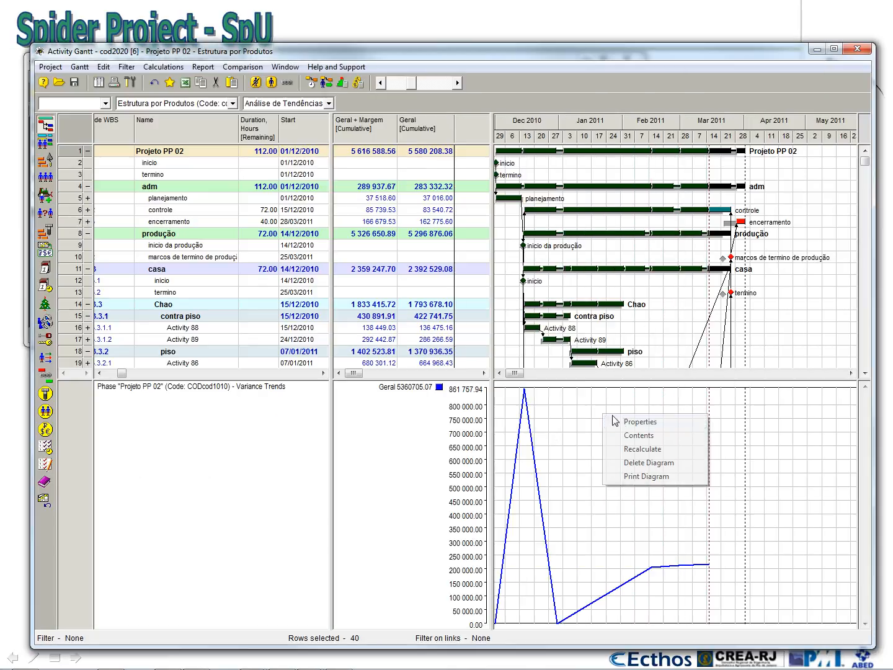
{"action": "left_click", "coordinate": [632, 437]}
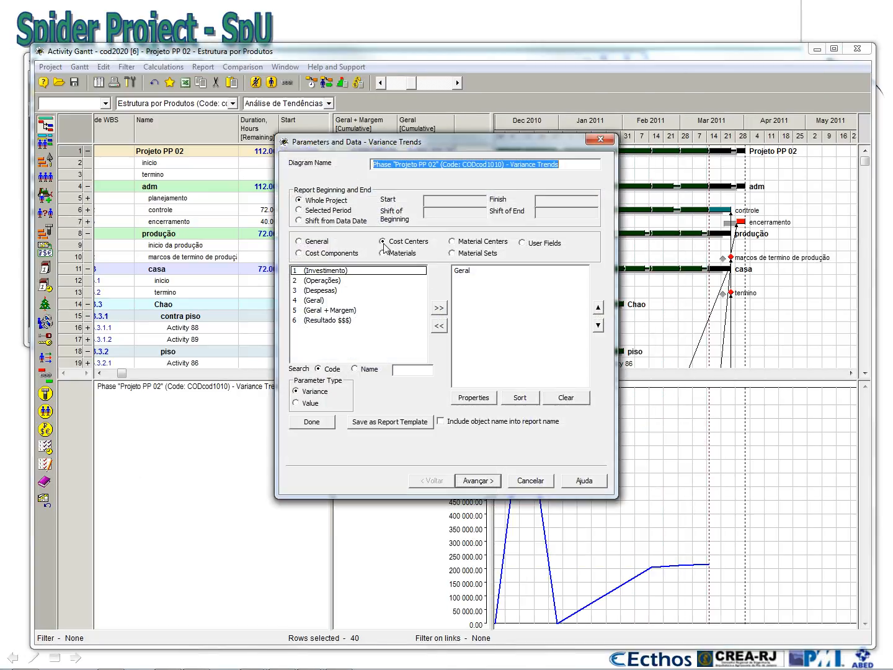
{"action": "left_click", "coordinate": [329, 254]}
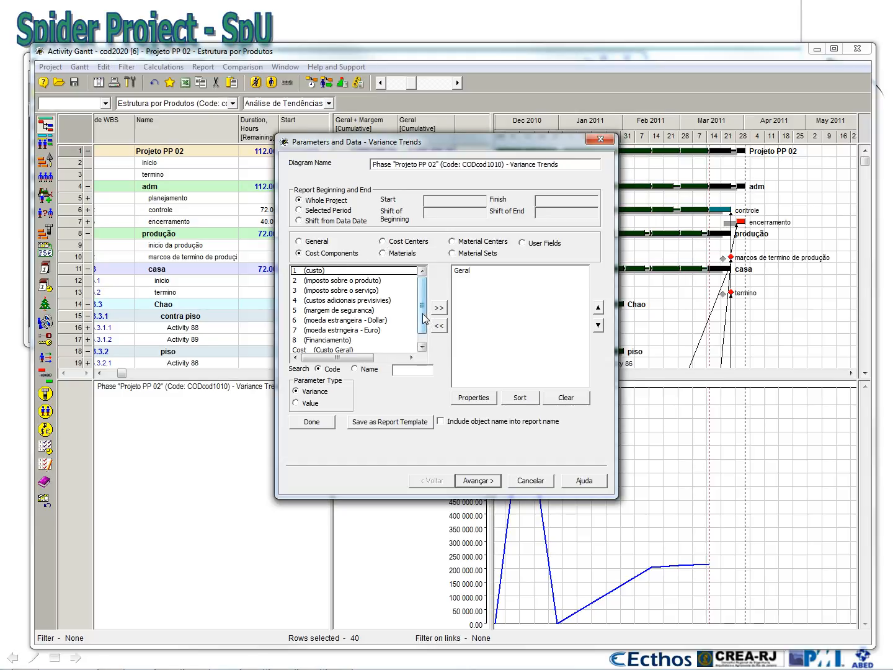
{"action": "left_click", "coordinate": [423, 347]}
{"action": "scroll", "coordinate": [428, 338], "scroll_direction": "up", "scroll_amount": 1}
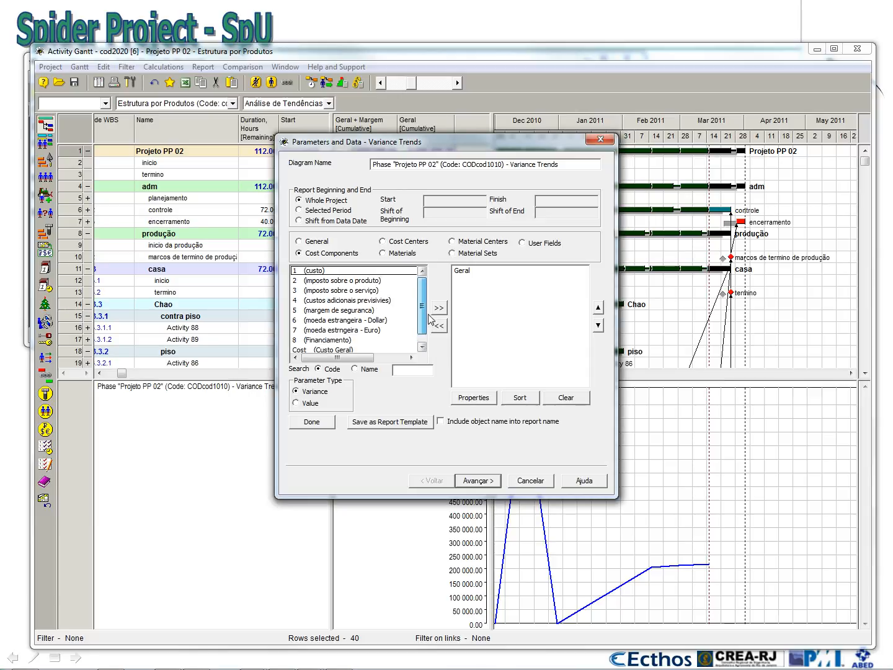
{"action": "left_click", "coordinate": [354, 310]}
{"action": "left_click", "coordinate": [462, 271]}
{"action": "left_click", "coordinate": [441, 327]}
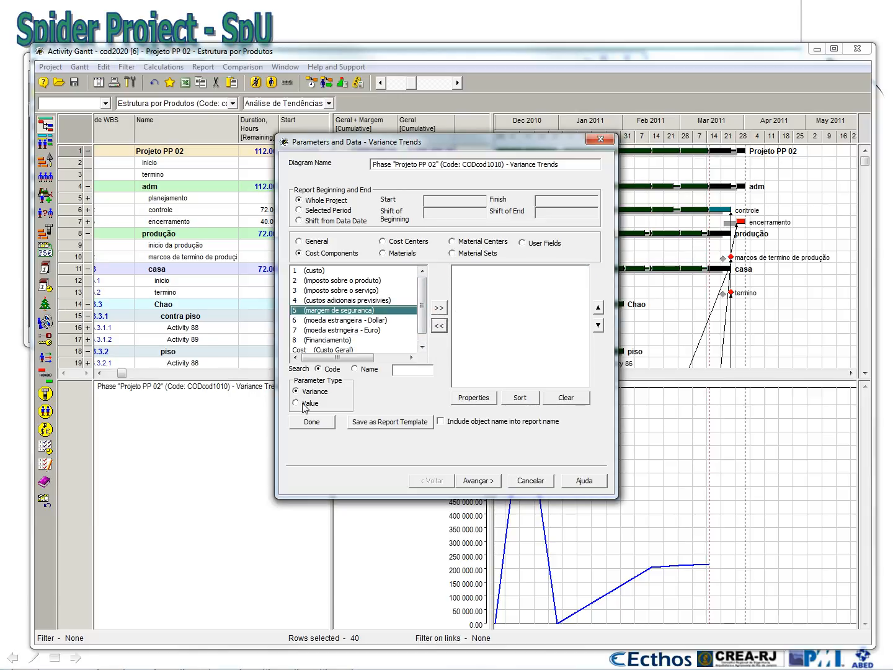
{"action": "left_click", "coordinate": [440, 308]}
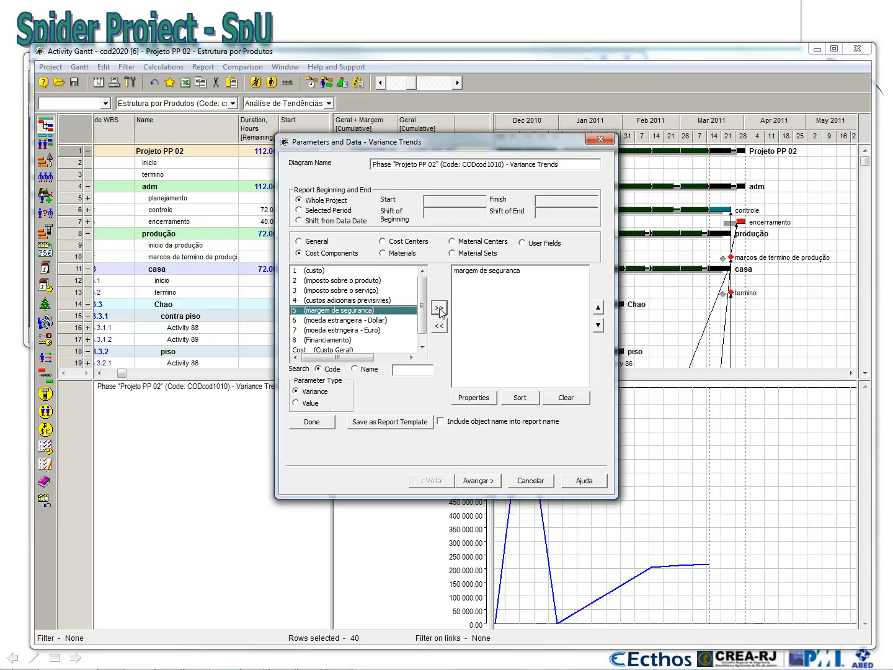
{"action": "left_click", "coordinate": [315, 423]}
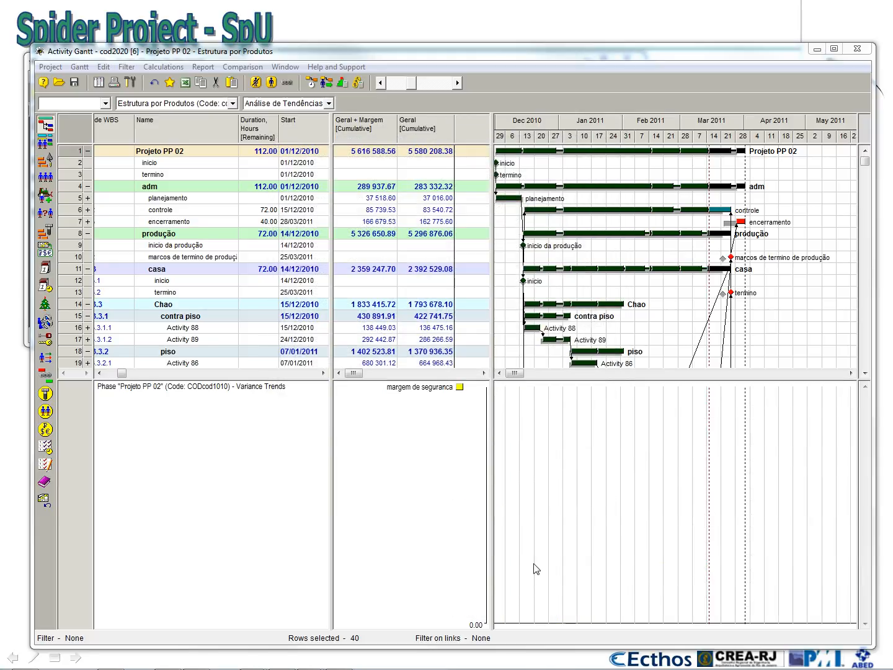
Replace margem de seguranca with the cost component custo in the Variance Trends diagram.
{"action": "right_click", "coordinate": [561, 494]}
{"action": "left_click", "coordinate": [583, 516]}
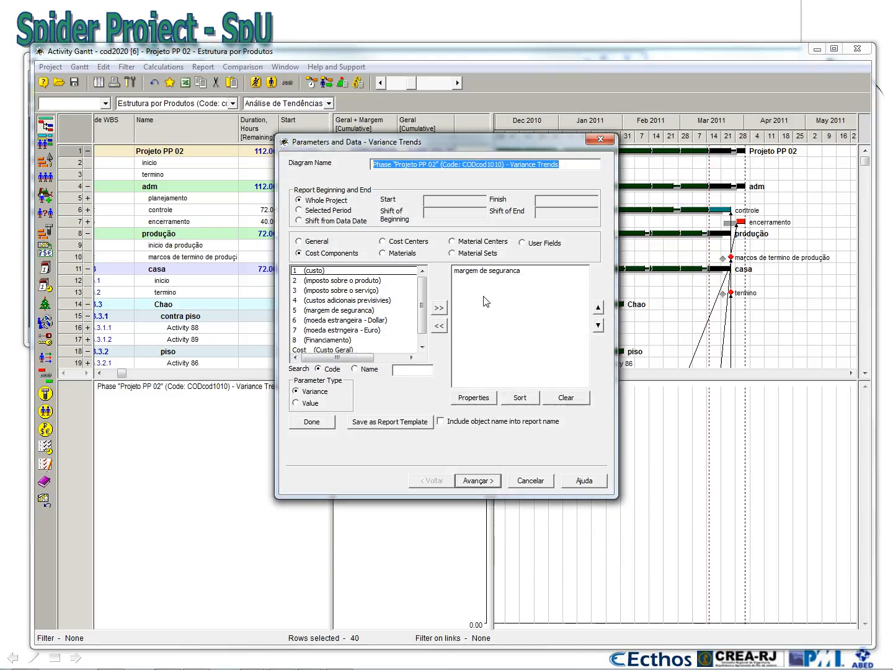
{"action": "left_click", "coordinate": [465, 273]}
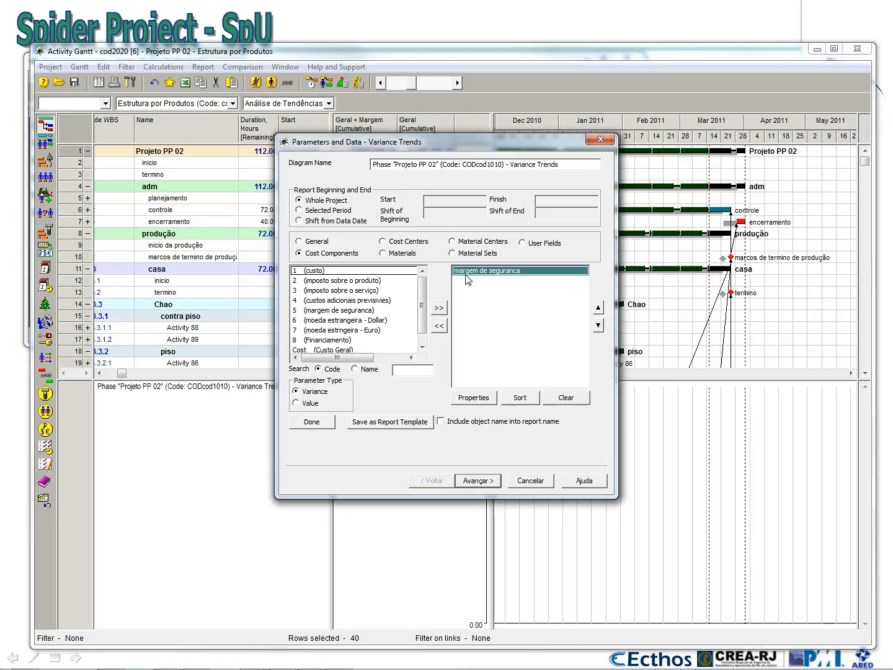
{"action": "left_click", "coordinate": [439, 326]}
{"action": "left_click", "coordinate": [438, 307]}
{"action": "left_click", "coordinate": [328, 423]}
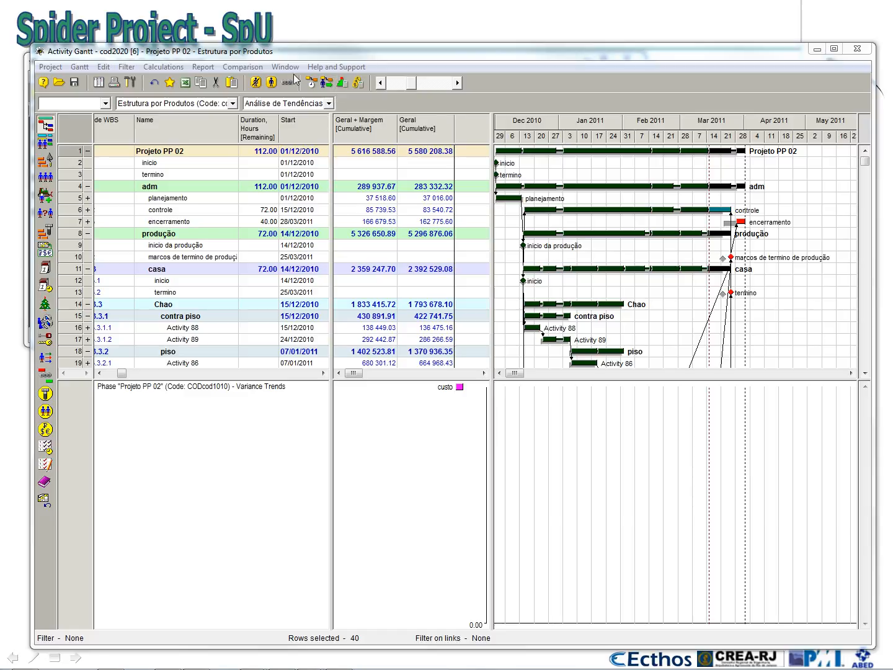
Recreate the variance trends from the listed working versions 1 to 6 of project cod2020.
{"action": "left_click", "coordinate": [245, 67]}
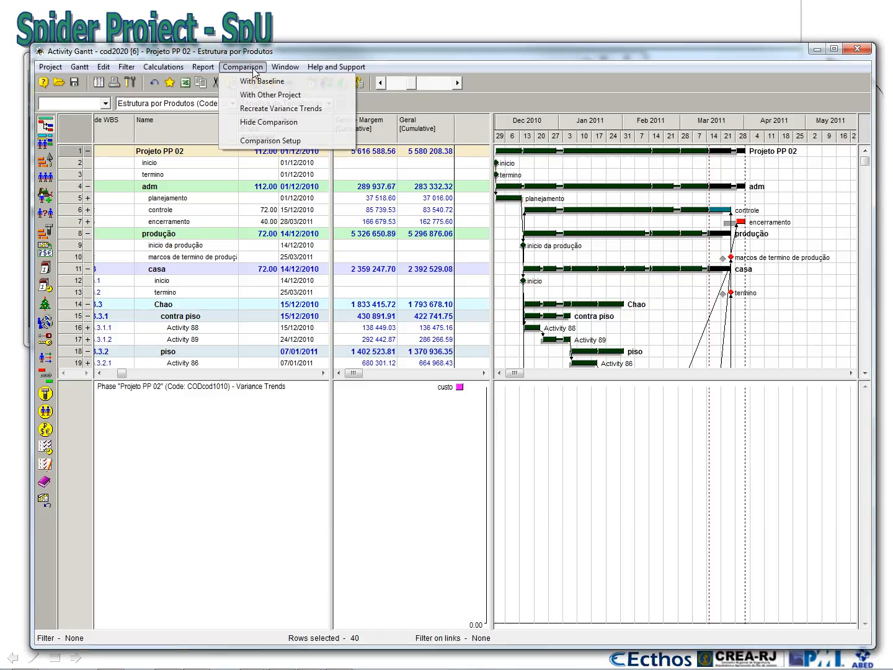
{"action": "left_click", "coordinate": [268, 109]}
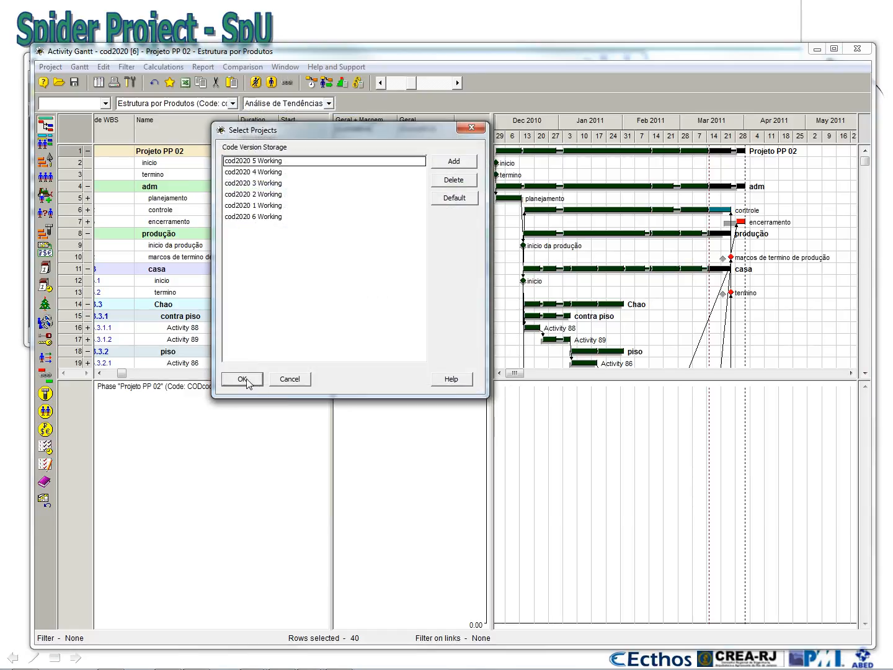
{"action": "left_click", "coordinate": [243, 379]}
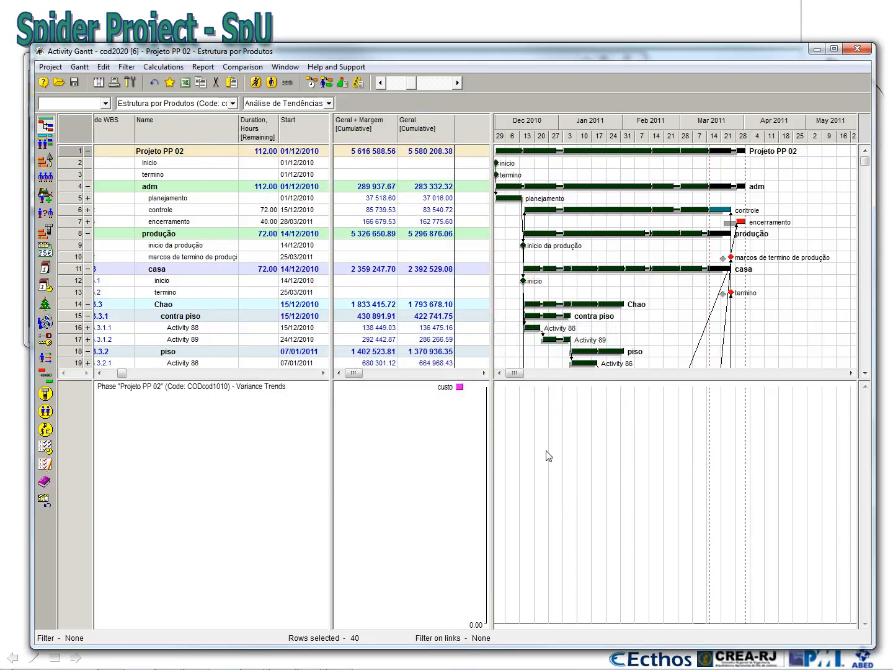
Replace custo with the cost center Geral + Margem in the Variance Trends diagram contents.
{"action": "right_click", "coordinate": [642, 444]}
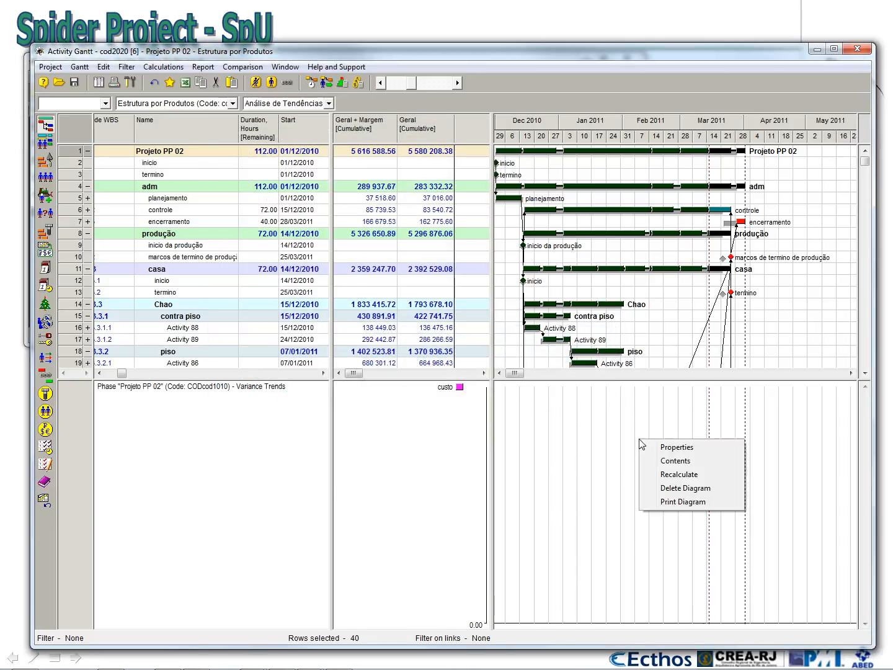
{"action": "left_click", "coordinate": [667, 460]}
{"action": "left_click", "coordinate": [386, 243]}
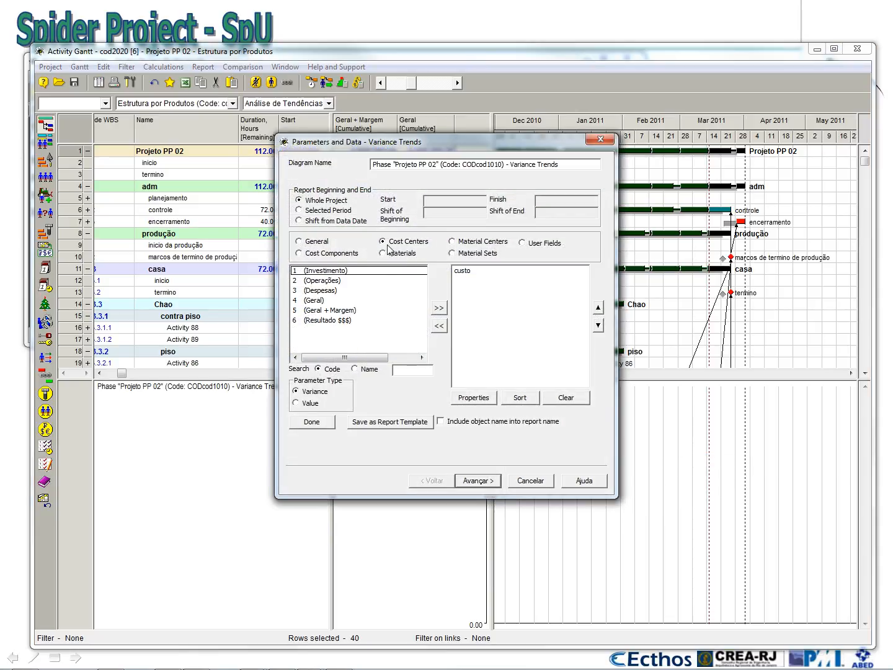
{"action": "left_click", "coordinate": [314, 310]}
{"action": "left_click", "coordinate": [438, 310]}
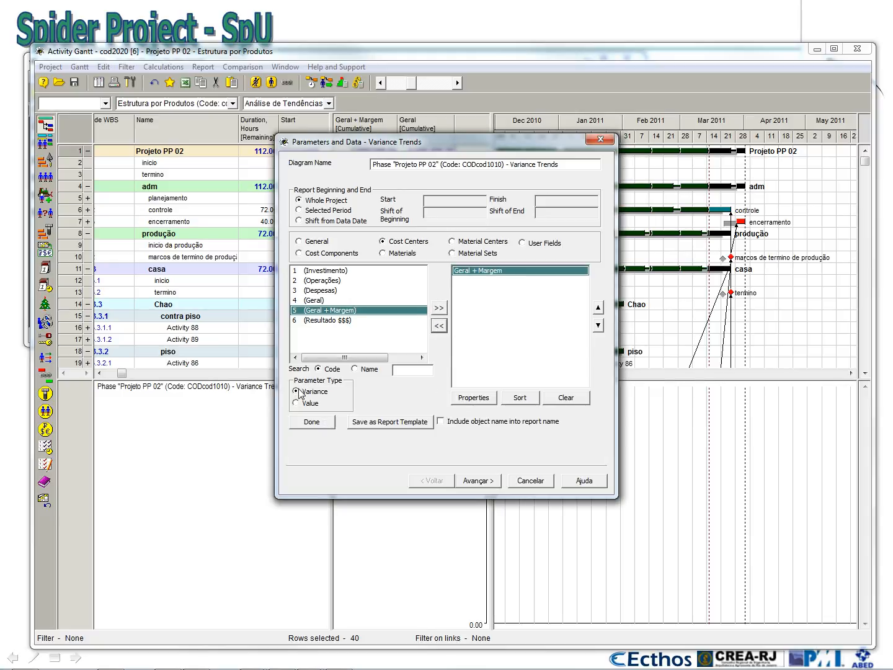
{"action": "left_click", "coordinate": [312, 422]}
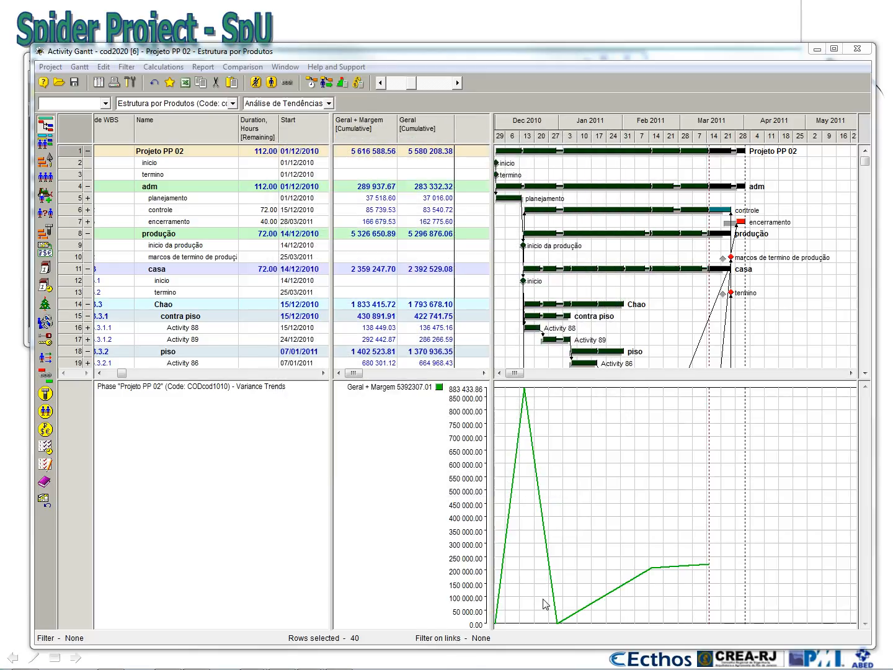
Add the cost center Geral to the Variance Trends diagram alongside Geral + Margem.
{"action": "right_click", "coordinate": [579, 466]}
{"action": "left_click", "coordinate": [599, 490]}
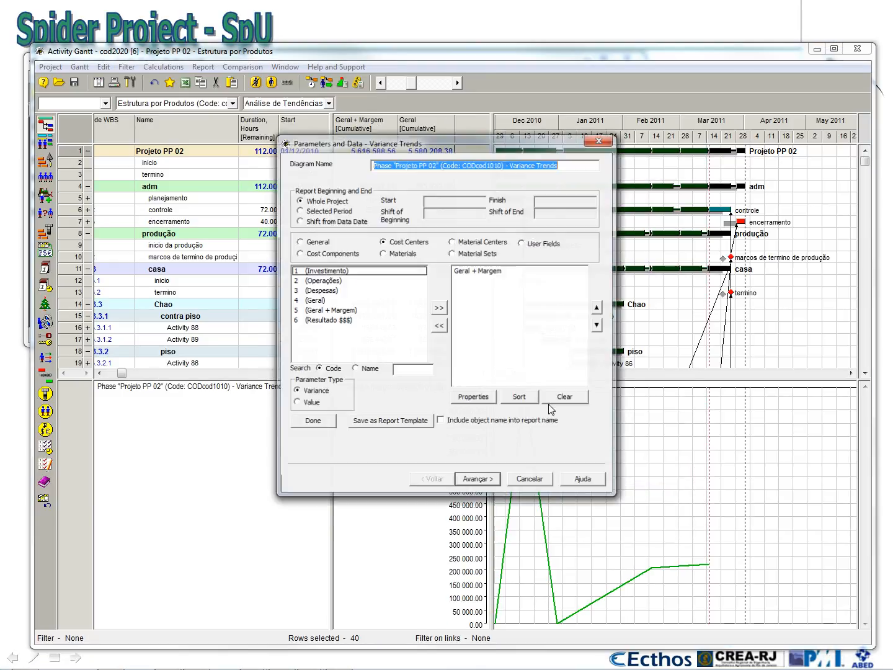
{"action": "left_click", "coordinate": [323, 302]}
{"action": "left_click", "coordinate": [439, 308]}
{"action": "left_click", "coordinate": [314, 423]}
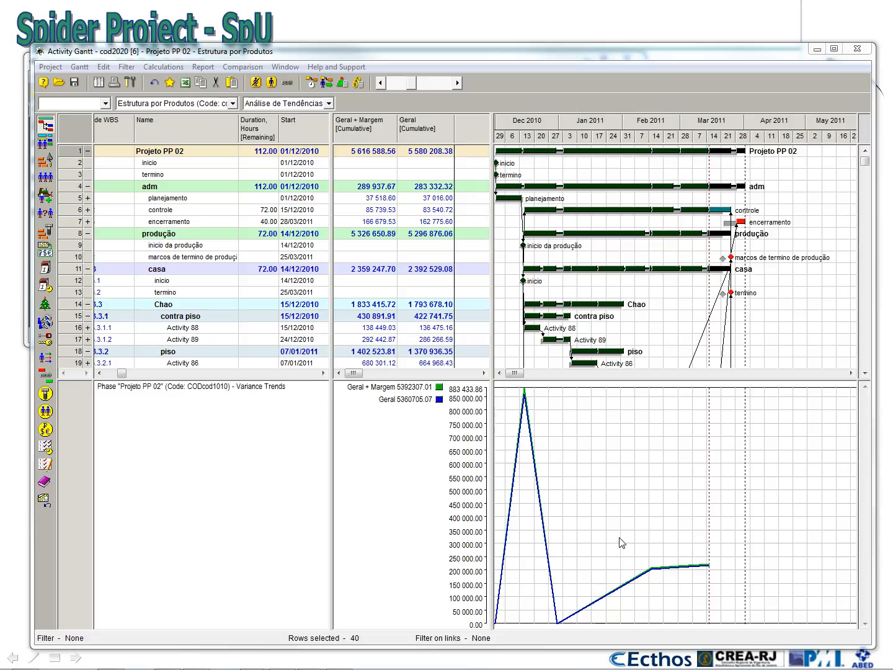
Replace the cost centers Geral + Margem and Geral with Investimento in the Variance Trends diagram contents.
{"action": "right_click", "coordinate": [599, 420]}
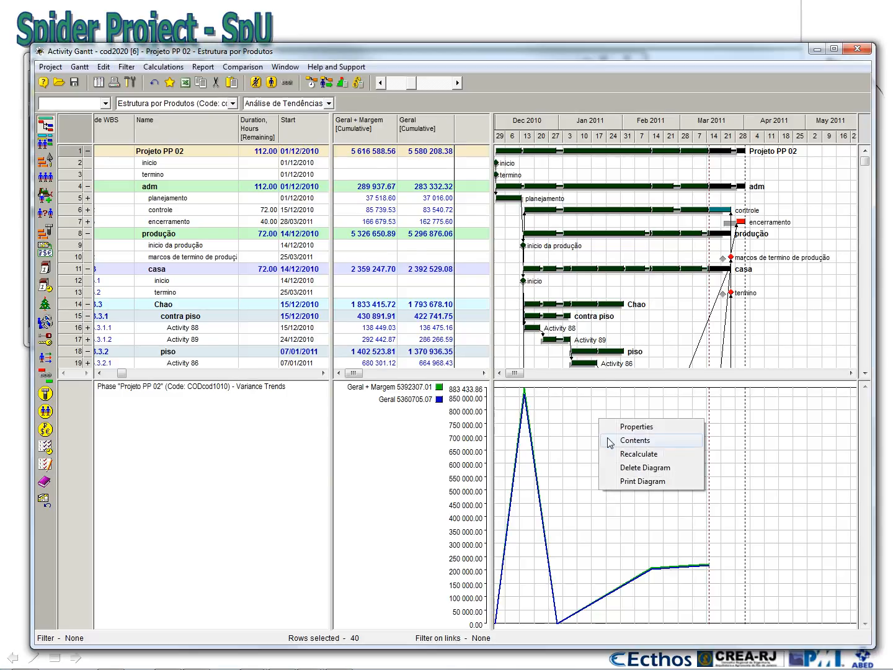
{"action": "left_click", "coordinate": [610, 440]}
{"action": "left_click_drag", "start_coordinate": [468, 271], "coordinate": [468, 281]}
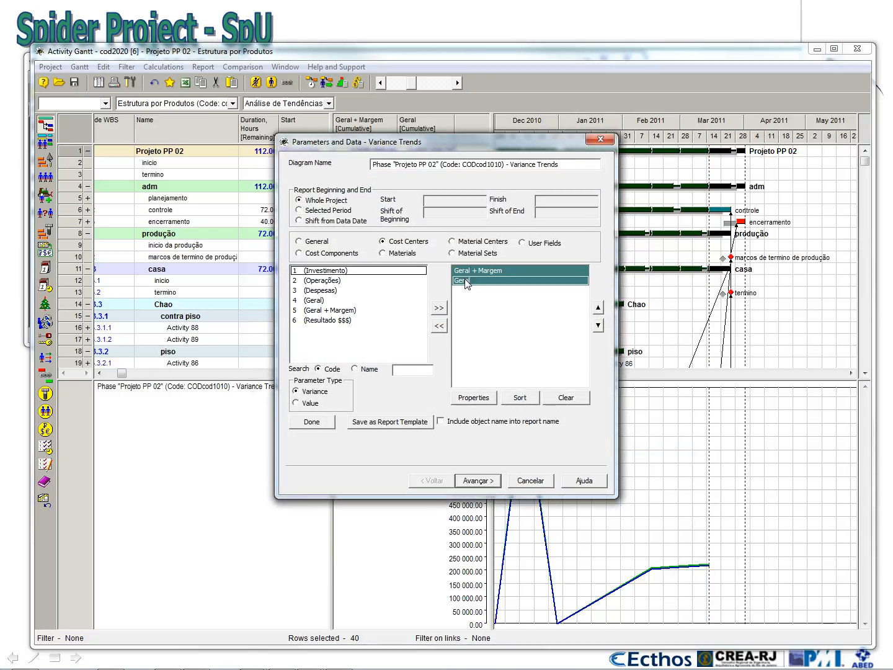
{"action": "left_click", "coordinate": [441, 329]}
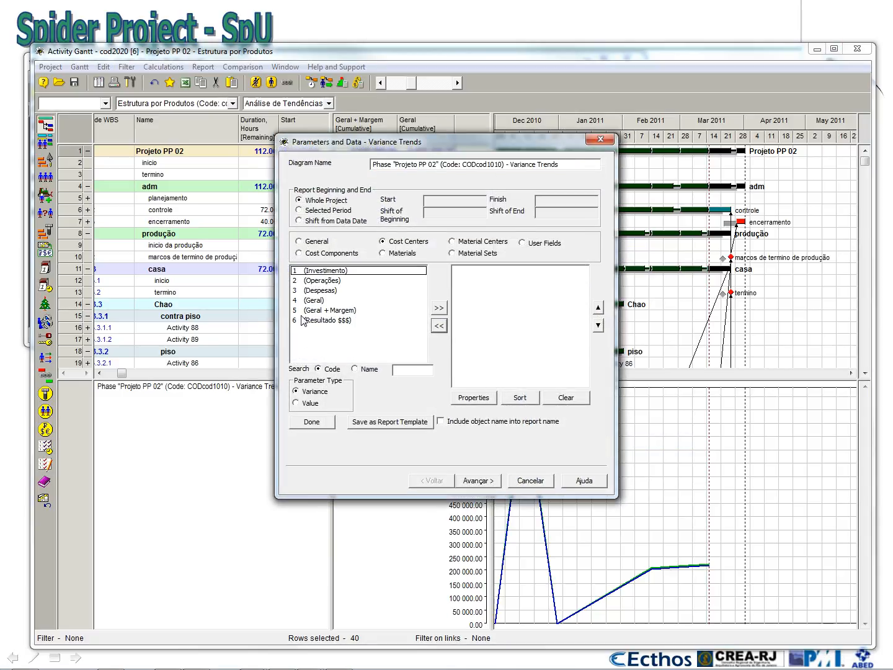
{"action": "left_click_drag", "start_coordinate": [300, 271], "coordinate": [299, 287]}
{"action": "left_click", "coordinate": [312, 271]}
{"action": "left_click", "coordinate": [318, 291]}
{"action": "left_click", "coordinate": [321, 281]}
{"action": "left_click", "coordinate": [438, 308]}
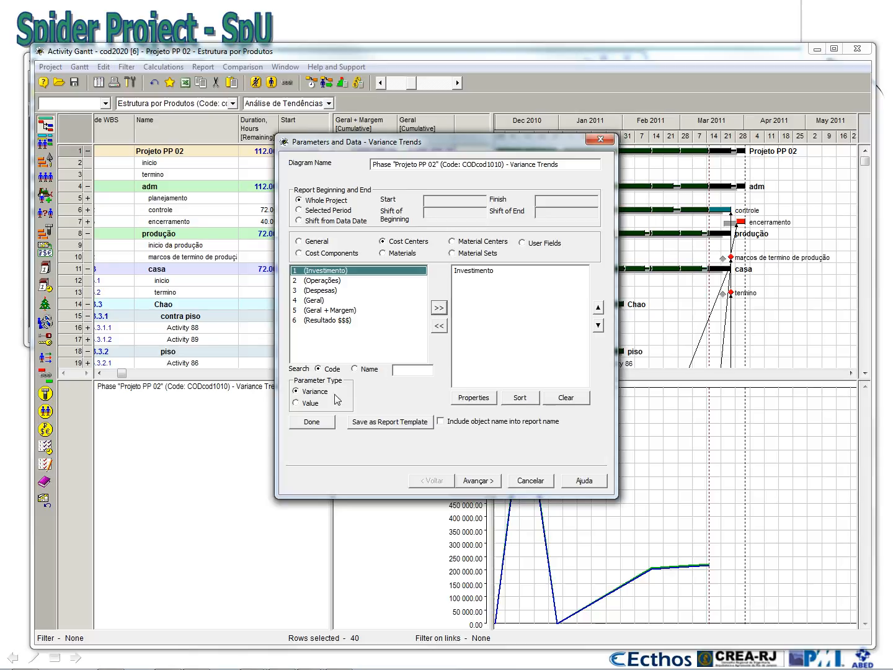
{"action": "left_click", "coordinate": [311, 422]}
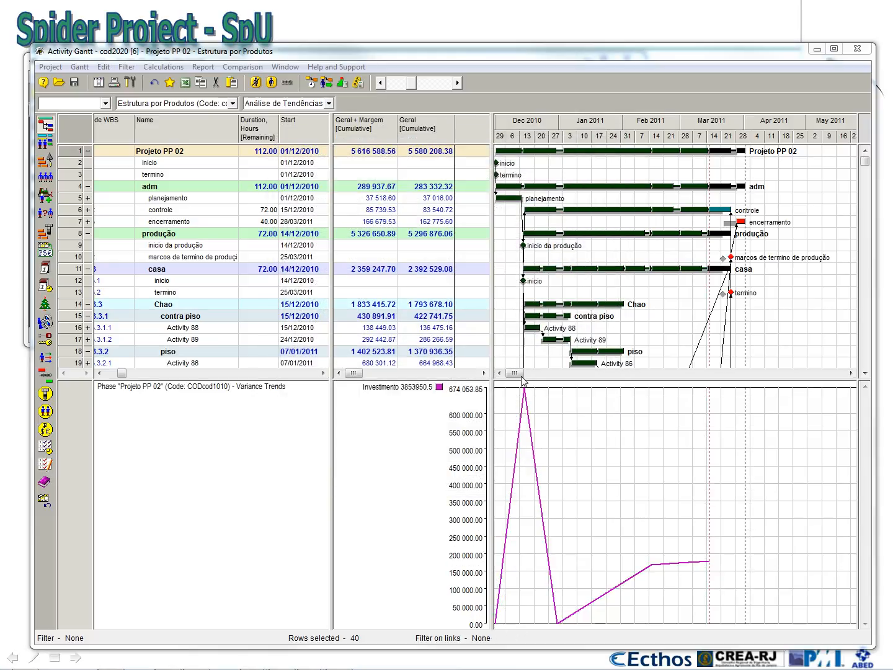
Add the cost center Despesas to the Variance Trends diagram alongside Investimento.
{"action": "right_click", "coordinate": [639, 474]}
{"action": "left_click", "coordinate": [667, 489]}
{"action": "left_click", "coordinate": [316, 290]}
{"action": "left_click", "coordinate": [440, 308]}
{"action": "left_click", "coordinate": [313, 423]}
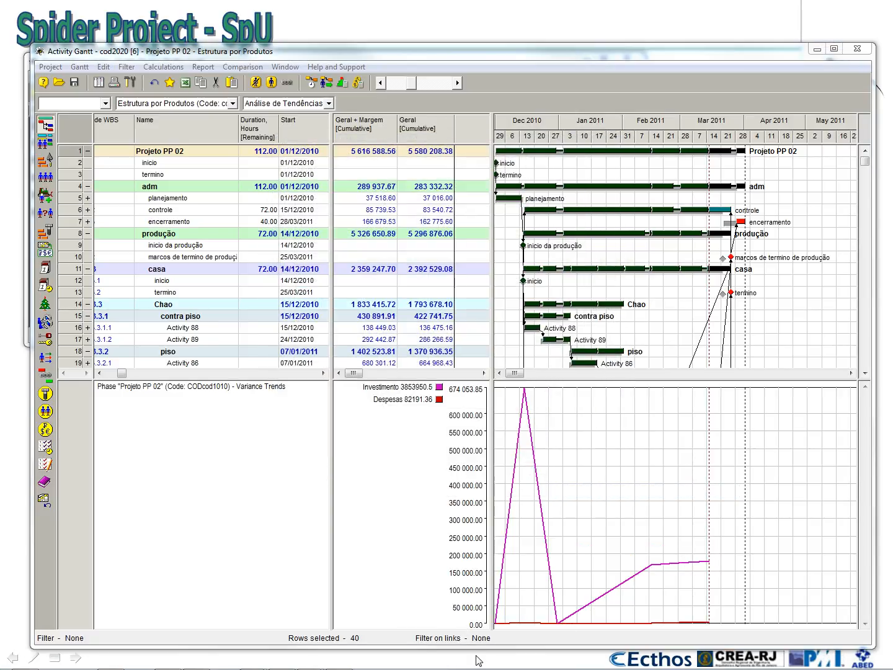
Remove Investimento from the Variance Trends diagram contents, leaving only Despesas.
{"action": "right_click", "coordinate": [620, 482]}
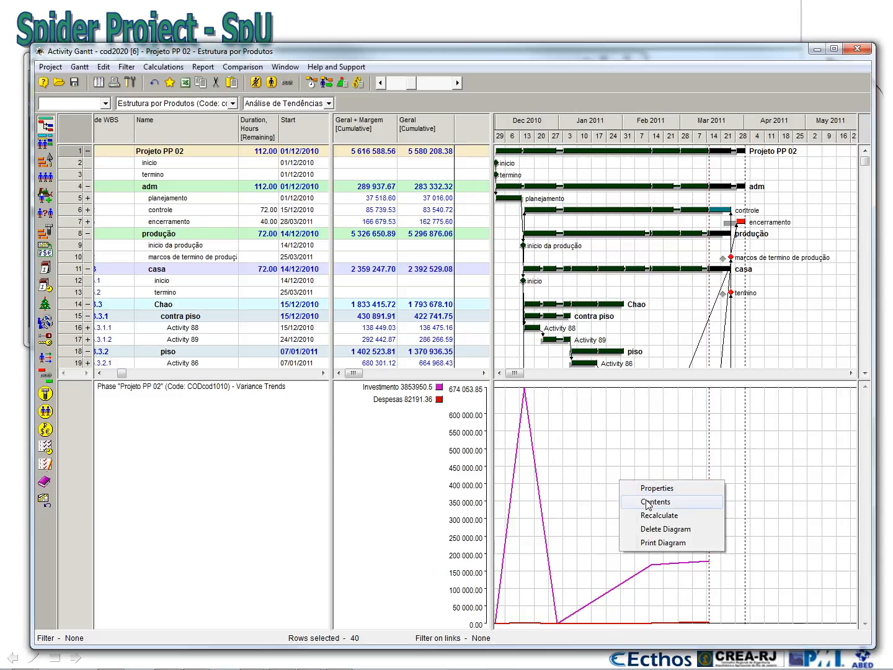
{"action": "left_click", "coordinate": [648, 502]}
{"action": "double_click", "coordinate": [462, 271]}
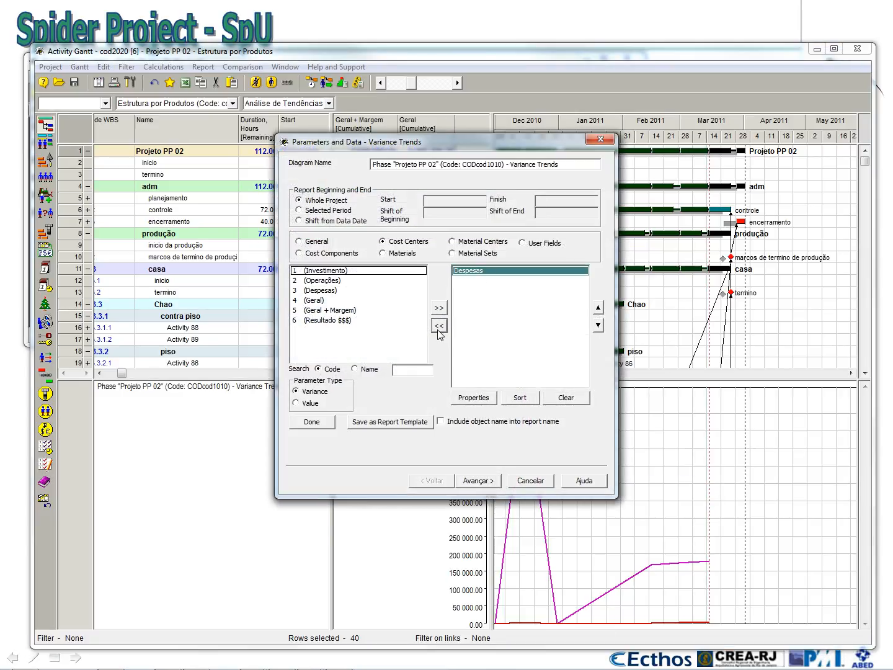
{"action": "left_click", "coordinate": [312, 422]}
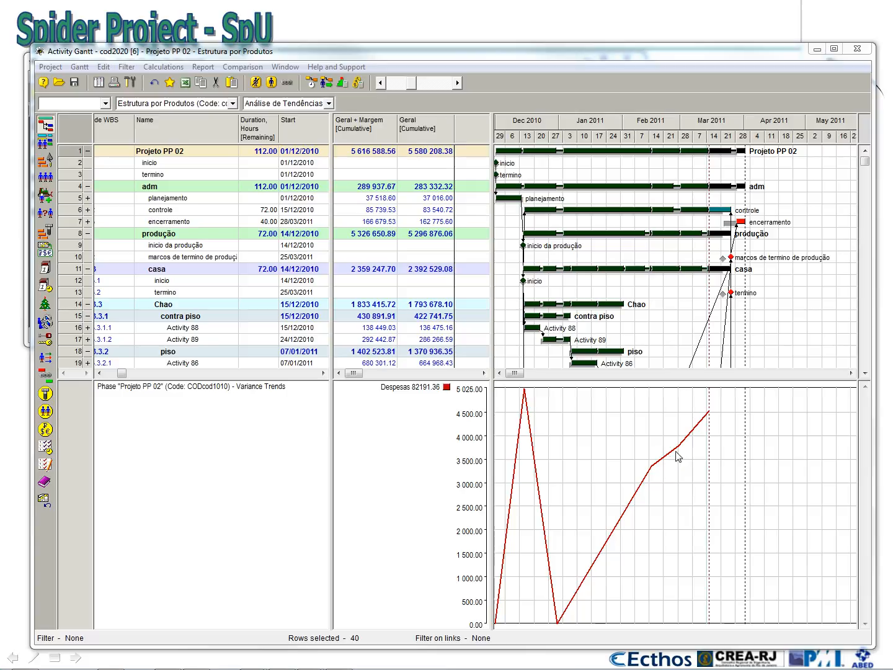
Replace Despesas with the cost center Geral in the Variance Trends diagram contents.
{"action": "right_click", "coordinate": [622, 421]}
{"action": "left_click", "coordinate": [645, 439]}
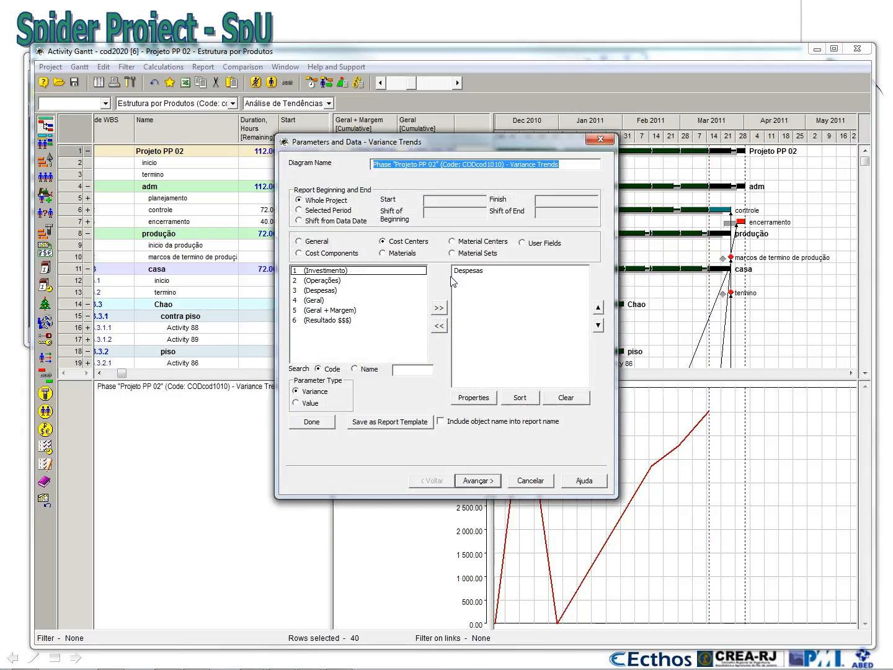
{"action": "left_click", "coordinate": [317, 301]}
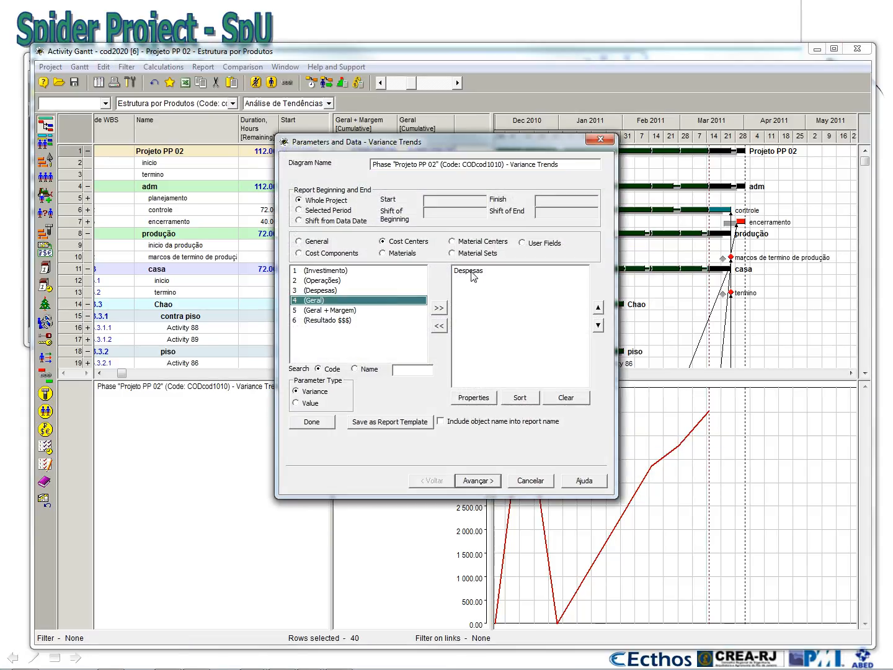
{"action": "left_click", "coordinate": [440, 307]}
{"action": "left_click", "coordinate": [468, 271]}
{"action": "left_click", "coordinate": [439, 326]}
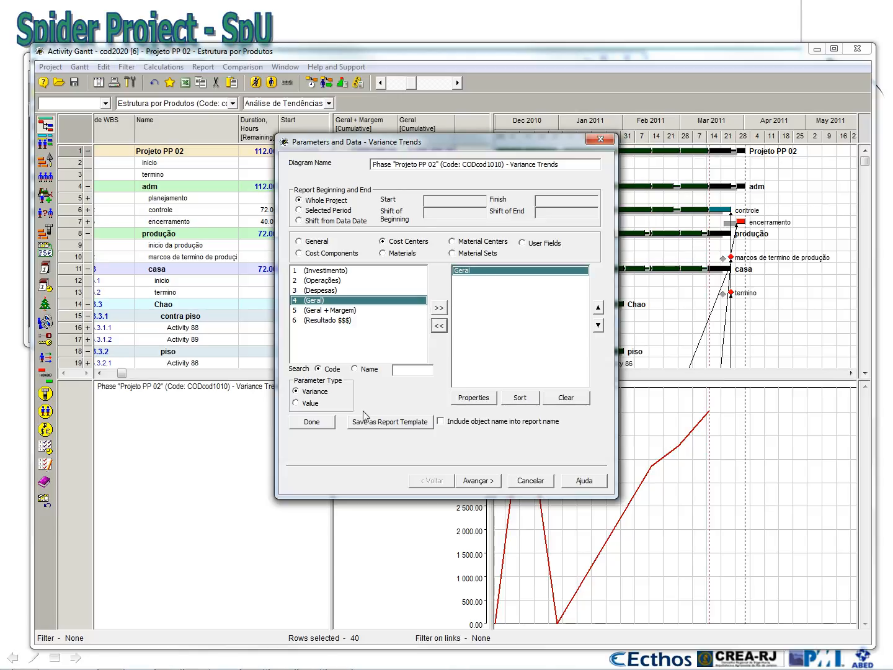
{"action": "left_click", "coordinate": [311, 422]}
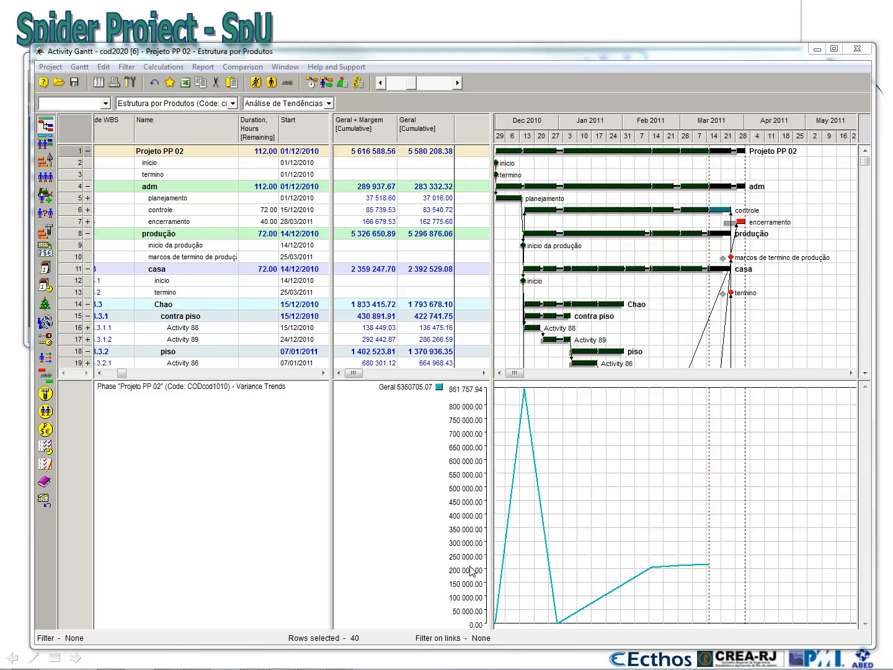
Save the current Análise de Tendências Gantt configuration in the project as current.
{"action": "left_click", "coordinate": [307, 104]}
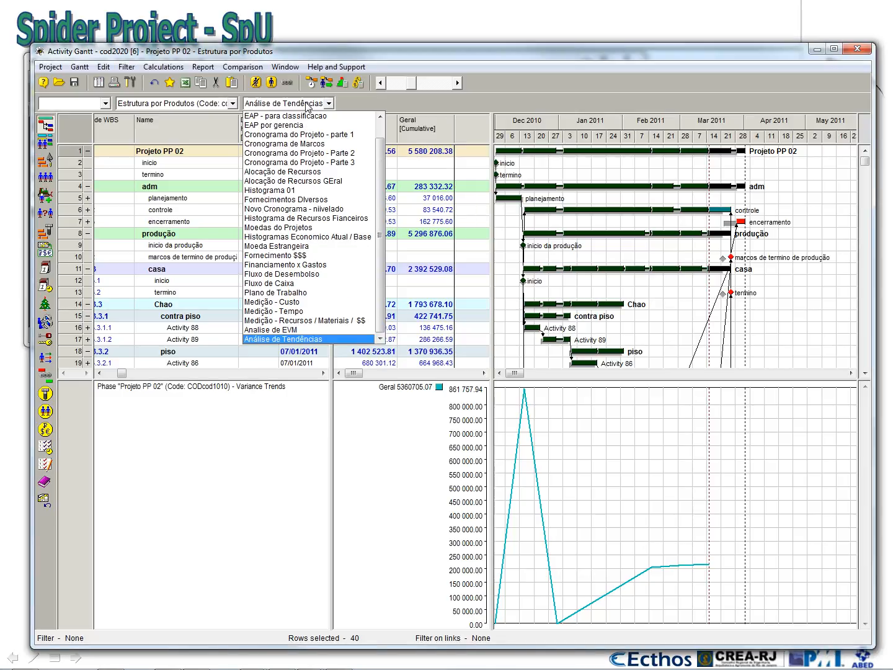
{"action": "left_click", "coordinate": [431, 176]}
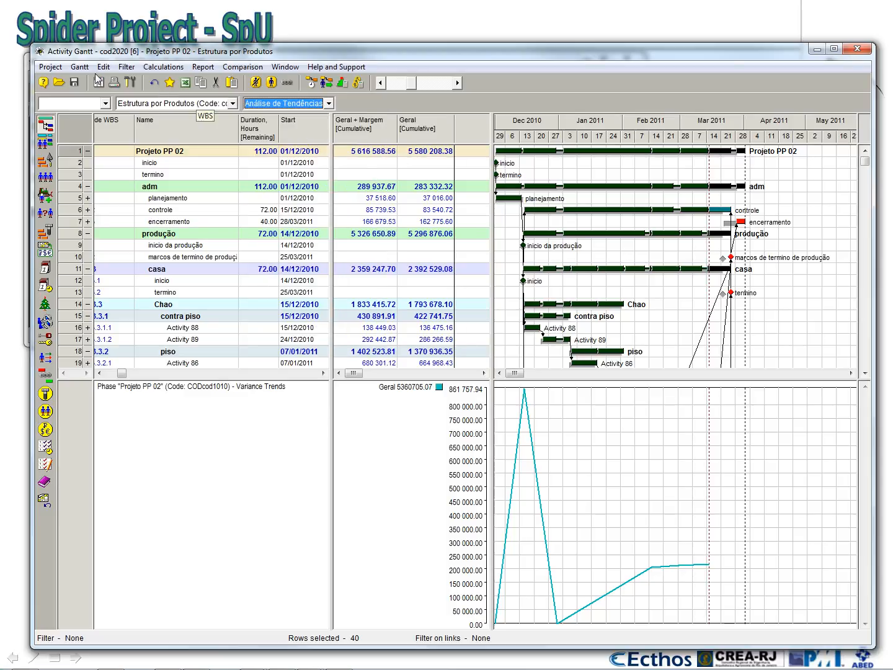
{"action": "left_click", "coordinate": [88, 68]}
{"action": "mouse_move", "coordinate": [148, 113]}
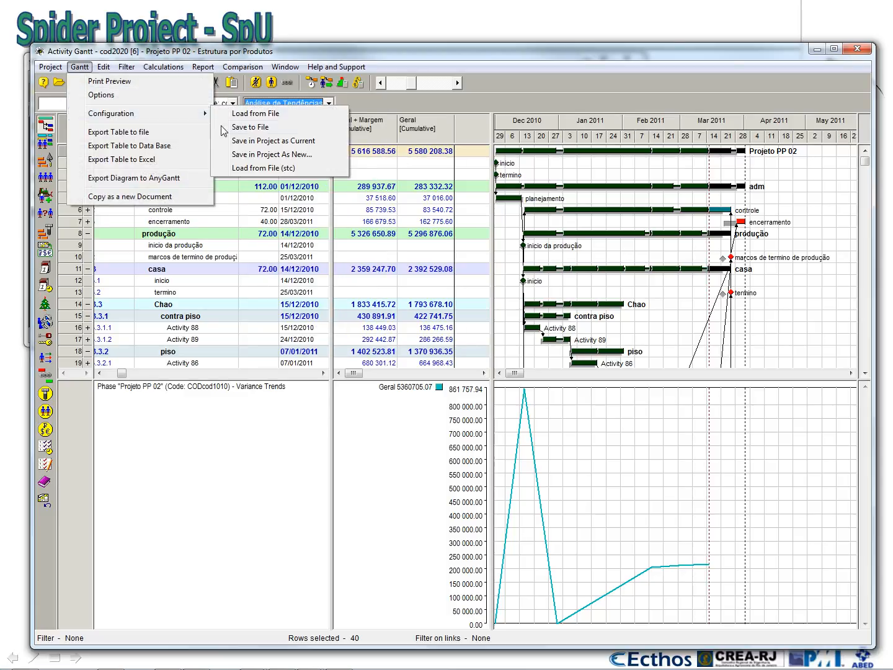
{"action": "left_click", "coordinate": [262, 141]}
Examine the Geral cost difference of Projeto PP 02 in the Medição - Custo configuration and return to Análise de Tendências.
{"action": "left_click", "coordinate": [307, 104]}
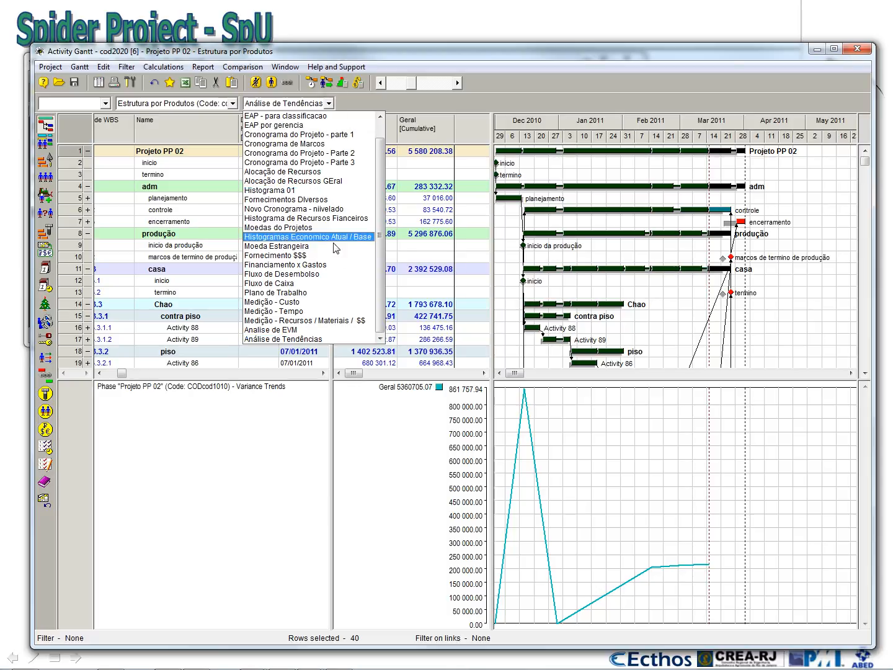
{"action": "left_click", "coordinate": [333, 302]}
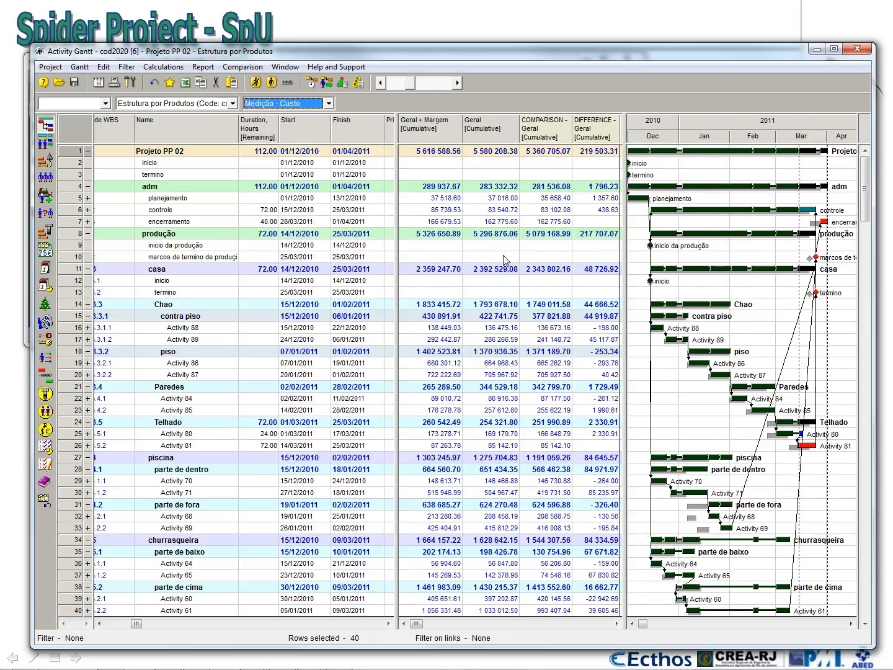
{"action": "left_click", "coordinate": [599, 153]}
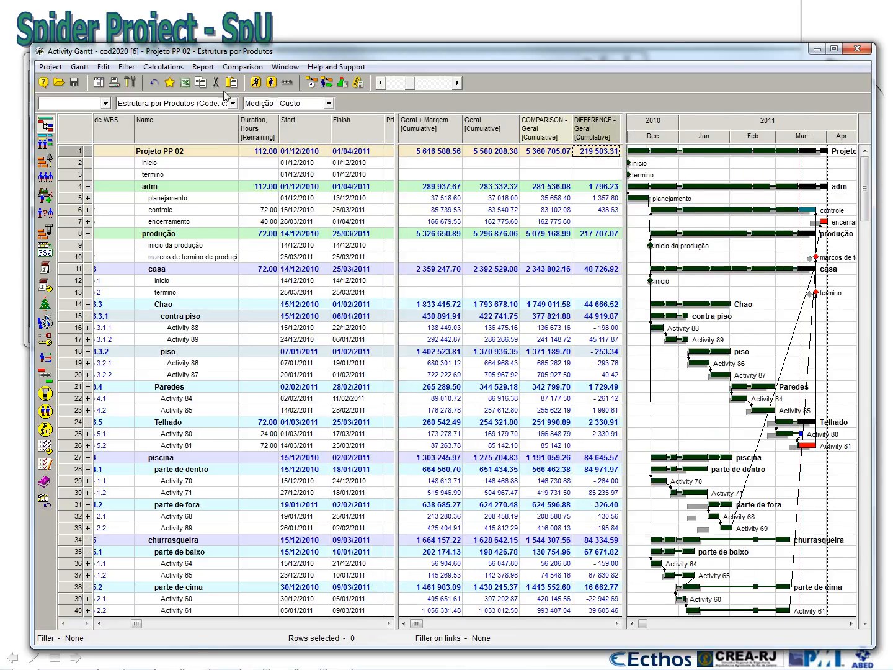
{"action": "left_click", "coordinate": [260, 107]}
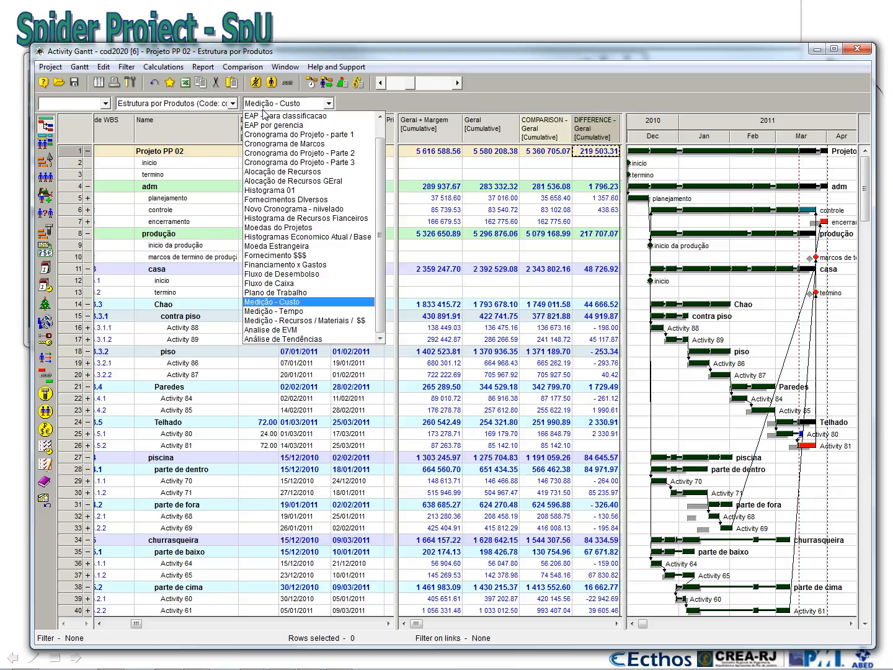
{"action": "left_click", "coordinate": [285, 340]}
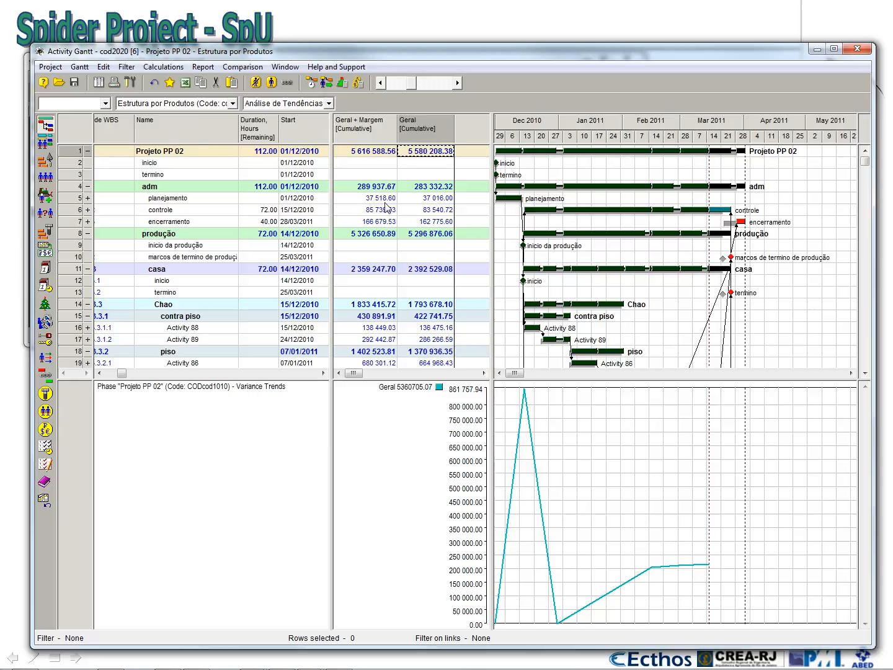
Switch the Activity Gantt to the Plano de Trabalho configuration.
{"action": "left_click", "coordinate": [283, 104]}
{"action": "scroll", "coordinate": [291, 161], "scroll_direction": "up", "scroll_amount": 2}
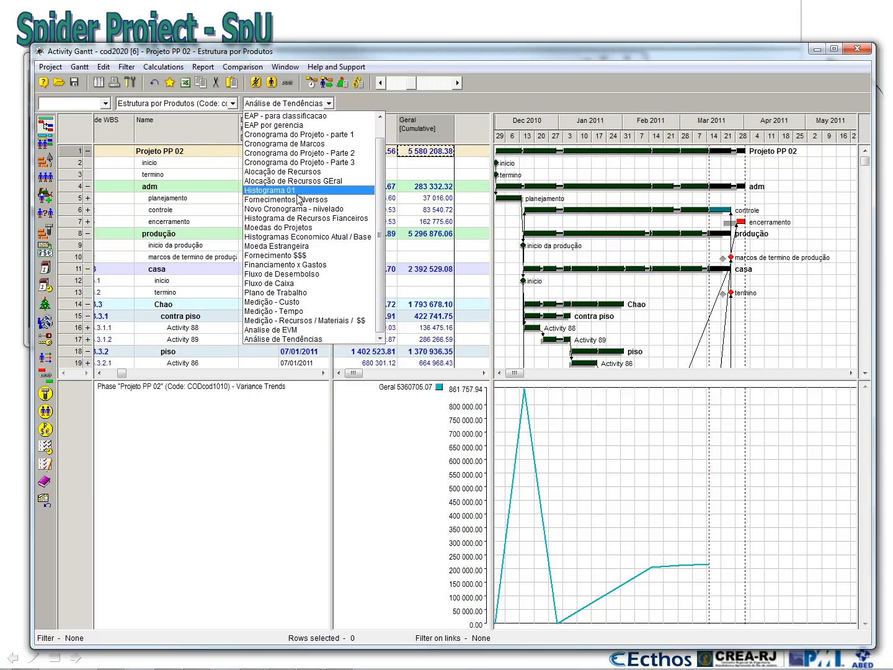
{"action": "left_click", "coordinate": [299, 293]}
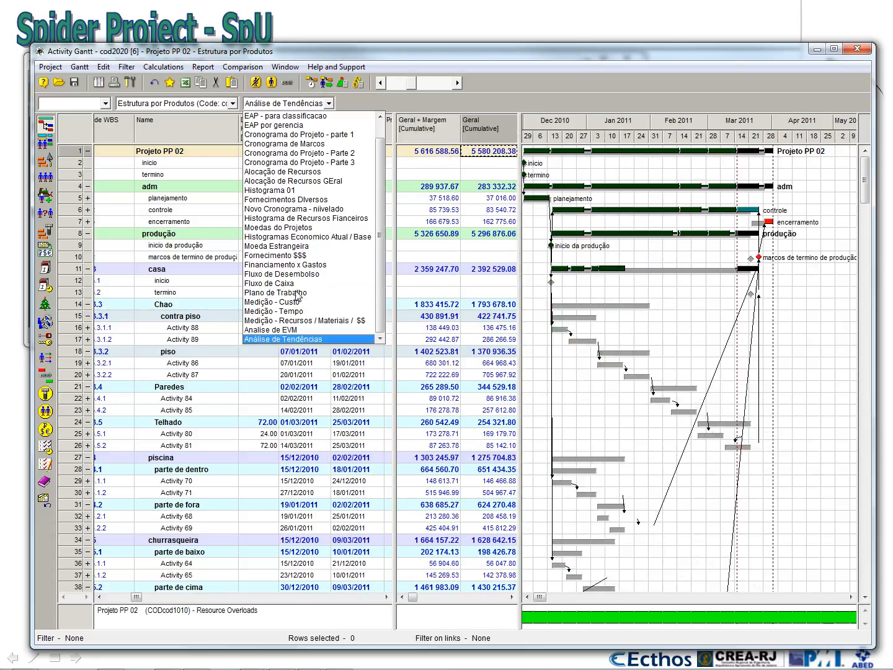
Add phase Projeto PP 02 to monitoring from the project data date, 15/03/2011 08:00, to 31/03/2011 08:00.
{"action": "right_click", "coordinate": [76, 153]}
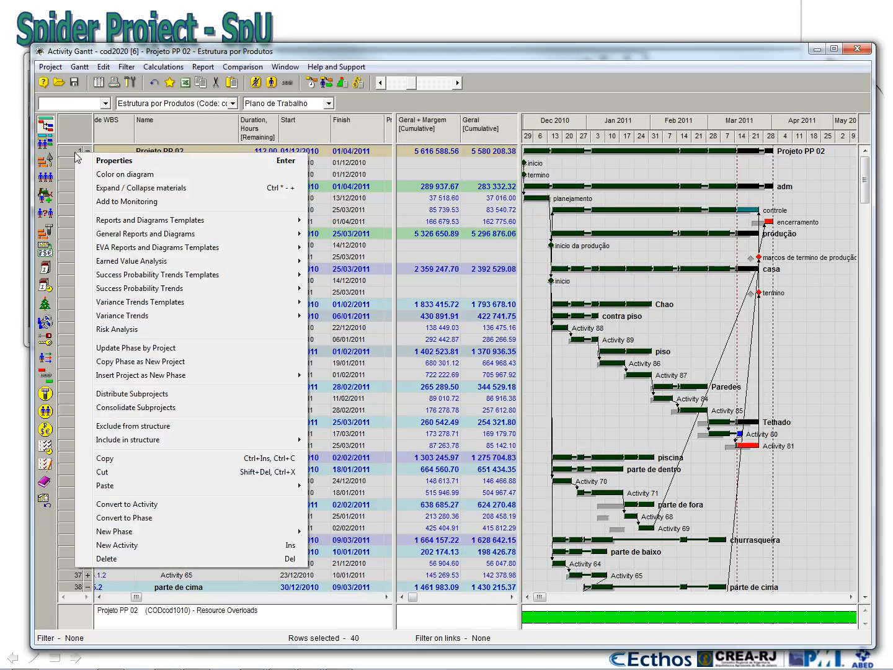
{"action": "left_click", "coordinate": [108, 202]}
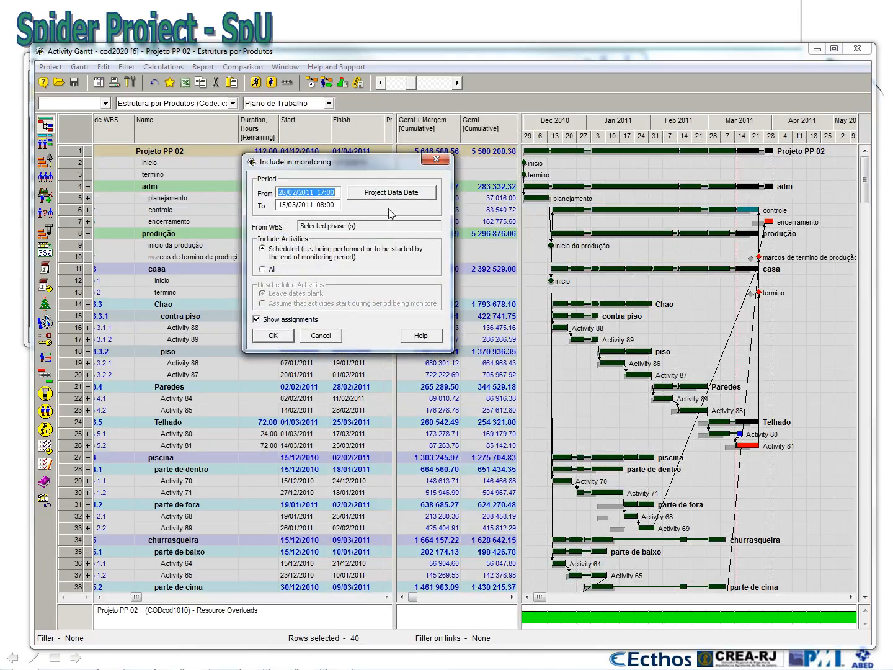
{"action": "left_click", "coordinate": [392, 193]}
{"action": "left_click", "coordinate": [329, 206]}
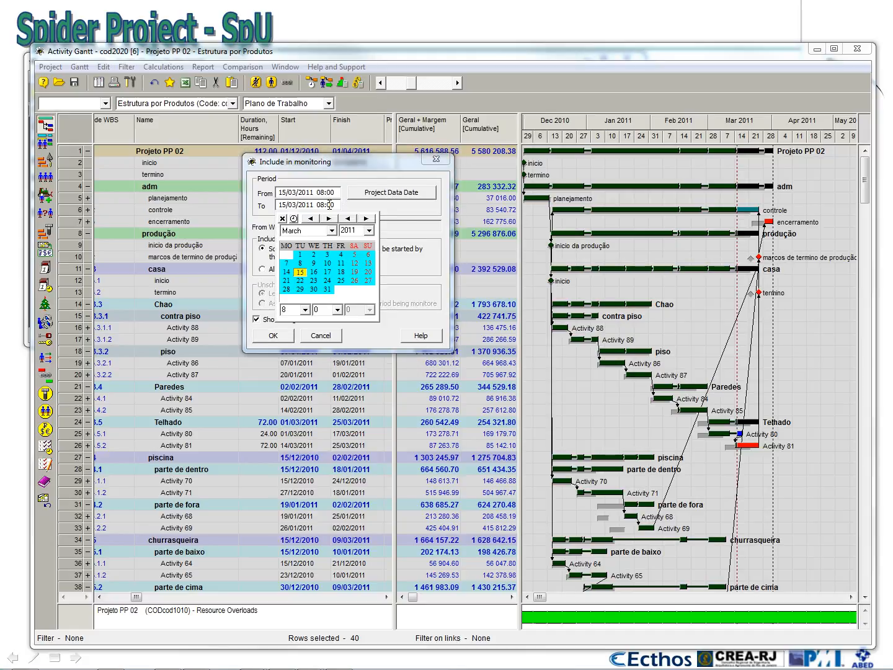
{"action": "left_click", "coordinate": [328, 289]}
{"action": "left_click", "coordinate": [328, 290]}
{"action": "left_click", "coordinate": [285, 334]}
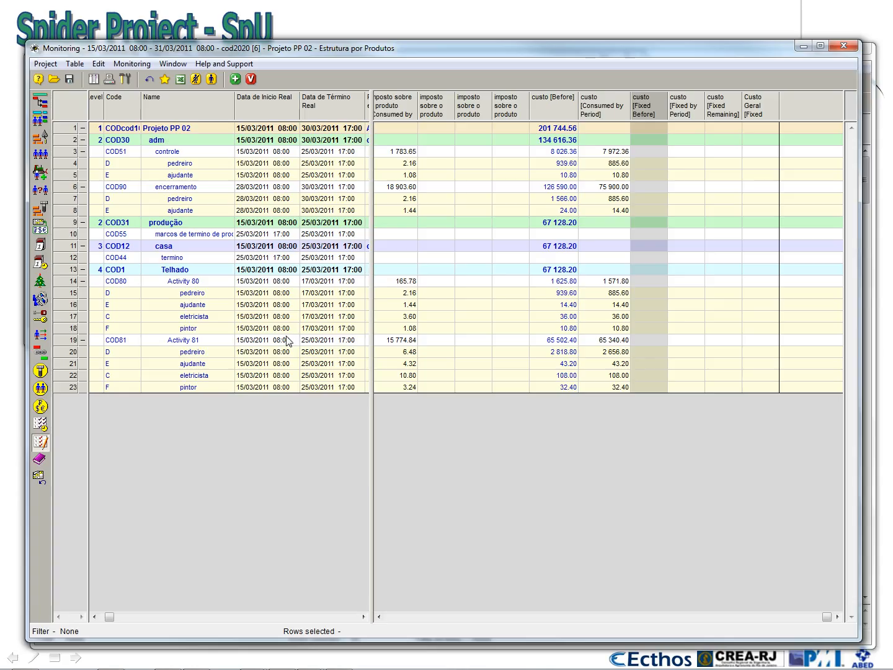
Collapse the resource assignments under all activities in the monitoring table and show its volume and duration columns.
{"action": "left_click", "coordinate": [196, 79]}
{"action": "left_click", "coordinate": [189, 152]}
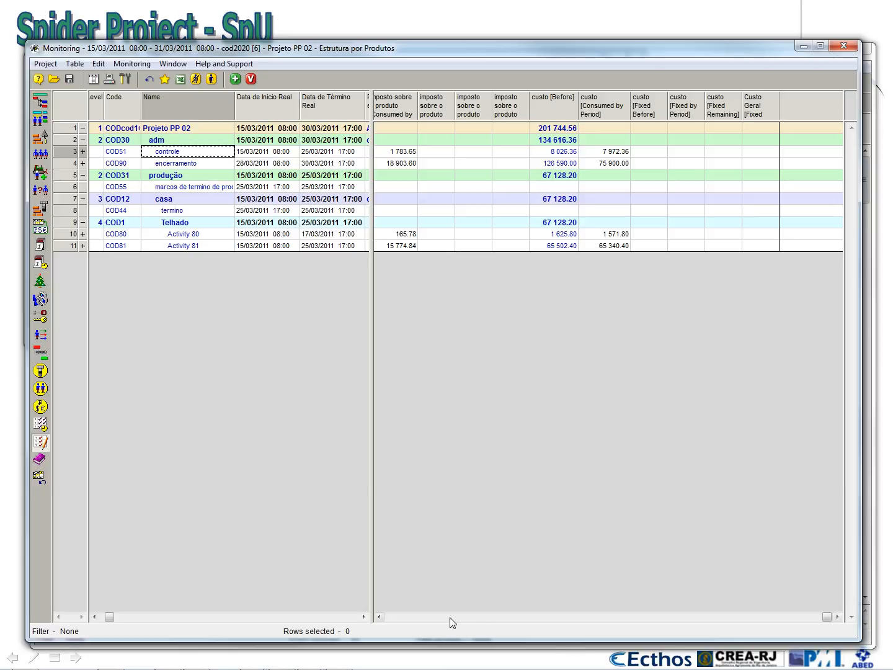
{"action": "left_click", "coordinate": [426, 616]}
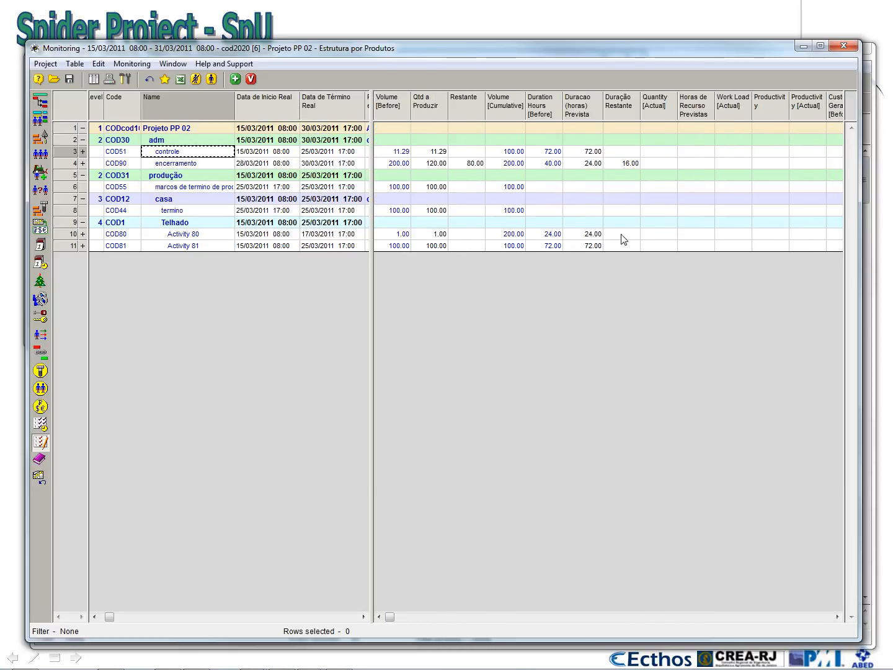
Expand the controle activity and set Duracao (horas) Prevista to 60 for its pedreiro and ajudante assignments.
{"action": "left_click", "coordinate": [84, 152]}
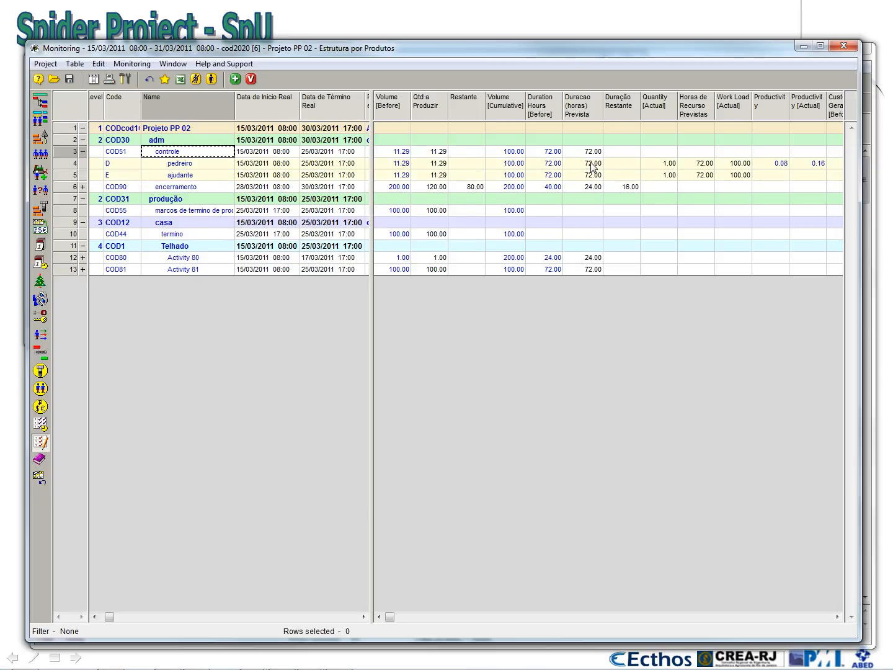
{"action": "left_click", "coordinate": [592, 164]}
{"action": "type", "text": "60"}
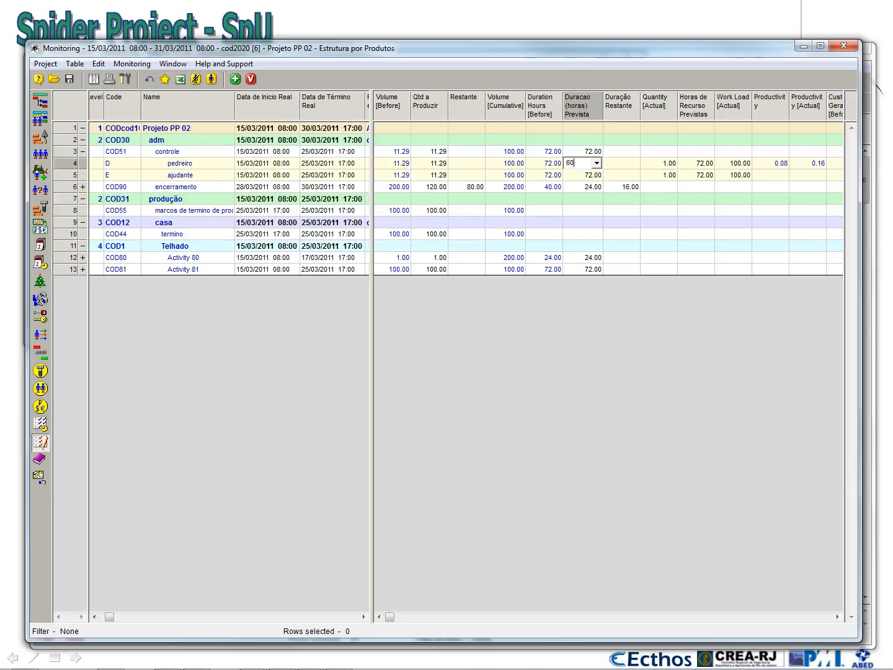
{"action": "key", "text": "Return"}
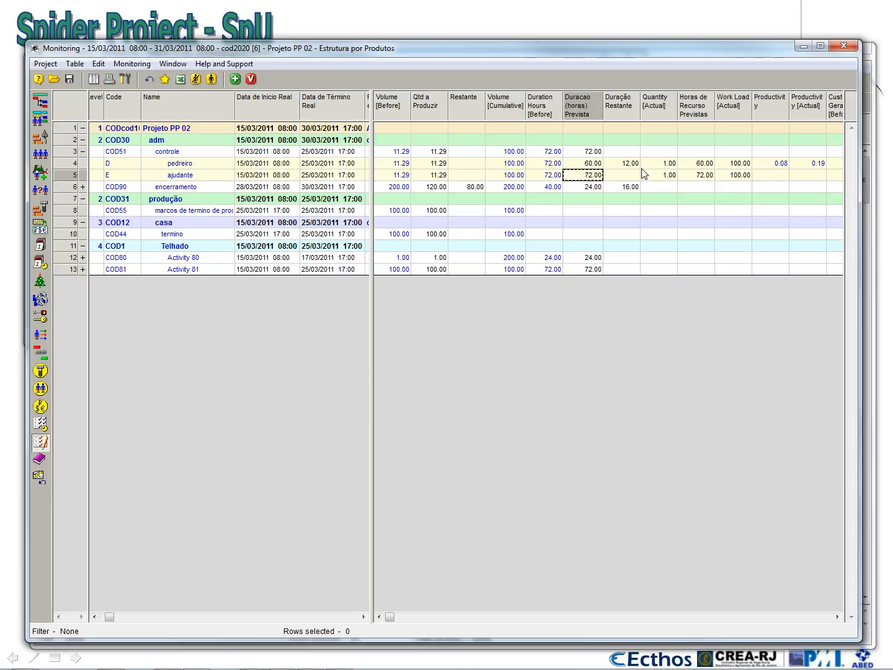
{"action": "type", "text": "60"}
{"action": "key", "text": "Return"}
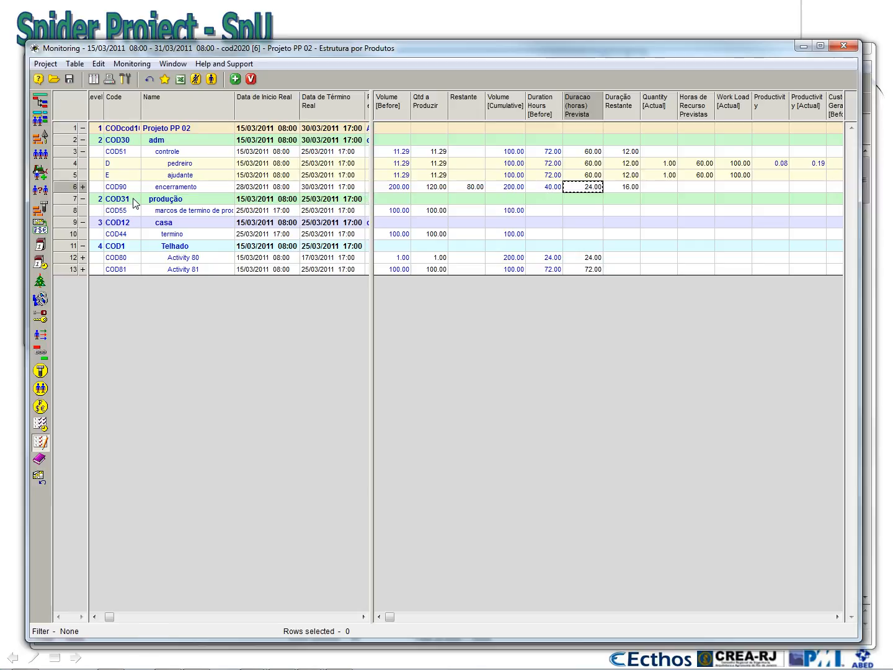
Set Qtd a Produzir to 200 for the encerramento activity in the monitoring table.
{"action": "left_click", "coordinate": [469, 190]}
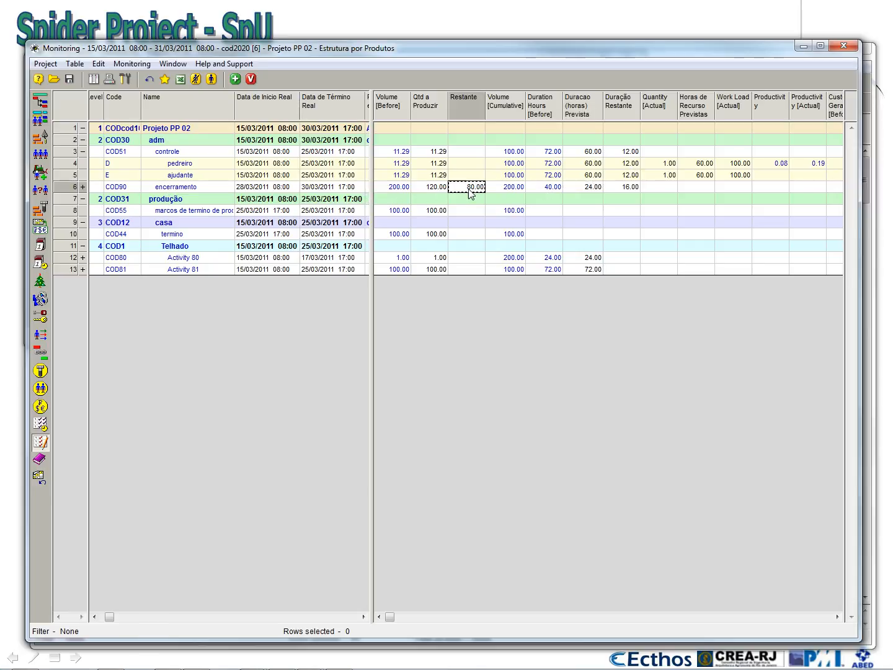
{"action": "left_click", "coordinate": [420, 185]}
{"action": "left_click", "coordinate": [456, 187]}
{"action": "left_click", "coordinate": [426, 189]}
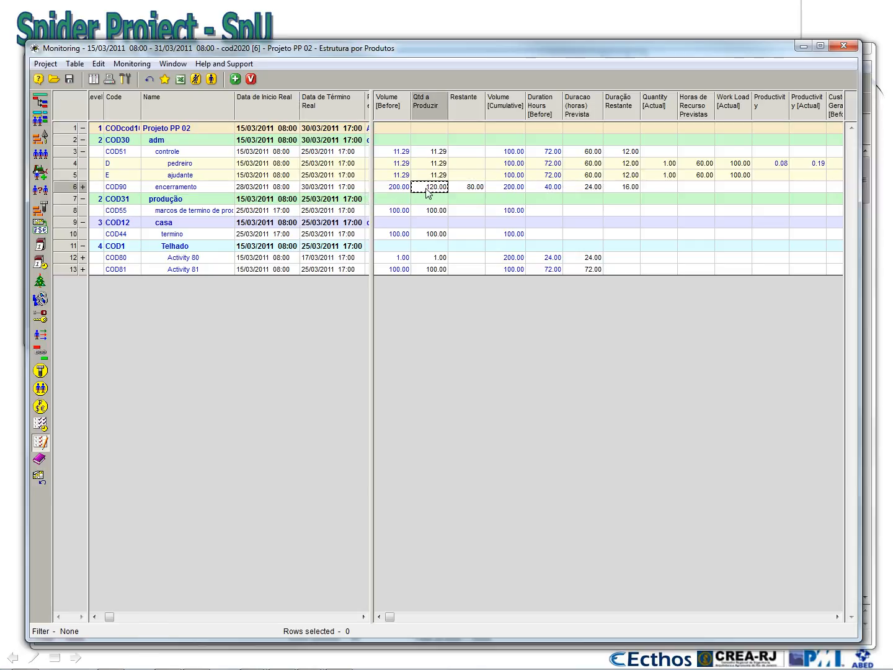
{"action": "left_click", "coordinate": [472, 191]}
{"action": "left_click", "coordinate": [436, 190]}
{"action": "left_click", "coordinate": [460, 189]}
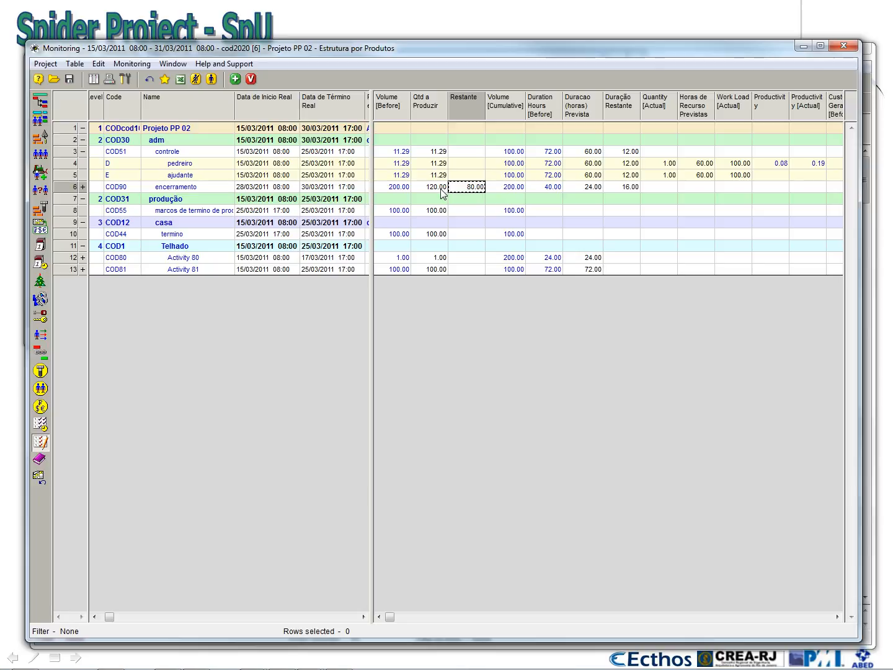
{"action": "left_click", "coordinate": [434, 189]}
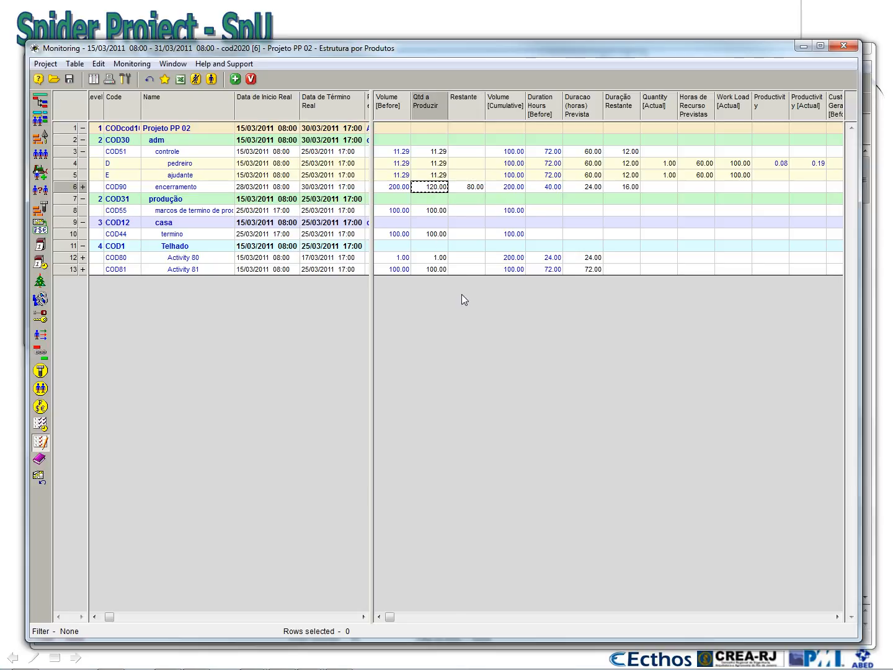
{"action": "type", "text": "200"}
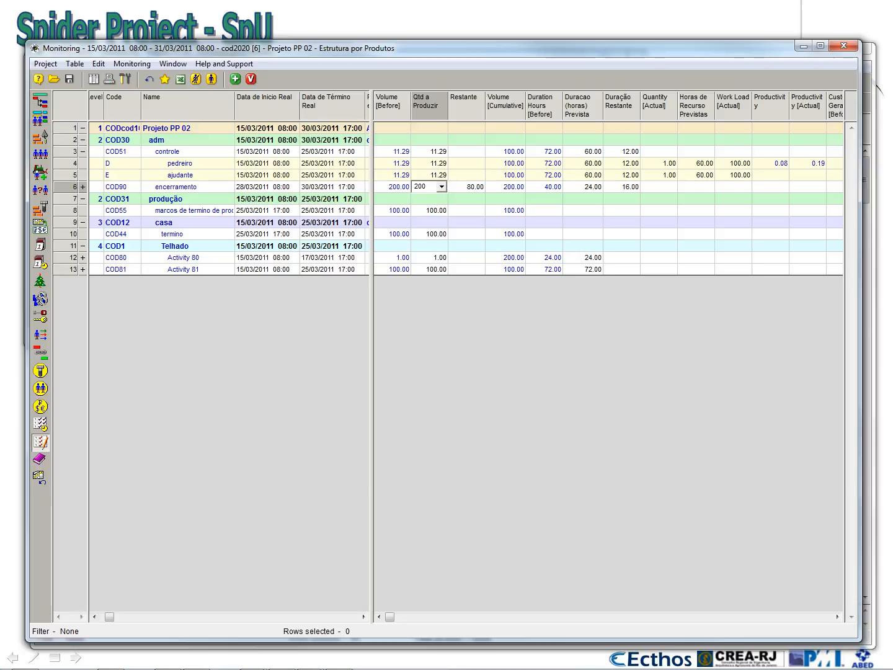
{"action": "key", "text": "Tab"}
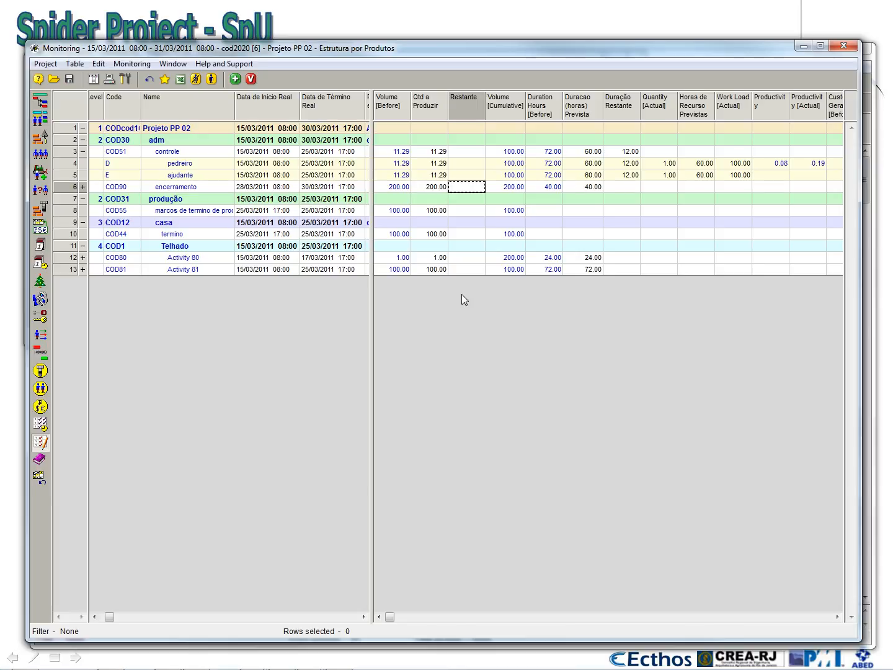
Set Duração Restante to 0 for the pedreiro and ajudante assignments of the controle activity.
{"action": "left_click", "coordinate": [622, 165]}
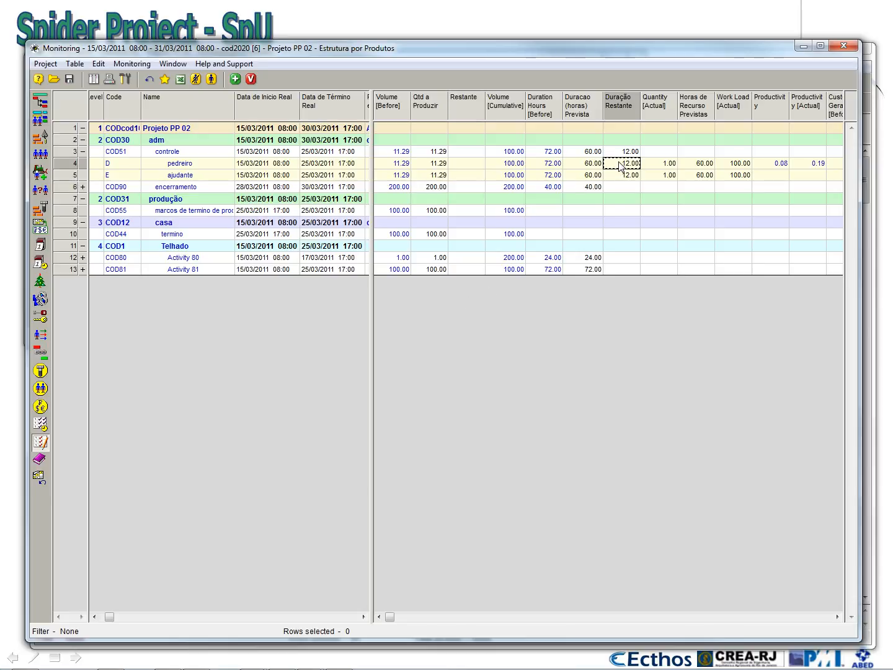
{"action": "type", "text": "0"}
{"action": "left_click", "coordinate": [619, 177]}
{"action": "type", "text": "0"}
{"action": "left_click", "coordinate": [622, 200]}
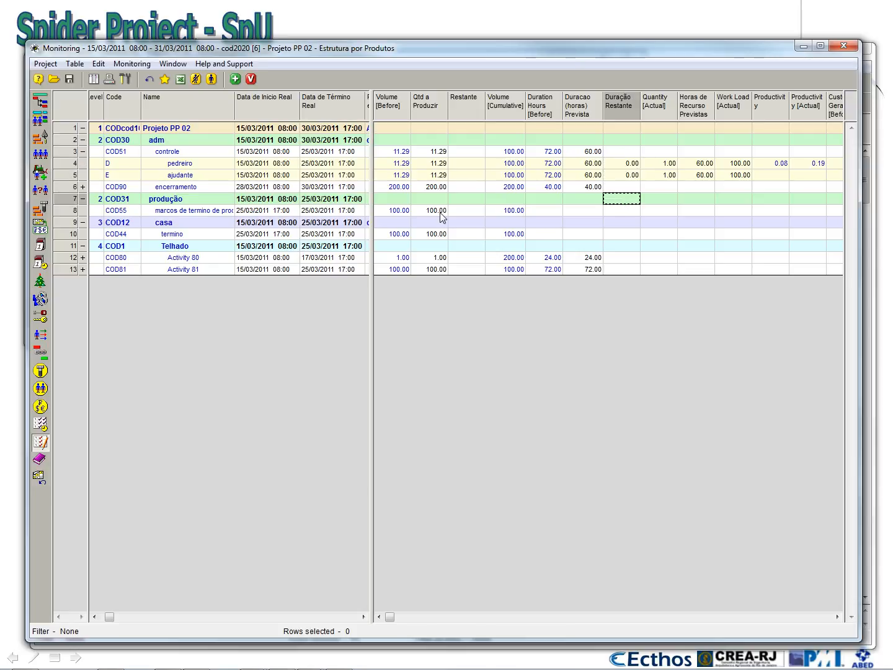
Expand Activity 81 and set Quantity [Actual] to 2 for its pedreiro, ajudante, eletricista and pintor assignments.
{"action": "left_click", "coordinate": [437, 189]}
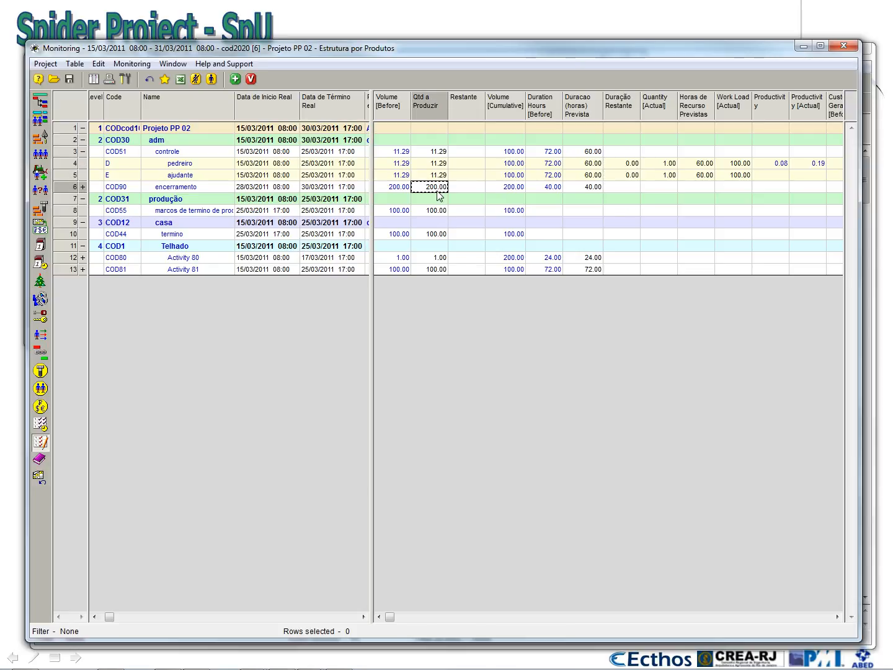
{"action": "left_click", "coordinate": [438, 270]}
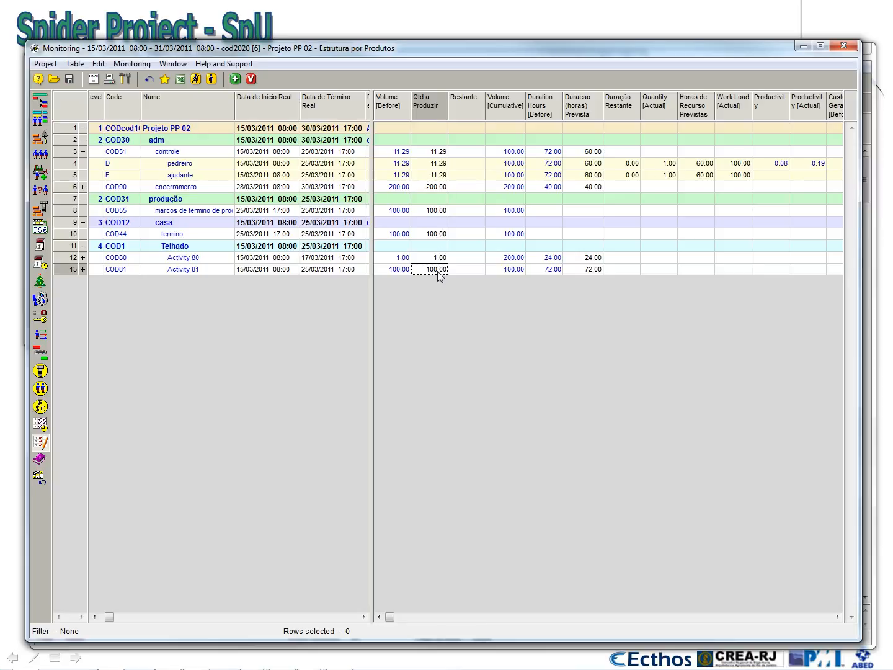
{"action": "left_click", "coordinate": [83, 270]}
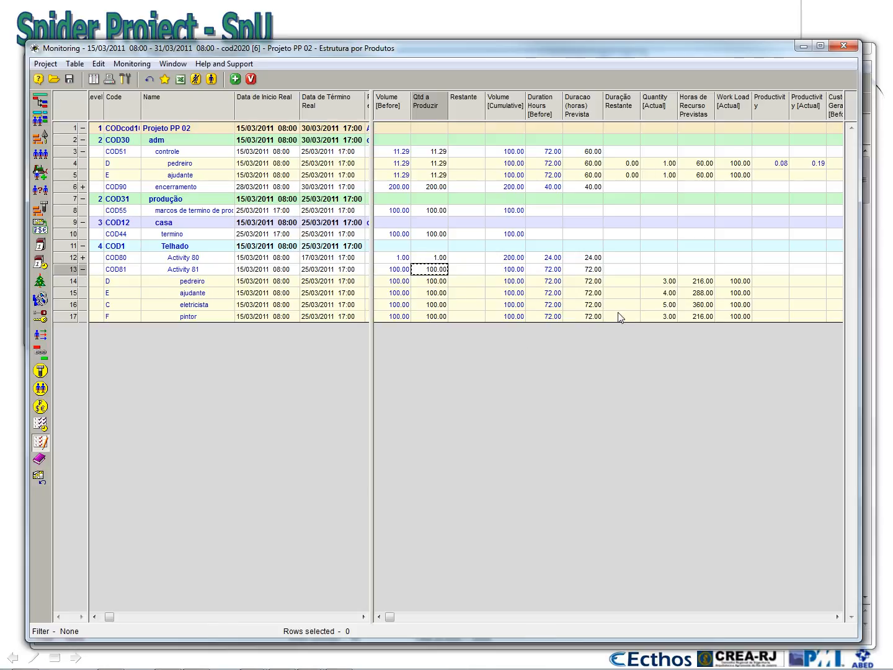
{"action": "left_click", "coordinate": [663, 282]}
{"action": "type", "text": "2"}
{"action": "key", "text": "Return"}
{"action": "type", "text": "2"}
{"action": "key", "text": "Return"}
{"action": "type", "text": "2"}
{"action": "key", "text": "Return"}
{"action": "type", "text": "2"}
{"action": "key", "text": "Return"}
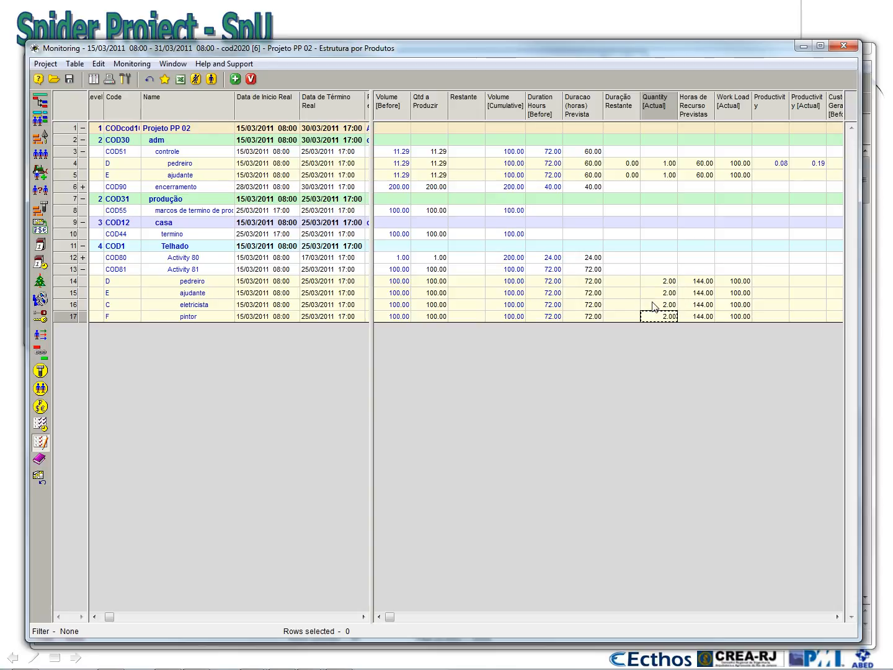
Collapse the resource assignments under the controle activity and Activity 81.
{"action": "left_click", "coordinate": [639, 294]}
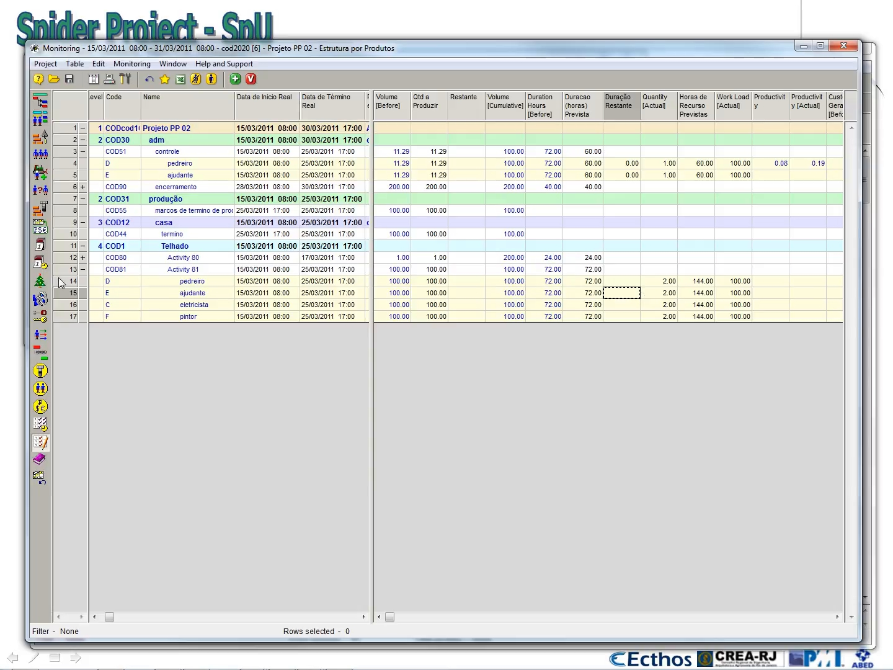
{"action": "left_click", "coordinate": [80, 272]}
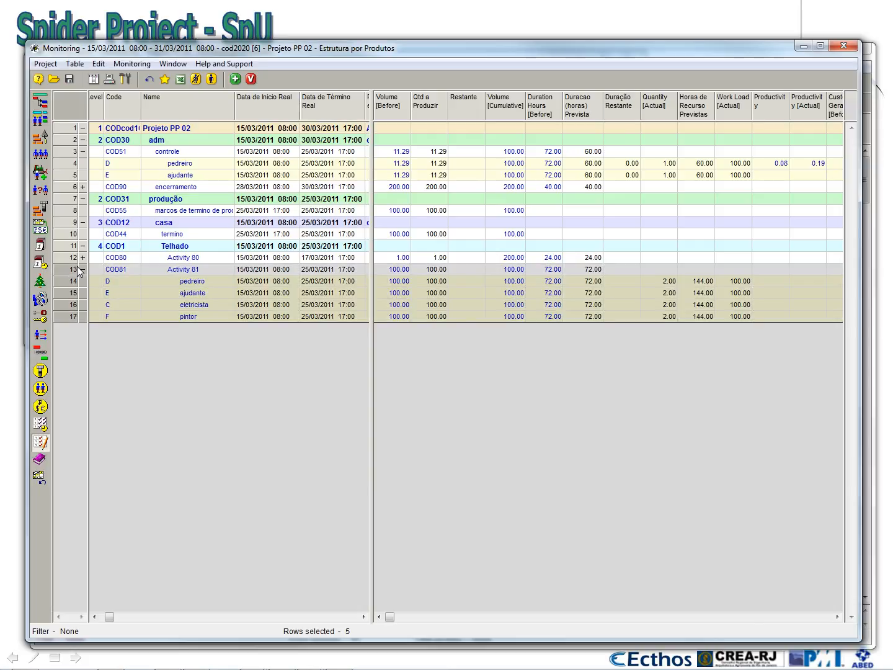
{"action": "left_click", "coordinate": [82, 152]}
{"action": "left_click", "coordinate": [82, 245]}
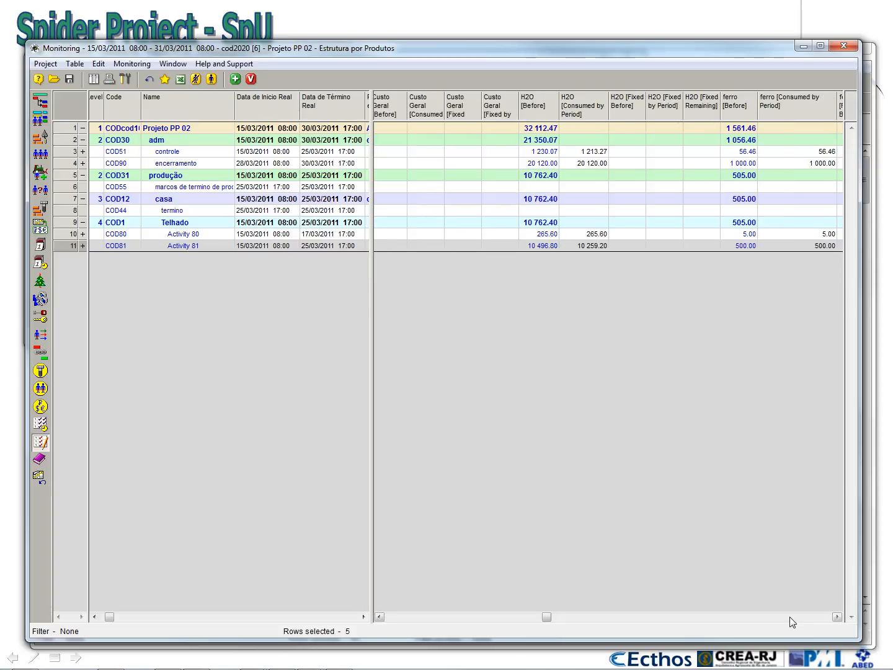
Set H2O [Consumed by Period] to 300 for Activity 80 and 12000 for Activity 81.
{"action": "left_click", "coordinate": [585, 236]}
{"action": "type", "text": "300"}
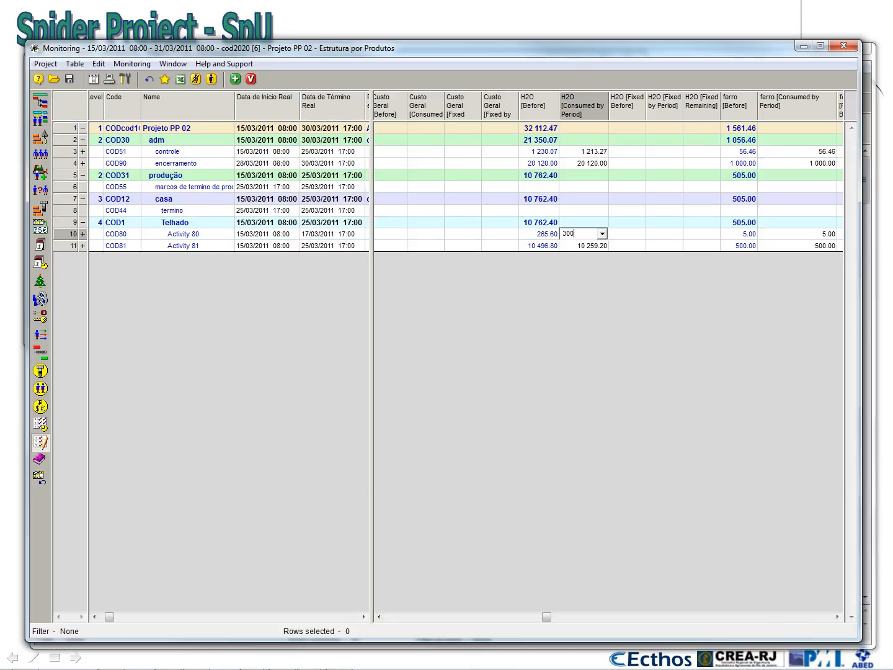
{"action": "key", "text": "Return"}
{"action": "type", "text": "12000"}
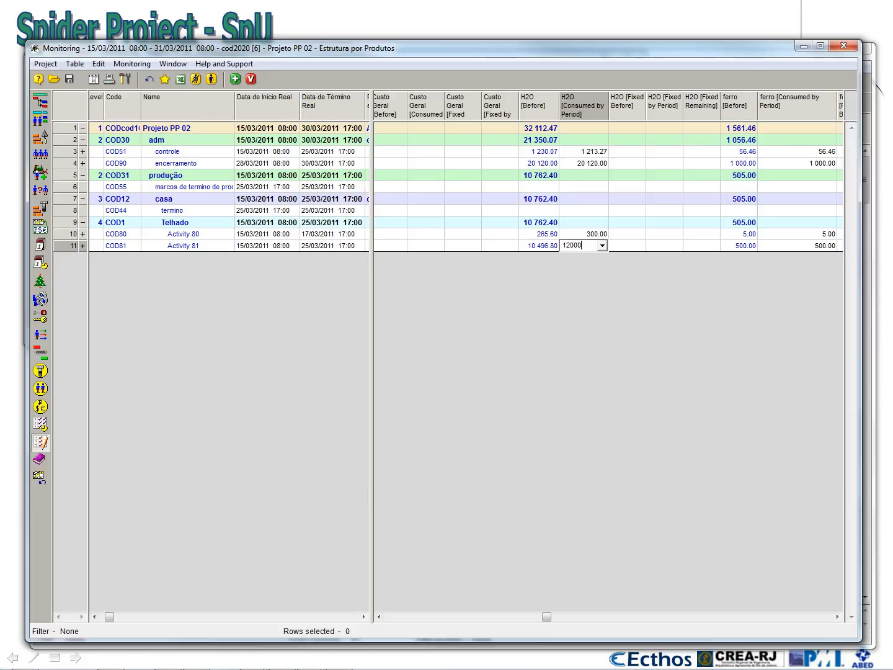
{"action": "key", "text": "Tab"}
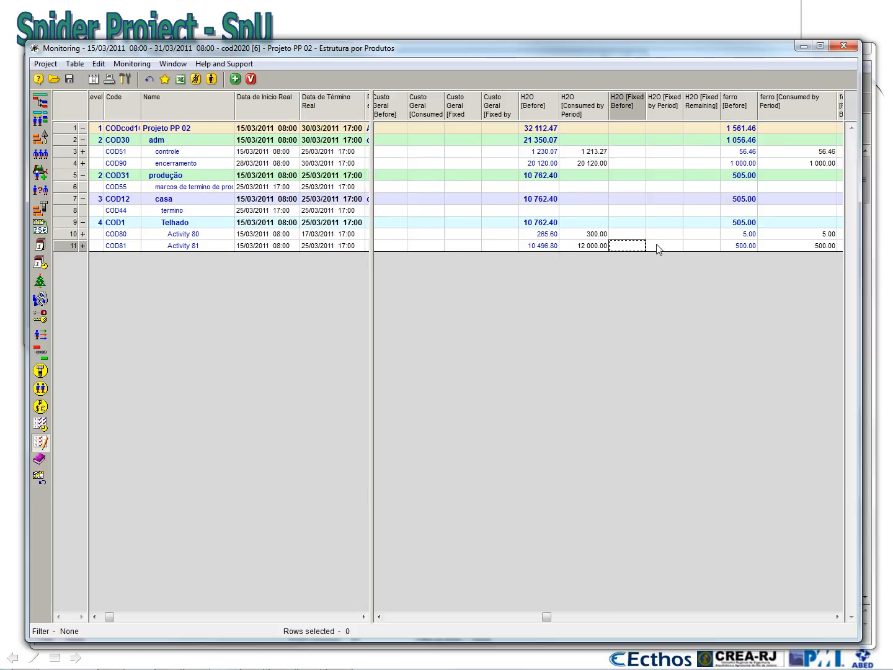
Set ferro [Consumed by Period] to 1000 for Activity 81 and 10 for Activity 80.
{"action": "left_click", "coordinate": [799, 248]}
{"action": "type", "text": "100"}
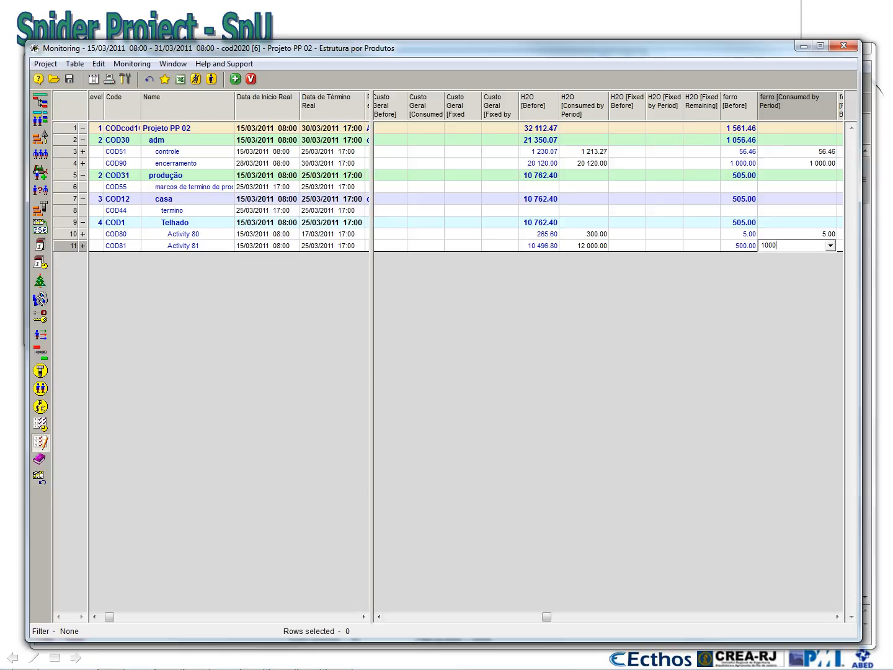
{"action": "left_click", "coordinate": [820, 235]}
{"action": "type", "text": "10"}
{"action": "key", "text": "Tab"}
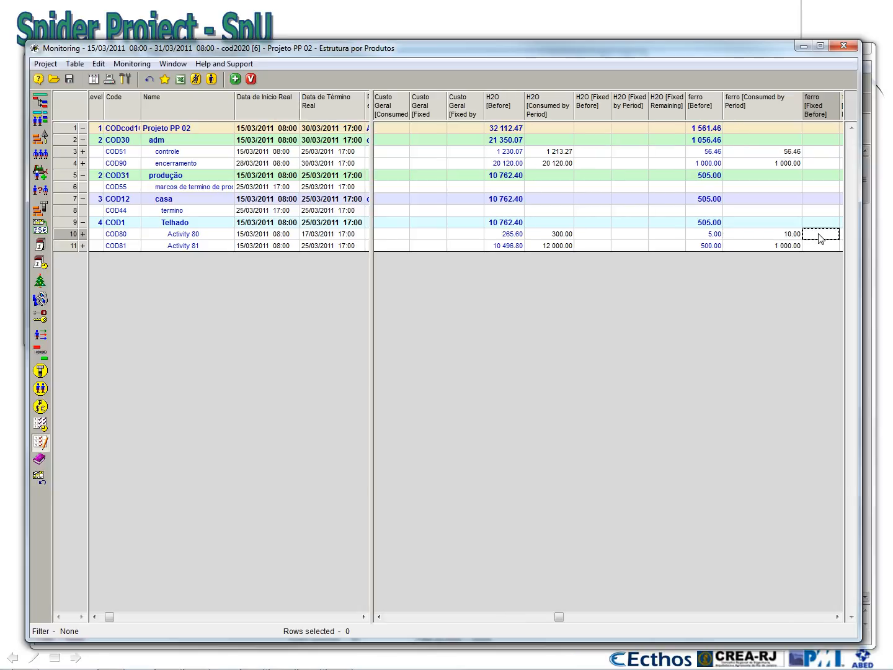
Set custo [Consumed by Period] to 130 000 for encerramento and 70 000 for Activity 81.
{"action": "left_click", "coordinate": [809, 616]}
{"action": "left_click", "coordinate": [809, 618]}
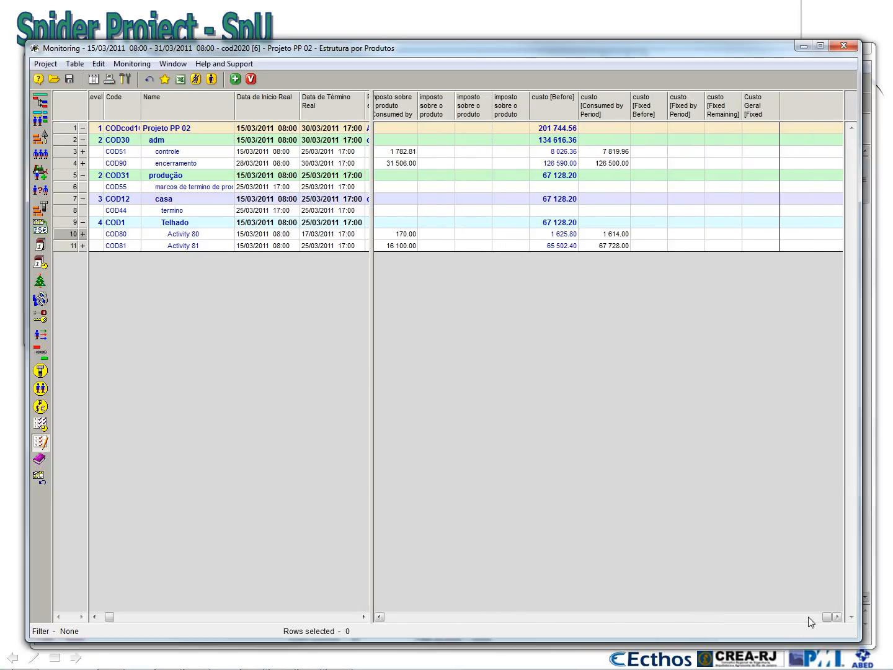
{"action": "left_click", "coordinate": [620, 163]}
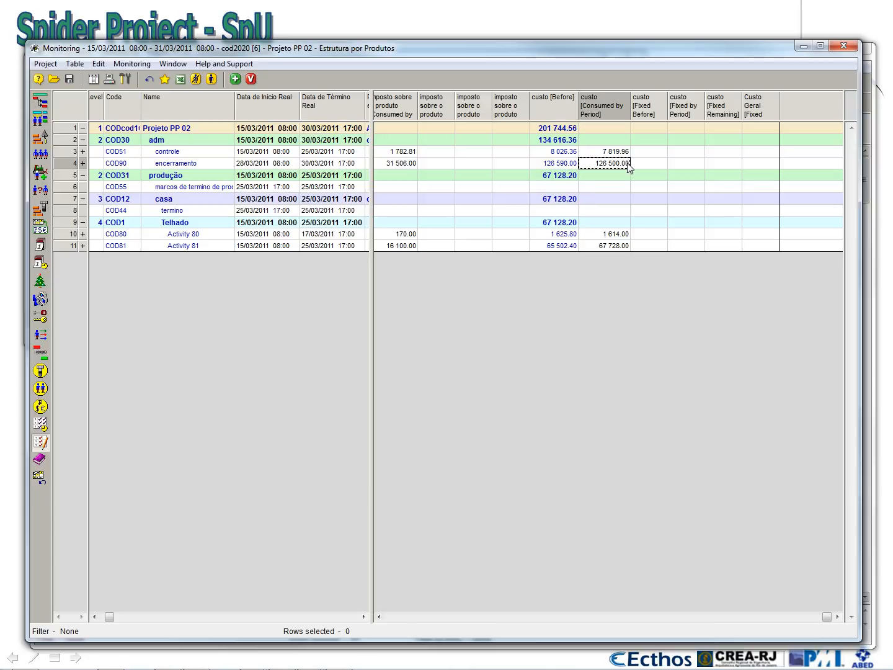
{"action": "type", "text": "130"}
{"action": "left_click", "coordinate": [597, 247]}
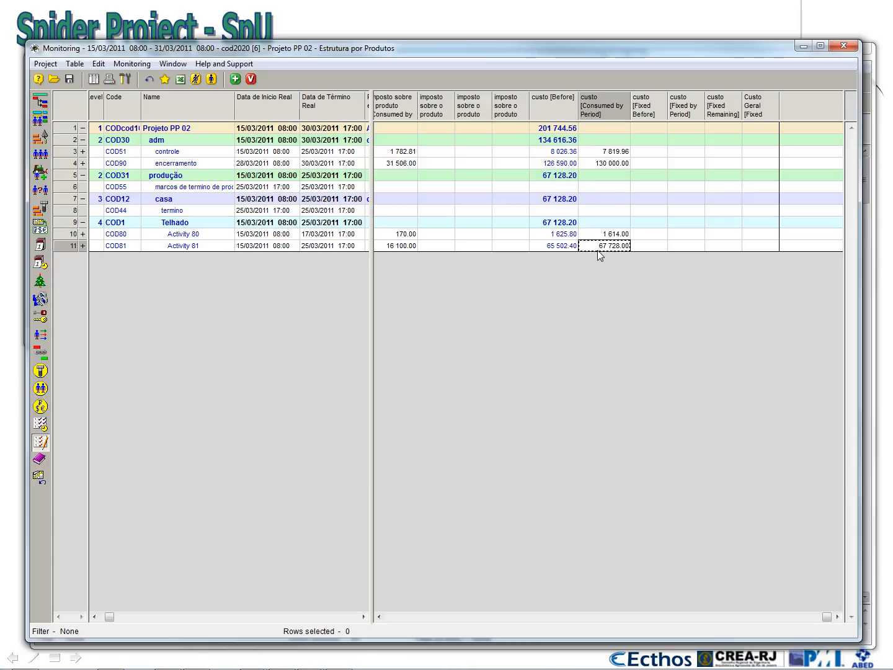
{"action": "type", "text": "70 000"}
{"action": "left_click", "coordinate": [654, 215]}
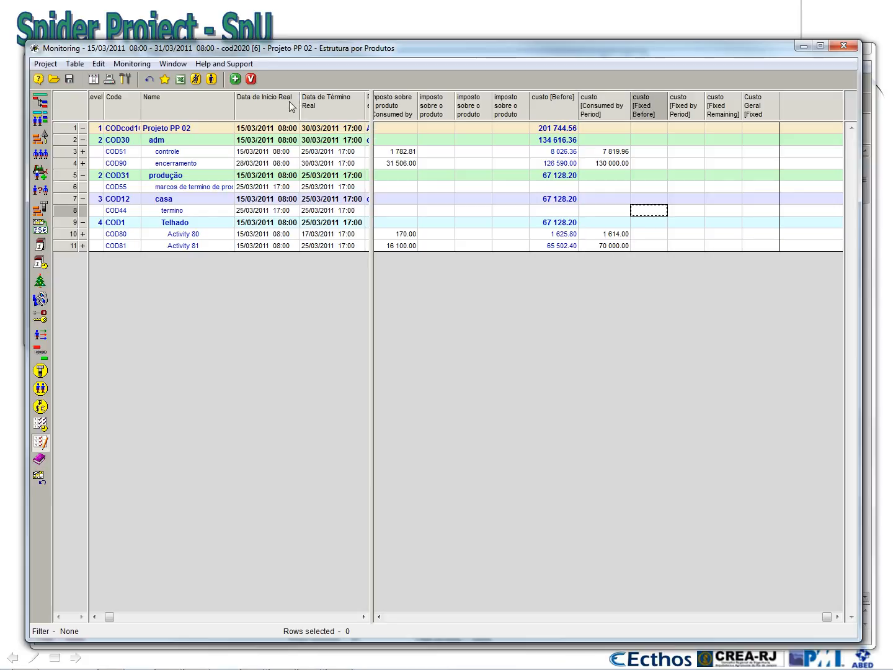
Transfer the entered actual data from the monitoring table into the project and confirm the transfer.
{"action": "left_click", "coordinate": [253, 82]}
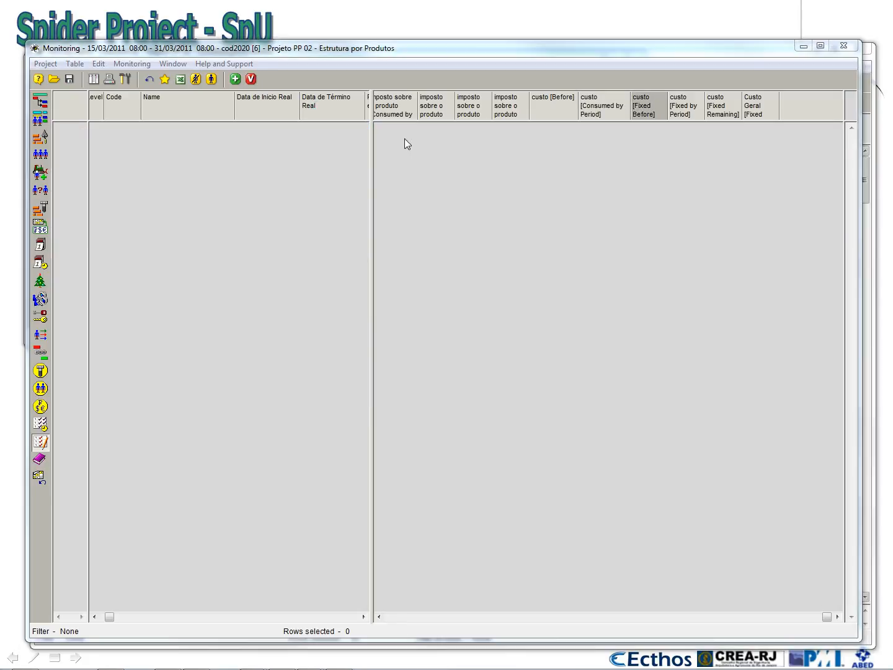
{"action": "left_click", "coordinate": [443, 387]}
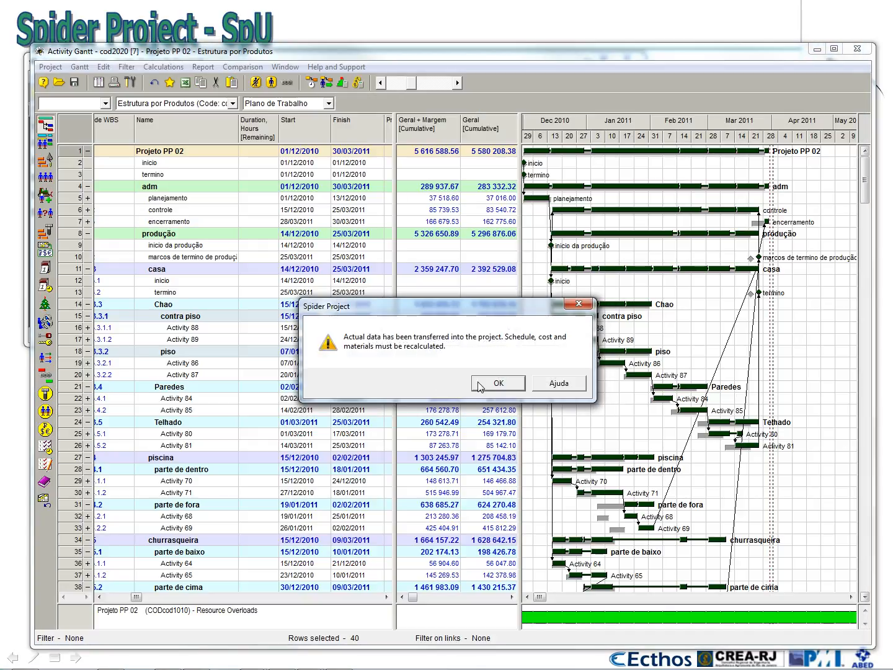
{"action": "left_click", "coordinate": [499, 384]}
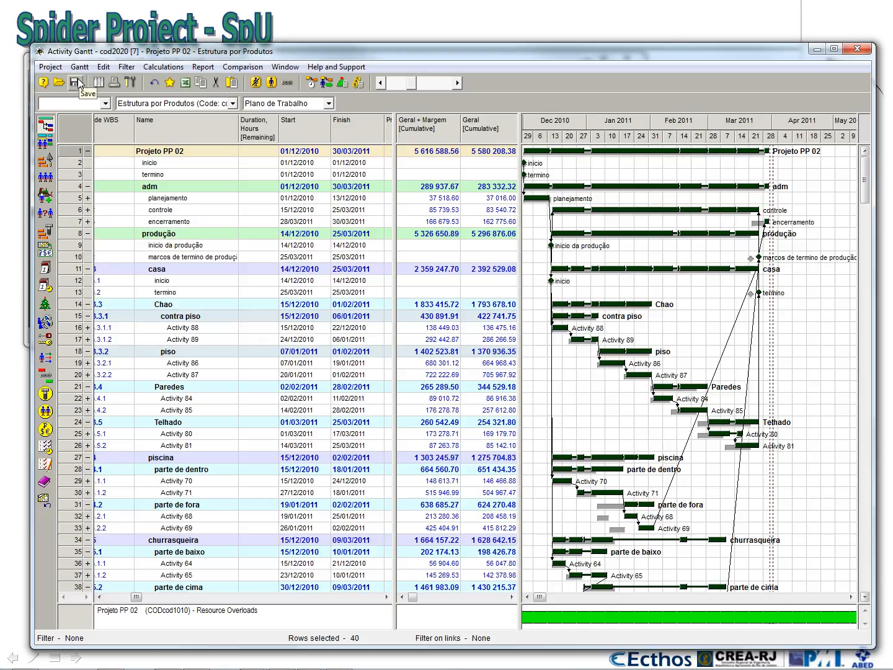
Recalculate the project schedule, run the cost and material calculation with its current options, and close the Scheduling Report.
{"action": "left_click", "coordinate": [317, 81]}
{"action": "left_click", "coordinate": [266, 360]}
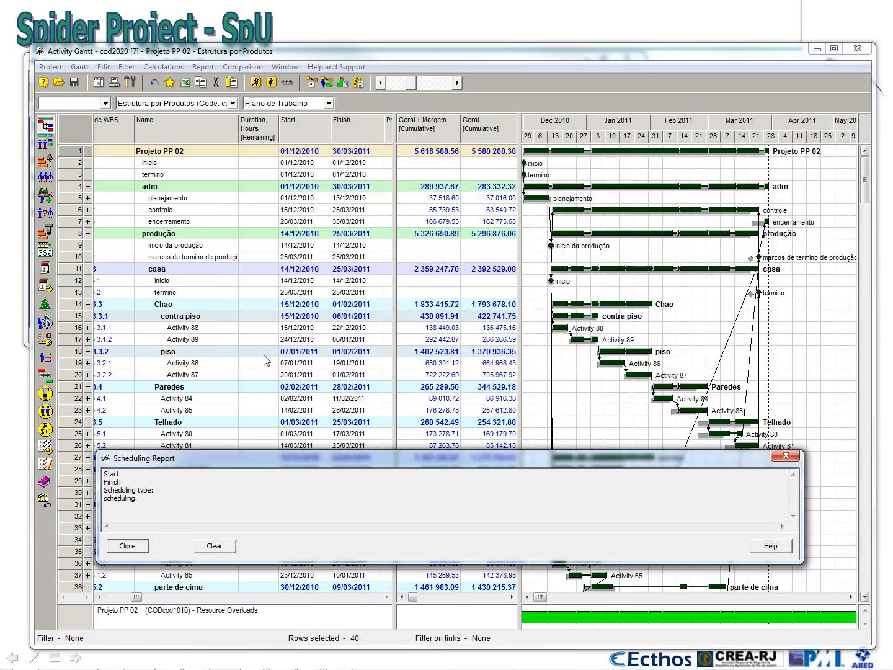
{"action": "left_click", "coordinate": [357, 82]}
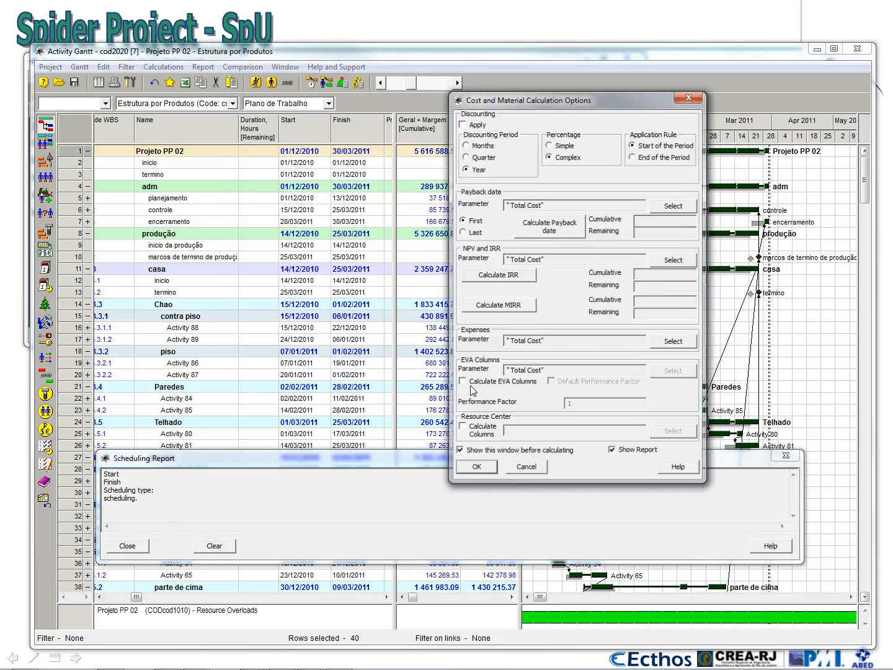
{"action": "key", "text": "Return"}
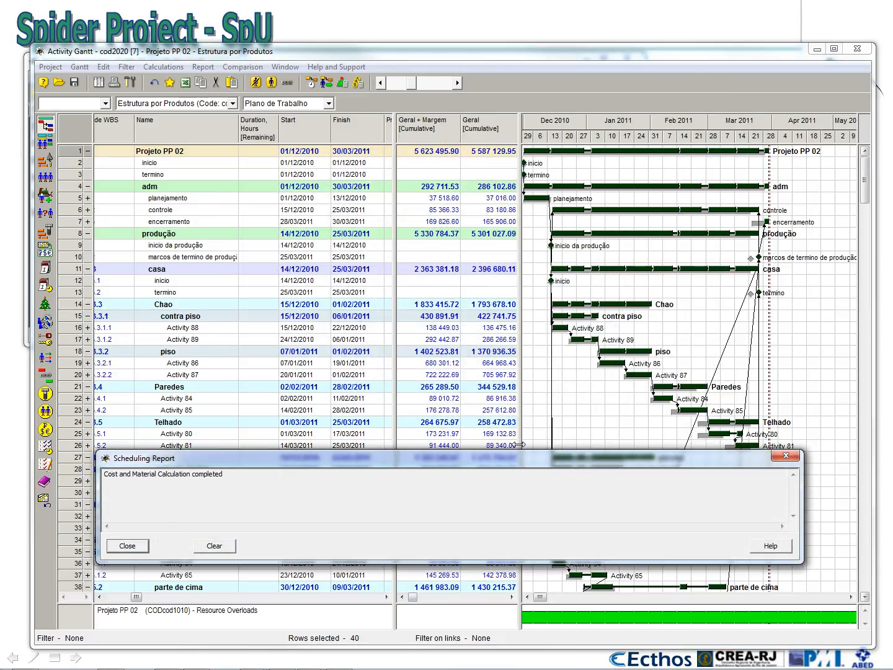
{"action": "left_click", "coordinate": [787, 457]}
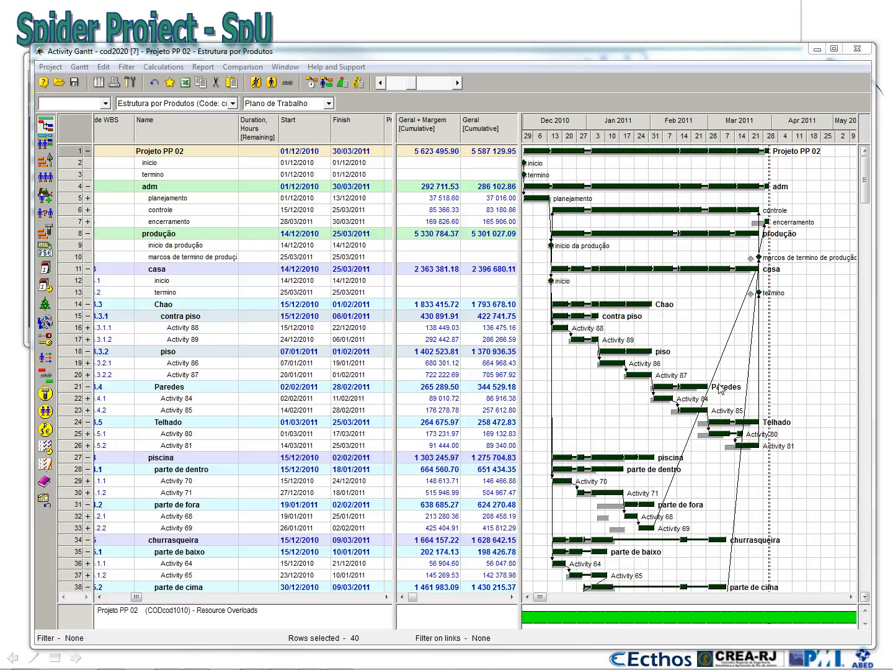
Switch the Activity Gantt to the Medição - Tempo configuration and select the project's finish DIFFERENCE value.
{"action": "left_click", "coordinate": [285, 101]}
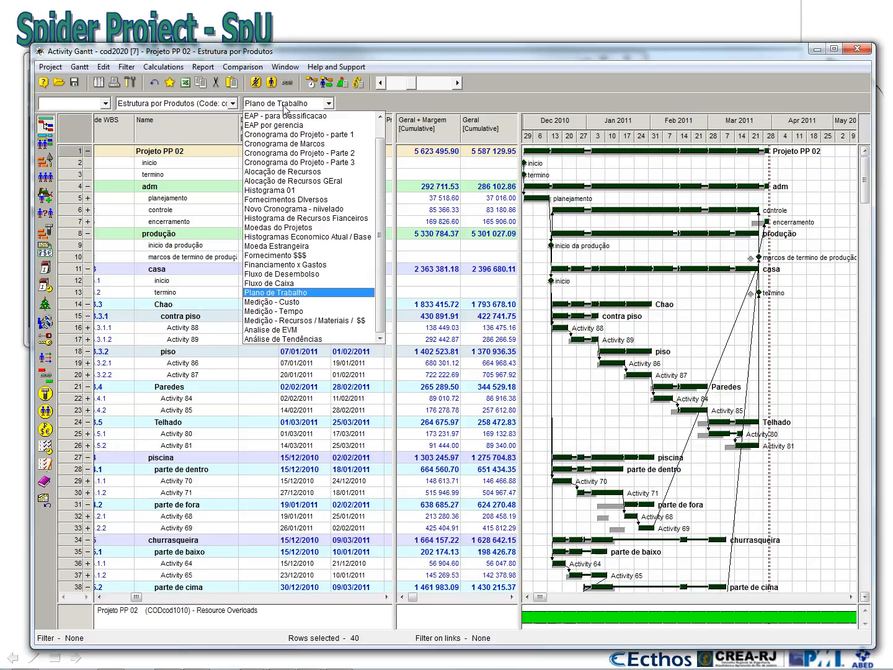
{"action": "left_click", "coordinate": [317, 312]}
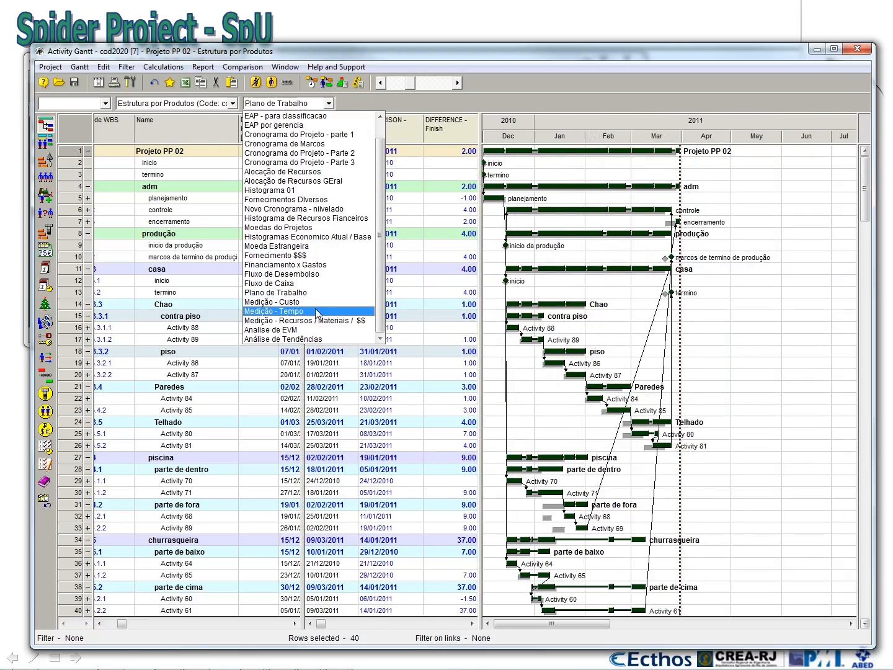
{"action": "left_click", "coordinate": [460, 155]}
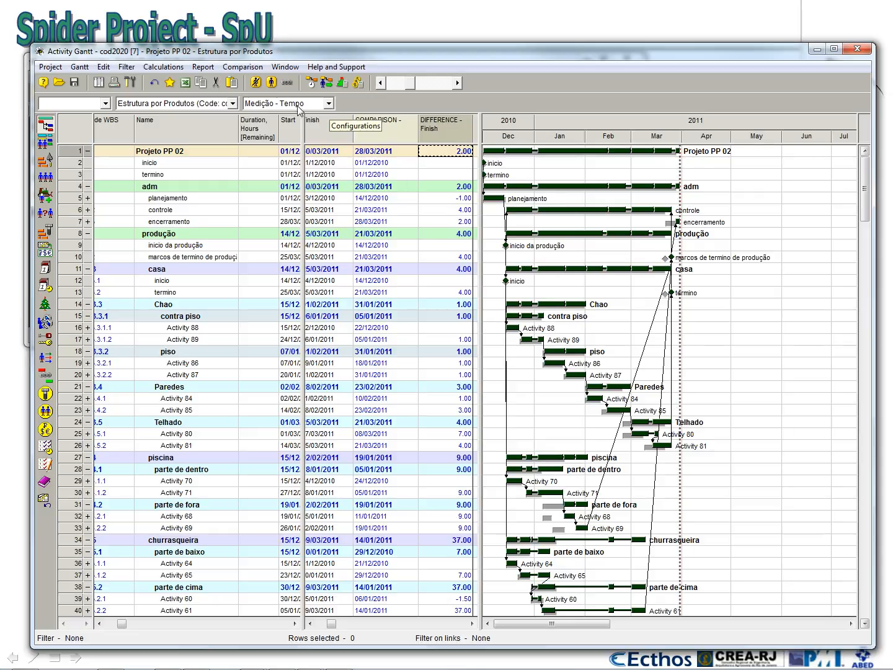
Review the cost variances in the Medição - Custo configuration and switch the Activity Gantt to Análise de Tendências.
{"action": "left_click", "coordinate": [328, 103]}
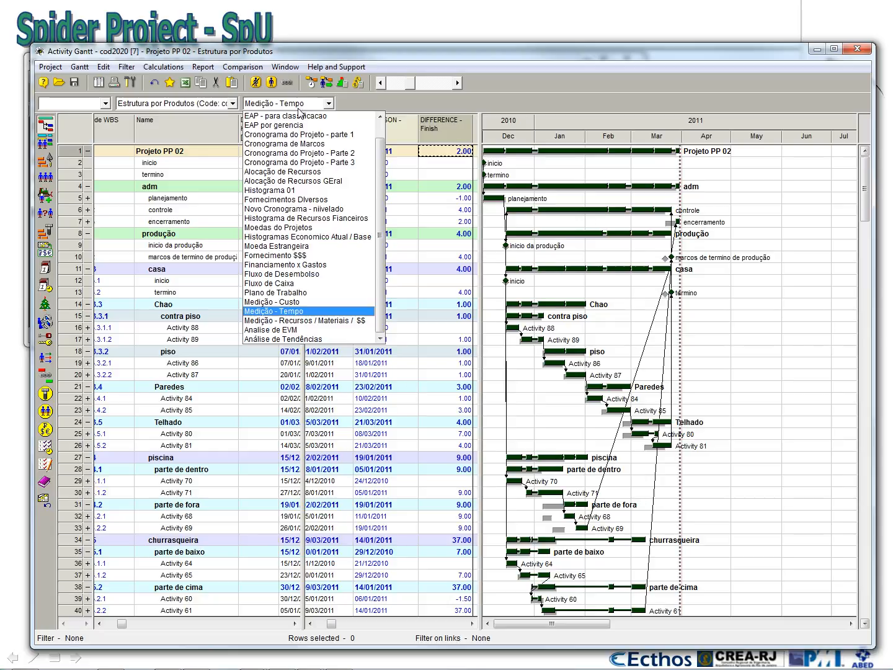
{"action": "left_click", "coordinate": [300, 305]}
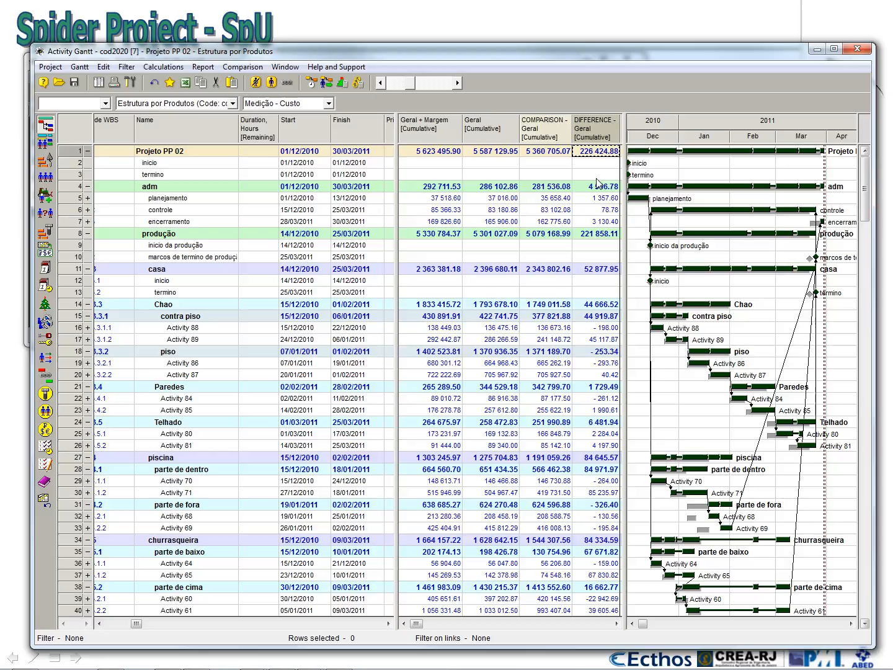
{"action": "left_click", "coordinate": [314, 106]}
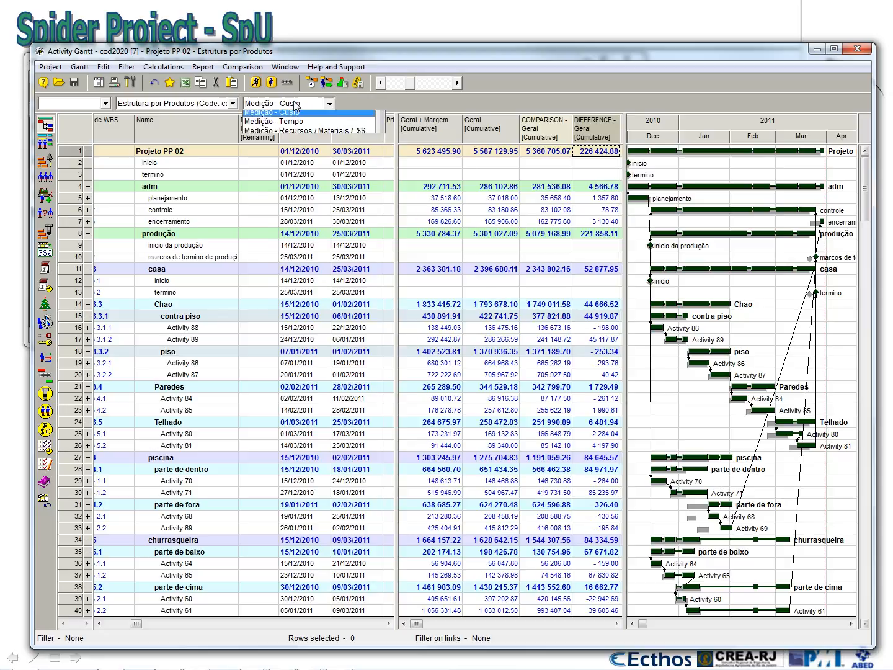
{"action": "left_click", "coordinate": [315, 340]}
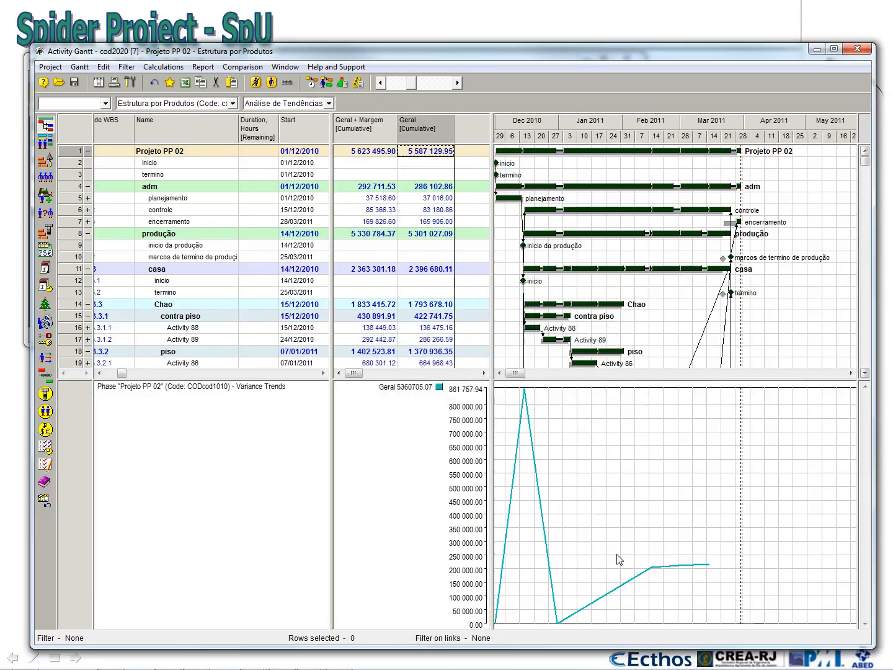
Add version 7 of cod2020 from the Working storage to the project versions used for the trend comparison.
{"action": "left_click", "coordinate": [243, 67]}
{"action": "left_click", "coordinate": [263, 109]}
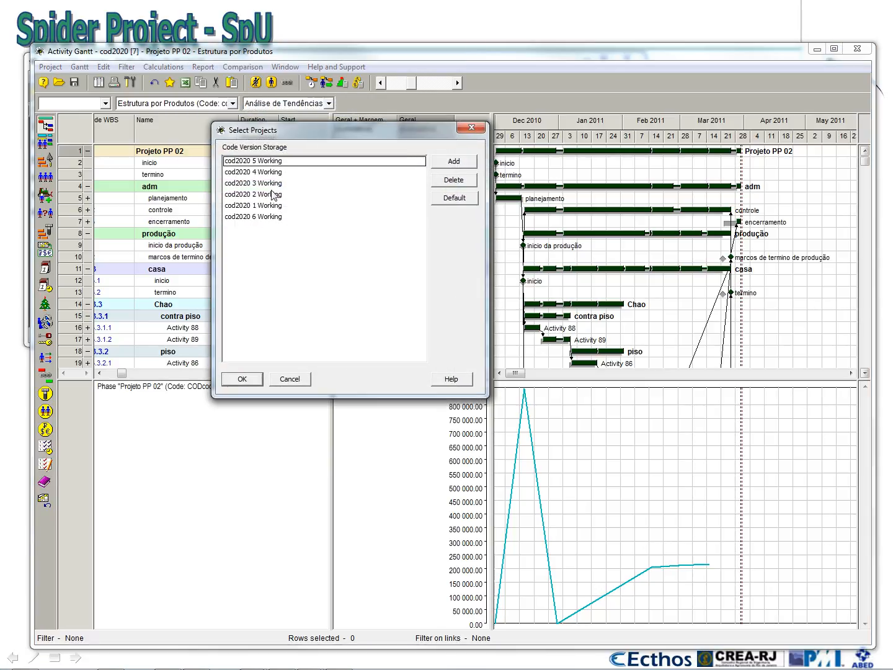
{"action": "left_click", "coordinate": [456, 163]}
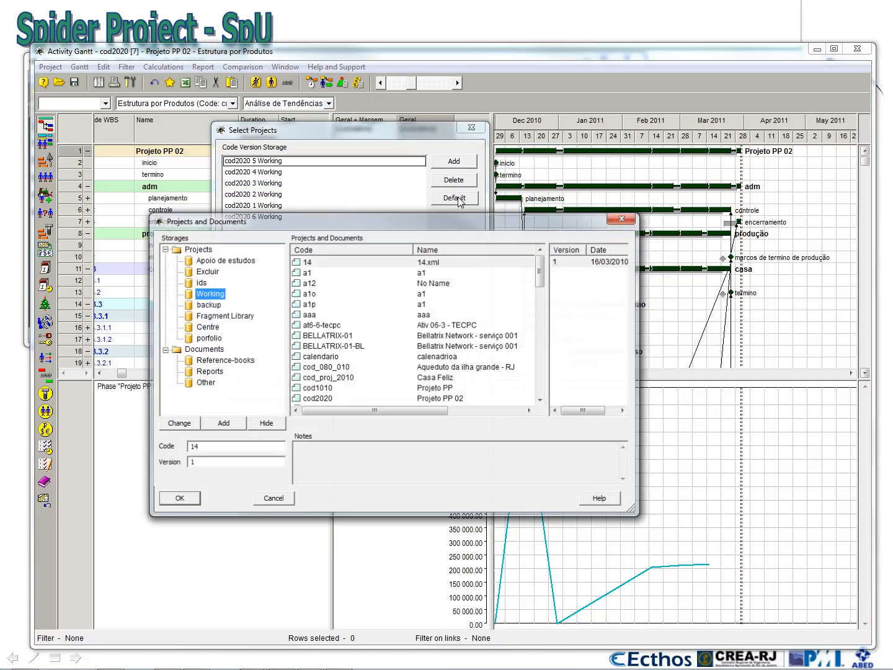
{"action": "left_click", "coordinate": [440, 399]}
{"action": "left_click", "coordinate": [559, 320]}
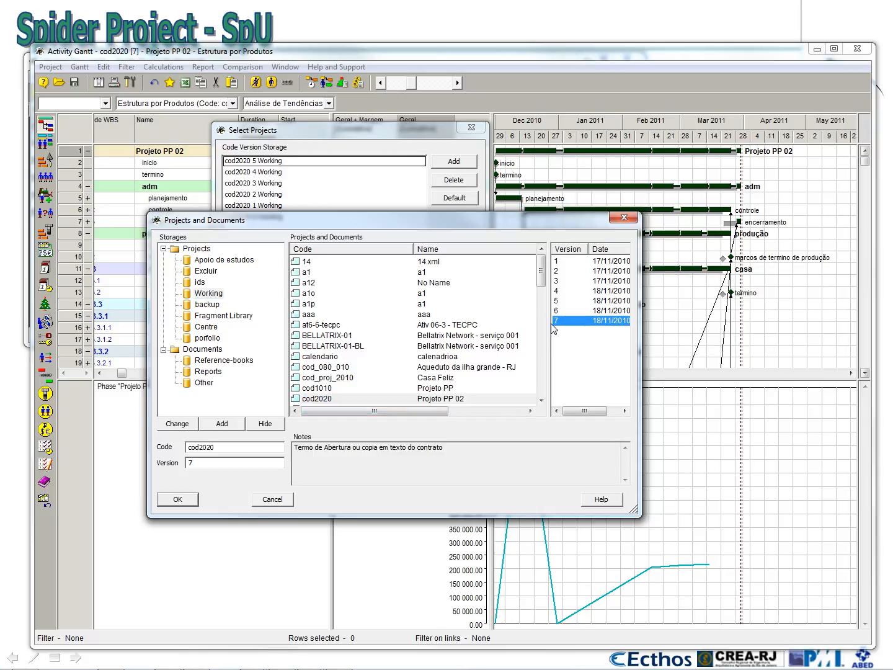
{"action": "left_click", "coordinate": [183, 500]}
{"action": "left_click", "coordinate": [240, 380]}
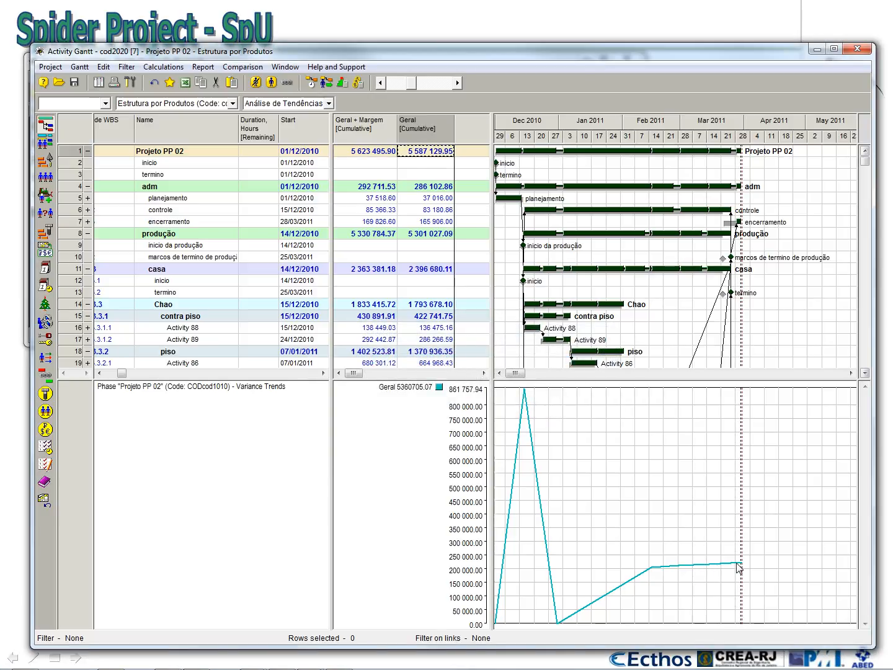
Turn on Show values for the Geral graph in the Variance Trends diagram.
{"action": "right_click", "coordinate": [659, 459]}
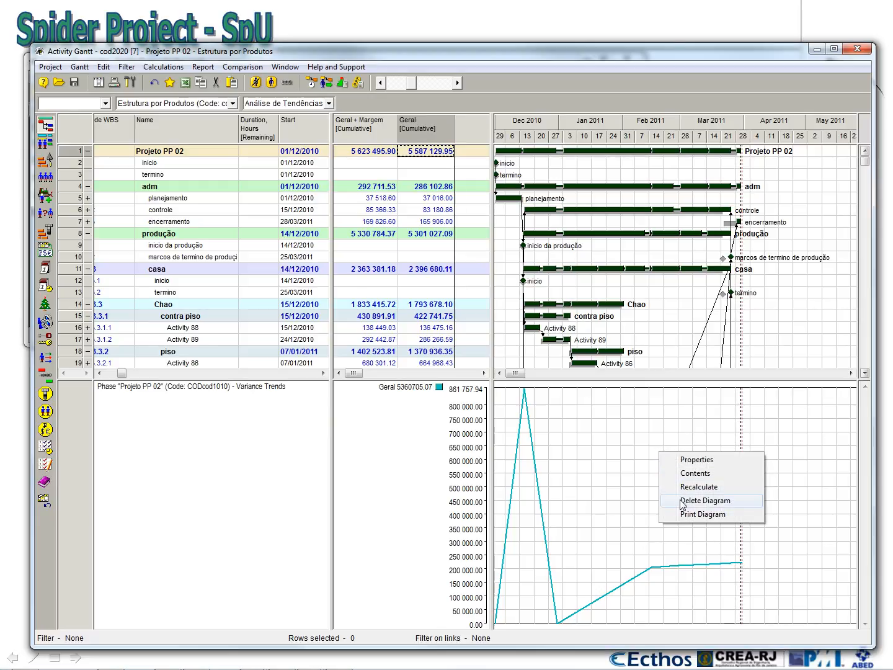
{"action": "left_click", "coordinate": [686, 474]}
{"action": "left_click", "coordinate": [476, 483]}
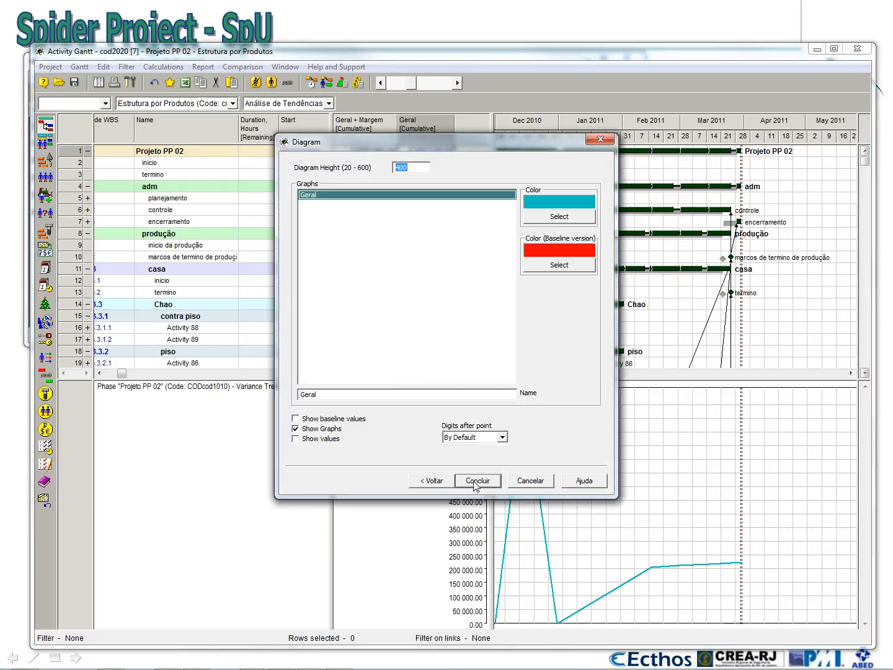
{"action": "left_click", "coordinate": [318, 438]}
{"action": "left_click", "coordinate": [471, 483]}
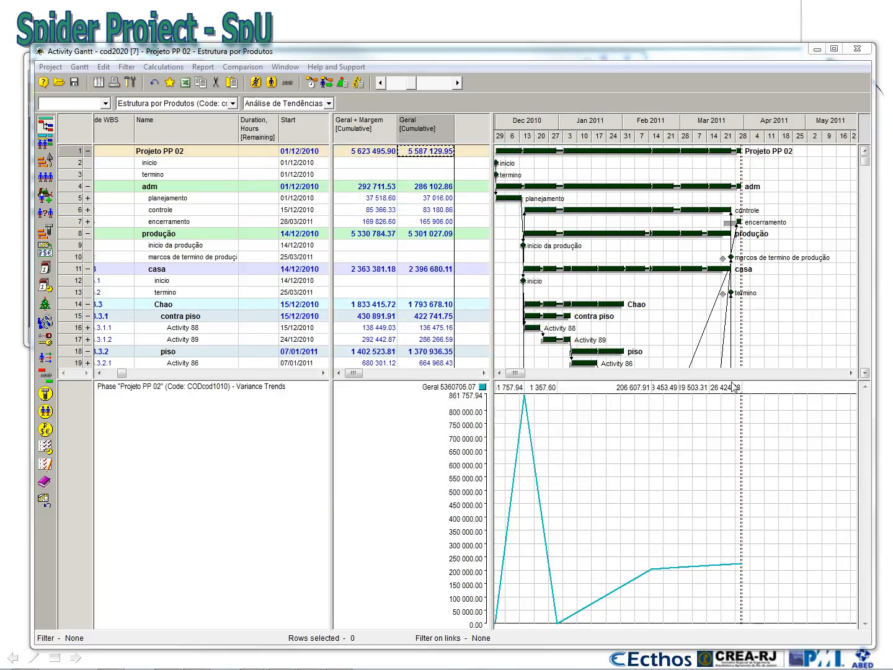
Narrow the two table panes to widen the chart area and fit the timescale to the whole project.
{"action": "left_click_drag", "start_coordinate": [331, 171], "coordinate": [239, 215]}
{"action": "left_click_drag", "start_coordinate": [490, 190], "coordinate": [366, 254]}
{"action": "right_click", "coordinate": [510, 120]}
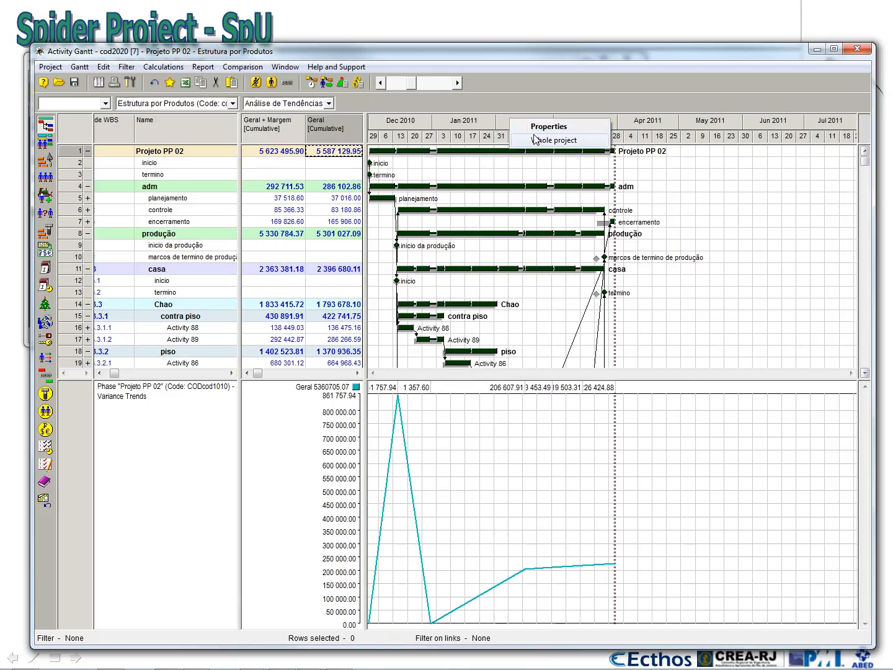
{"action": "left_click", "coordinate": [537, 141]}
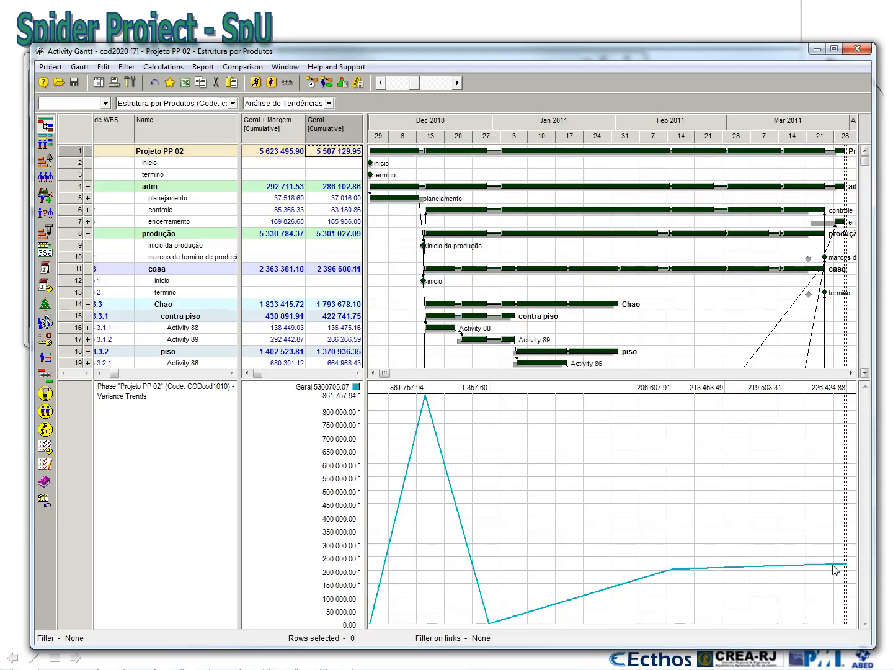
Replace the Geral cost center in the Variance Trends diagram with the general parameter Finish, shown as a variance.
{"action": "right_click", "coordinate": [587, 468]}
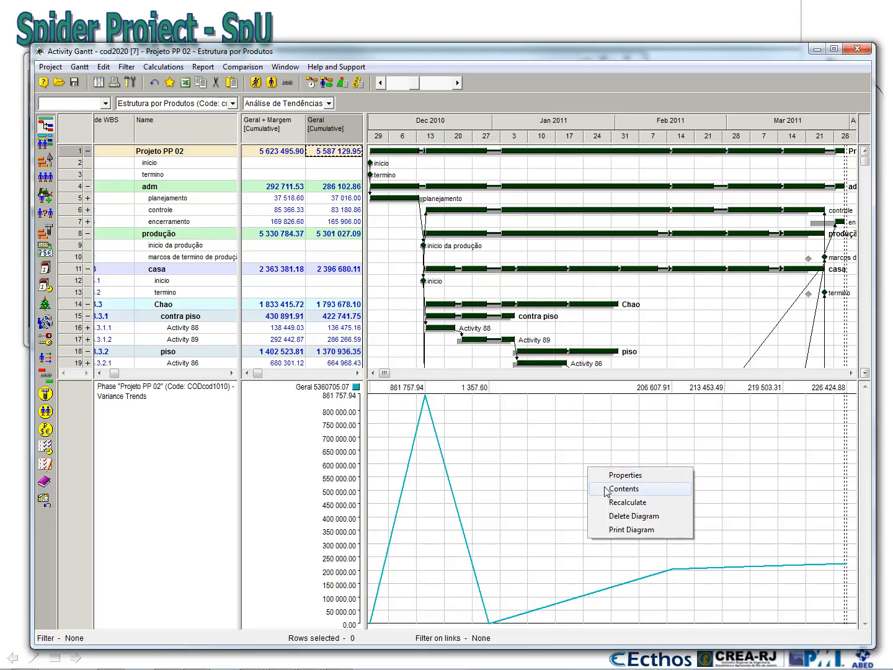
{"action": "left_click", "coordinate": [607, 490]}
{"action": "left_click", "coordinate": [471, 273]}
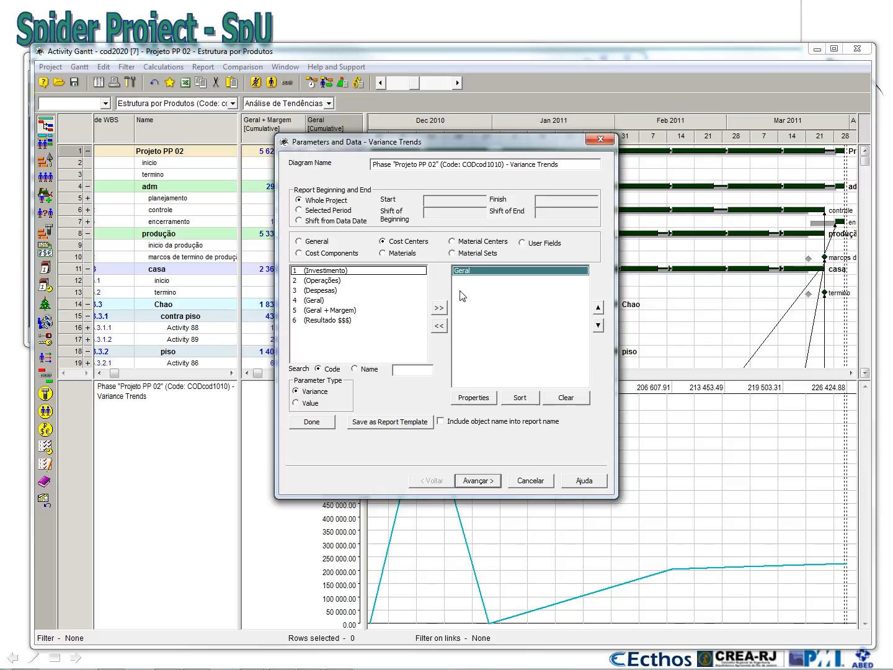
{"action": "left_click", "coordinate": [441, 329]}
{"action": "left_click", "coordinate": [317, 242]}
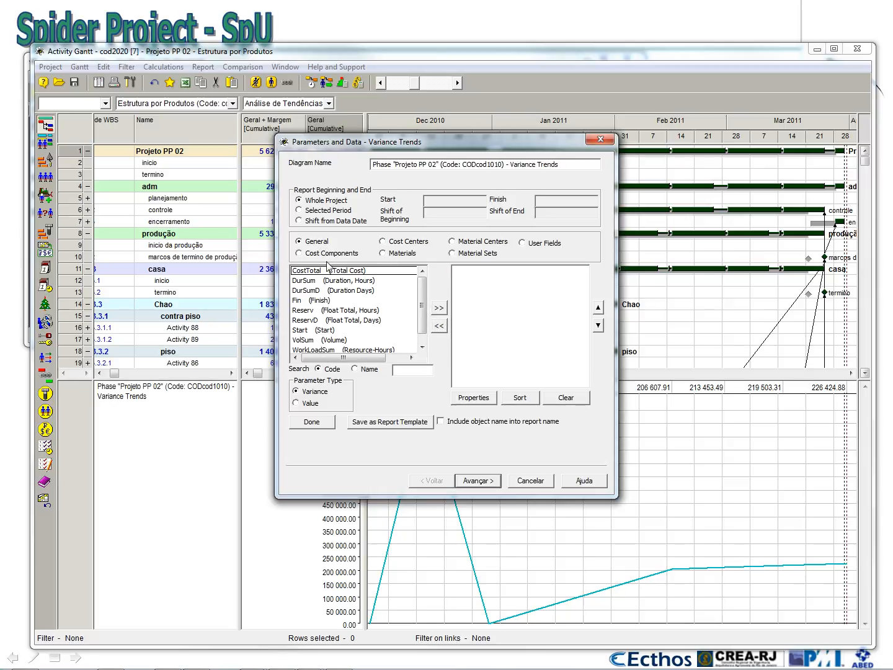
{"action": "left_click", "coordinate": [312, 300]}
{"action": "left_click", "coordinate": [438, 308]}
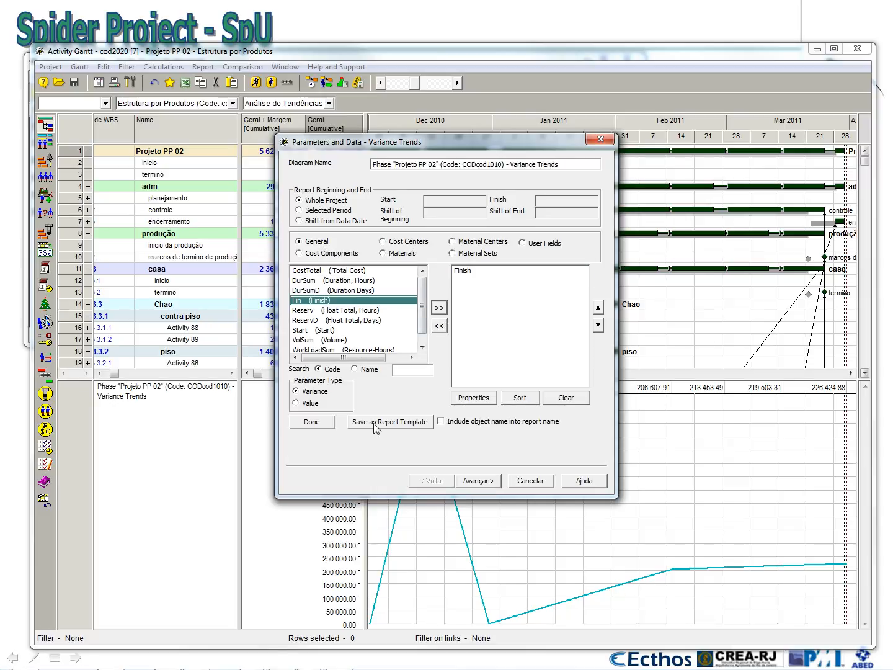
{"action": "left_click", "coordinate": [311, 422]}
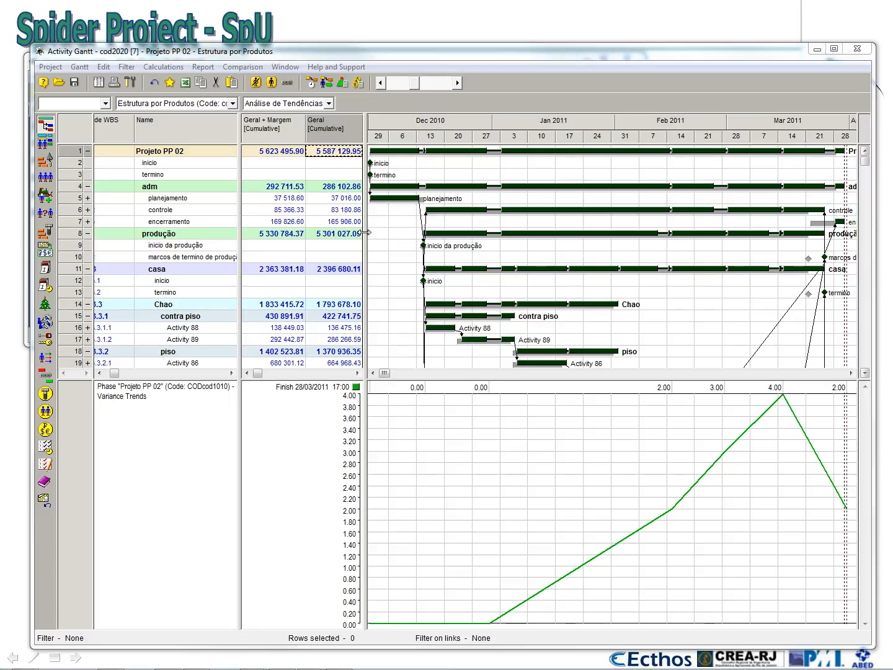
Display the Analise de EVM configuration with enlarged diagram and legend areas, and save the project.
{"action": "left_click", "coordinate": [273, 104]}
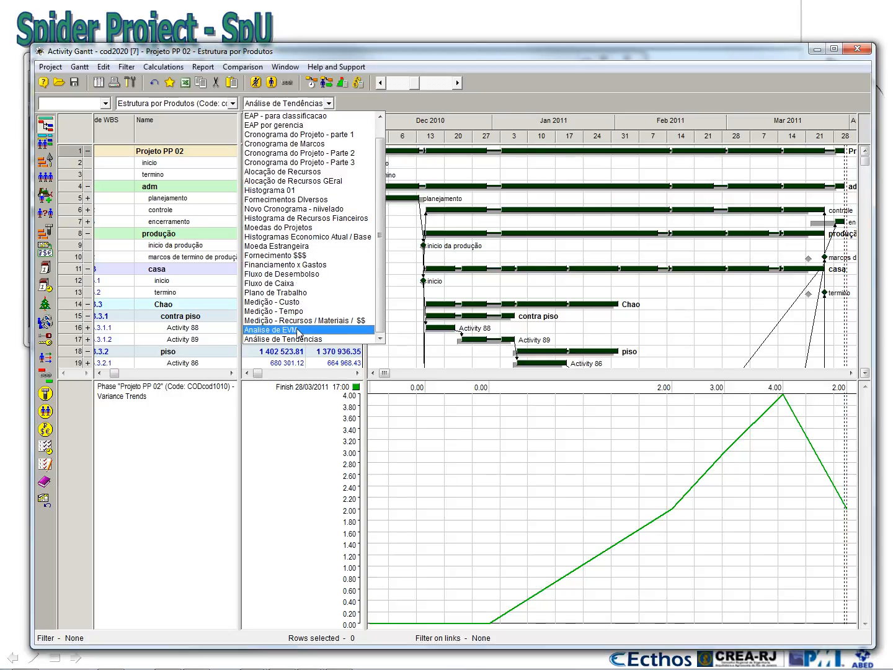
{"action": "left_click", "coordinate": [298, 331]}
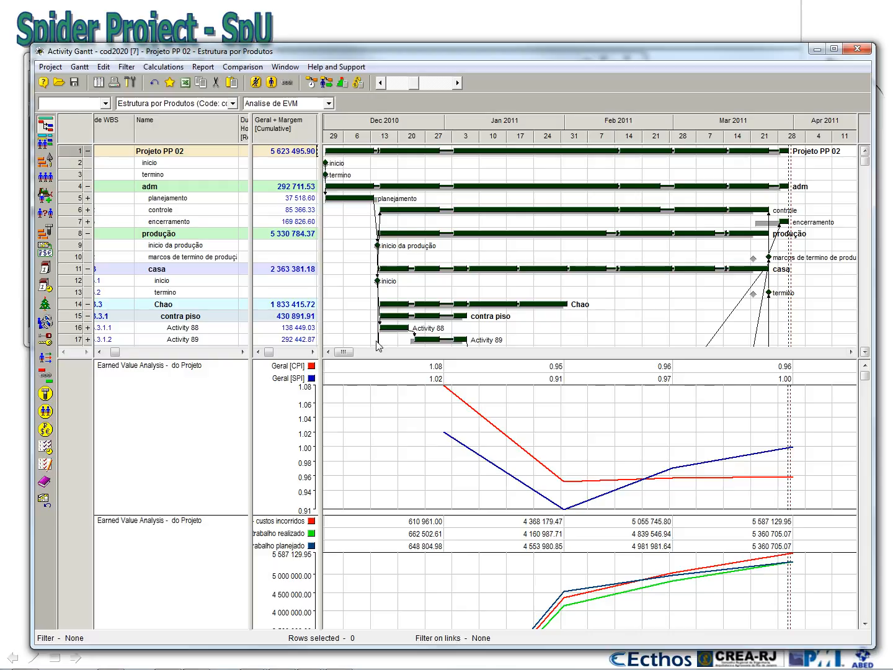
{"action": "left_click_drag", "start_coordinate": [507, 357], "coordinate": [508, 250]}
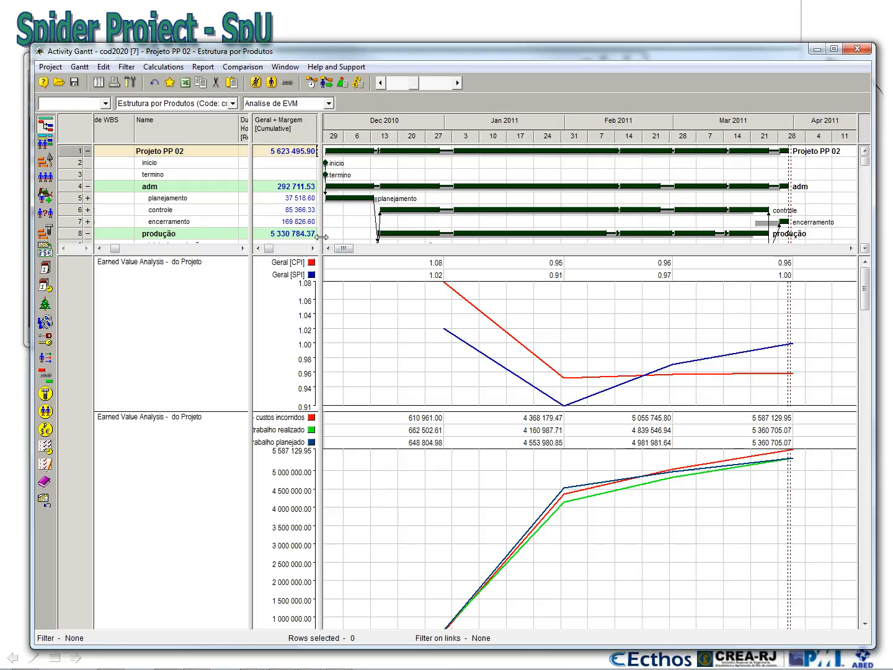
{"action": "left_click_drag", "start_coordinate": [323, 237], "coordinate": [441, 237]}
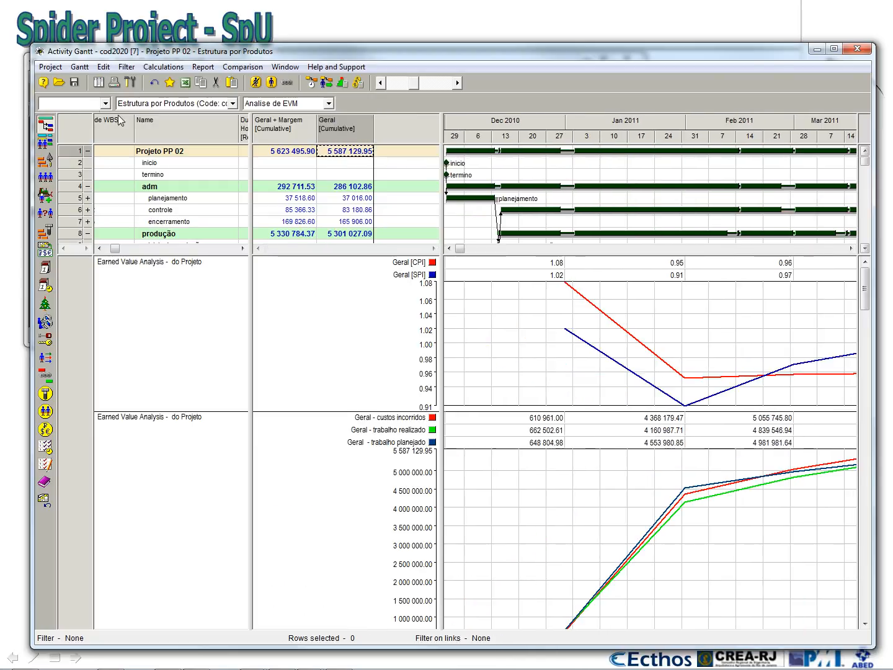
{"action": "left_click", "coordinate": [75, 83]}
From Plano de Trabalho, include Projeto PP 02 in monitoring from data date 31/03/2011 08:00 to 15/04/2011 08:00, check the monitoring table and close it.
{"action": "left_click", "coordinate": [254, 104]}
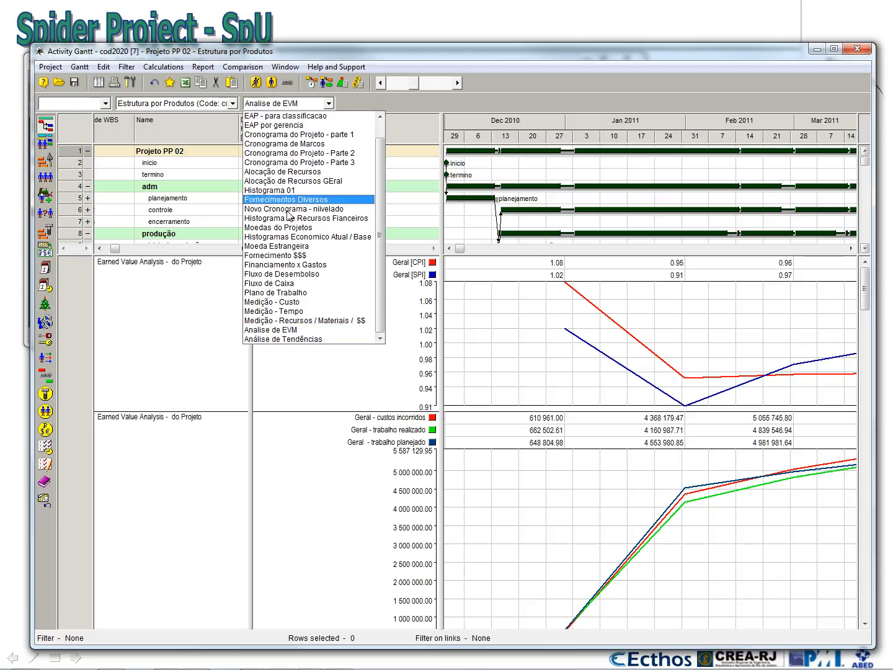
{"action": "left_click", "coordinate": [296, 293]}
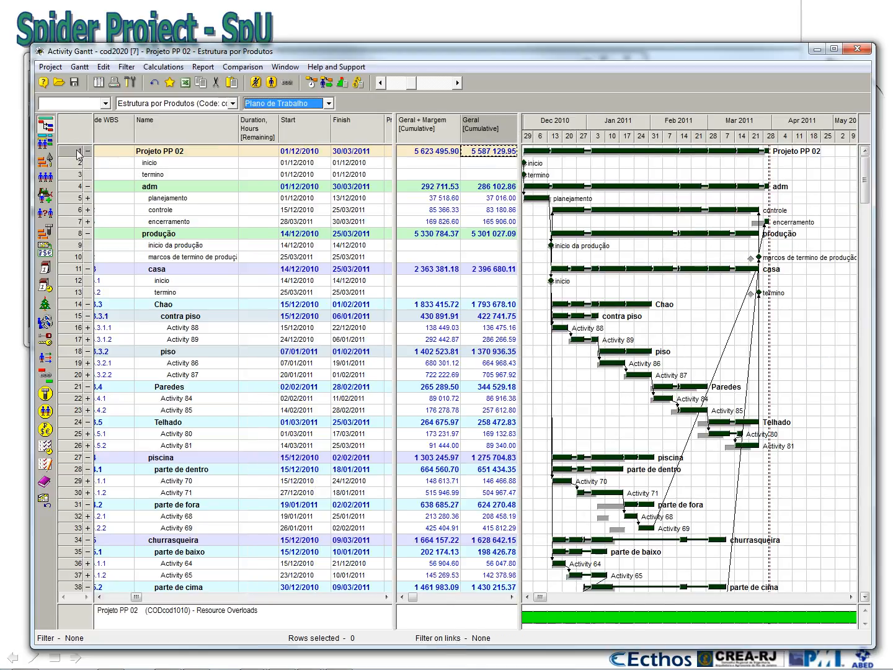
{"action": "right_click", "coordinate": [92, 159]}
{"action": "left_click", "coordinate": [127, 198]}
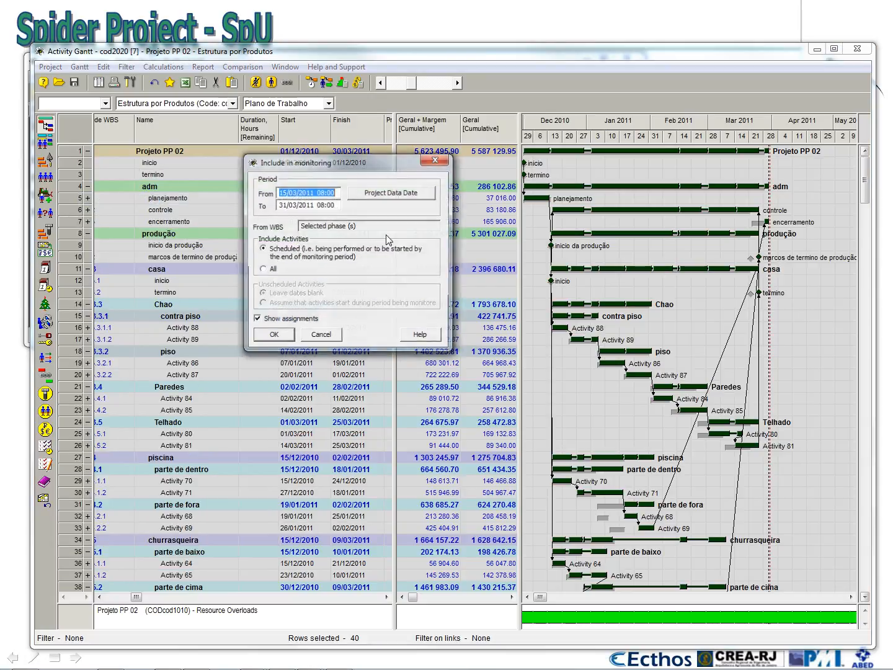
{"action": "left_click", "coordinate": [385, 200]}
{"action": "left_click", "coordinate": [335, 203]}
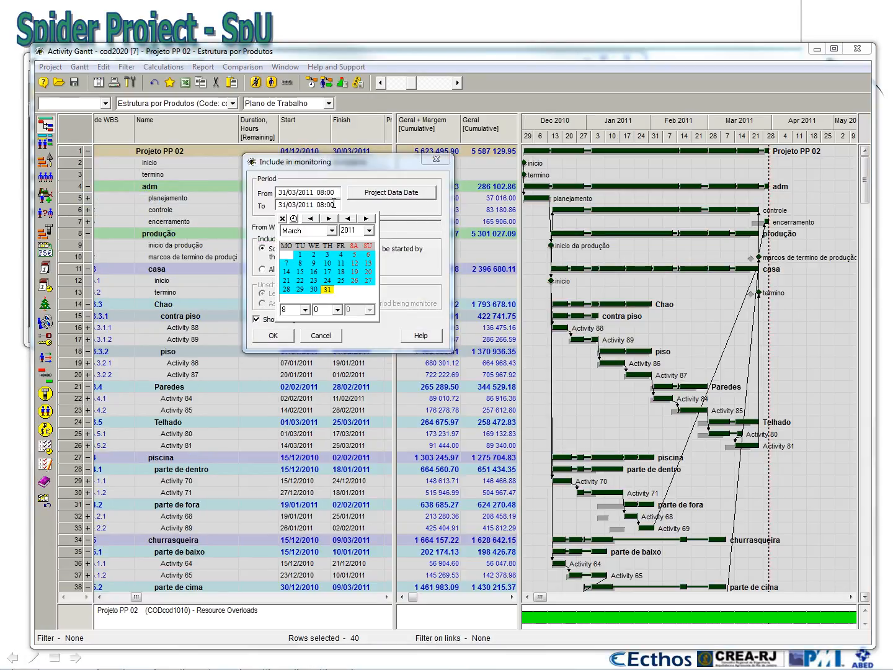
{"action": "left_click", "coordinate": [328, 219]}
{"action": "left_click", "coordinate": [341, 271]}
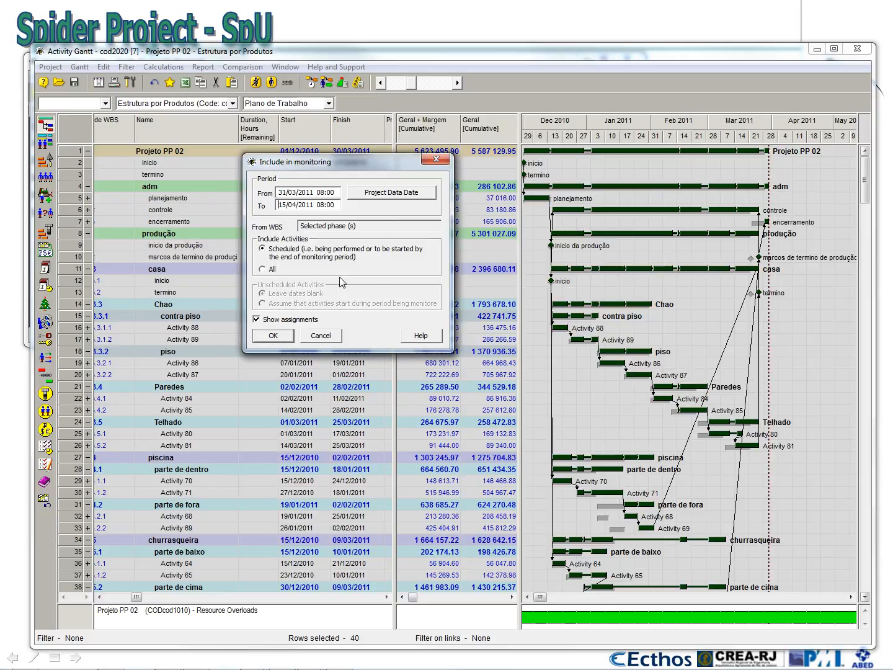
{"action": "left_click", "coordinate": [273, 336]}
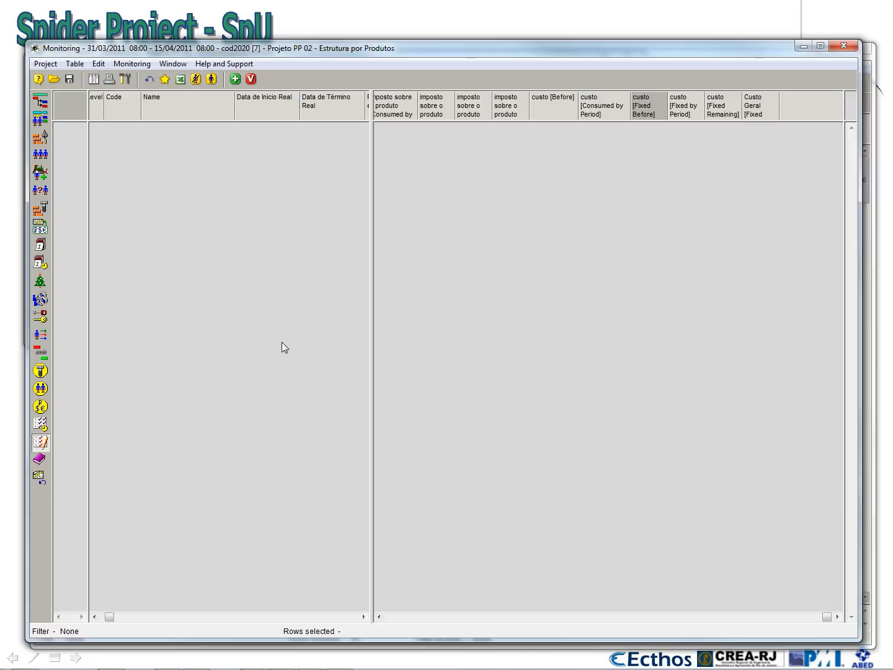
{"action": "left_click", "coordinate": [835, 48]}
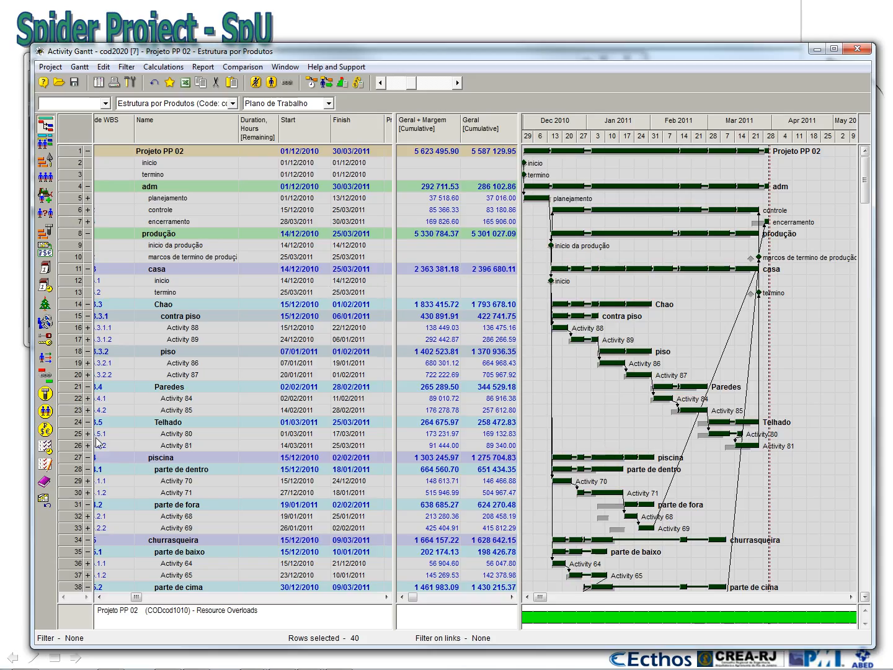
{"action": "left_click", "coordinate": [238, 375]}
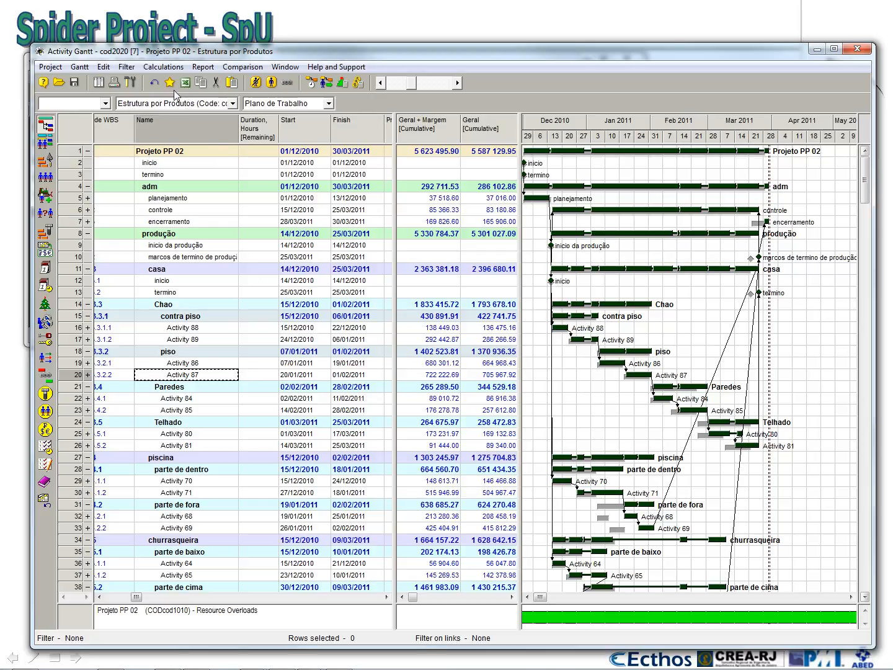
Return to the Analise de EVM configuration, fitting the whole project in the timescale and enlarging the earned value diagrams.
{"action": "left_click", "coordinate": [284, 102]}
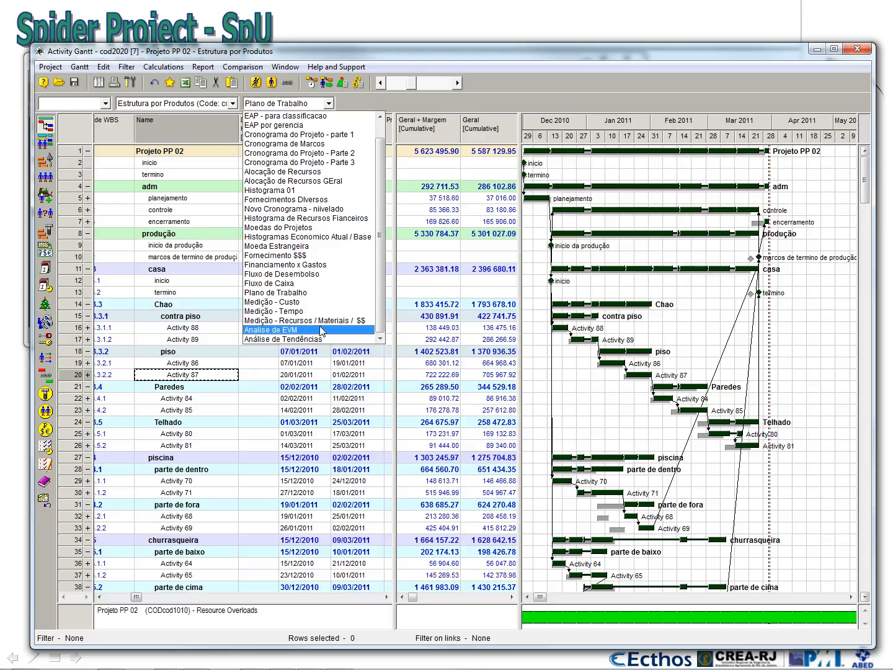
{"action": "left_click", "coordinate": [321, 330]}
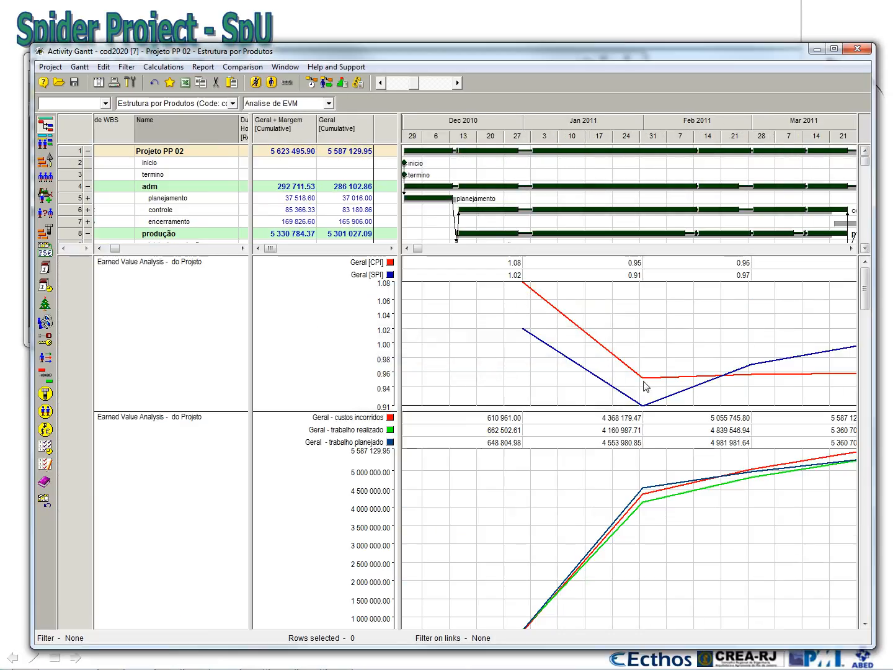
{"action": "right_click", "coordinate": [684, 131]}
{"action": "left_click", "coordinate": [716, 148]}
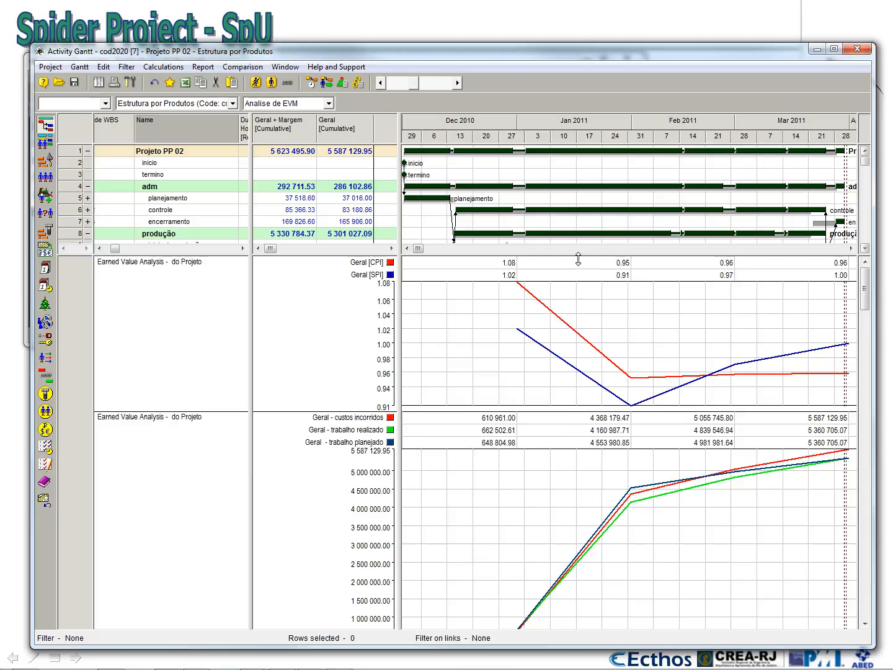
{"action": "left_click_drag", "start_coordinate": [578, 254], "coordinate": [566, 179]}
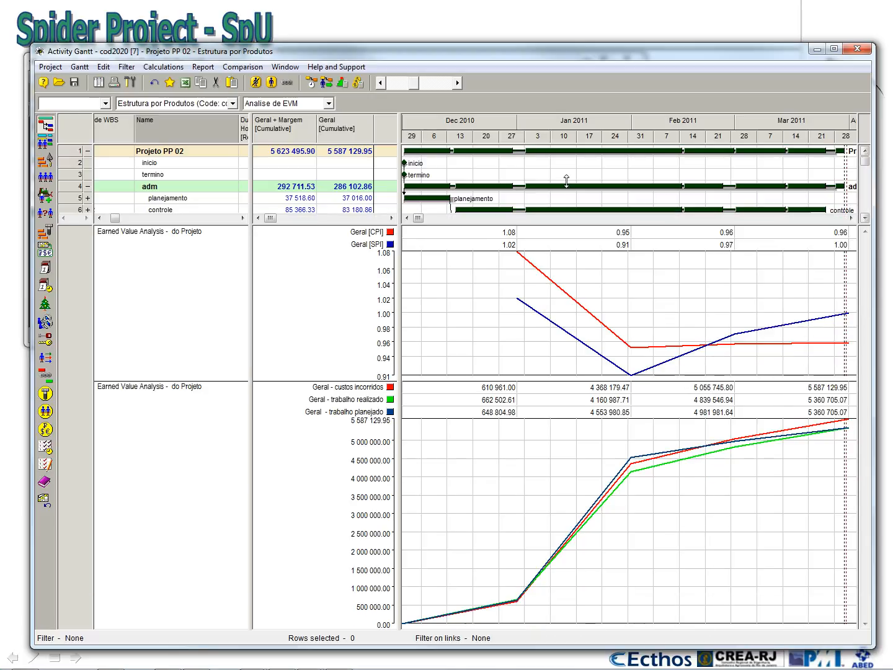
In the Análise de Tendências configuration, replace the Geral cost center in the Variance Trends diagram with the material center materiais nacionais.
{"action": "left_click", "coordinate": [273, 104]}
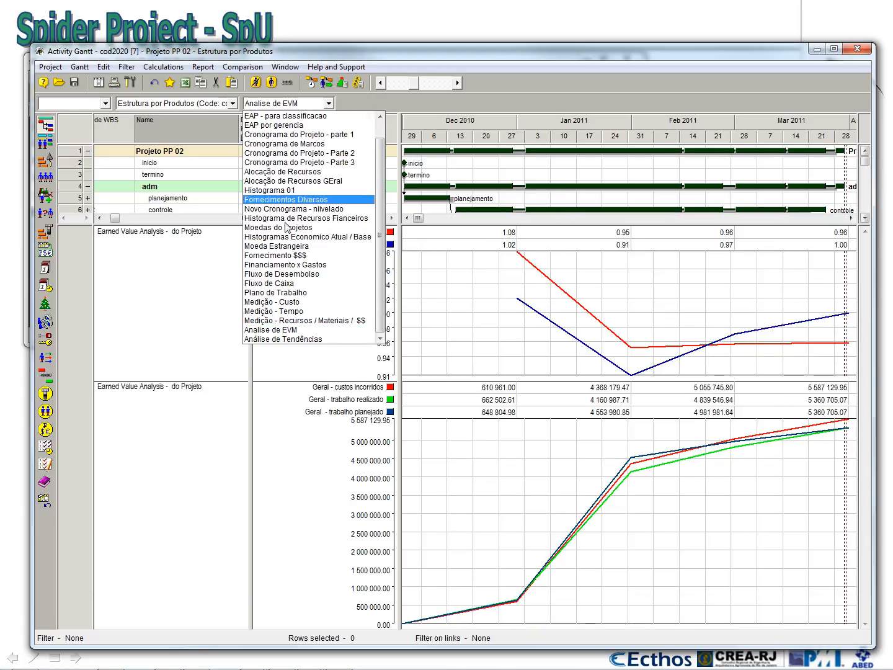
{"action": "left_click", "coordinate": [312, 340]}
{"action": "right_click", "coordinate": [540, 435]}
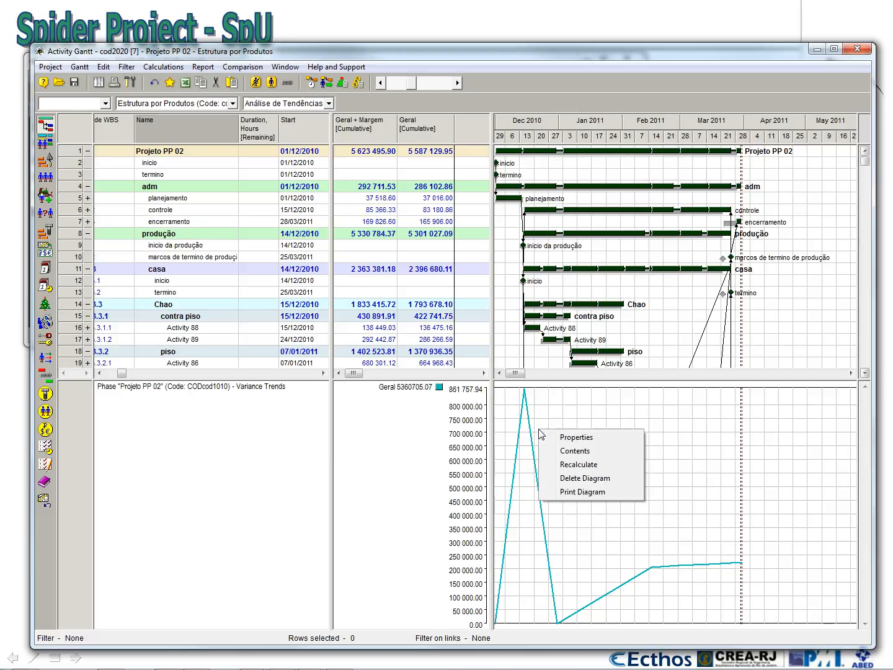
{"action": "left_click", "coordinate": [555, 451]}
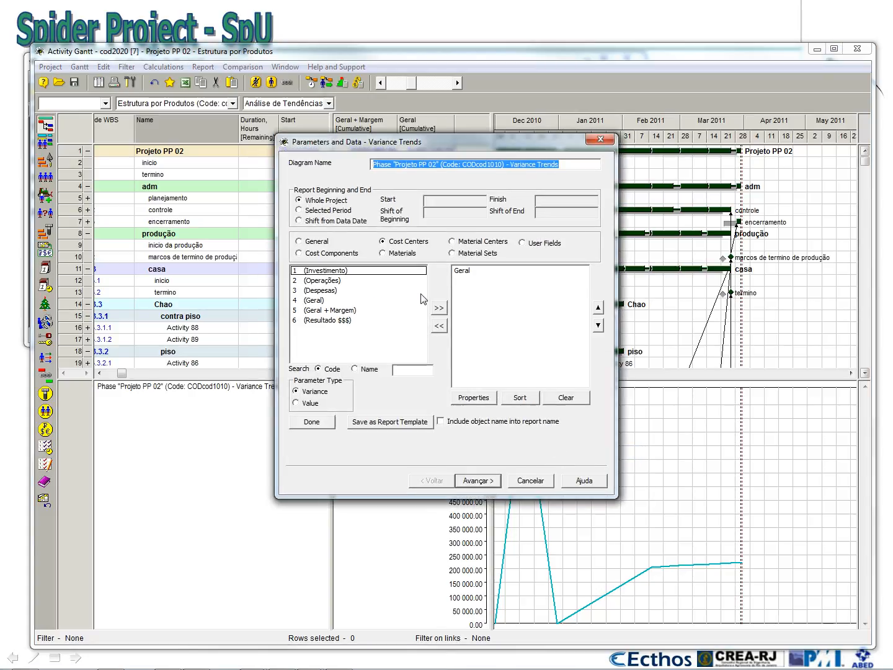
{"action": "left_click", "coordinate": [461, 243]}
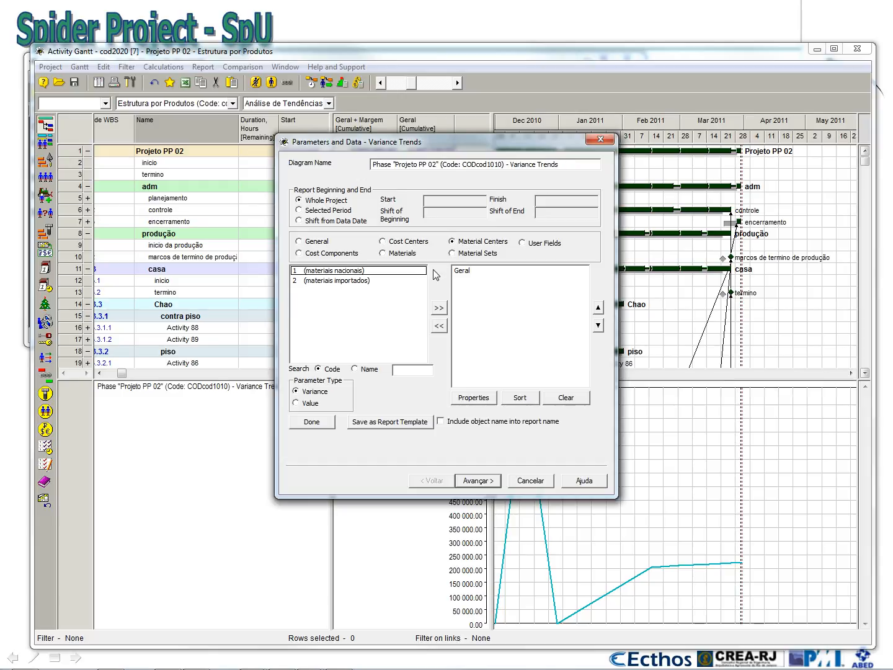
{"action": "left_click", "coordinate": [345, 273]}
{"action": "left_click", "coordinate": [440, 309]}
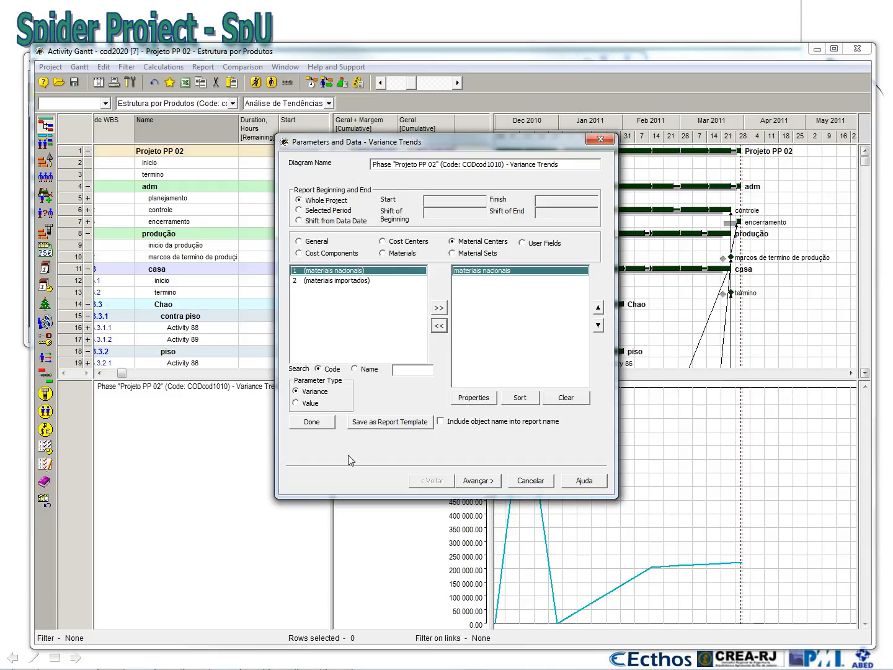
{"action": "left_click", "coordinate": [312, 422]}
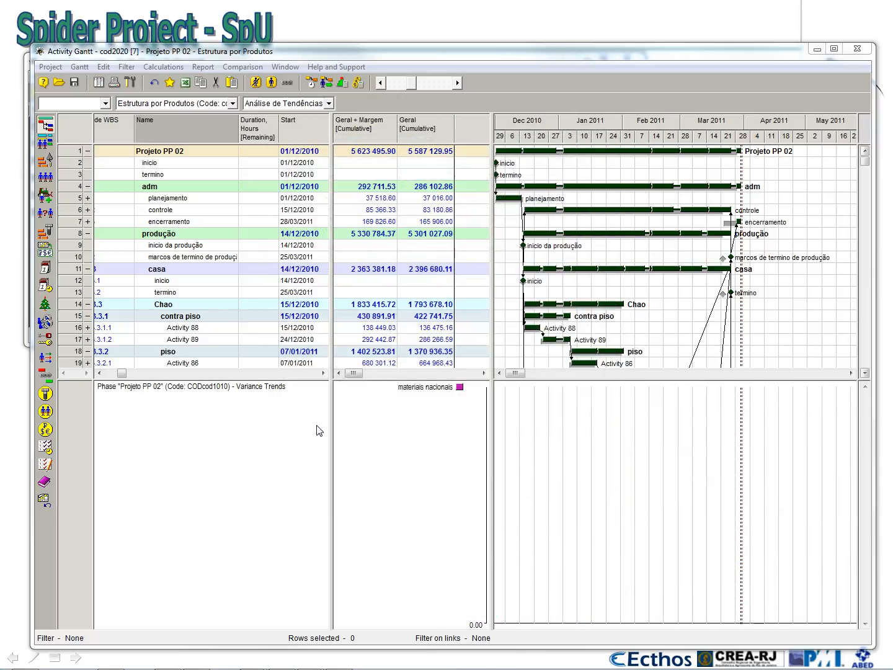
Examine the cost components available for the Variance Trends diagram, discarding any changes to its parameters.
{"action": "right_click", "coordinate": [558, 430]}
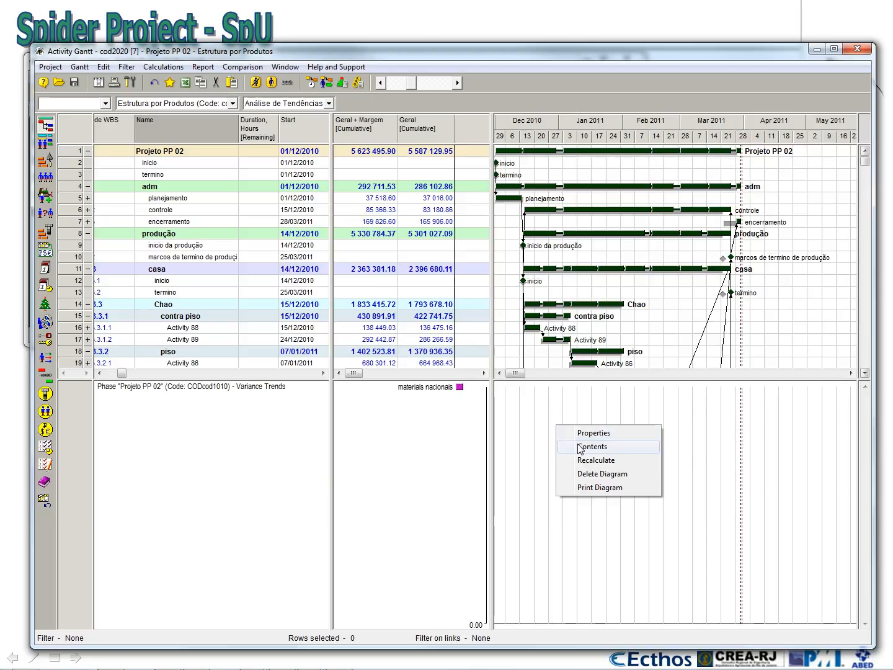
{"action": "left_click", "coordinate": [580, 432]}
{"action": "left_click", "coordinate": [466, 271]}
{"action": "left_click", "coordinate": [439, 325]}
{"action": "left_click", "coordinate": [340, 255]}
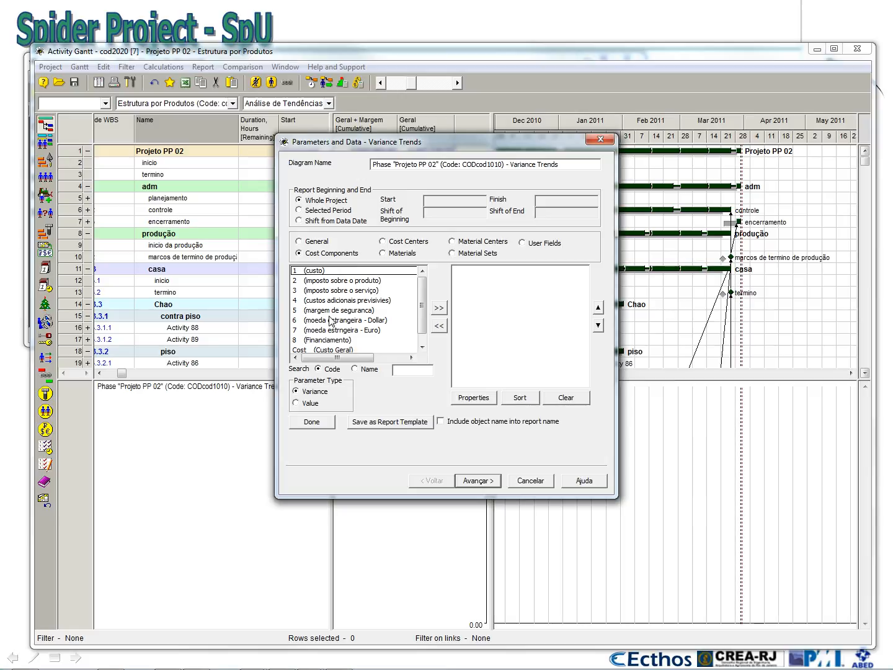
{"action": "left_click", "coordinate": [522, 482]}
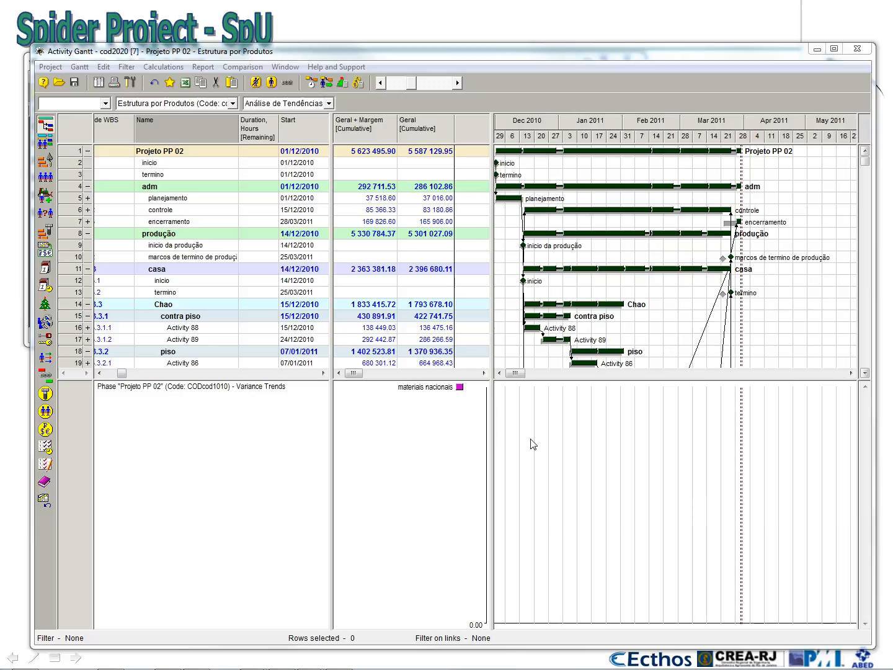
Close the Activity Gantt of cod2020 [7] and reposition the Opened Documents window.
{"action": "left_click", "coordinate": [858, 49]}
{"action": "left_click_drag", "start_coordinate": [160, 62], "coordinate": [193, 78]}
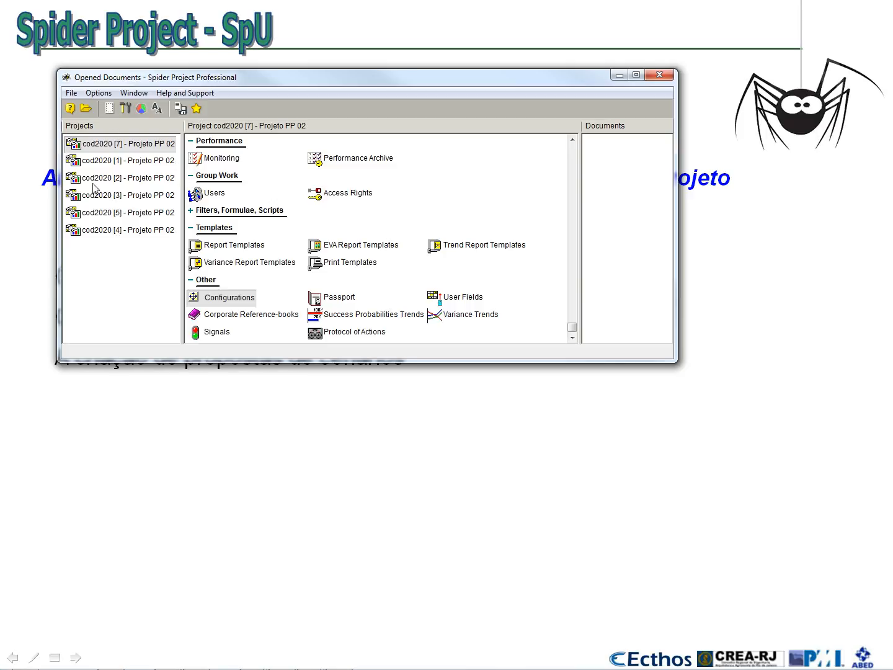
{"action": "left_click_drag", "start_coordinate": [223, 77], "coordinate": [401, 392]}
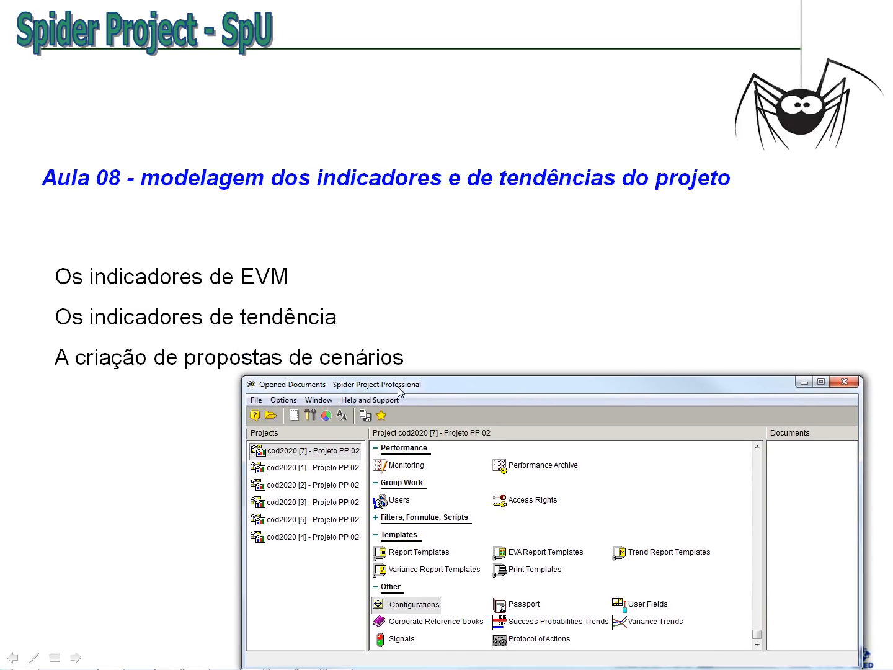
{"action": "left_click_drag", "start_coordinate": [399, 390], "coordinate": [313, 216]}
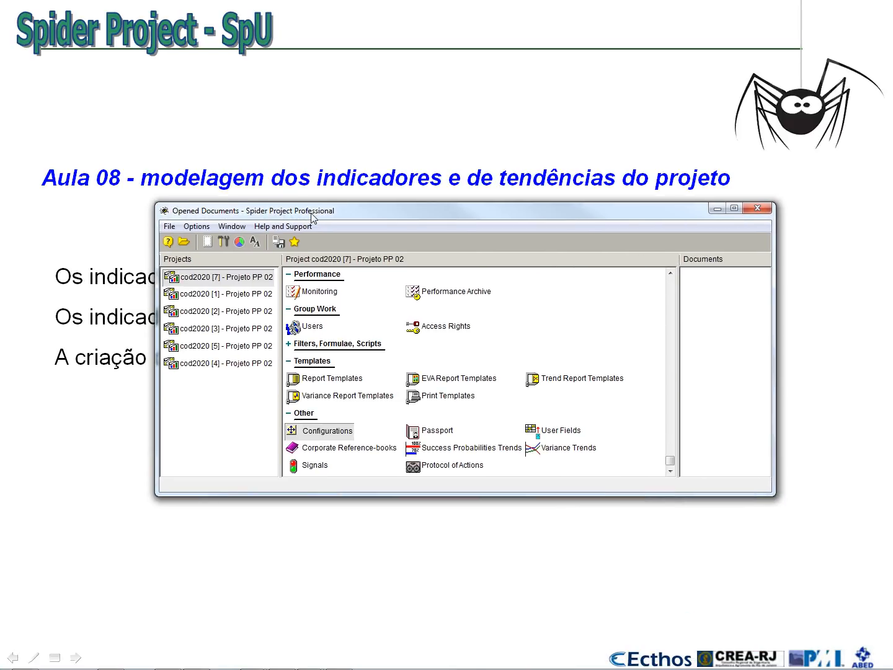
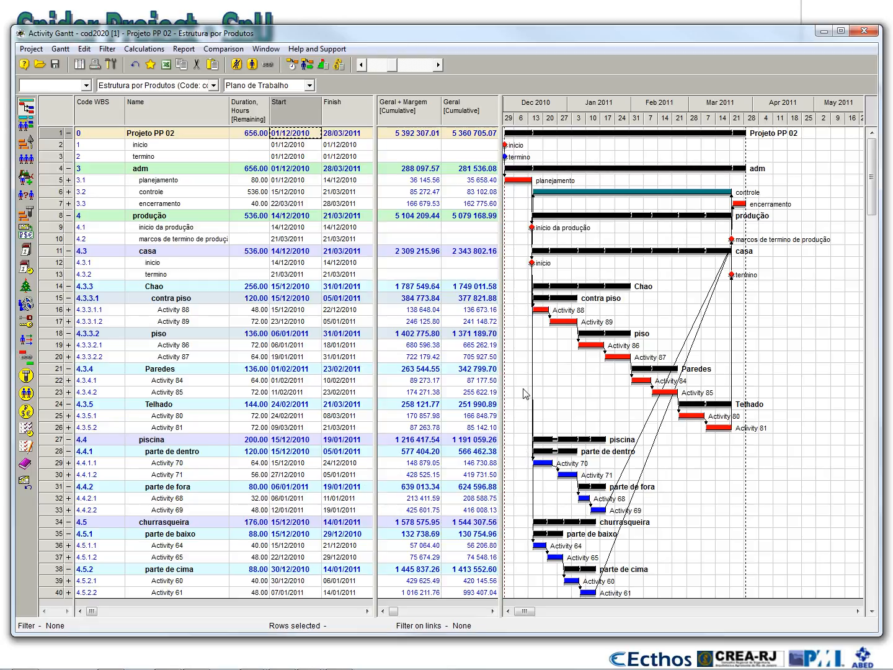
In cod2020 [1], link the project's termino milestone with encerramento as its predecessor and recalculate the schedule.
{"action": "left_click", "coordinate": [348, 136]}
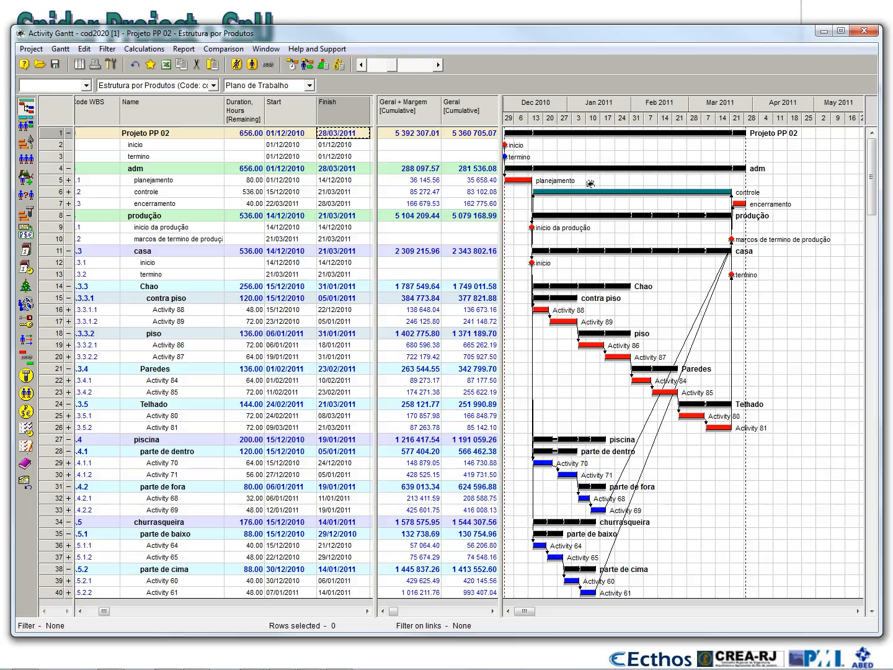
{"action": "left_click_drag", "start_coordinate": [502, 157], "coordinate": [736, 202]}
{"action": "left_click", "coordinate": [291, 66]}
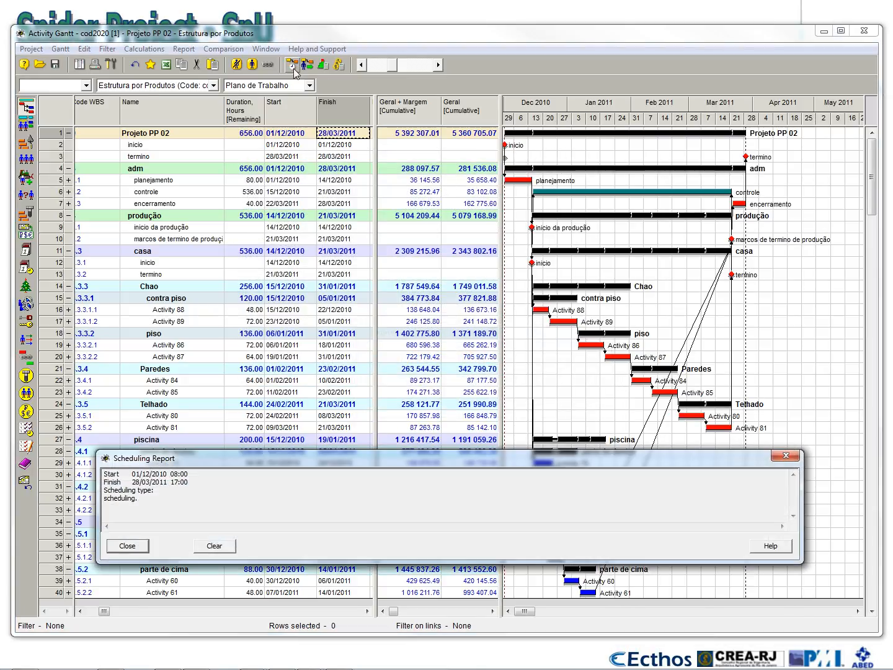
{"action": "left_click", "coordinate": [126, 546]}
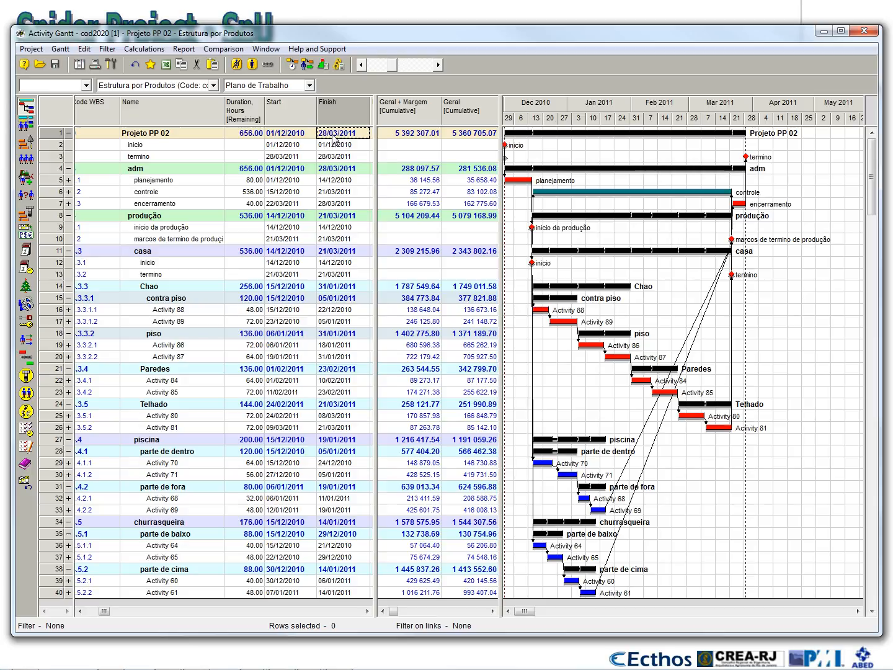
Examine the Resource Constrained Scheduling options, including the resources to level, and dismiss them without scheduling.
{"action": "left_click", "coordinate": [307, 67]}
{"action": "left_click_drag", "start_coordinate": [290, 41], "coordinate": [398, 116]}
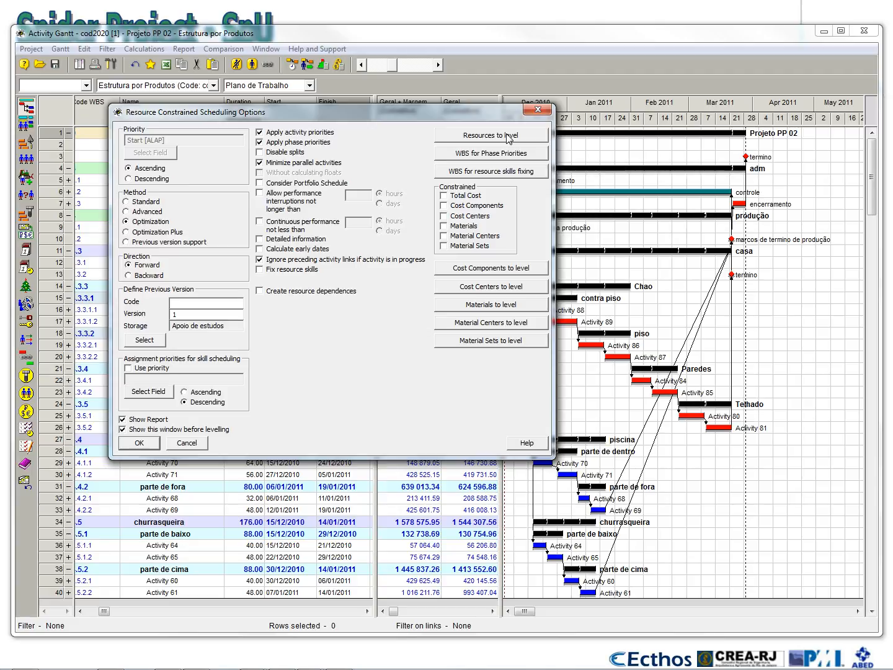
{"action": "left_click_drag", "start_coordinate": [496, 110], "coordinate": [779, 69]}
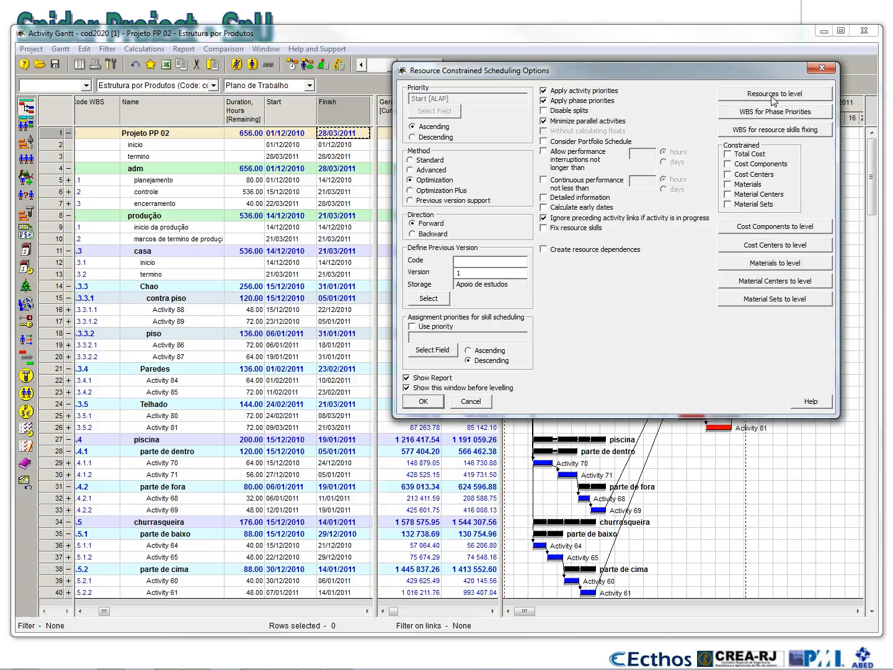
{"action": "left_click", "coordinate": [822, 69]}
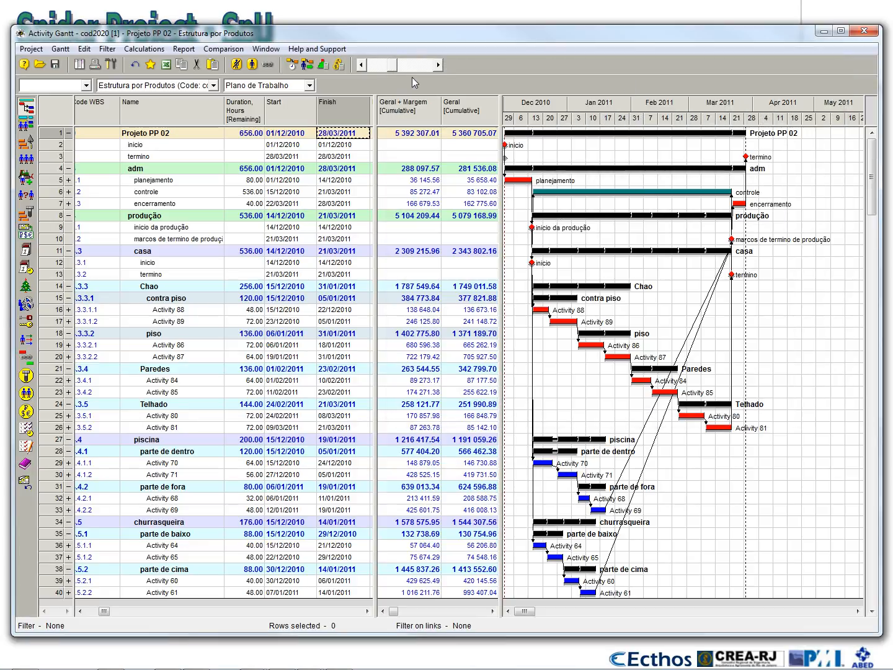
Show the Resource Overloads diagram for Projeto PP 02 in the Plano de Trabalho configuration, and open an enlarged Resource Gantt.
{"action": "left_click", "coordinate": [310, 85]}
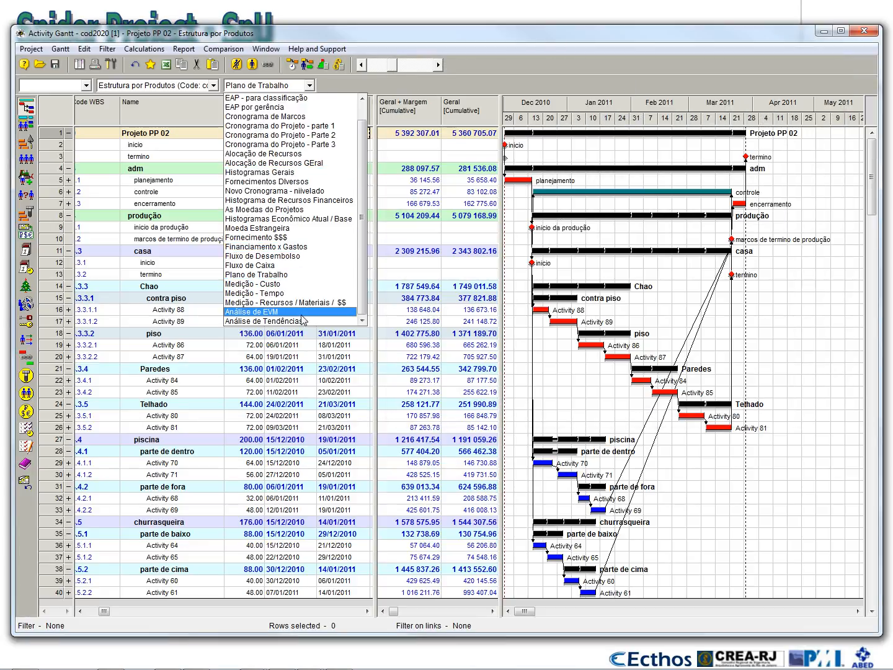
{"action": "left_click", "coordinate": [308, 276]}
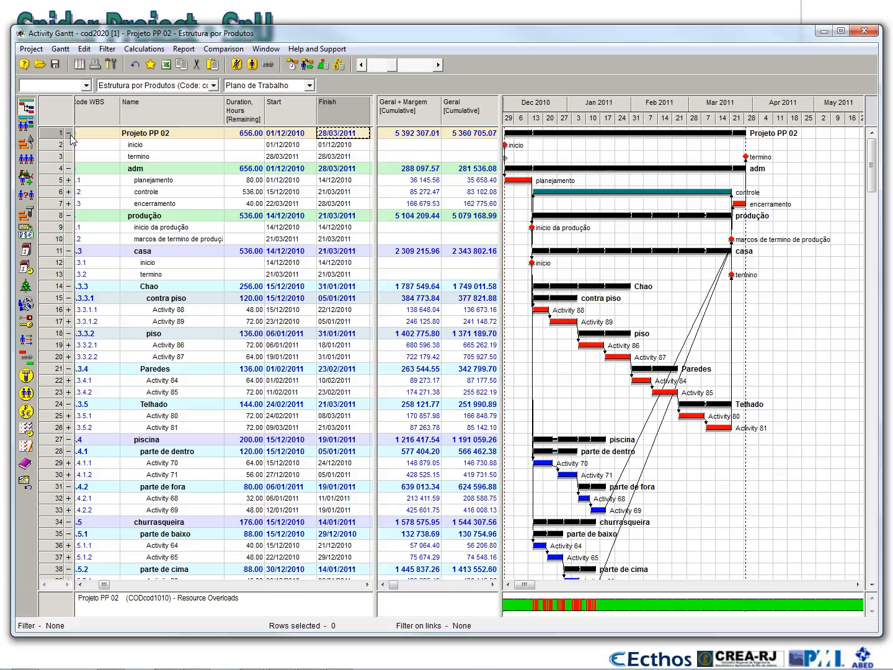
{"action": "left_click", "coordinate": [27, 125]}
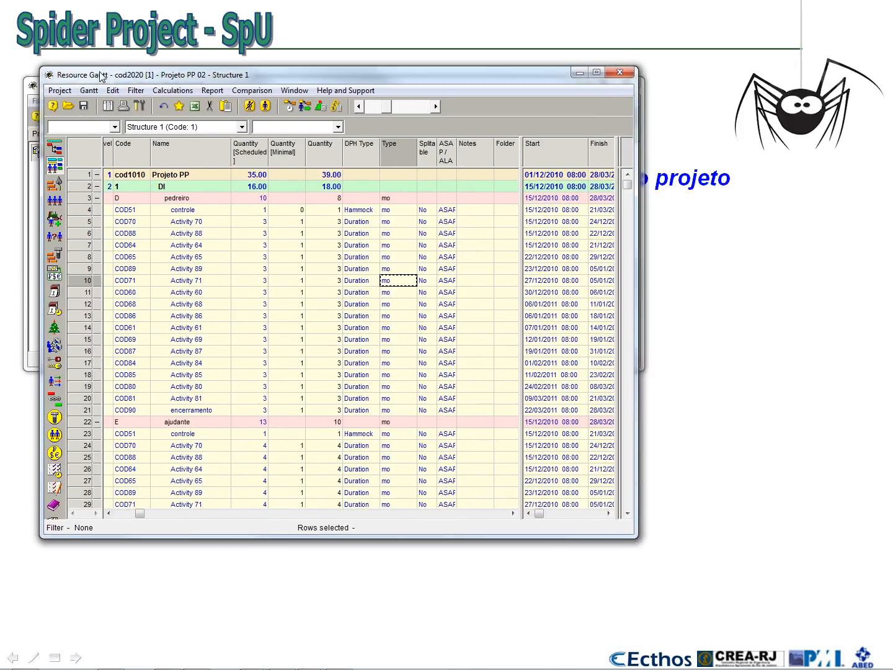
{"action": "left_click_drag", "start_coordinate": [628, 533], "coordinate": [827, 624]}
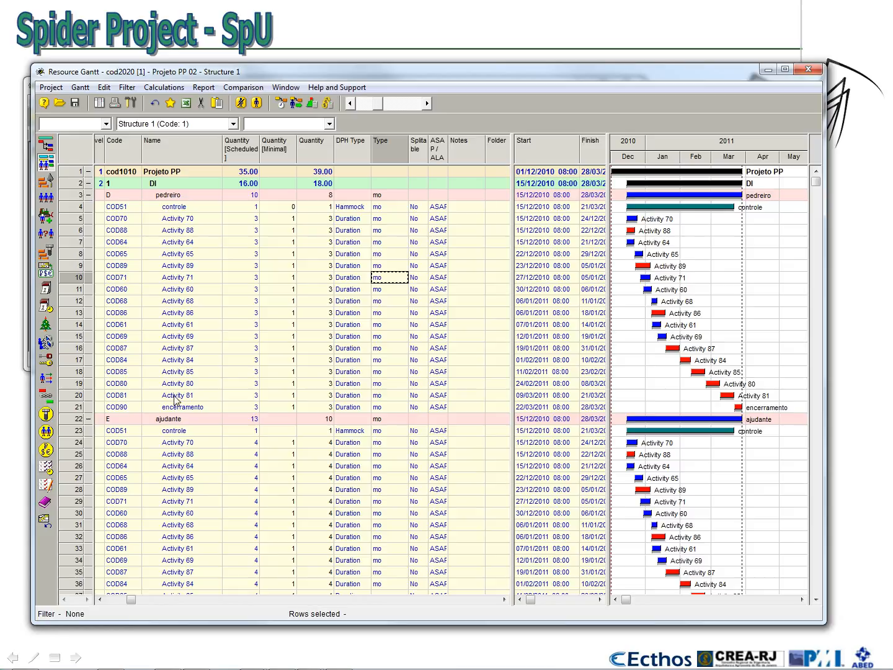
Collapse the activity assignments under ajudante, pedreiro, pintor and eletricista in the Resource Gantt.
{"action": "left_click", "coordinate": [88, 419]}
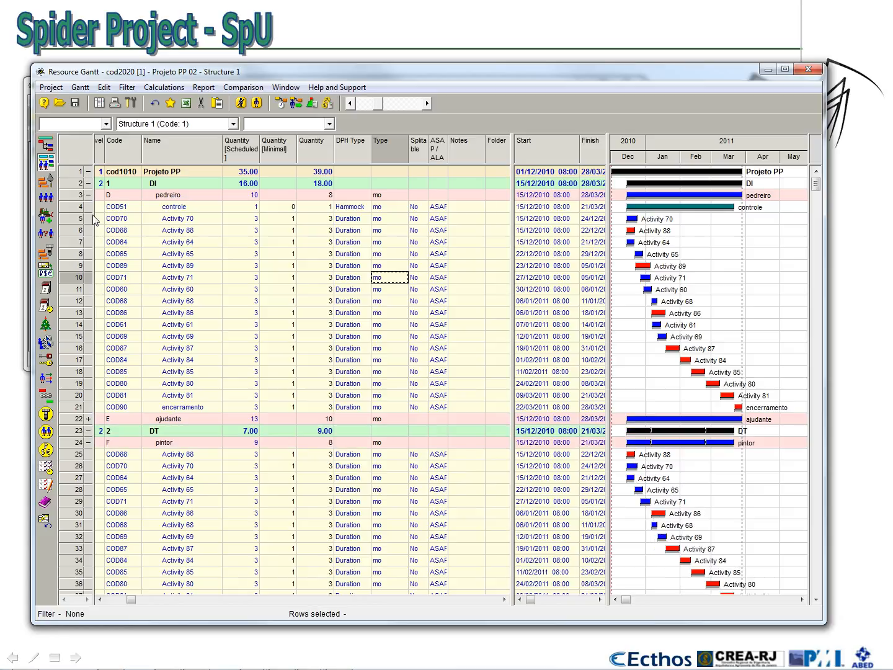
{"action": "left_click", "coordinate": [88, 195]}
{"action": "left_click", "coordinate": [89, 230]}
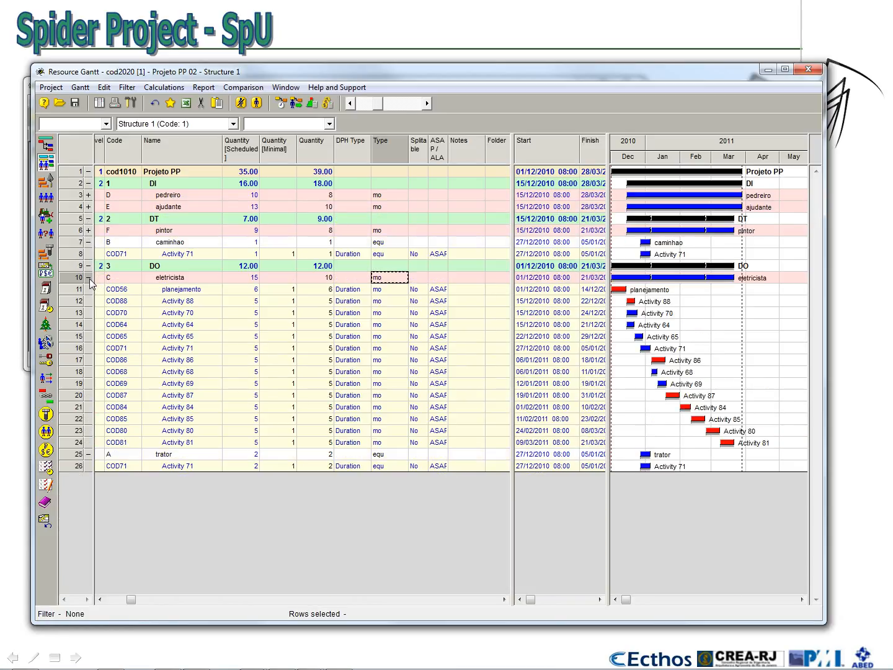
{"action": "left_click", "coordinate": [89, 278]}
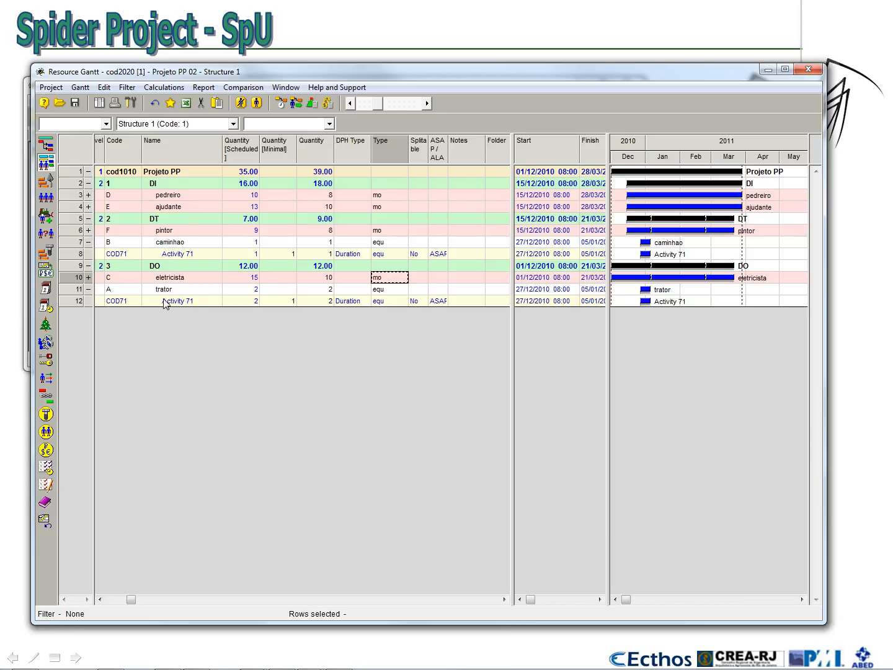
Check the activity assignments of pedreiro and compare its scheduled quantity with its available quantity.
{"action": "left_click", "coordinate": [88, 194]}
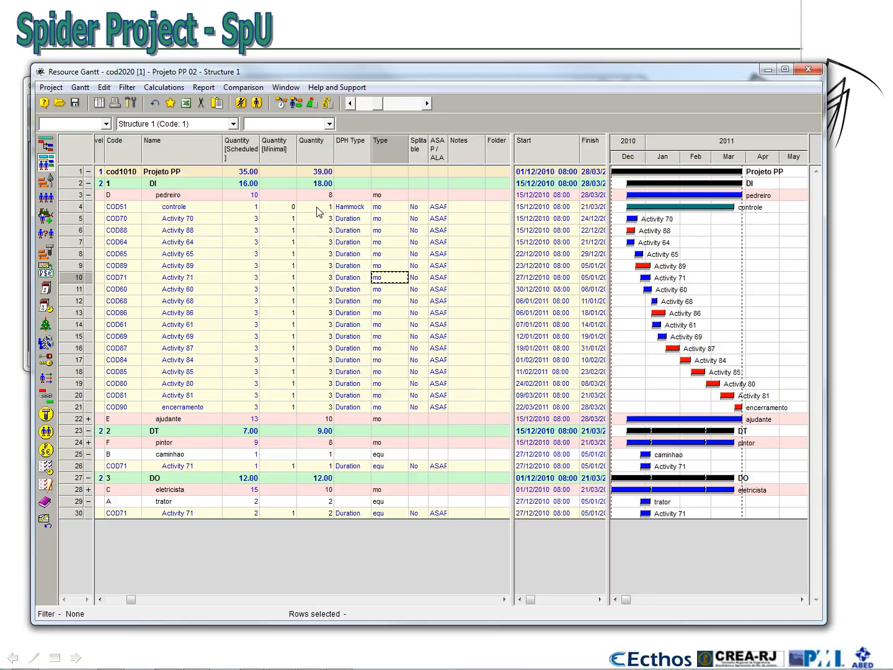
{"action": "left_click", "coordinate": [88, 194]}
{"action": "left_click", "coordinate": [248, 196]}
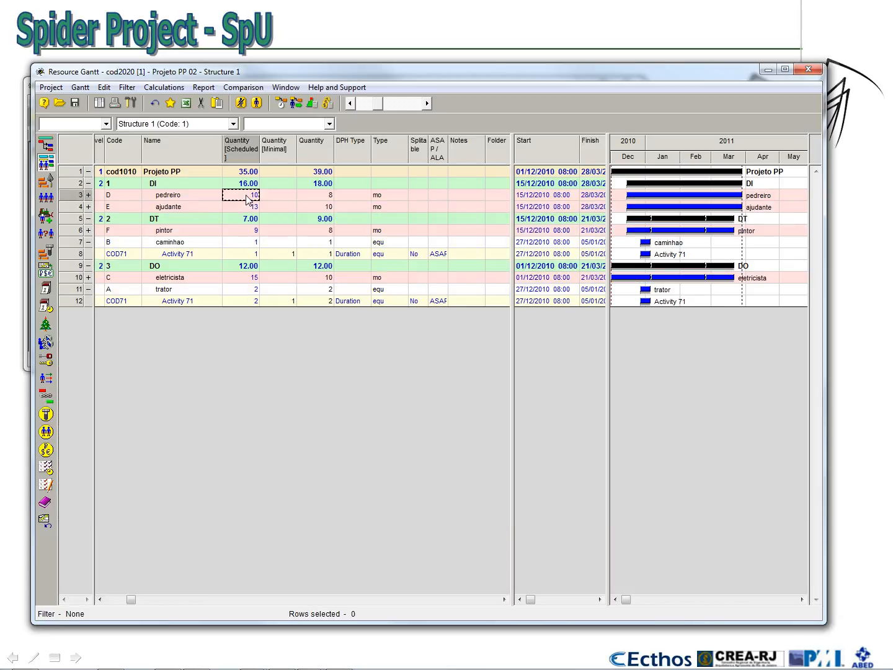
{"action": "left_click", "coordinate": [307, 195]}
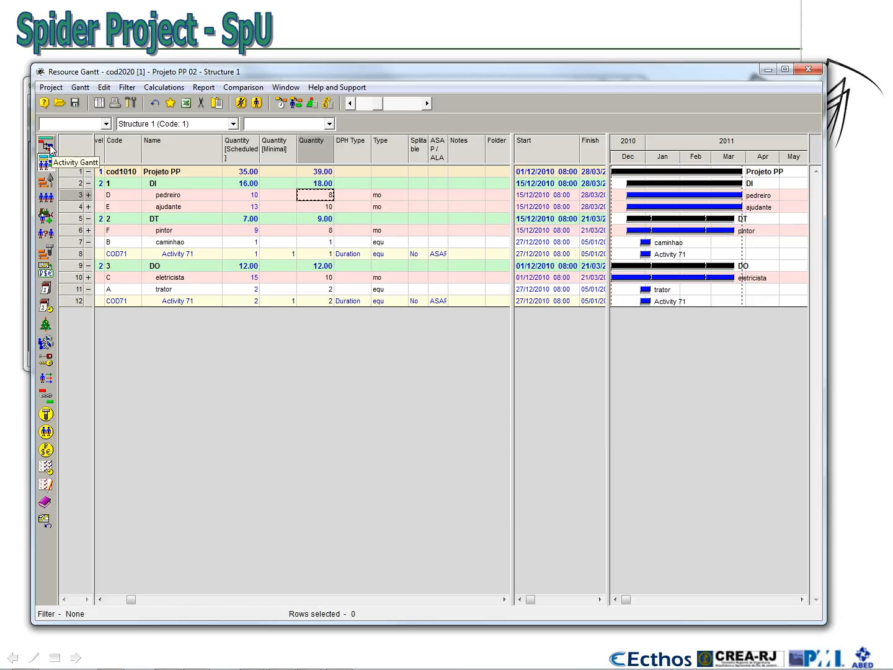
Return to the Activity Gantt and choose the Standard method in the Resource Constrained Scheduling options.
{"action": "left_click", "coordinate": [48, 144]}
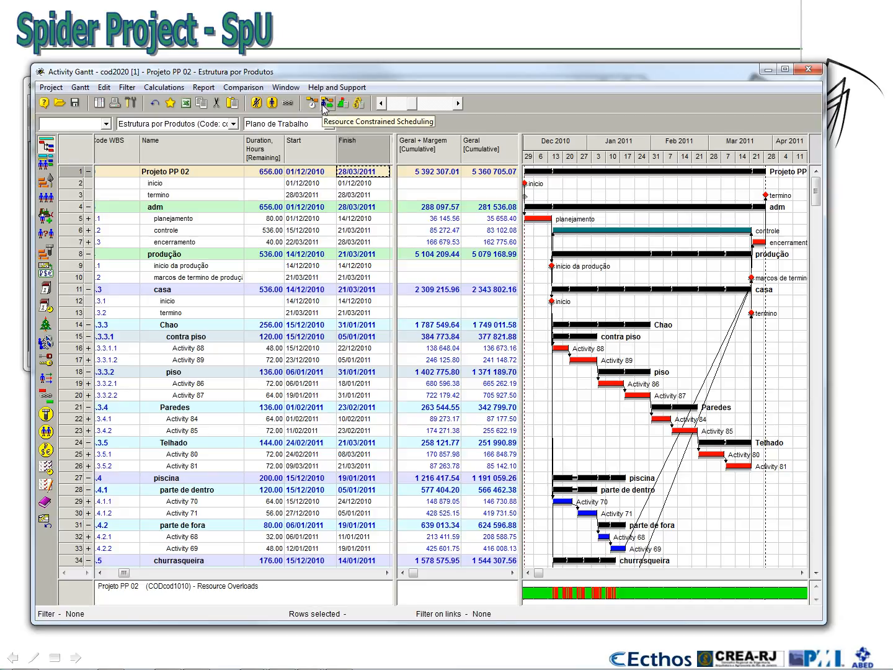
{"action": "left_click", "coordinate": [328, 103]}
{"action": "left_click_drag", "start_coordinate": [473, 73], "coordinate": [291, 157]}
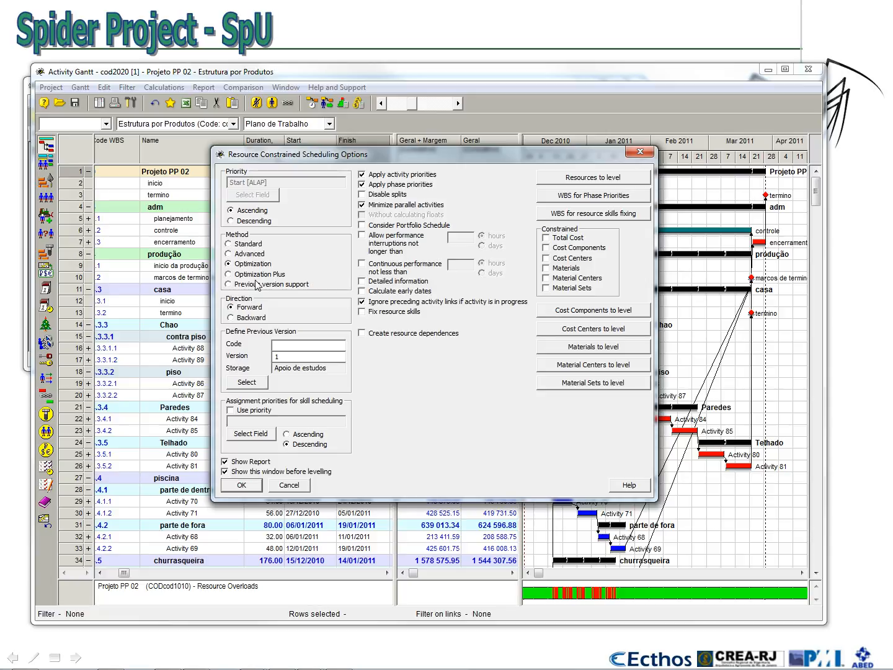
{"action": "left_click", "coordinate": [241, 245]}
Check which user-defined and standard fields are available as the priority for resource constrained scheduling, keeping the Start [ALAP] field.
{"action": "left_click", "coordinate": [243, 202]}
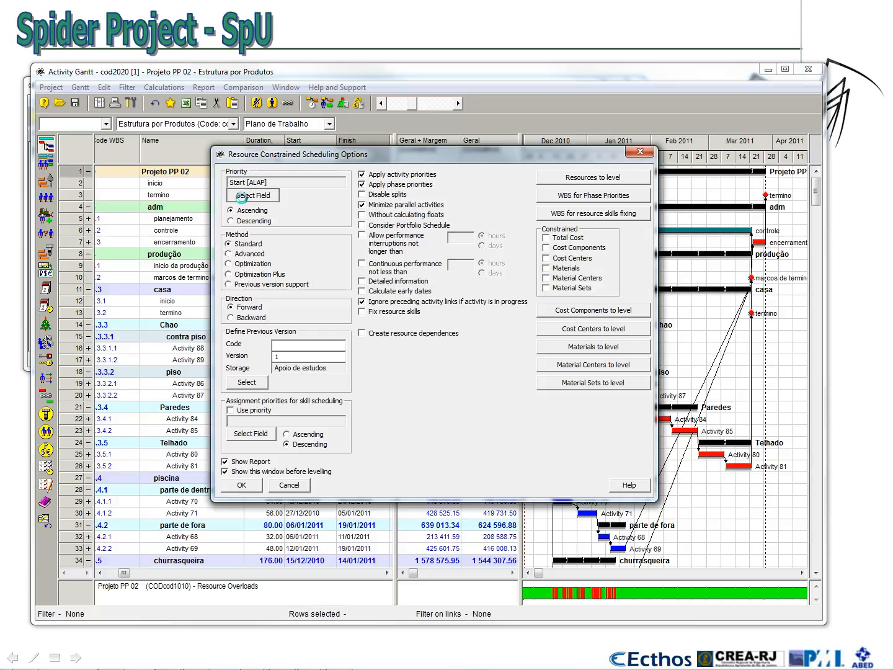
{"action": "left_click", "coordinate": [594, 274]}
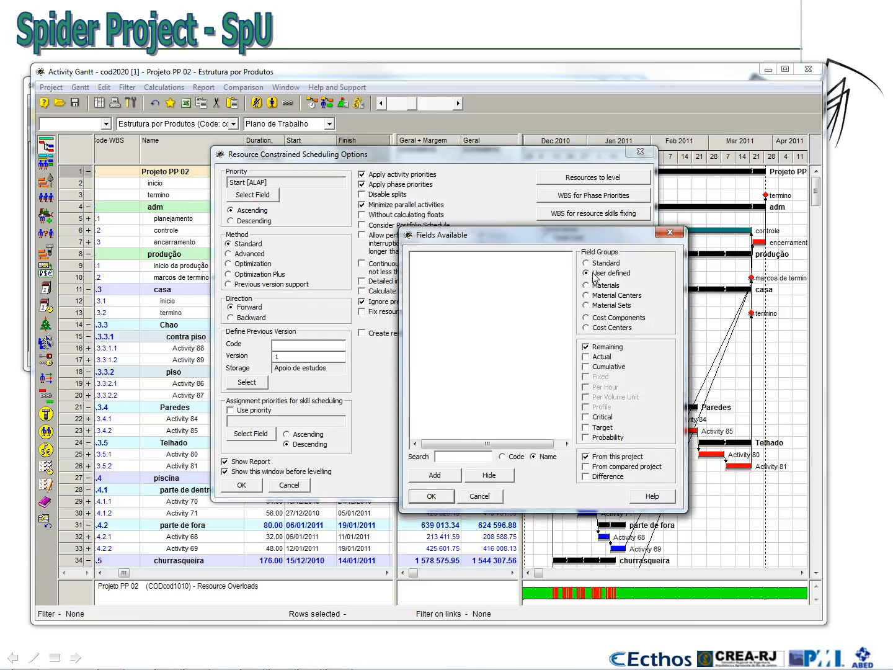
{"action": "left_click", "coordinate": [453, 476]}
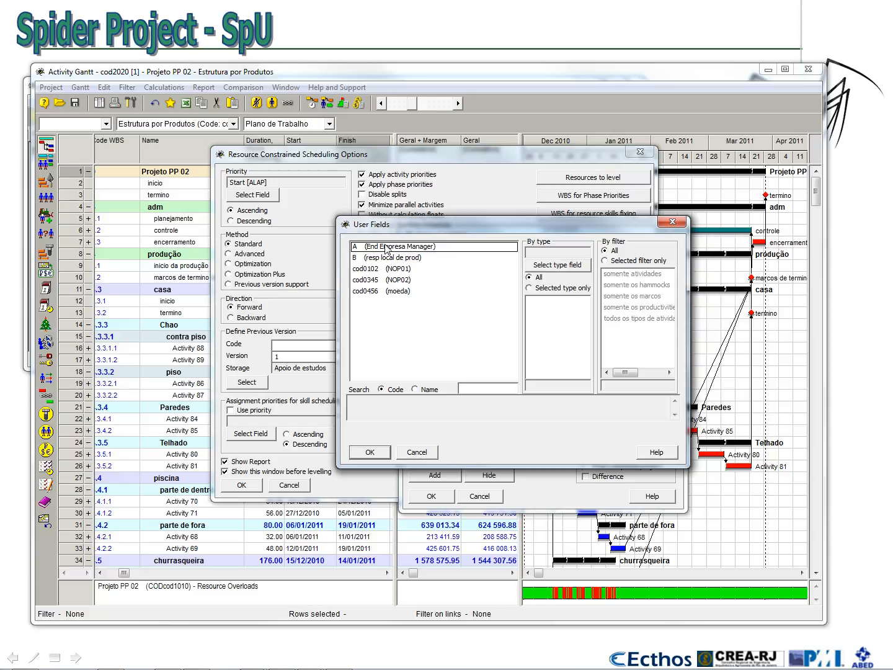
{"action": "left_click", "coordinate": [415, 452]}
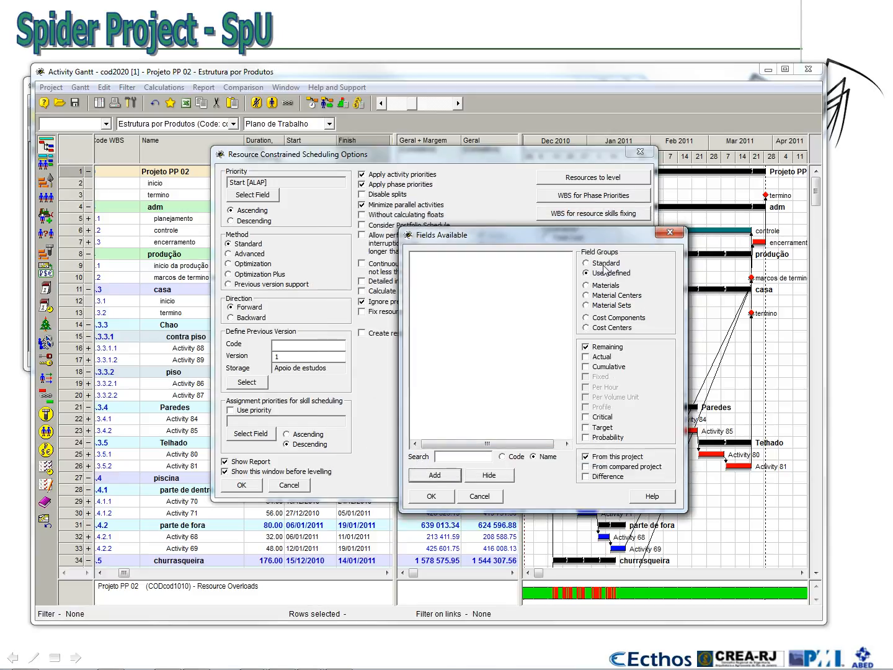
{"action": "left_click", "coordinate": [605, 266]}
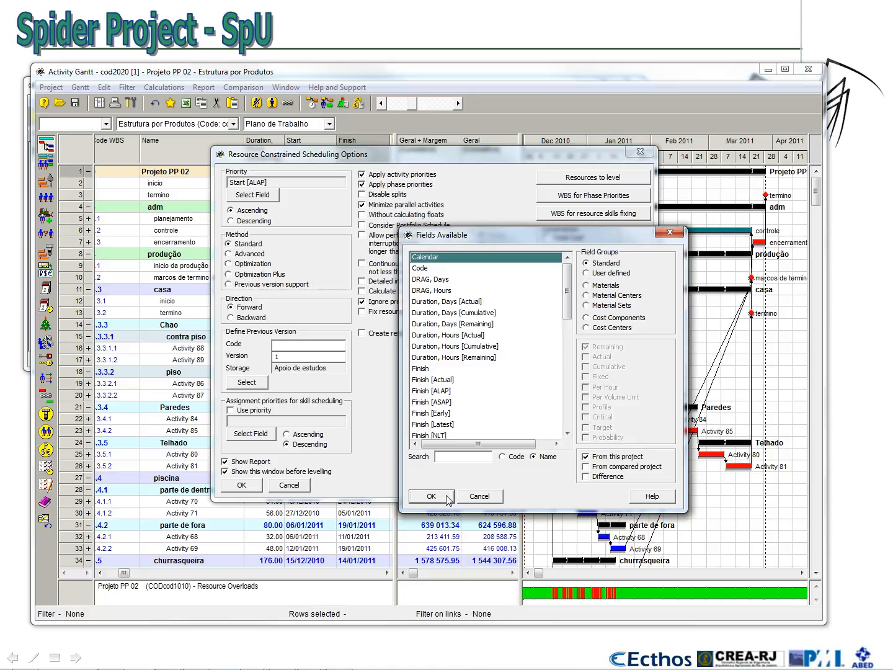
{"action": "left_click", "coordinate": [493, 500]}
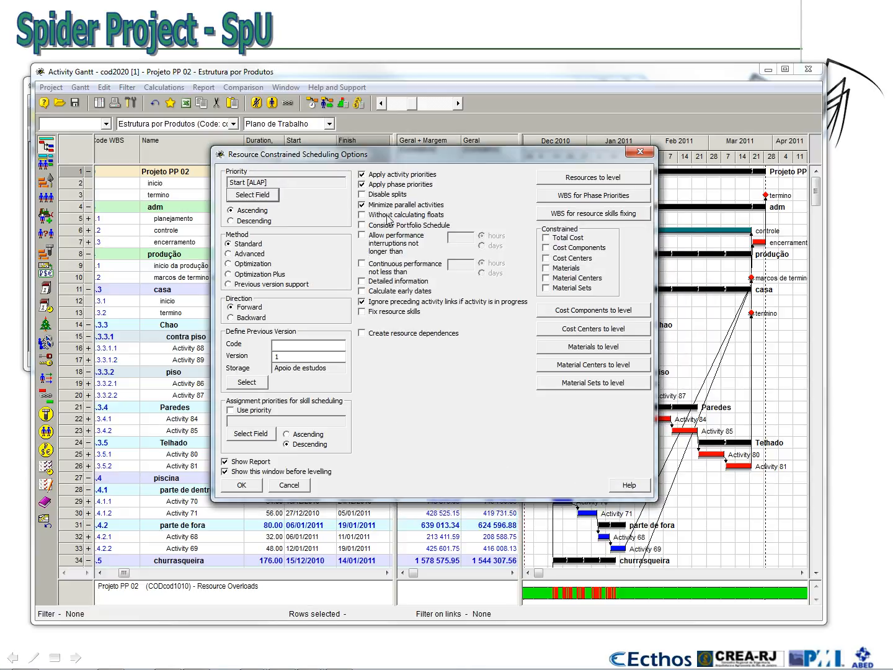
Turn off Minimize parallel activities and try Consider Portfolio Schedule, keeping activity and phase priorities applied.
{"action": "left_click_drag", "start_coordinate": [393, 157], "coordinate": [358, 157]}
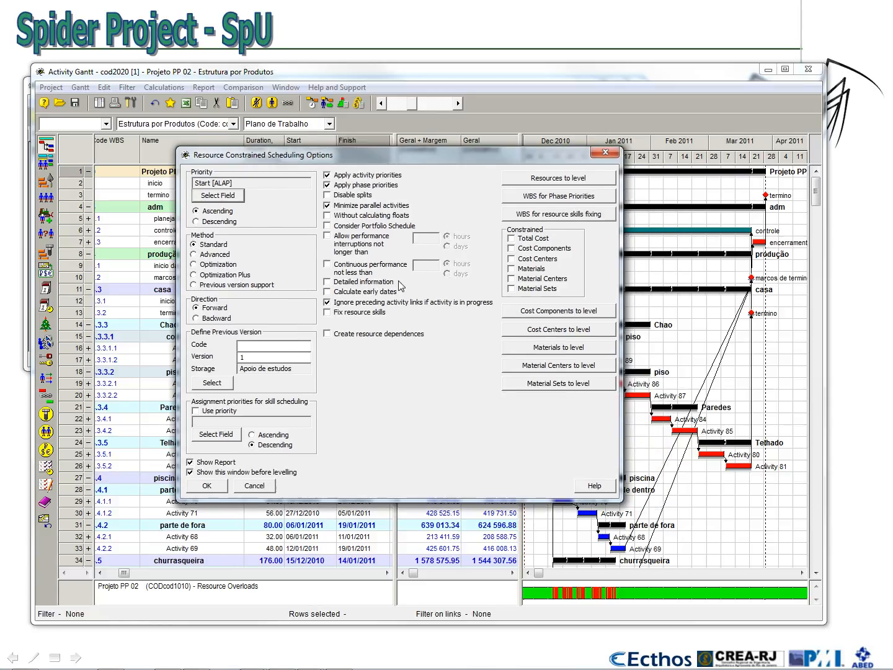
{"action": "left_click", "coordinate": [332, 177]}
{"action": "left_click", "coordinate": [329, 185]}
{"action": "left_click", "coordinate": [327, 176]}
{"action": "left_click", "coordinate": [328, 226]}
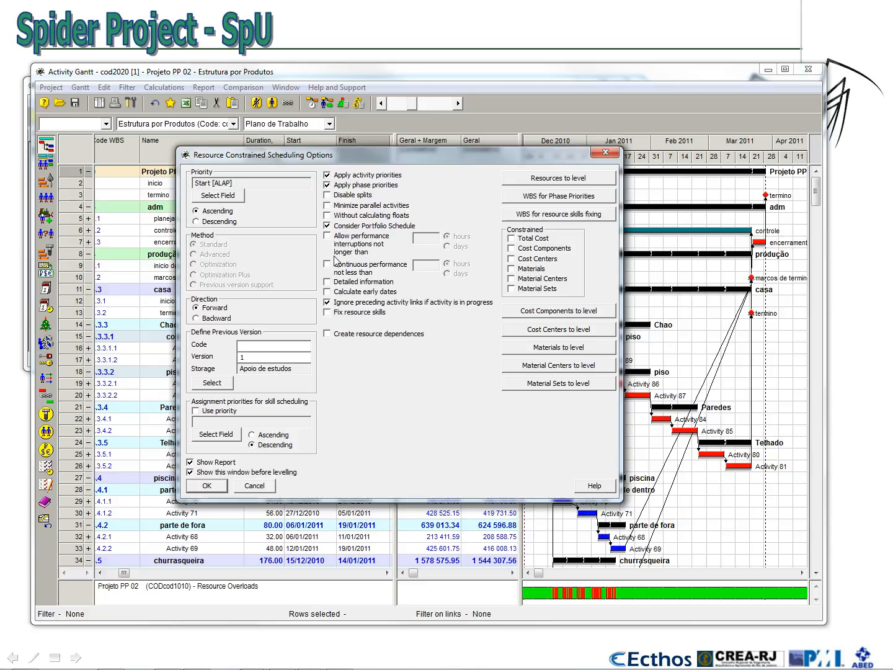
{"action": "left_click", "coordinate": [333, 227]}
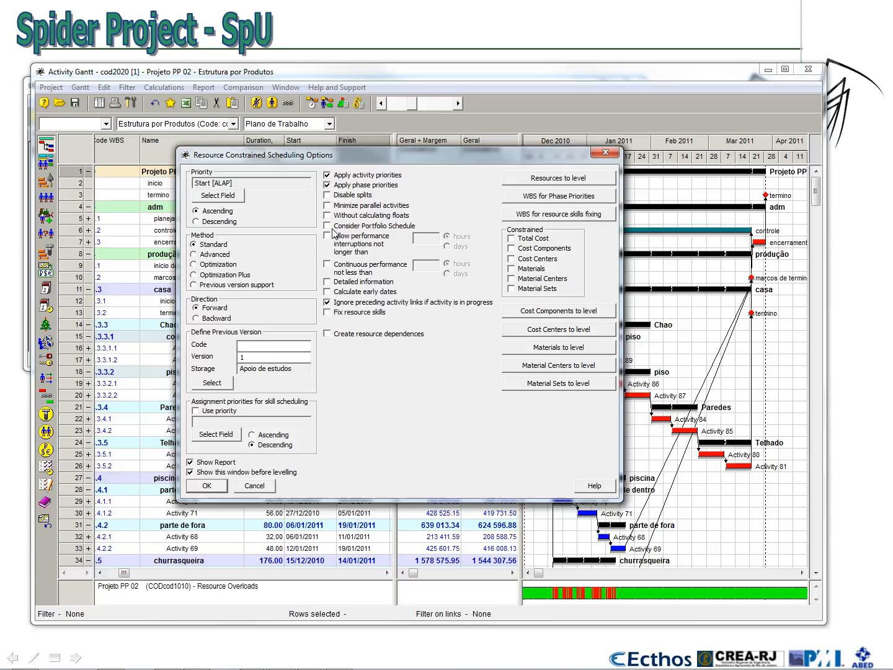
Try the scheduling options that limit performance interruptions and require a minimum continuous performance.
{"action": "left_click", "coordinate": [331, 238]}
{"action": "left_click", "coordinate": [328, 266]}
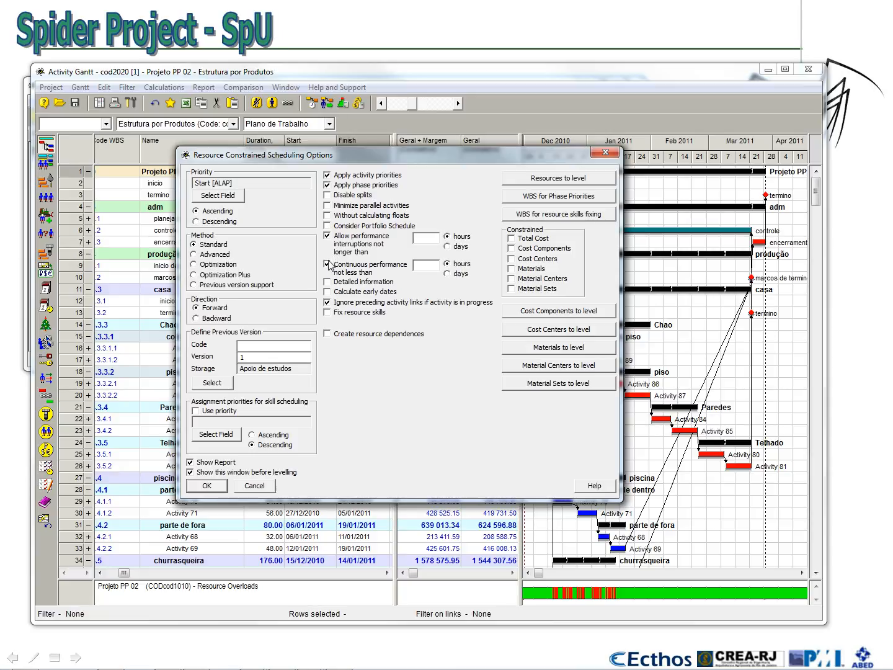
{"action": "left_click", "coordinate": [329, 238]}
{"action": "left_click", "coordinate": [328, 265]}
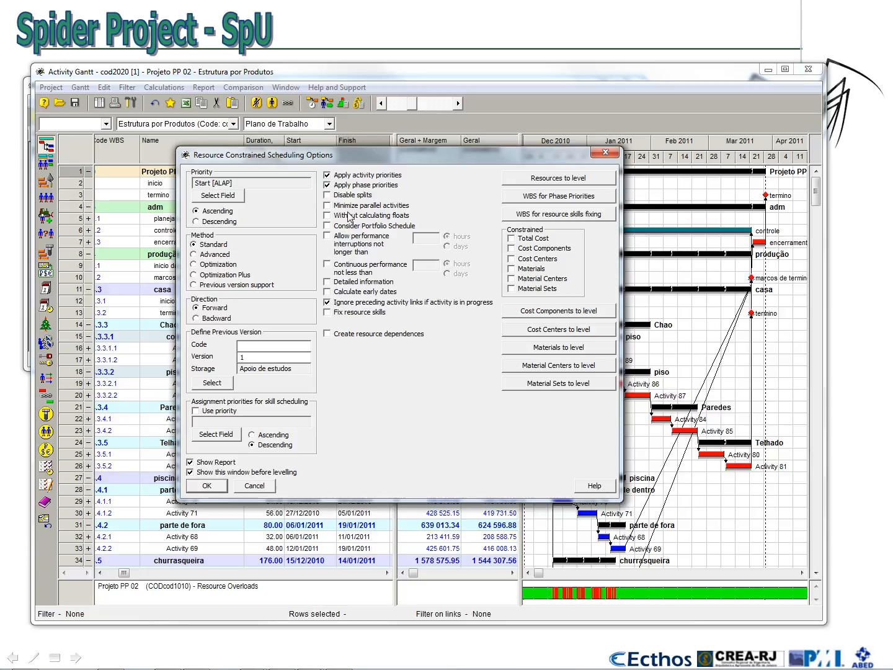
Run resource constrained scheduling with the Standard method and Start [ALAP] priority, and review the shifted piscina activities.
{"action": "left_click_drag", "start_coordinate": [364, 159], "coordinate": [422, 351]}
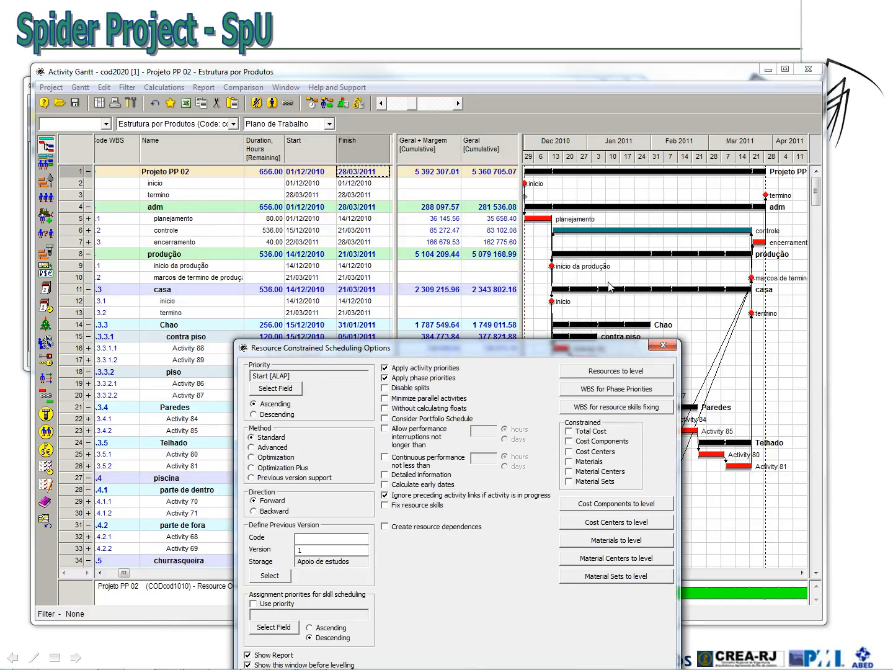
{"action": "left_click_drag", "start_coordinate": [536, 355], "coordinate": [418, 145]}
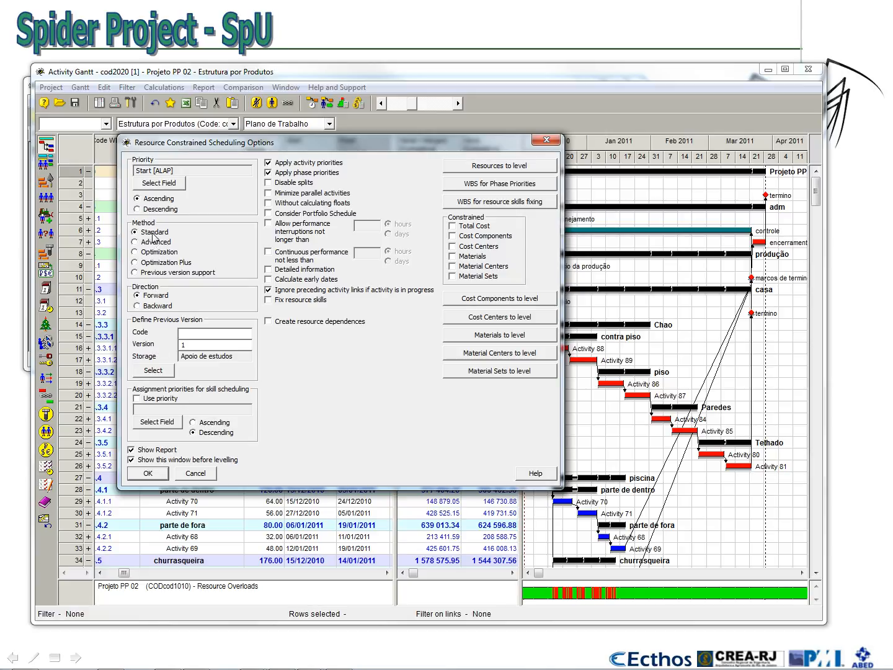
{"action": "left_click", "coordinate": [142, 476]}
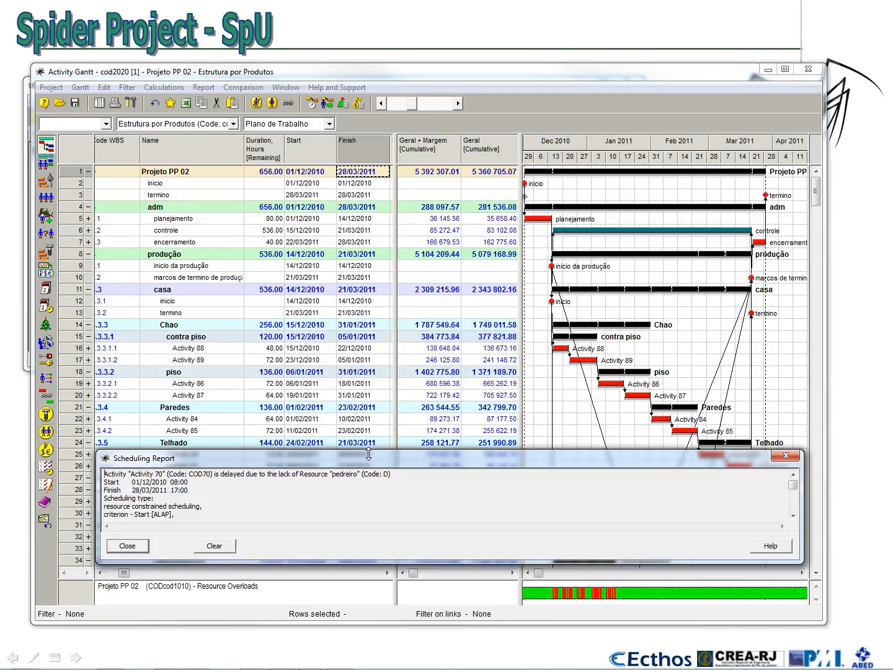
{"action": "left_click", "coordinate": [128, 546]}
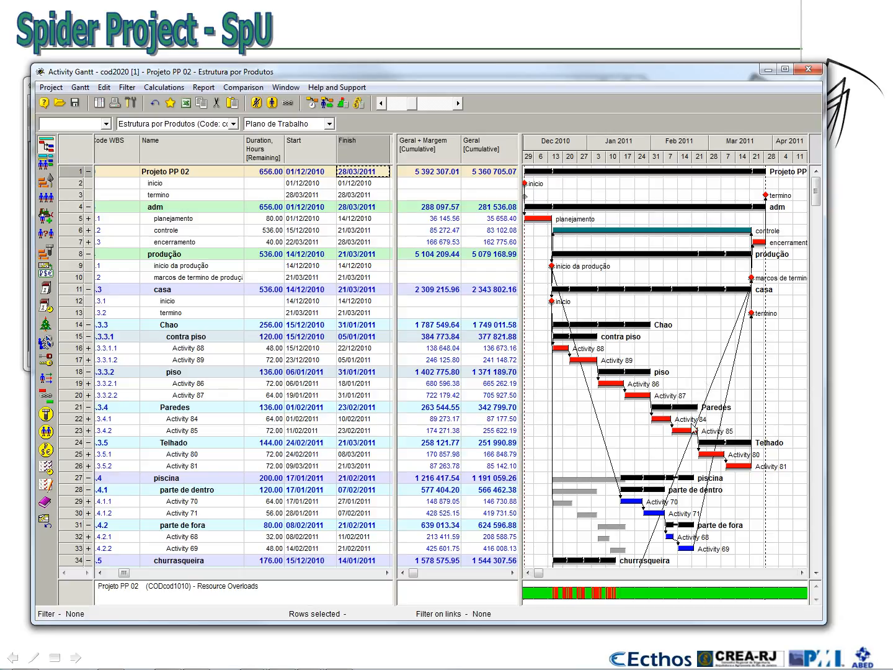
{"action": "scroll", "coordinate": [659, 432], "scroll_direction": "down", "scroll_amount": 3}
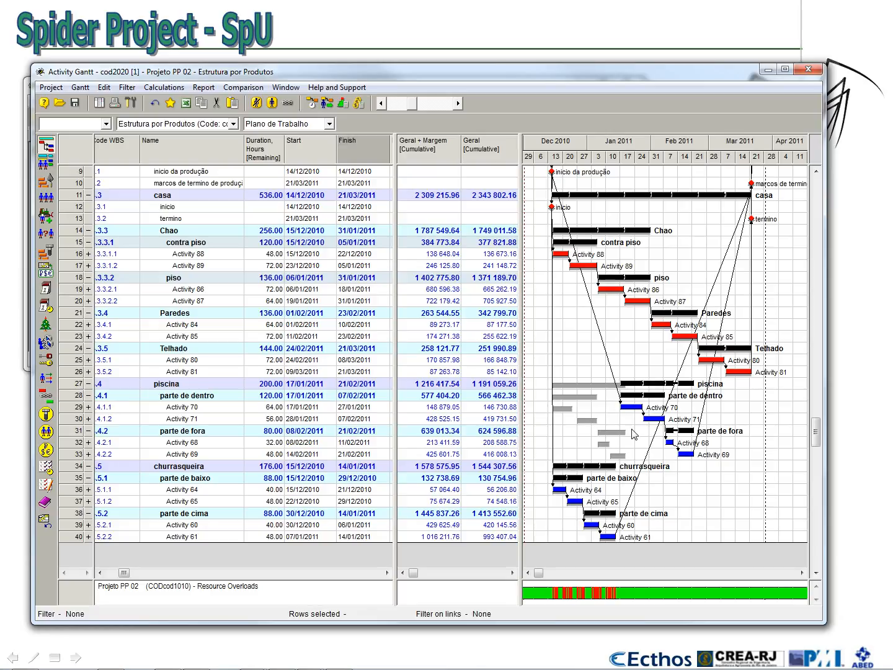
{"action": "scroll", "coordinate": [634, 434], "scroll_direction": "up", "scroll_amount": 3}
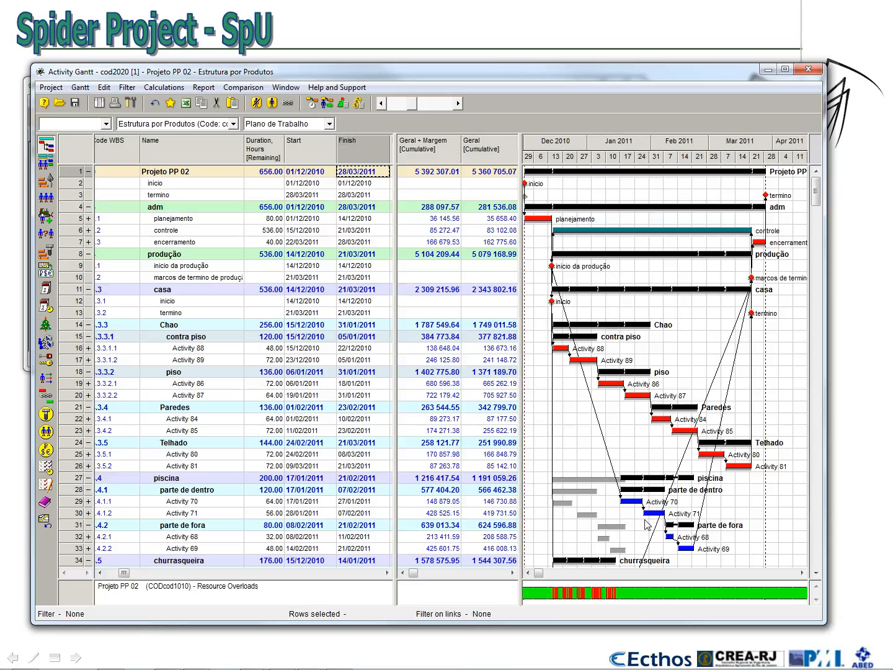
Reschedule the project without resource constraints, close the scheduling report and compare the piscina and churrasqueira bars.
{"action": "left_click", "coordinate": [317, 107]}
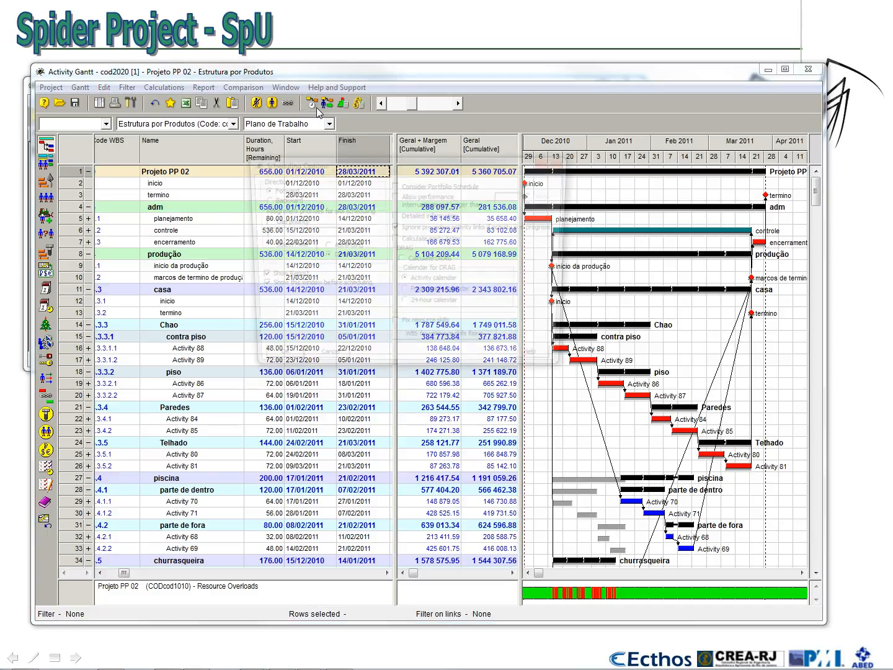
{"action": "left_click", "coordinate": [273, 363]}
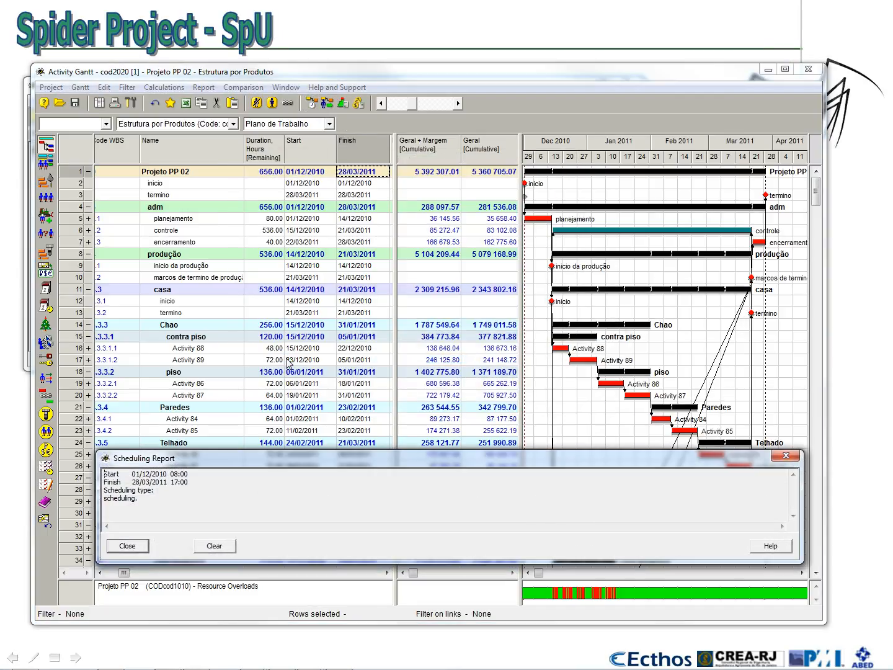
{"action": "left_click", "coordinate": [137, 547]}
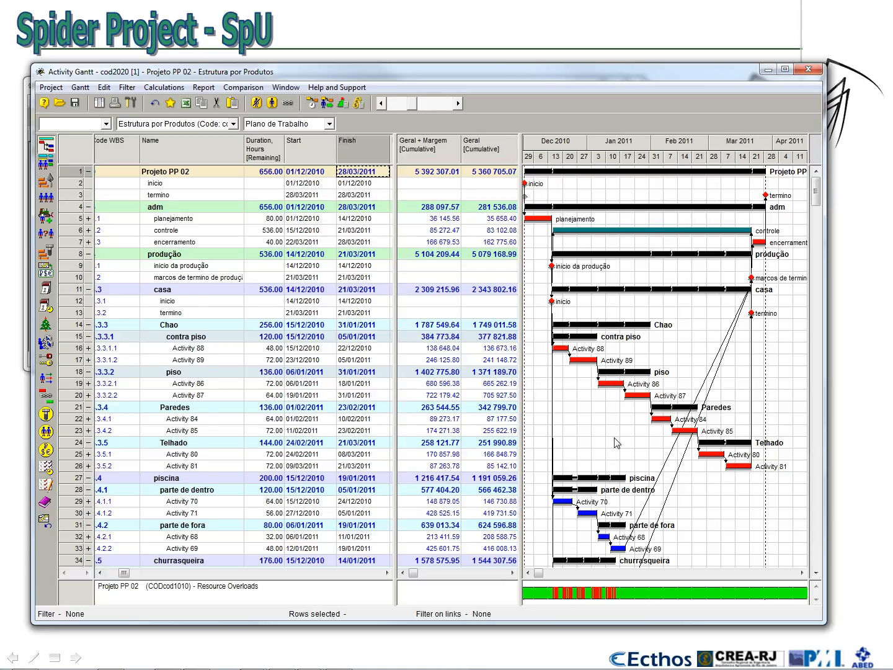
{"action": "scroll", "coordinate": [617, 442], "scroll_direction": "down", "scroll_amount": 4}
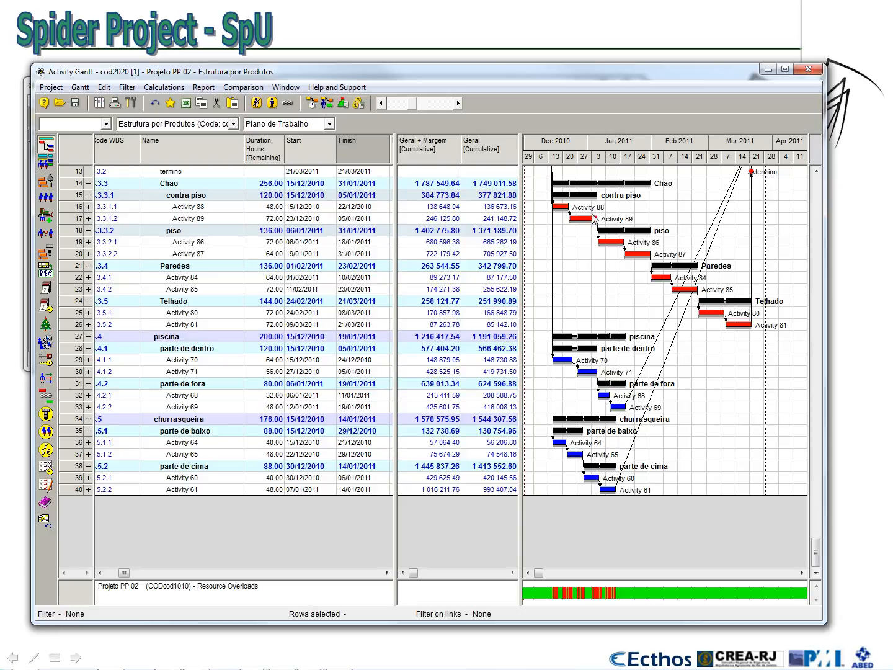
Run resource constrained scheduling again with the Standard method, and check the overloads diagram and project finish.
{"action": "left_click", "coordinate": [327, 103]}
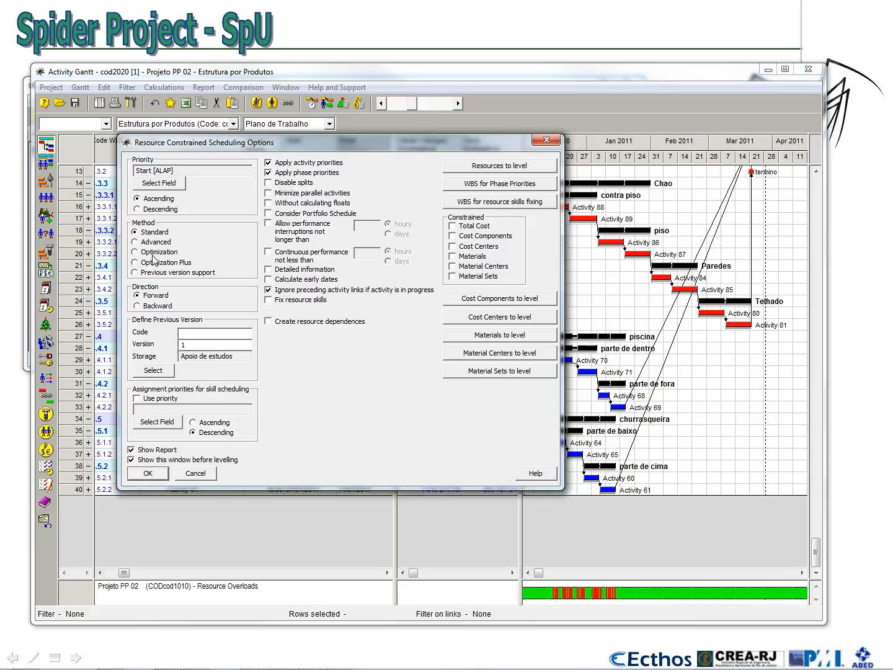
{"action": "left_click", "coordinate": [148, 473]}
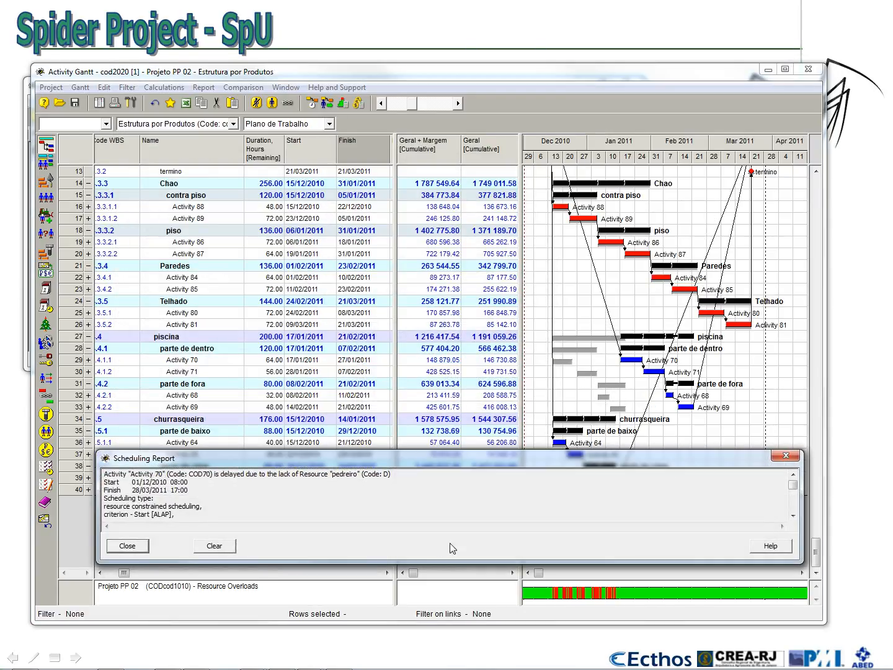
{"action": "left_click", "coordinate": [127, 545]}
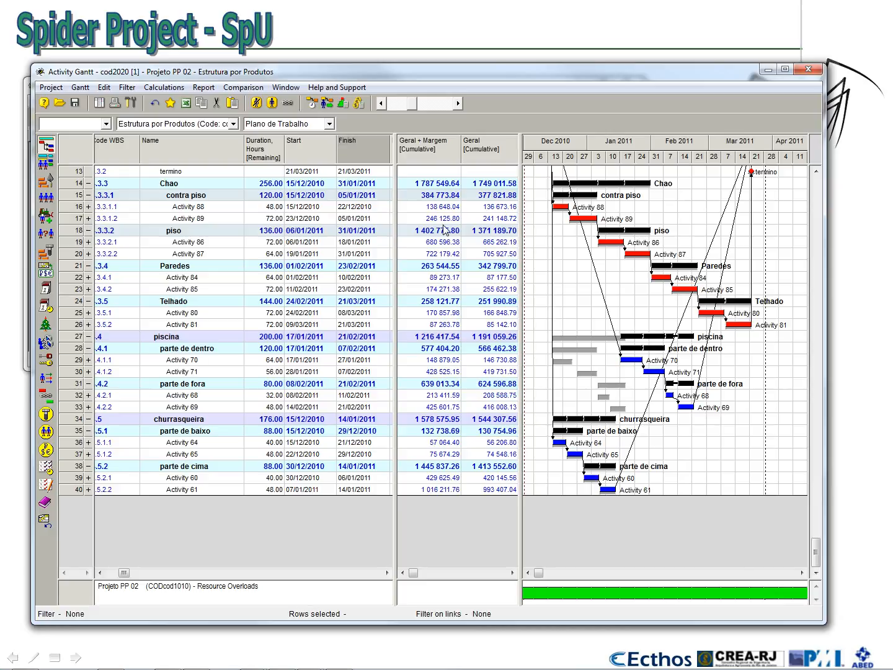
{"action": "scroll", "coordinate": [393, 227], "scroll_direction": "up", "scroll_amount": 4}
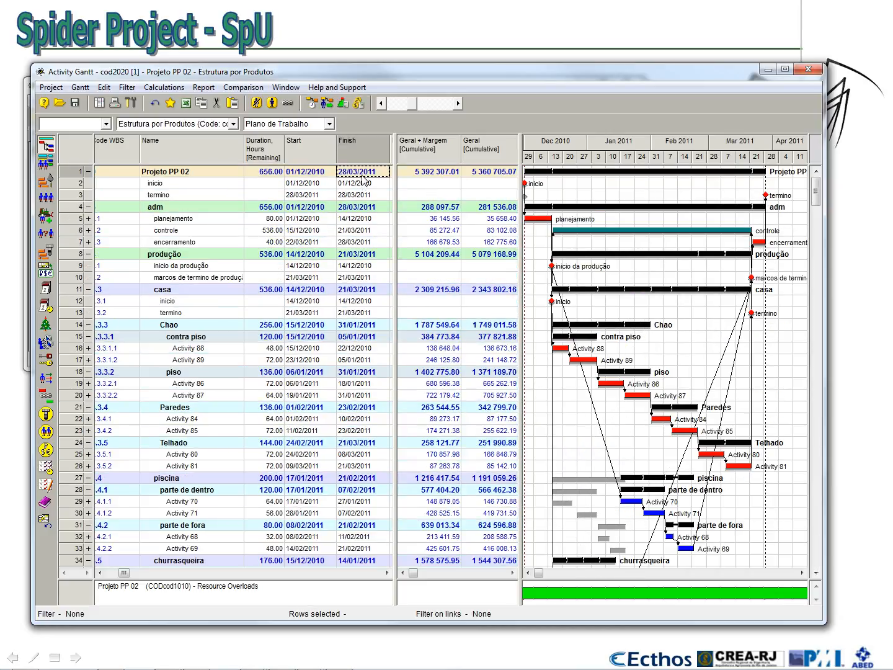
Switch the Activity Gantt to the Medição - Tempo configuration and examine the bars up to the project finish on a daily timescale.
{"action": "left_click", "coordinate": [308, 125]}
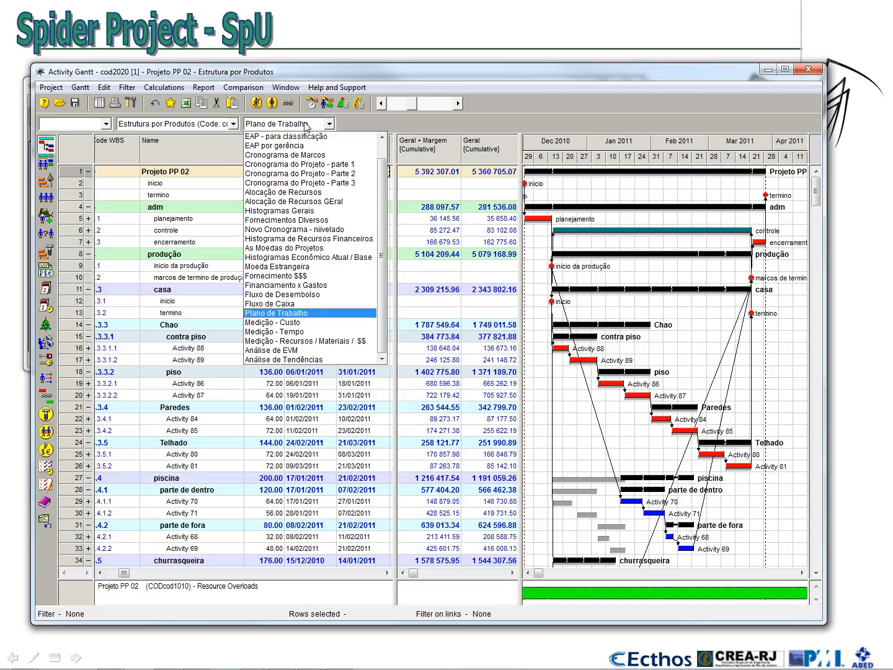
{"action": "left_click", "coordinate": [298, 333]}
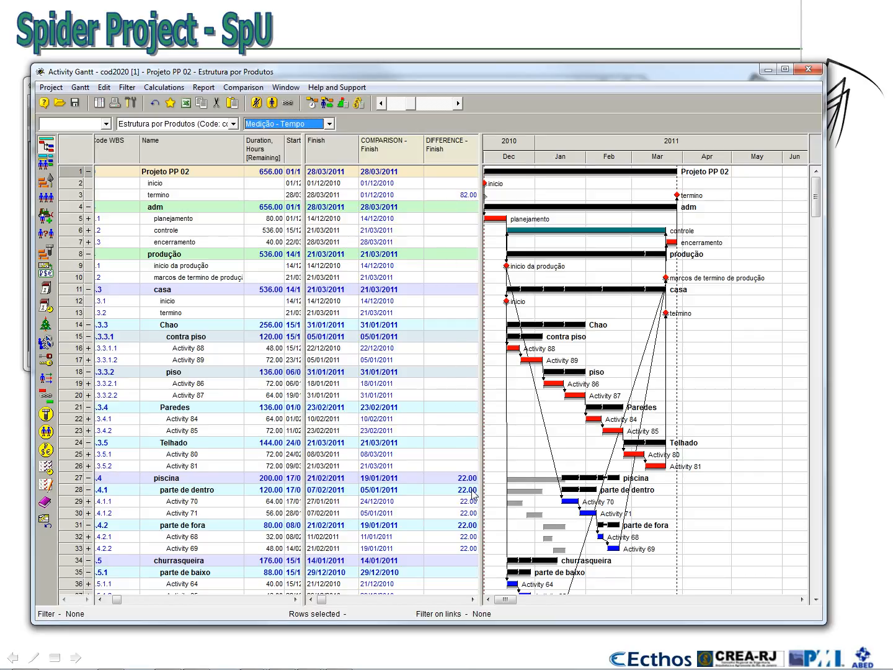
{"action": "left_click", "coordinate": [445, 105]}
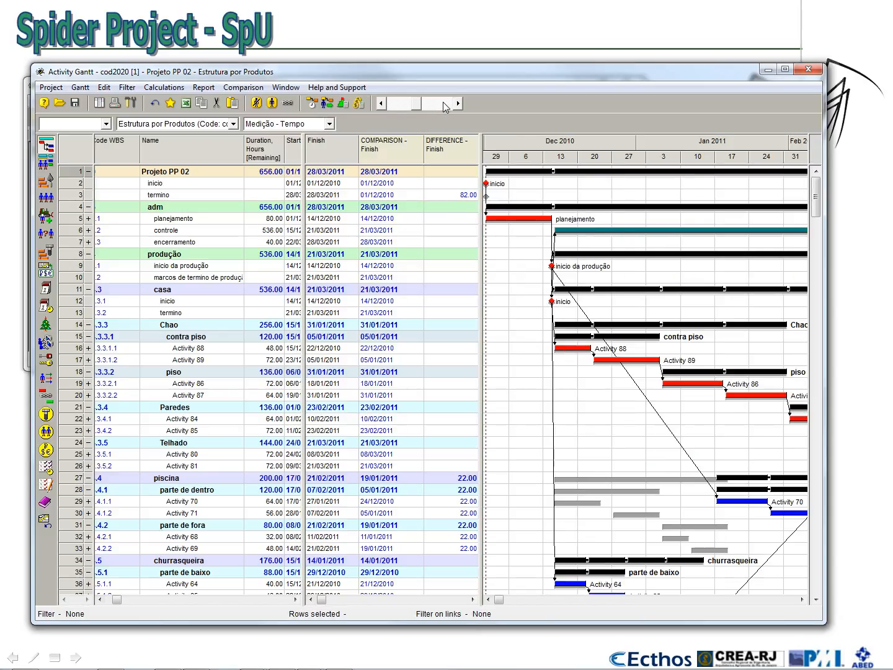
{"action": "left_click", "coordinate": [784, 600]}
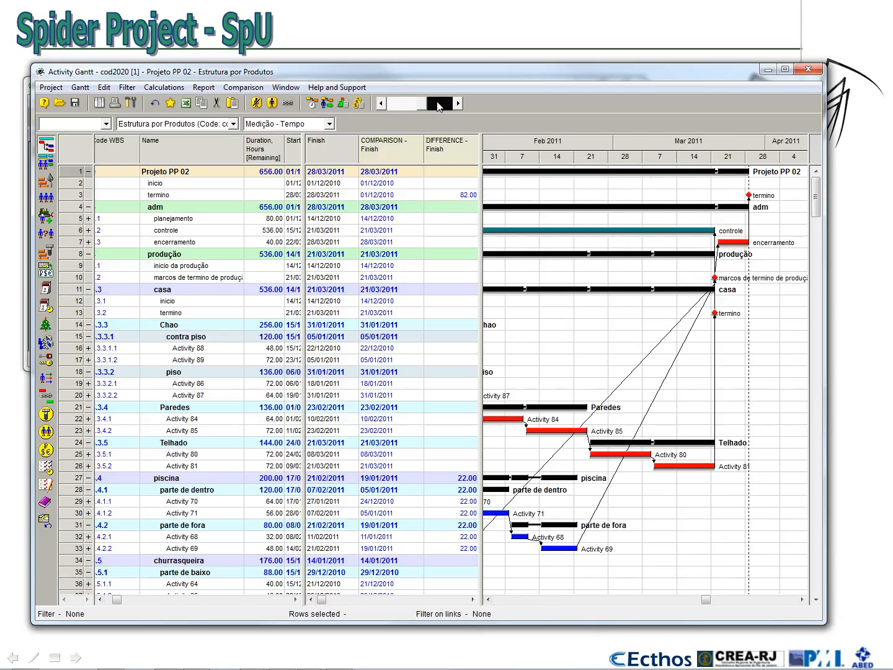
{"action": "left_click", "coordinate": [438, 104]}
{"action": "left_click", "coordinate": [779, 600]}
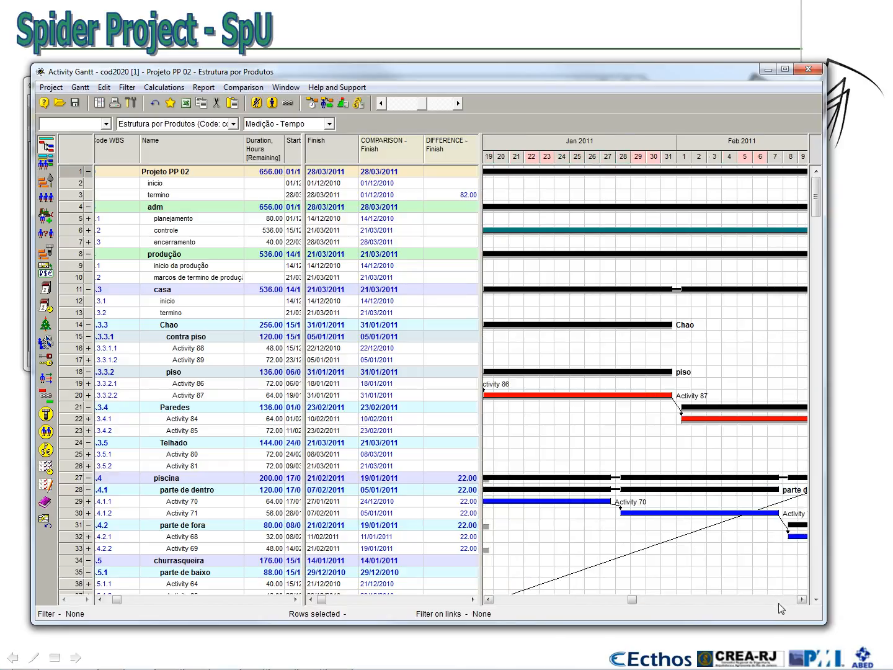
{"action": "left_click", "coordinate": [779, 600]}
{"action": "left_click", "coordinate": [780, 600]}
{"action": "left_click", "coordinate": [780, 600]}
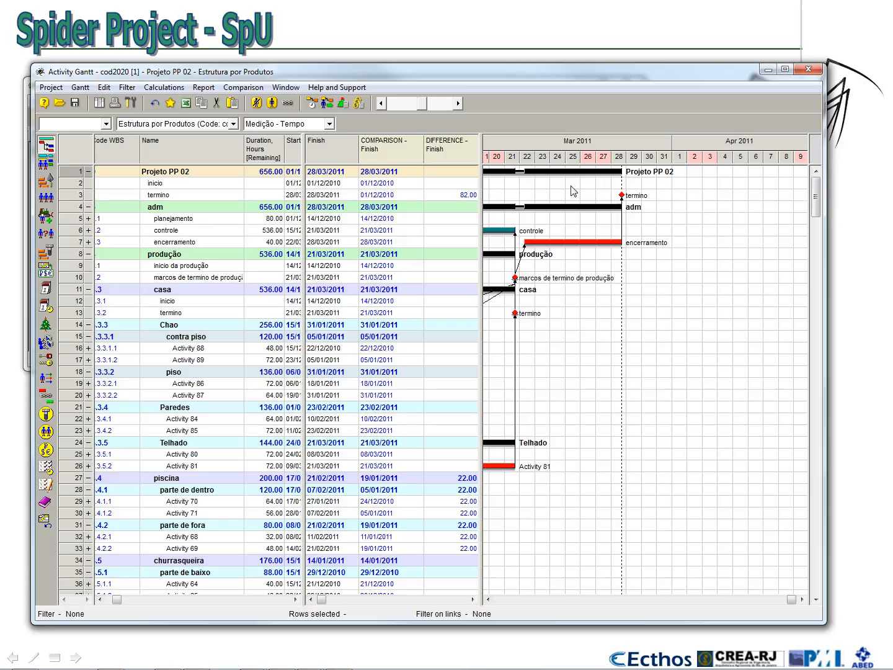
Try to open version 1 of cod2020 from the Working storage.
{"action": "left_click", "coordinate": [63, 105]}
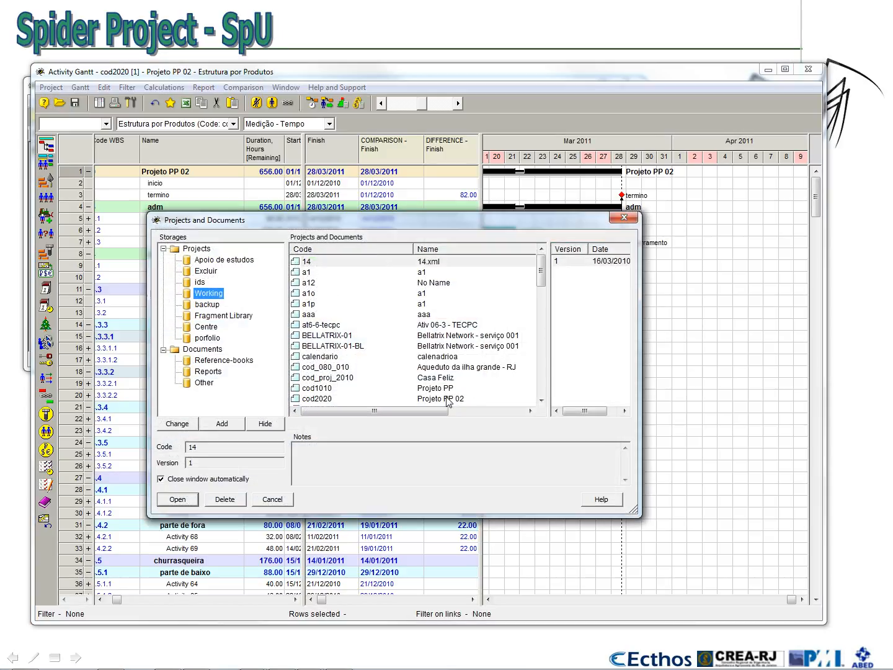
{"action": "left_click", "coordinate": [456, 399]}
{"action": "left_click", "coordinate": [572, 261]}
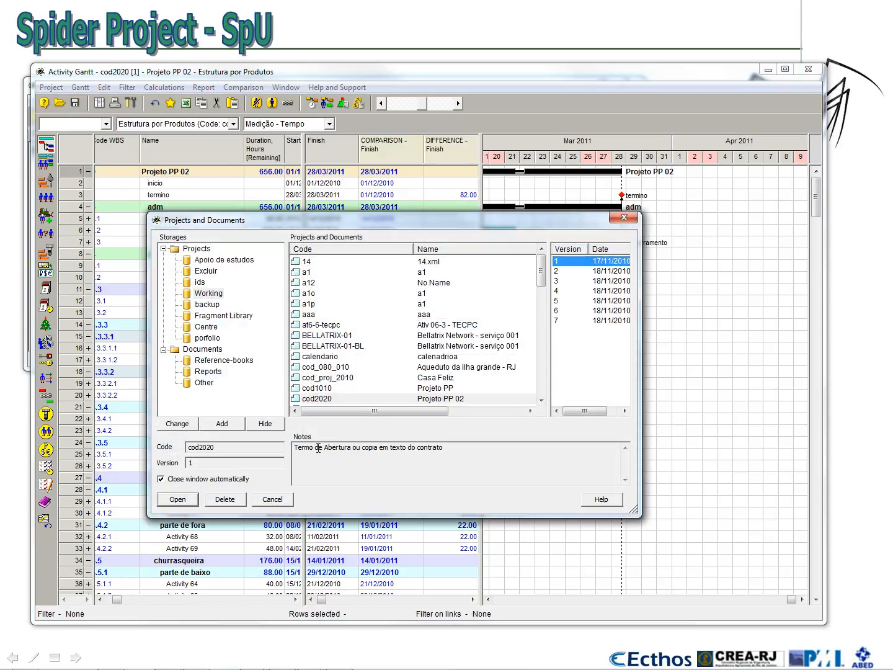
{"action": "left_click", "coordinate": [177, 500]}
{"action": "left_click", "coordinate": [488, 383]}
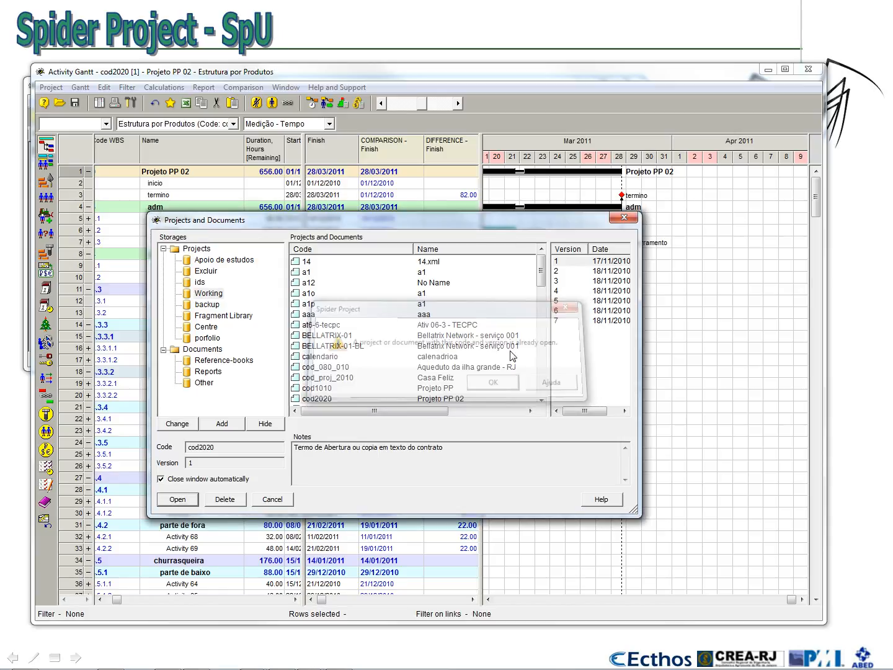
{"action": "left_click", "coordinate": [624, 217]}
Uncover the opened documents window to check which project is open, and return to the Activity Gantt.
{"action": "left_click_drag", "start_coordinate": [236, 72], "coordinate": [244, 302]}
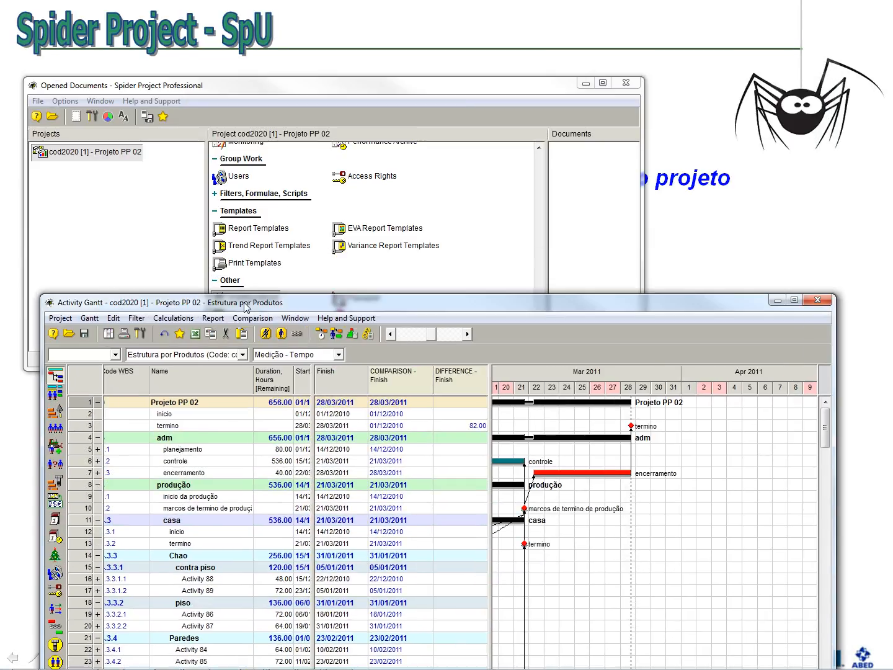
{"action": "left_click", "coordinate": [112, 159]}
{"action": "left_click", "coordinate": [653, 315]}
{"action": "left_click_drag", "start_coordinate": [651, 296], "coordinate": [648, 98]}
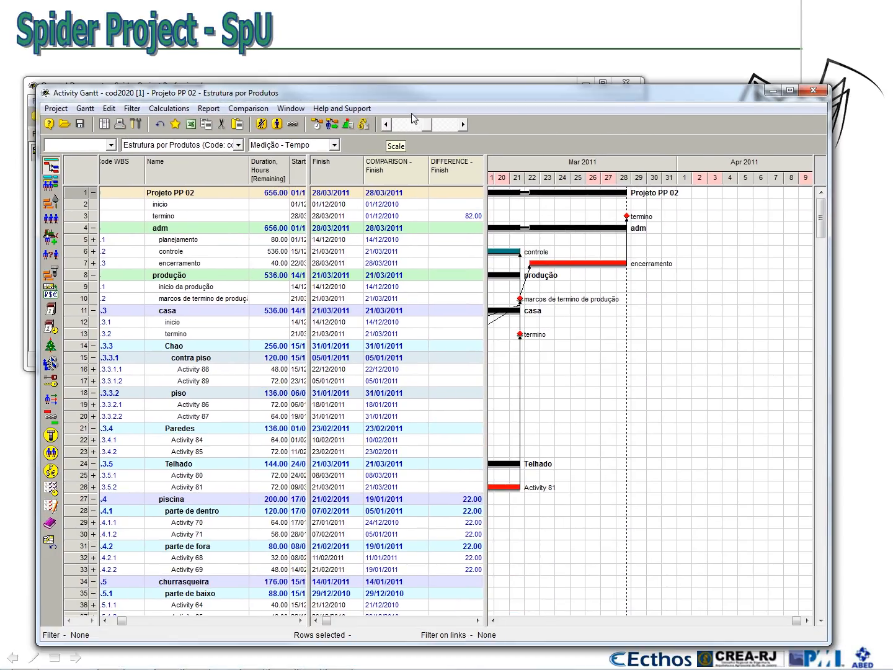
Reschedule the project without resource constraints, close the report and fit the Gantt timescale to the whole project.
{"action": "left_click", "coordinate": [316, 124]}
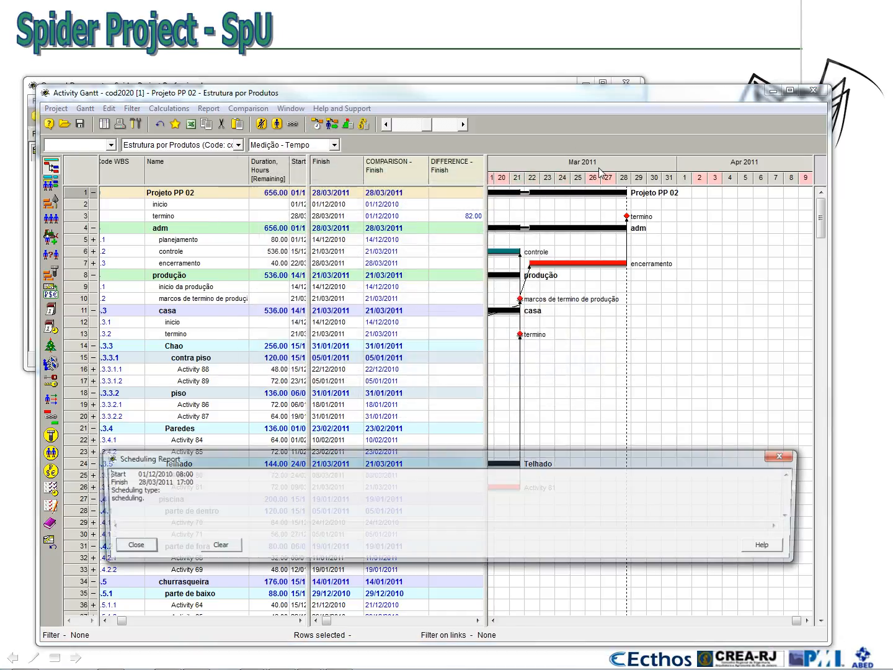
{"action": "left_click", "coordinate": [131, 542]}
{"action": "right_click", "coordinate": [602, 169]}
{"action": "left_click", "coordinate": [624, 184]}
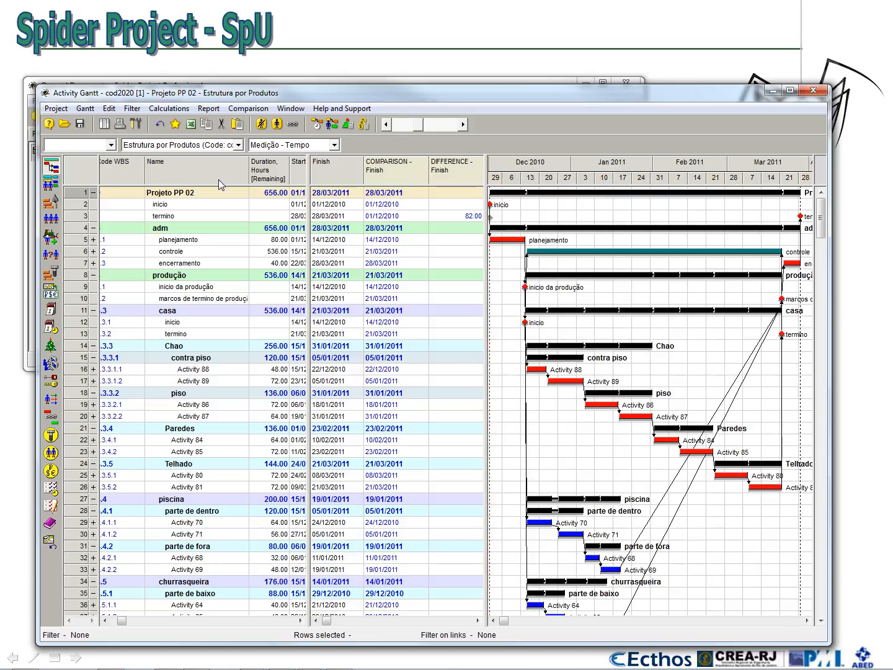
Compare the current cod2020 schedule with the baseline.
{"action": "left_click", "coordinate": [249, 108]}
{"action": "left_click", "coordinate": [250, 136]}
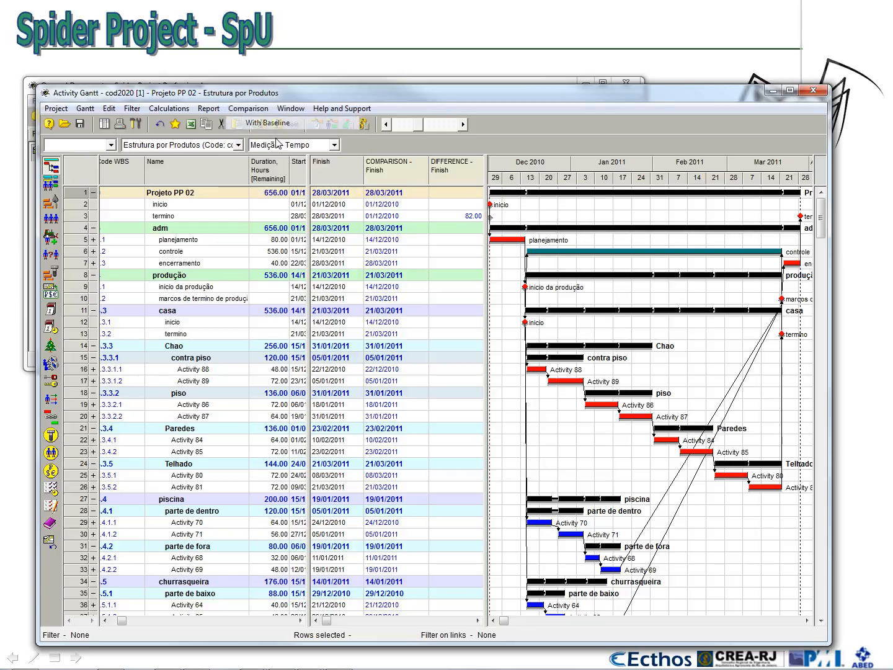
{"action": "left_click", "coordinate": [298, 433]}
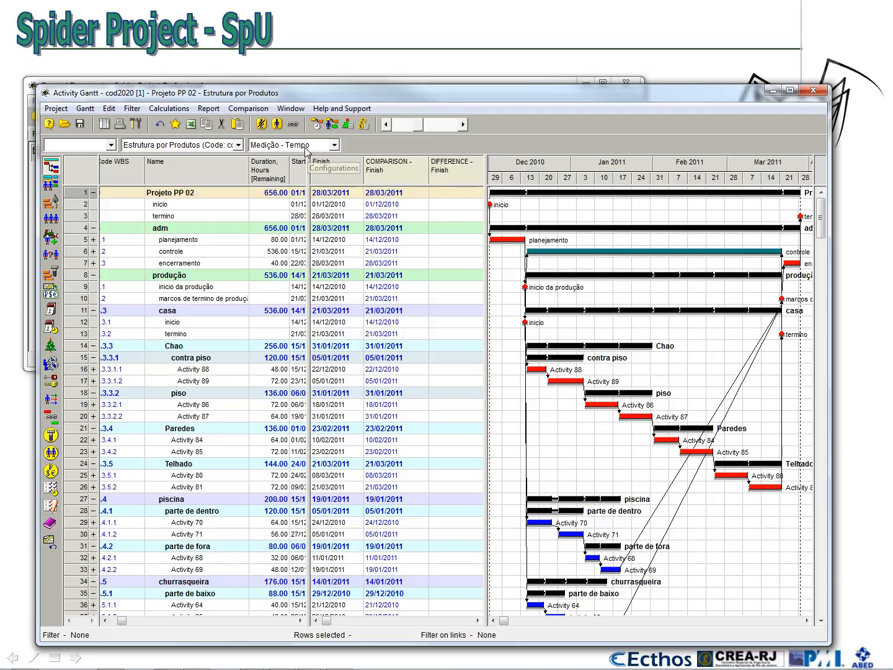
Run resource constrained scheduling with the Start [ALAP] criterion and close the scheduling report.
{"action": "left_click", "coordinate": [316, 125]}
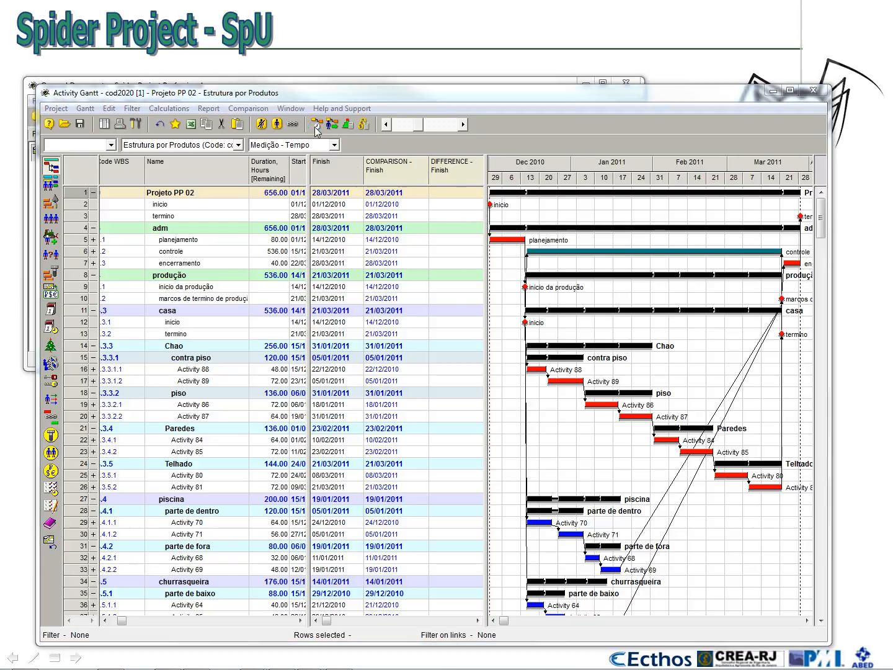
{"action": "key", "text": "Escape"}
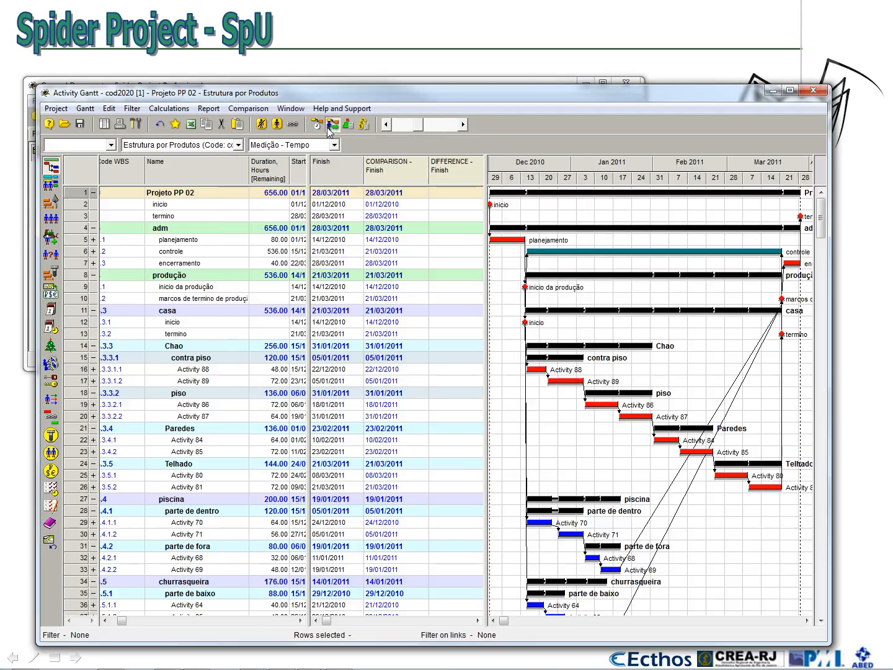
{"action": "left_click", "coordinate": [332, 125]}
{"action": "left_click", "coordinate": [149, 475]}
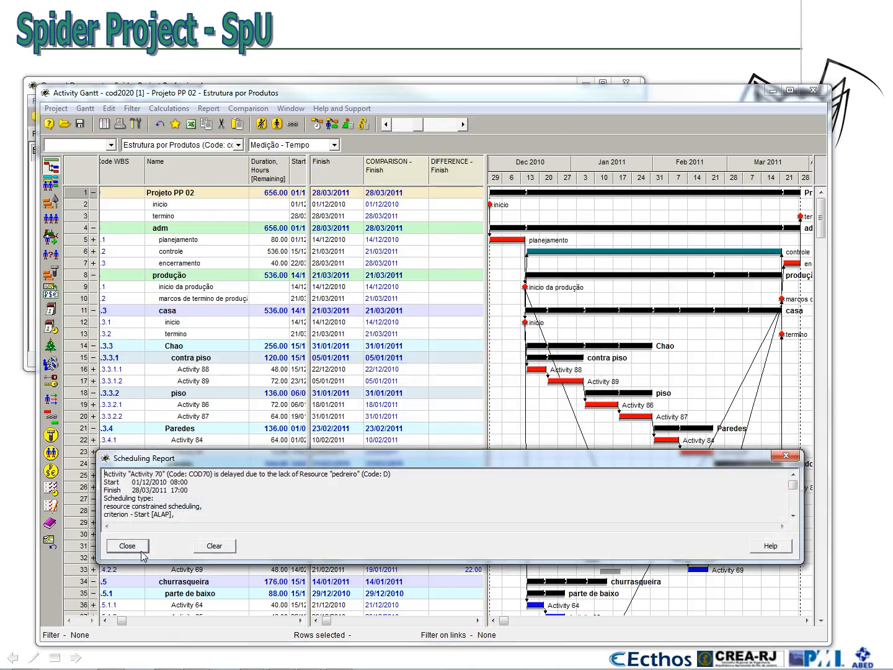
{"action": "left_click", "coordinate": [143, 545]}
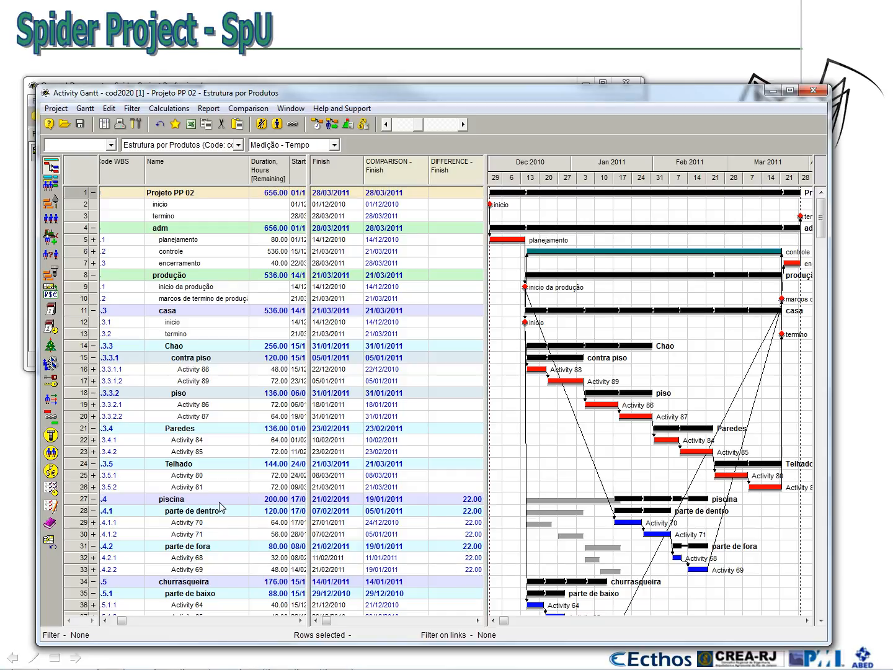
Switch the Gantt to the Medição - Custo configuration, recalculate costs and materials, and check Activity 71's cost difference.
{"action": "left_click", "coordinate": [298, 146]}
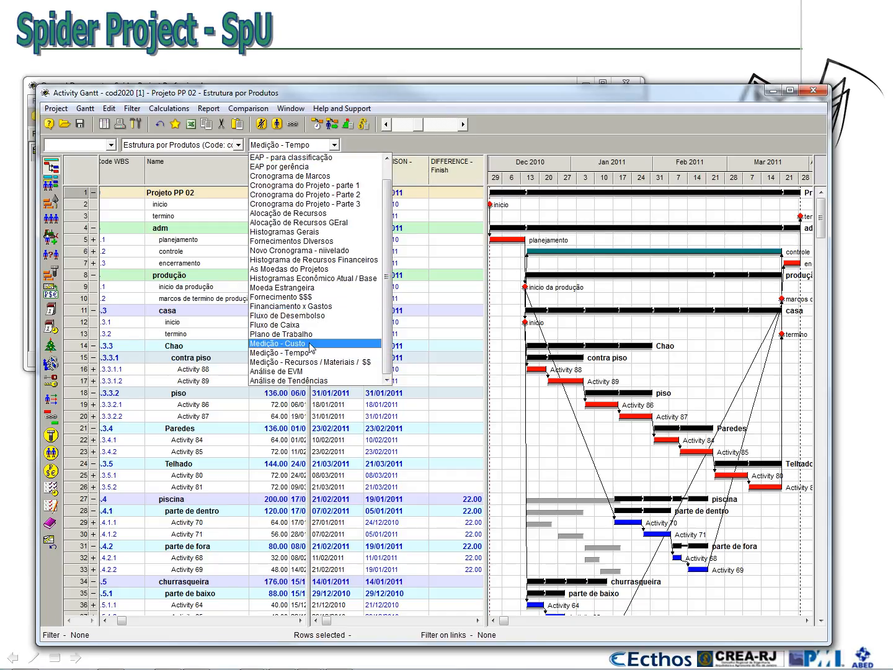
{"action": "left_click", "coordinate": [311, 345]}
{"action": "left_click", "coordinate": [364, 124]}
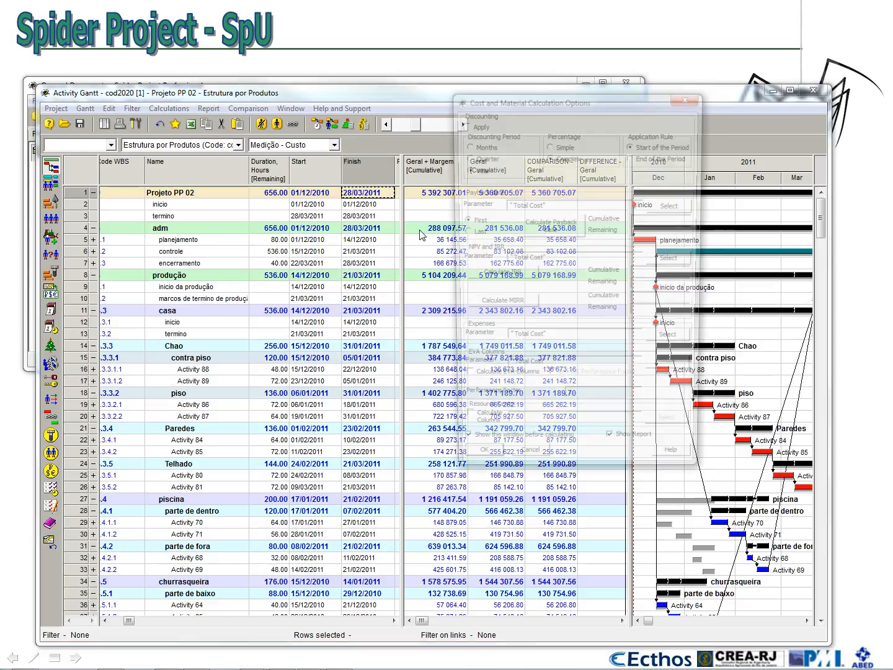
{"action": "left_click", "coordinate": [476, 469]}
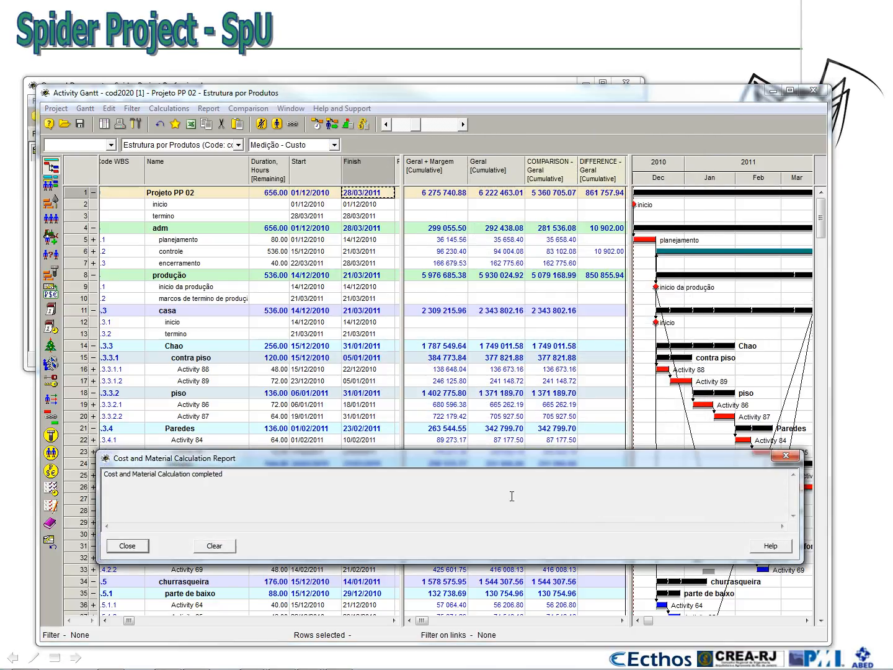
{"action": "left_click", "coordinate": [141, 548]}
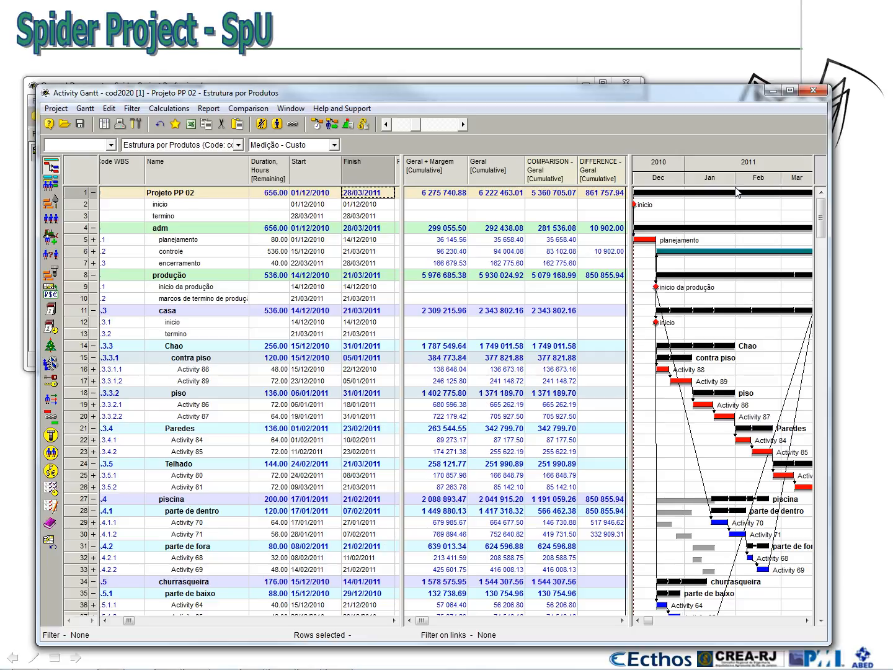
{"action": "left_click", "coordinate": [608, 537]}
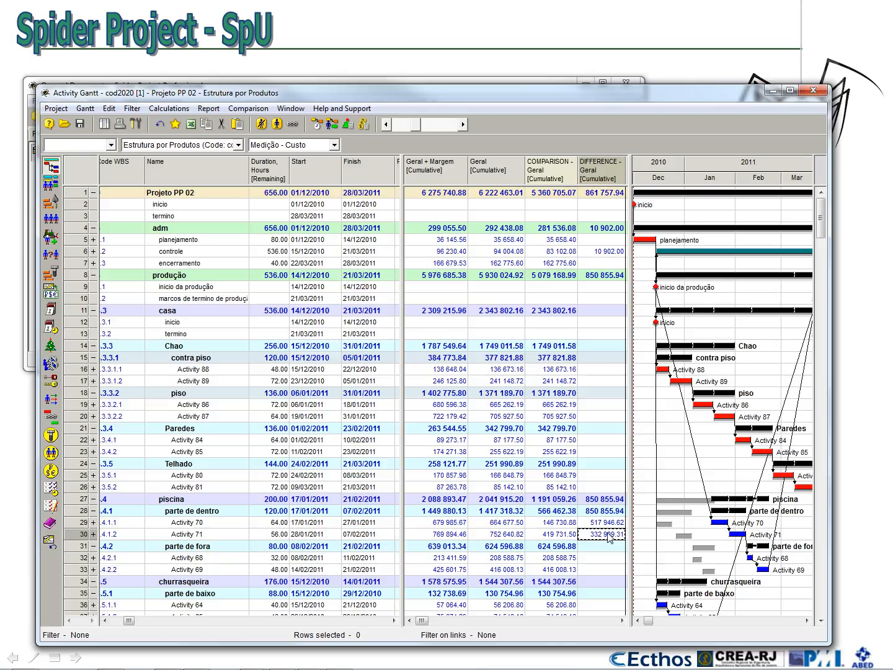
Run resource constrained scheduling with the Advanced method and recalculate the project's costs and materials.
{"action": "left_click", "coordinate": [332, 124]}
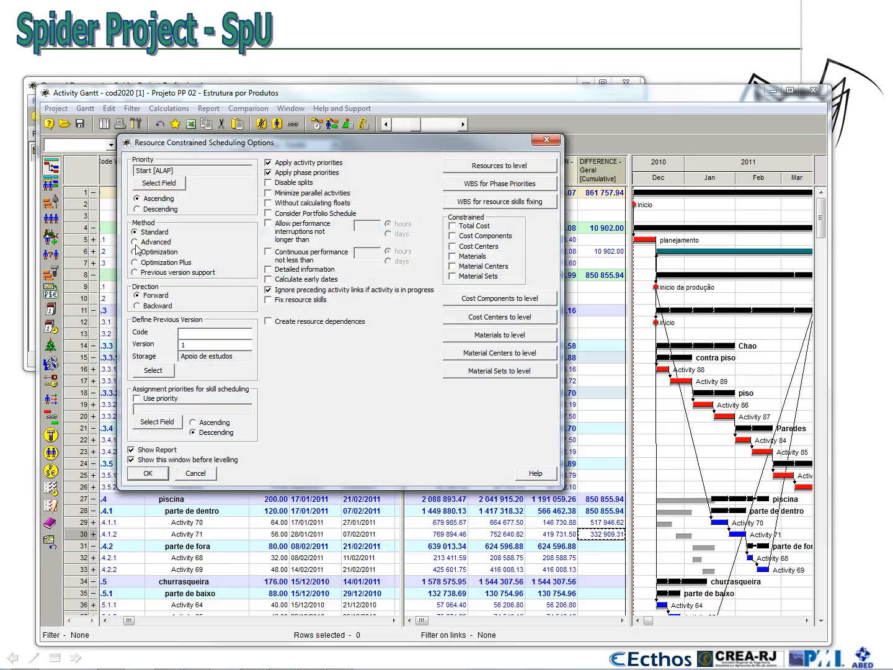
{"action": "left_click", "coordinate": [143, 242]}
{"action": "left_click", "coordinate": [147, 473]}
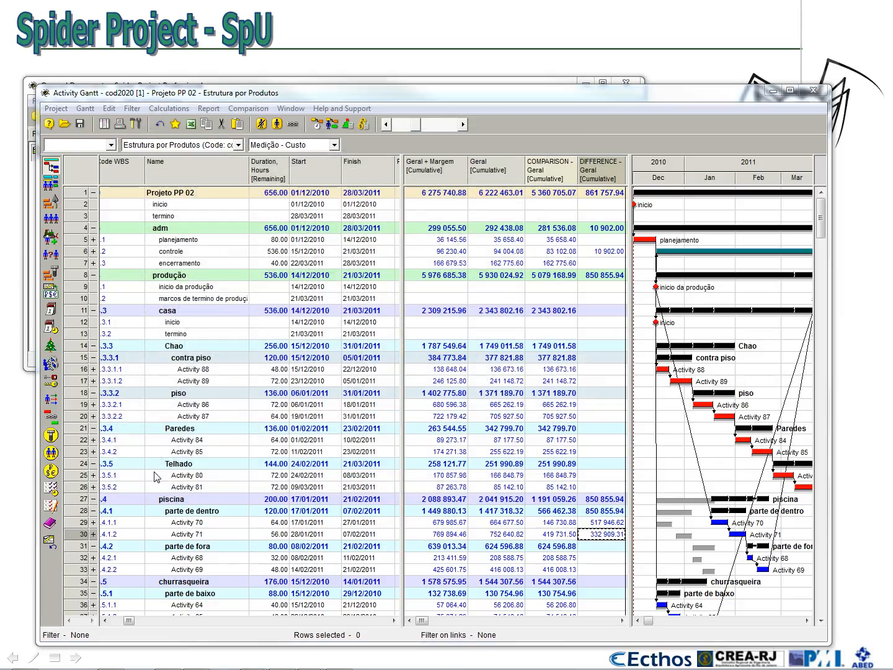
{"action": "left_click", "coordinate": [128, 546]}
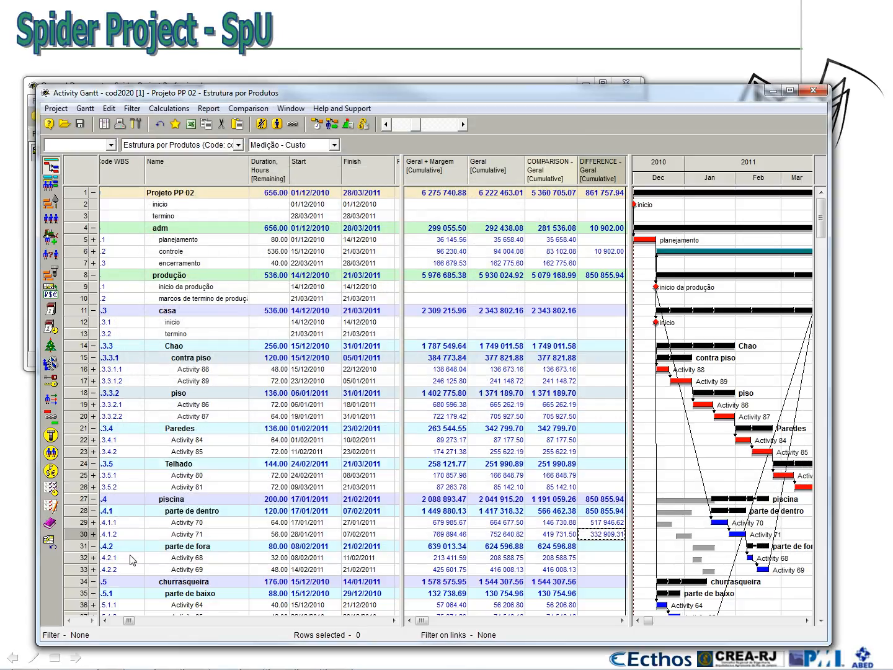
{"action": "left_click", "coordinate": [365, 124]}
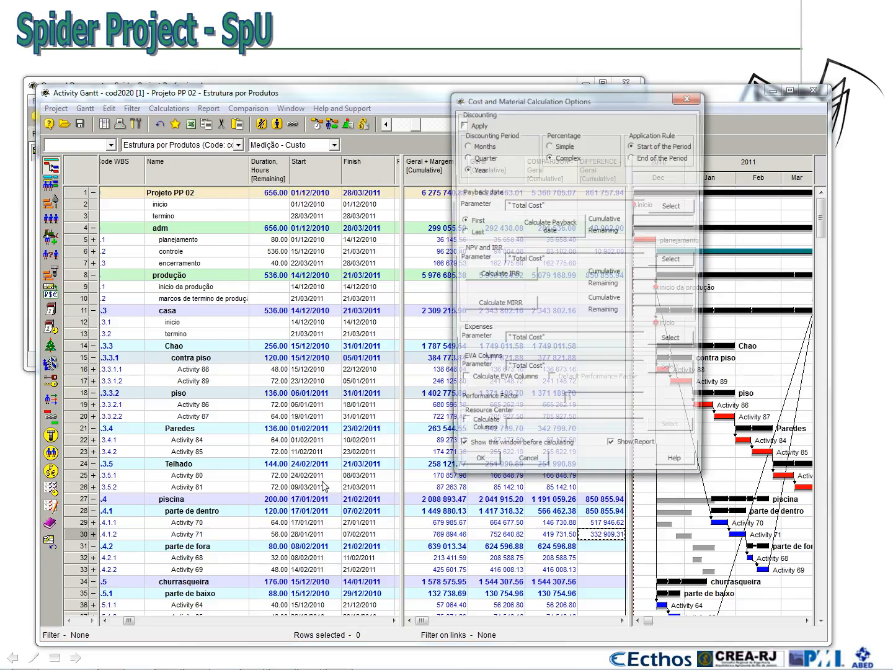
{"action": "left_click", "coordinate": [478, 462]}
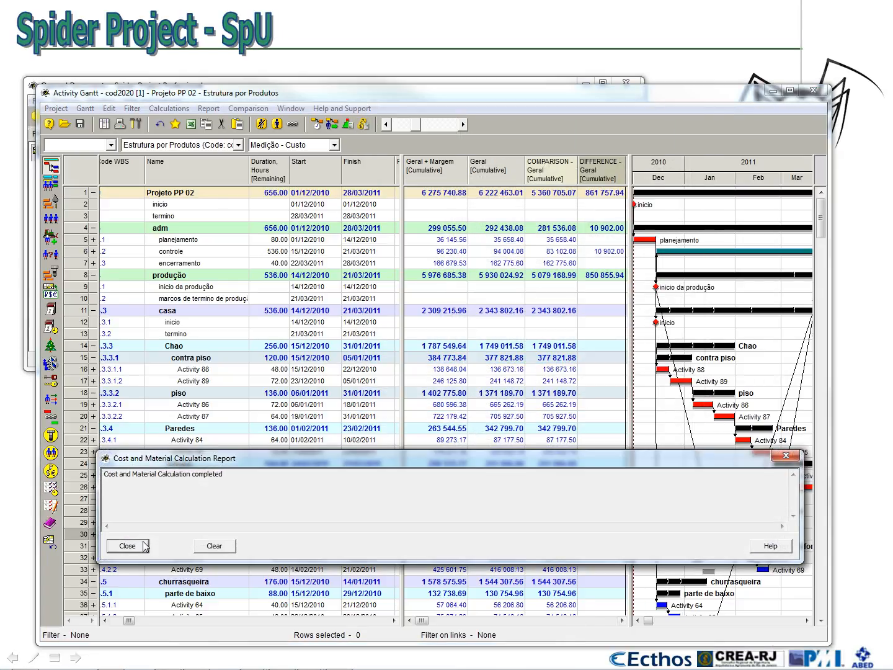
{"action": "left_click", "coordinate": [143, 545]}
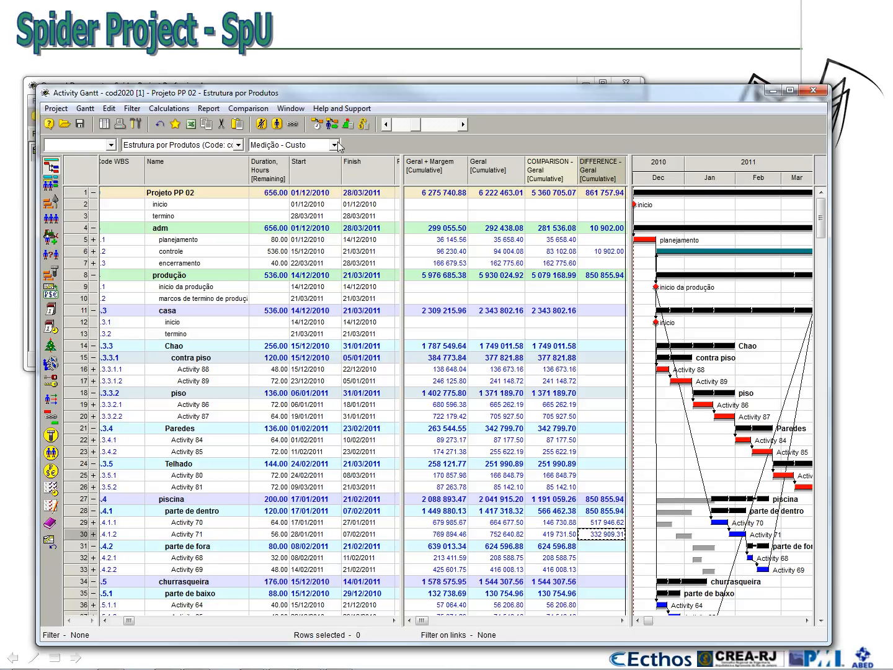
Run resource constrained scheduling with the Optimization Plus method and recalculate the project's costs and materials.
{"action": "left_click", "coordinate": [330, 124]}
{"action": "left_click", "coordinate": [155, 263]}
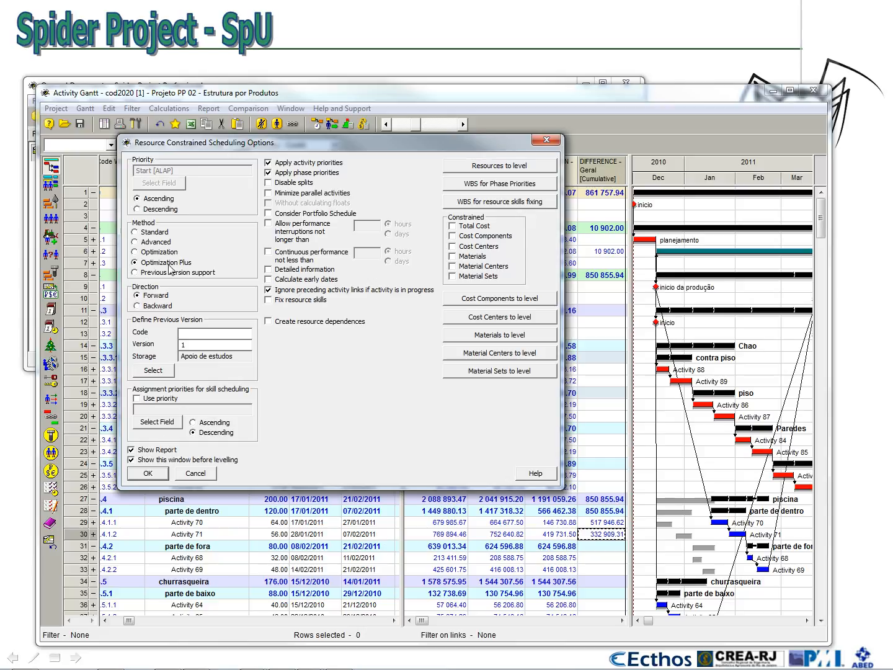
{"action": "left_click", "coordinate": [147, 473]}
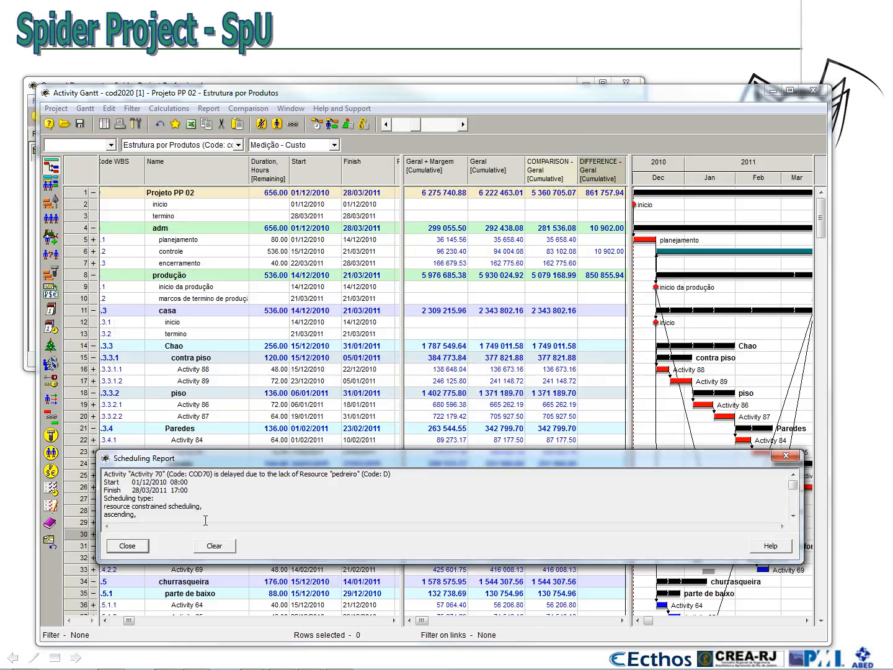
{"action": "left_click", "coordinate": [137, 548]}
{"action": "left_click", "coordinate": [363, 124]}
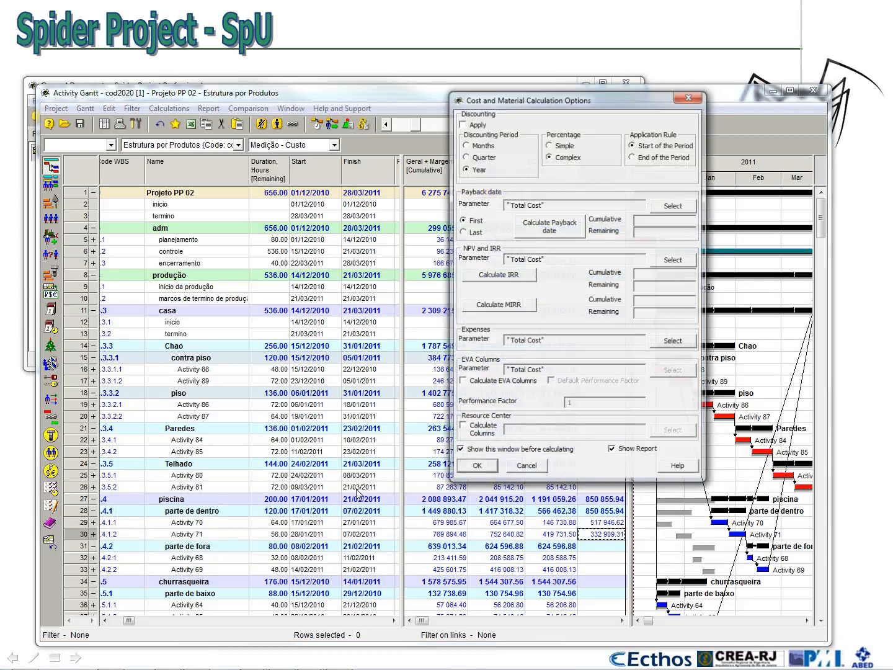
{"action": "left_click", "coordinate": [486, 474]}
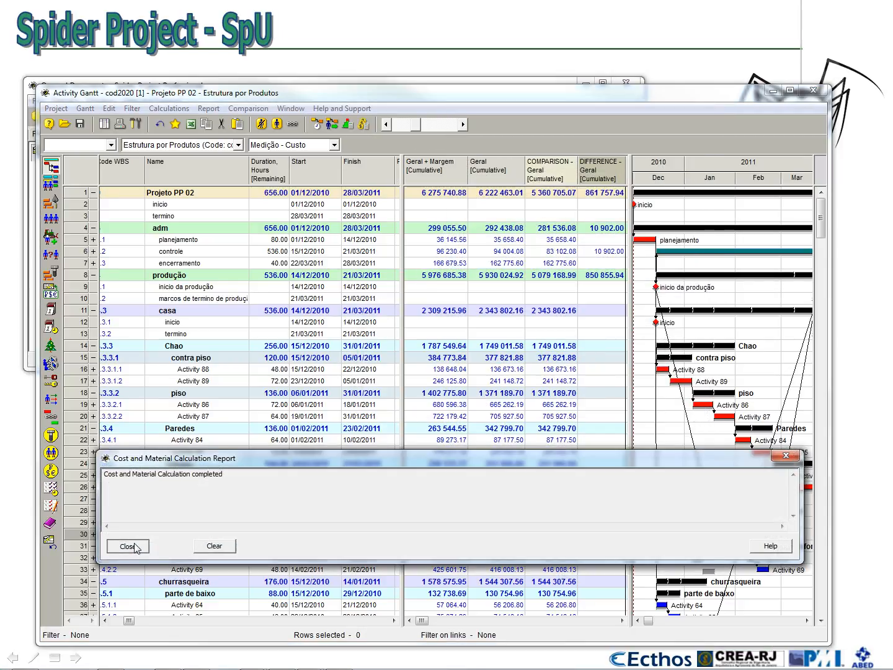
{"action": "left_click", "coordinate": [127, 548]}
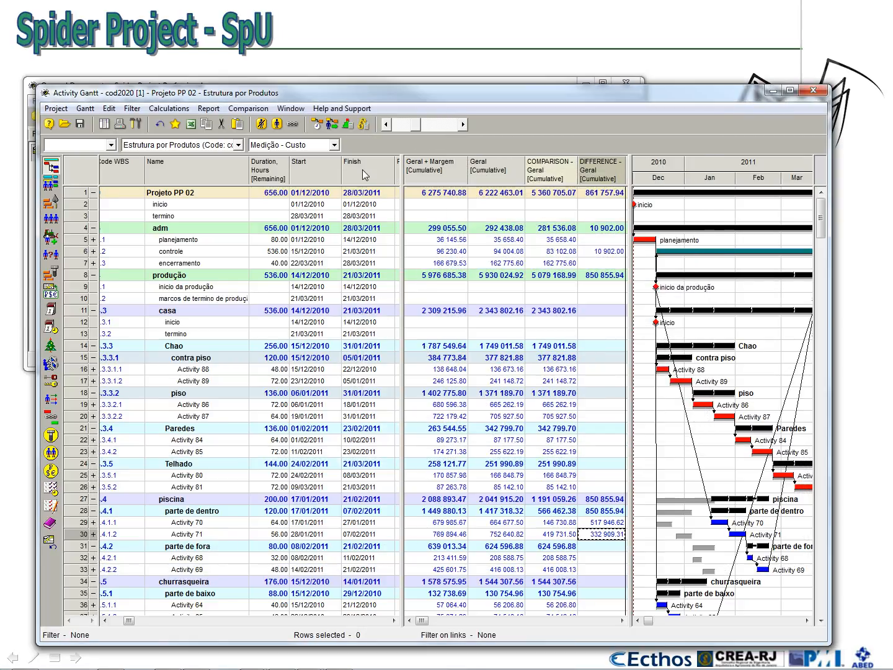
Expand the resource assignments of Activity 70 and Activity 71 under parte de dentro to examine their cost differences.
{"action": "left_click_drag", "start_coordinate": [340, 97], "coordinate": [327, 79]}
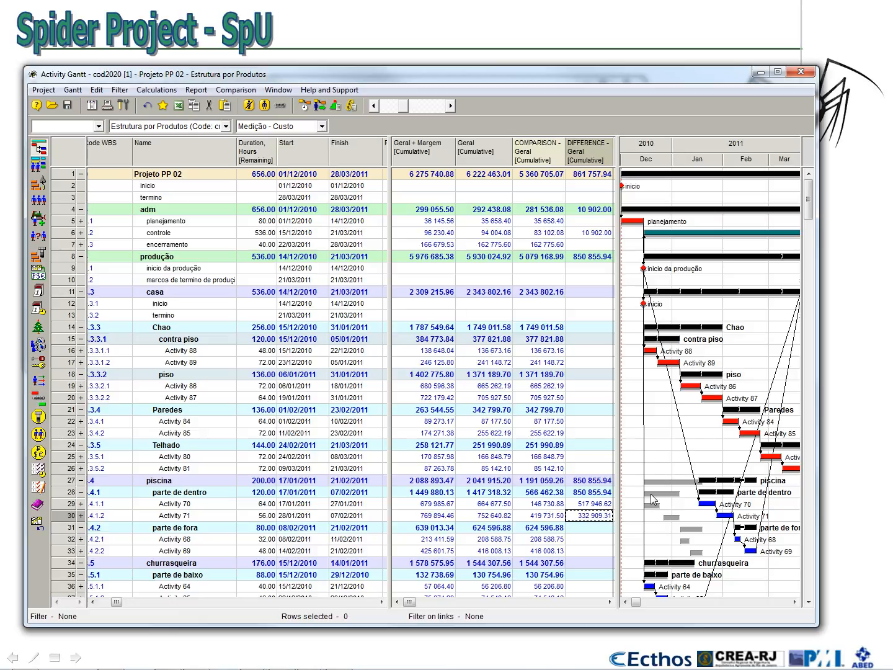
{"action": "left_click", "coordinate": [80, 504]}
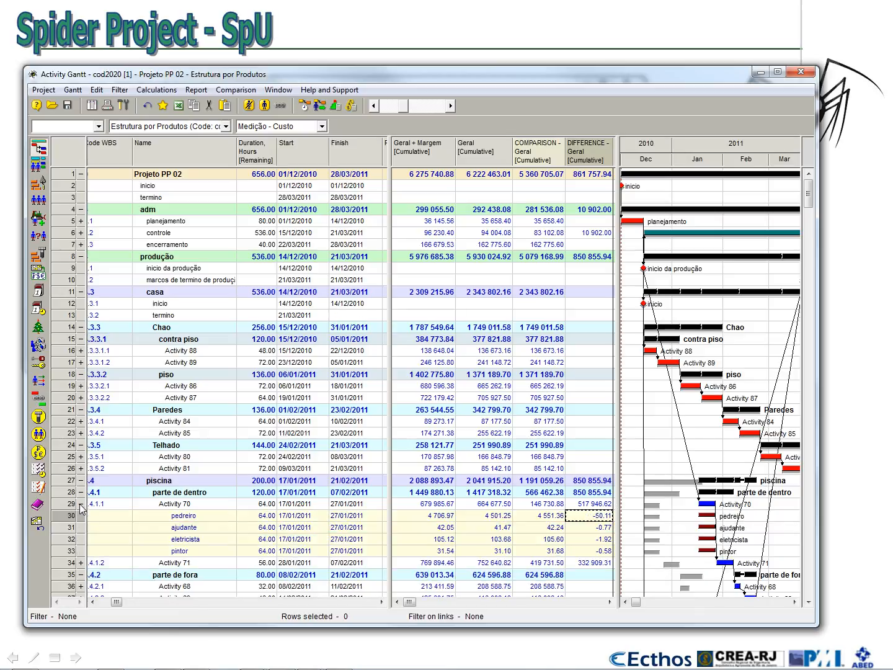
{"action": "left_click", "coordinate": [81, 562]}
{"action": "scroll", "coordinate": [259, 490], "scroll_direction": "down", "scroll_amount": 4}
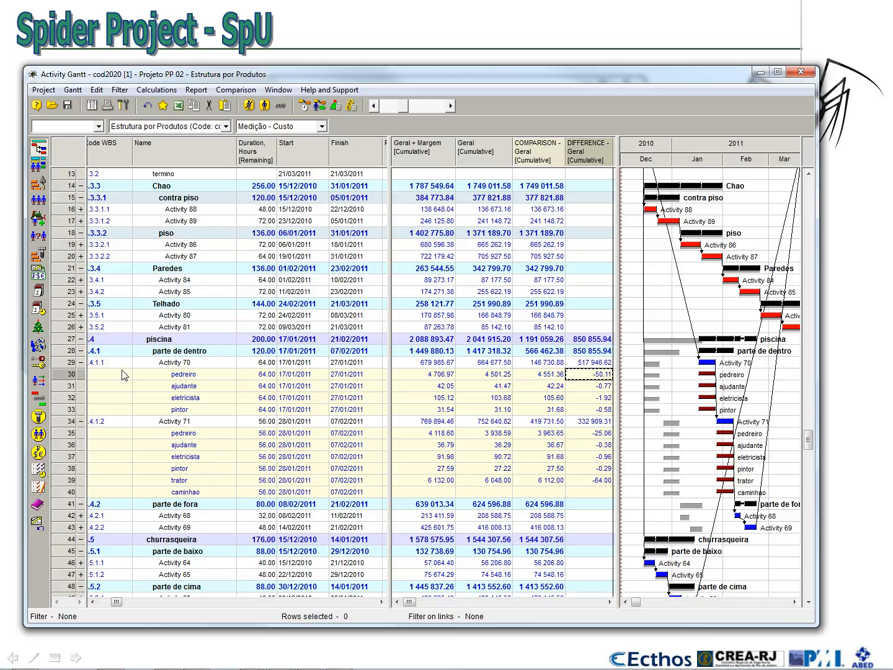
Expand the materials of Activity 71 and Activity 70, and recalculate costs and materials to fill in their rows.
{"action": "right_click", "coordinate": [68, 424]}
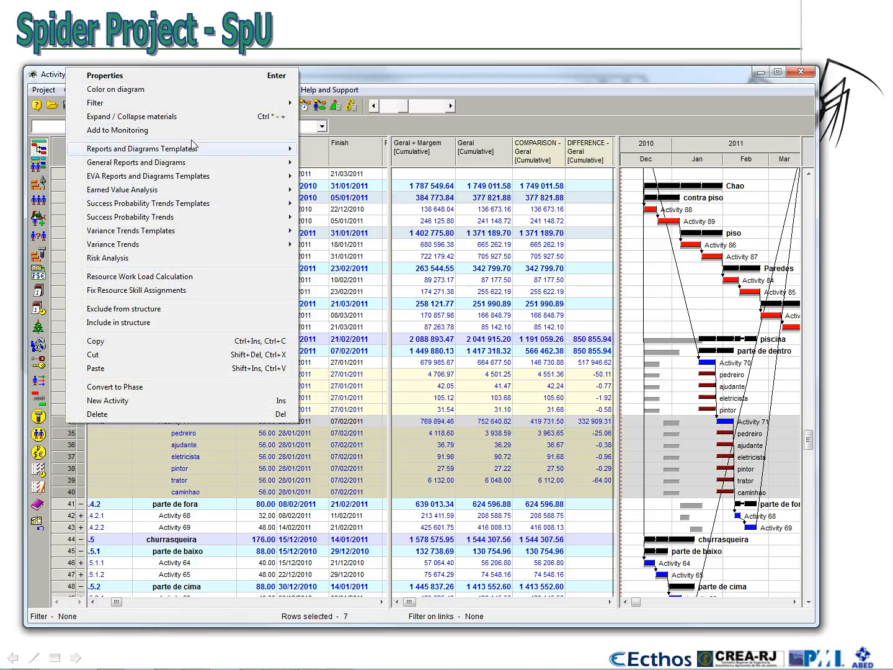
{"action": "left_click", "coordinate": [155, 116]}
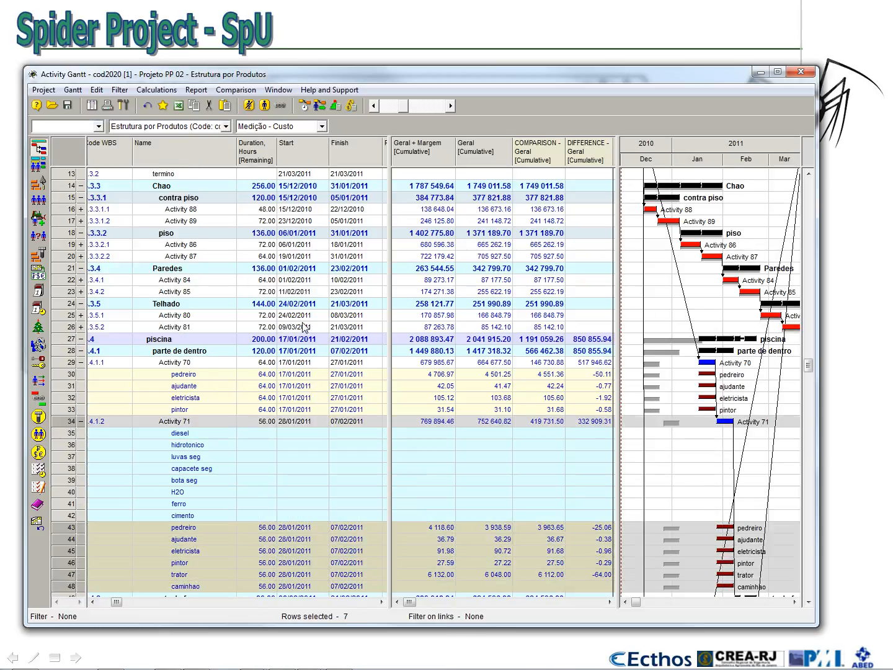
{"action": "right_click", "coordinate": [68, 365]}
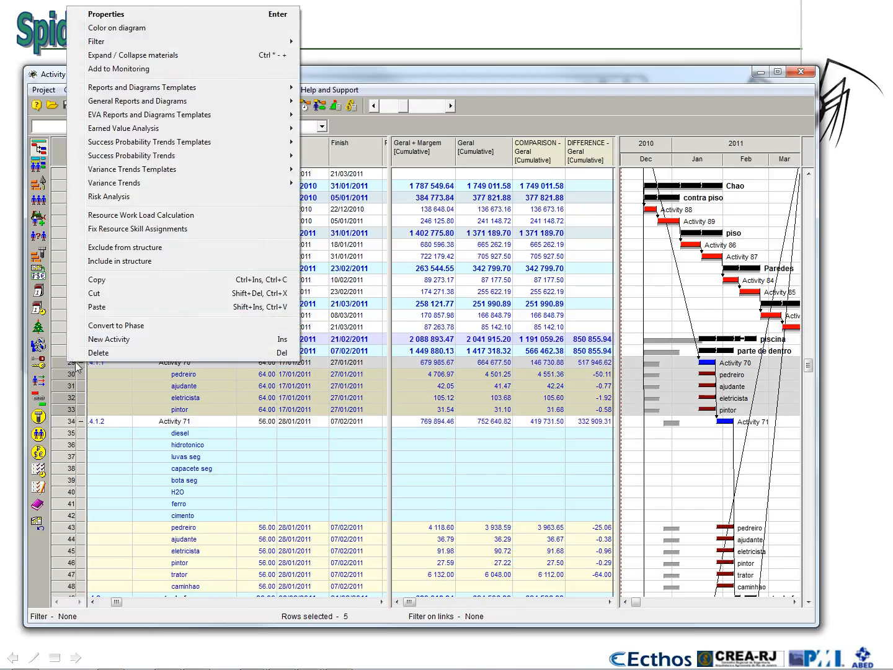
{"action": "left_click", "coordinate": [222, 56]}
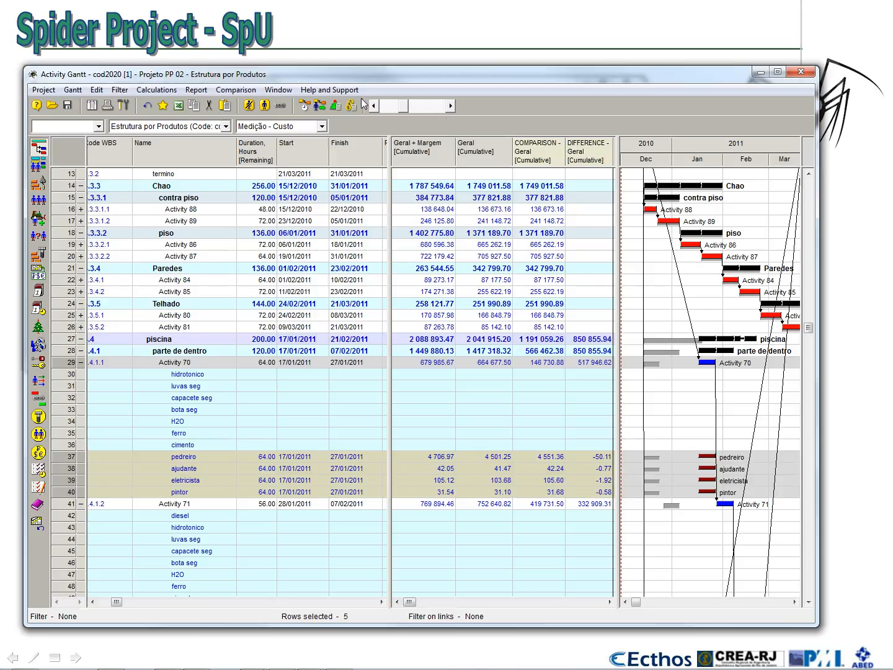
{"action": "left_click", "coordinate": [351, 106]}
{"action": "key", "text": "Return"}
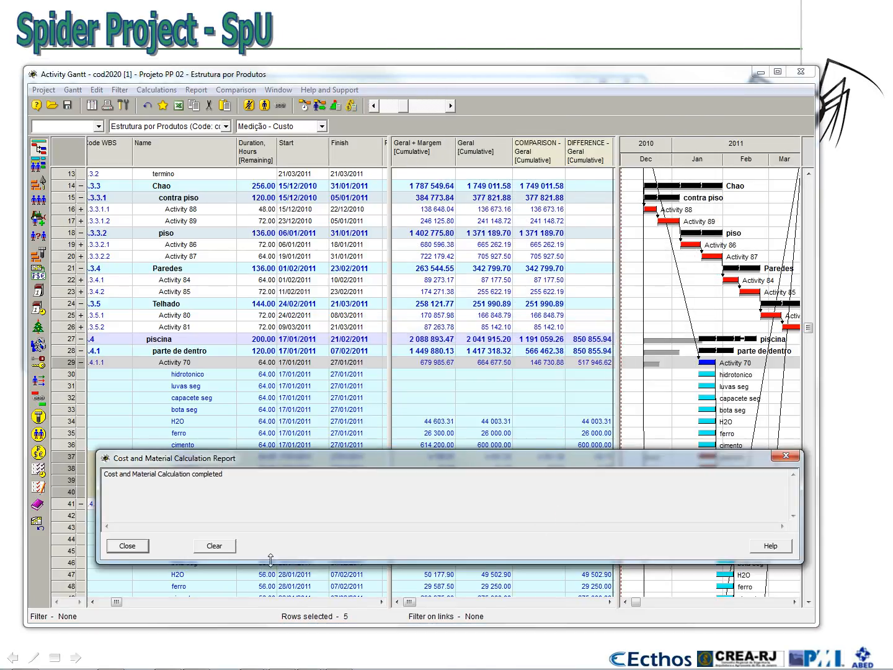
{"action": "left_click", "coordinate": [128, 546]}
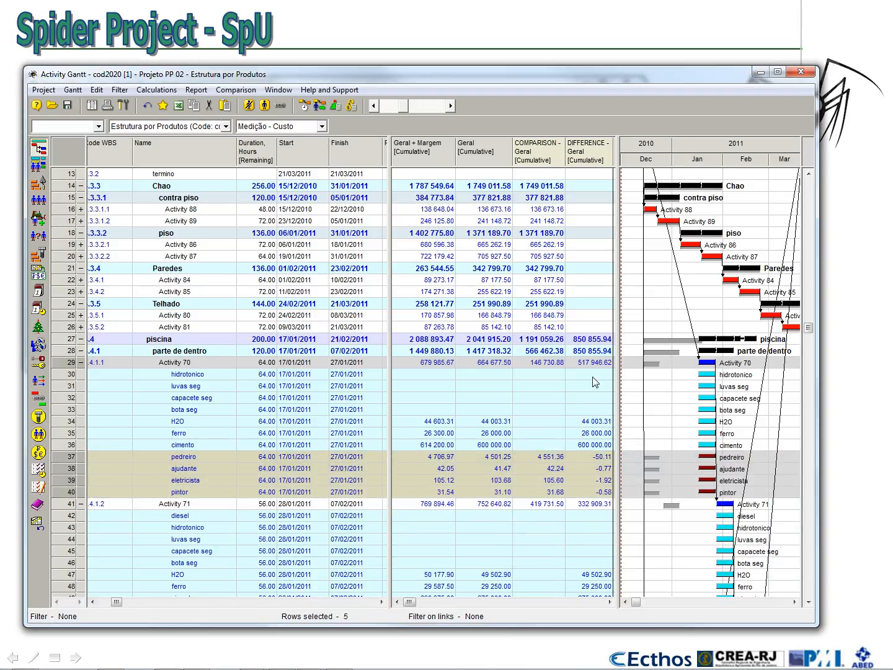
Examine the current, comparison and difference costs of H2O, ferro and cimento under Activity 70 and Activity 71.
{"action": "left_click", "coordinate": [593, 424]}
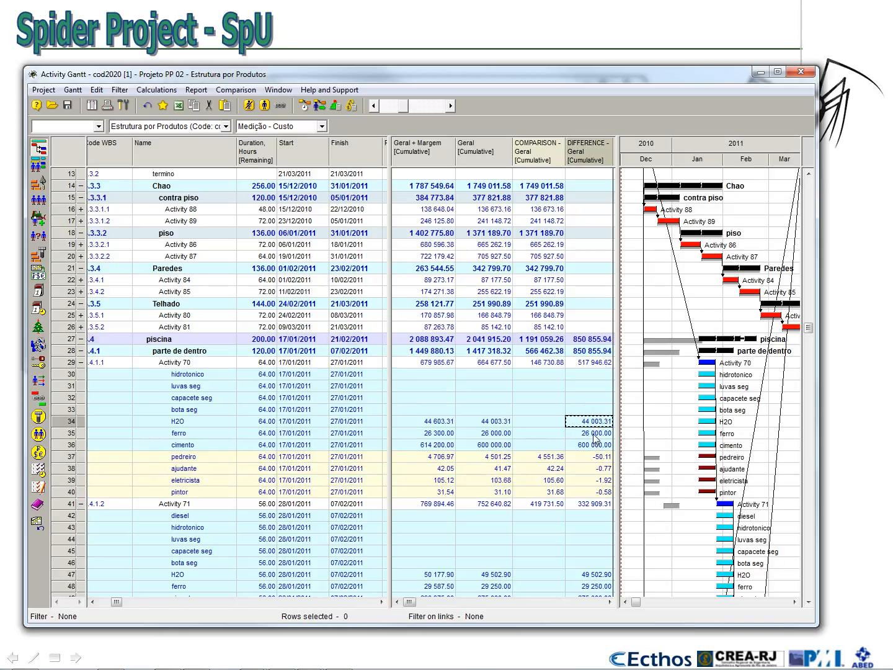
{"action": "left_click", "coordinate": [594, 434]}
{"action": "left_click", "coordinate": [596, 446]}
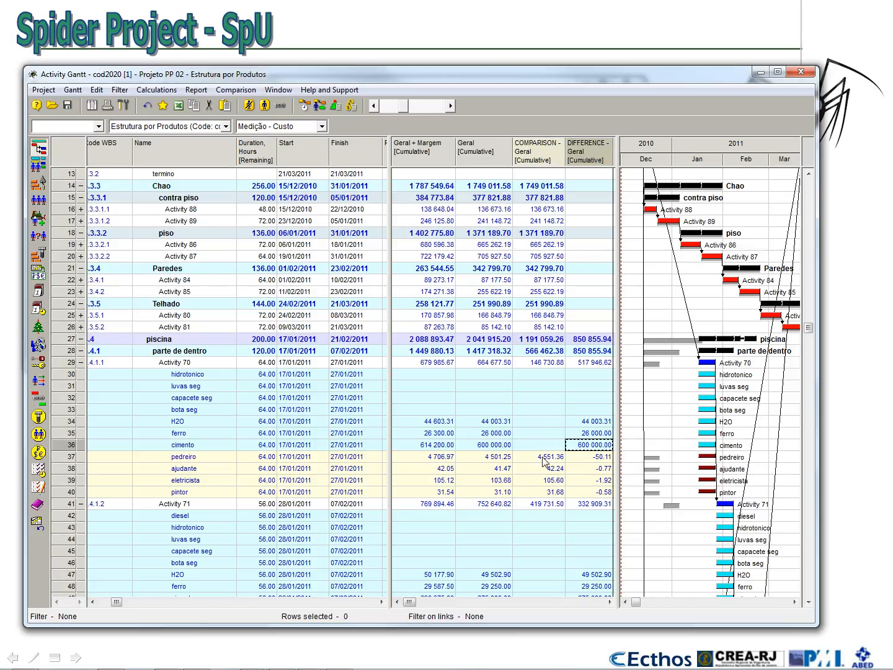
{"action": "left_click", "coordinate": [553, 551]}
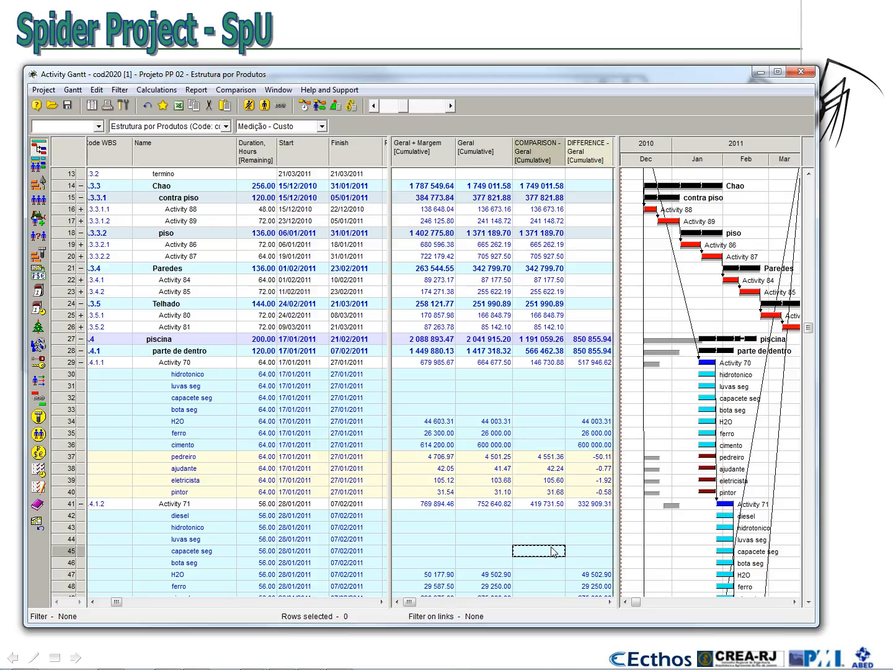
{"action": "scroll", "coordinate": [556, 546], "scroll_direction": "down", "scroll_amount": 3}
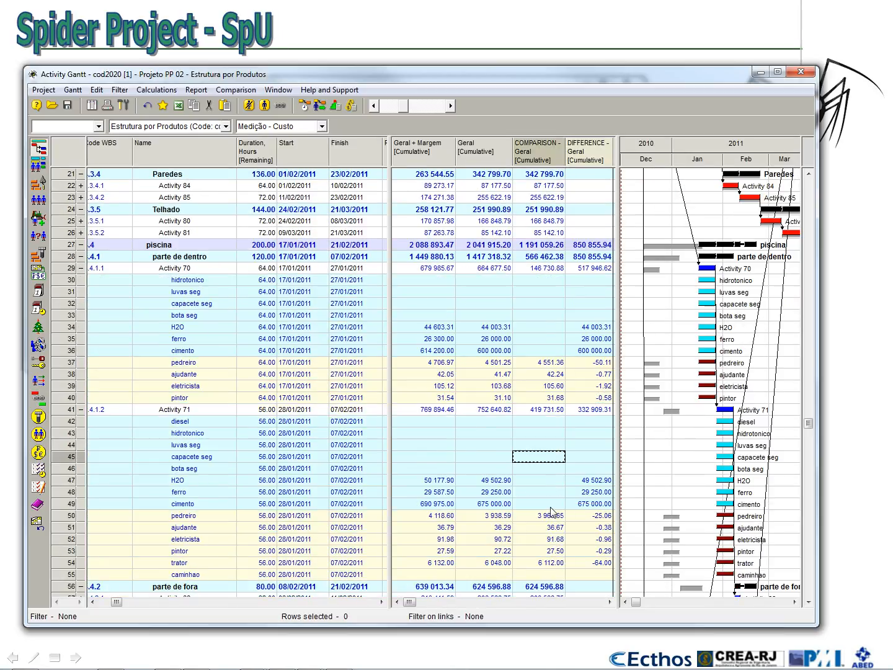
{"action": "left_click", "coordinate": [551, 506]}
{"action": "left_click", "coordinate": [553, 482]}
{"action": "left_click", "coordinate": [553, 492]}
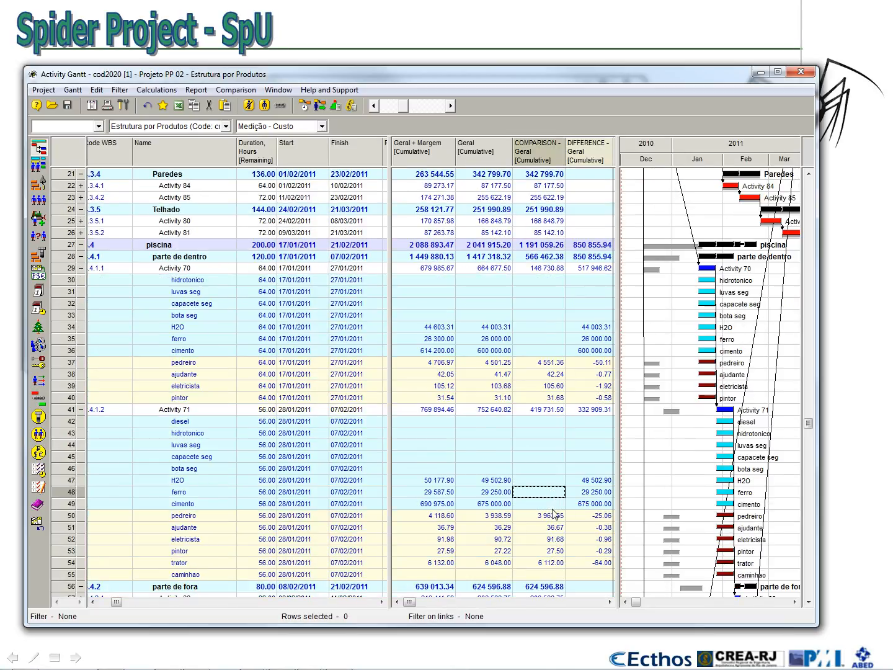
{"action": "left_click", "coordinate": [553, 504]}
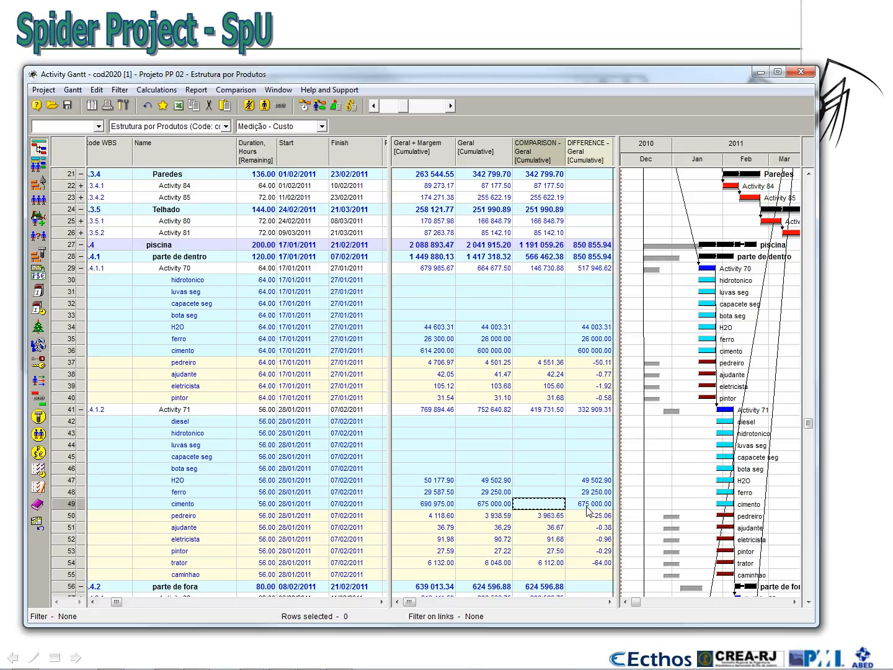
{"action": "left_click", "coordinate": [487, 481]}
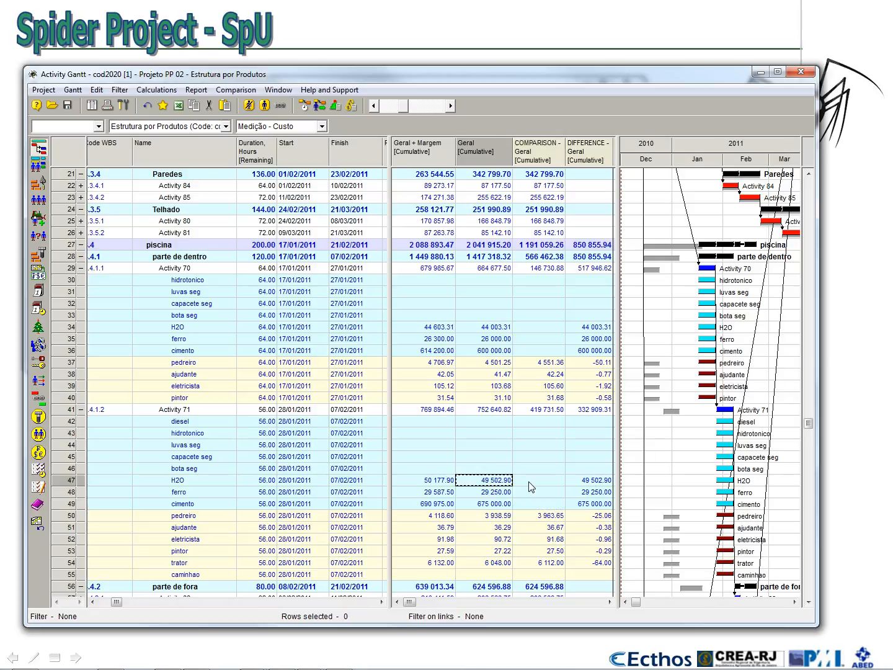
{"action": "left_click", "coordinate": [591, 482]}
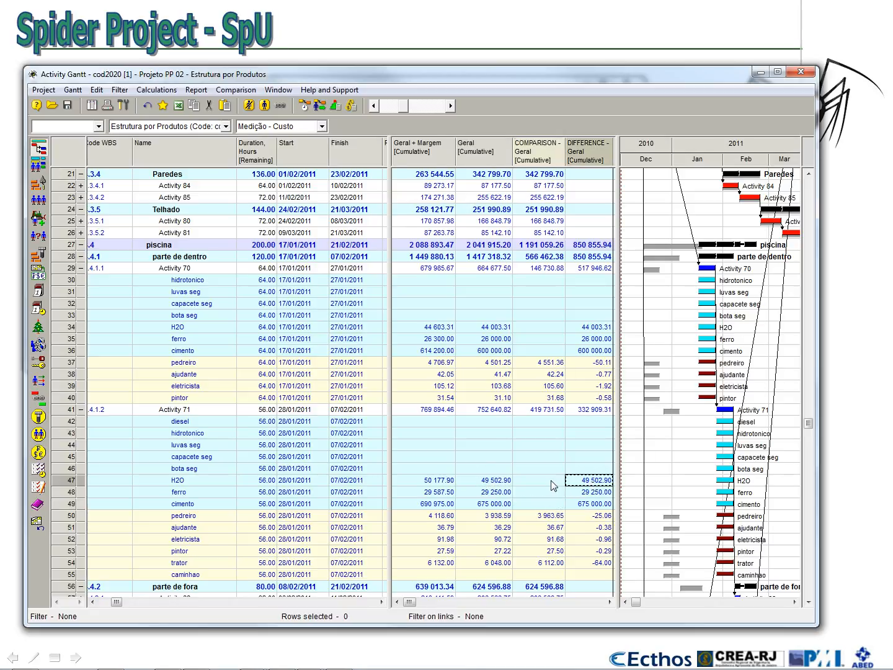
{"action": "left_click", "coordinate": [551, 482]}
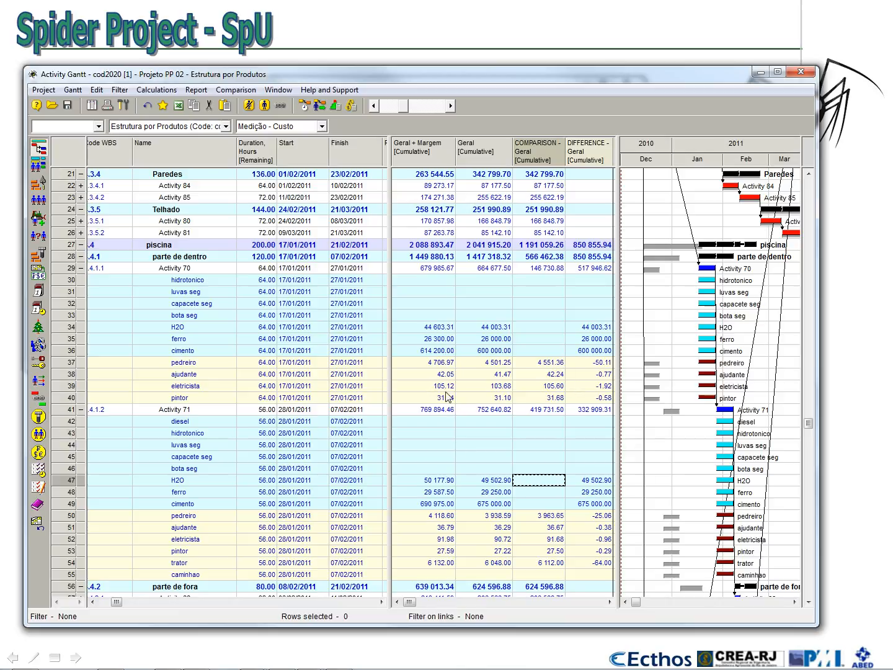
{"action": "left_click", "coordinate": [198, 482]}
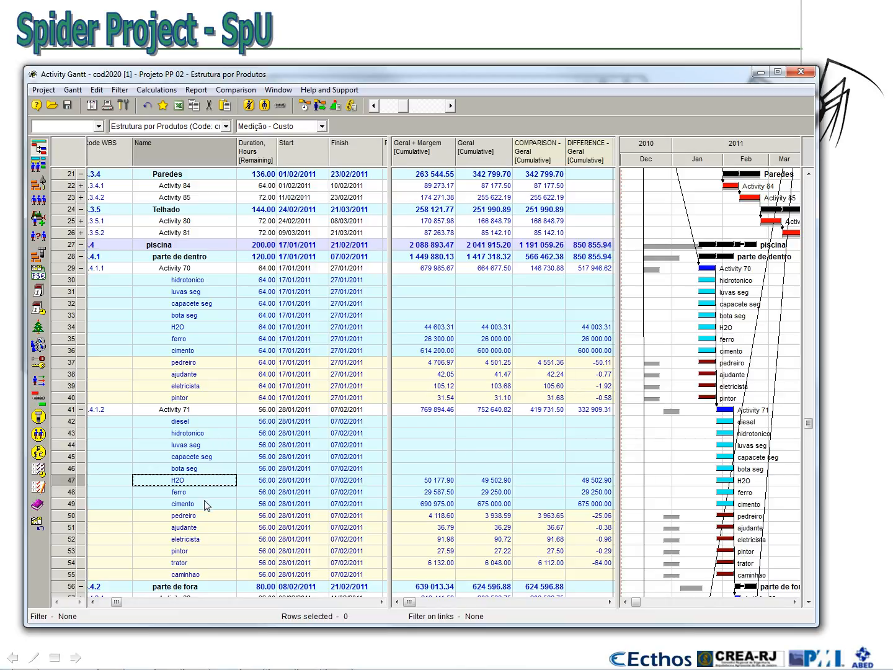
Collapse the materials and resource assignments of Activity 70 and Activity 71 under parte de dentro.
{"action": "right_click", "coordinate": [66, 270]}
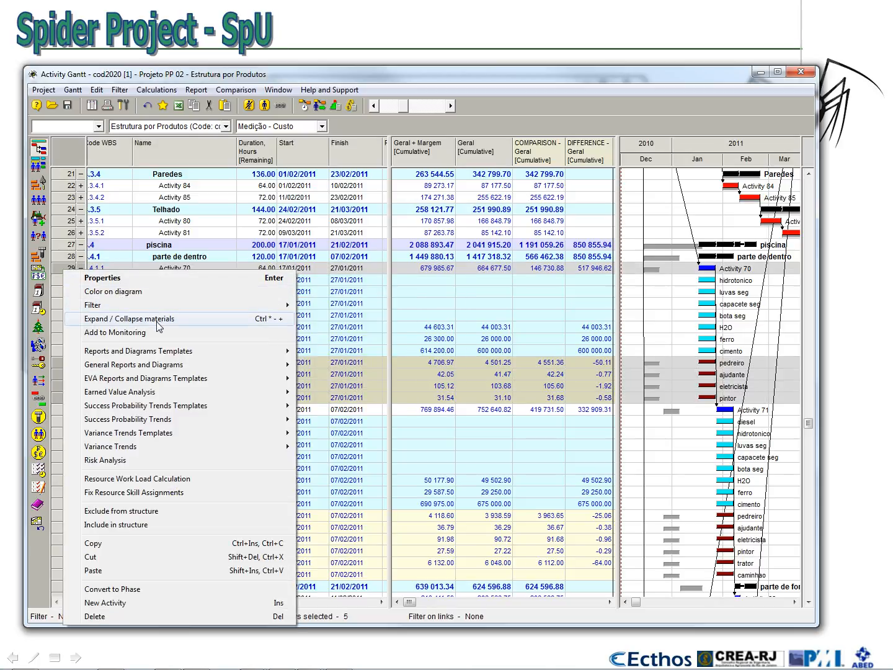
{"action": "left_click", "coordinate": [158, 318]}
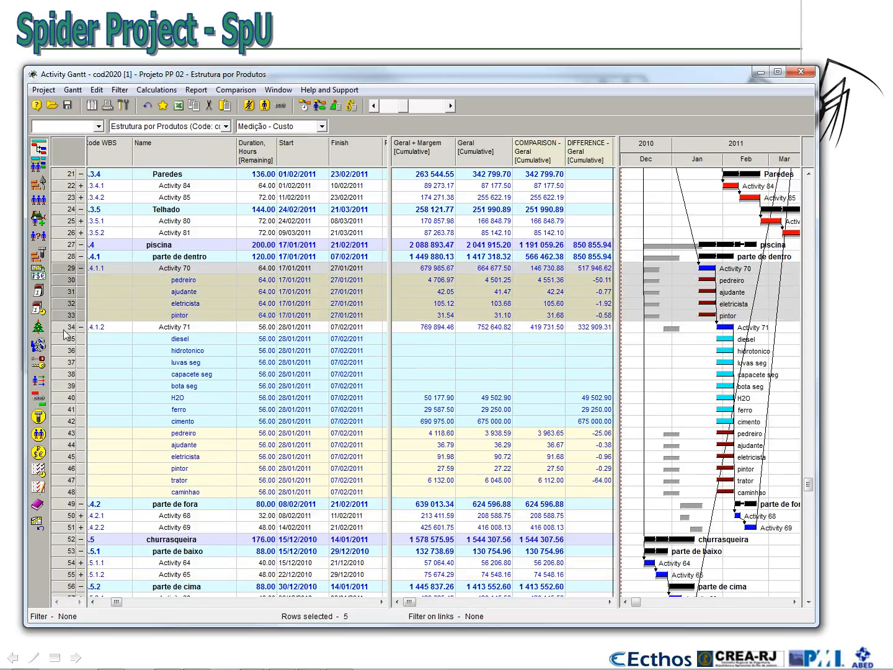
{"action": "right_click", "coordinate": [65, 329]}
{"action": "left_click", "coordinate": [158, 362]}
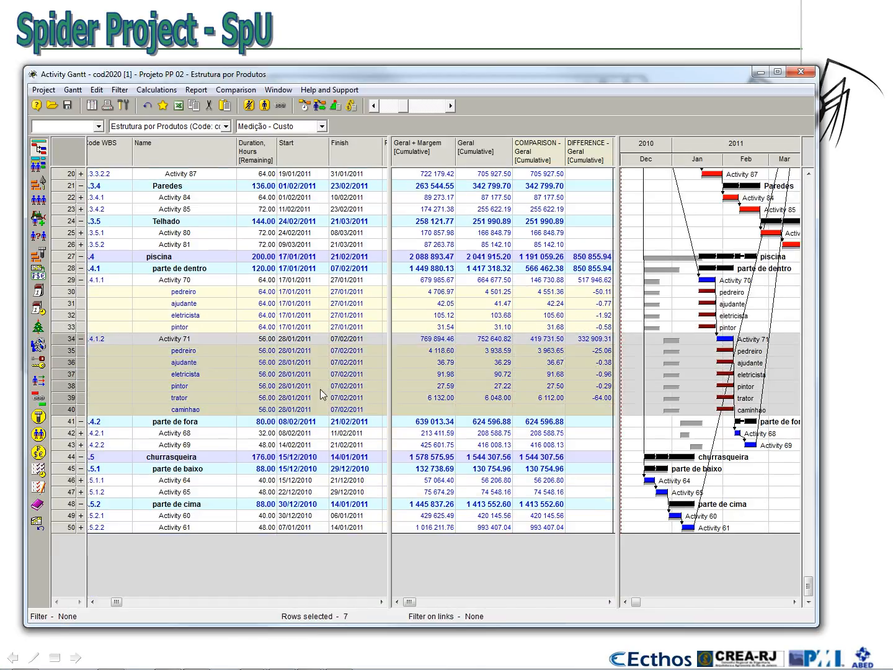
{"action": "left_click", "coordinate": [81, 281]}
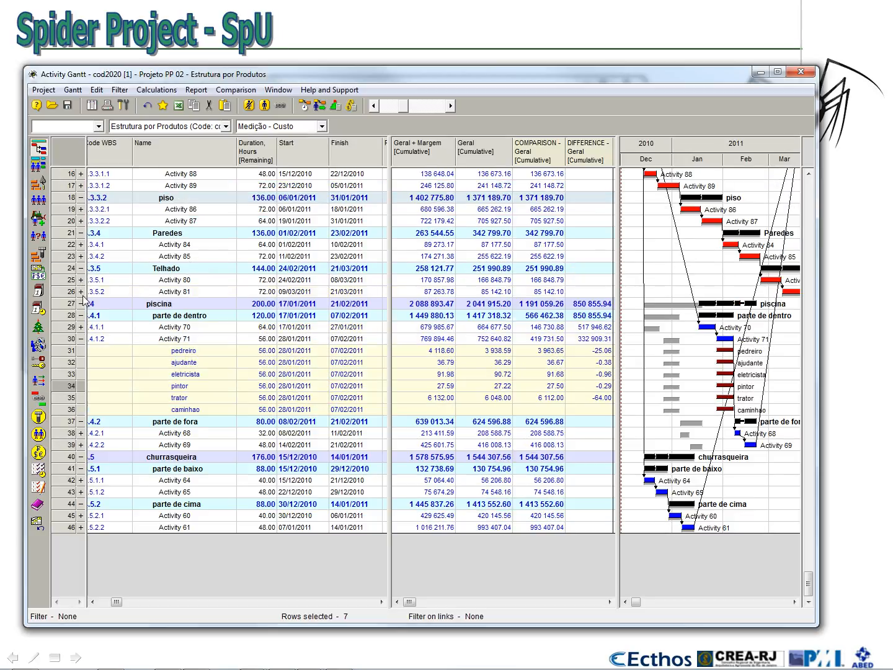
{"action": "left_click", "coordinate": [81, 339]}
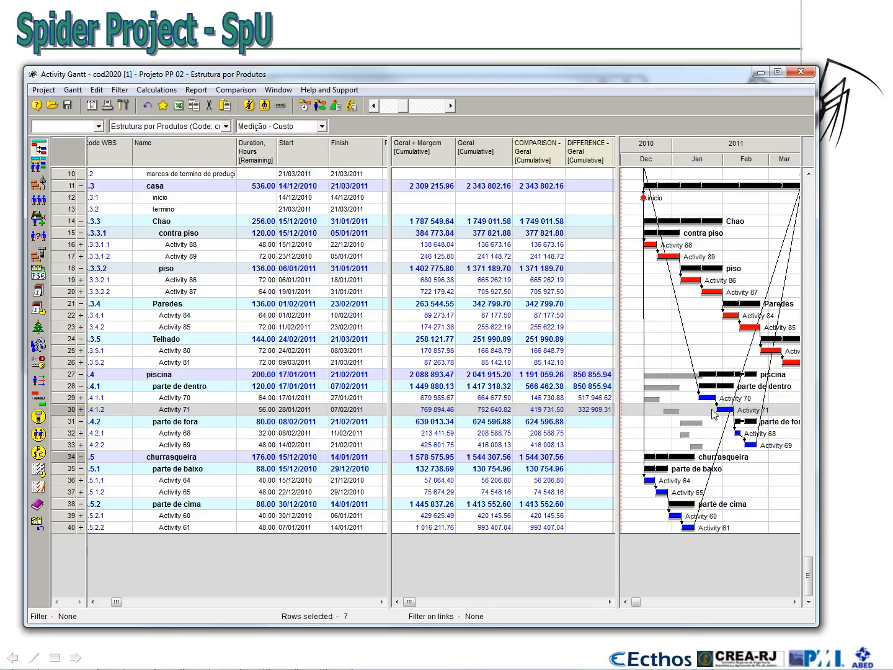
Run resource constrained scheduling with the Advanced method, prioritized by the remaining moeda estrangeira - Dollar cost component in descending order.
{"action": "left_click", "coordinate": [319, 107]}
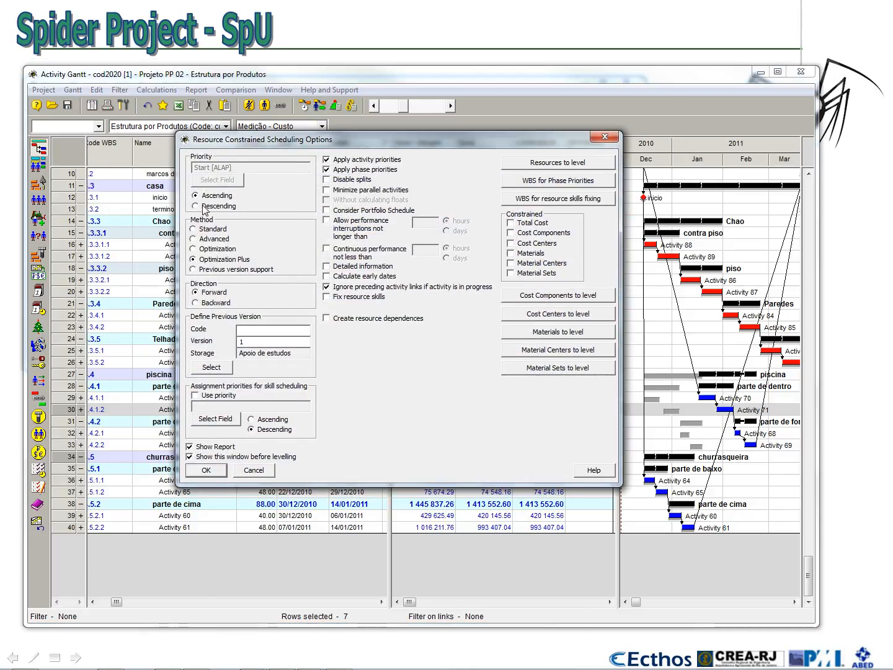
{"action": "left_click", "coordinate": [206, 240]}
{"action": "left_click", "coordinate": [220, 181]}
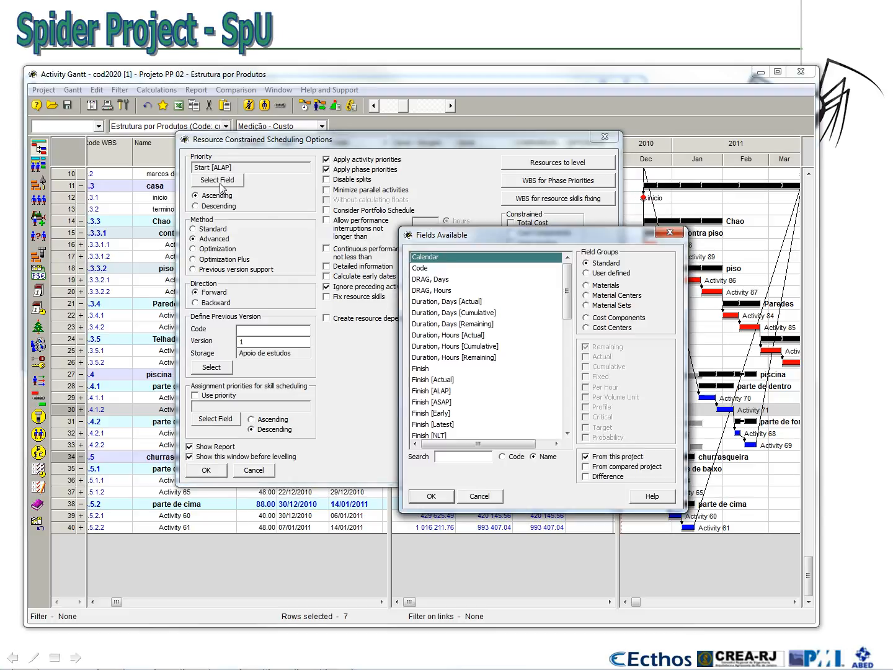
{"action": "left_click", "coordinate": [606, 328]}
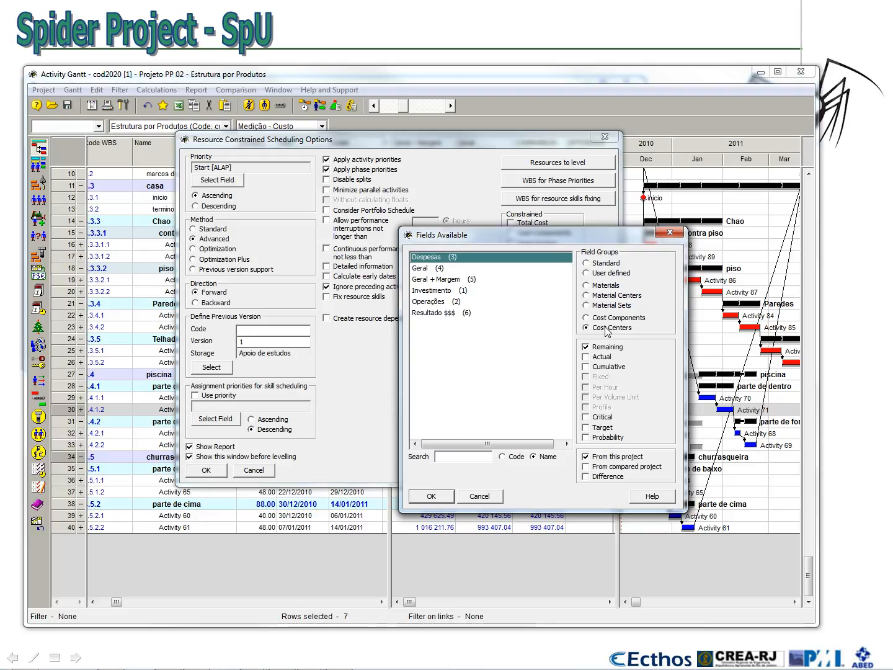
{"action": "left_click", "coordinate": [607, 319]}
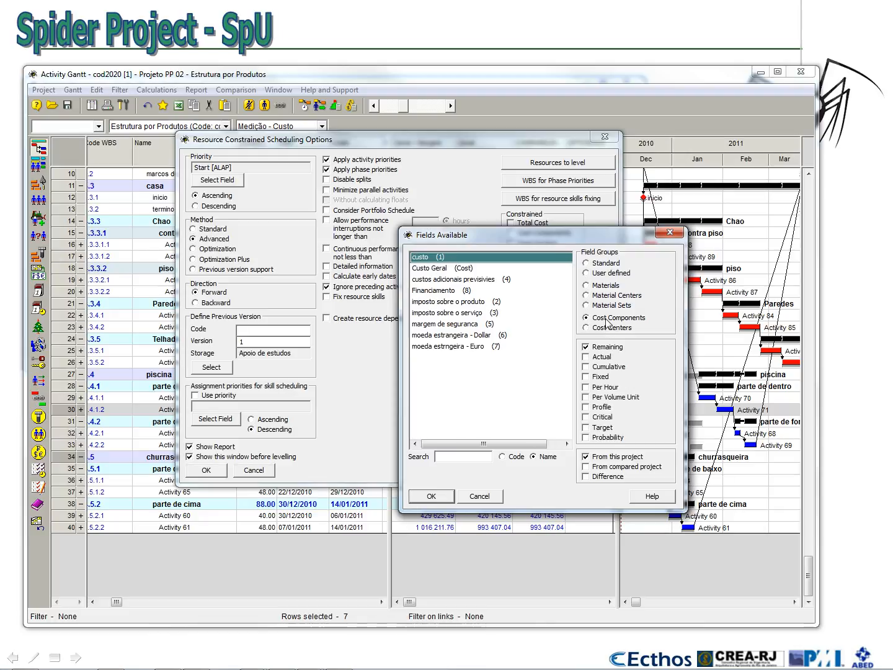
{"action": "left_click", "coordinate": [438, 337]}
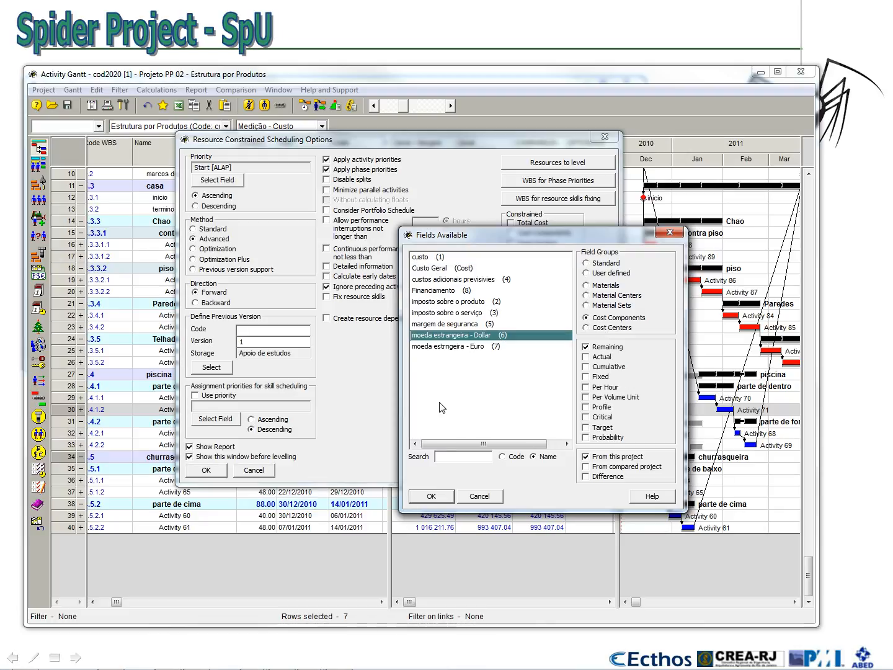
{"action": "left_click", "coordinate": [437, 496]}
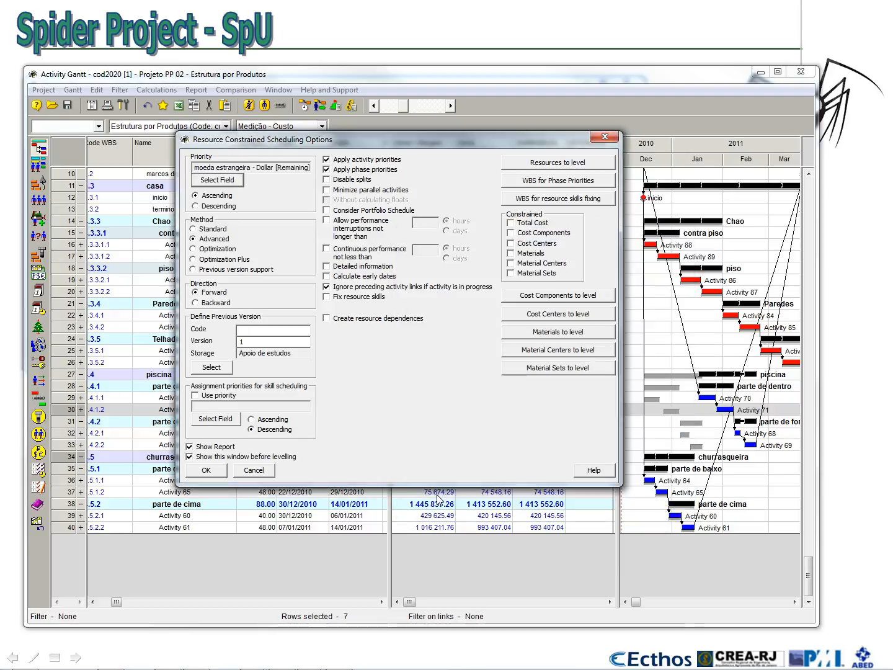
{"action": "left_click", "coordinate": [210, 207]}
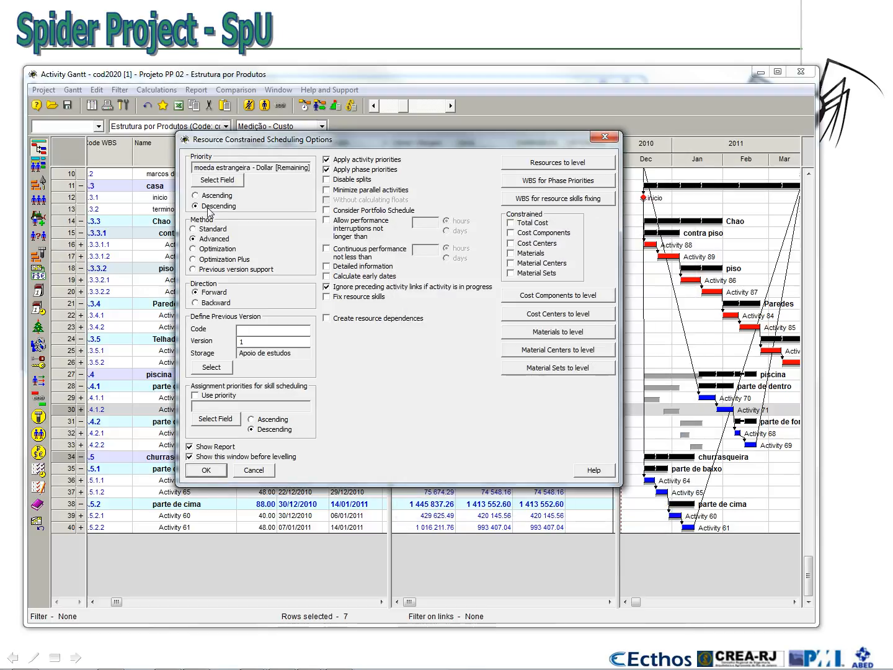
{"action": "left_click", "coordinate": [208, 470]}
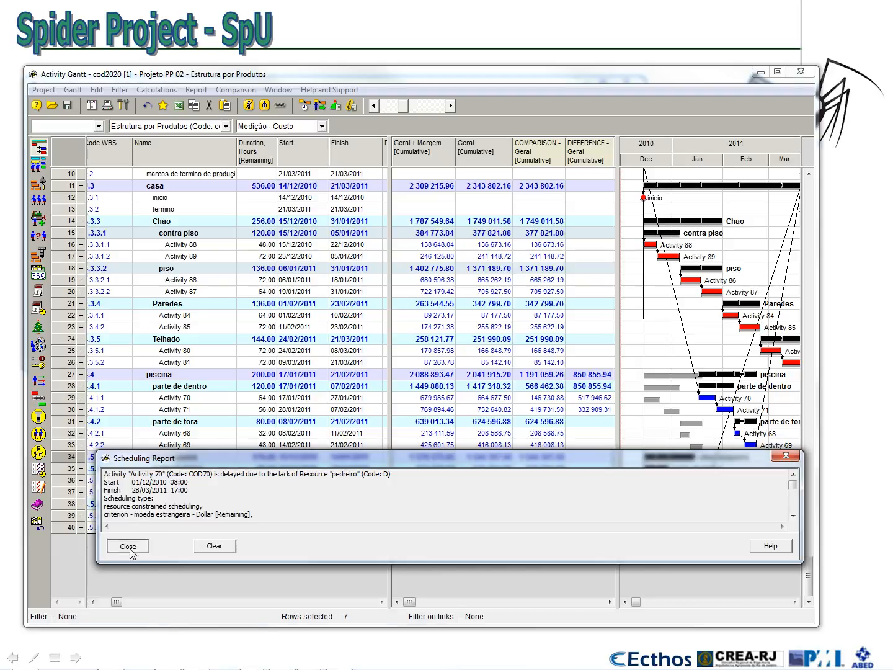
{"action": "left_click", "coordinate": [128, 547]}
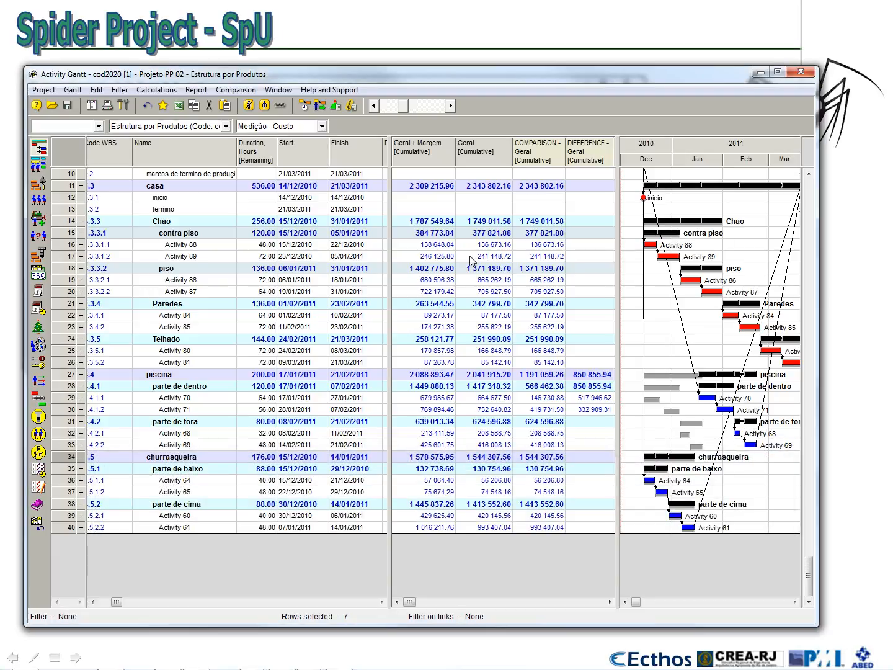
Rerun the resource constrained scheduling with the remaining amount of the Geral cost center as the priority field.
{"action": "left_click", "coordinate": [335, 105]}
{"action": "left_click", "coordinate": [217, 180]}
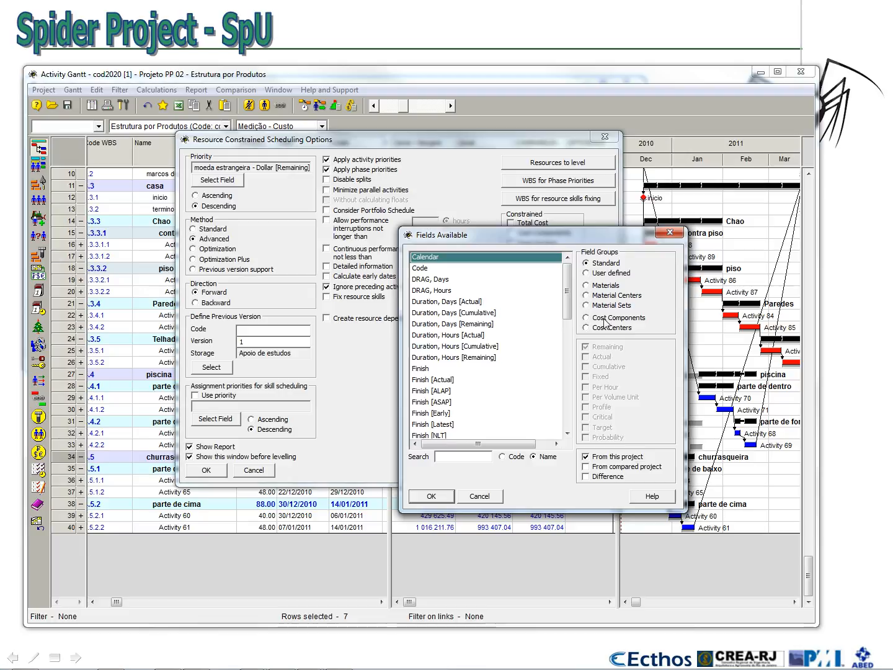
{"action": "left_click", "coordinate": [601, 331]}
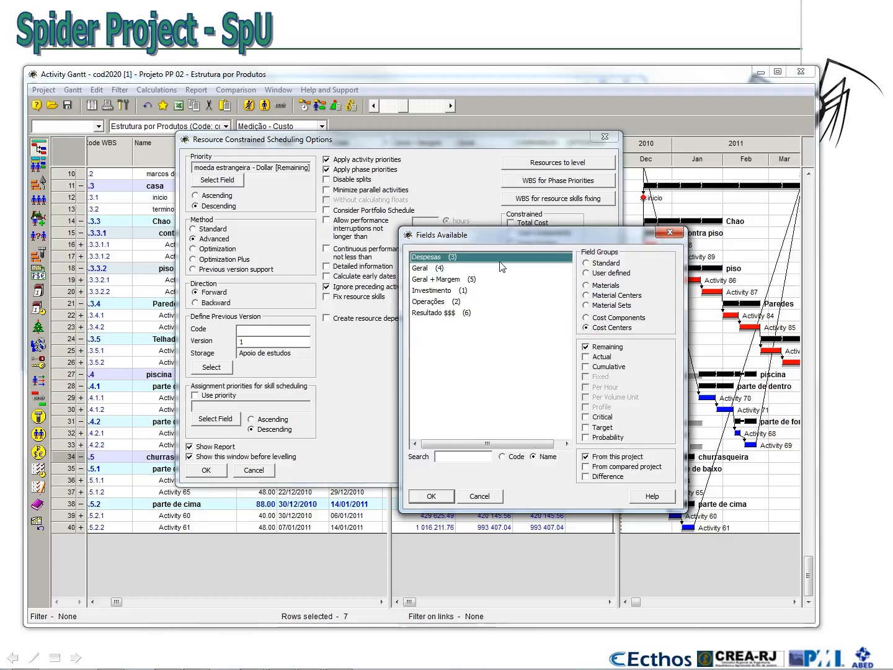
{"action": "left_click", "coordinate": [424, 271]}
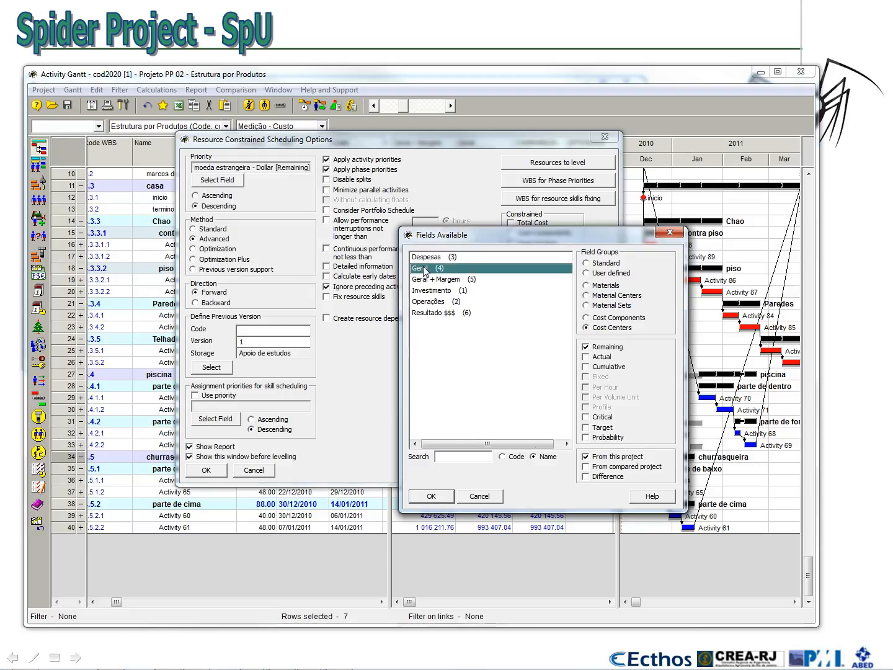
{"action": "left_click", "coordinate": [432, 496]}
{"action": "left_click", "coordinate": [206, 470]}
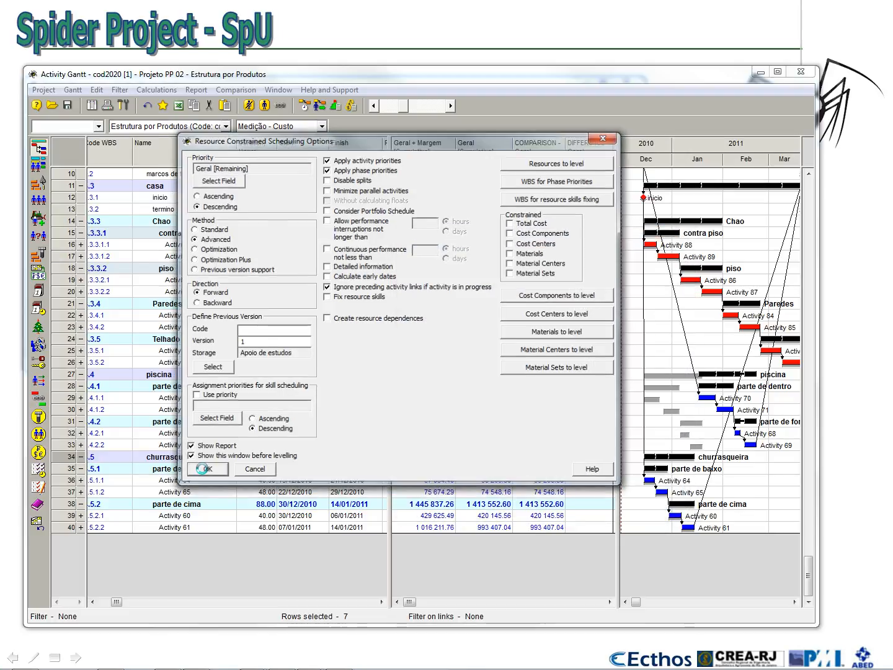
{"action": "left_click", "coordinate": [127, 545]}
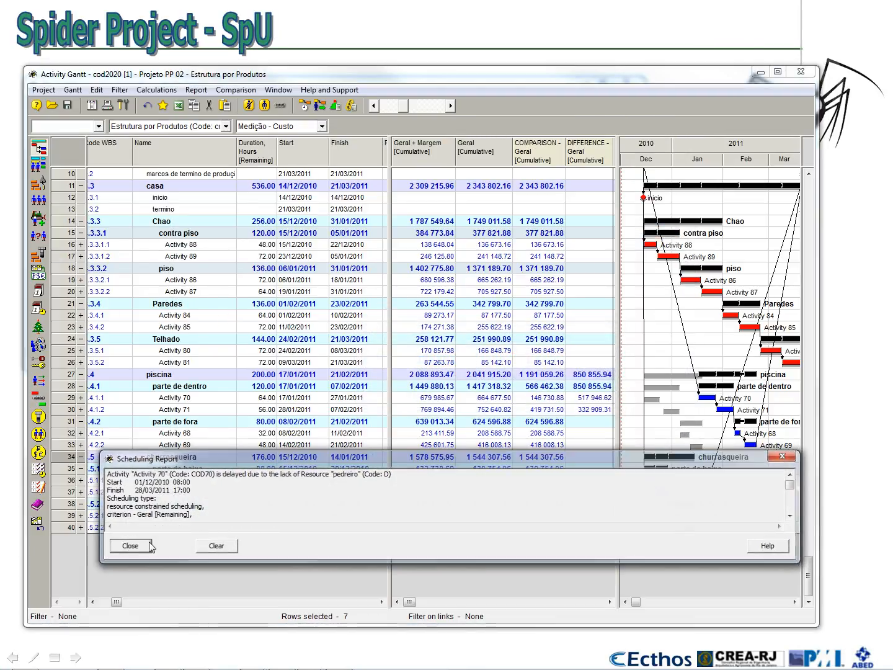
Run resource constrained scheduling again with the Optimization Plus method and dismiss the scheduling report.
{"action": "left_click", "coordinate": [320, 106]}
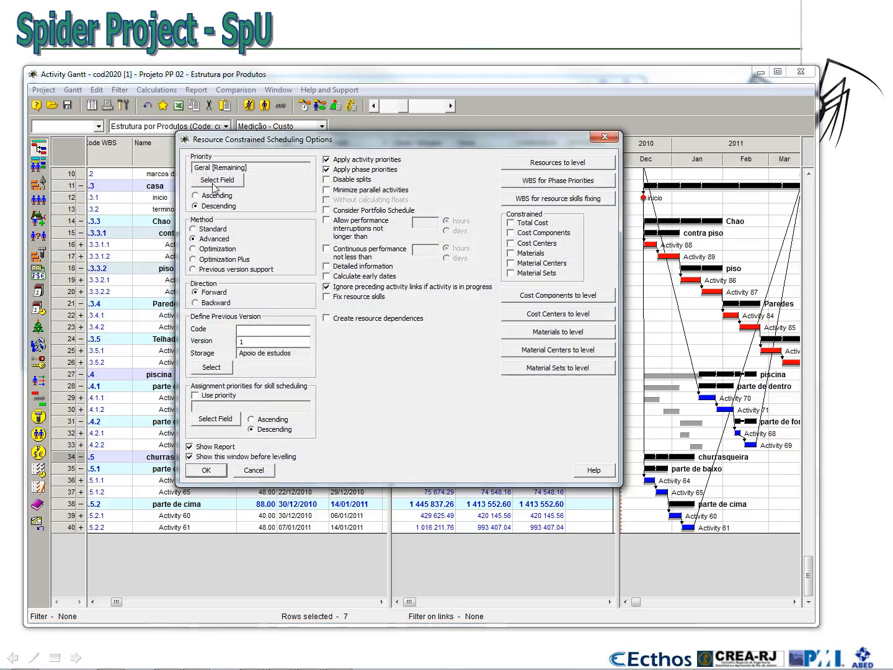
{"action": "left_click", "coordinate": [204, 259]}
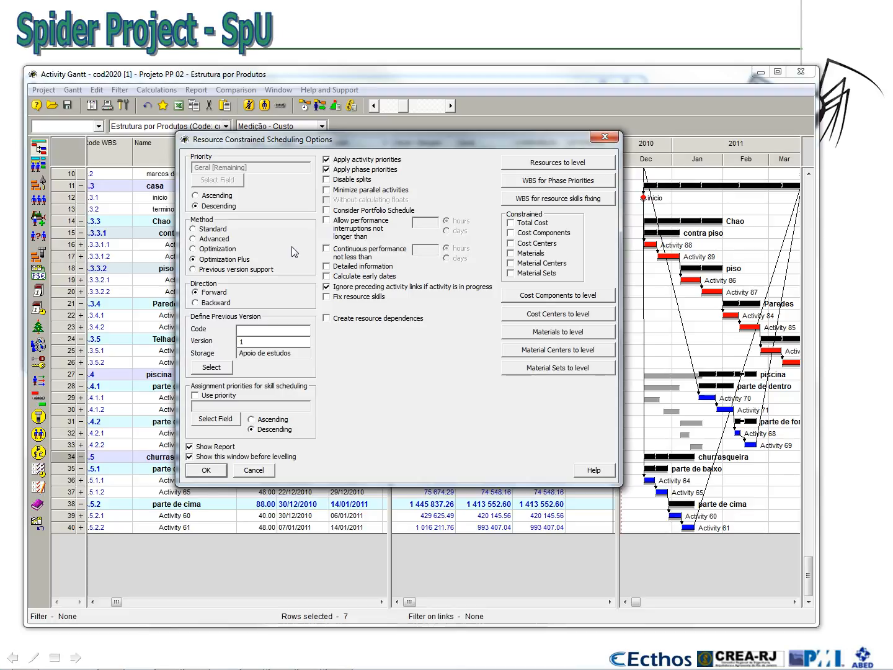
{"action": "left_click", "coordinate": [210, 472]}
{"action": "left_click", "coordinate": [138, 547]}
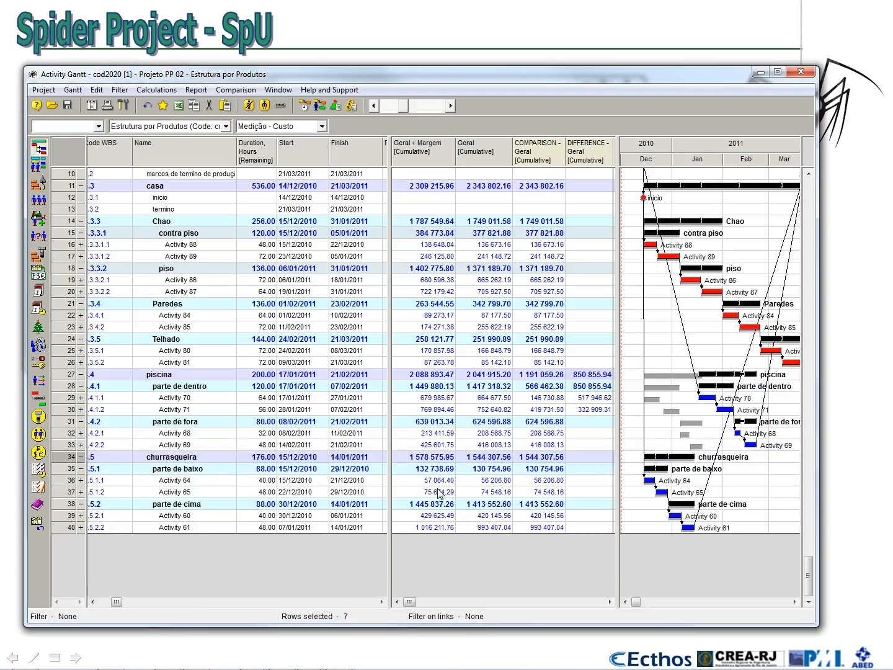
Show the Activity Gantt in the Fluxo de Desembolso configuration.
{"action": "mouse_move", "coordinate": [378, 669]}
{"action": "left_click", "coordinate": [322, 126]}
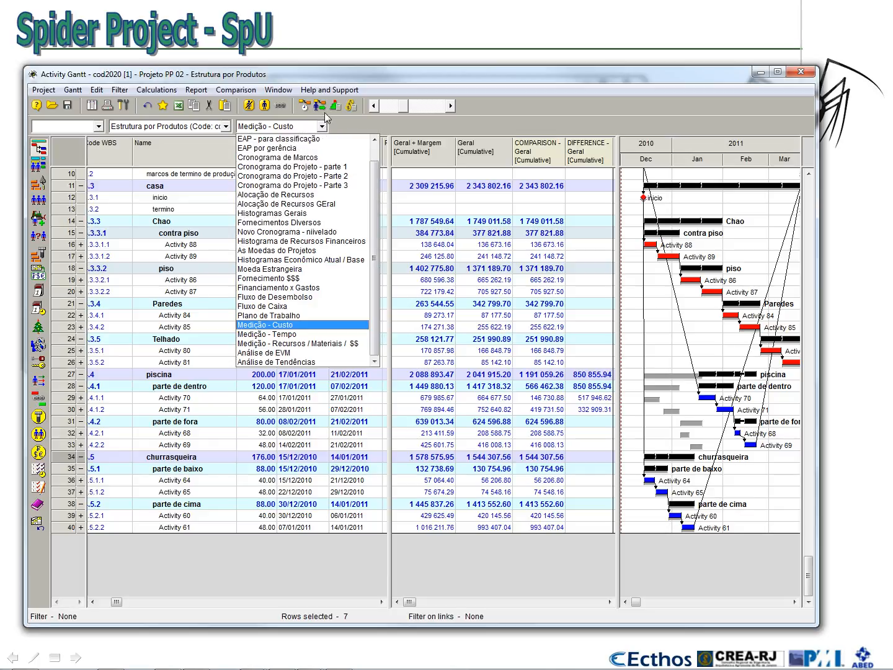
{"action": "left_click", "coordinate": [327, 296]}
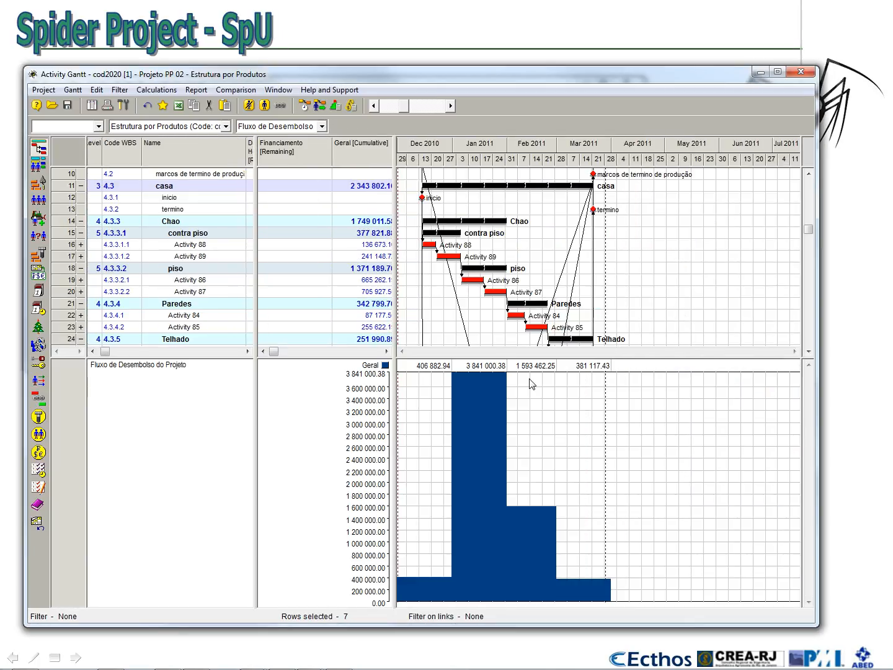
Add the baseline of the Geral cost center to the contents of the Fluxo de Desembolso do Projeto diagram.
{"action": "right_click", "coordinate": [544, 404]}
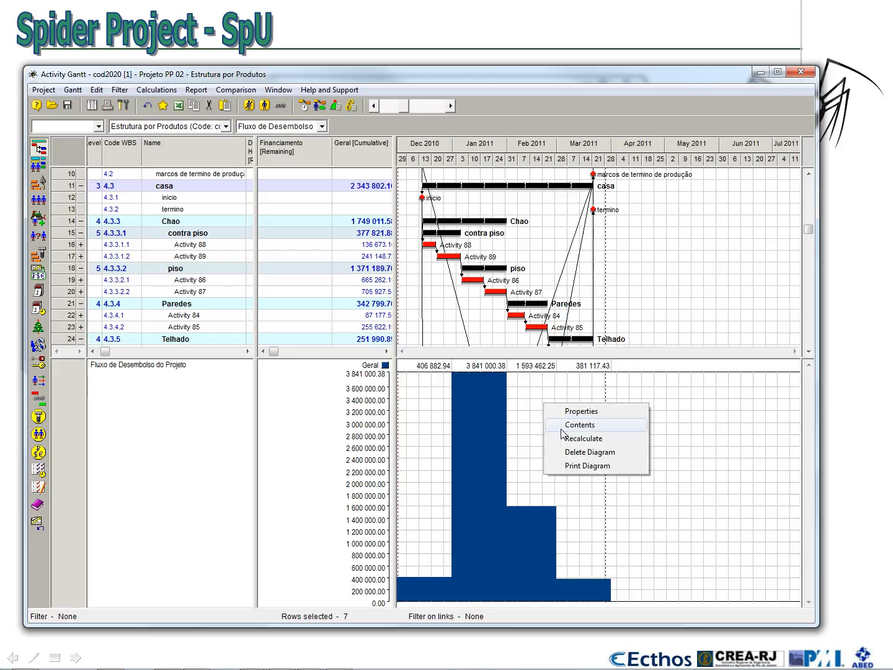
{"action": "left_click", "coordinate": [564, 425]}
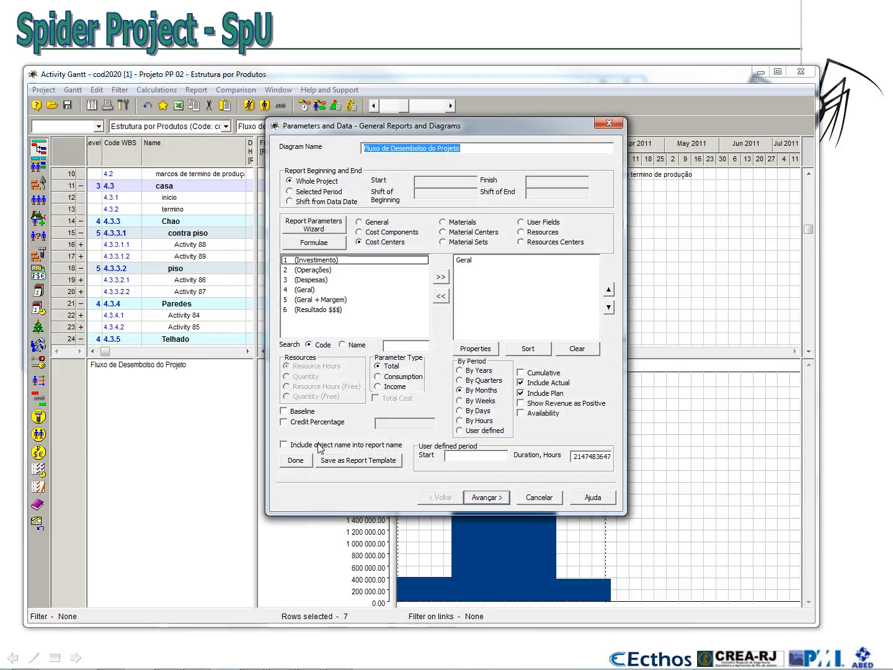
{"action": "left_click", "coordinate": [300, 412]}
{"action": "left_click", "coordinate": [304, 295]}
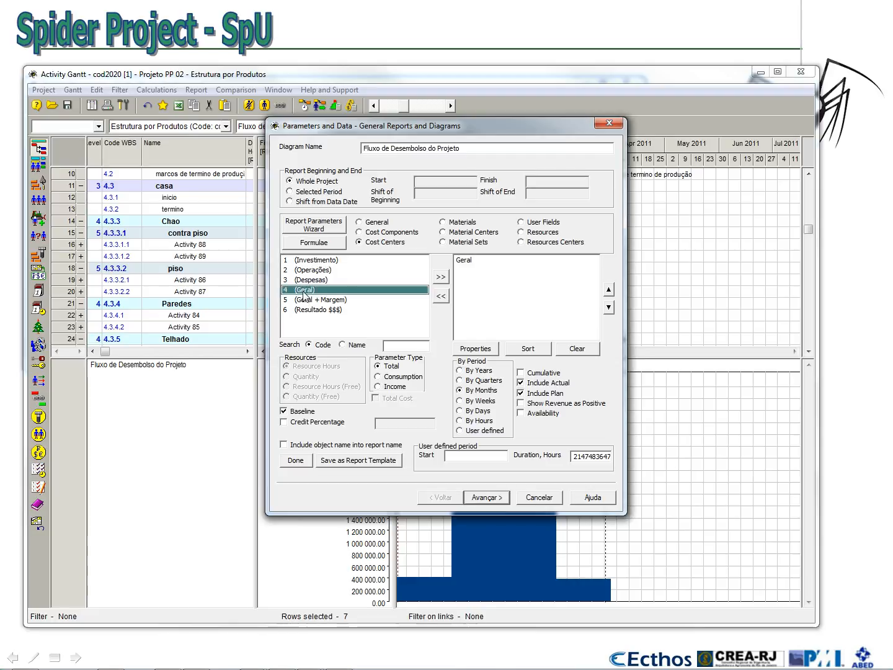
{"action": "double_click", "coordinate": [304, 295]}
{"action": "left_click", "coordinate": [305, 460]}
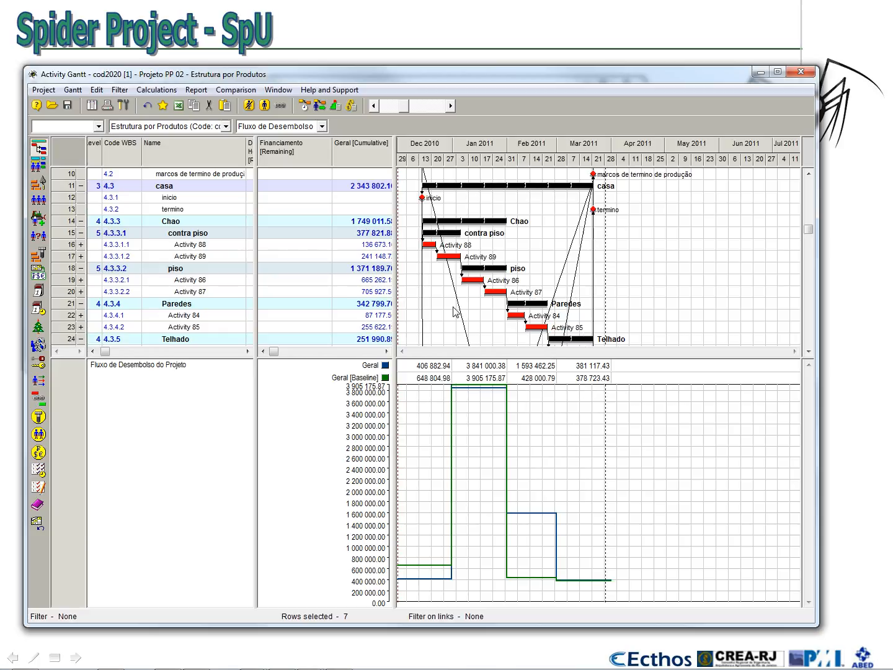
In the Plano de Trabalho configuration, review the resources, materials and cost centers chosen for leveling, and close the Activity Gantt.
{"action": "left_click", "coordinate": [261, 127]}
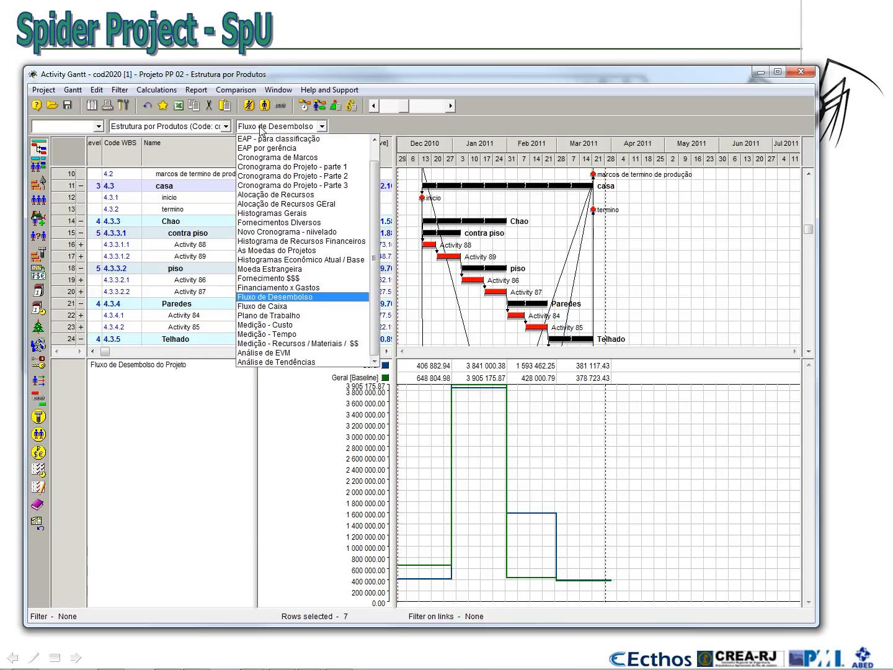
{"action": "left_click", "coordinate": [297, 316]}
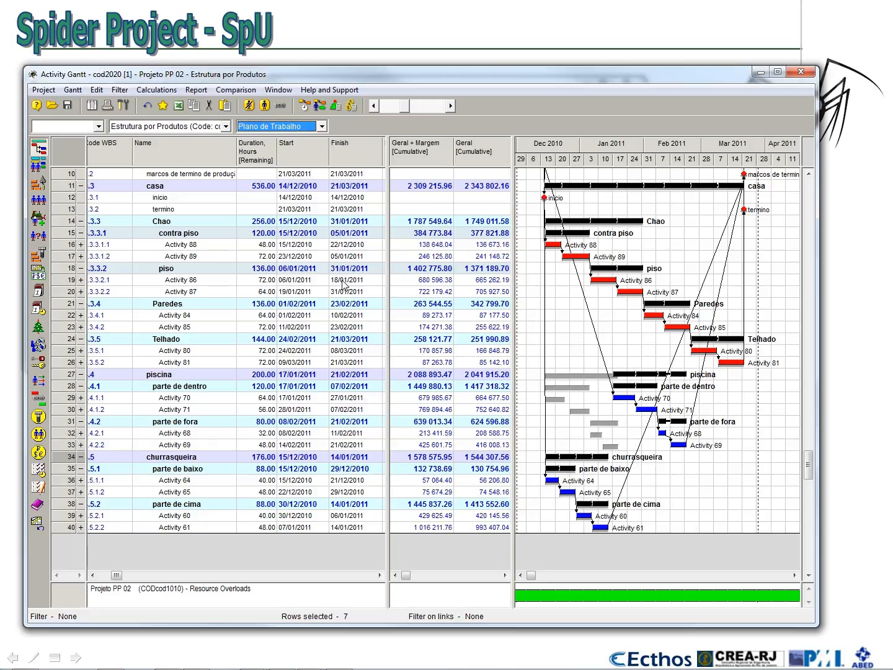
{"action": "left_click", "coordinate": [320, 106]}
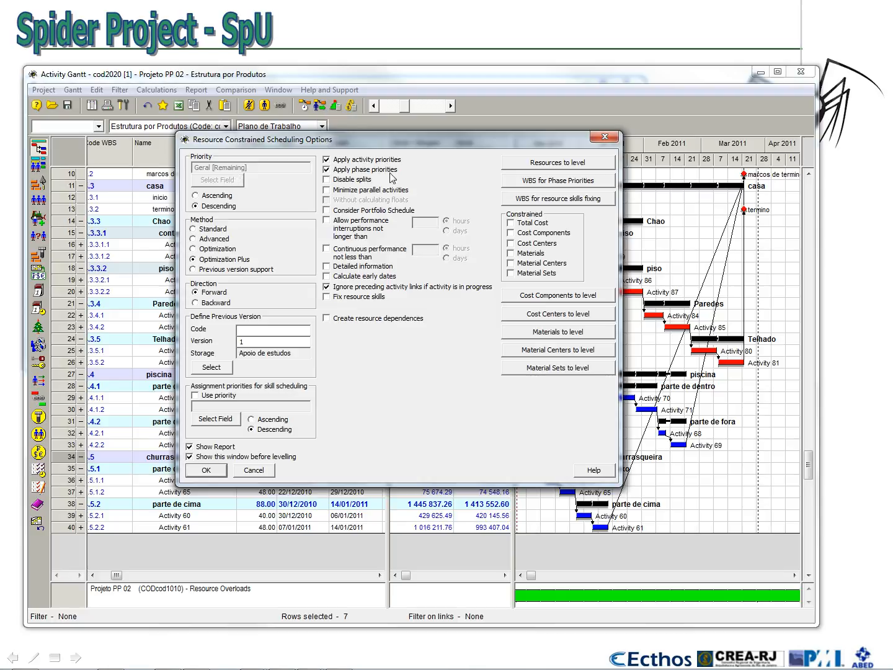
{"action": "left_click", "coordinate": [563, 166]}
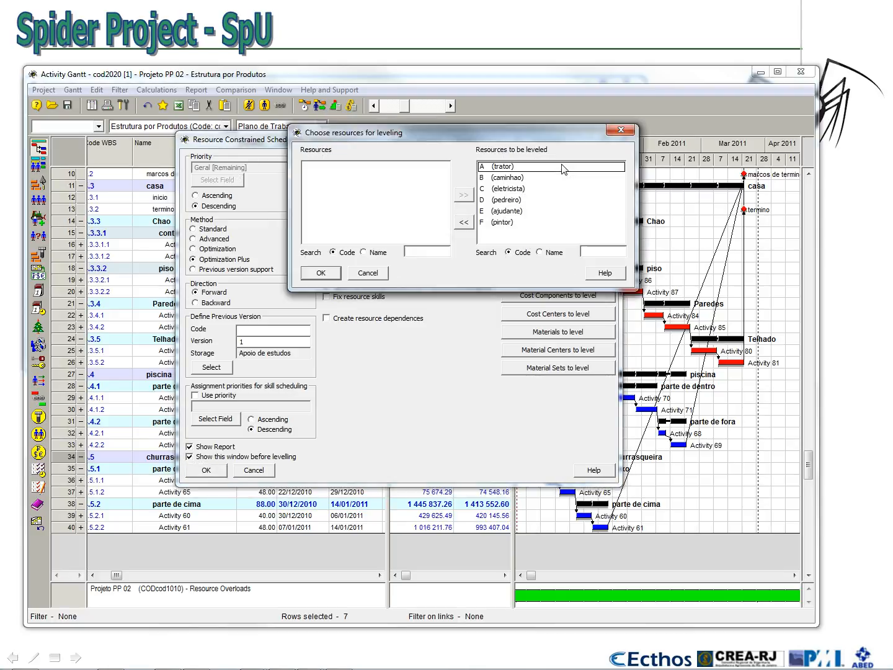
{"action": "left_click", "coordinate": [363, 275]}
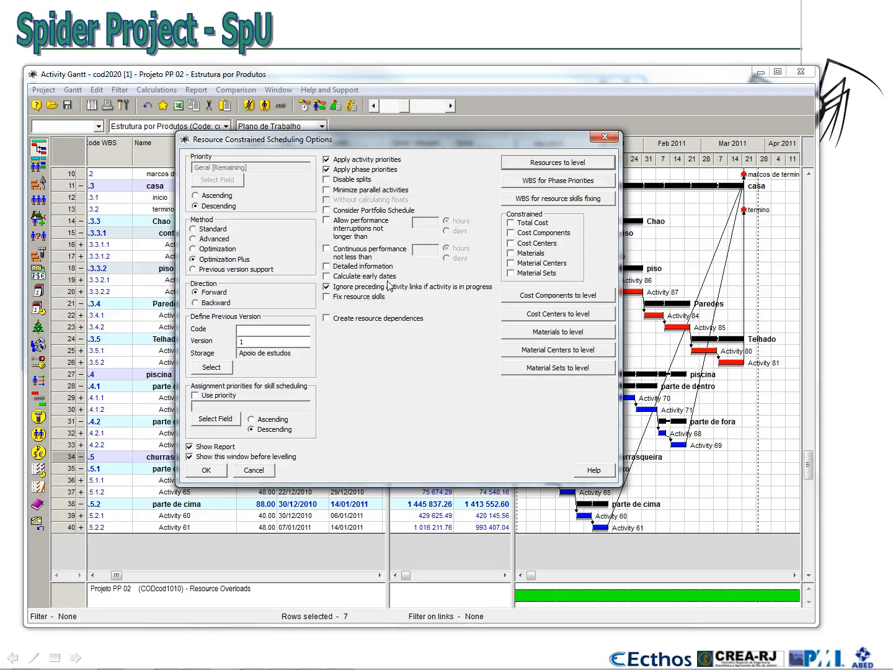
{"action": "left_click", "coordinate": [516, 333]}
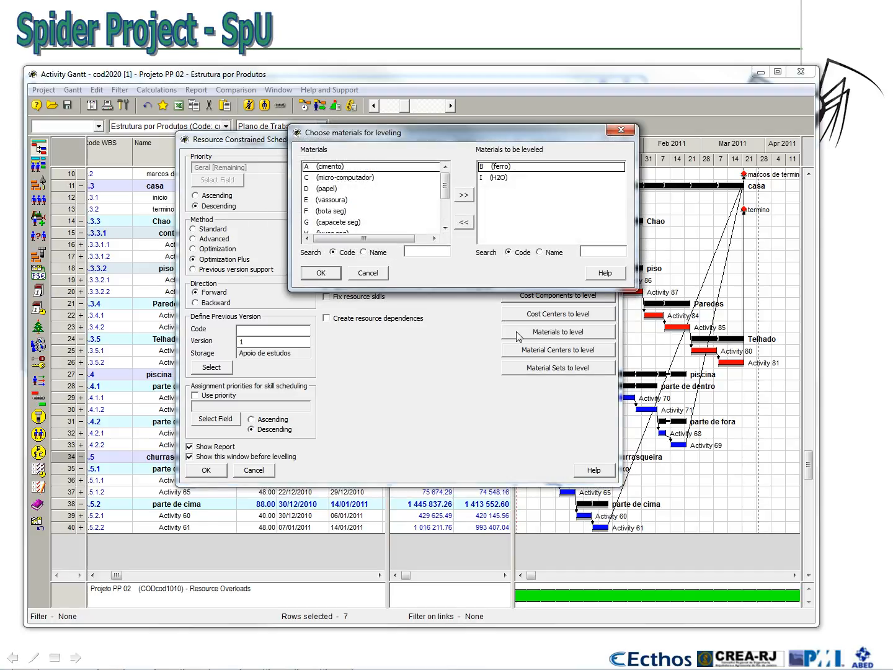
{"action": "left_click", "coordinate": [368, 273]}
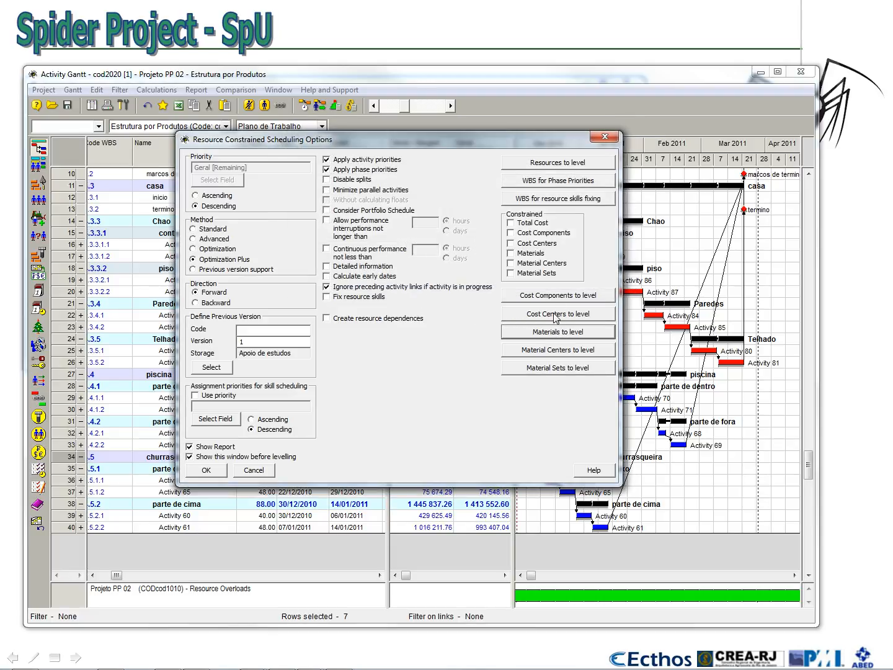
{"action": "left_click", "coordinate": [555, 314]}
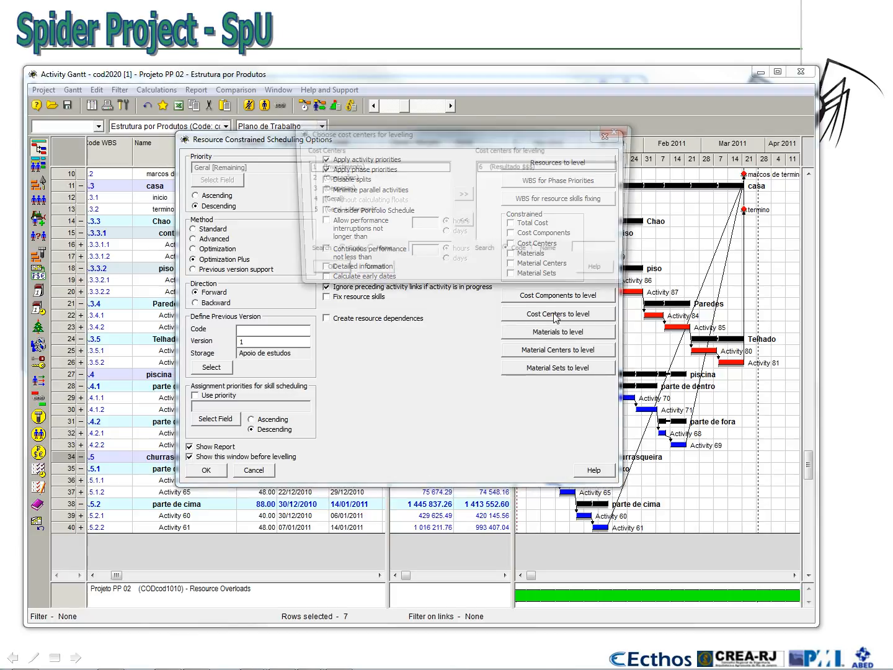
{"action": "left_click", "coordinate": [518, 166]}
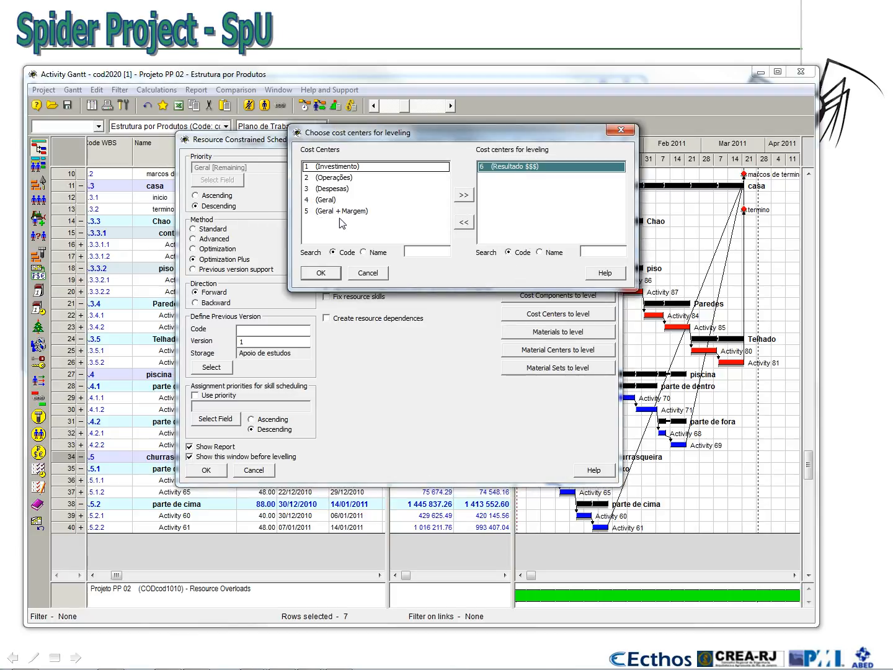
{"action": "left_click", "coordinate": [376, 273]}
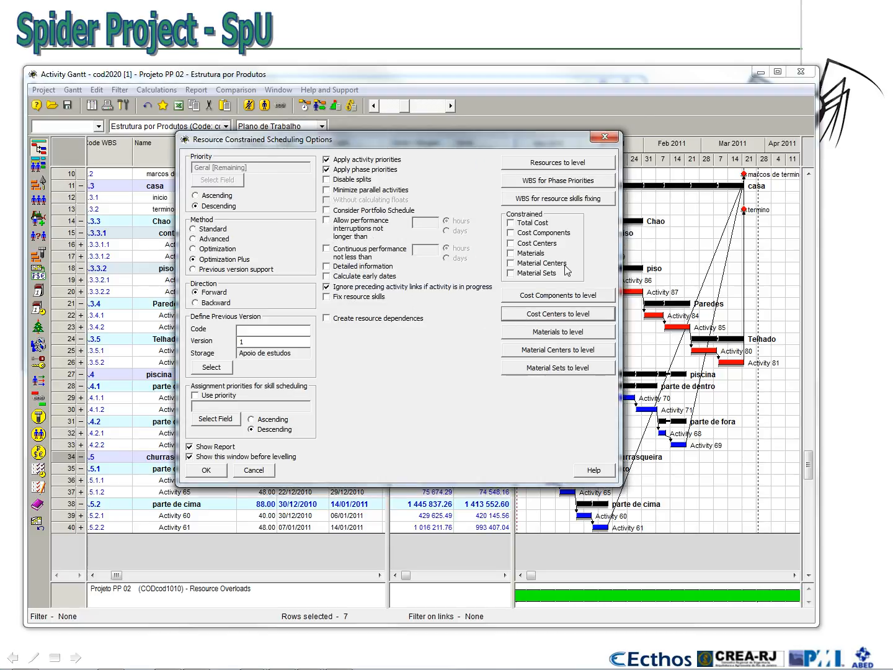
{"action": "left_click", "coordinate": [603, 139]}
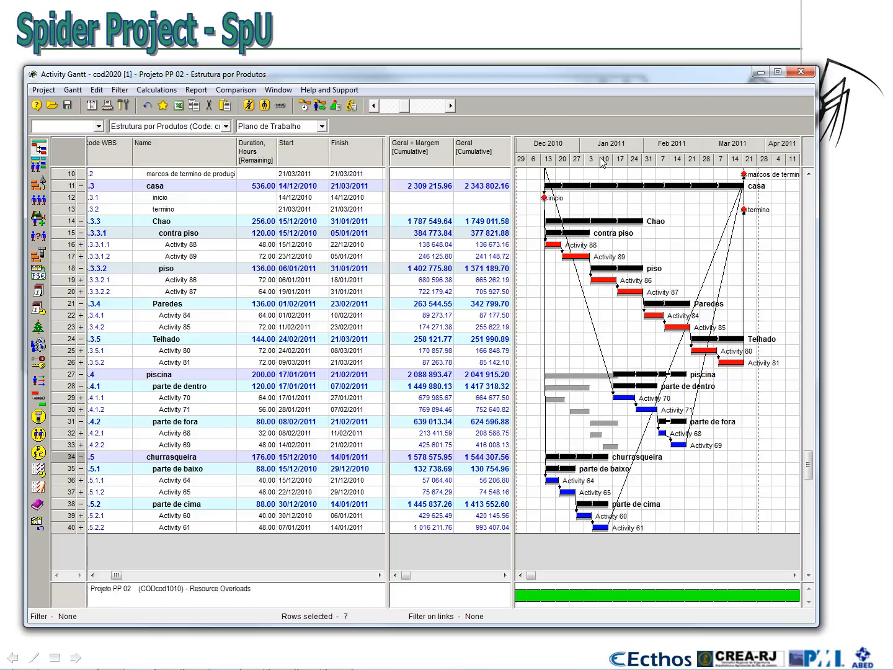
{"action": "left_click", "coordinate": [799, 72]}
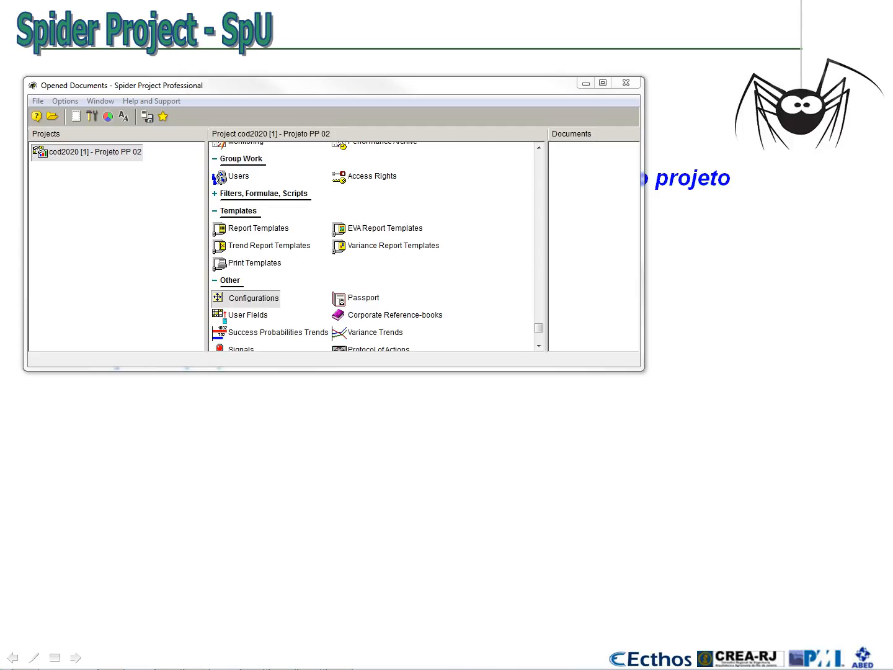
Switch to Paint and draw two stacked black rectangles beside the configurations list, about 183 × 112 px and 360 × 54 px.
{"action": "mouse_move", "coordinate": [0, 149]}
{"action": "left_mouse_down"}
{"action": "mouse_move", "coordinate": [550, 146]}
{"action": "mouse_move", "coordinate": [590, 60]}
{"action": "mouse_move", "coordinate": [562, 49]}
{"action": "left_mouse_up"}
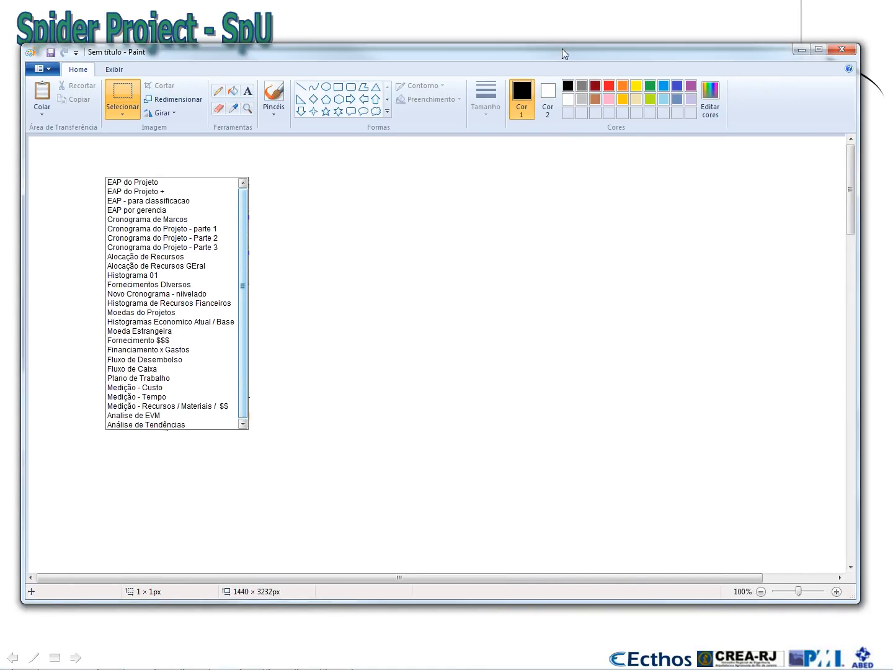
{"action": "left_click", "coordinate": [338, 86]}
{"action": "left_click_drag", "start_coordinate": [344, 181], "coordinate": [458, 250]}
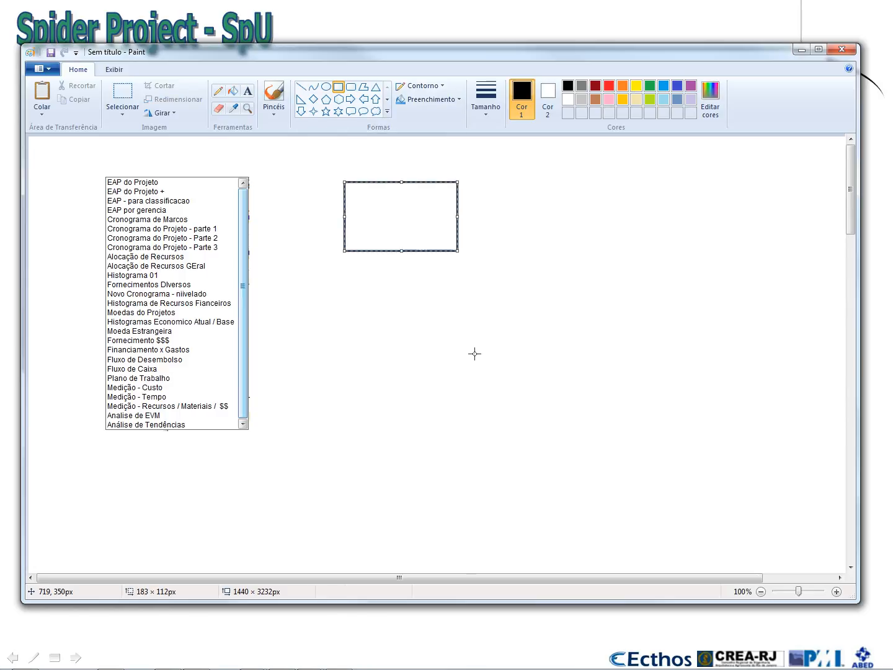
{"action": "left_click", "coordinate": [353, 272]}
{"action": "left_click_drag", "start_coordinate": [345, 258], "coordinate": [568, 292]}
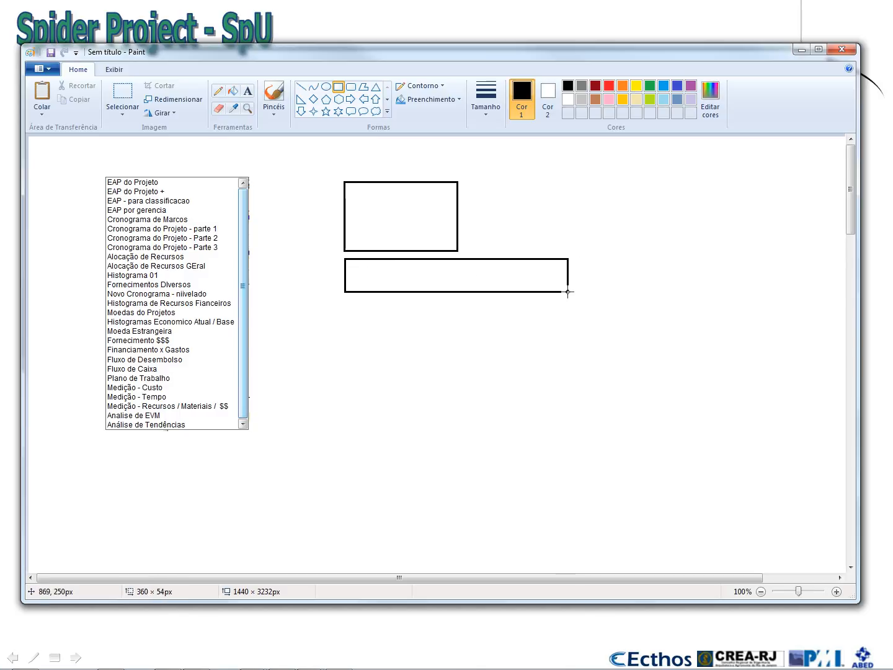
{"action": "left_click_drag", "start_coordinate": [568, 292], "coordinate": [568, 291]}
Draw two progressively wider black rectangles below the existing ones, the last about 628 × 60 px.
{"action": "left_click", "coordinate": [556, 326]}
{"action": "mouse_move", "coordinate": [345, 297]}
{"action": "left_mouse_down"}
{"action": "mouse_move", "coordinate": [353, 316]}
{"action": "mouse_move", "coordinate": [381, 329]}
{"action": "mouse_move", "coordinate": [572, 333]}
{"action": "left_mouse_up"}
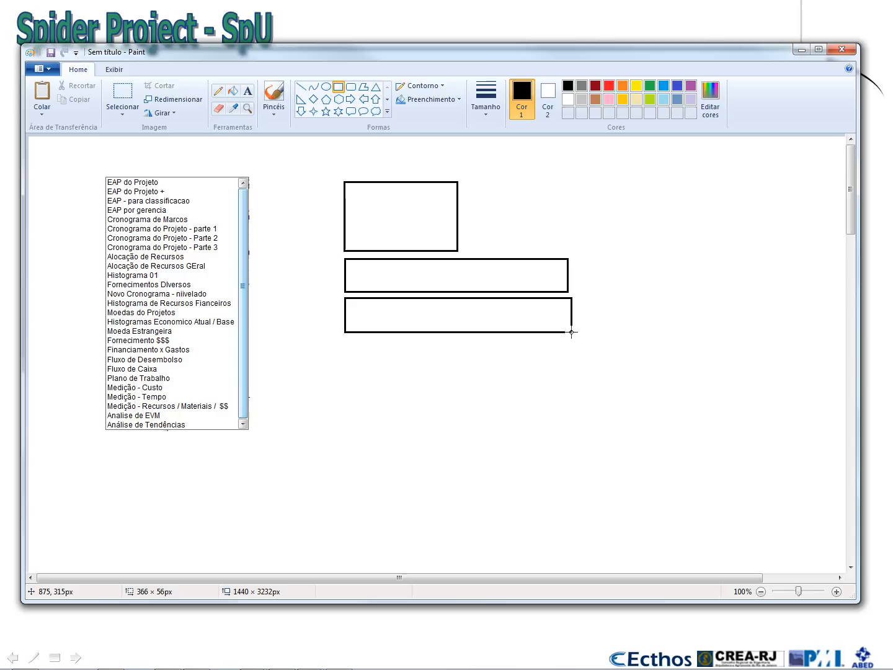
{"action": "left_click_drag", "start_coordinate": [571, 333], "coordinate": [572, 333]}
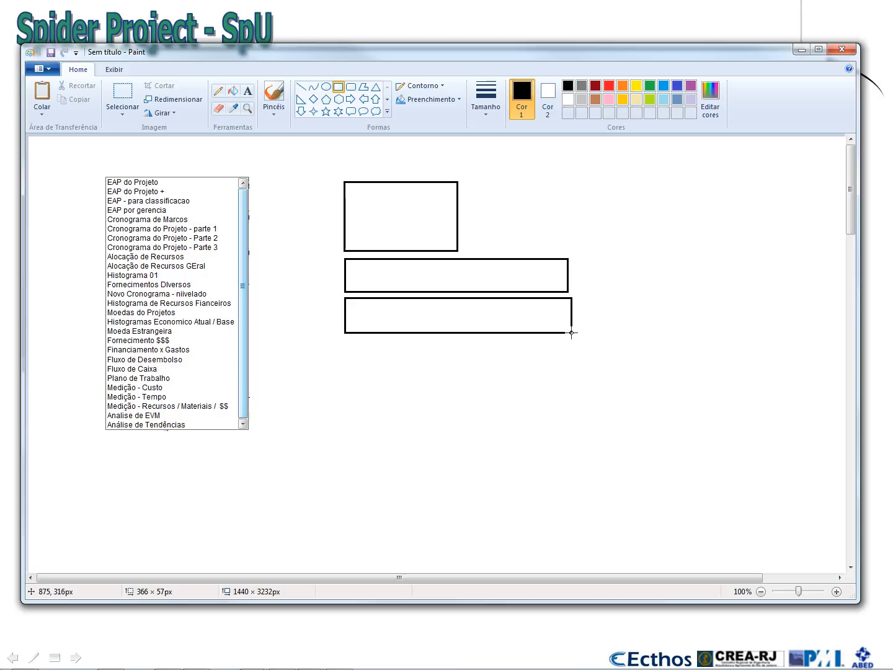
{"action": "left_click_drag", "start_coordinate": [572, 333], "coordinate": [649, 332]}
{"action": "left_click", "coordinate": [519, 375]}
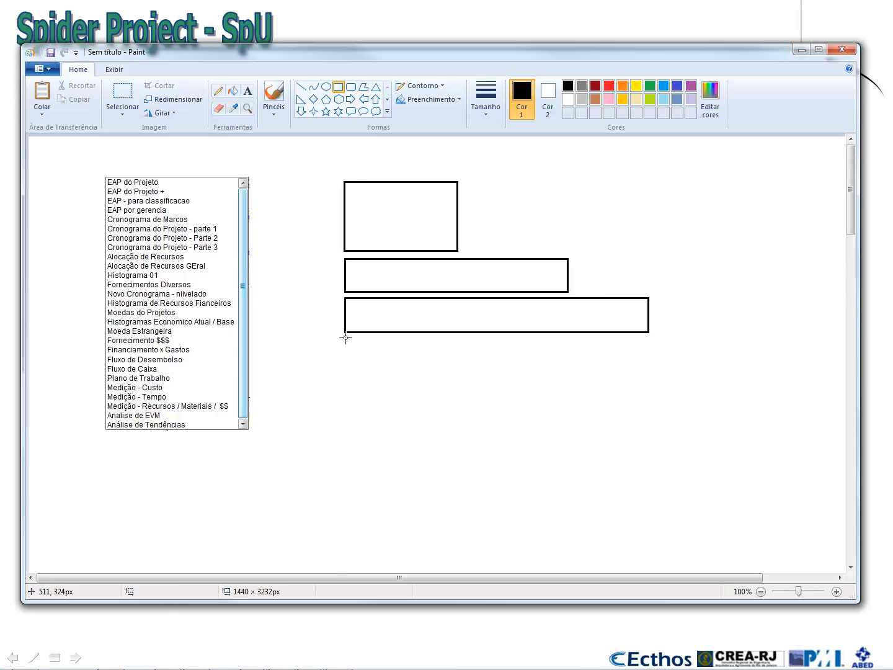
{"action": "mouse_move", "coordinate": [346, 338]}
{"action": "left_mouse_down"}
{"action": "mouse_move", "coordinate": [576, 376]}
{"action": "mouse_move", "coordinate": [733, 374]}
{"action": "left_mouse_up"}
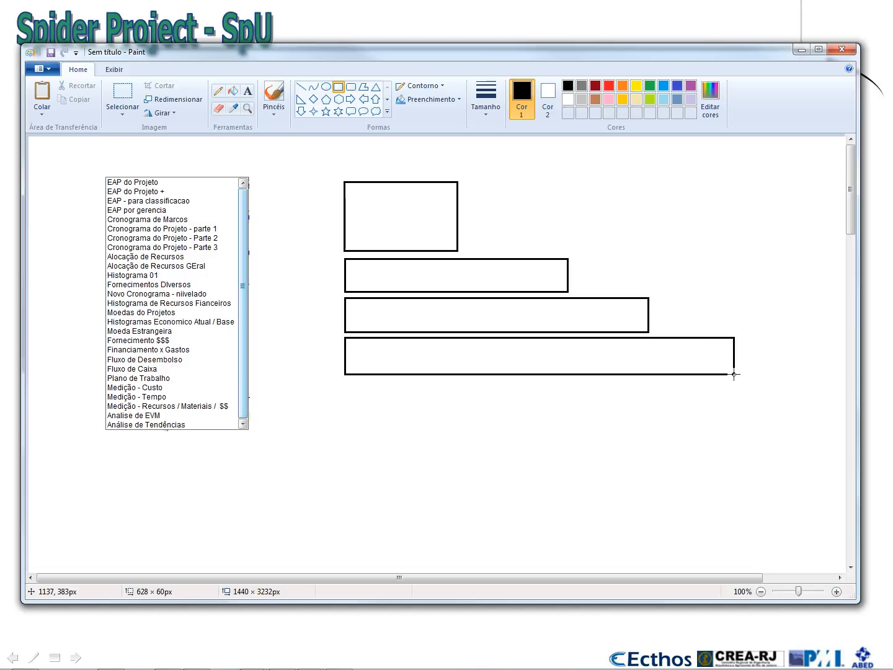
{"action": "left_click_drag", "start_coordinate": [734, 374], "coordinate": [733, 374]}
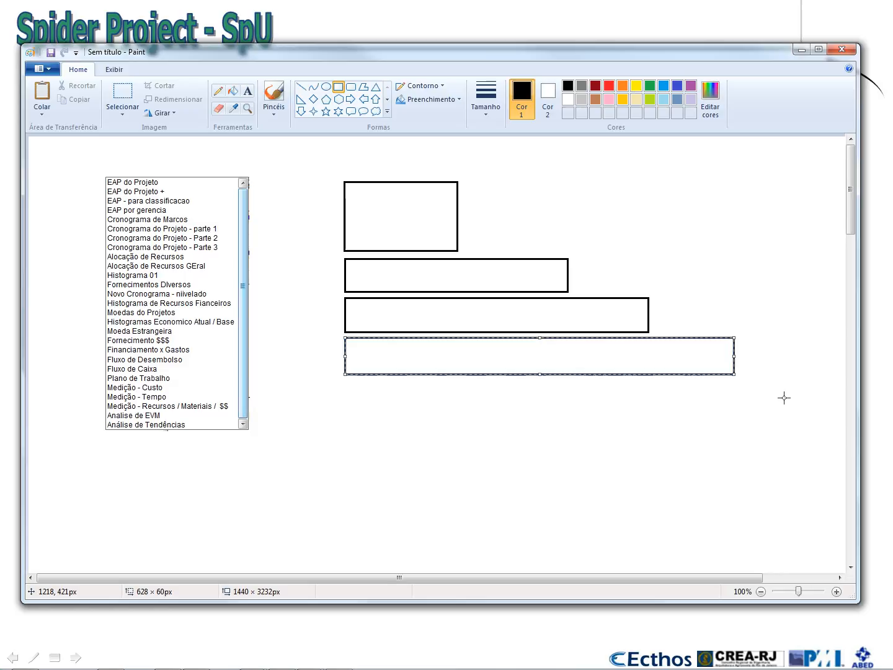
{"action": "left_click", "coordinate": [624, 99]}
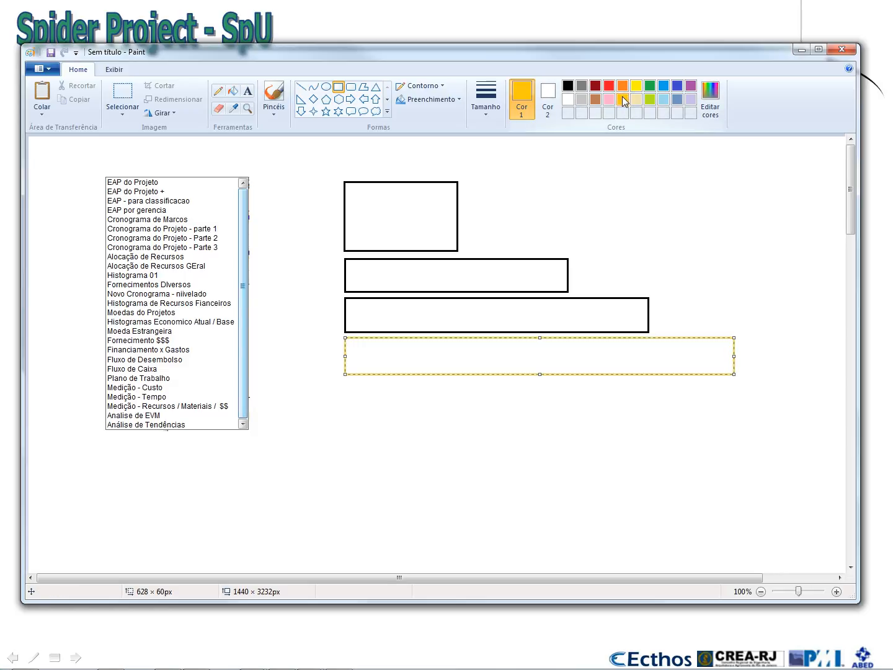
{"action": "left_click", "coordinate": [569, 91]}
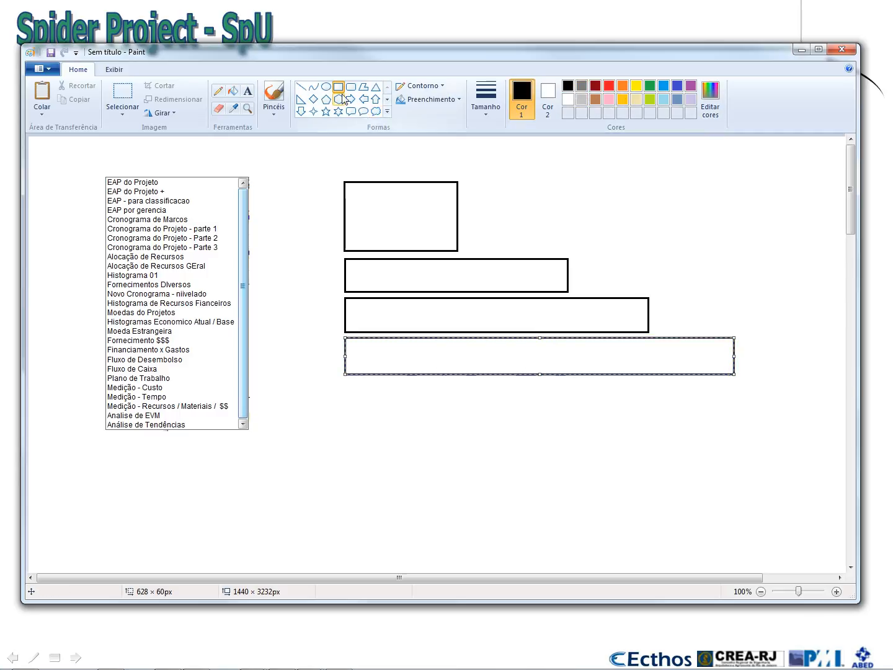
Fill the four rectangles from top to bottom with red, orange, yellow and beige.
{"action": "left_click", "coordinate": [233, 91]}
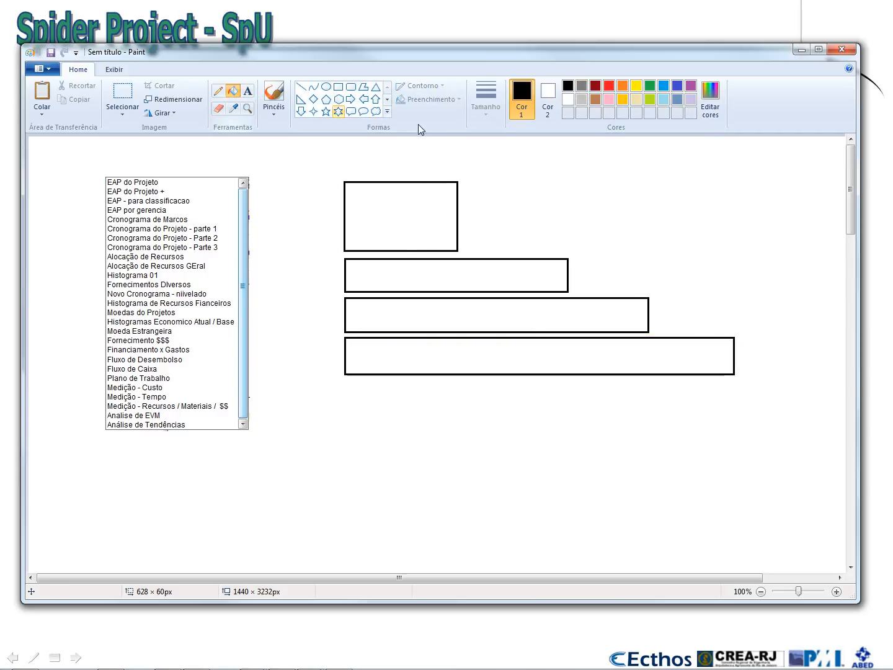
{"action": "left_click", "coordinate": [609, 88]}
{"action": "left_click", "coordinate": [453, 190]}
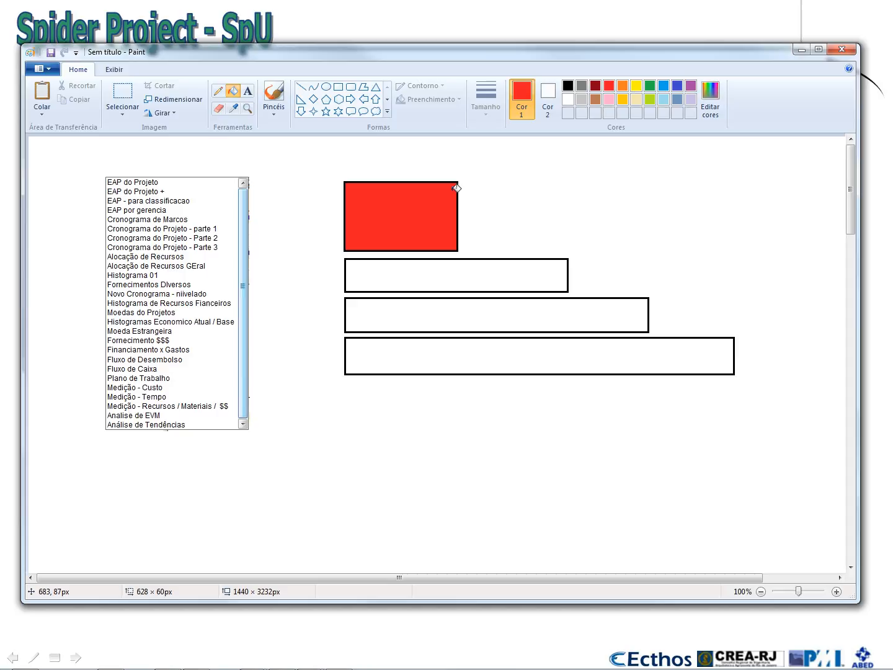
{"action": "left_click", "coordinate": [622, 85]}
{"action": "left_click", "coordinate": [533, 273]}
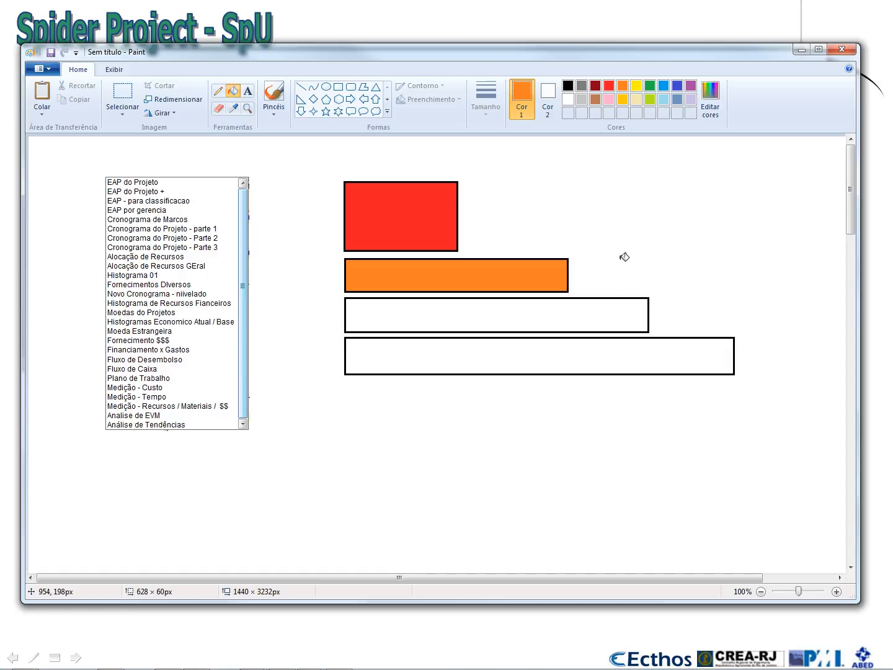
{"action": "left_click", "coordinate": [635, 85]}
{"action": "left_click", "coordinate": [604, 306]}
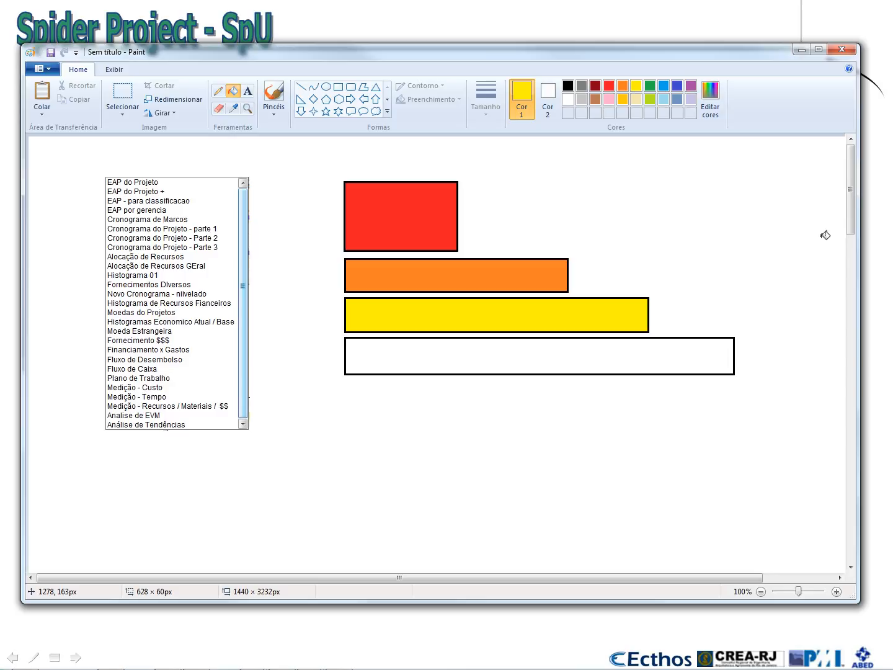
{"action": "left_click", "coordinate": [636, 100]}
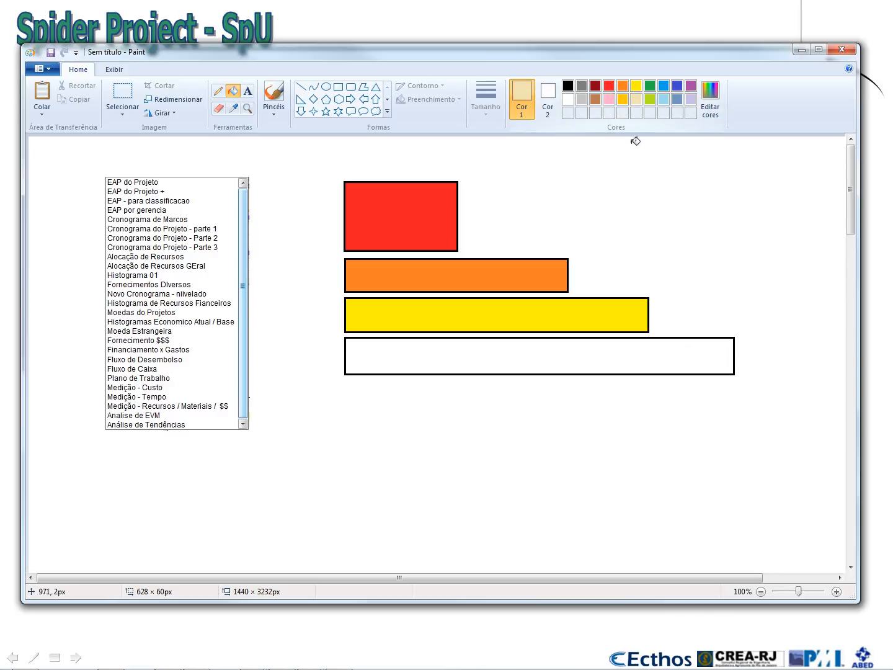
{"action": "left_click", "coordinate": [658, 352]}
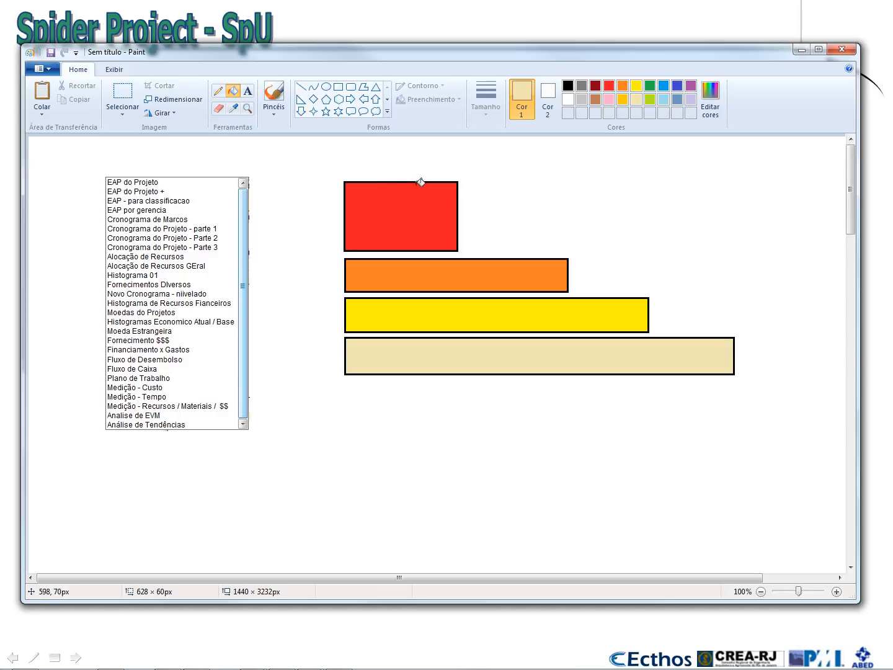
Label the red rectangle with a black 1 and the beige rectangle with a black 2, in bold Arial 72.
{"action": "left_click", "coordinate": [249, 92]}
{"action": "mouse_move", "coordinate": [374, 191]}
{"action": "left_mouse_down"}
{"action": "mouse_move", "coordinate": [422, 226]}
{"action": "mouse_move", "coordinate": [381, 211]}
{"action": "left_mouse_up"}
{"action": "type", "text": "1"}
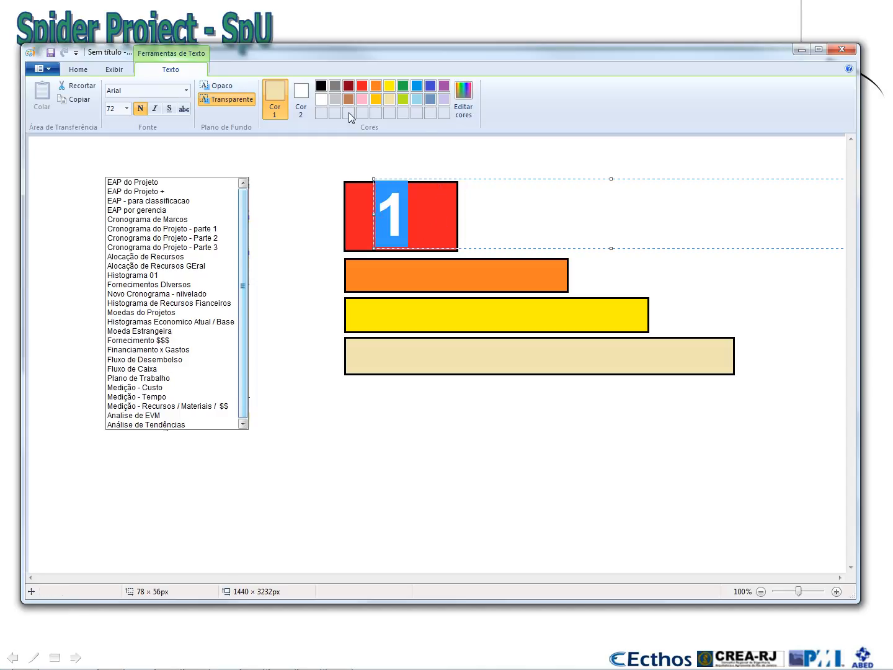
{"action": "left_click", "coordinate": [321, 85]}
{"action": "left_click", "coordinate": [506, 428]}
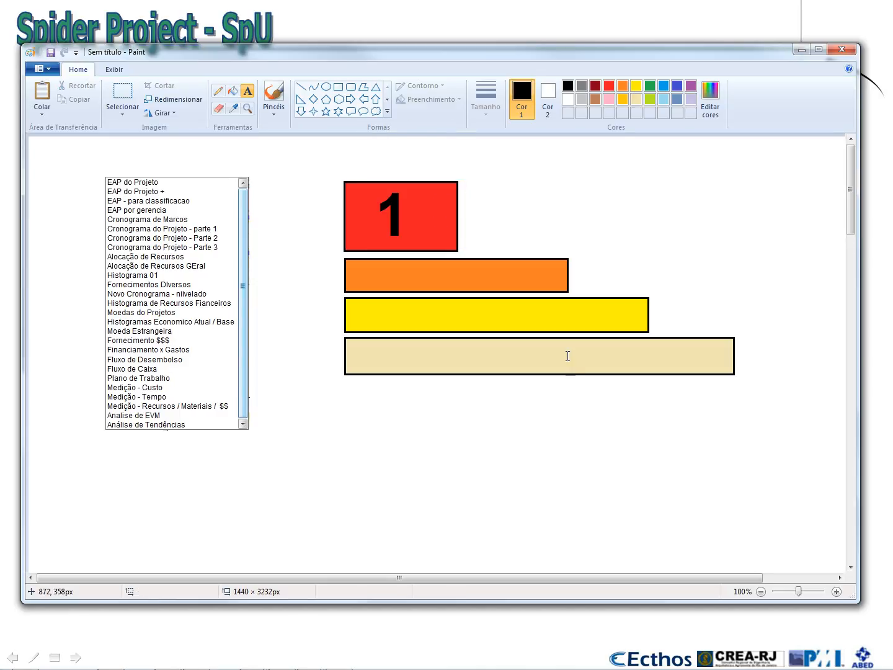
{"action": "left_click_drag", "start_coordinate": [559, 340], "coordinate": [599, 359]}
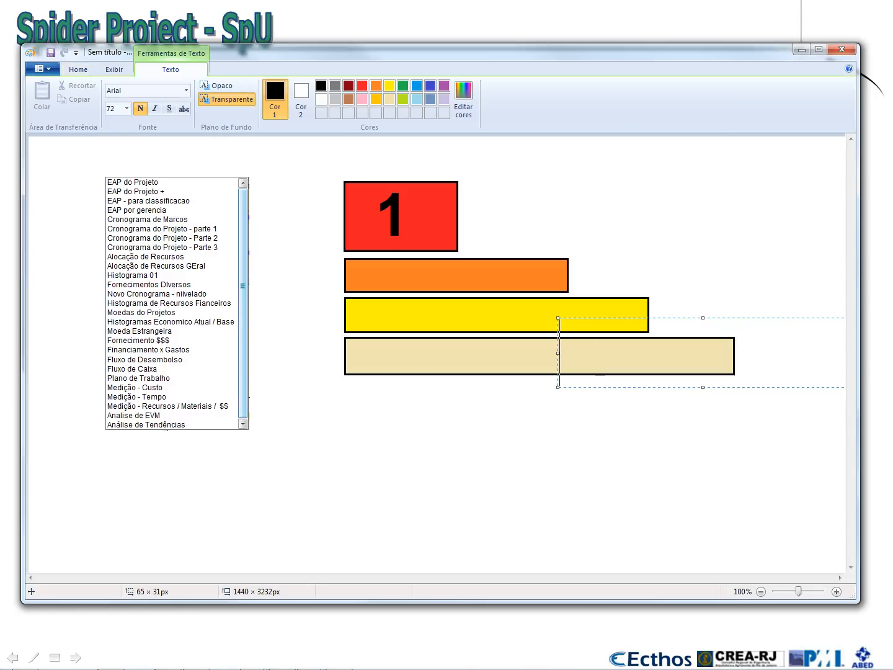
{"action": "type", "text": "2"}
{"action": "left_click", "coordinate": [593, 448]}
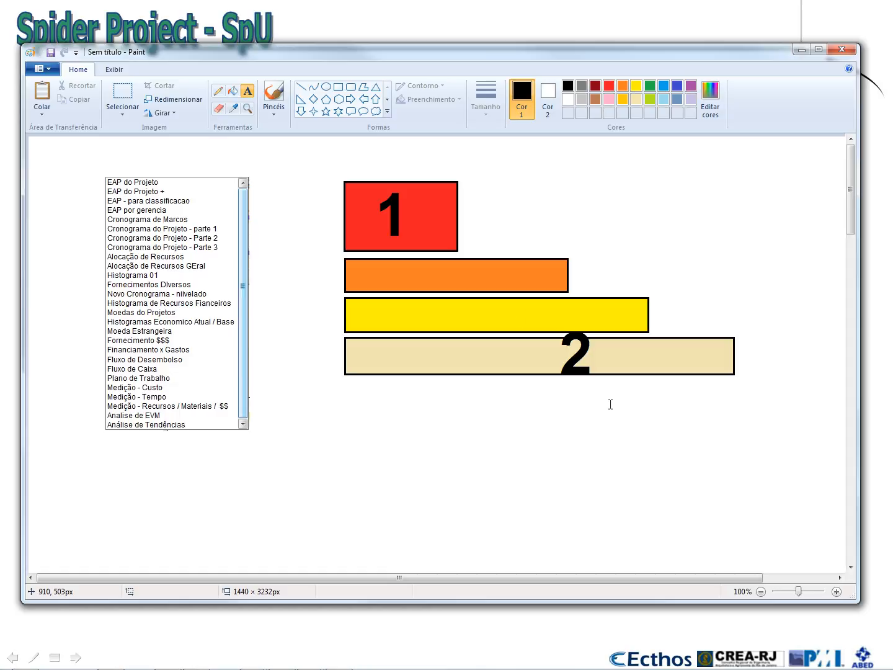
Move the four-bar diagram closer to the configurations list and shrink it to about 336 × 199 px.
{"action": "left_click", "coordinate": [122, 94]}
{"action": "mouse_move", "coordinate": [323, 164]}
{"action": "left_mouse_down"}
{"action": "mouse_move", "coordinate": [369, 231]}
{"action": "mouse_move", "coordinate": [729, 403]}
{"action": "mouse_move", "coordinate": [766, 399]}
{"action": "left_mouse_up"}
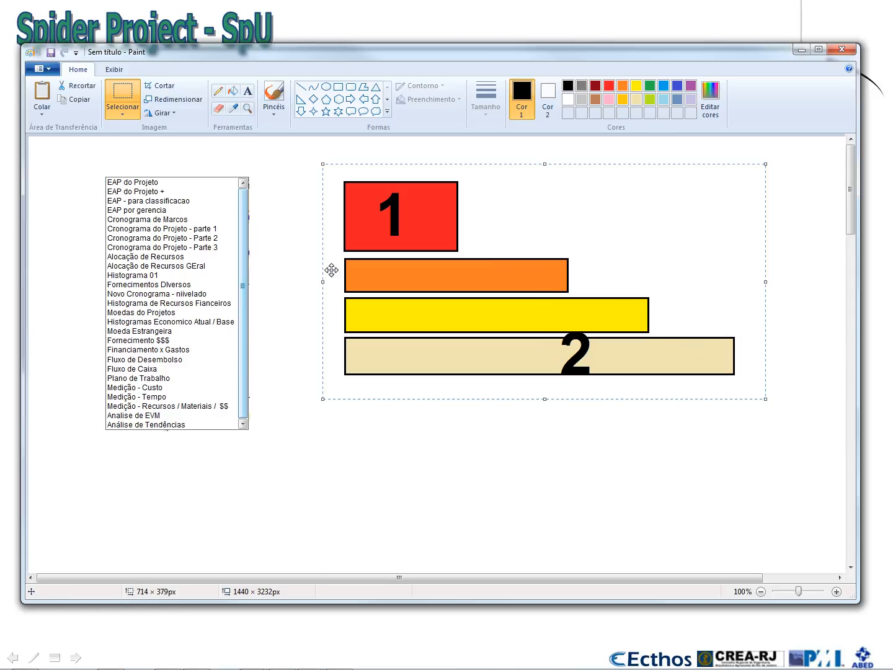
{"action": "left_click_drag", "start_coordinate": [562, 256], "coordinate": [507, 246]}
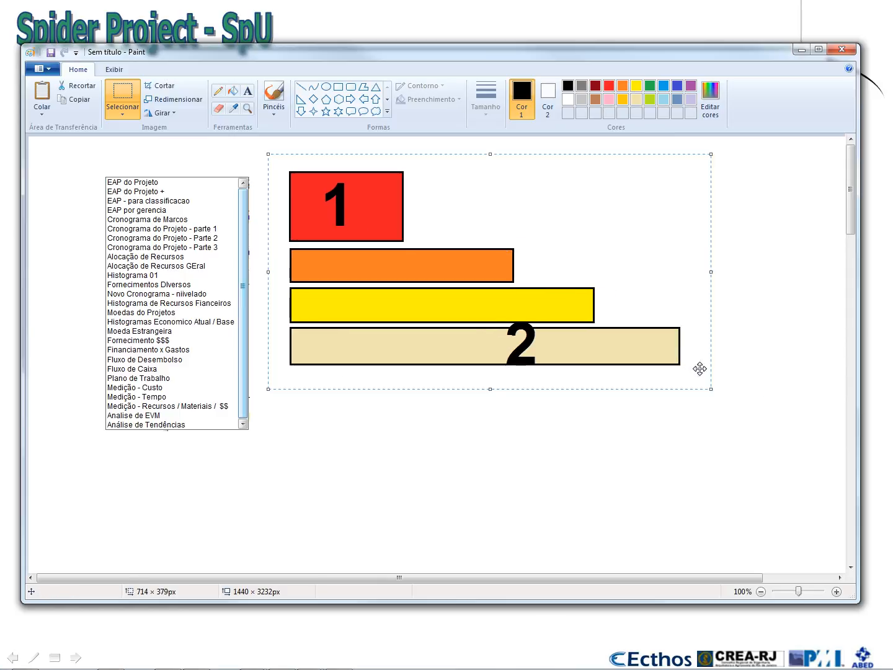
{"action": "left_click_drag", "start_coordinate": [712, 389], "coordinate": [476, 277]}
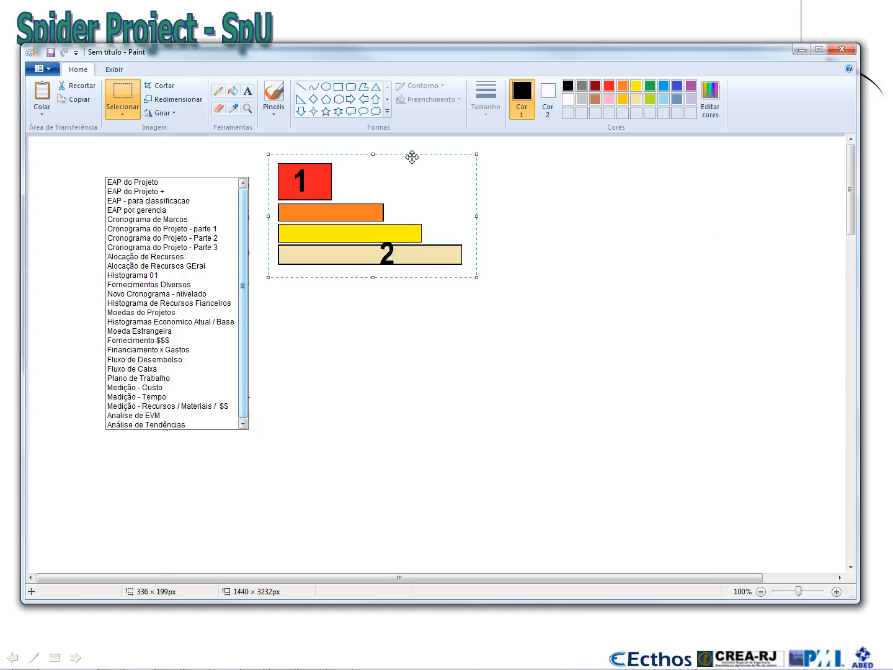
Draw a right-pointing arrow about 199 × 134 px beside the bars and place a copy of the beige bar beyond its tip.
{"action": "left_click", "coordinate": [352, 101]}
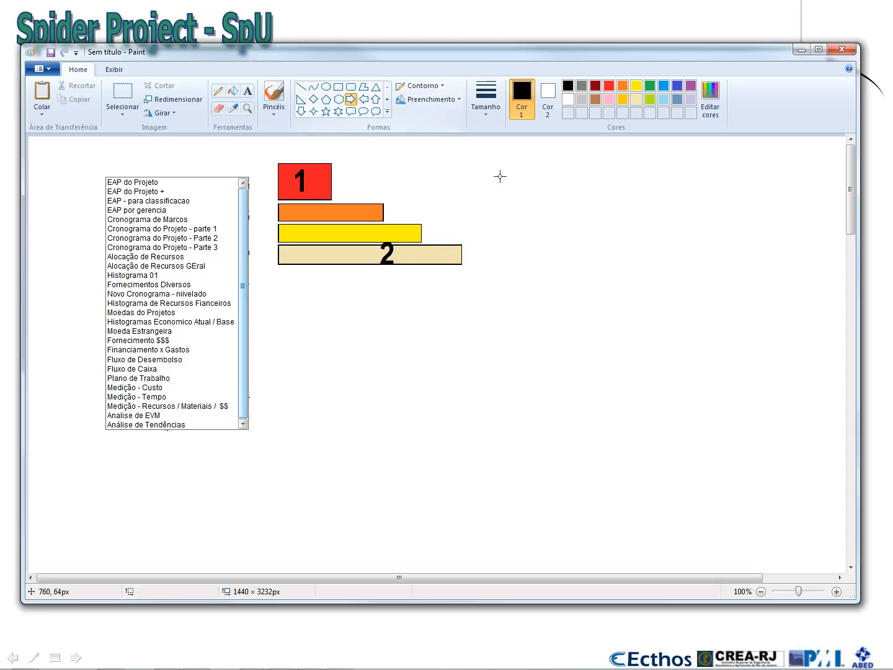
{"action": "left_click_drag", "start_coordinate": [485, 172], "coordinate": [608, 255]}
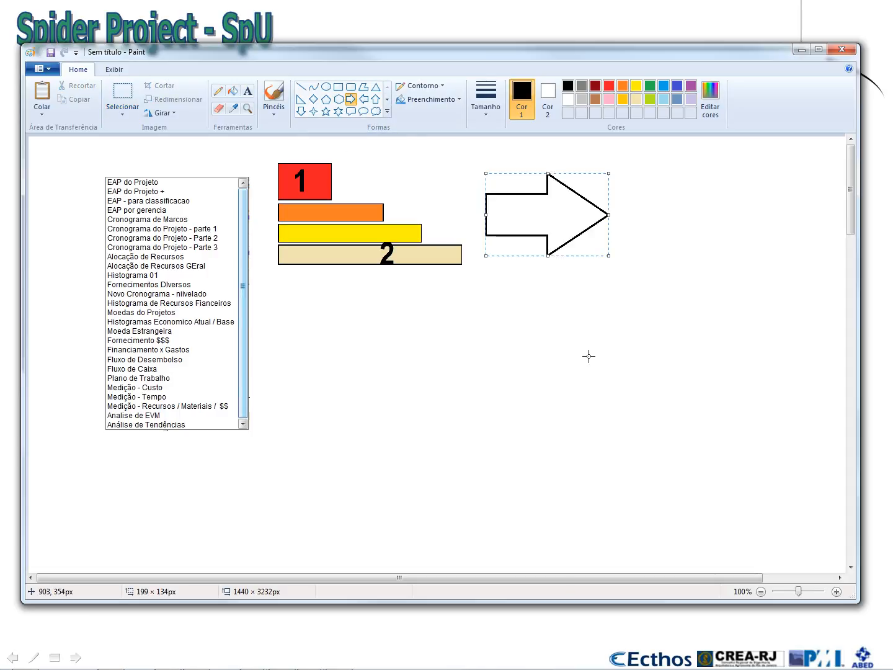
{"action": "left_click", "coordinate": [123, 96]}
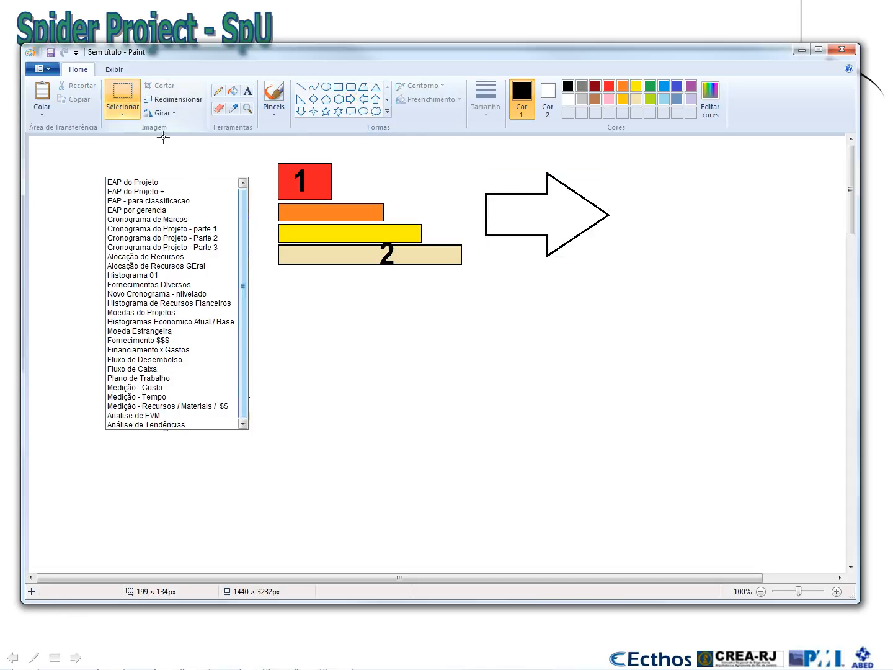
{"action": "left_click_drag", "start_coordinate": [275, 242], "coordinate": [472, 270]}
{"action": "left_click_drag", "start_coordinate": [397, 259], "coordinate": [745, 221]}
{"action": "left_click", "coordinate": [723, 279]}
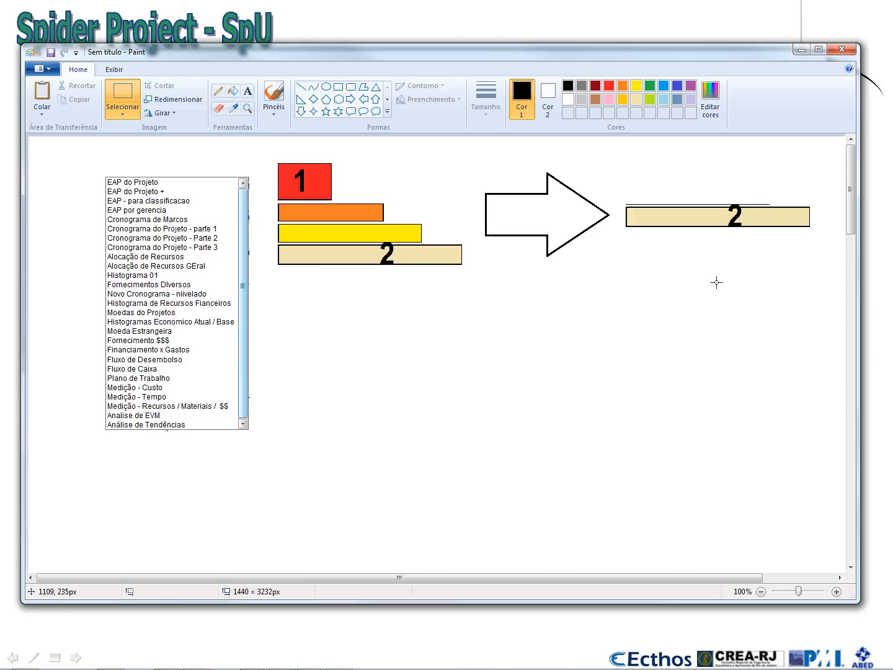
Draw a down-pointing arrow about 101 × 132 px beneath the copied beige bar.
{"action": "left_click", "coordinate": [301, 112]}
{"action": "left_click_drag", "start_coordinate": [710, 244], "coordinate": [759, 317]}
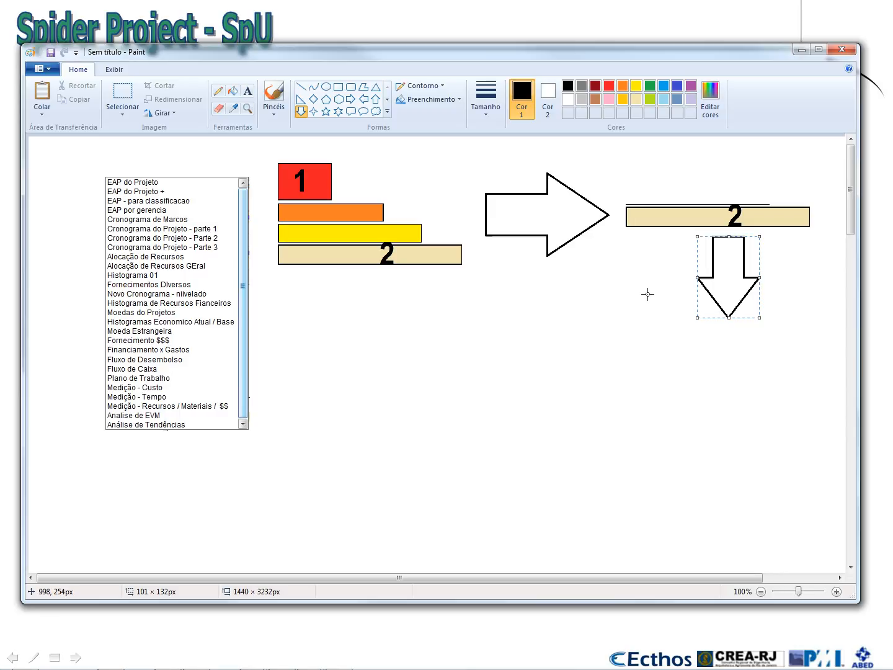
{"action": "left_click", "coordinate": [616, 187]}
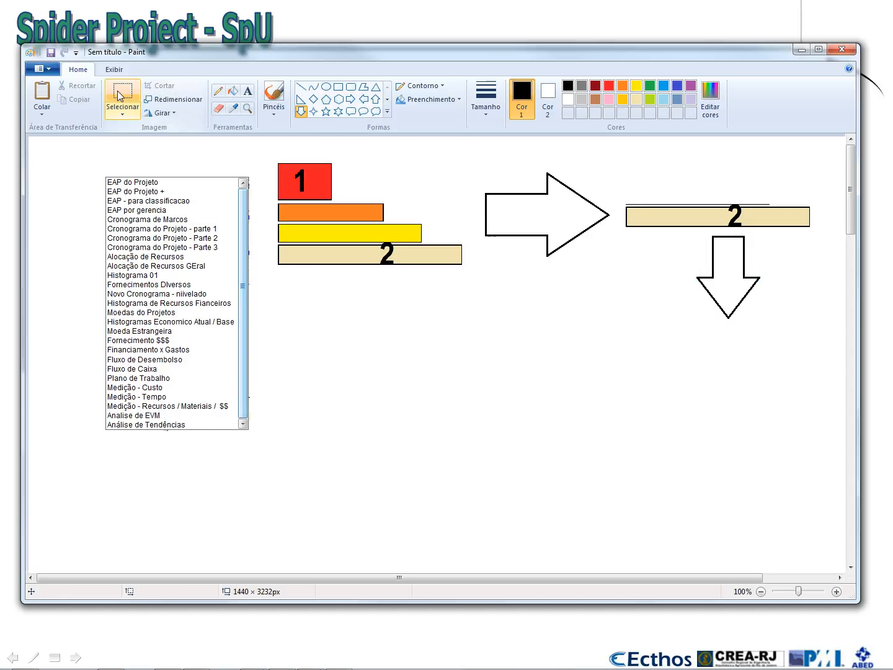
Place two stacked copies of the beige bar below the down arrow and fill the lower one with orange.
{"action": "left_click", "coordinate": [118, 93]}
{"action": "left_click_drag", "start_coordinate": [623, 199], "coordinate": [825, 231]}
{"action": "left_click_drag", "start_coordinate": [769, 215], "coordinate": [772, 364]}
{"action": "left_click", "coordinate": [623, 86]}
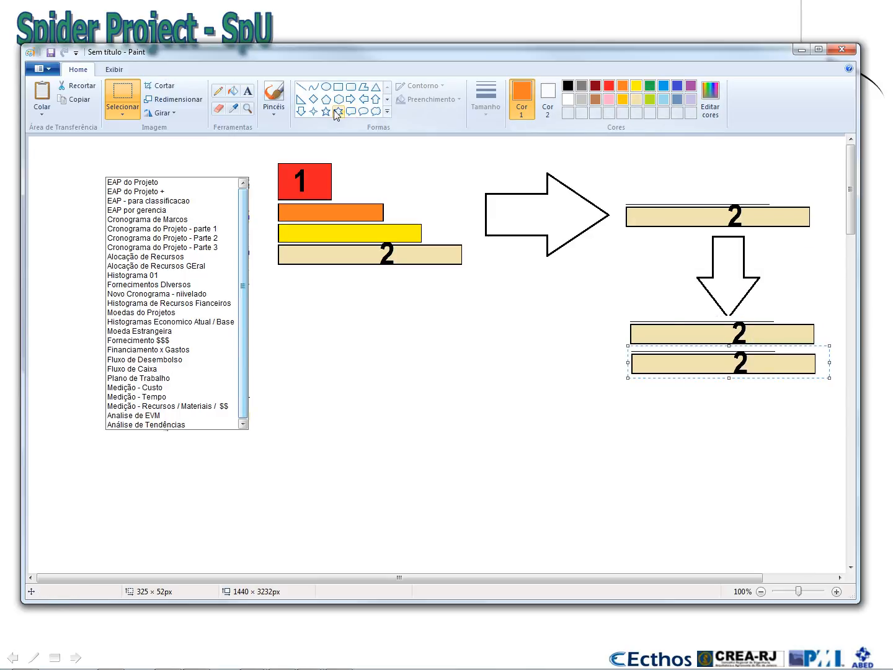
{"action": "left_click", "coordinate": [233, 90]}
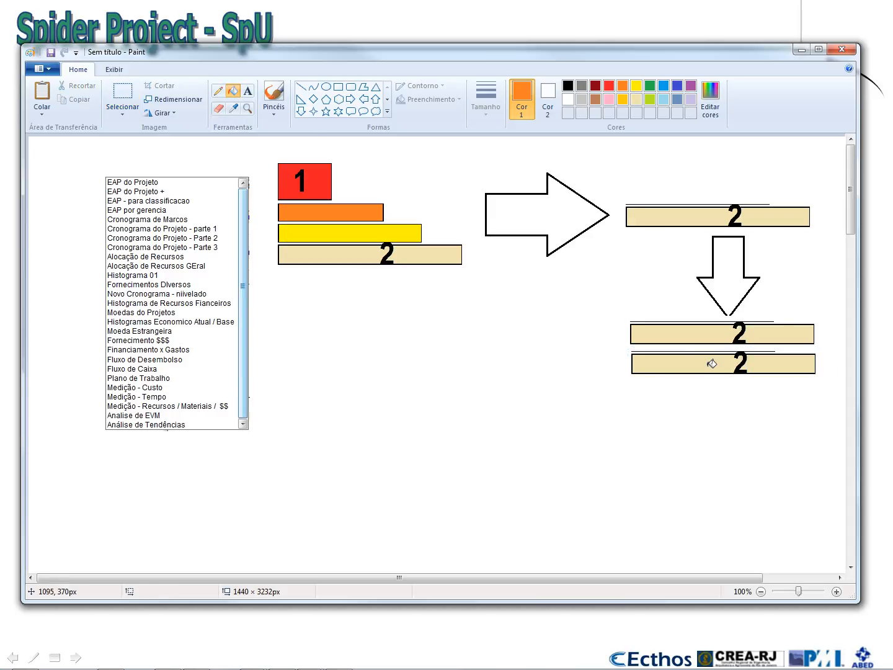
{"action": "left_click", "coordinate": [712, 364]}
{"action": "left_click", "coordinate": [780, 368]}
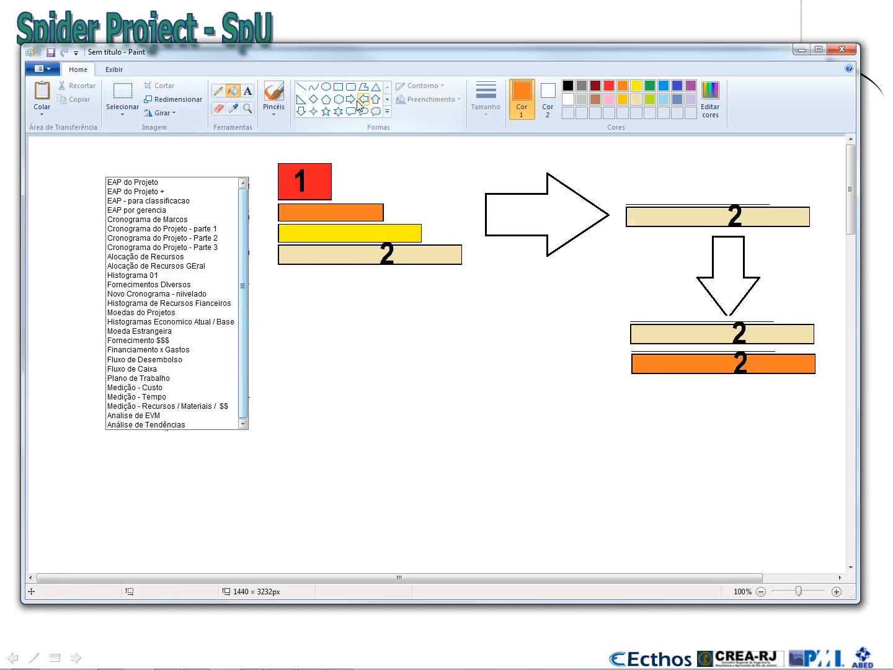
Draw a black down arrow about 89 × 119 px under the orange bar, with a black rectangle about 214 × 108 px below it.
{"action": "left_click", "coordinate": [301, 111]}
{"action": "left_click_drag", "start_coordinate": [715, 385], "coordinate": [769, 457]}
{"action": "left_click", "coordinate": [566, 86]}
{"action": "left_click", "coordinate": [338, 86]}
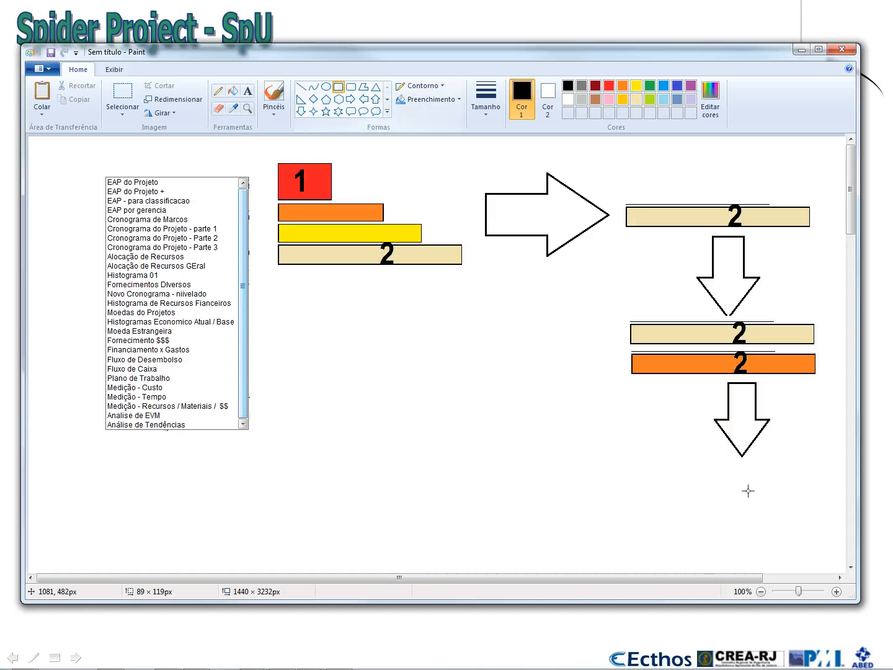
{"action": "left_click_drag", "start_coordinate": [679, 459], "coordinate": [811, 526]}
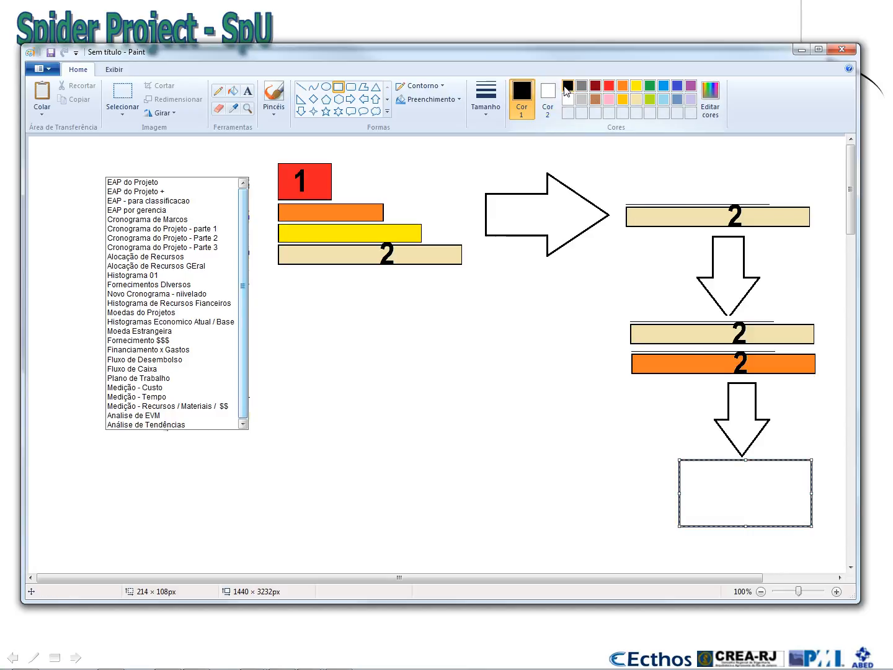
{"action": "left_click", "coordinate": [218, 91]}
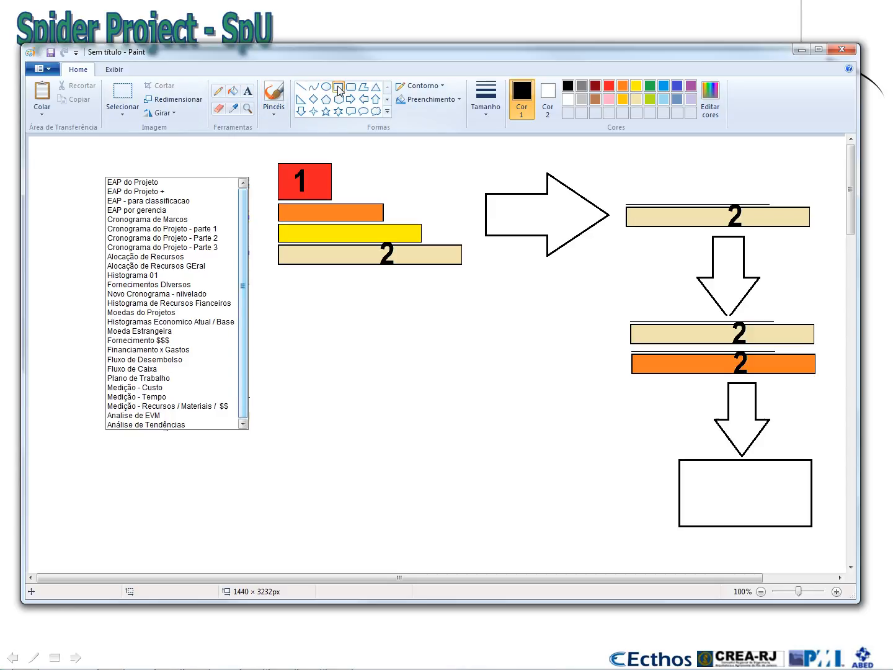
Draw a small light blue rectangle about 42 × 30 px in the upper-left corner of the new black rectangle.
{"action": "left_click", "coordinate": [595, 86]}
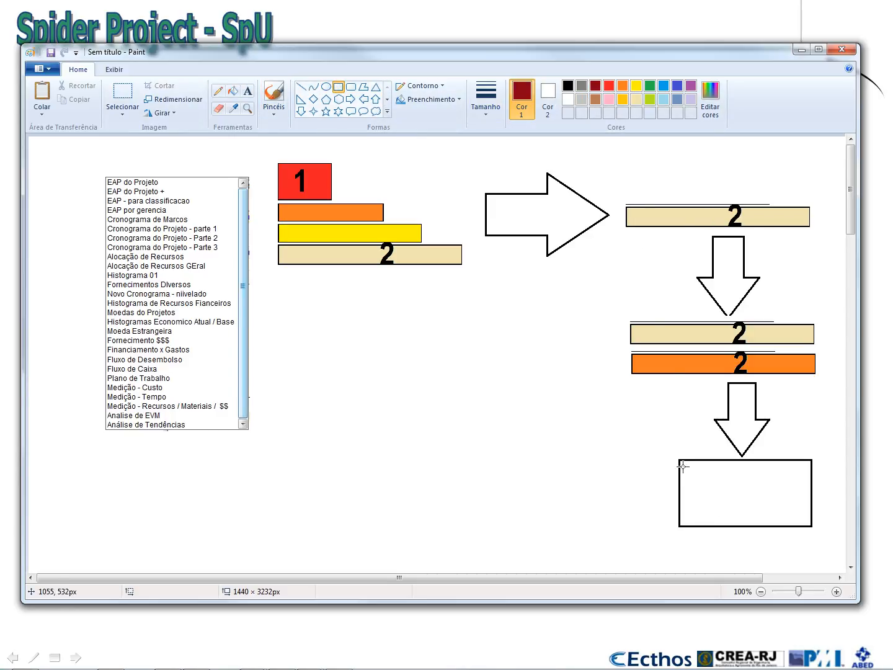
{"action": "left_click_drag", "start_coordinate": [684, 465], "coordinate": [710, 483]}
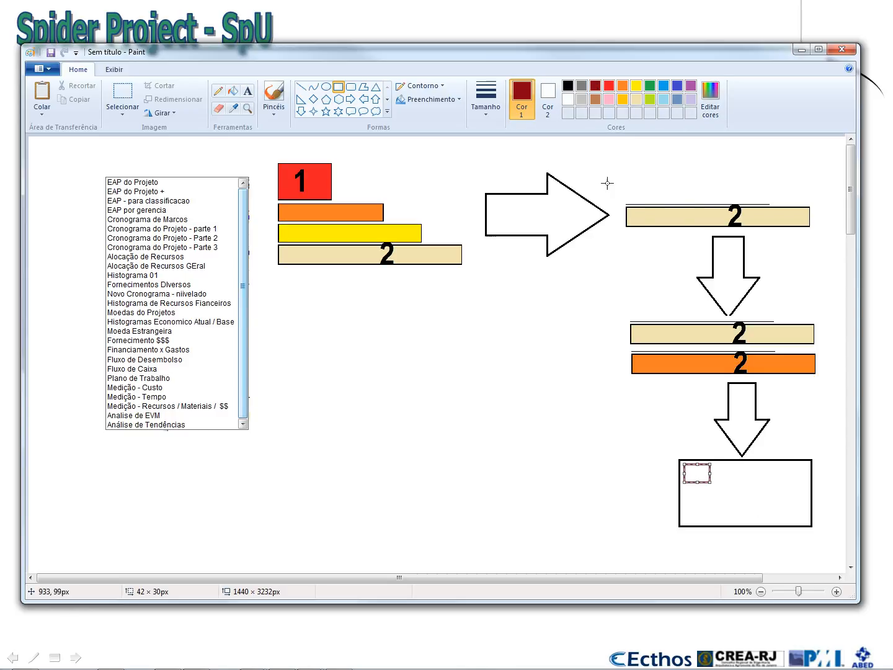
{"action": "left_click", "coordinate": [609, 87]}
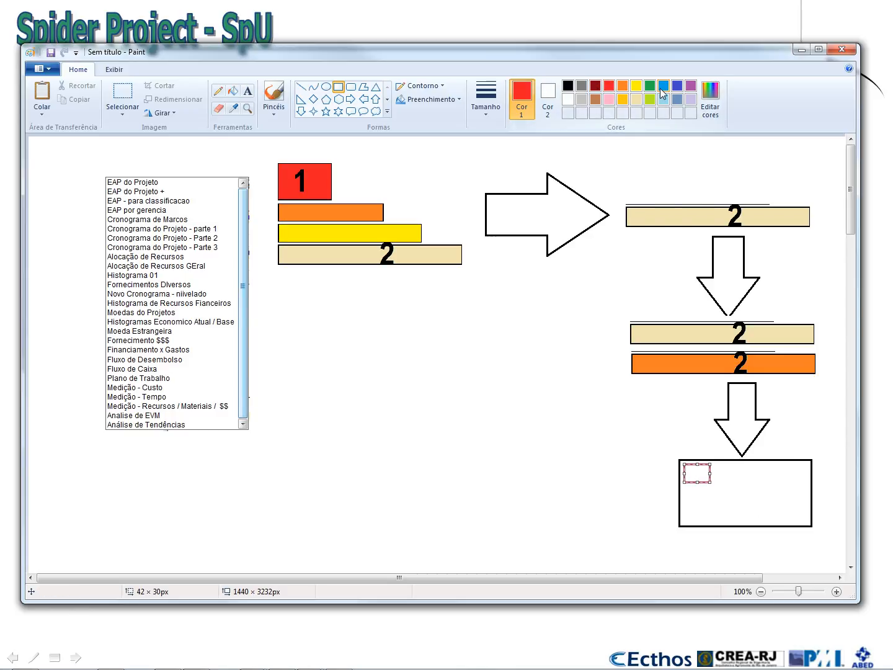
{"action": "left_click", "coordinate": [662, 91]}
{"action": "left_click", "coordinate": [610, 90]}
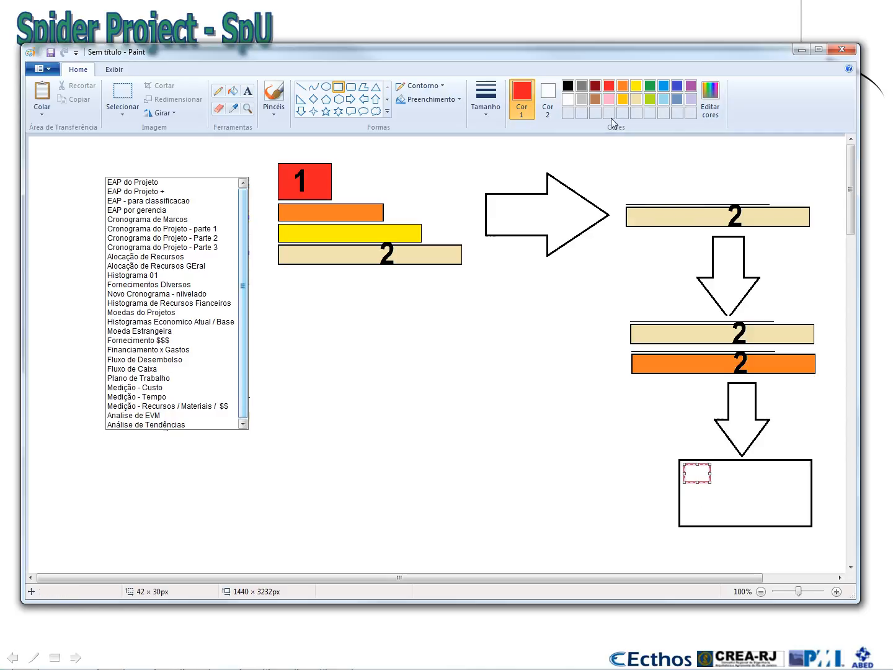
{"action": "left_click", "coordinate": [670, 88]}
{"action": "left_click", "coordinate": [635, 198]}
Draw a small indigo rectangle about 40 × 32 px directly below the light blue one.
{"action": "left_click", "coordinate": [610, 90]}
{"action": "left_click_drag", "start_coordinate": [685, 487], "coordinate": [710, 506]}
{"action": "left_click", "coordinate": [670, 89]}
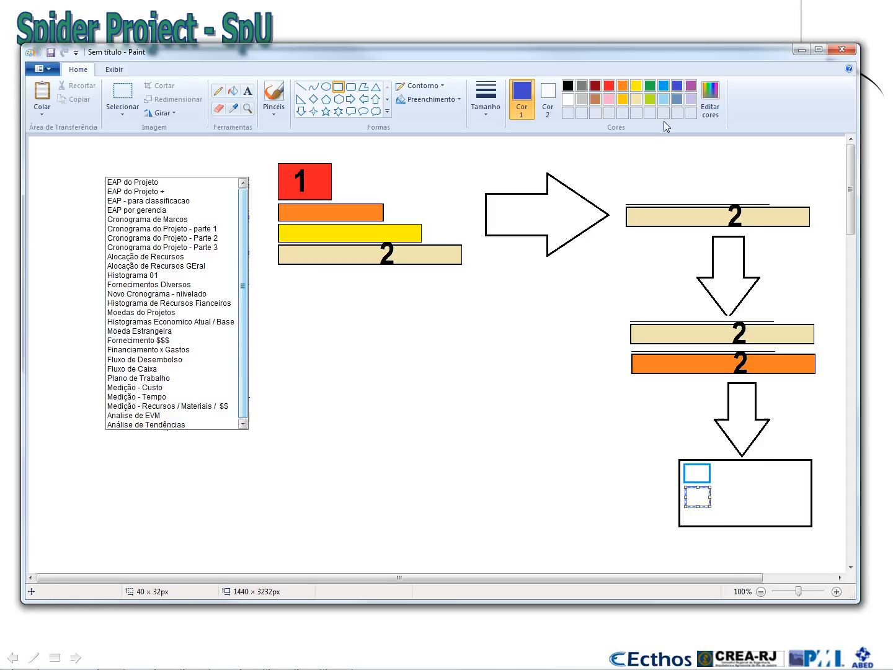
{"action": "left_click", "coordinate": [652, 85]}
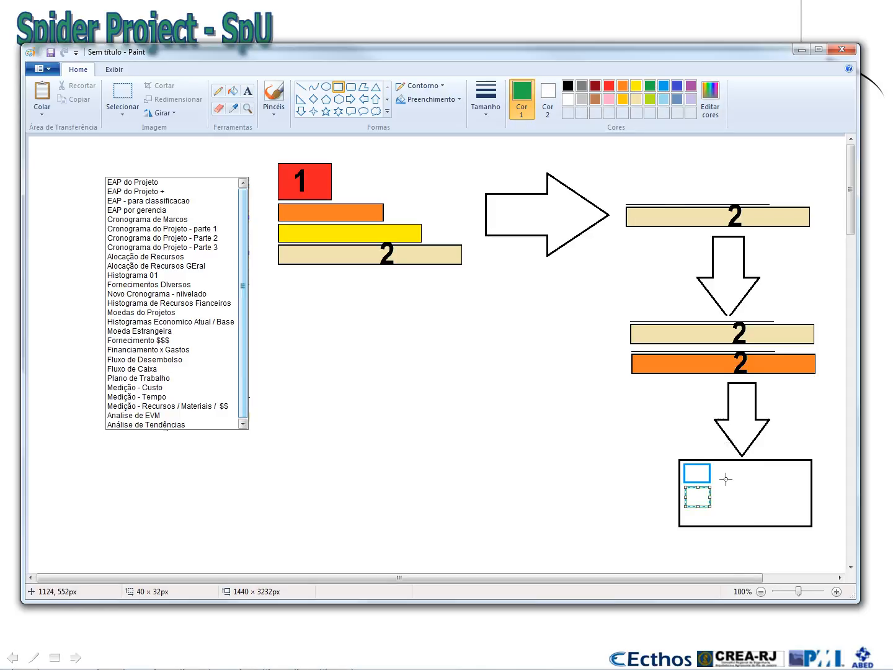
{"action": "left_click", "coordinate": [677, 86]}
{"action": "left_click_drag", "start_coordinate": [640, 393], "coordinate": [641, 397]}
Draw a green rectangle about 44 × 32 px beside the light blue one and delete the stray green mark under the orange bar.
{"action": "left_click", "coordinate": [650, 86]}
{"action": "left_click_drag", "start_coordinate": [713, 464], "coordinate": [741, 484]}
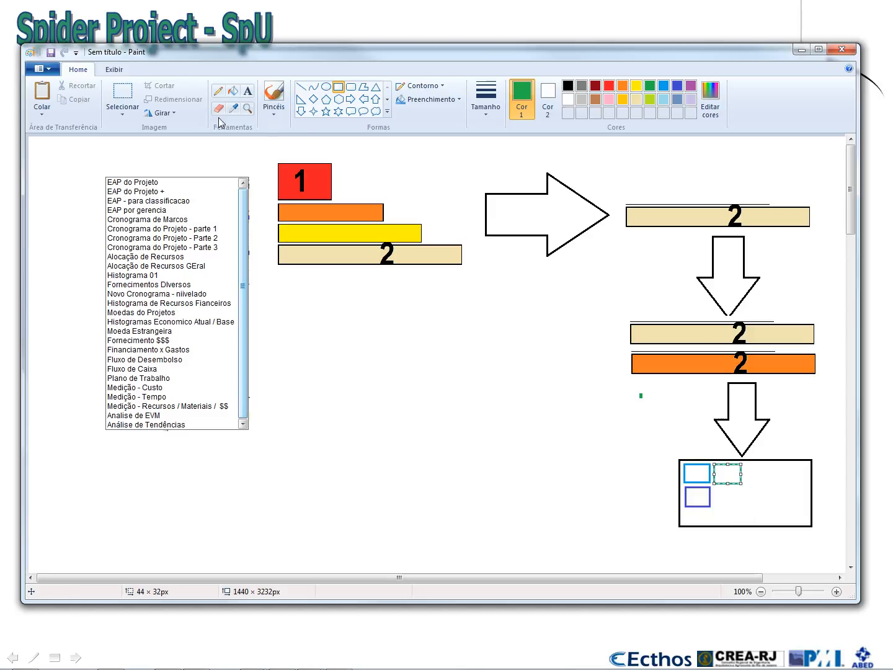
{"action": "left_click", "coordinate": [122, 94]}
{"action": "left_click_drag", "start_coordinate": [629, 385], "coordinate": [658, 403]}
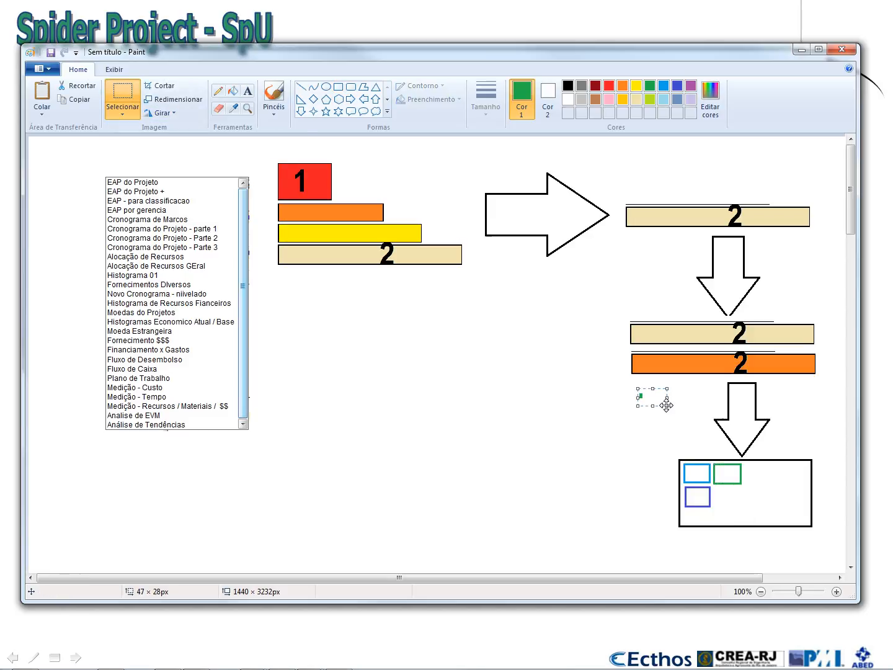
{"action": "key", "text": "Delete"}
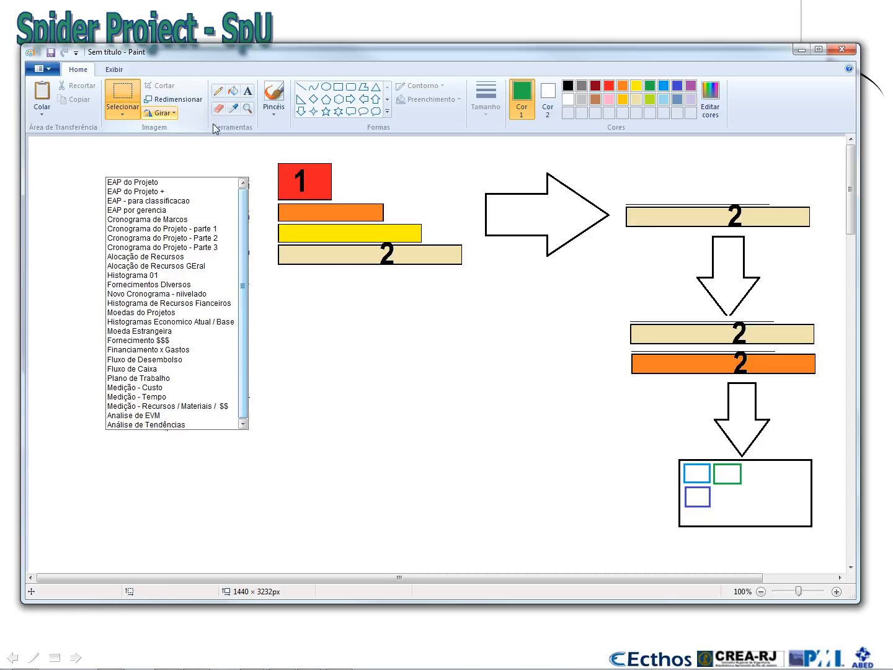
Copy the four-bar diagram, shrink the copy to about 110 × 63 px and place it inside the lower black rectangle.
{"action": "left_click_drag", "start_coordinate": [273, 156], "coordinate": [474, 275]}
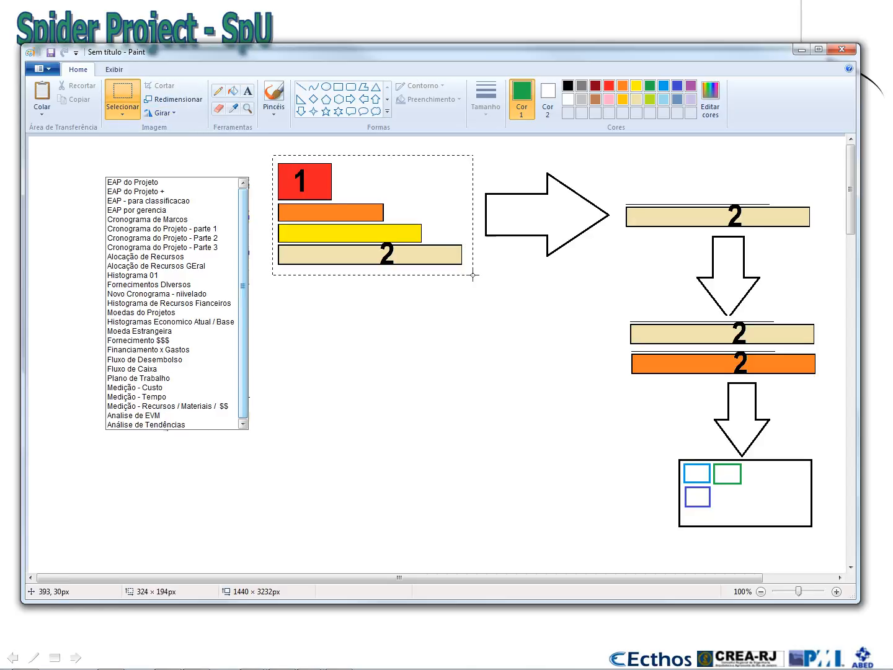
{"action": "left_click_drag", "start_coordinate": [411, 239], "coordinate": [581, 497]}
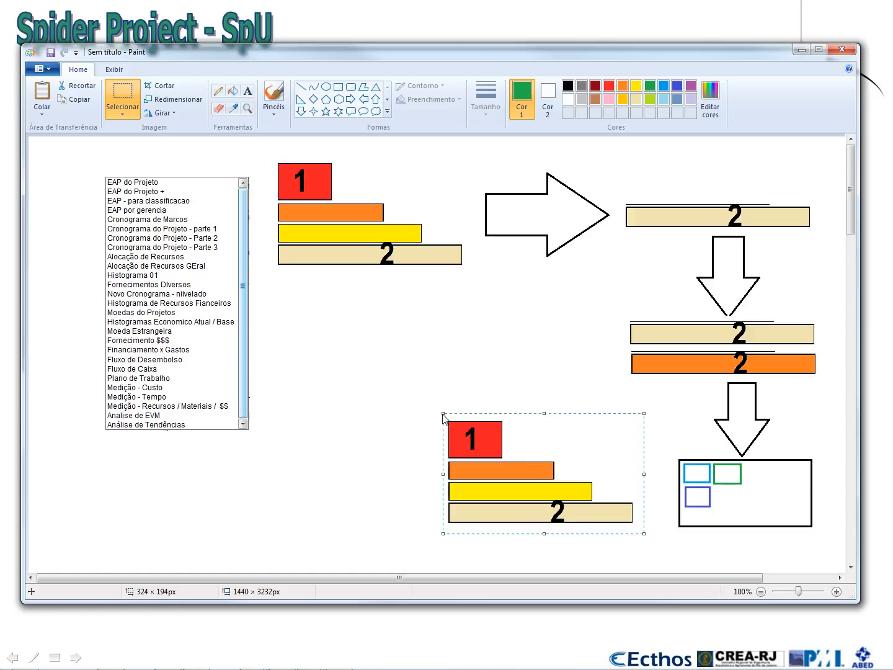
{"action": "left_click_drag", "start_coordinate": [443, 413], "coordinate": [543, 478]}
{"action": "left_click_drag", "start_coordinate": [614, 510], "coordinate": [797, 514]}
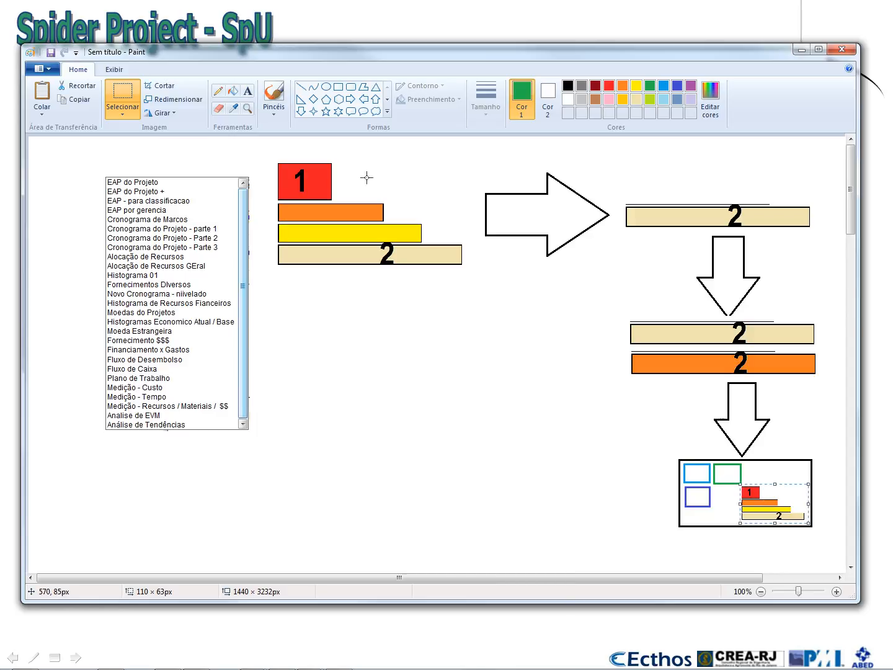
Draw a black up-pointing arrow about 100 × 197 px to the left of the lower rectangle.
{"action": "left_click", "coordinate": [376, 100]}
{"action": "left_click_drag", "start_coordinate": [608, 392], "coordinate": [670, 514]}
{"action": "left_click", "coordinate": [568, 86]}
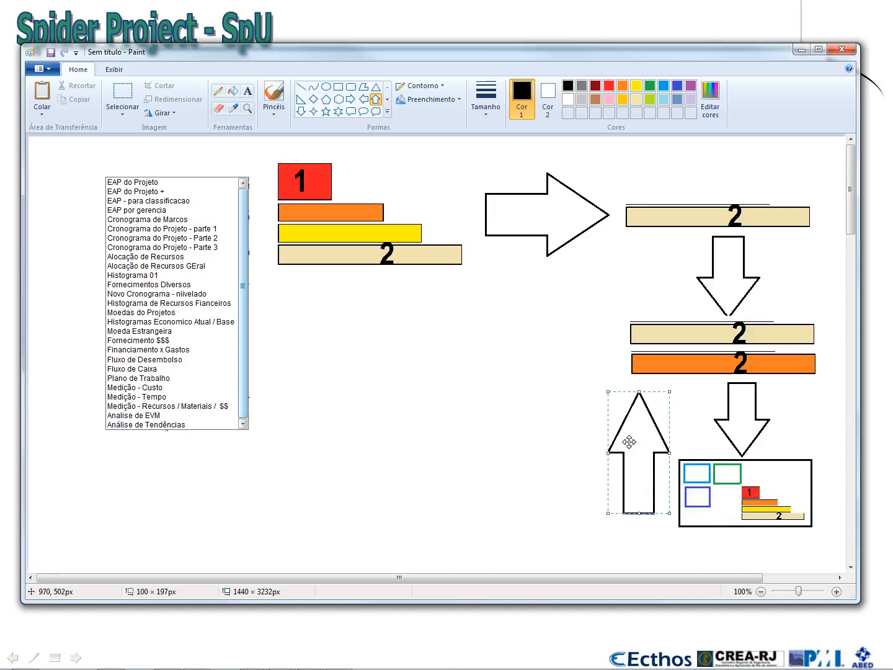
Frame the lower loop with a black rectangle about 477 × 387 px and the original four bars with one about 345 × 216 px.
{"action": "left_click", "coordinate": [338, 86]}
{"action": "left_click_drag", "start_coordinate": [544, 303], "coordinate": [840, 543]}
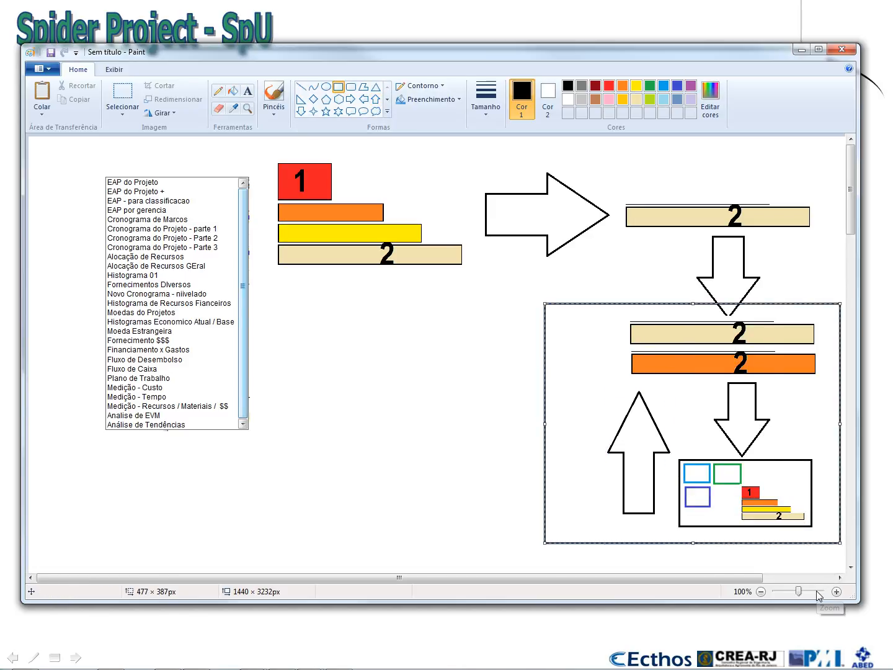
{"action": "left_click_drag", "start_coordinate": [262, 145], "coordinate": [476, 277]}
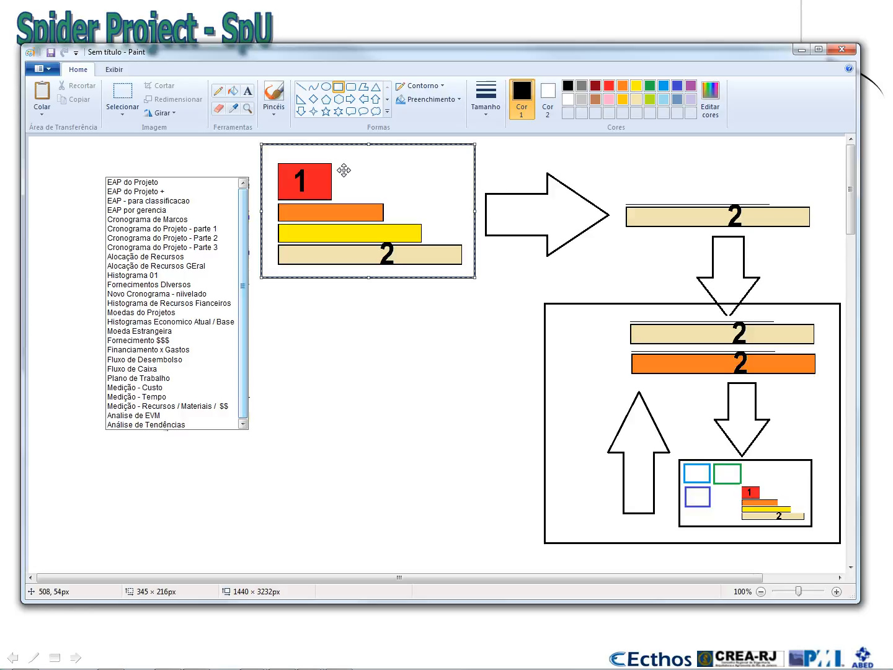
Move the configurations list below the framed four-bar diagram.
{"action": "left_click", "coordinate": [123, 97]}
{"action": "left_click_drag", "start_coordinate": [99, 168], "coordinate": [256, 434]}
{"action": "left_click_drag", "start_coordinate": [175, 280], "coordinate": [375, 405]}
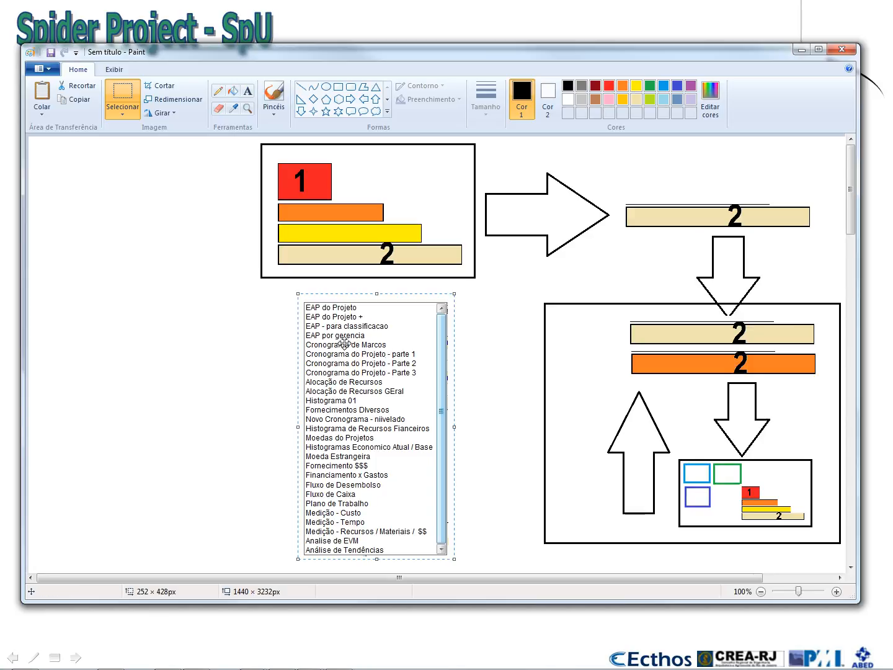
Examine the configurations list up close from EAP do Projeto down to Análise de Tendências, then return to the whole diagram at 100%.
{"action": "left_click", "coordinate": [490, 366]}
{"action": "scroll", "coordinate": [488, 371], "scroll_direction": "up", "scroll_amount": 2}
{"action": "left_click_drag", "start_coordinate": [213, 578], "coordinate": [359, 578]}
{"action": "scroll", "coordinate": [455, 392], "scroll_direction": "down", "scroll_amount": 5}
{"action": "scroll", "coordinate": [455, 392], "scroll_direction": "down", "scroll_amount": 2}
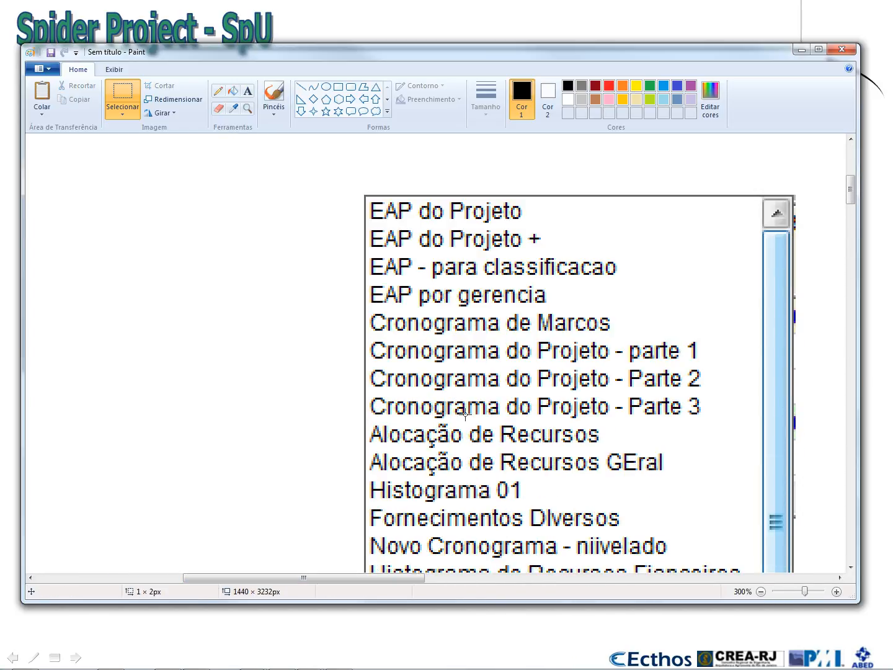
{"action": "scroll", "coordinate": [480, 436], "scroll_direction": "down", "scroll_amount": 4}
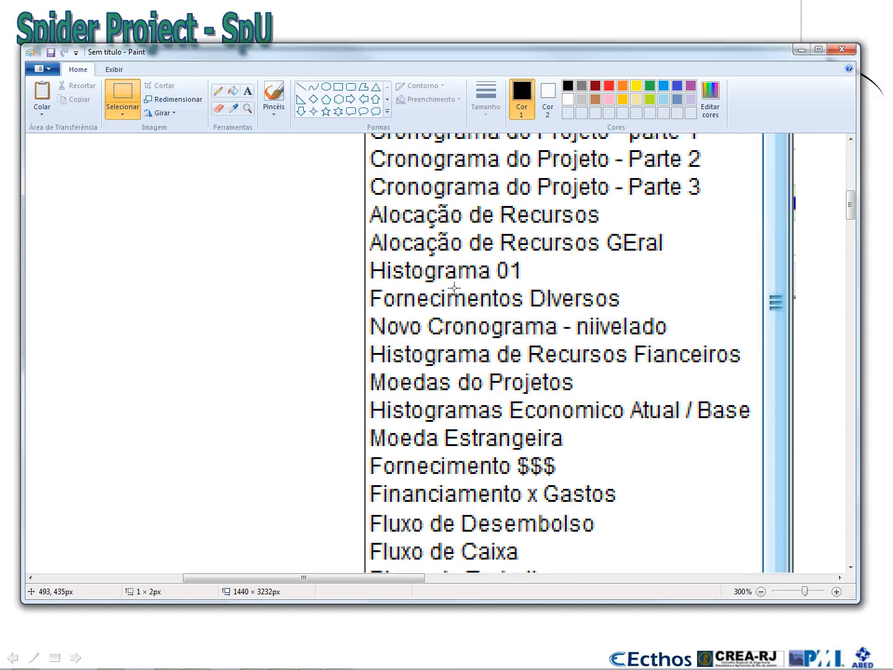
{"action": "scroll", "coordinate": [455, 288], "scroll_direction": "down", "scroll_amount": 4}
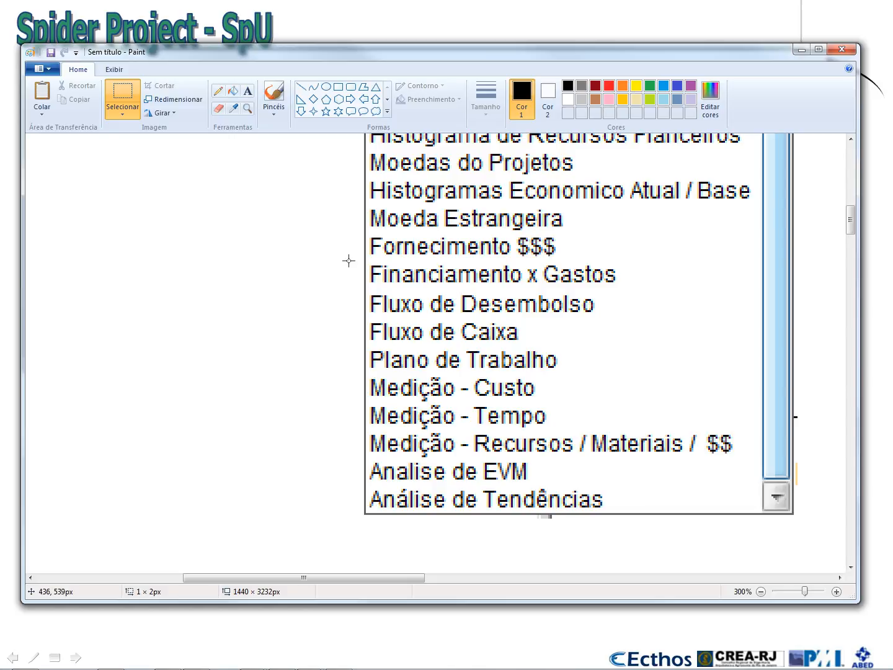
{"action": "scroll", "coordinate": [348, 266], "scroll_direction": "down", "scroll_amount": 1}
{"action": "scroll", "coordinate": [348, 267], "scroll_direction": "down", "scroll_amount": 2}
{"action": "scroll", "coordinate": [347, 263], "scroll_direction": "up", "scroll_amount": 1}
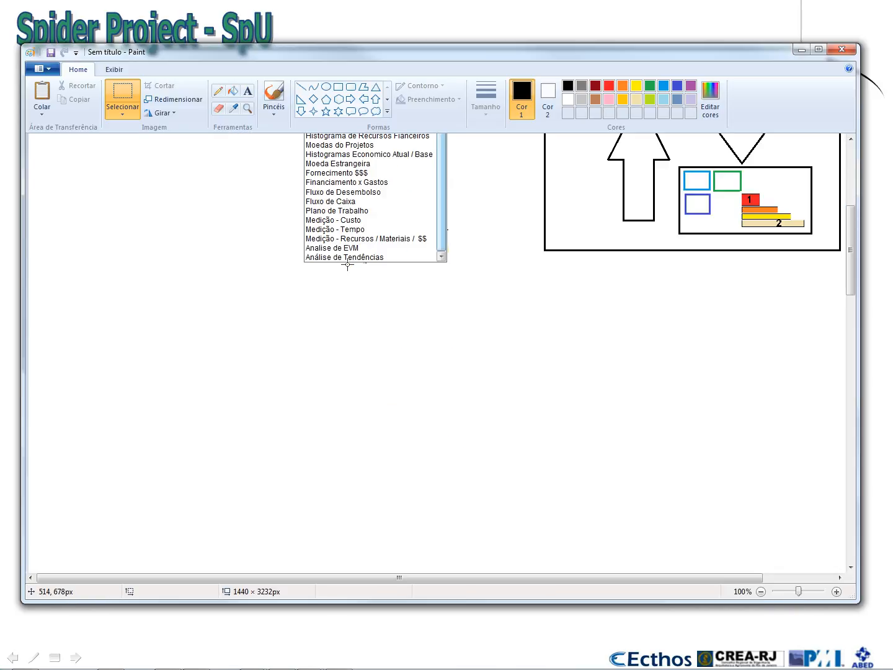
{"action": "left_click_drag", "start_coordinate": [850, 248], "coordinate": [848, 176]}
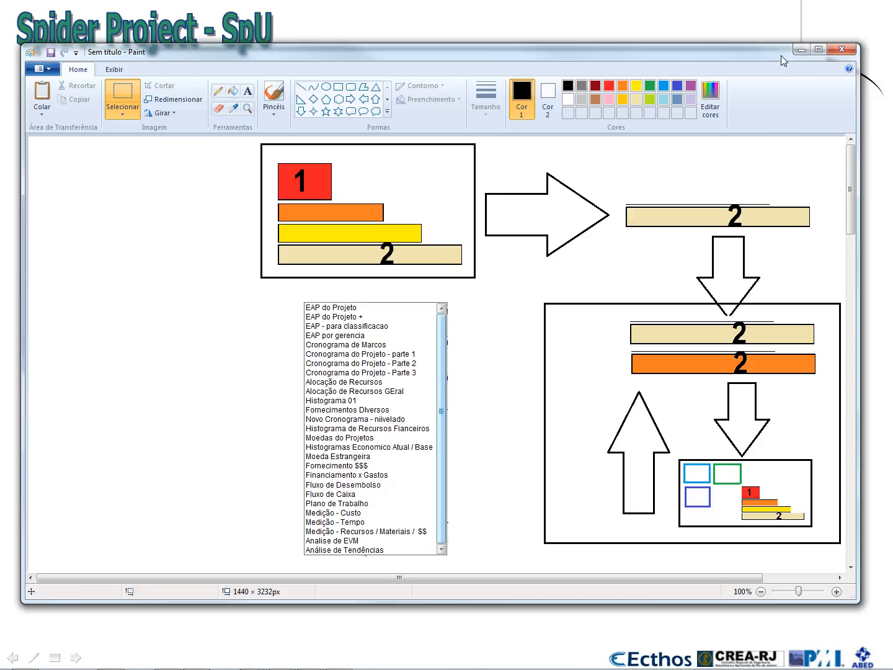
Minimize Paint, switch to the PowerPoint slide show and advance from the Aula 08 slide to the slide with the priority-flow diagram.
{"action": "left_click", "coordinate": [800, 50]}
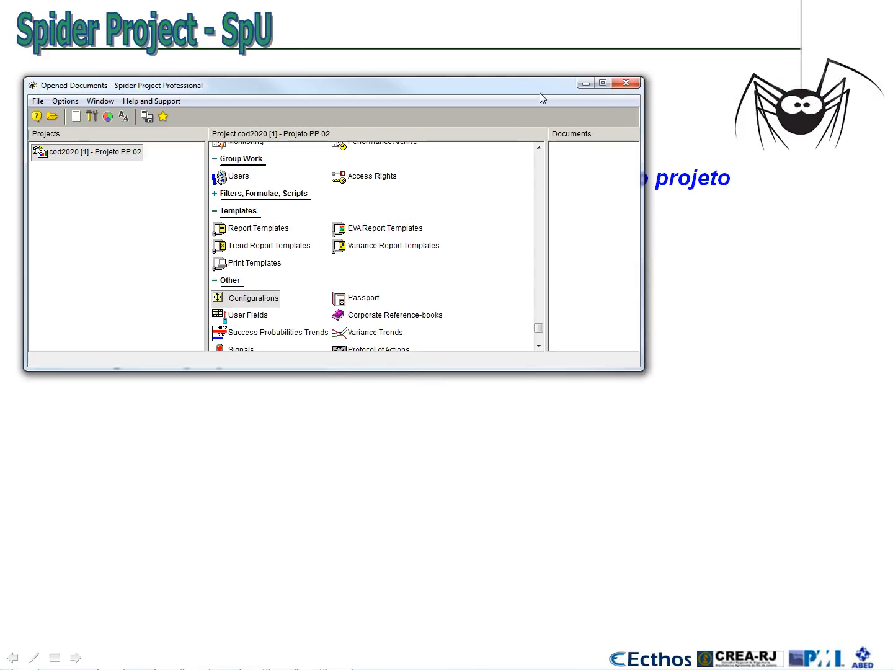
{"action": "left_click_drag", "start_coordinate": [539, 92], "coordinate": [544, 83]}
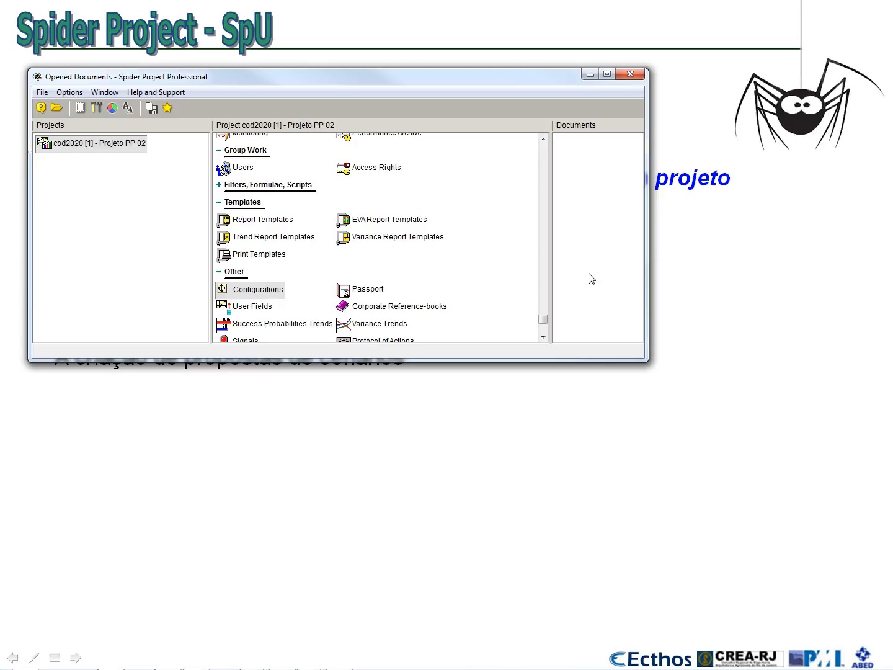
{"action": "key", "text": "alt+Tab"}
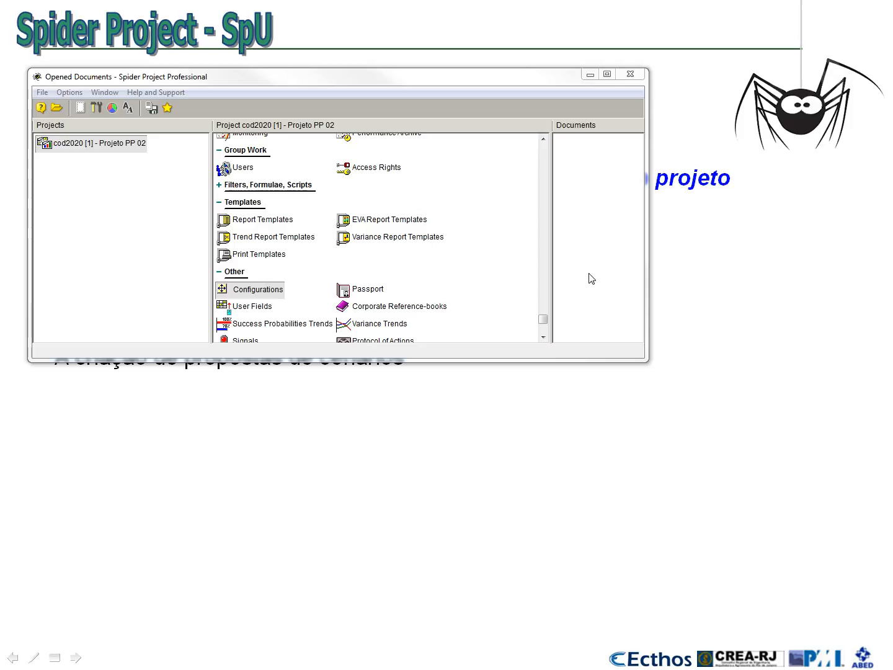
{"action": "left_click", "coordinate": [677, 286]}
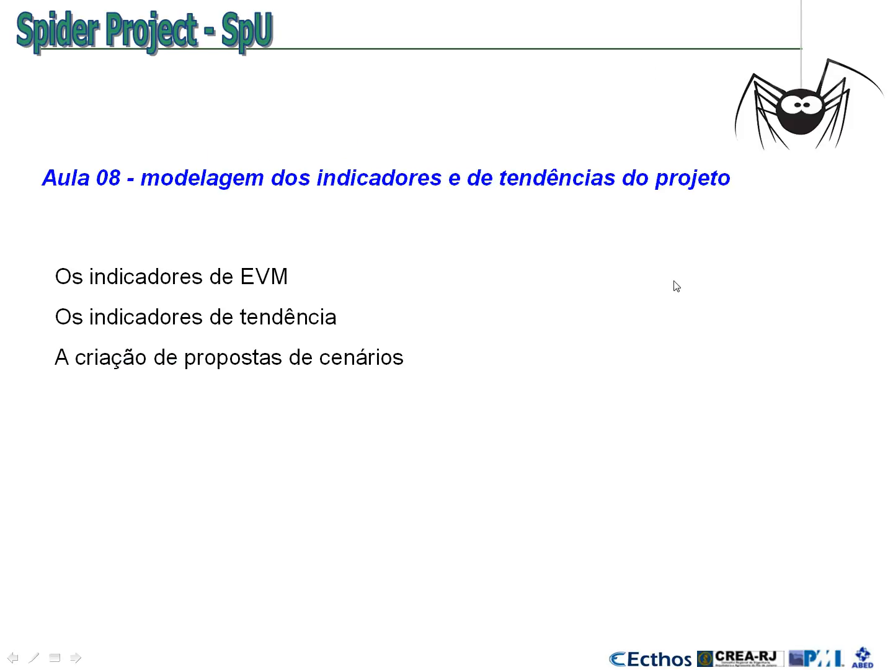
{"action": "left_click", "coordinate": [677, 286]}
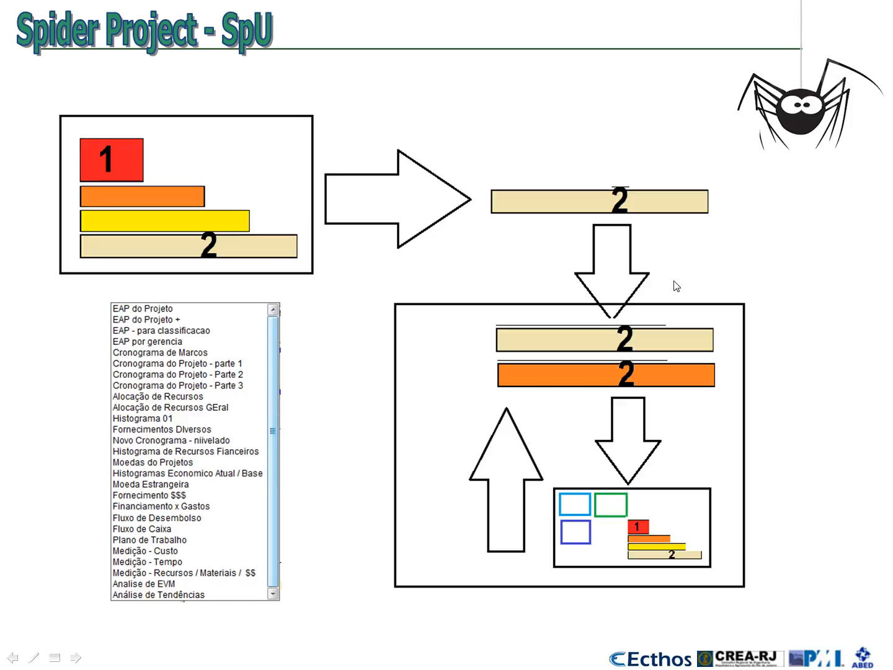